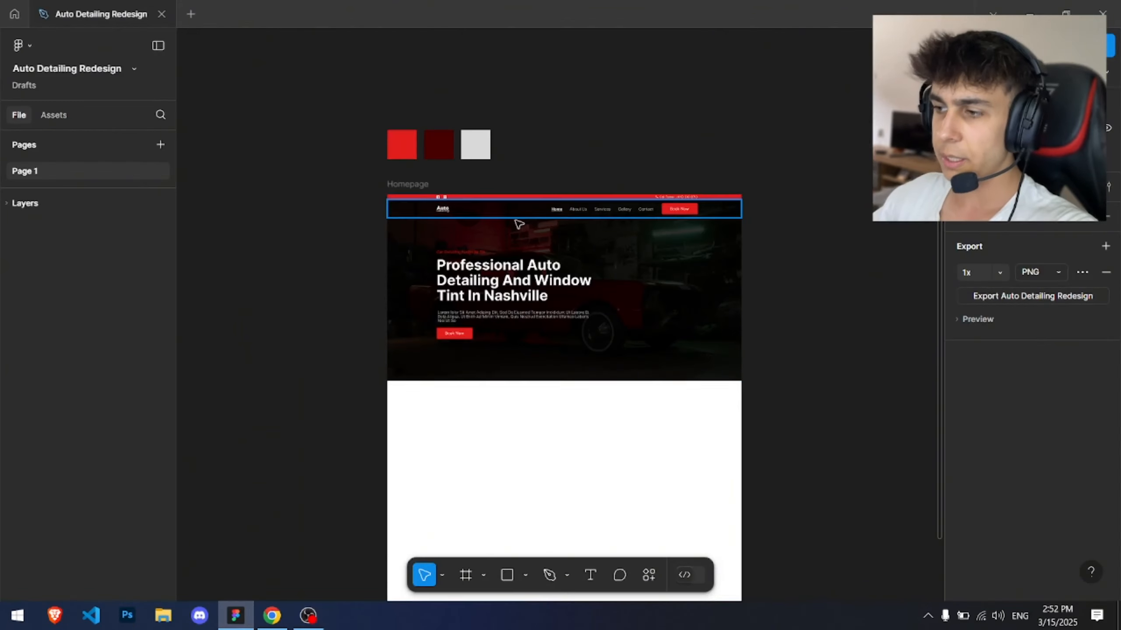
Step: Compare the existing Elite Mobile Auto Detailing site with the Figma homepage design
scroll(520, 222, up, 5)
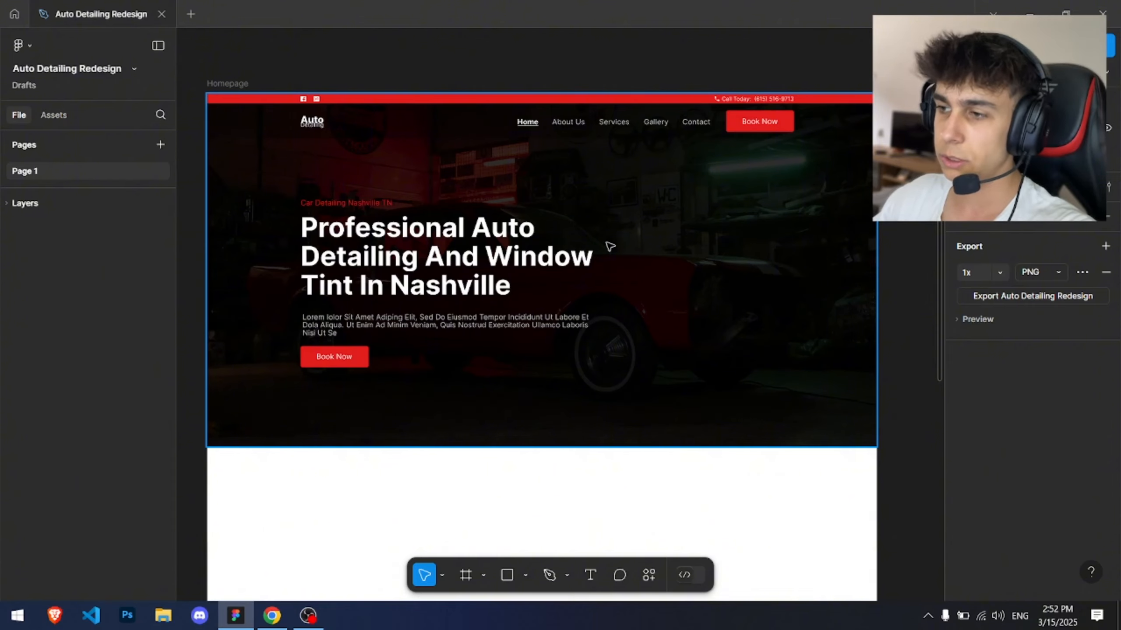
scroll(370, 468, down, 7)
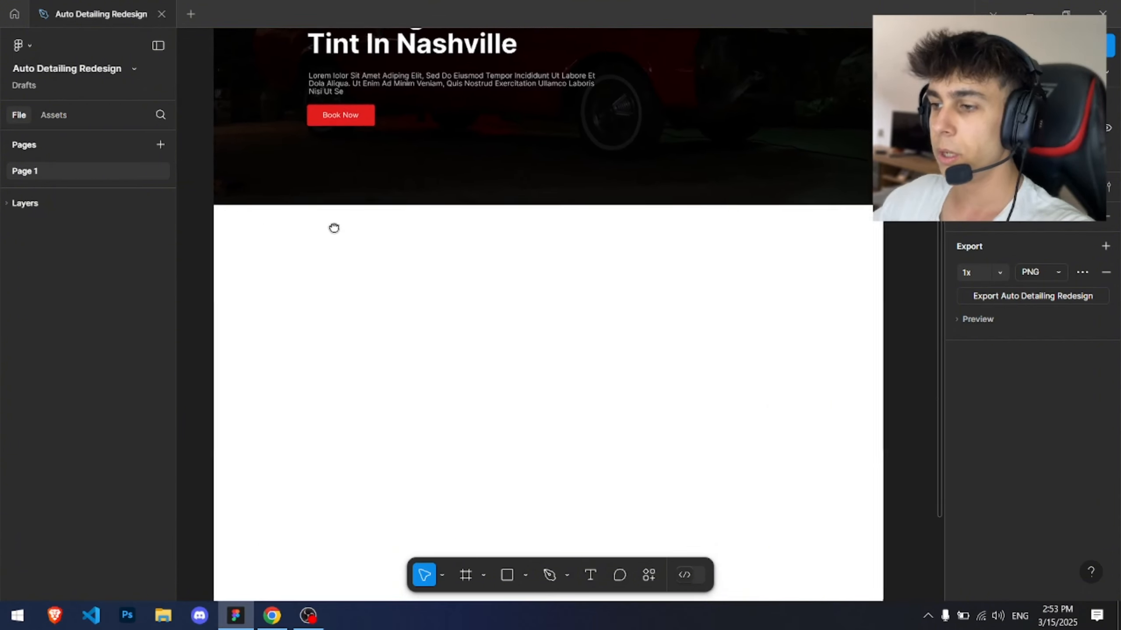
ctrl+scroll(337, 170, down, 3)
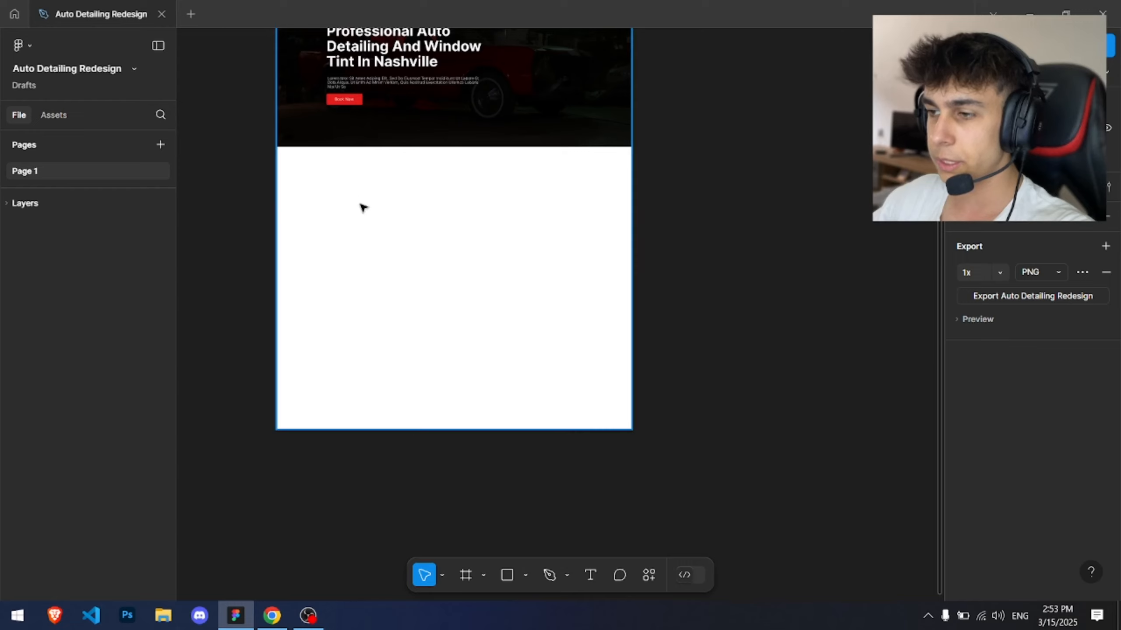
key(alt+Tab)
scroll(333, 311, down, 4)
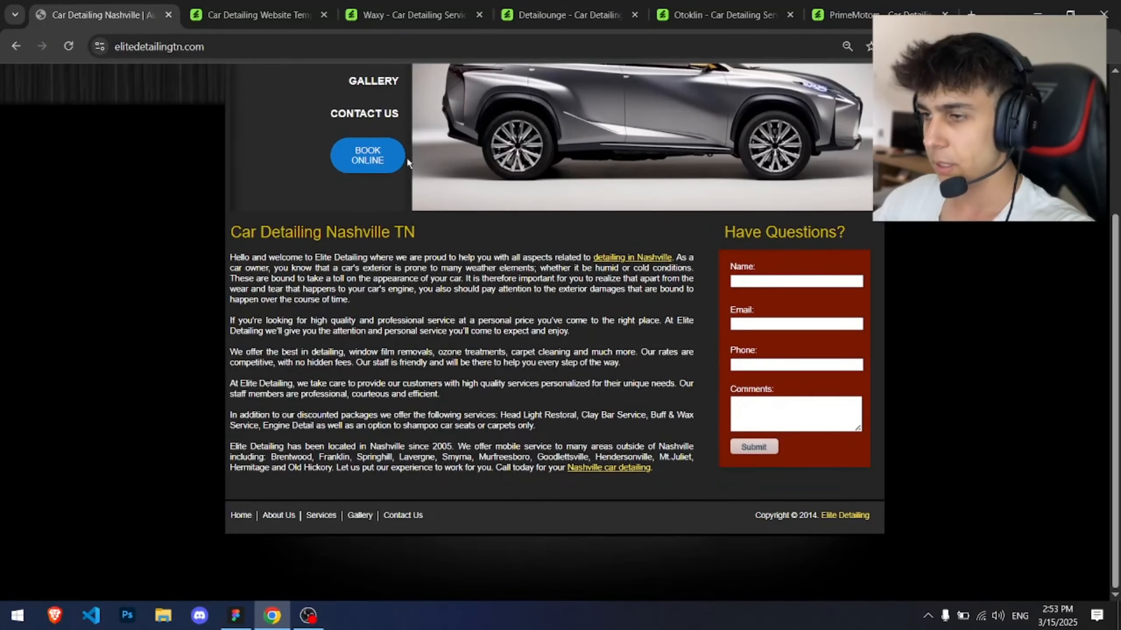
Step: Browse the open car detailing template previews for design references
click(324, 15)
click(304, 15)
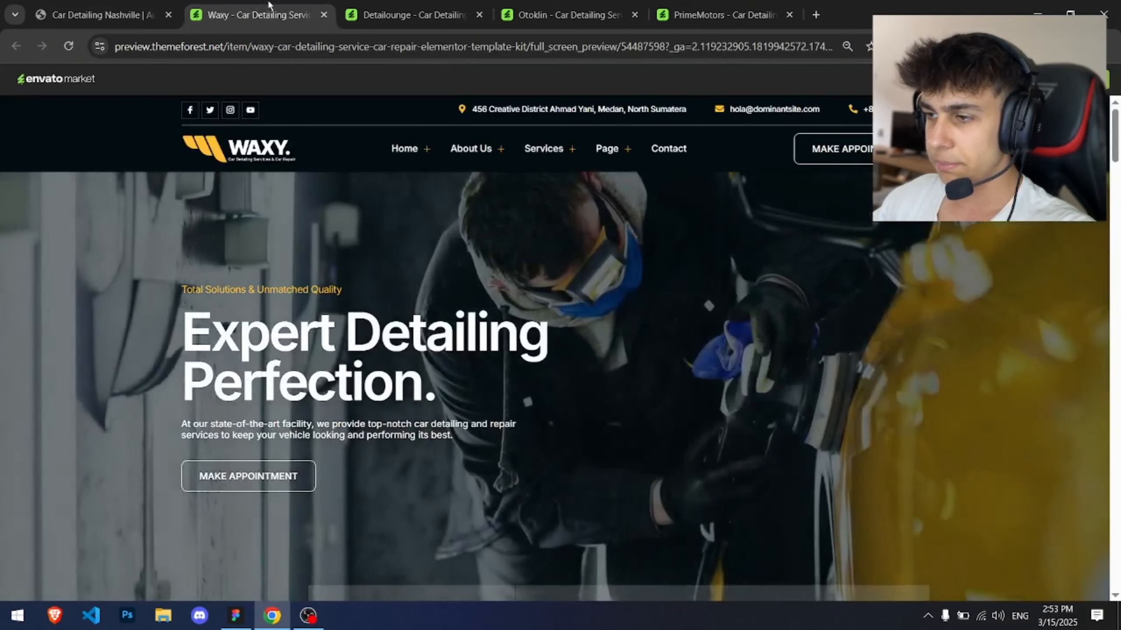
click(382, 9)
click(569, 14)
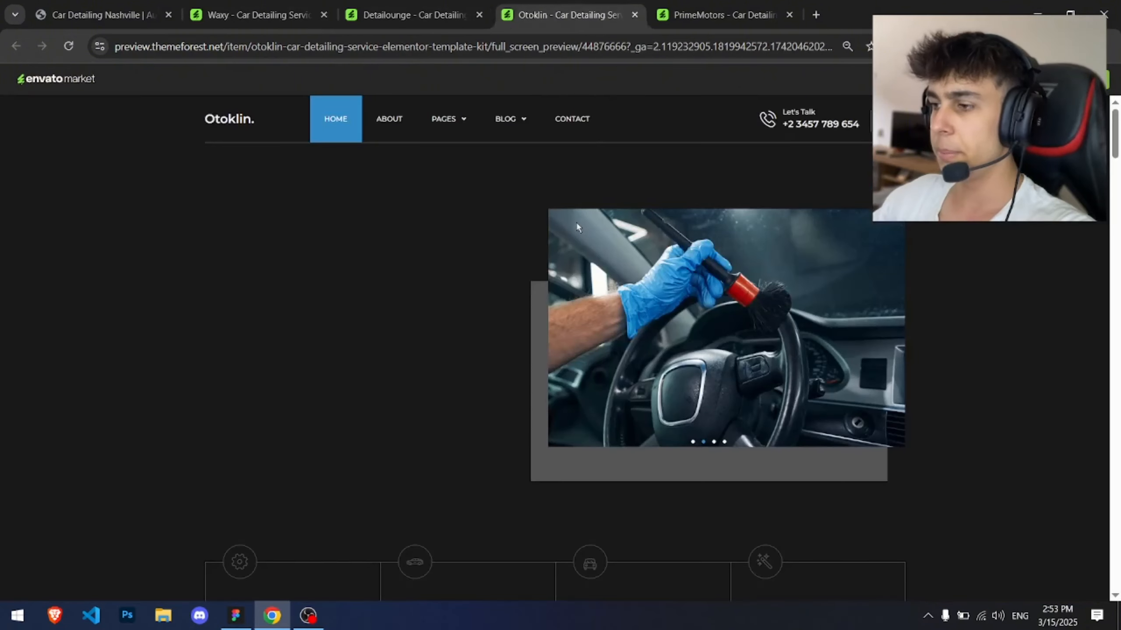
click(752, 8)
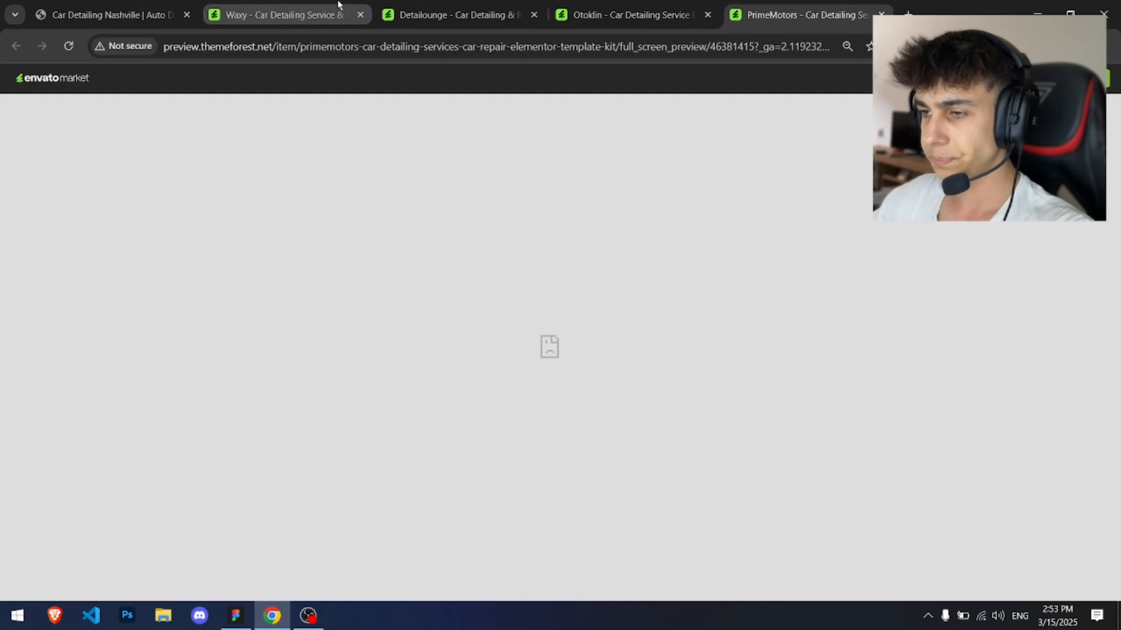
click(106, 4)
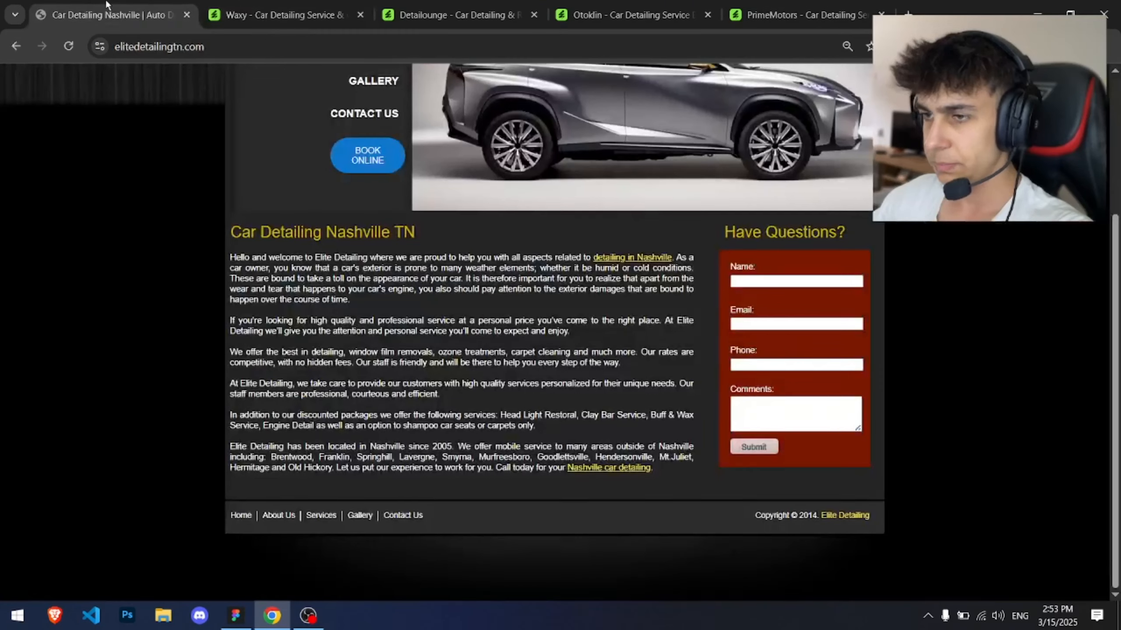
Step: Examine the original site's header and its call-today phone number
scroll(292, 295, up, 5)
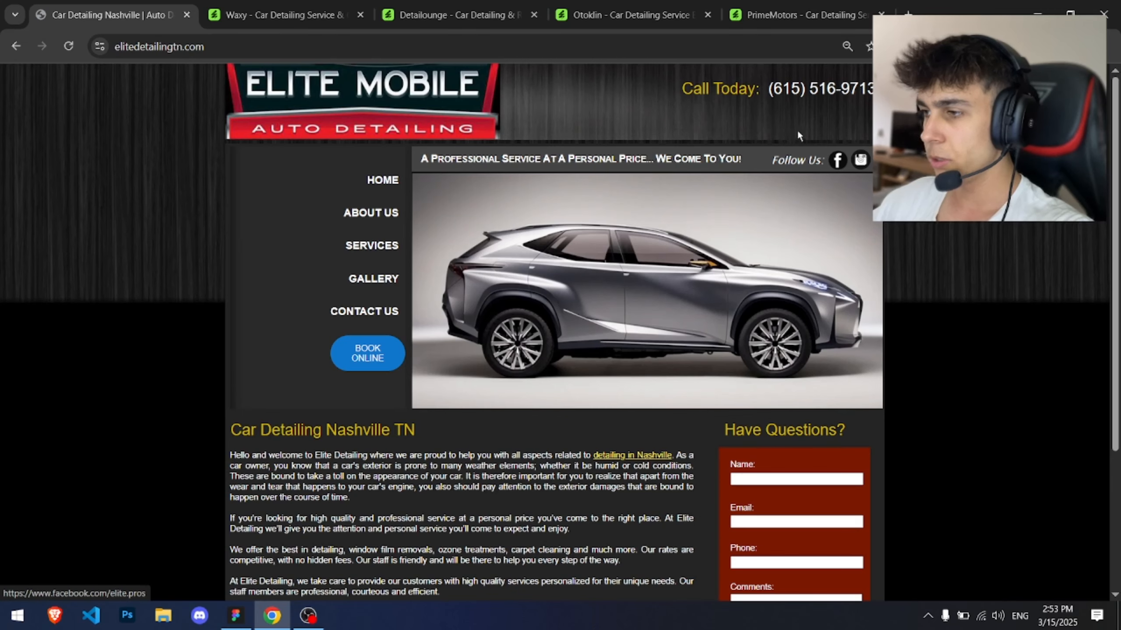
triple_click(803, 89)
click(804, 89)
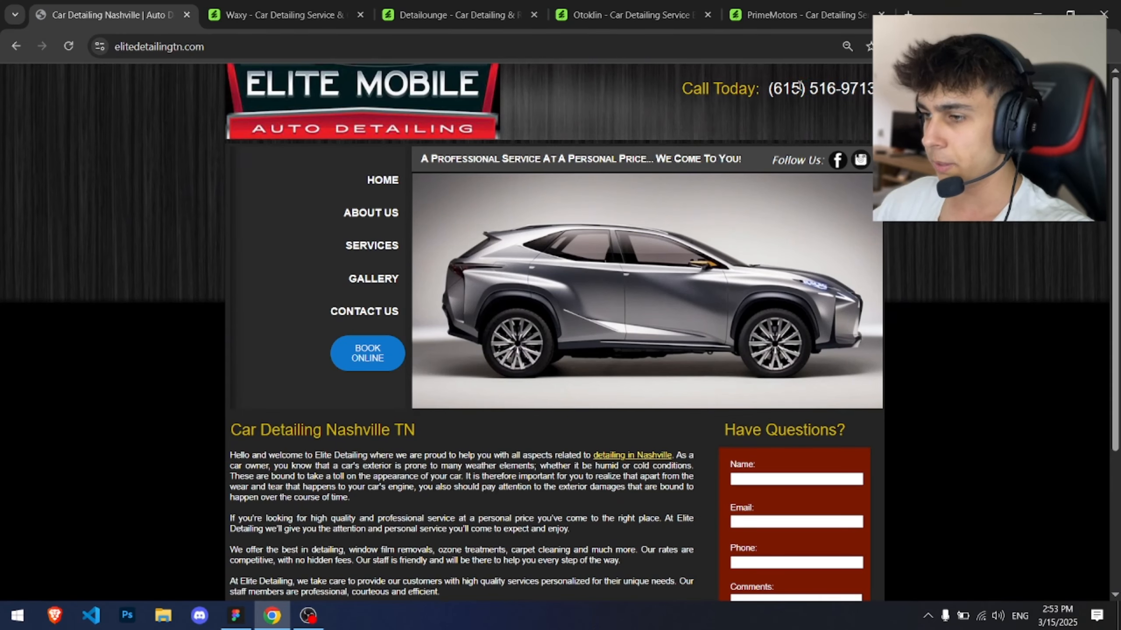
Step: Inspect the Homepage frame's hero section, colour swatches and layer list in the design
key(alt+Tab)
drag(437, 101, 536, 383)
scroll(488, 306, up, 4)
drag(488, 307, 502, 316)
click(508, 151)
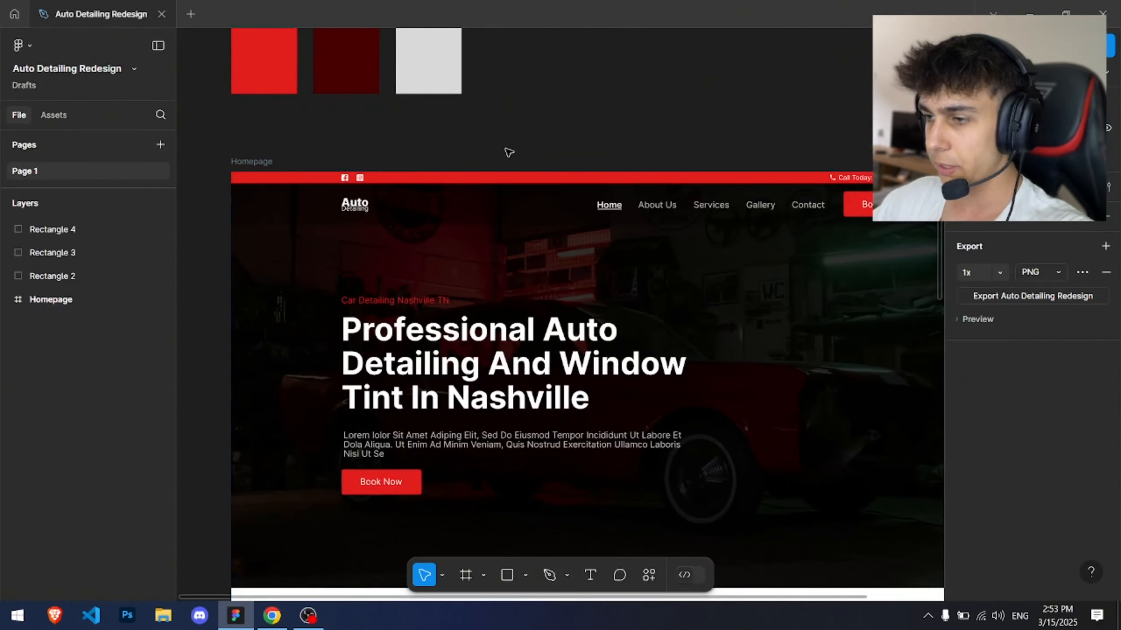
drag(507, 153, 472, 54)
scroll(292, 74, up, 4)
scroll(324, 92, down, 1)
scroll(326, 99, down, 4)
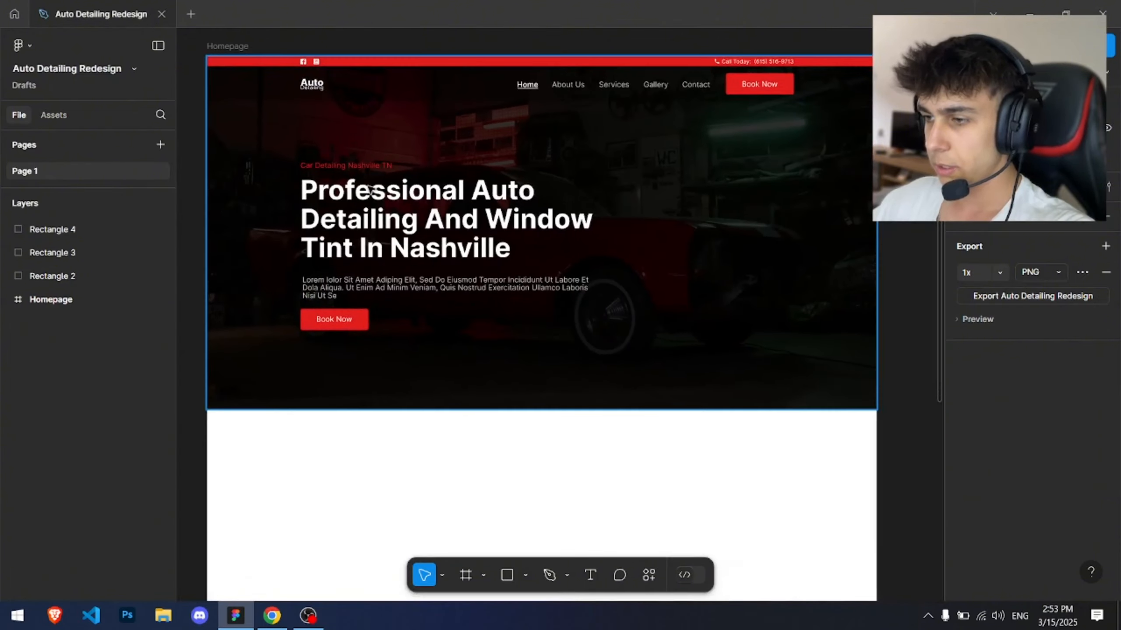
click(547, 221)
scroll(547, 309, up, 2)
click(565, 92)
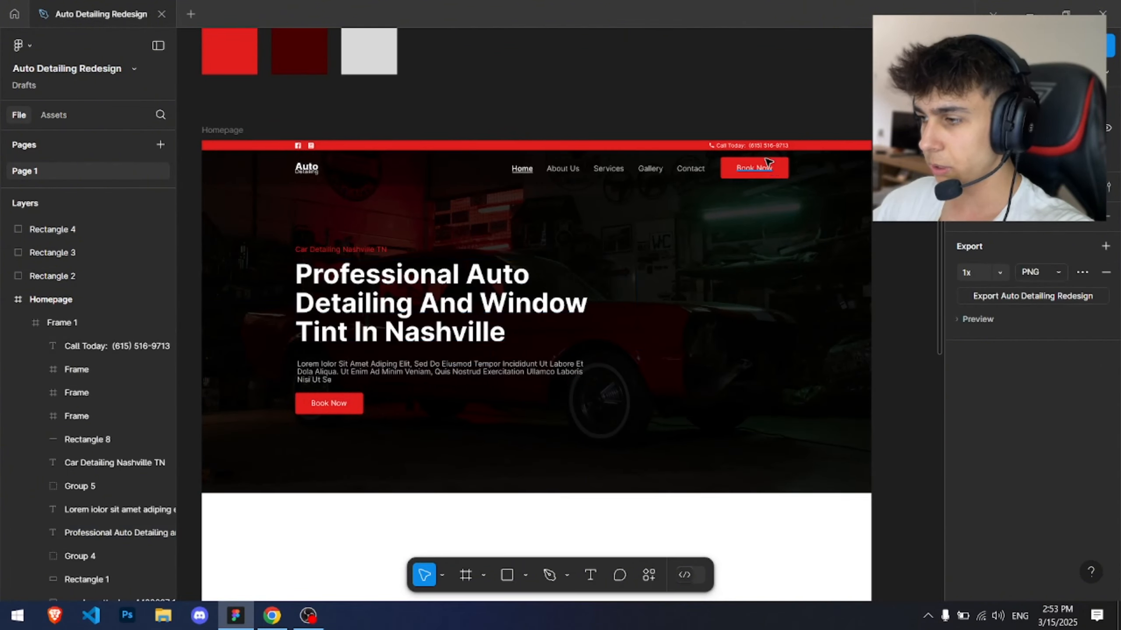
scroll(766, 158, up, 3)
ctrl+click(767, 177)
ctrl+click(768, 144)
click(717, 98)
scroll(715, 104, down, 4)
drag(630, 179, 621, 197)
Step: Read the original site's Car Detailing Nashville TN intro text
key(alt+Tab)
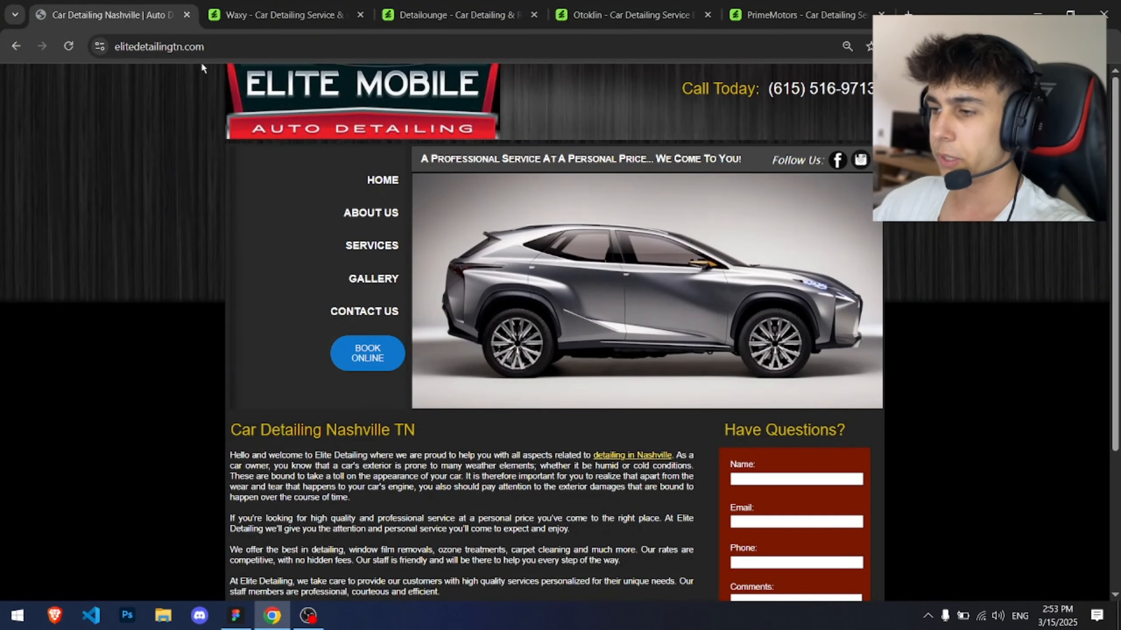
scroll(293, 283, down, 3)
drag(225, 283, 418, 321)
click(418, 321)
double_click(295, 292)
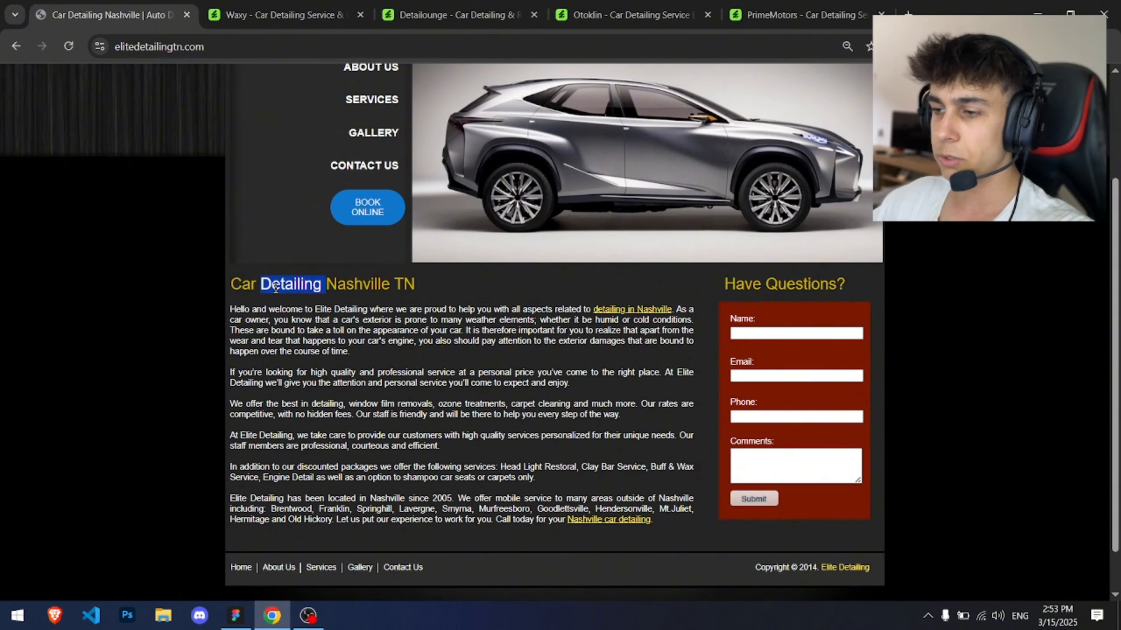
double_click(396, 290)
click(377, 292)
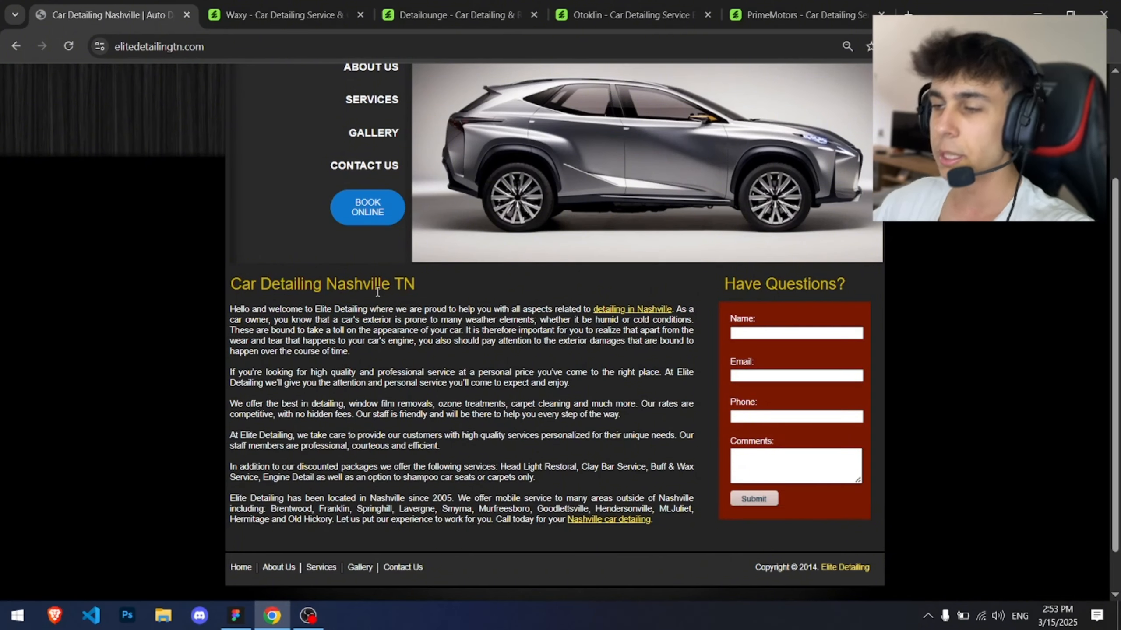
scroll(443, 301, up, 3)
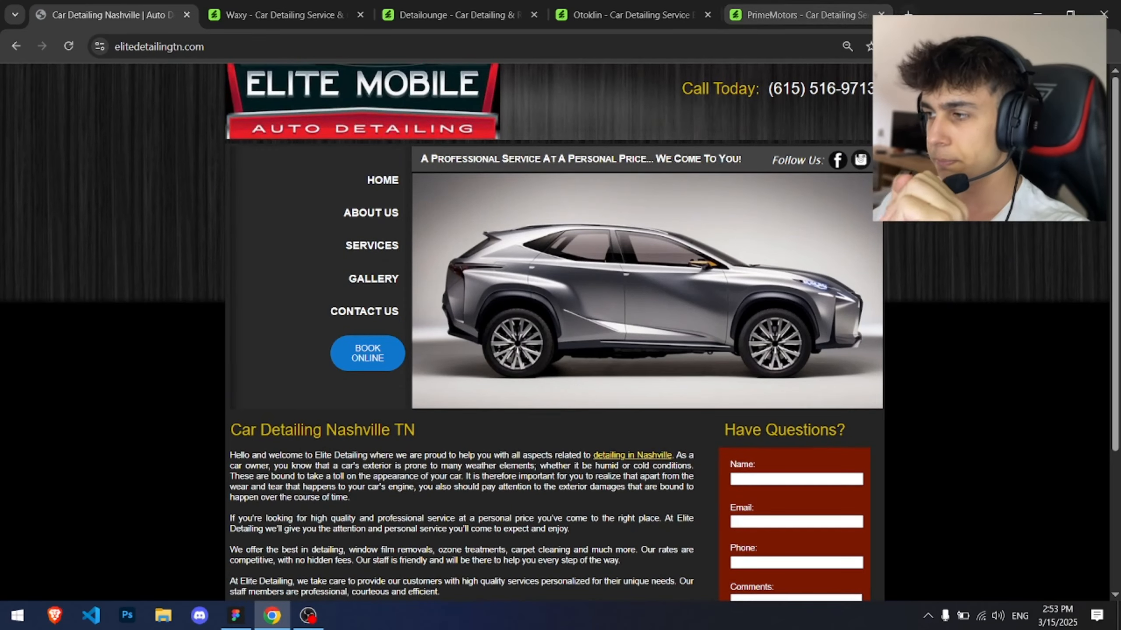
Step: Open Pexels in a new tab and focus its photo search
key(ctrl+t)
text(pexel)
key(Return)
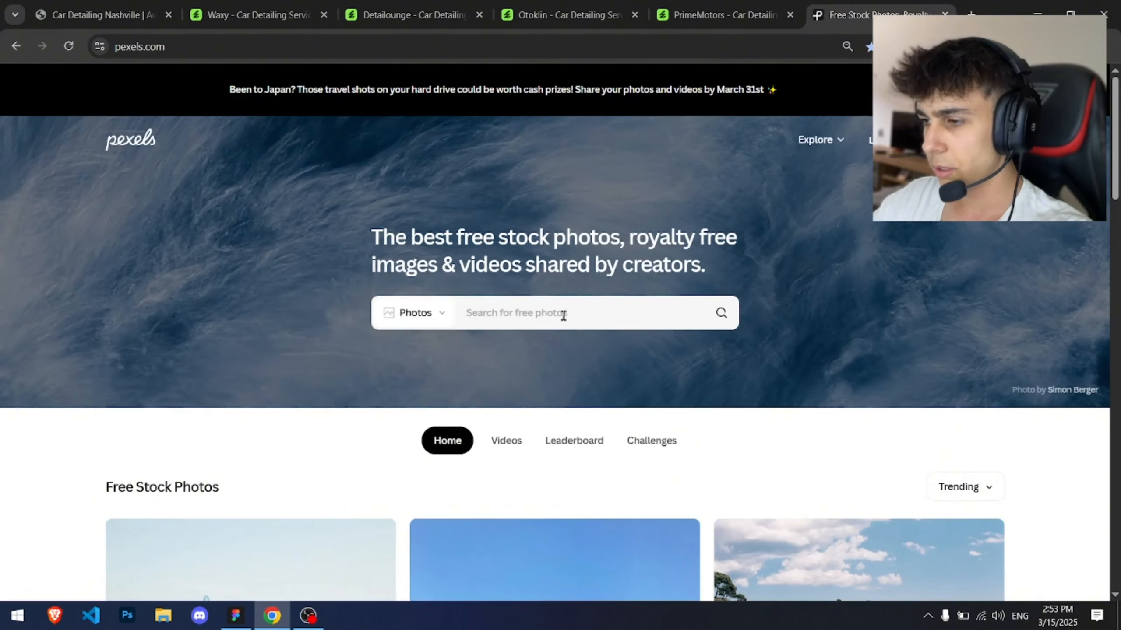
click(561, 313)
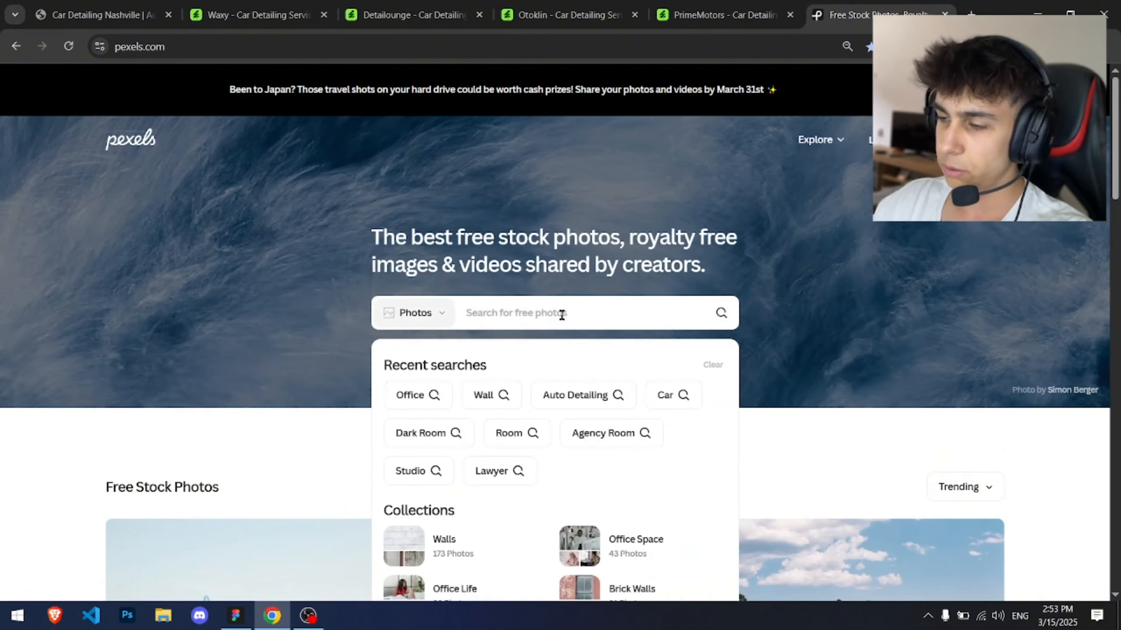
Step: Review the Figma hero again alongside the original site's page content
key(alt+Tab)
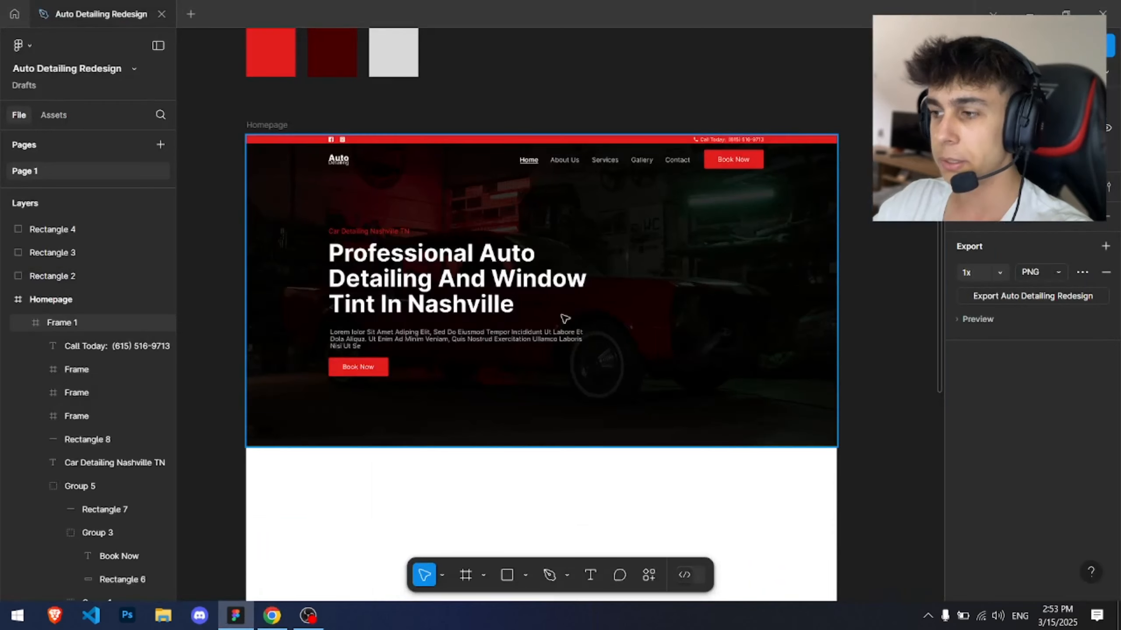
drag(625, 344, 637, 310)
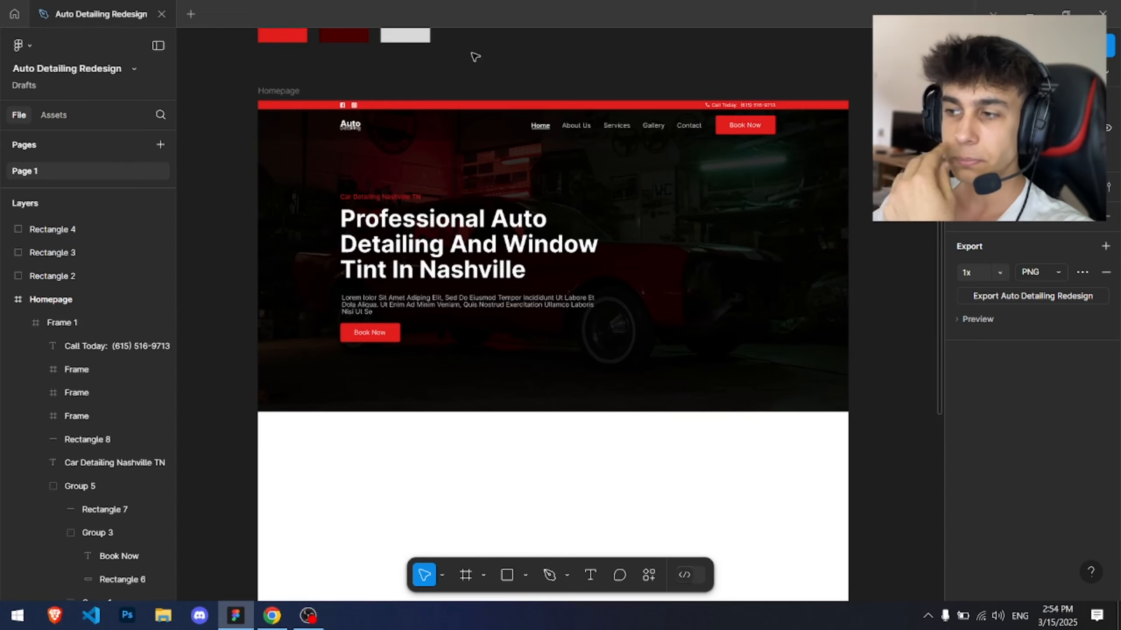
scroll(565, 396, down, 2)
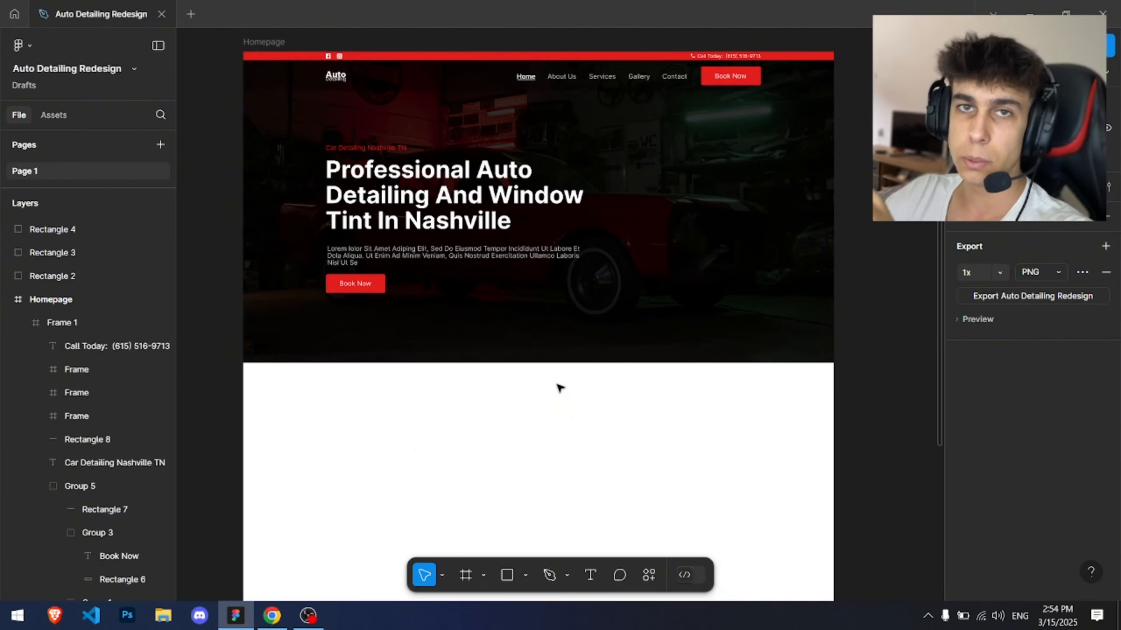
key(alt+Tab)
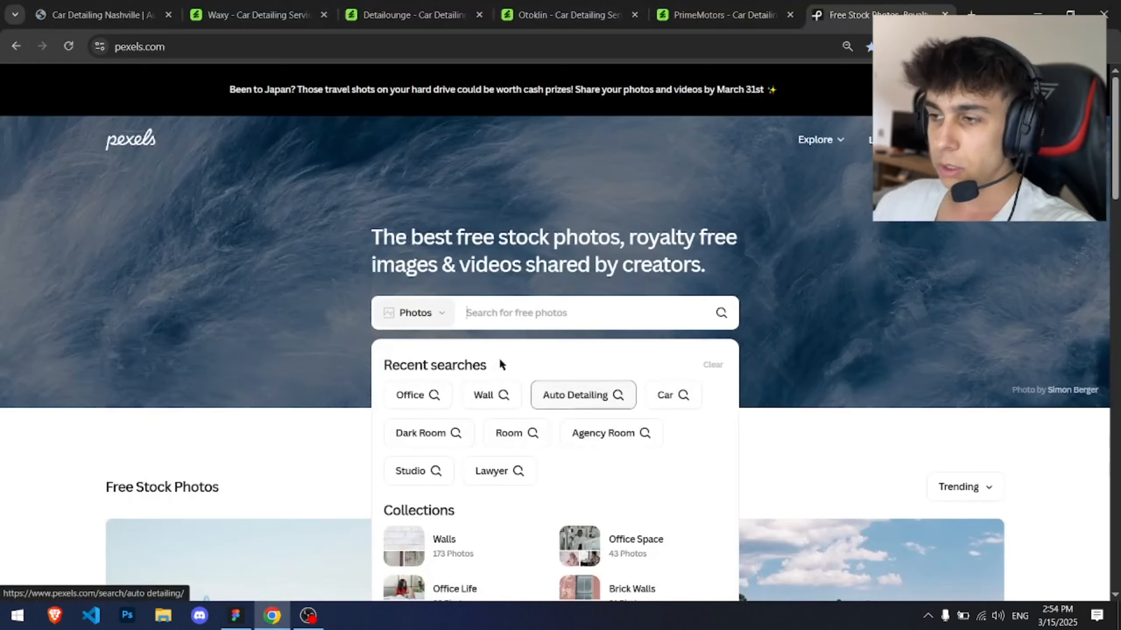
key(ctrl+Tab)
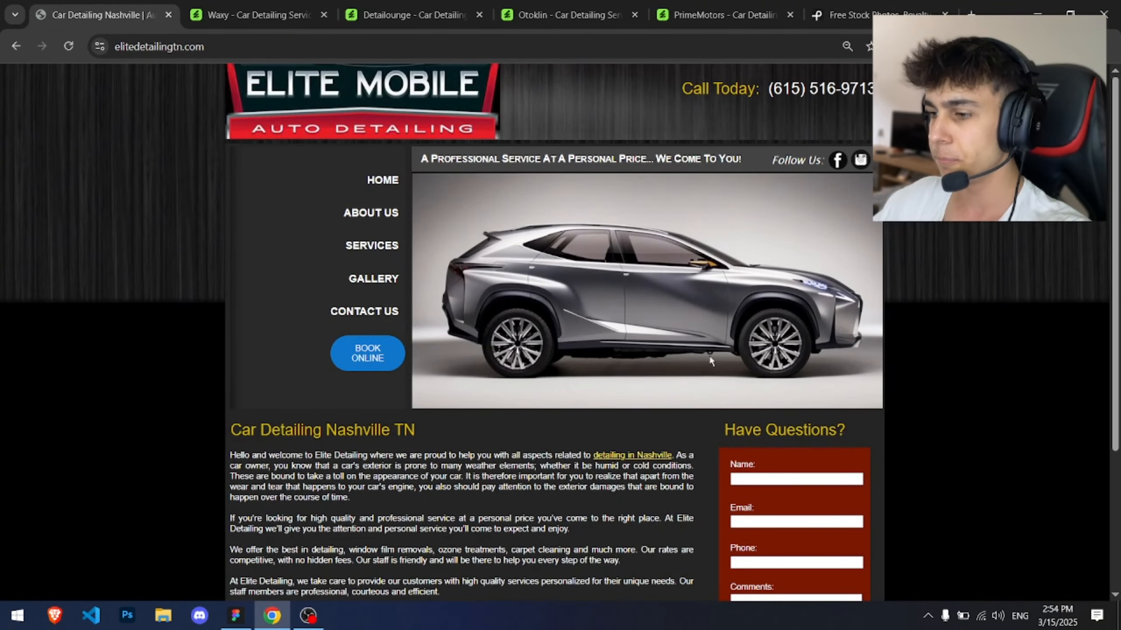
scroll(709, 360, down, 2)
scroll(701, 363, down, 2)
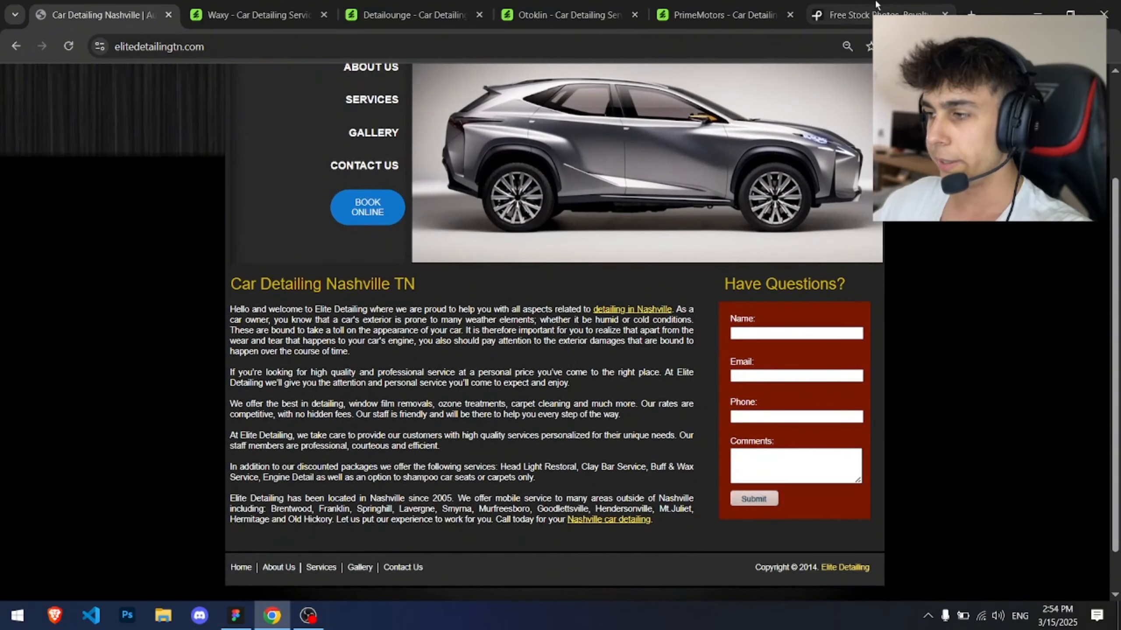
Step: Search Pexels for photos of a person
click(851, 14)
text(person)
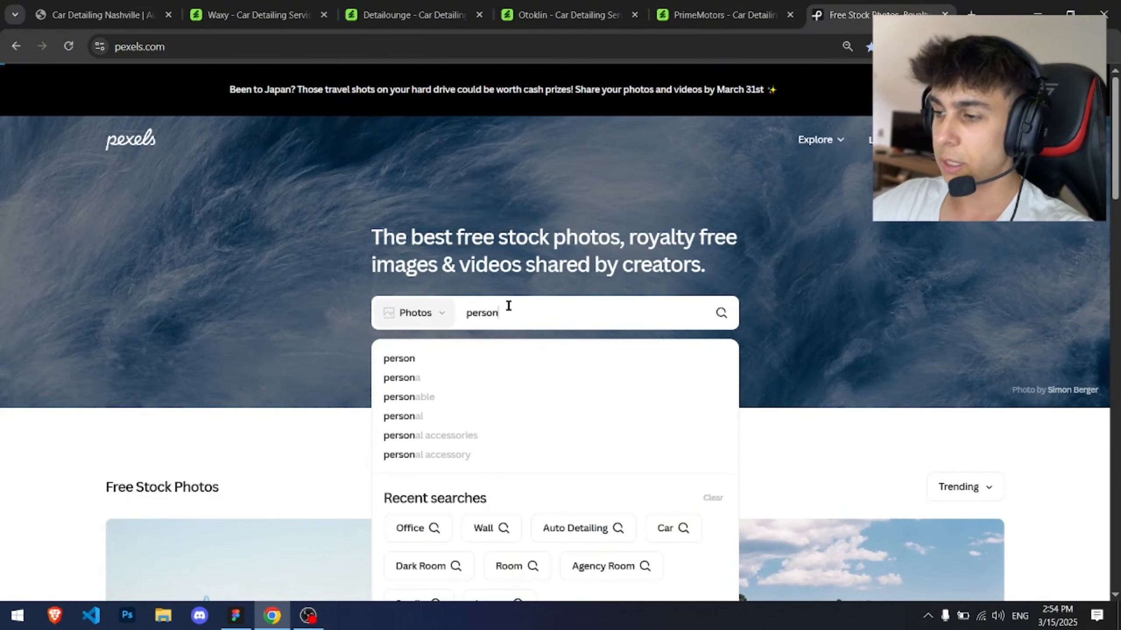
key(Return)
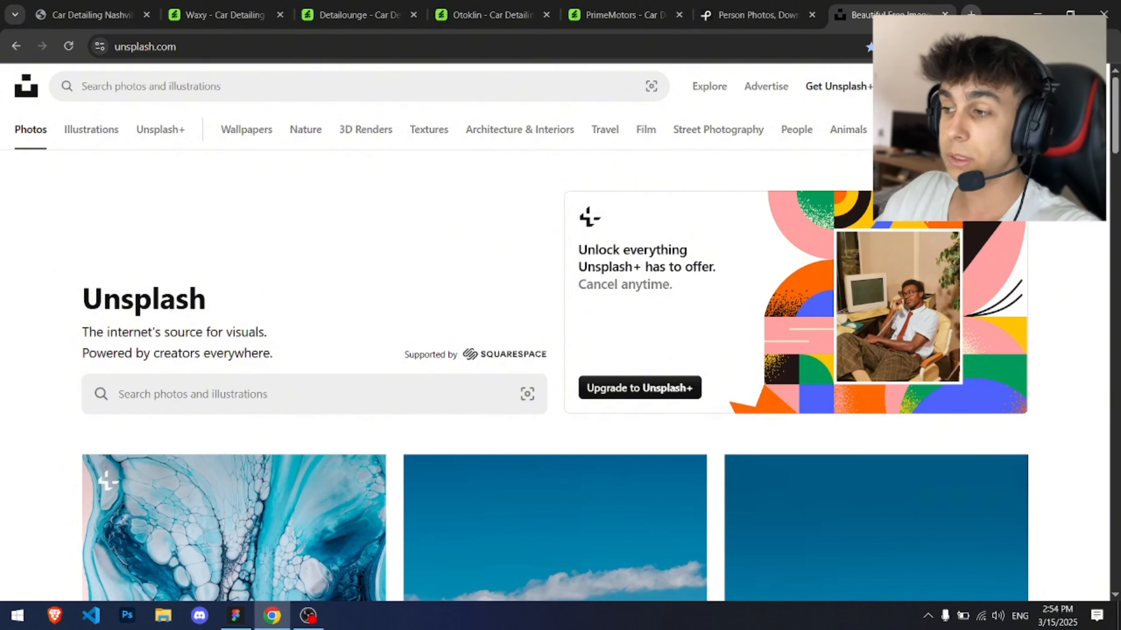
Step: Search Unsplash for auto detailer photos and browse the results
click(437, 87)
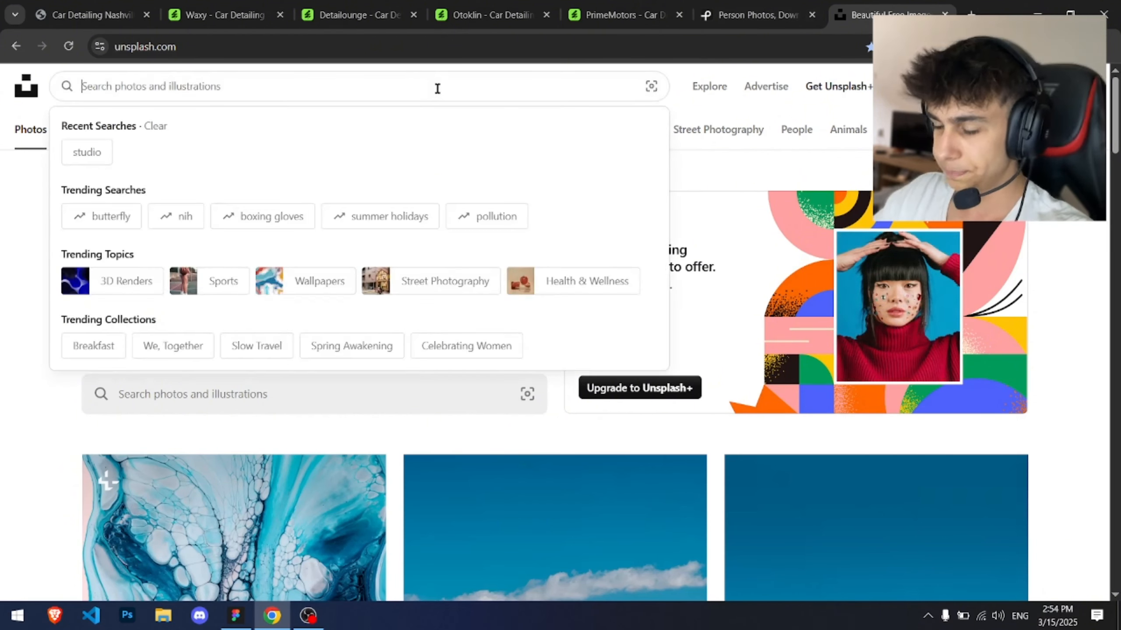
text(a)
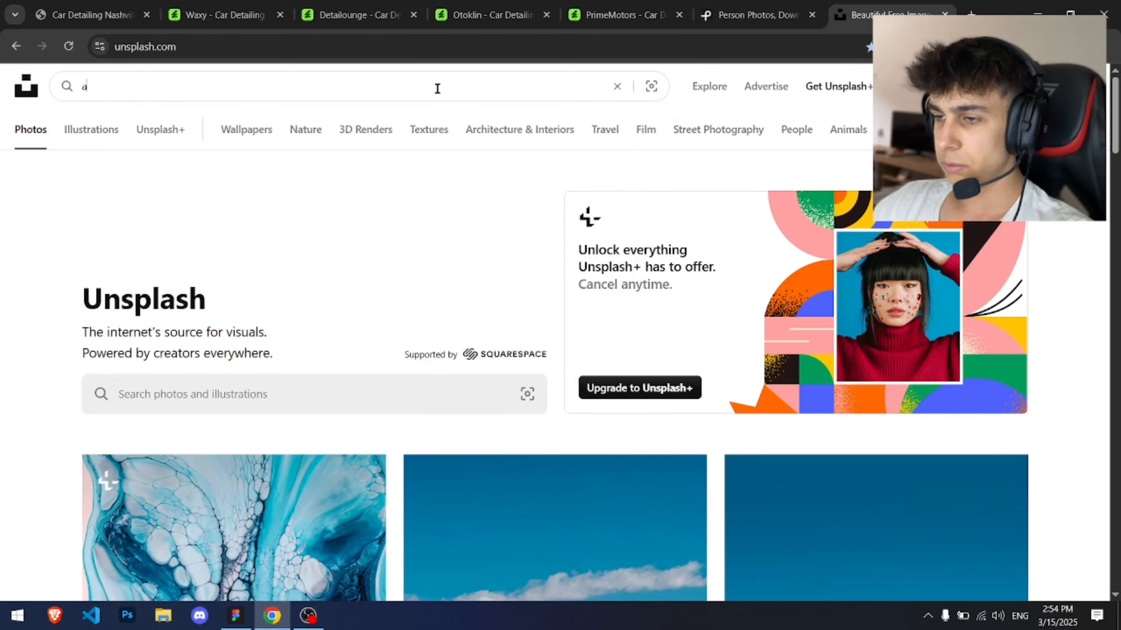
text(uto detailer)
key(Return)
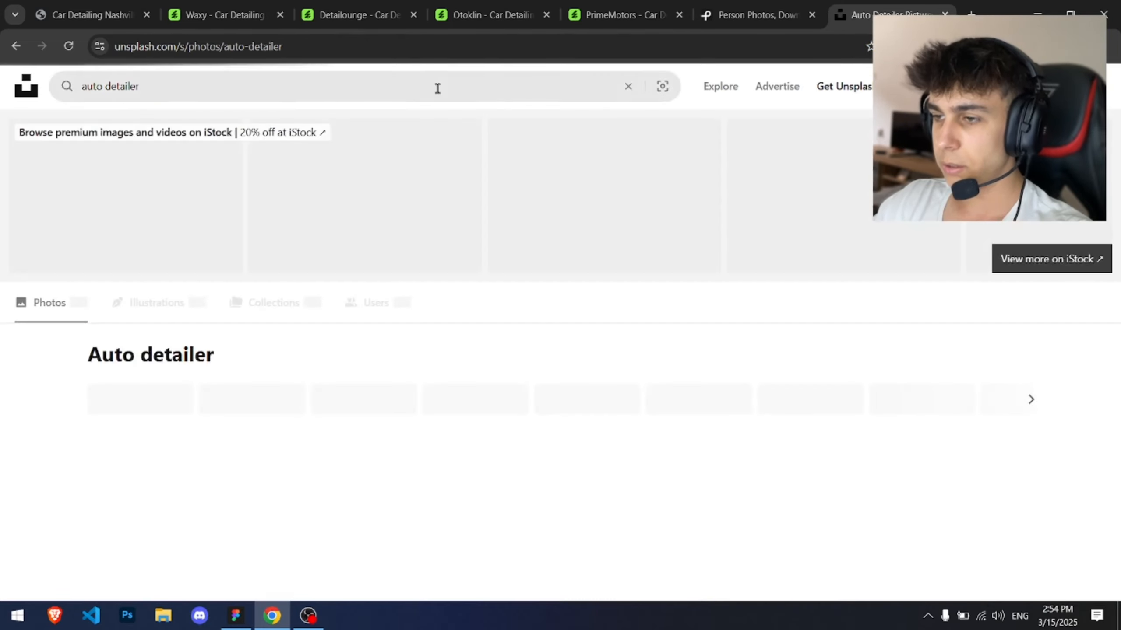
scroll(105, 473, down, 10)
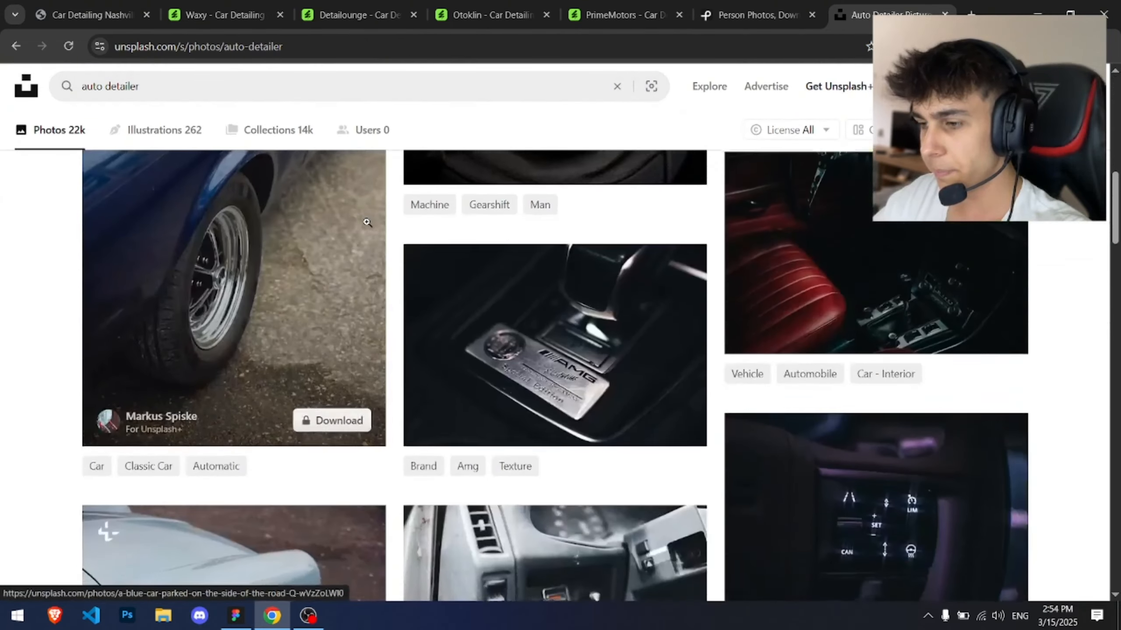
scroll(366, 222, down, 12)
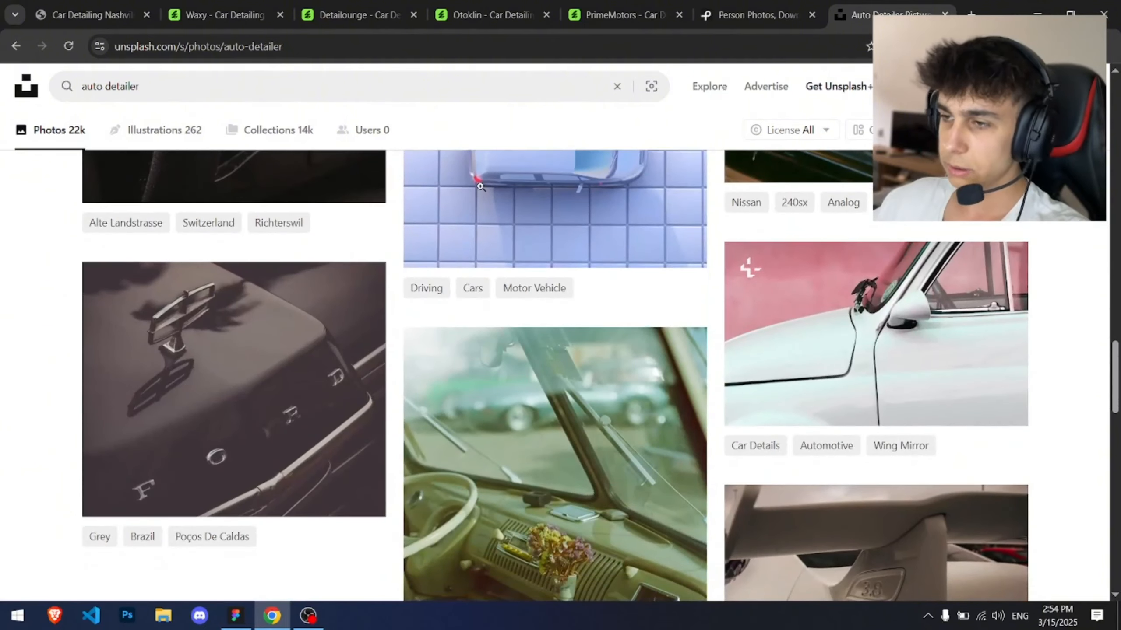
Step: Search Pexels for auto detailer photos and browse the results
click(779, 5)
click(525, 144)
key(ctrl+a)
text(auto detailer)
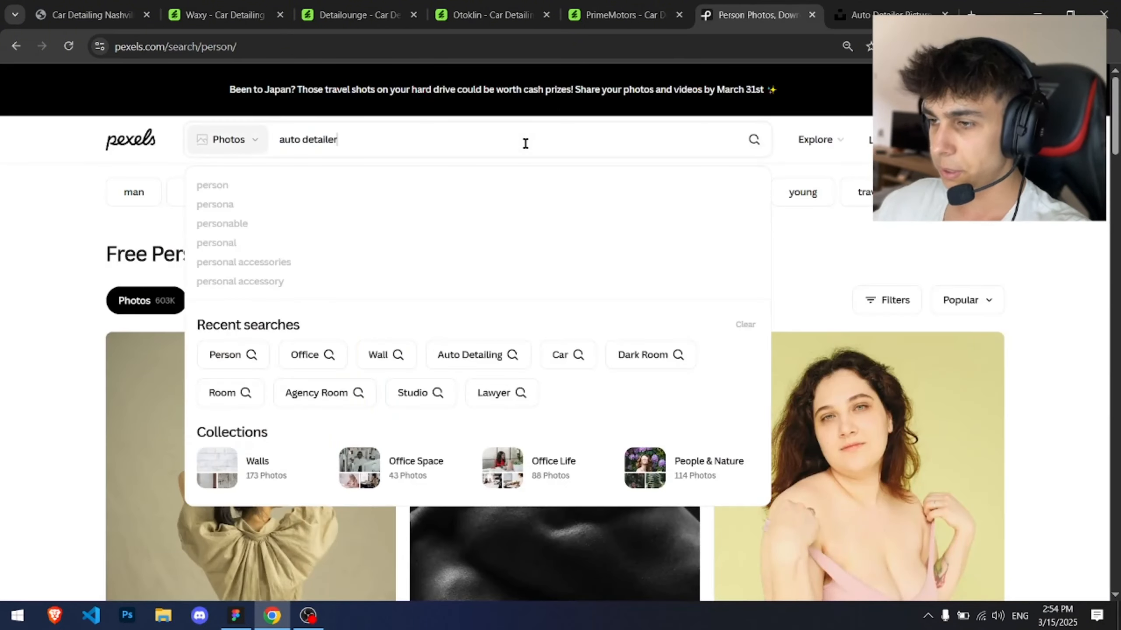
key(Return)
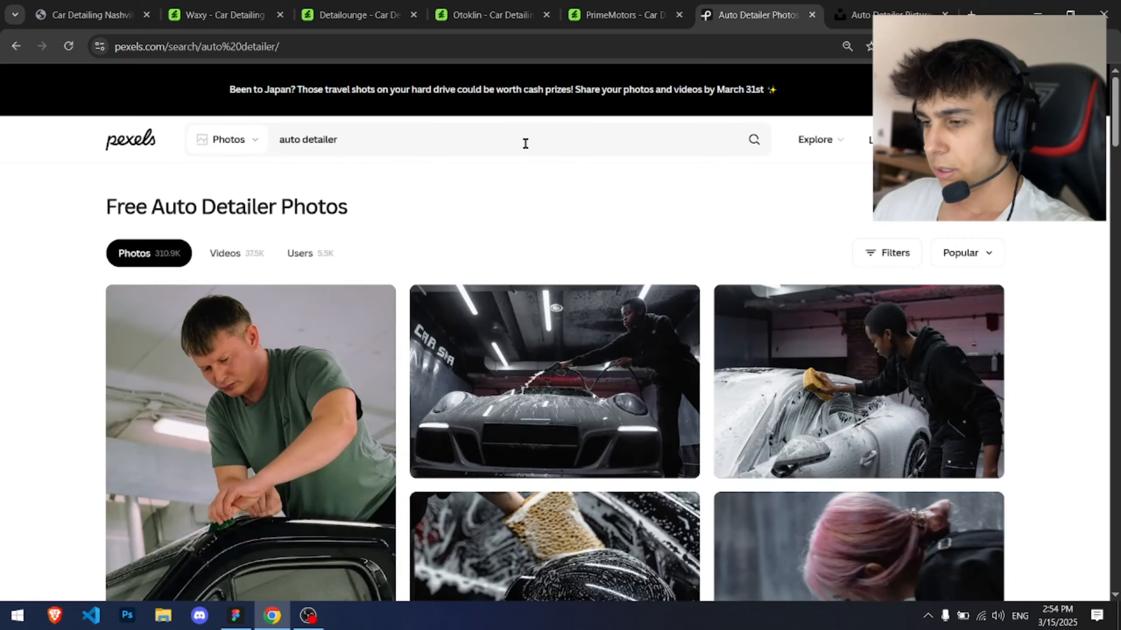
scroll(525, 142, down, 5)
scroll(525, 143, up, 3)
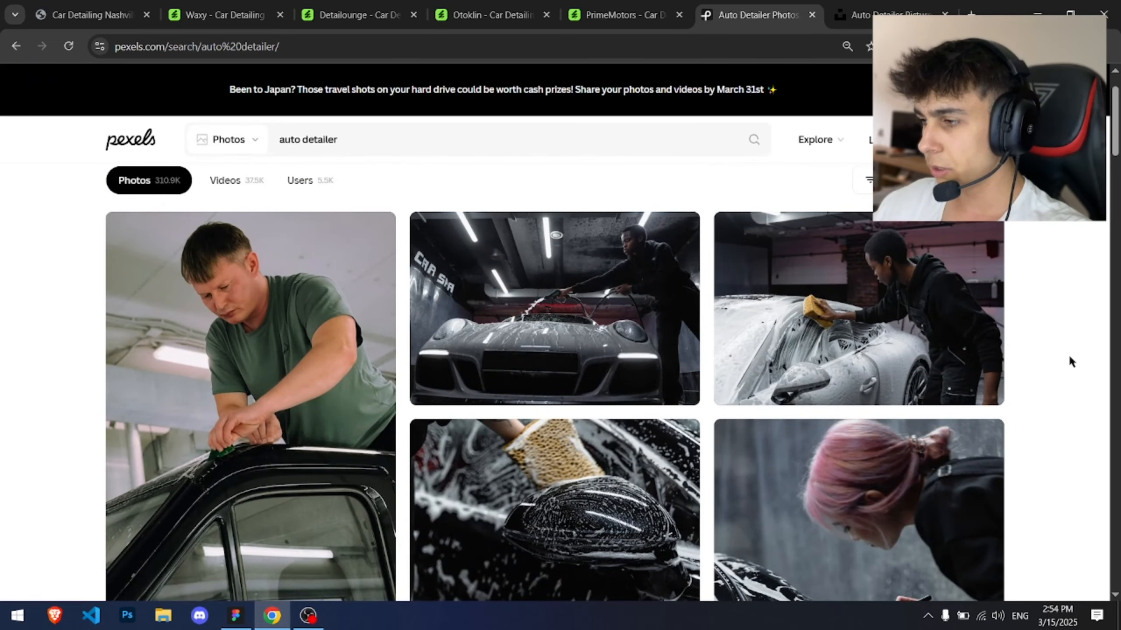
Step: Open the Pexels photo of a young man polishing a car in a garage and download it
scroll(1016, 339, down, 10)
scroll(487, 333, up, 2)
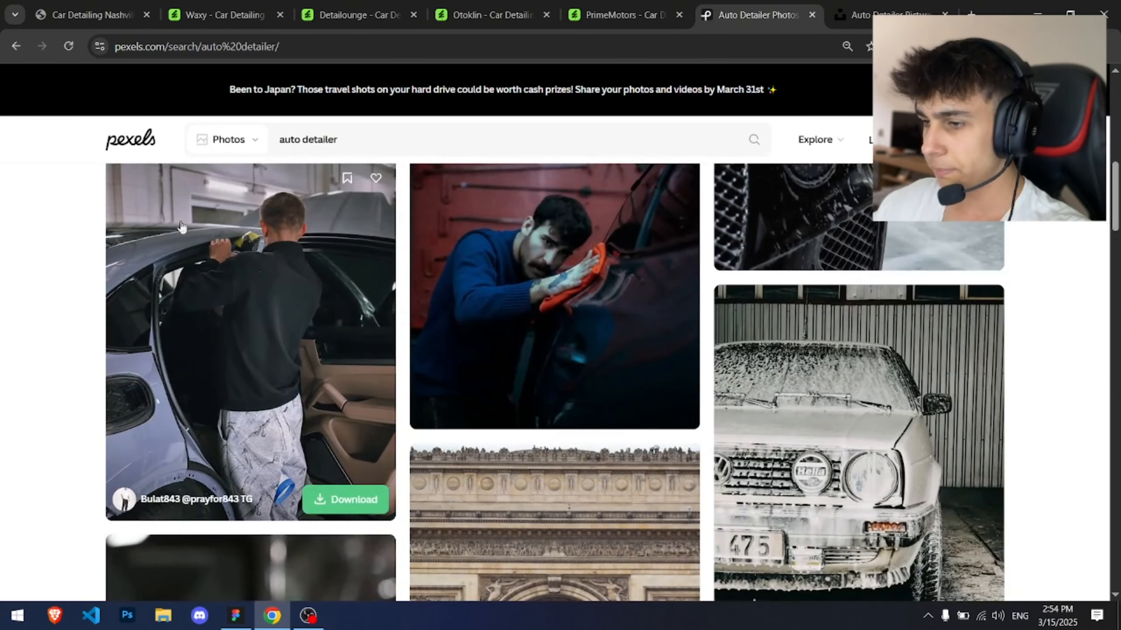
scroll(428, 275, down, 5)
scroll(504, 242, up, 3)
scroll(503, 242, up, 3)
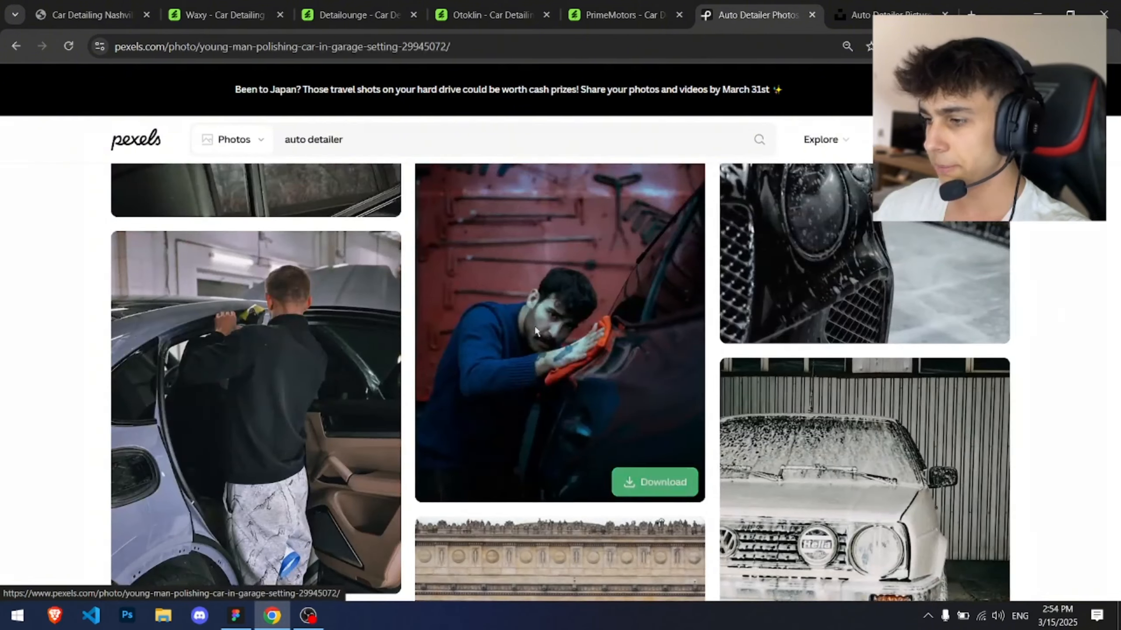
click(504, 242)
scroll(851, 225, up, 2)
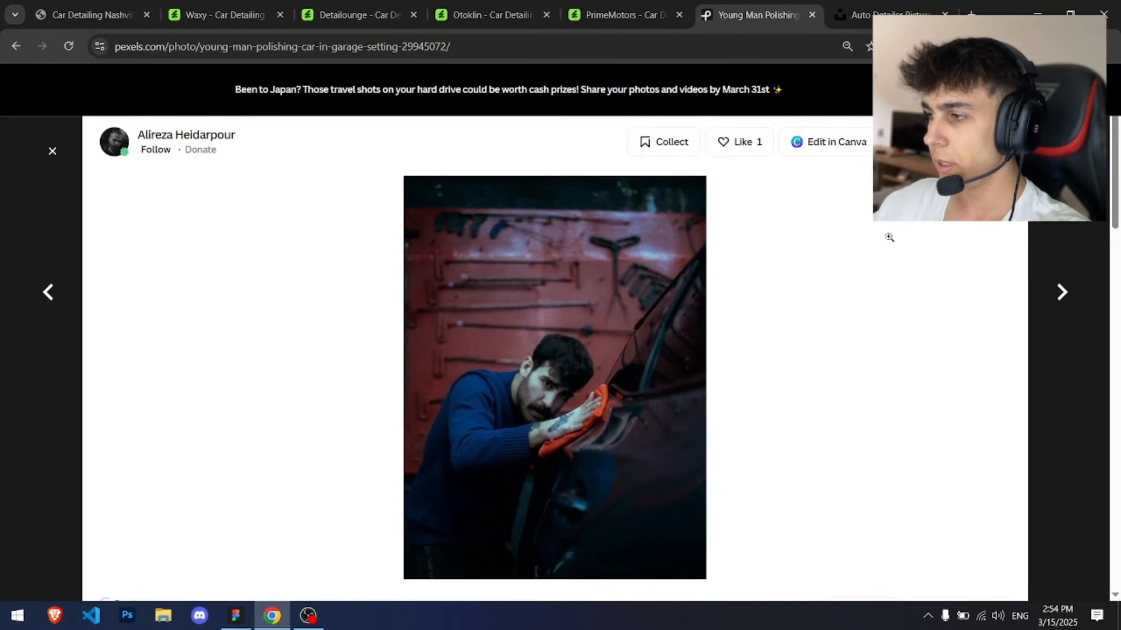
click(944, 166)
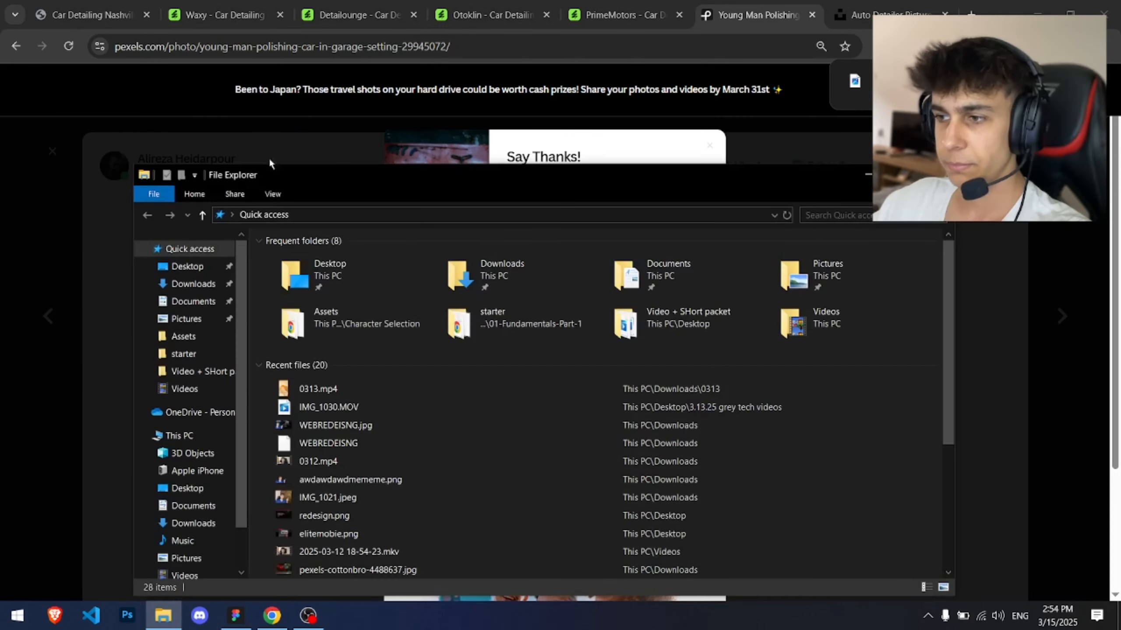
Step: Import the downloaded photo into the Figma Homepage frame
drag(330, 181, 0, 185)
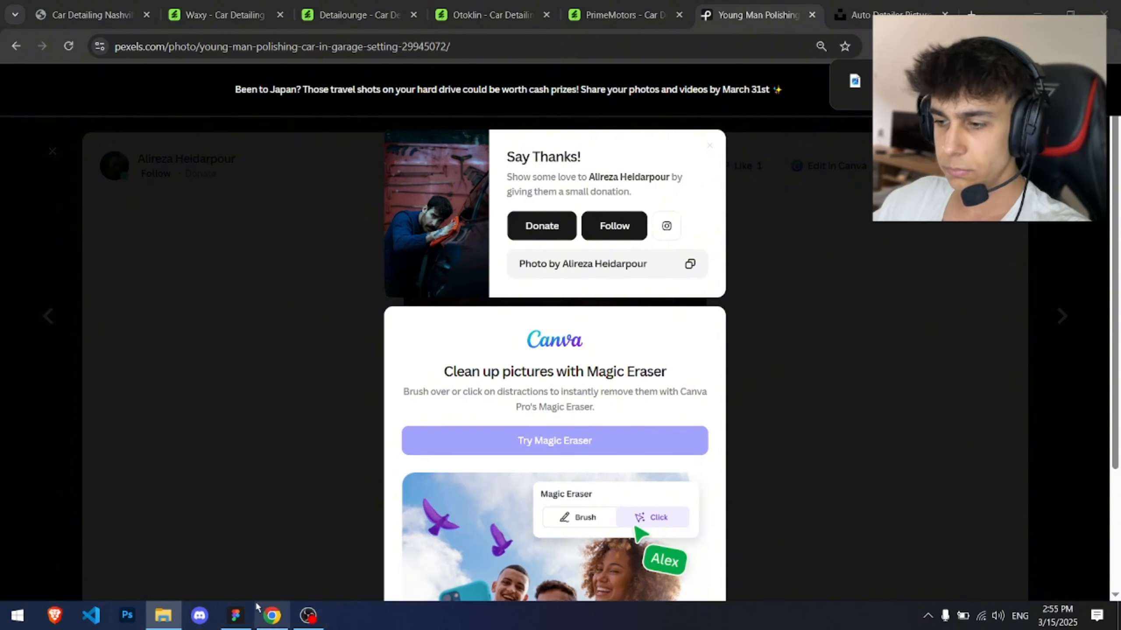
click(235, 615)
drag(0, 392, 573, 458)
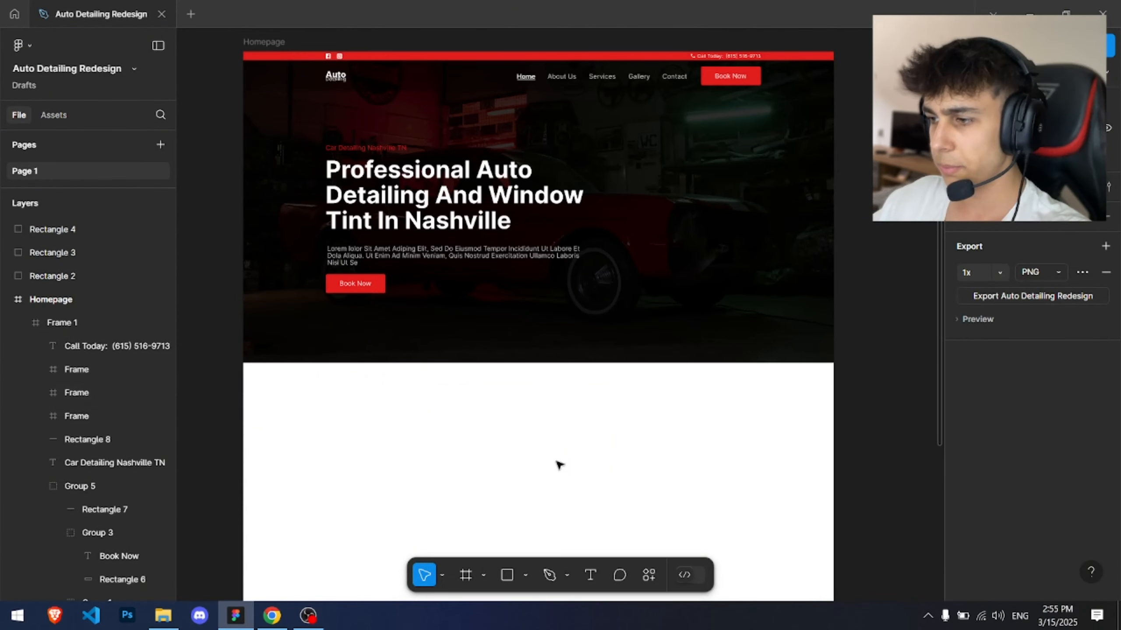
Step: Scale the photo down to about 491 × 654 and place it in the white section below the hero
scroll(647, 455, down, 5)
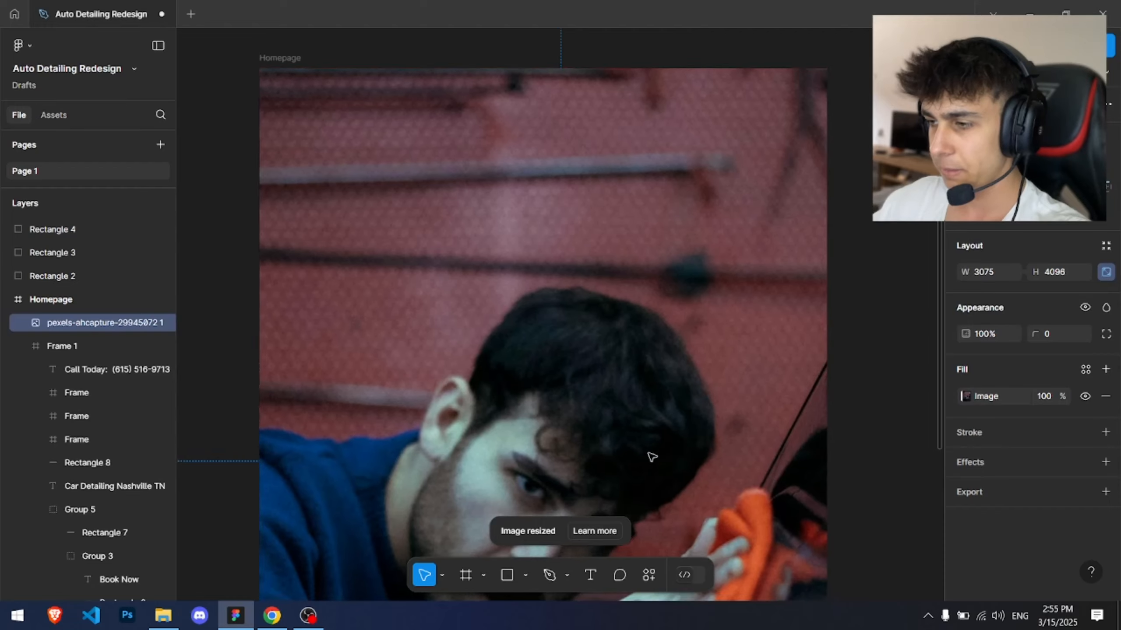
drag(835, 160, 653, 411)
scroll(586, 283, up, 3)
scroll(503, 248, up, 2)
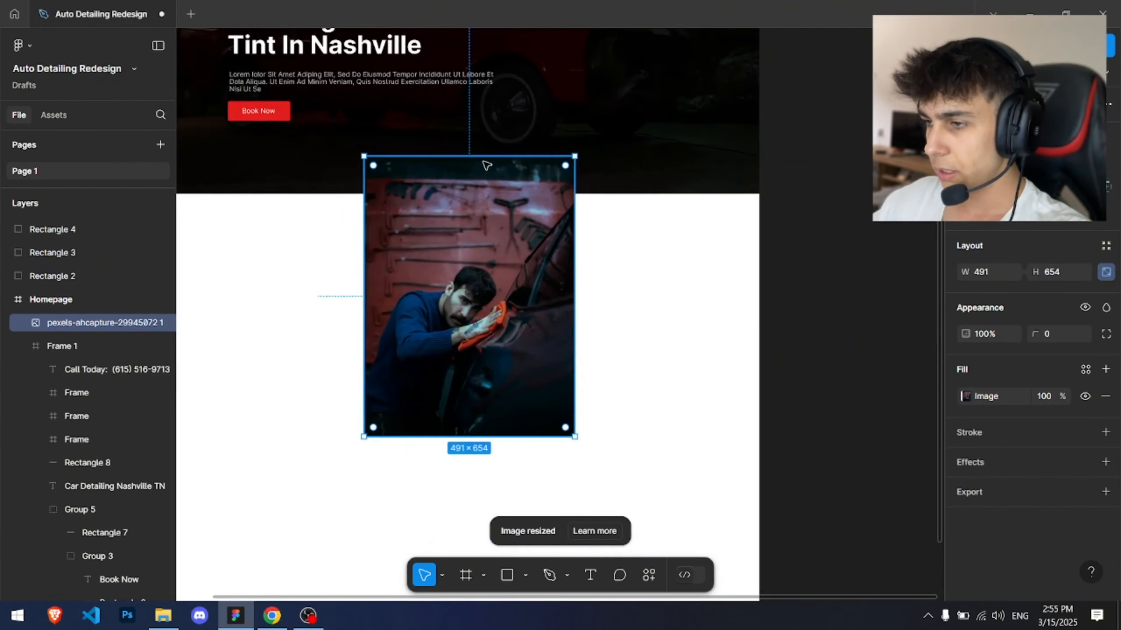
click(645, 267)
drag(618, 293, 570, 230)
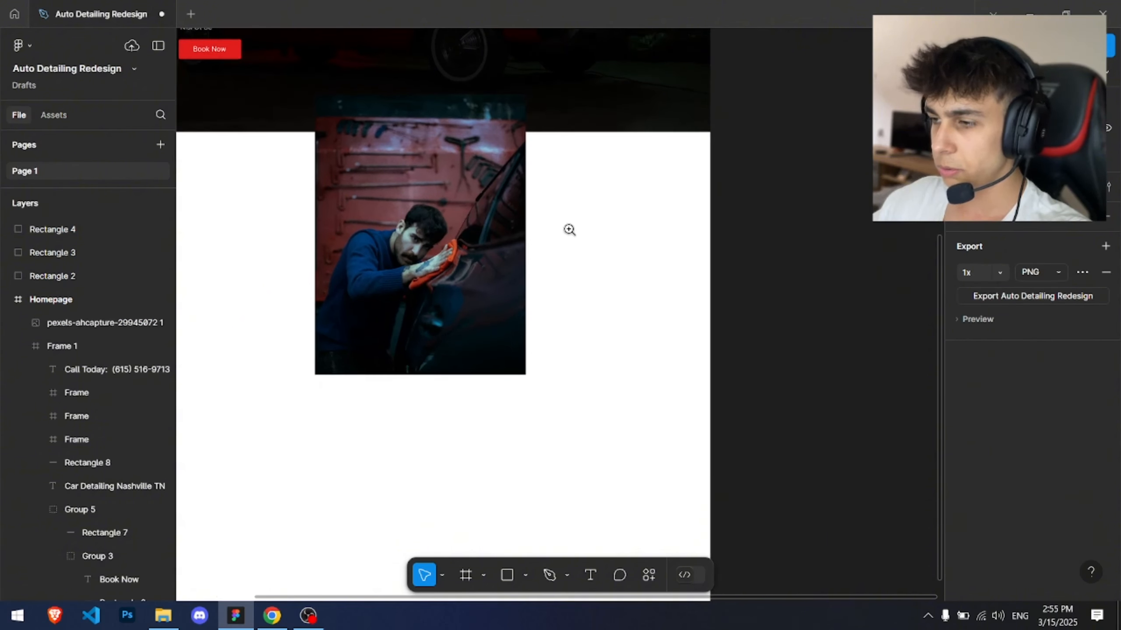
click(491, 266)
drag(491, 266, 620, 338)
scroll(547, 302, down, 3)
click(743, 258)
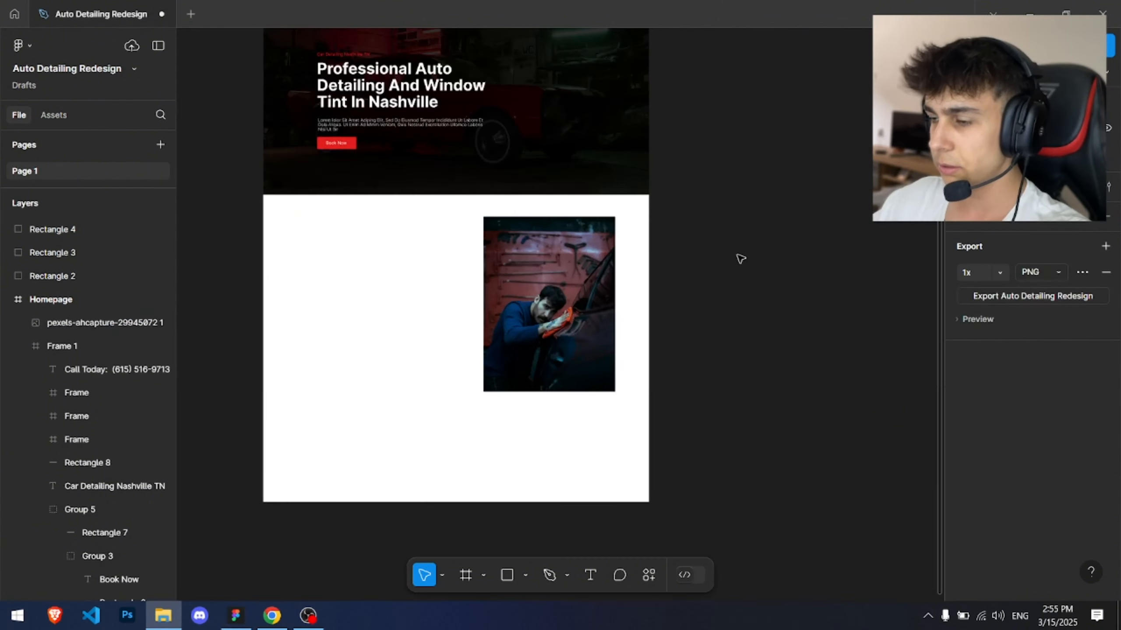
Step: Switch back to the browser and close the PrimeMotors template tab
key(alt+Tab)
click(663, 291)
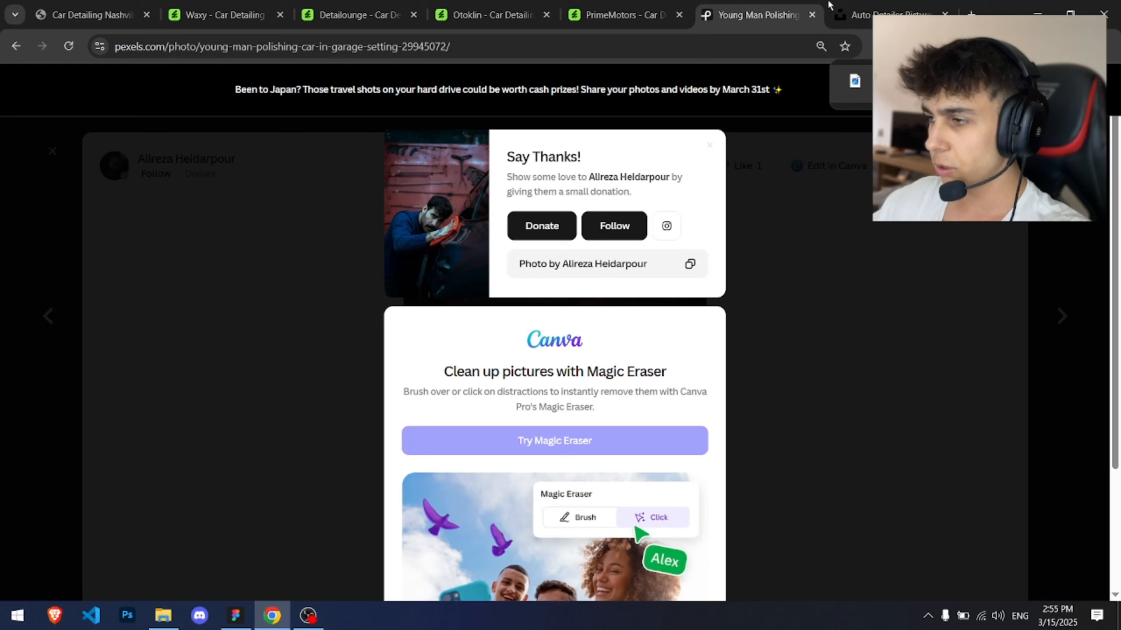
click(661, 5)
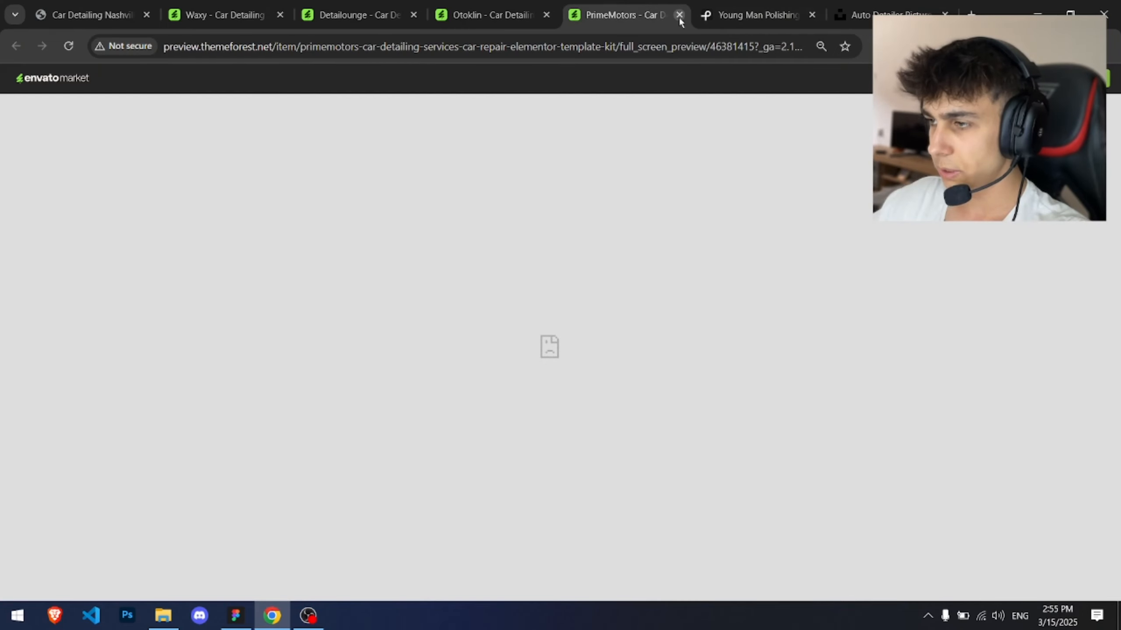
click(679, 15)
Step: Reload the Otoklin template preview and adjust its browser zoom
click(536, 15)
key(ctrl+minus)
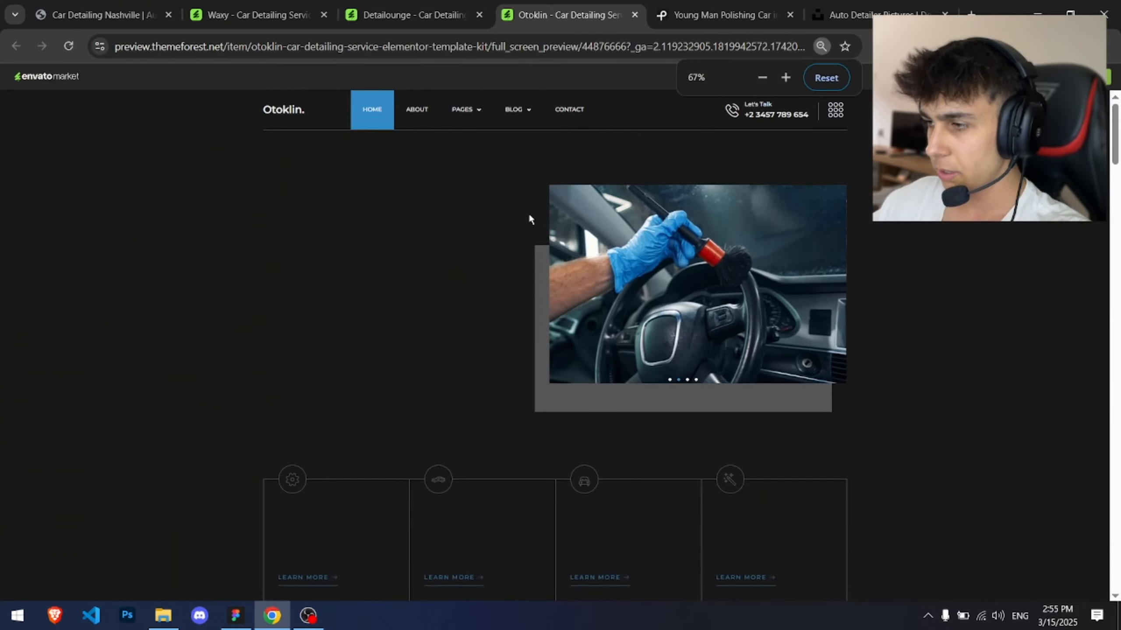
key(ctrl+r)
key(ctrl+plus)
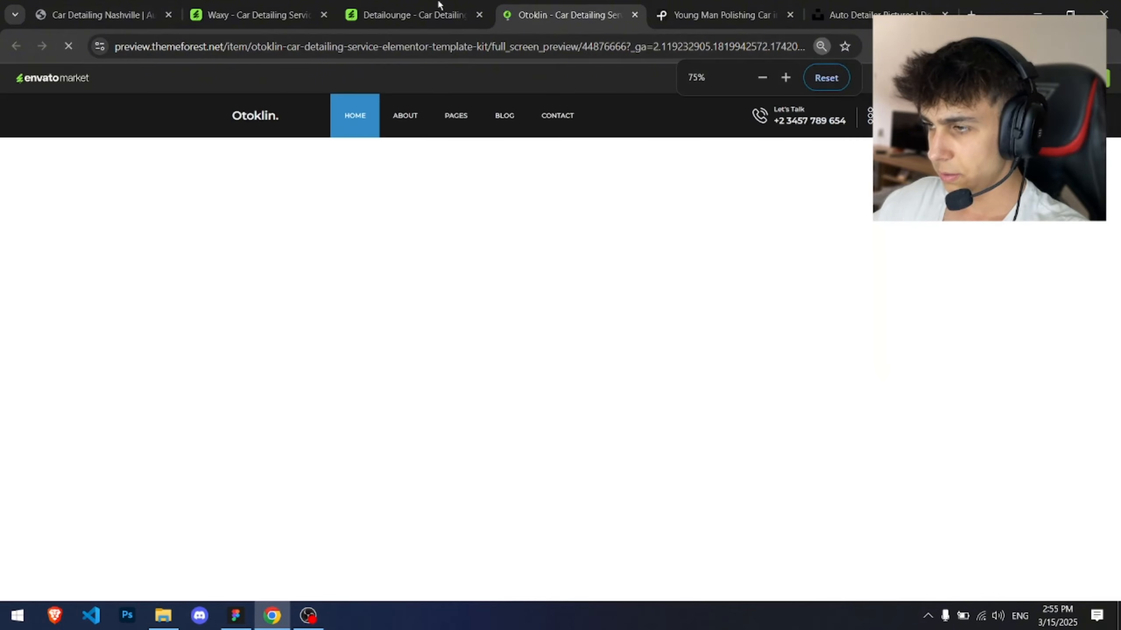
Step: Review the Detailounge template's about section, highlighting its heading and paragraph text
click(438, 6)
scroll(470, 247, down, 10)
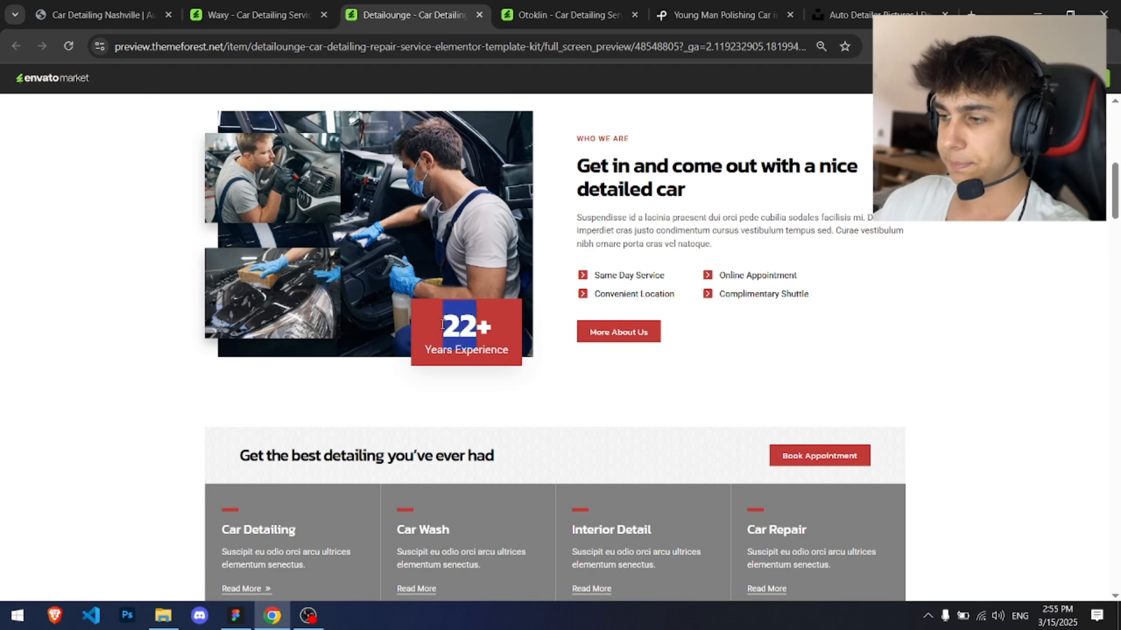
click(345, 258)
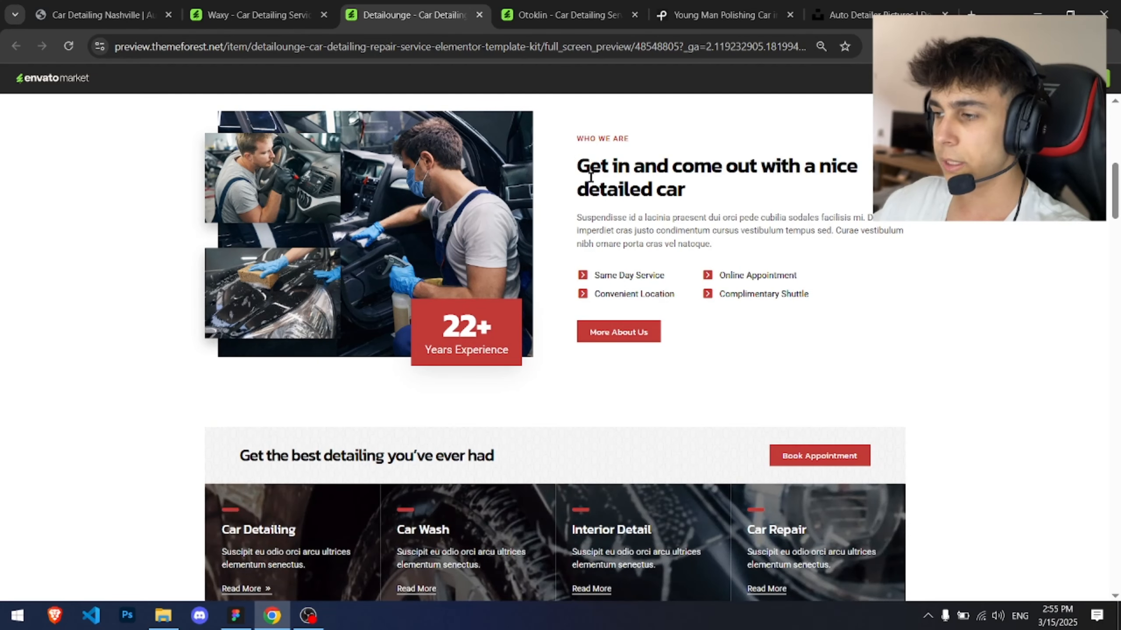
drag(590, 175, 767, 188)
click(767, 188)
drag(610, 217, 734, 248)
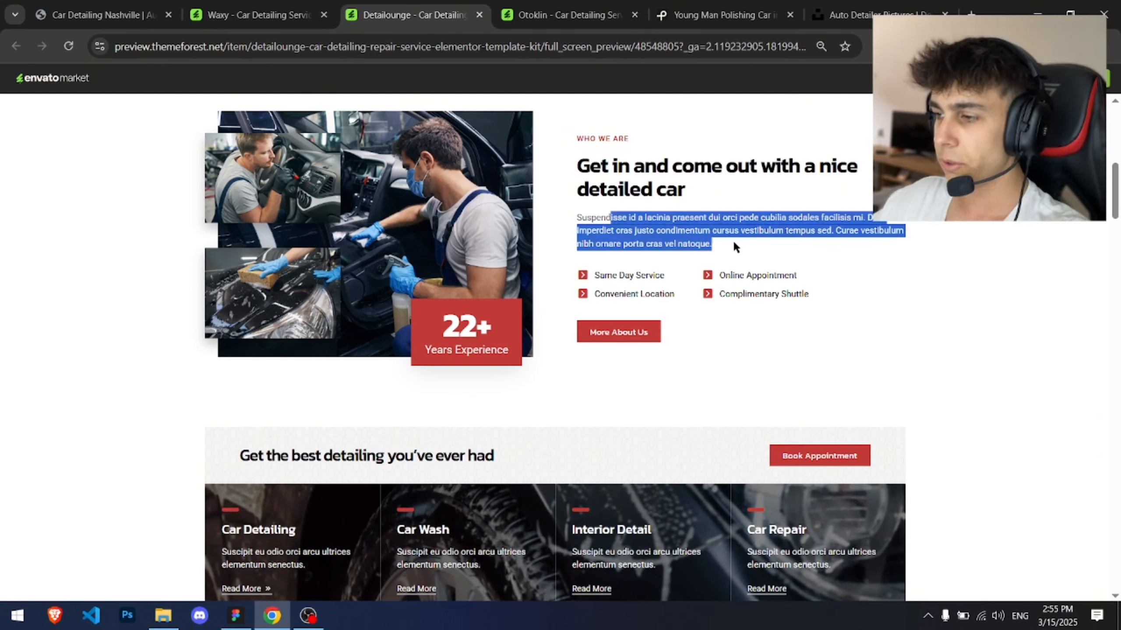
click(733, 244)
Step: Browse the Waxy template, the original Elite Detailing site and the Detailounge hero for comparison
click(289, 7)
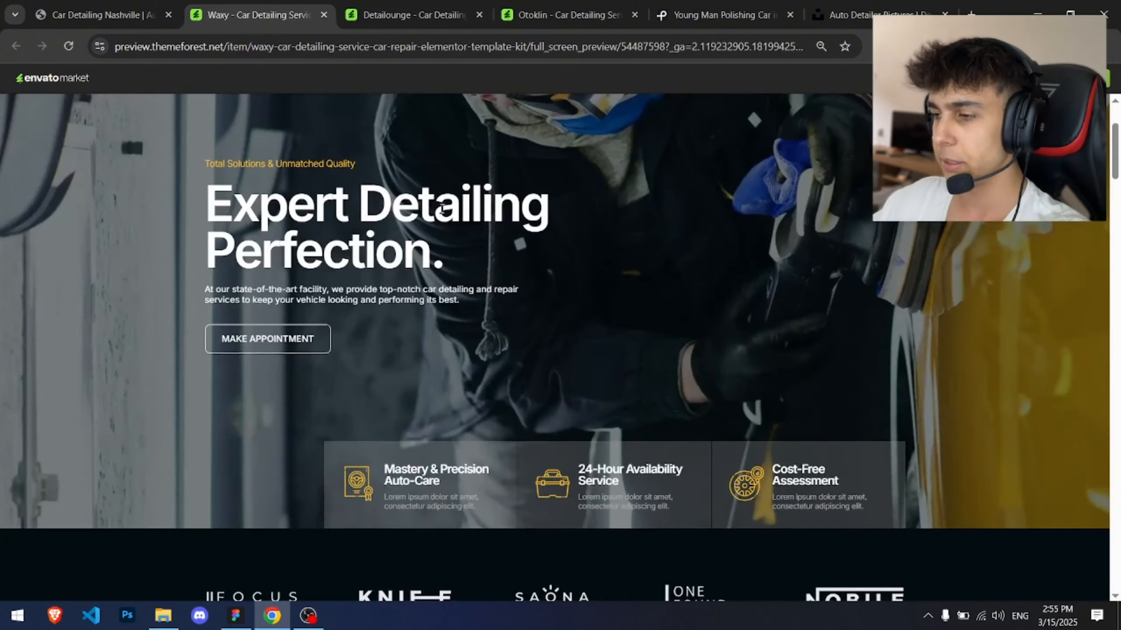
scroll(441, 207, down, 10)
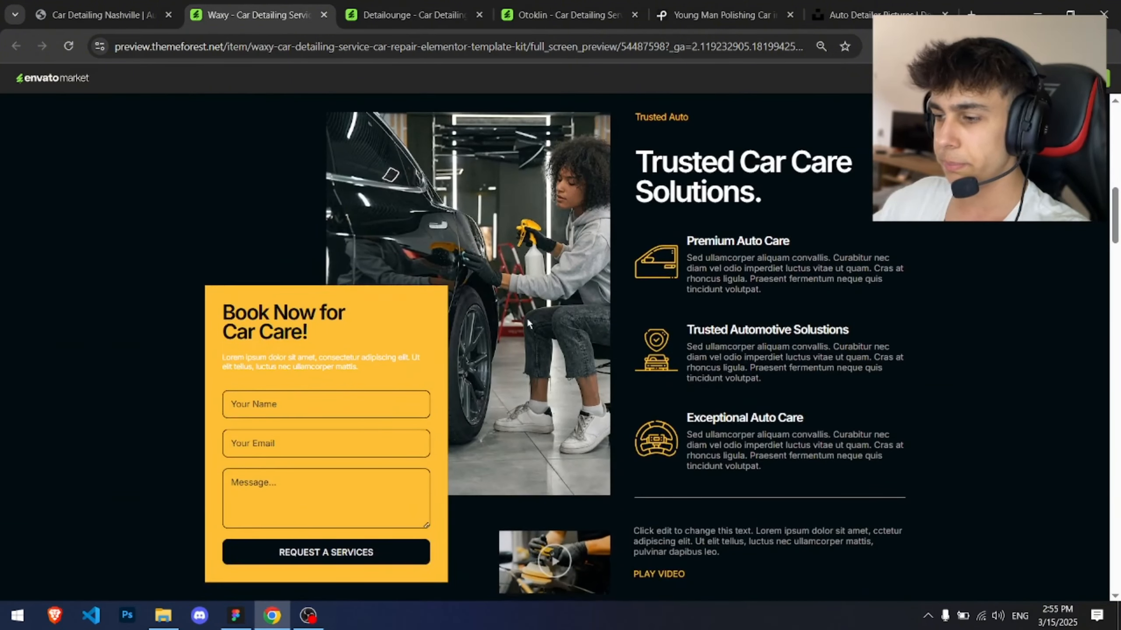
scroll(551, 441, down, 7)
scroll(566, 560, up, 9)
click(108, 4)
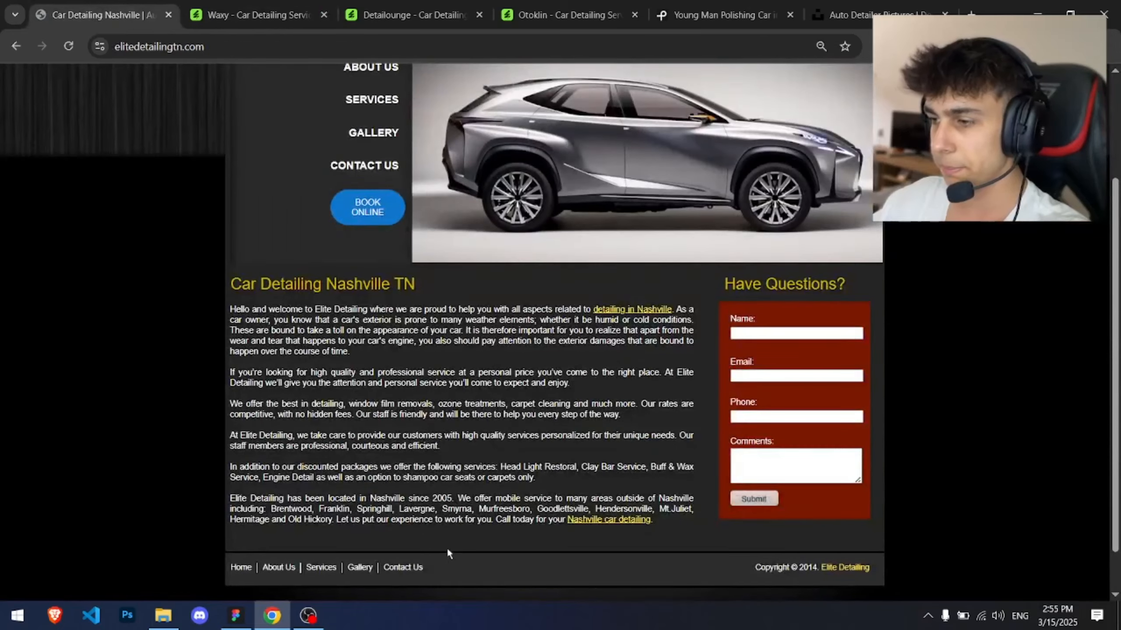
scroll(441, 530, up, 3)
scroll(369, 377, down, 4)
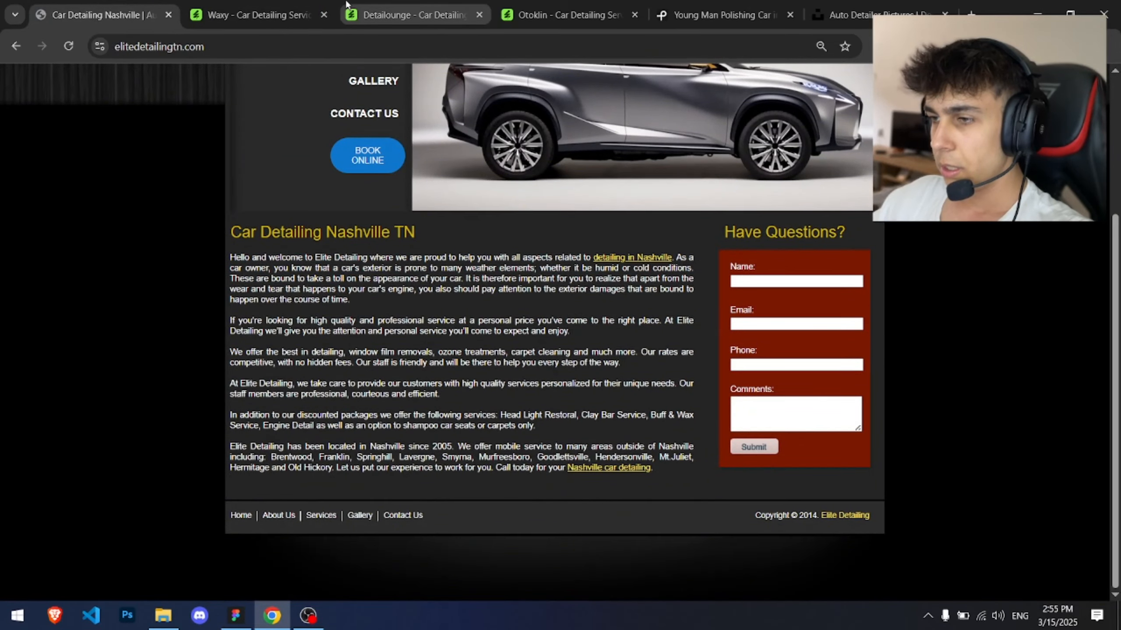
click(379, 5)
scroll(244, 536, up, 7)
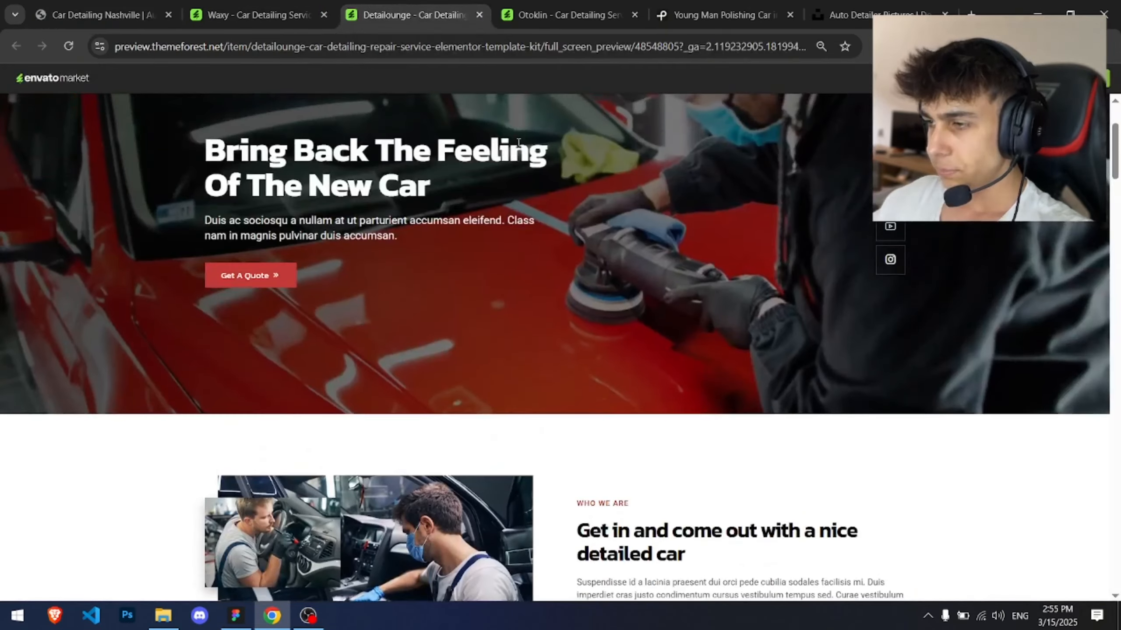
scroll(243, 537, down, 4)
Step: Show the Homepage frame's column layout grid in Figma
click(235, 616)
scroll(513, 218, up, 4)
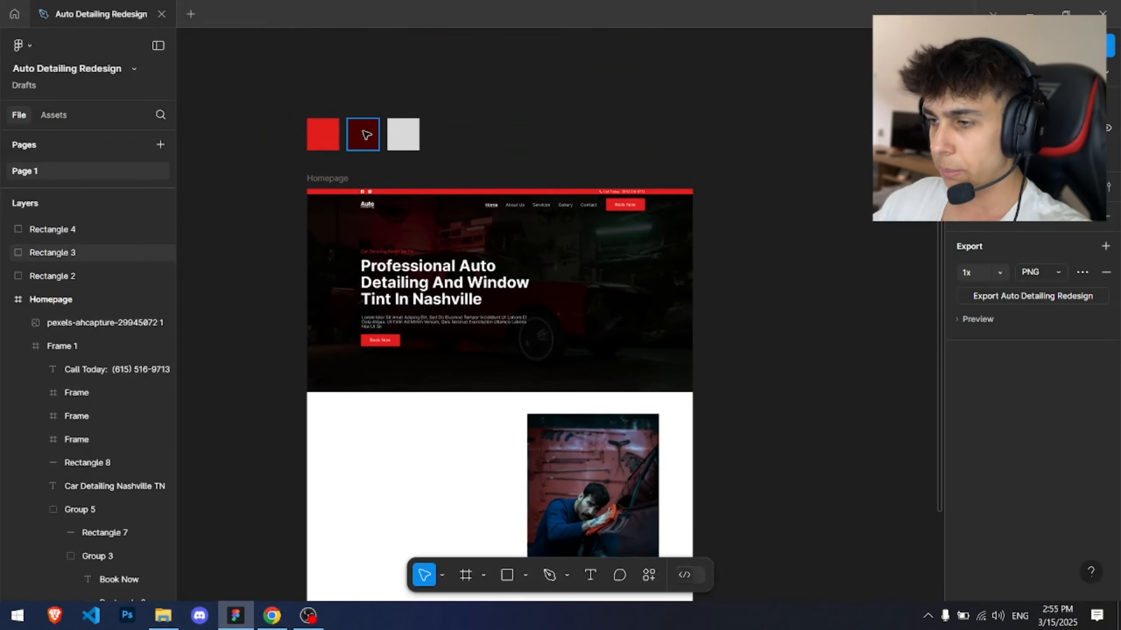
click(326, 181)
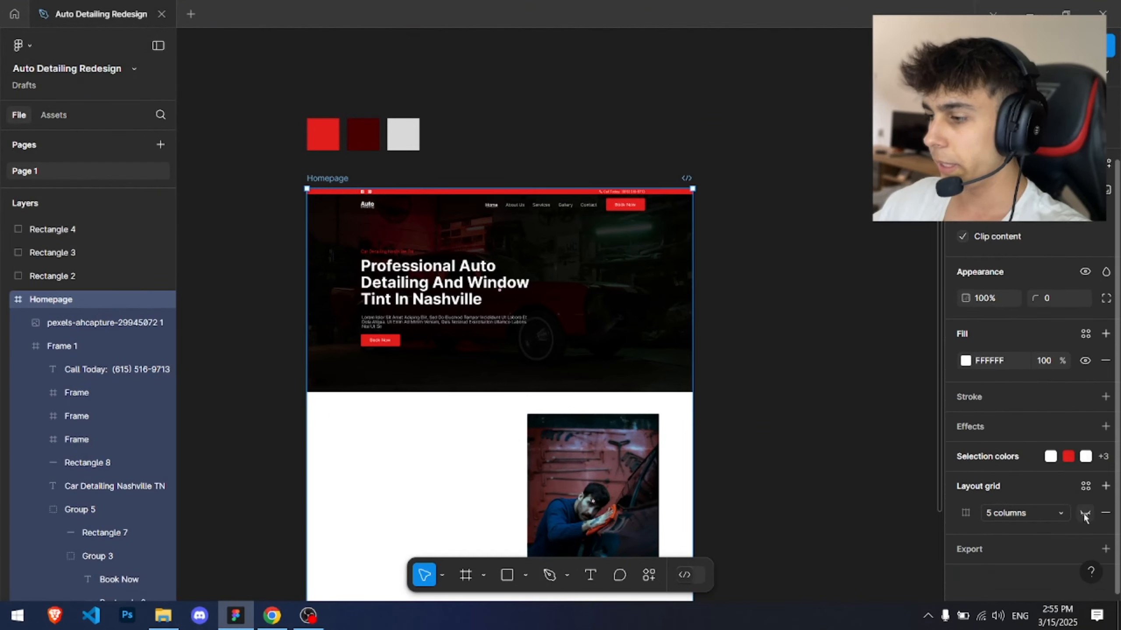
click(1085, 515)
Step: Set the Homepage layout grid to 12 columns with a gutter of 10
click(807, 438)
scroll(808, 437, up, 3)
drag(559, 459, 743, 313)
scroll(502, 278, down, 1)
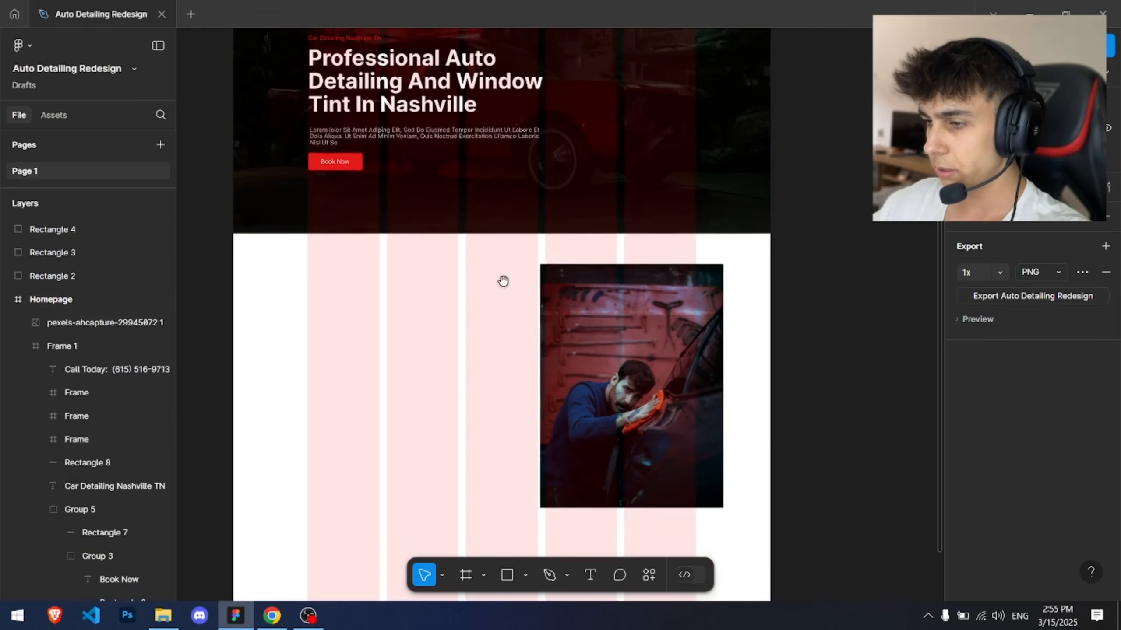
scroll(503, 281, up, 4)
click(284, 109)
scroll(1038, 451, down, 3)
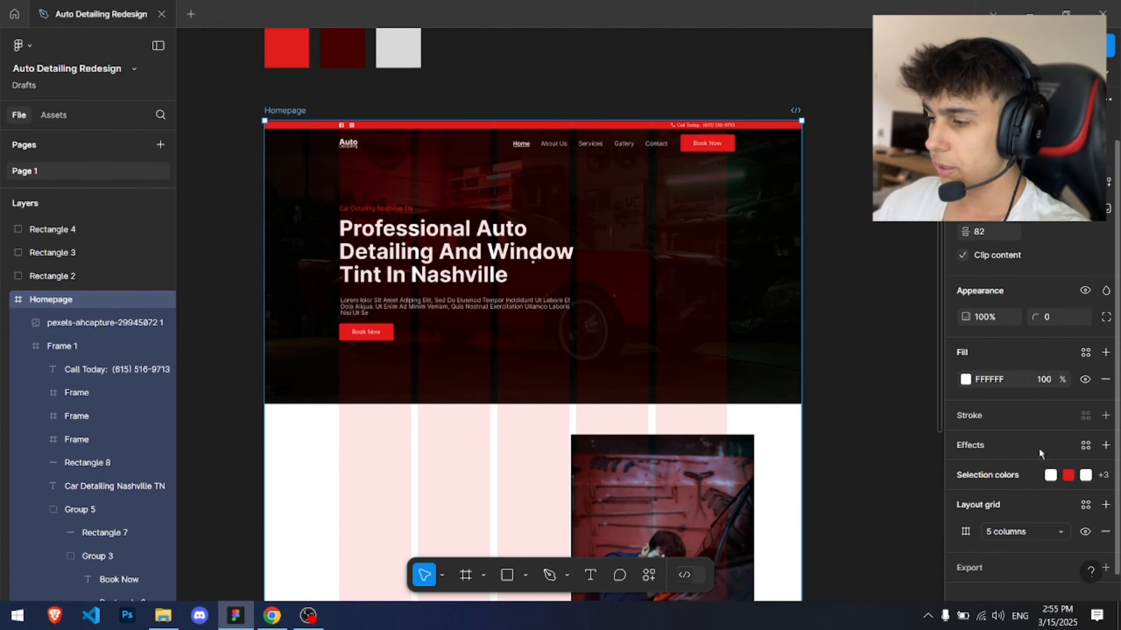
click(966, 513)
text(12)
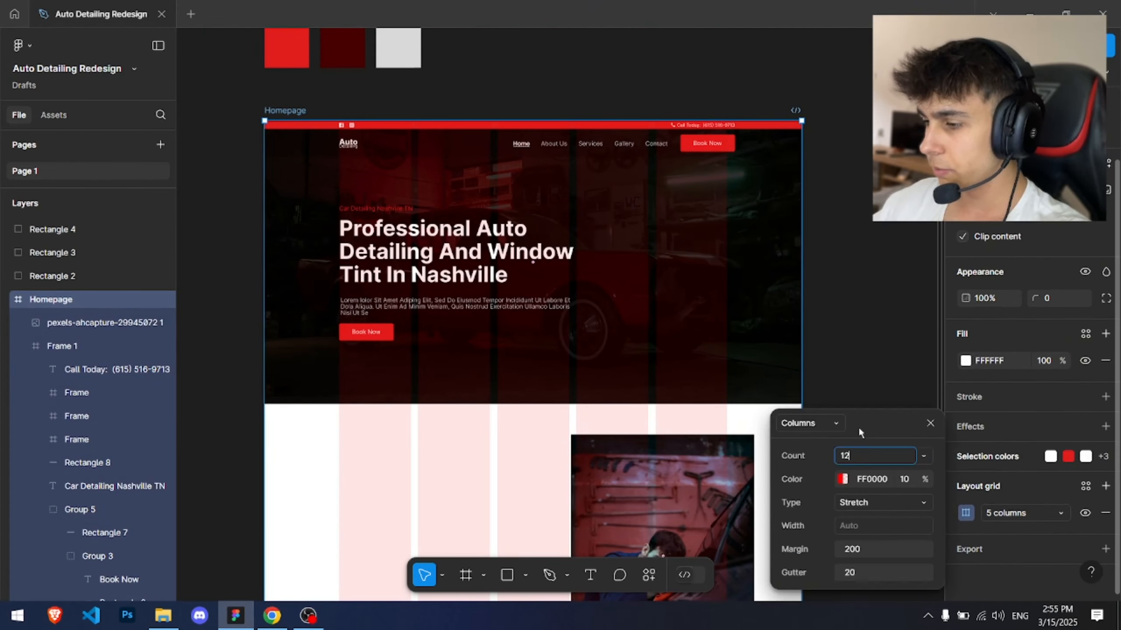
key(Return)
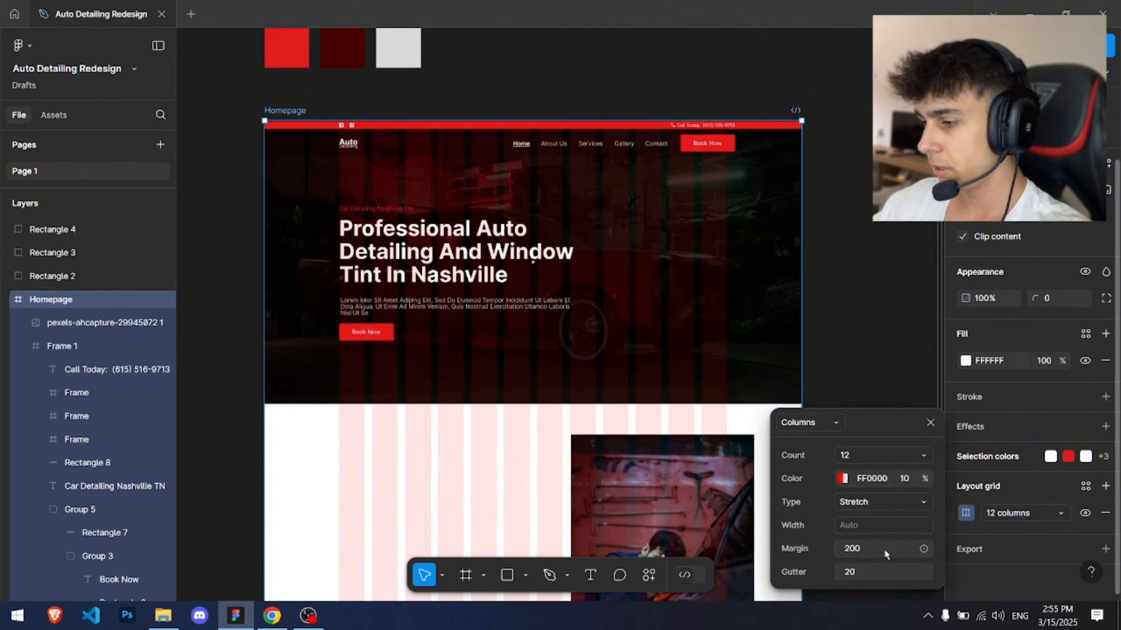
text(1)
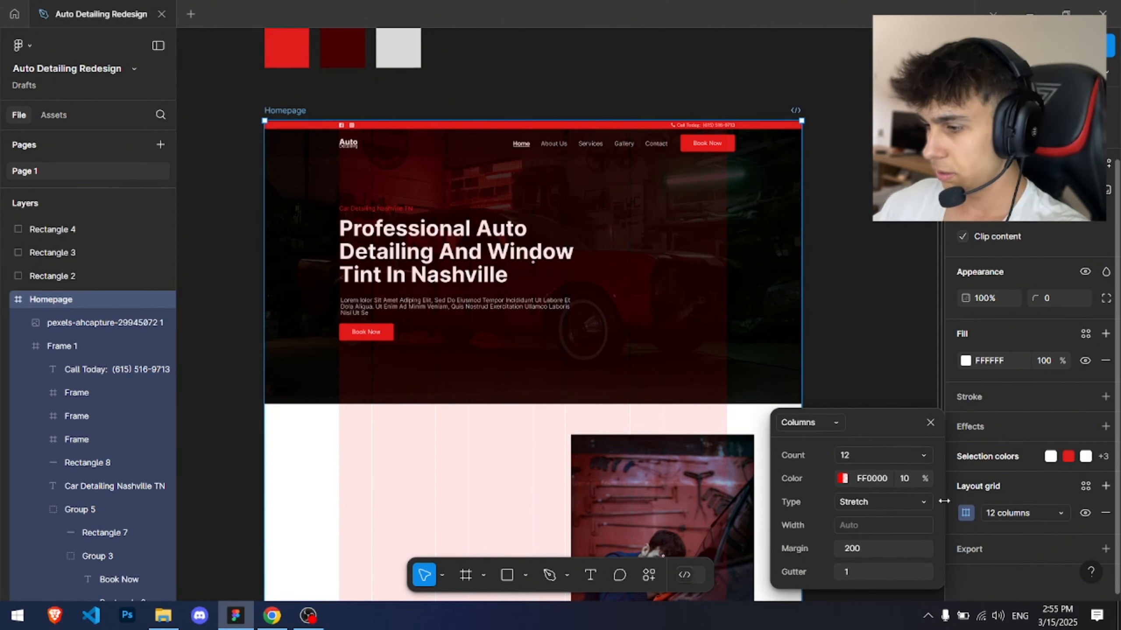
text(10)
key(Return)
key(Escape)
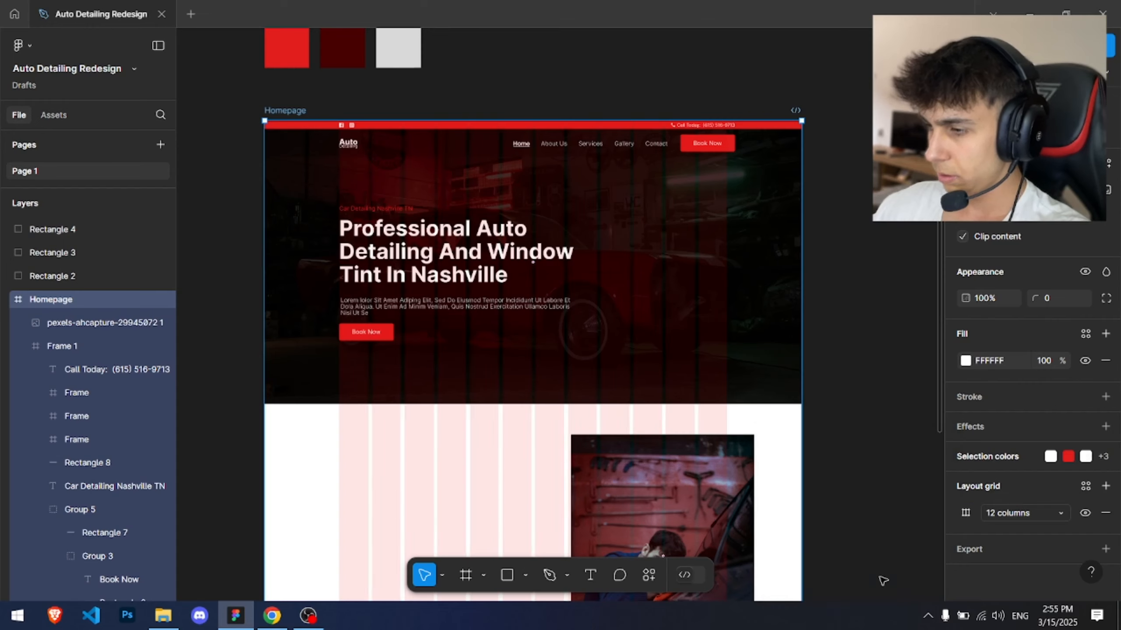
Step: Move the photo to line up with the grid columns below the hero
scroll(666, 508, up, 3)
click(728, 391)
drag(657, 513, 652, 300)
scroll(579, 289, up, 2)
scroll(553, 258, down, 2)
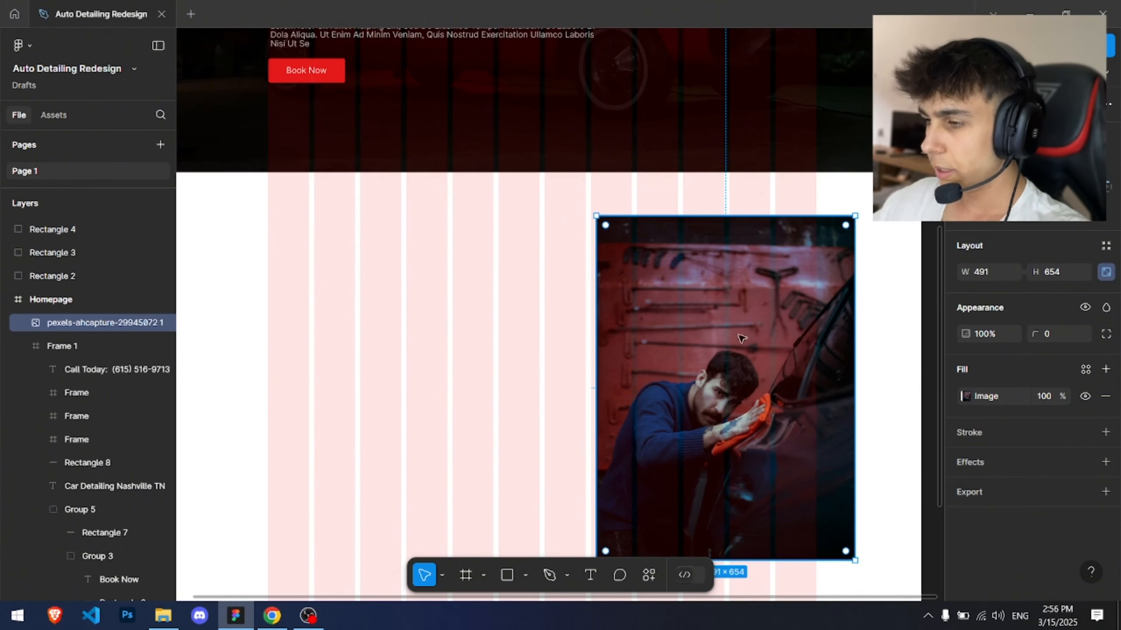
drag(724, 327, 746, 344)
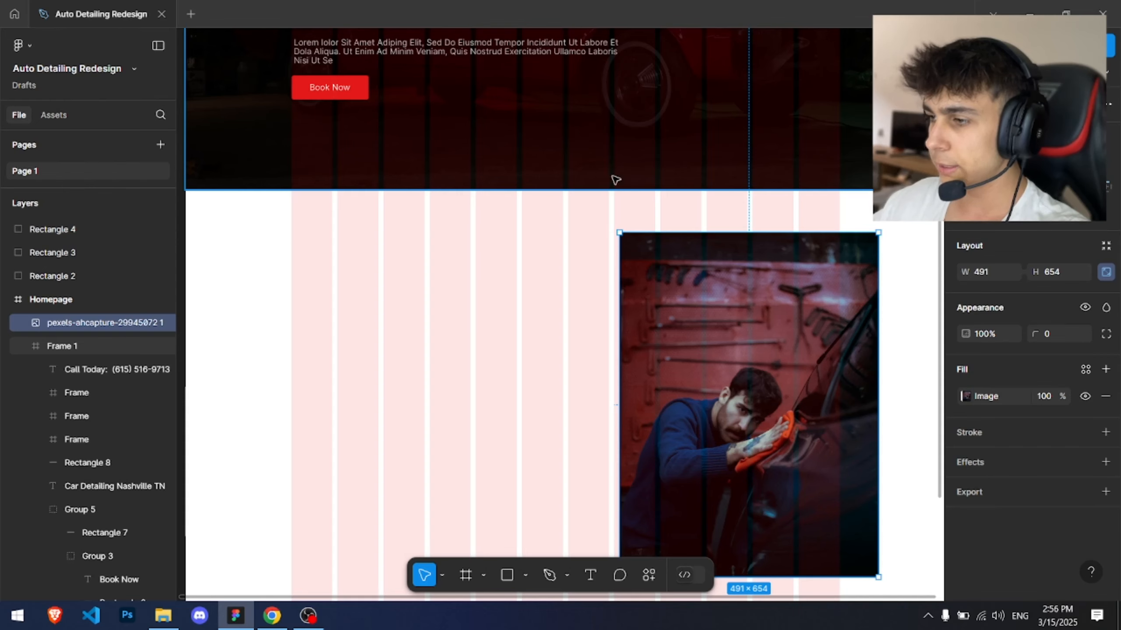
Step: Resize the photo to about 417 × 556 and reposition it against the right-hand grid columns
drag(878, 232, 823, 280)
scroll(823, 280, up, 1)
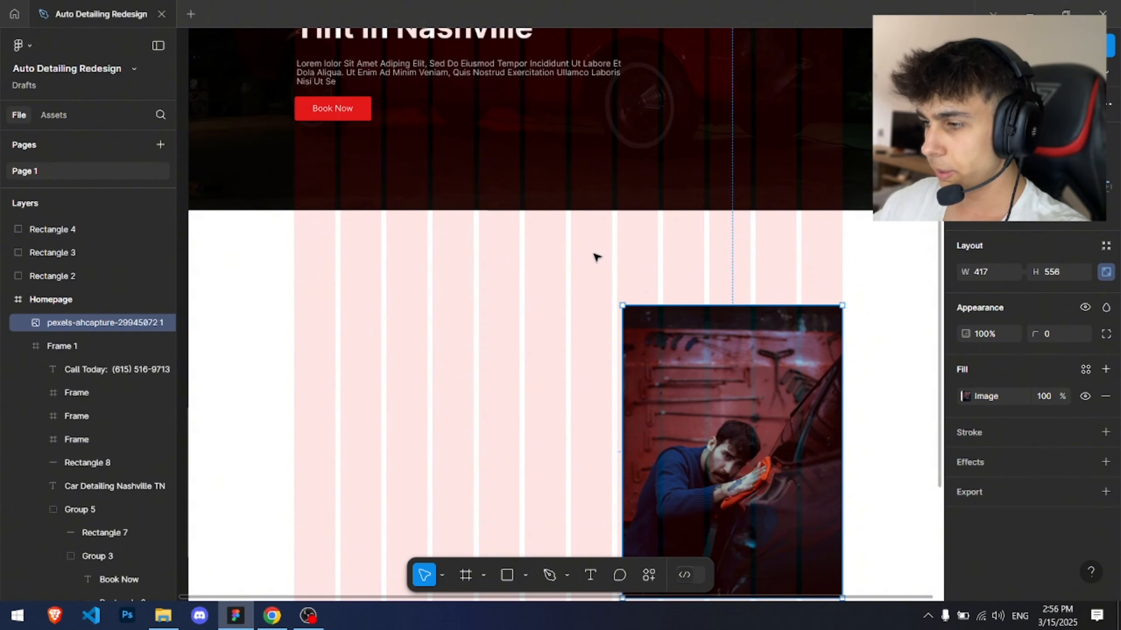
drag(700, 360, 648, 307)
scroll(573, 264, up, 5)
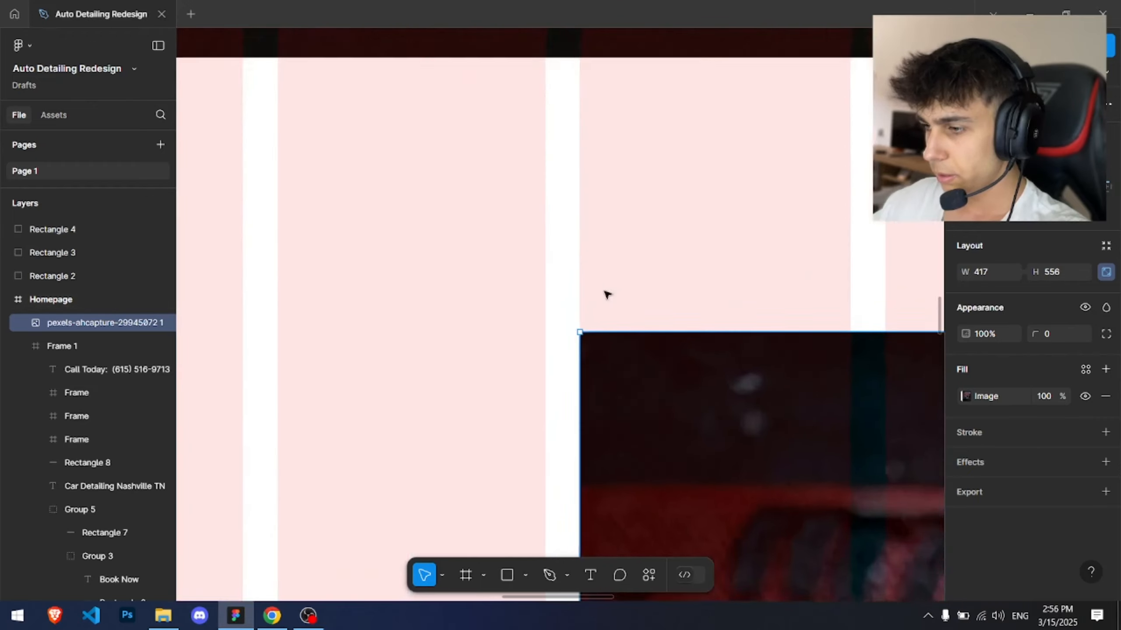
scroll(604, 316, down, 8)
drag(722, 414, 575, 100)
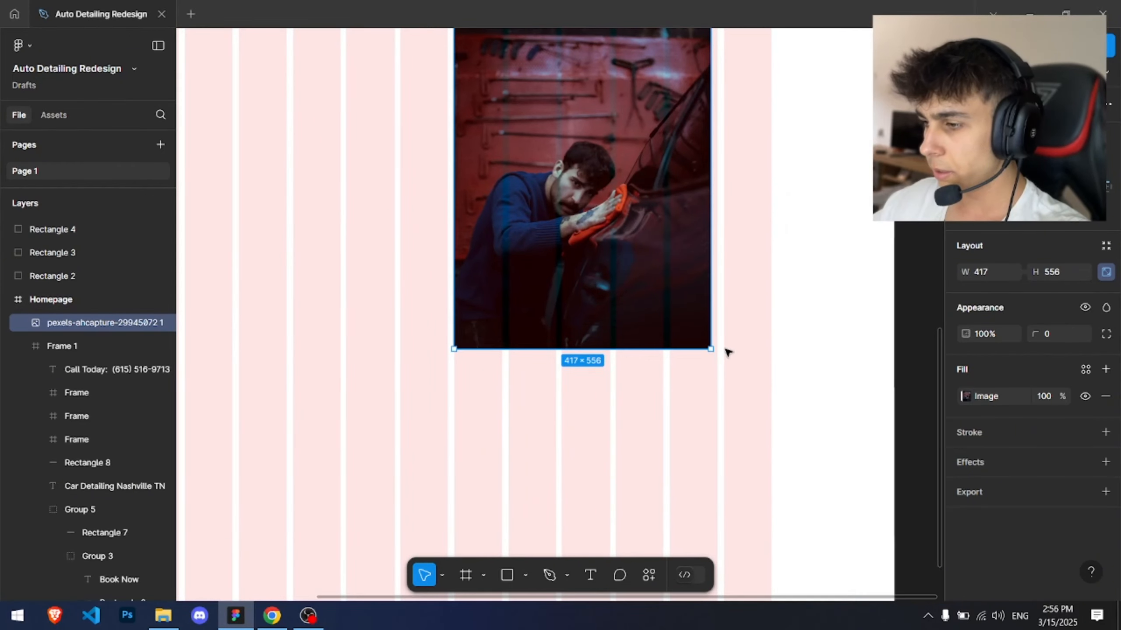
Step: Resize the photo to about 516 × 555 and reposition it against the right-hand grid columns below the hero
drag(710, 350, 769, 390)
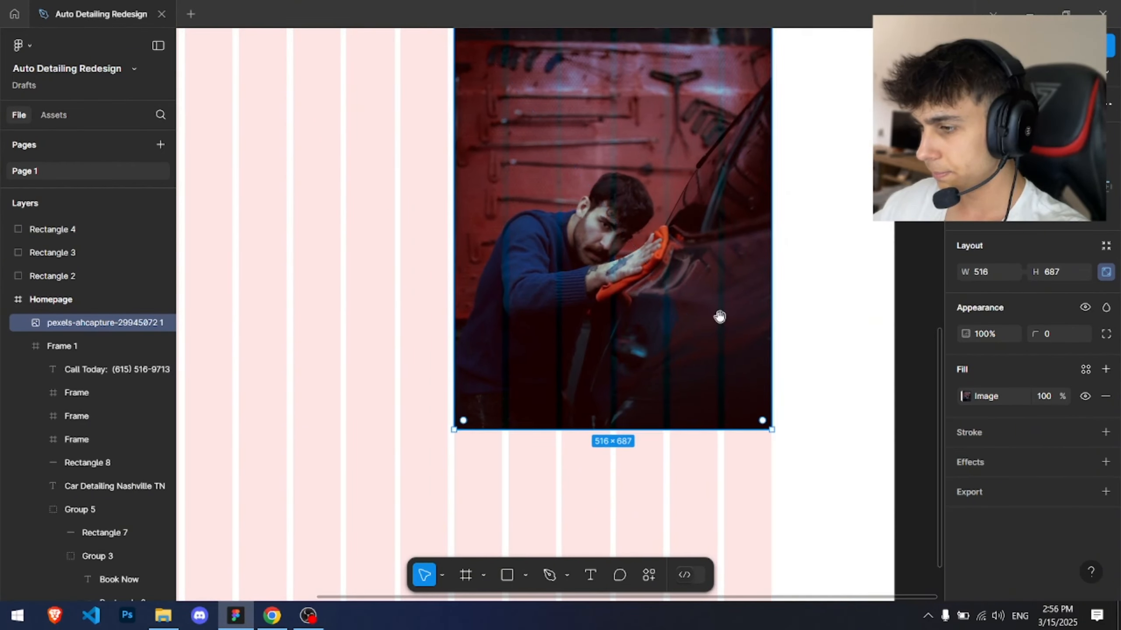
drag(720, 316, 712, 405)
drag(552, 95, 555, 173)
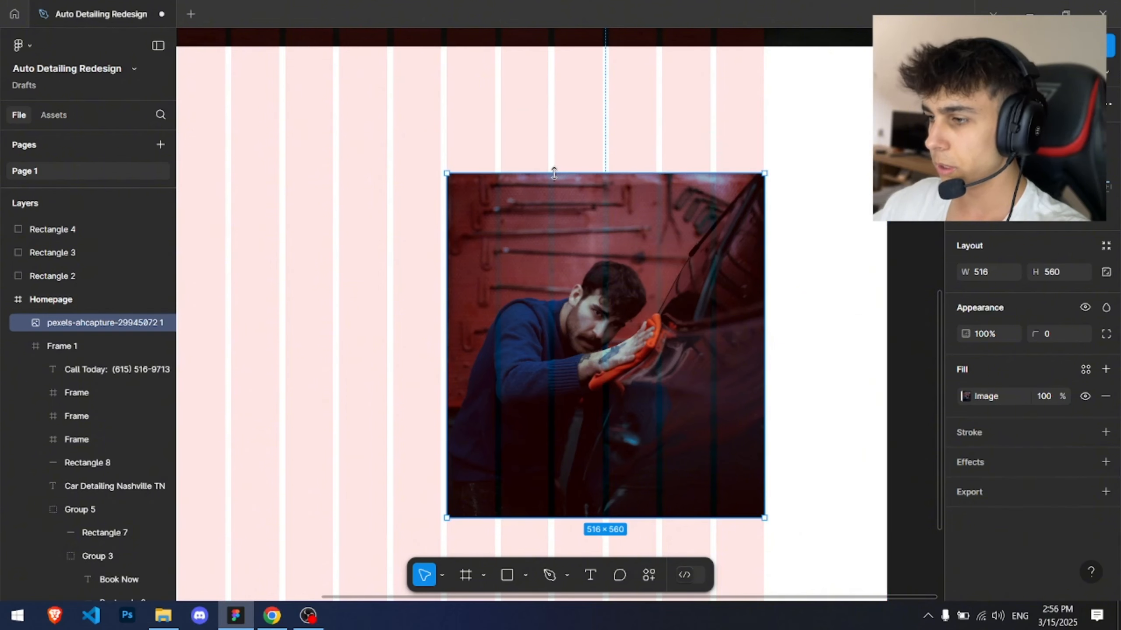
drag(631, 158, 683, 195)
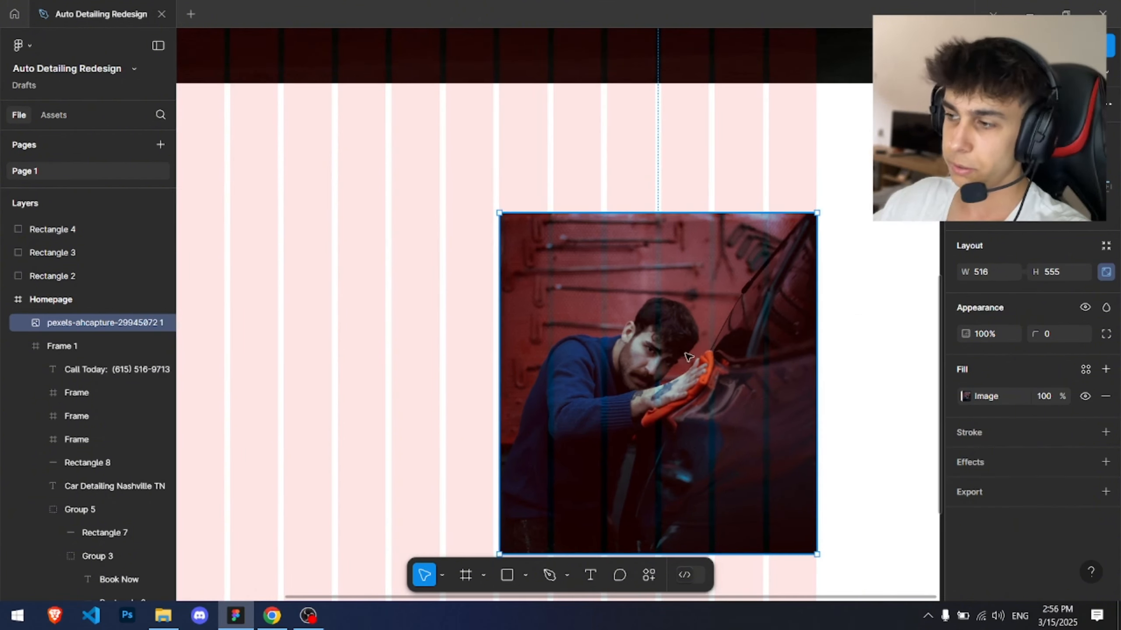
drag(688, 357, 689, 305)
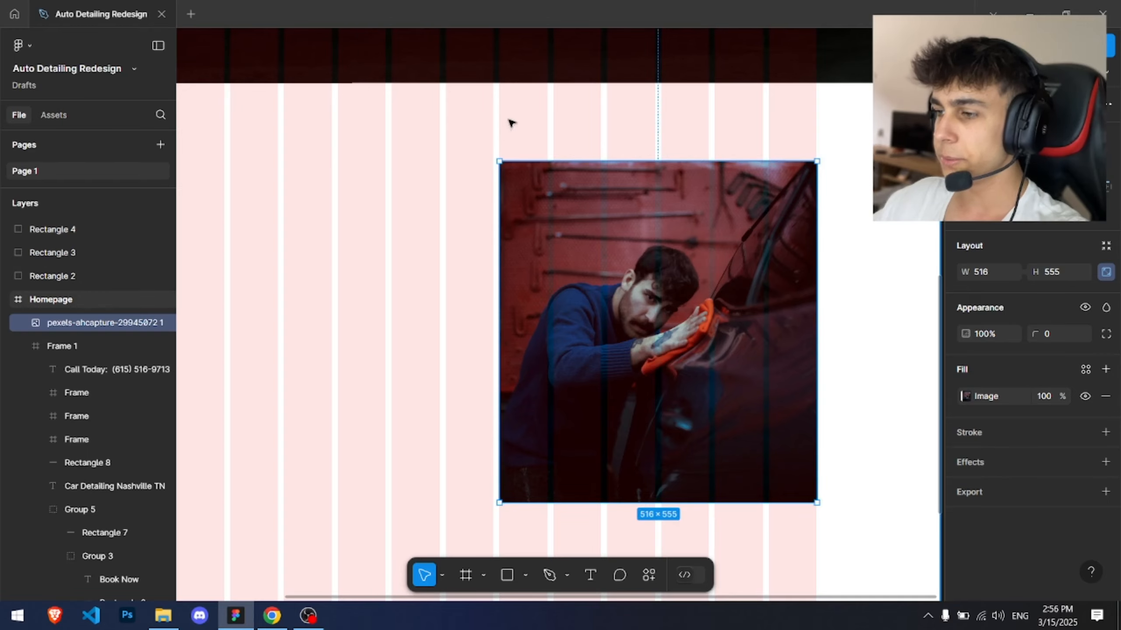
Step: Hide the Homepage frame's layout grid
click(510, 122)
scroll(511, 122, down, 4)
drag(519, 158, 560, 210)
scroll(637, 182, up, 5)
scroll(639, 185, up, 3)
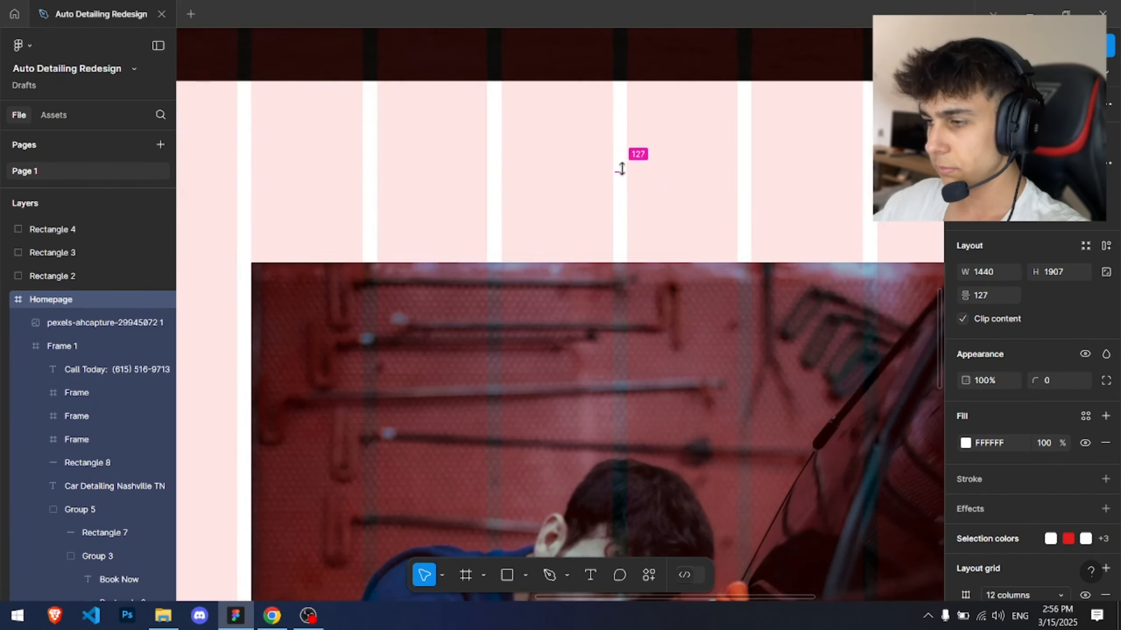
scroll(620, 176, down, 4)
click(607, 278)
drag(621, 292, 614, 401)
scroll(620, 288, down, 4)
click(451, 331)
scroll(1088, 419, down, 3)
click(1086, 514)
click(817, 370)
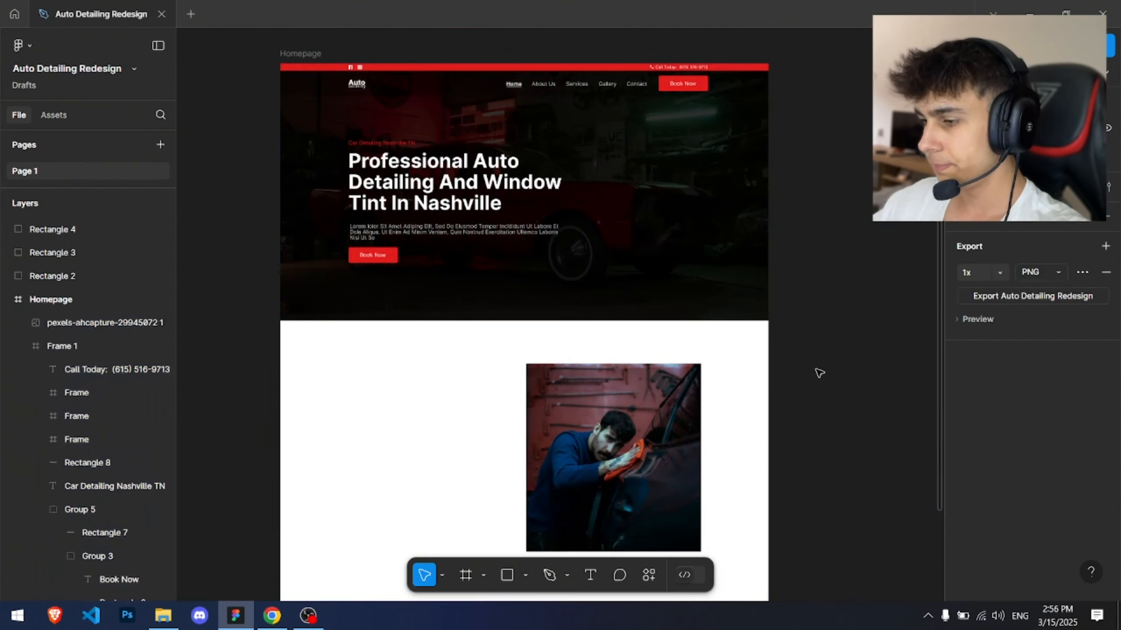
Step: Examine the placed photo and the hero's Book Now button up close
scroll(587, 328, up, 5)
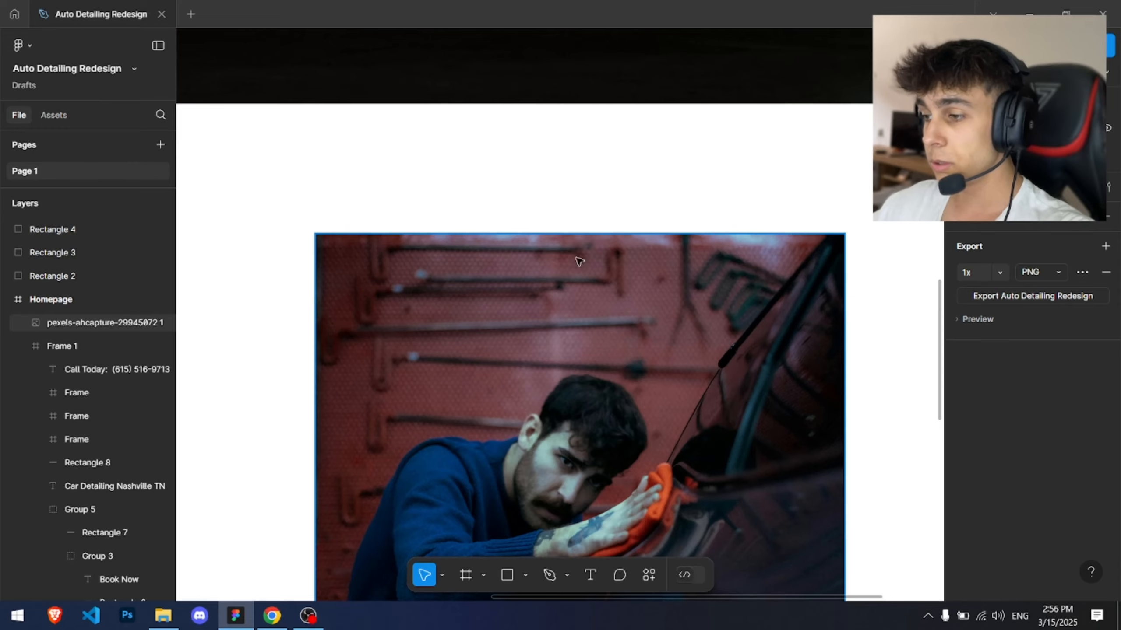
scroll(578, 261, down, 5)
drag(616, 252, 664, 332)
scroll(577, 415, up, 6)
drag(733, 453, 698, 290)
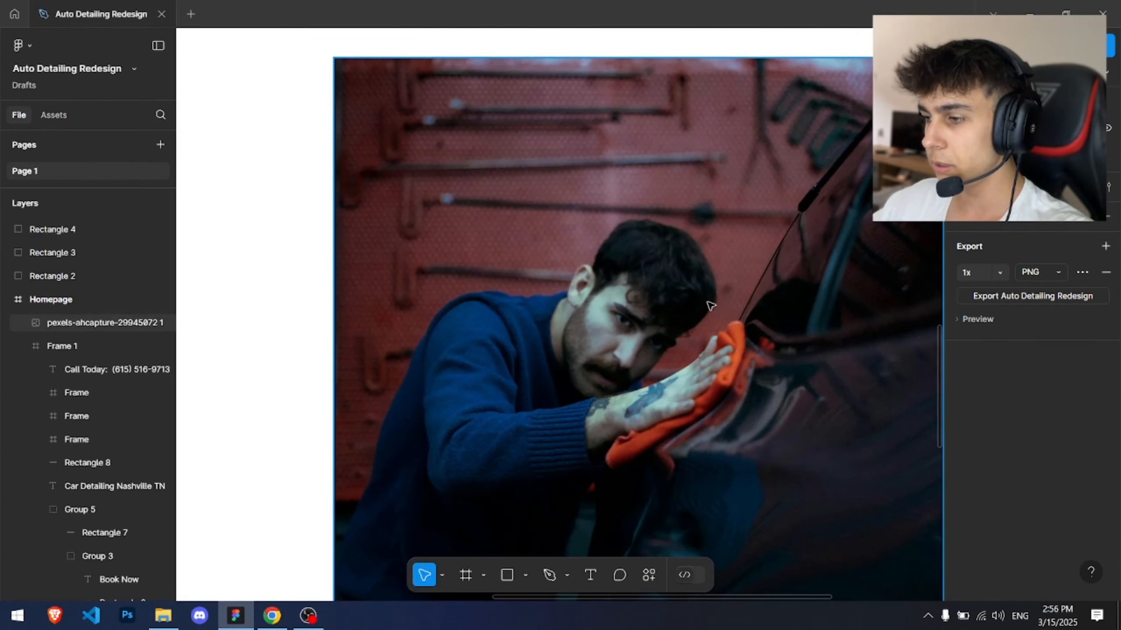
scroll(666, 240, down, 8)
drag(578, 256, 576, 262)
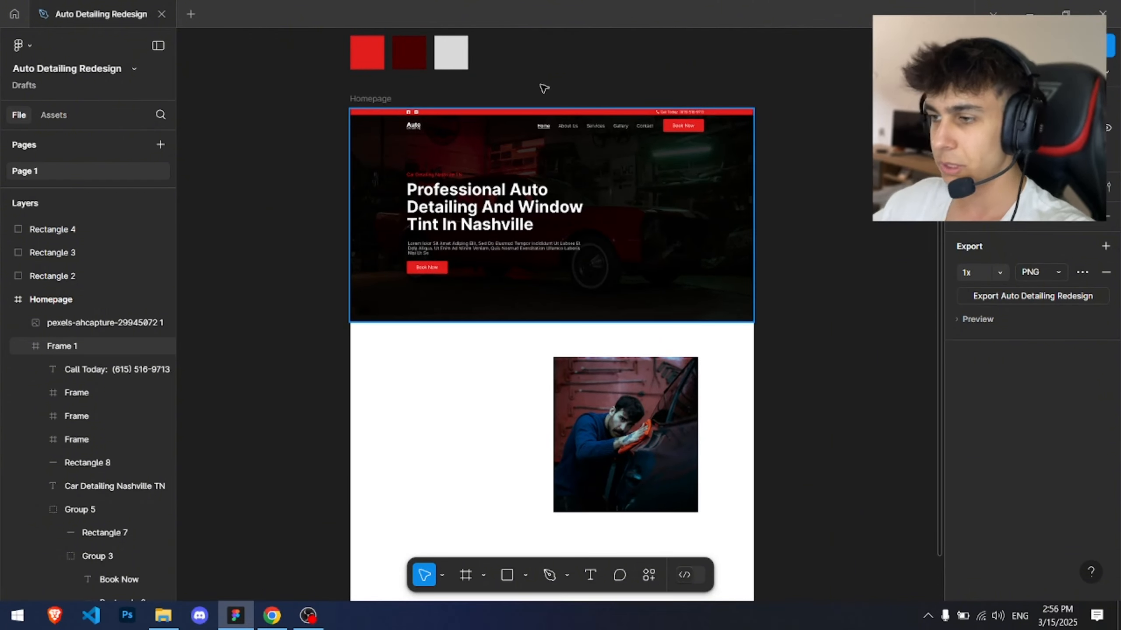
scroll(414, 98, up, 5)
drag(630, 369, 583, 115)
scroll(662, 170, down, 3)
drag(707, 201, 504, 20)
drag(426, 124, 536, 344)
scroll(423, 163, up, 4)
drag(534, 246, 775, 232)
scroll(670, 232, down, 1)
drag(670, 233, 772, 168)
drag(332, 286, 655, 136)
scroll(660, 265, up, 5)
drag(566, 422, 715, 229)
ctrl+click(610, 221)
click(665, 339)
scroll(622, 288, up, 4)
drag(560, 372, 560, 526)
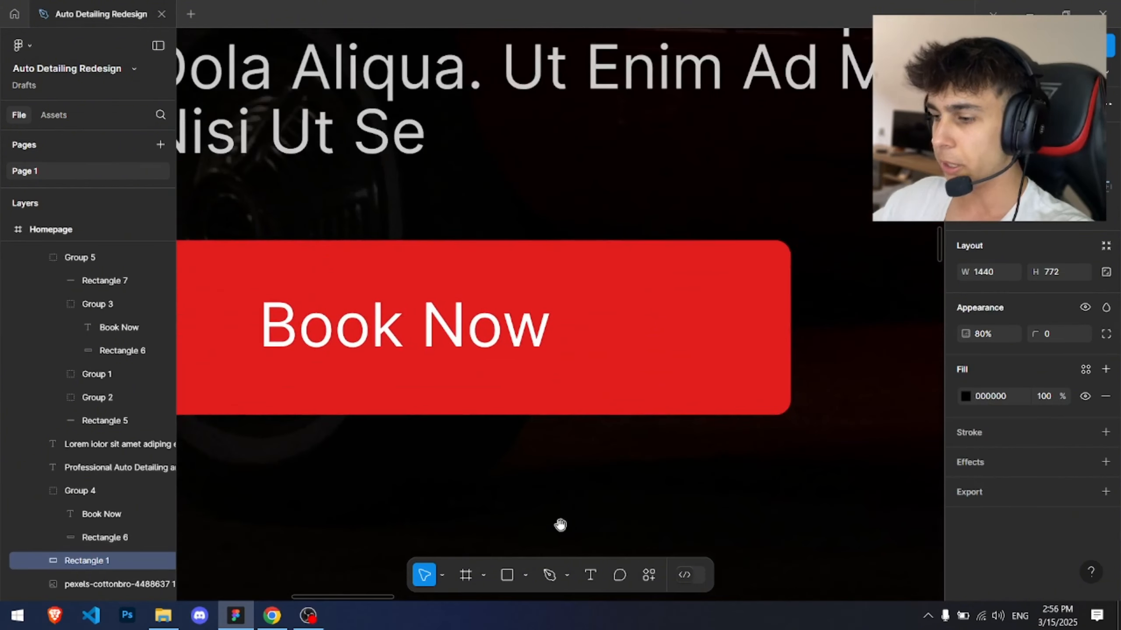
Step: Draw a horizontal arrow about 27 wide after the text inside the hero Book Now button
click(568, 578)
click(525, 576)
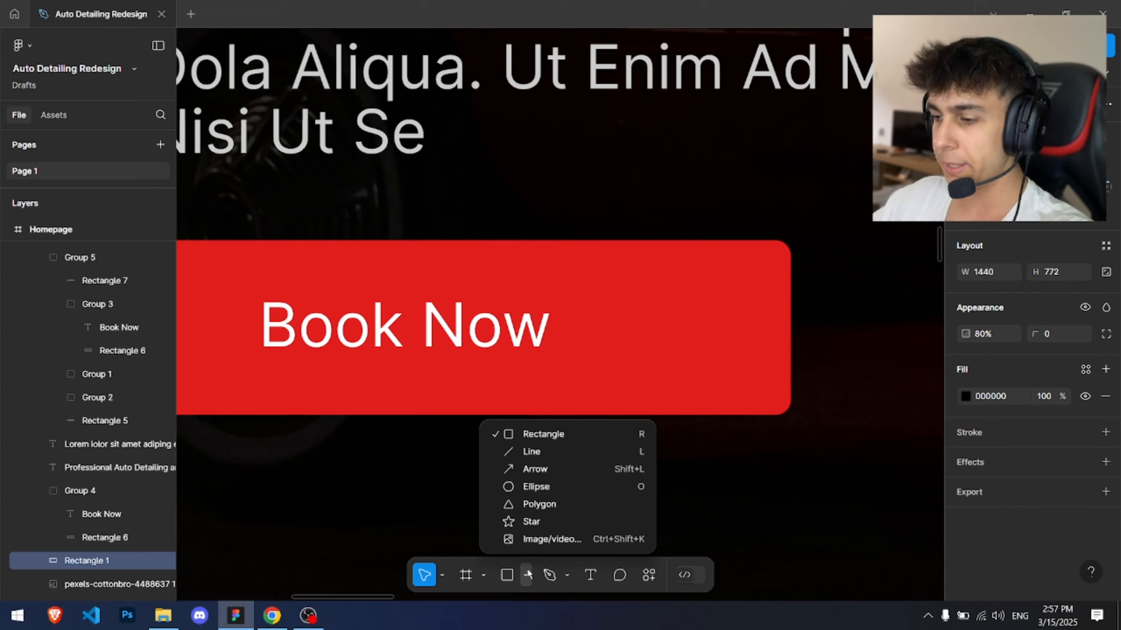
click(541, 468)
scroll(588, 349, up, 3)
mouse_move(577, 346)
mouse_down()
mouse_move(788, 347)
mouse_move(773, 345)
mouse_up()
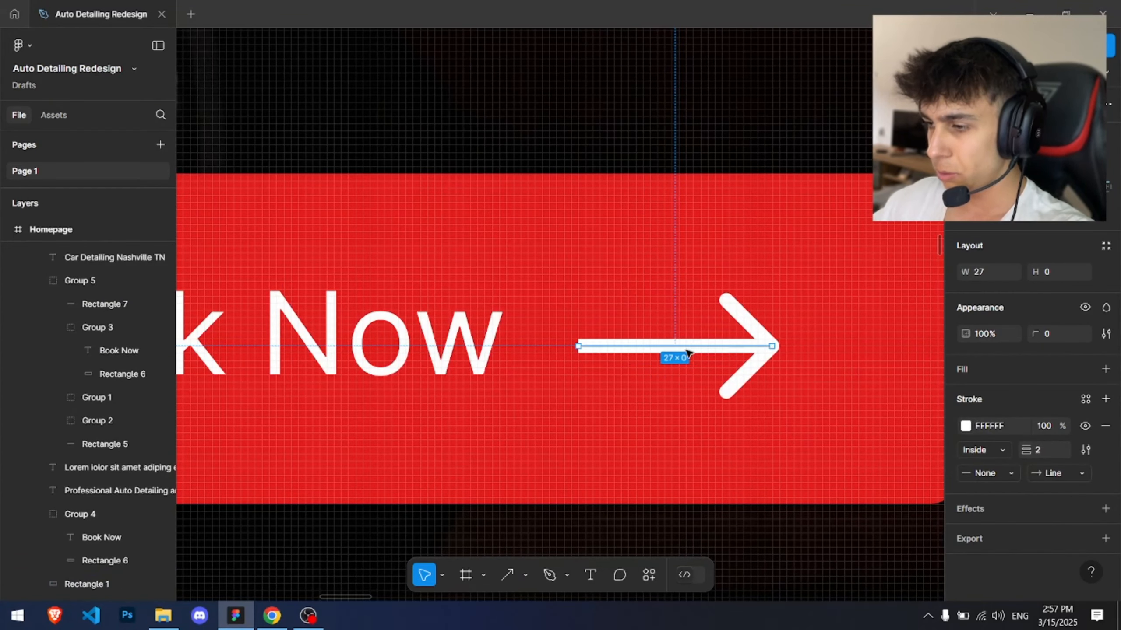
key(Escape)
Step: Set the arrow's stroke weight to 1.5
scroll(653, 308, down, 3)
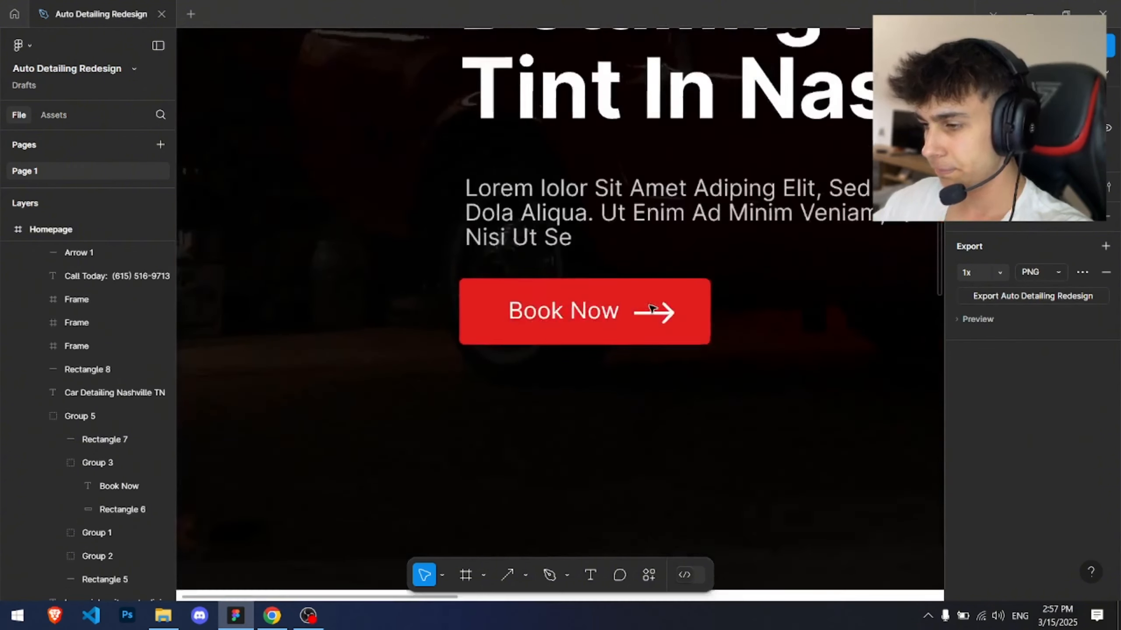
scroll(655, 311, up, 2)
click(659, 325)
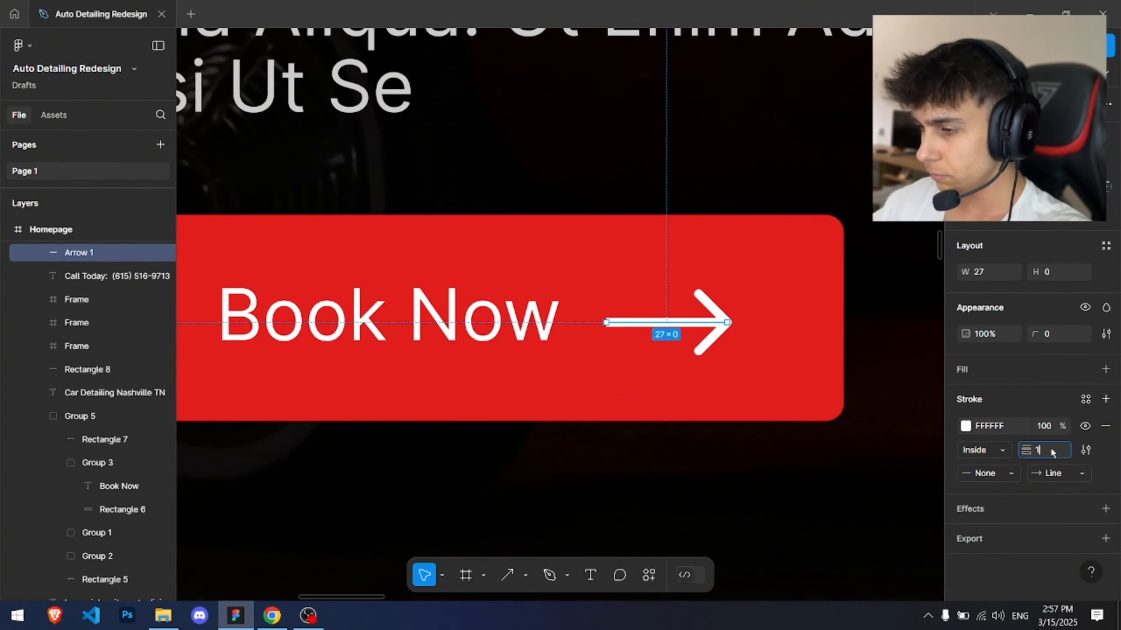
click(1052, 450)
text(1)
key(Return)
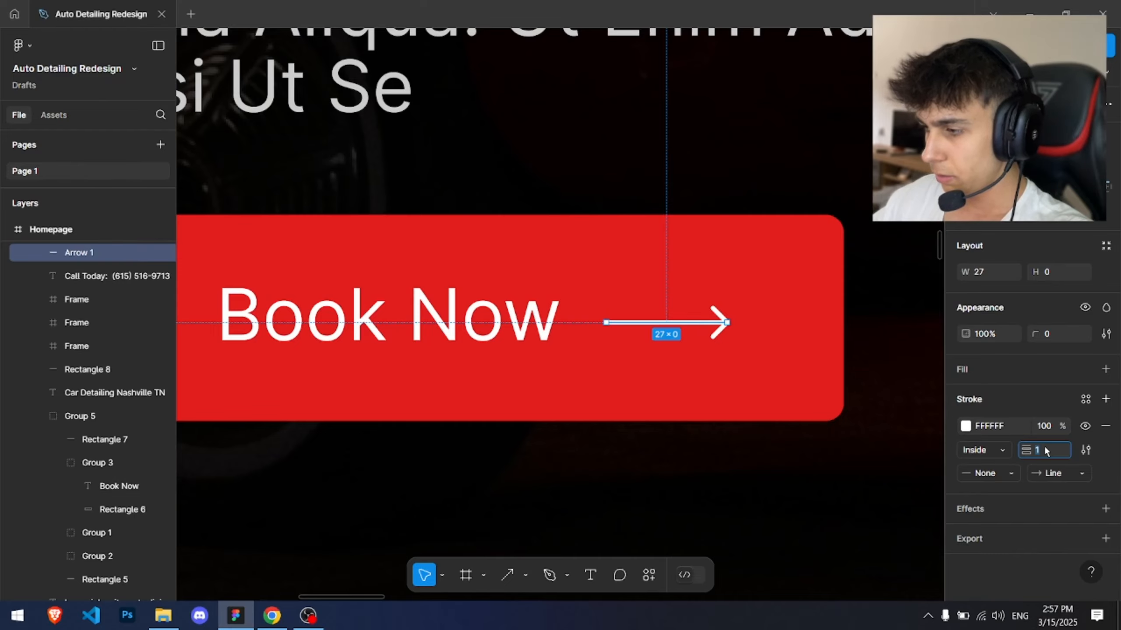
text(.5)
key(Return)
Step: Shorten the arrow to about 17 wide
scroll(807, 346, up, 3)
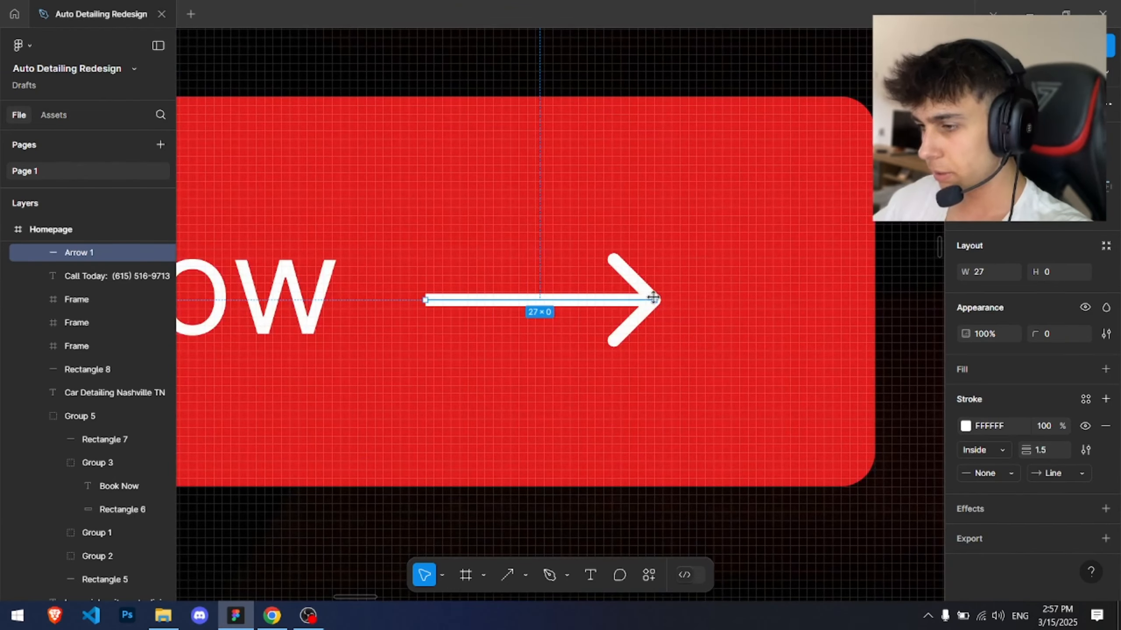
mouse_move(653, 298)
mouse_down()
mouse_move(568, 297)
mouse_move(729, 335)
mouse_move(699, 336)
mouse_up()
scroll(568, 297, down, 4)
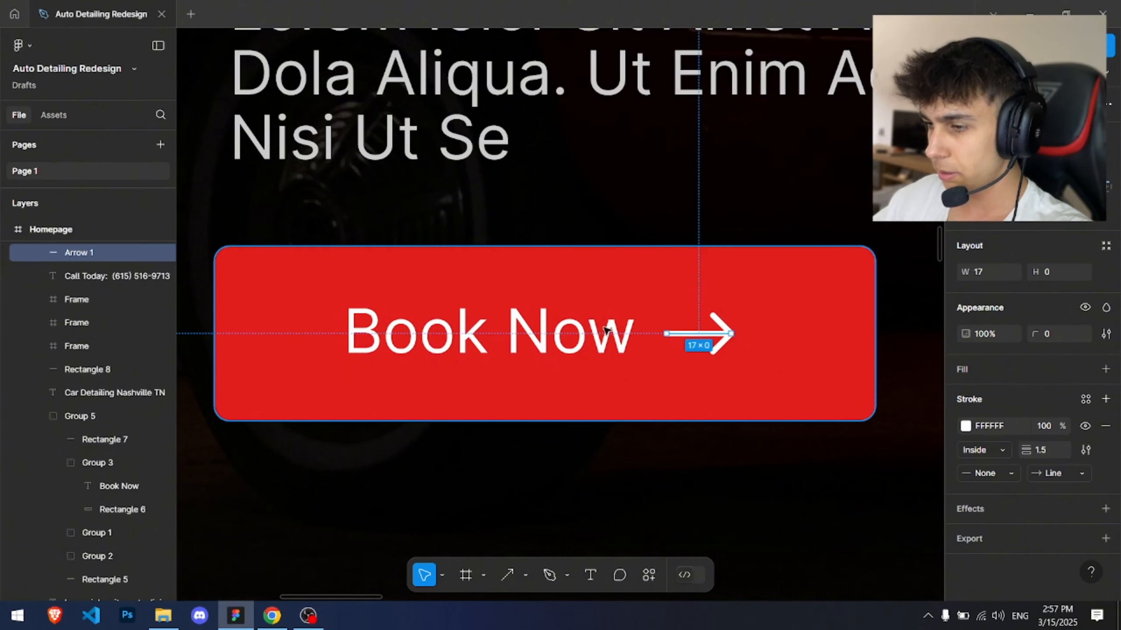
click(762, 335)
click(759, 350)
click(728, 335)
scroll(733, 338, down, 5)
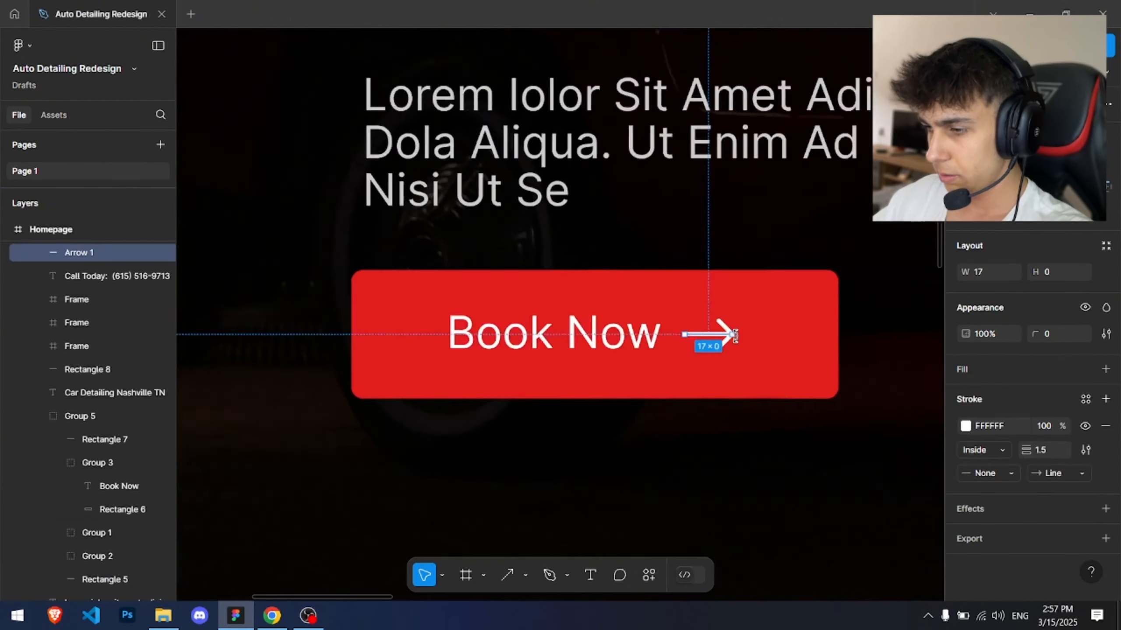
scroll(772, 338, down, 2)
Step: Narrow the hero Book Now button and shift its label and arrow left to recentre them
ctrl+click(773, 337)
scroll(786, 331, up, 3)
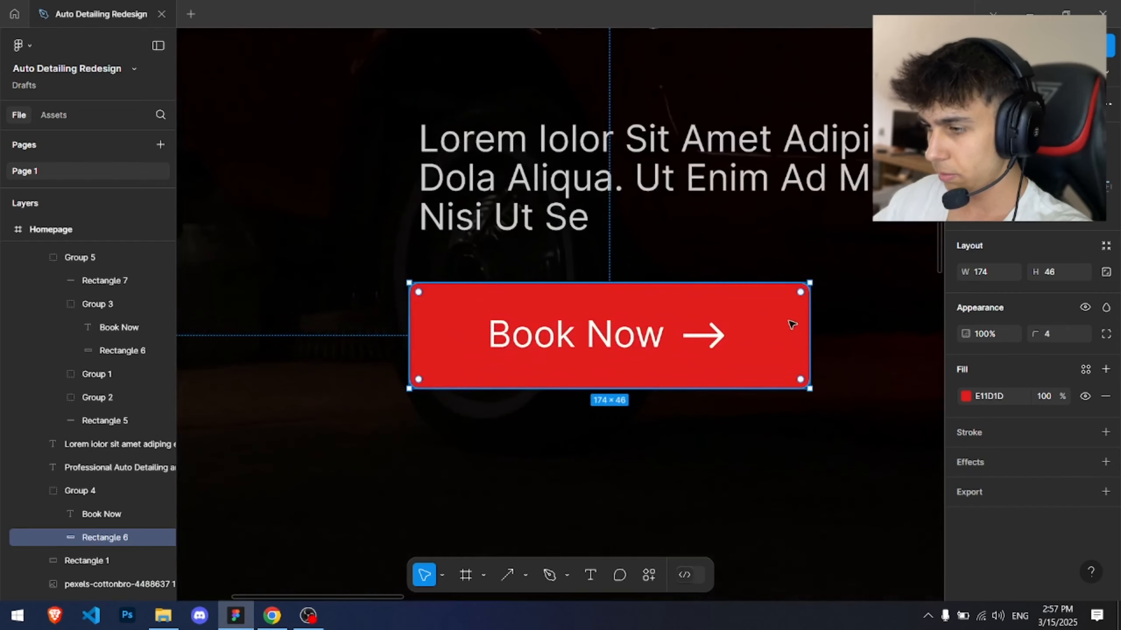
drag(809, 321, 663, 319)
drag(537, 319, 722, 348)
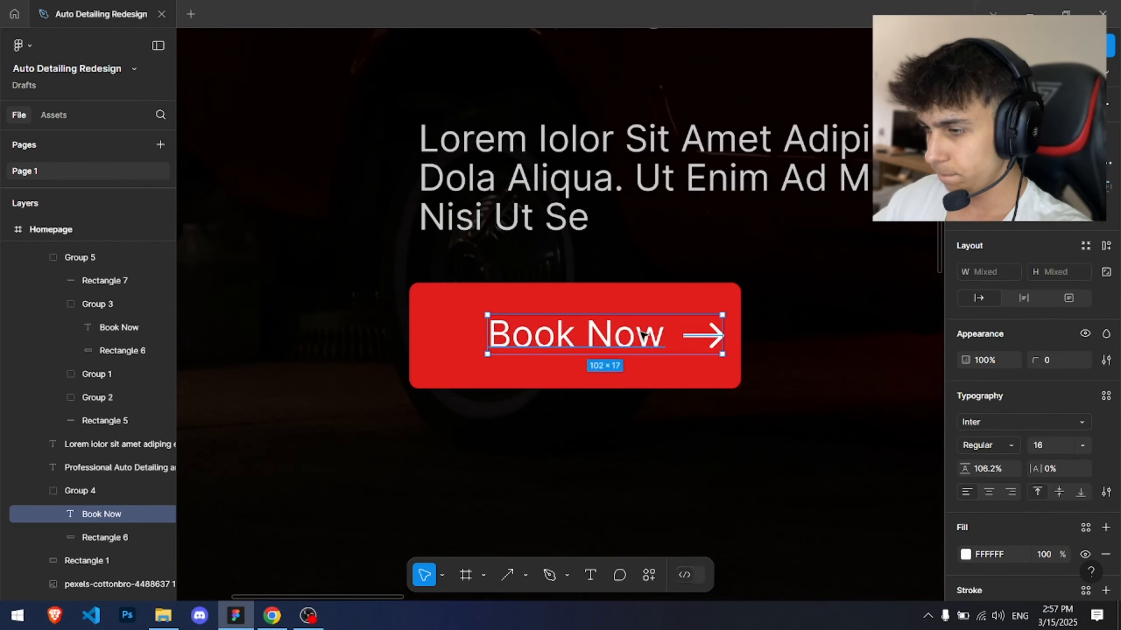
drag(642, 336, 617, 333)
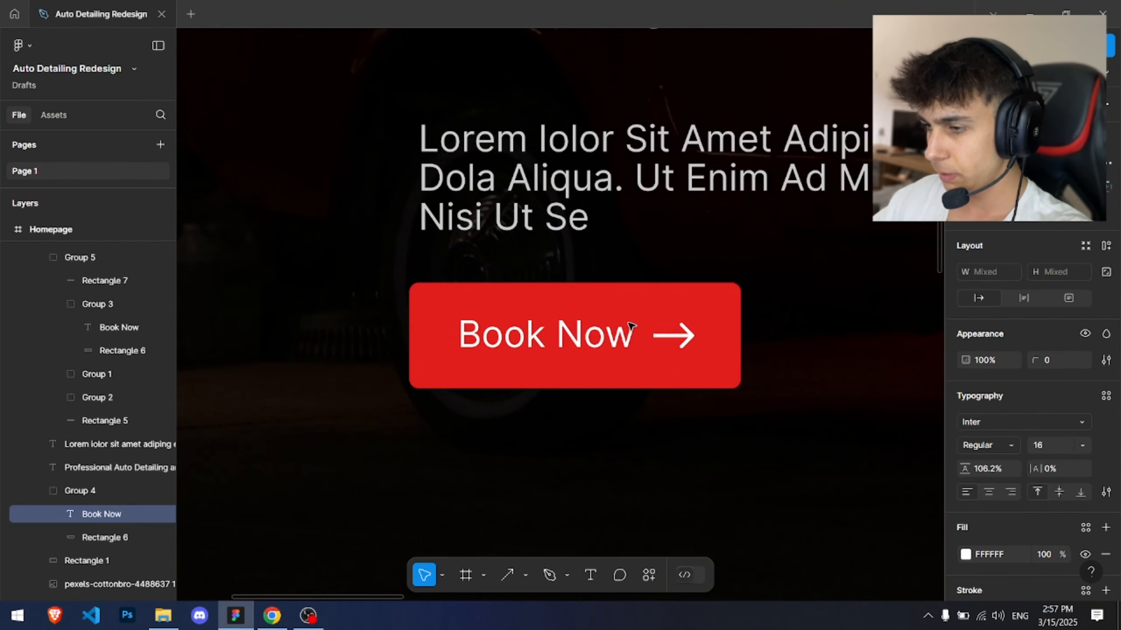
Step: Replace the navigation Book Now button's label with the pasted label and arrow
scroll(681, 314, down, 6)
scroll(541, 349, up, 6)
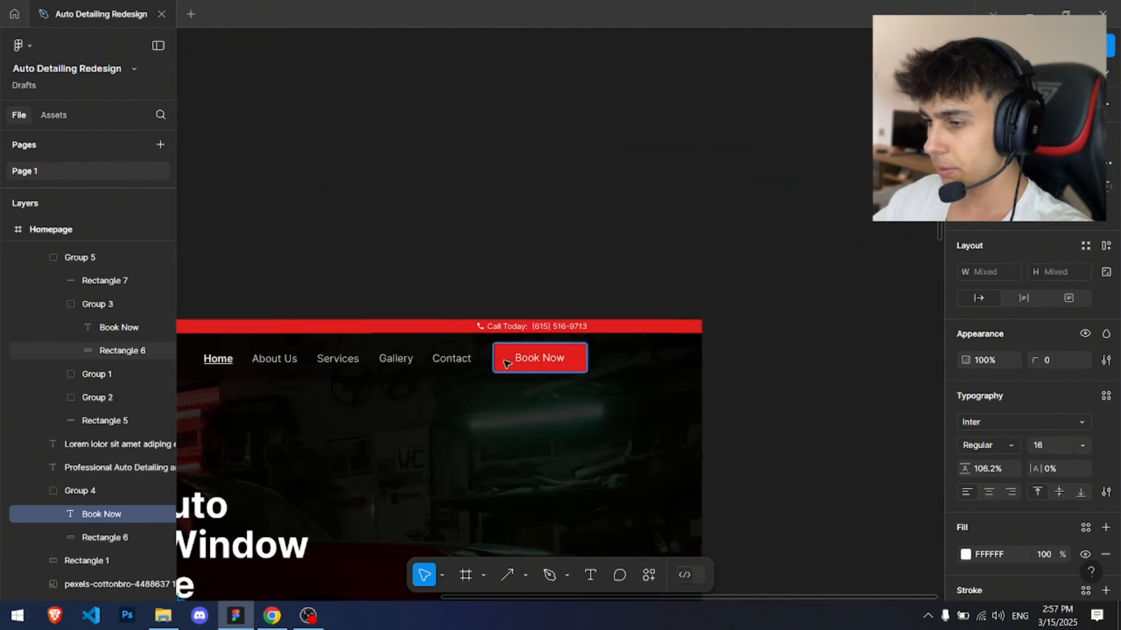
ctrl+click(541, 344)
key(Delete)
click(543, 345)
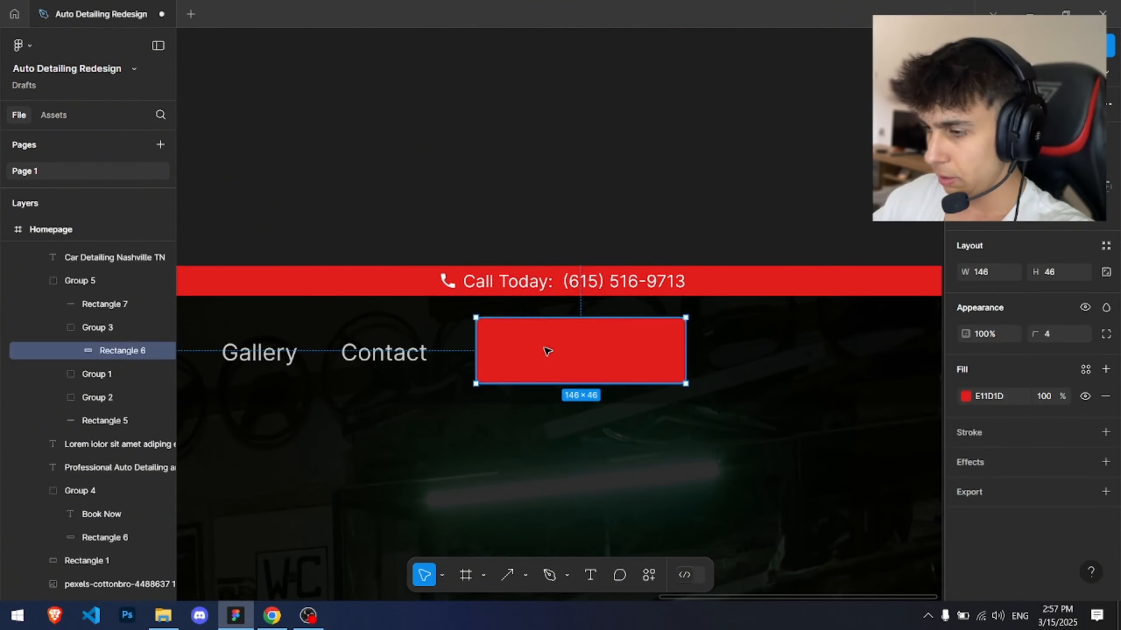
key(ctrl+v)
scroll(542, 347, up, 3)
click(535, 152)
scroll(534, 145, down, 5)
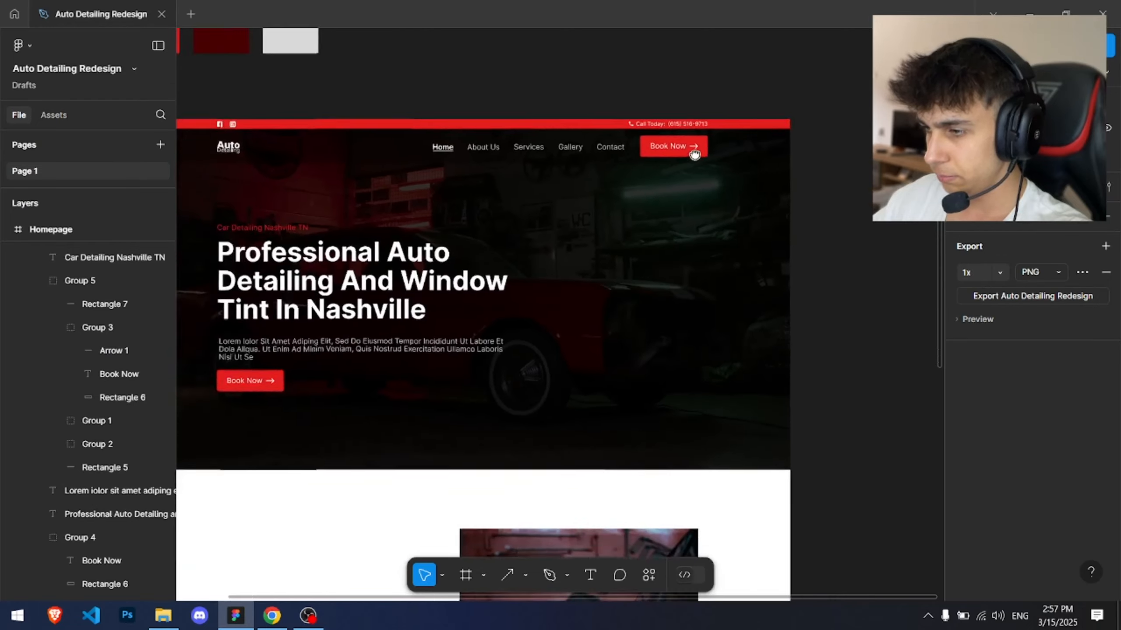
scroll(744, 171, up, 2)
click(744, 171)
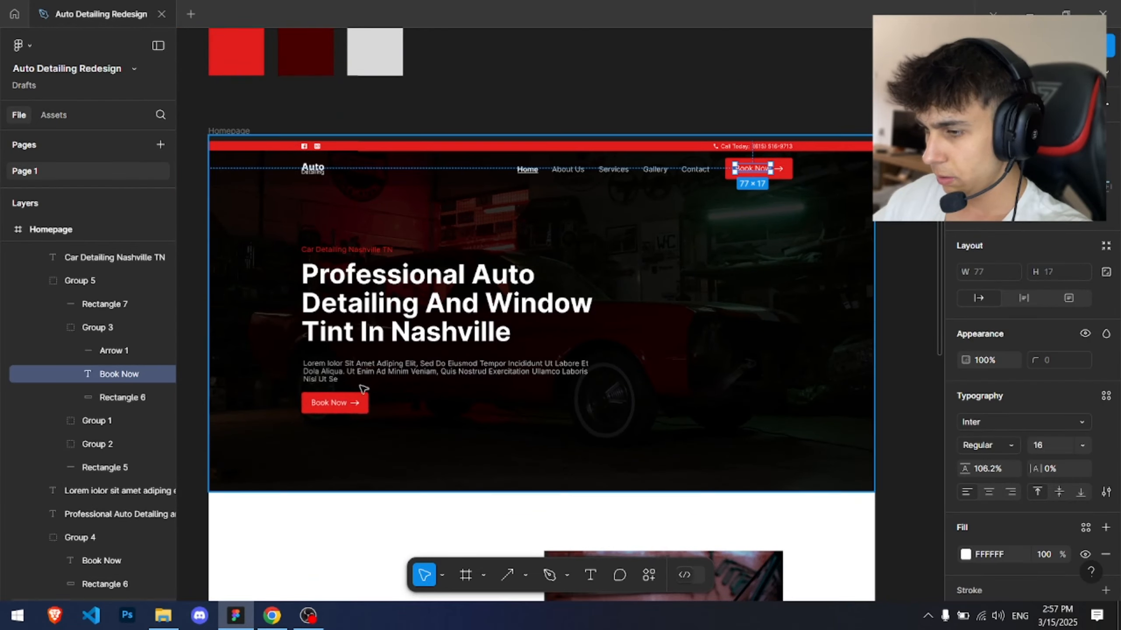
Step: Review the updated hero and navigation Book Now buttons across the homepage
click(325, 399)
scroll(326, 400, up, 3)
click(342, 349)
scroll(663, 373, down, 4)
click(724, 194)
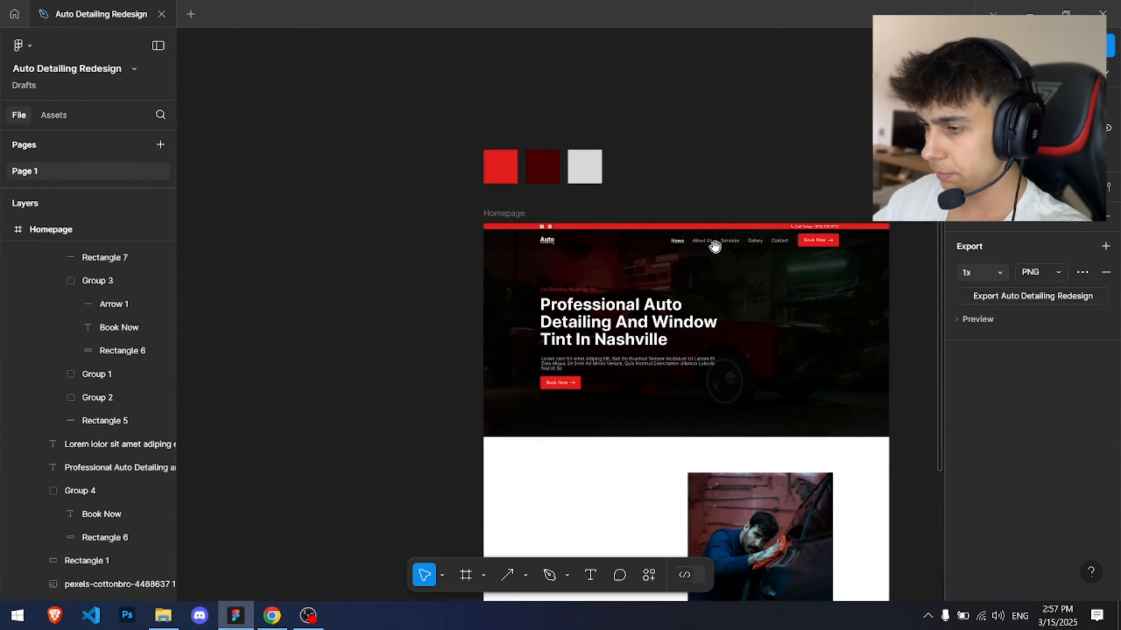
drag(715, 248, 598, 153)
scroll(486, 285, up, 2)
click(463, 258)
drag(462, 257, 466, 254)
click(231, 252)
scroll(232, 252, down, 1)
scroll(313, 313, up, 3)
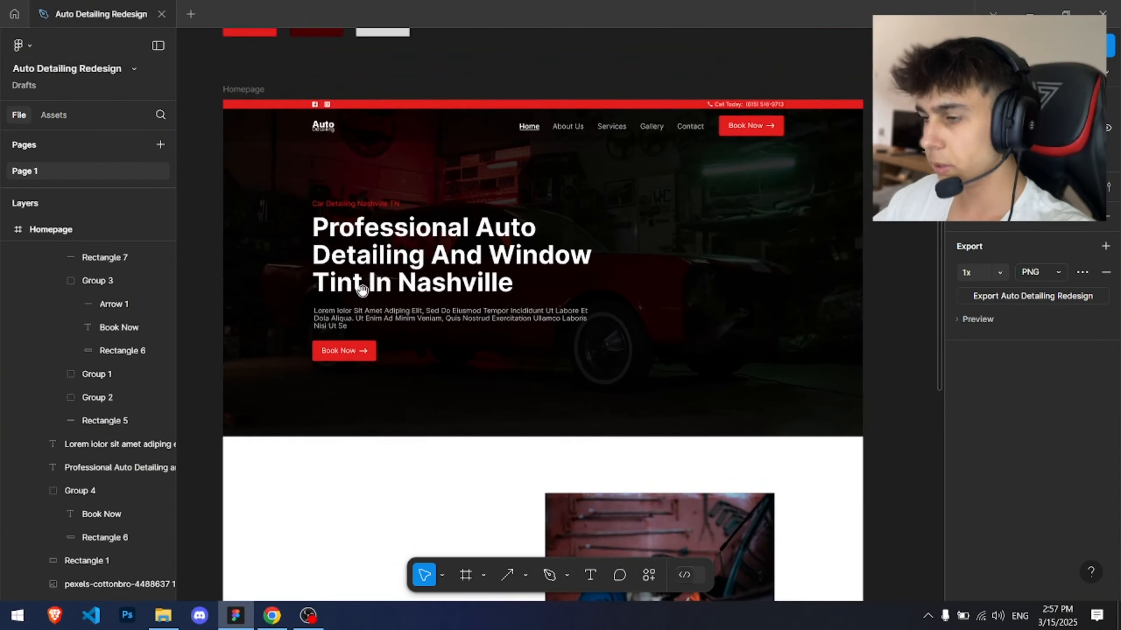
scroll(587, 247, down, 1)
scroll(609, 346, up, 3)
scroll(558, 330, down, 2)
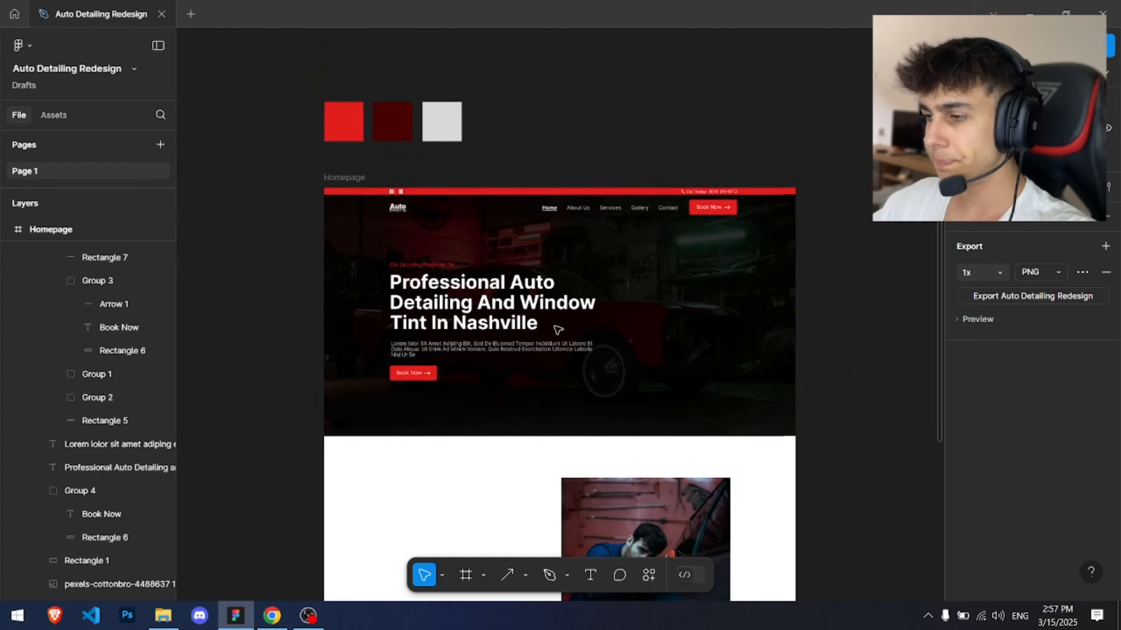
scroll(558, 330, down, 5)
scroll(545, 221, up, 2)
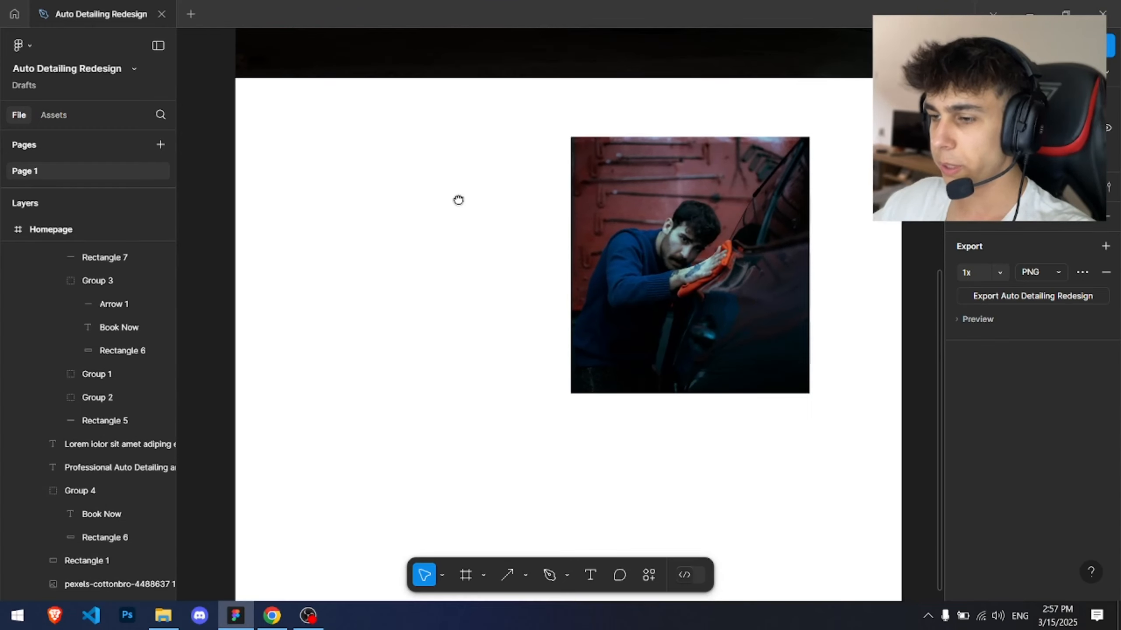
Step: Show the Homepage frame's layout grid again
click(458, 204)
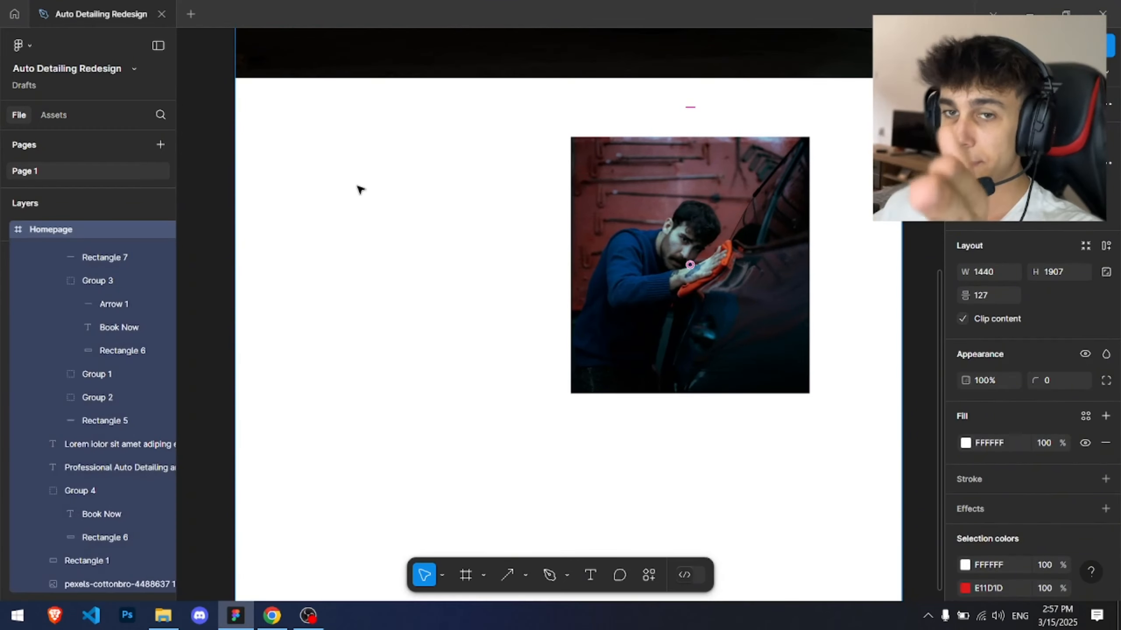
scroll(1107, 462, down, 5)
click(1084, 513)
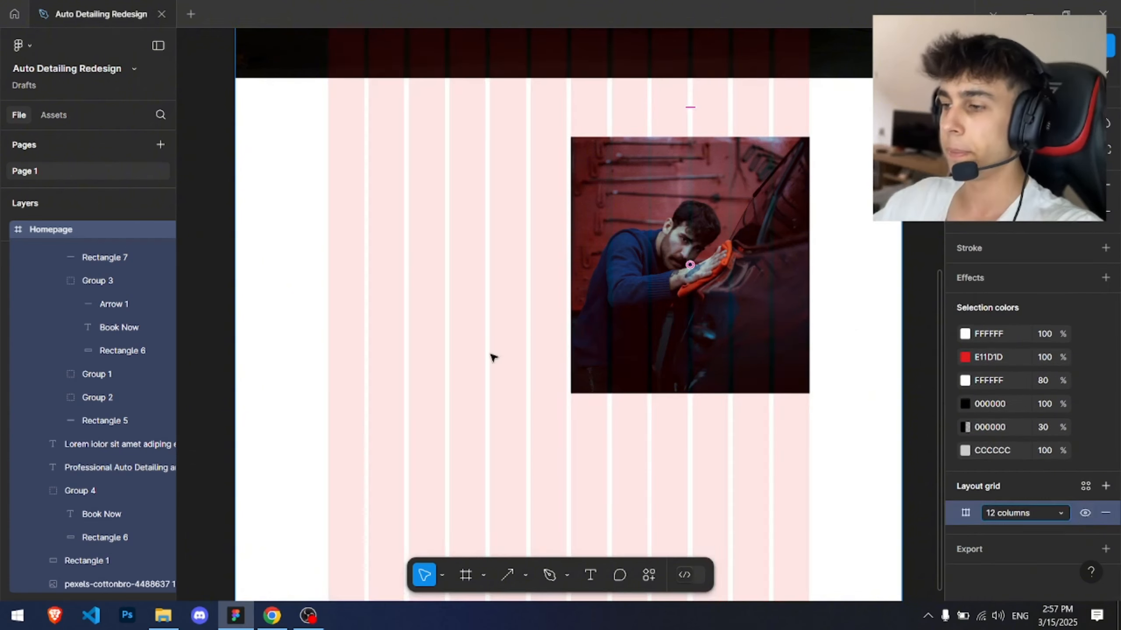
Step: Switch to the browser and search Google for lorem ipsum in a new tab
key(alt+Tab)
key(ctrl+t)
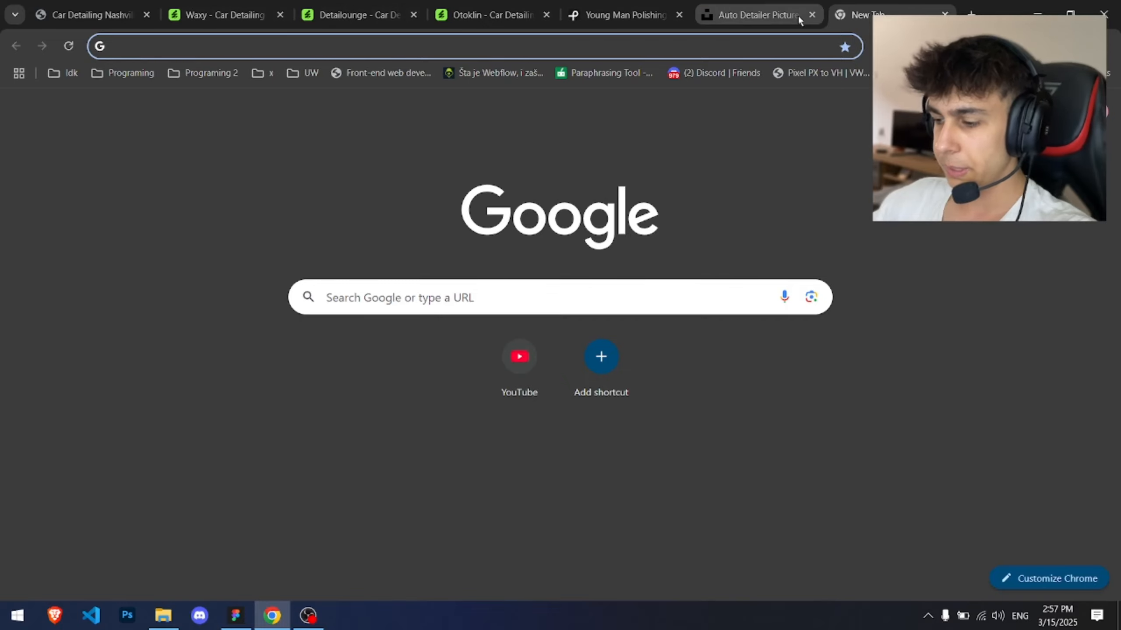
text(lorem ipsum)
key(Return)
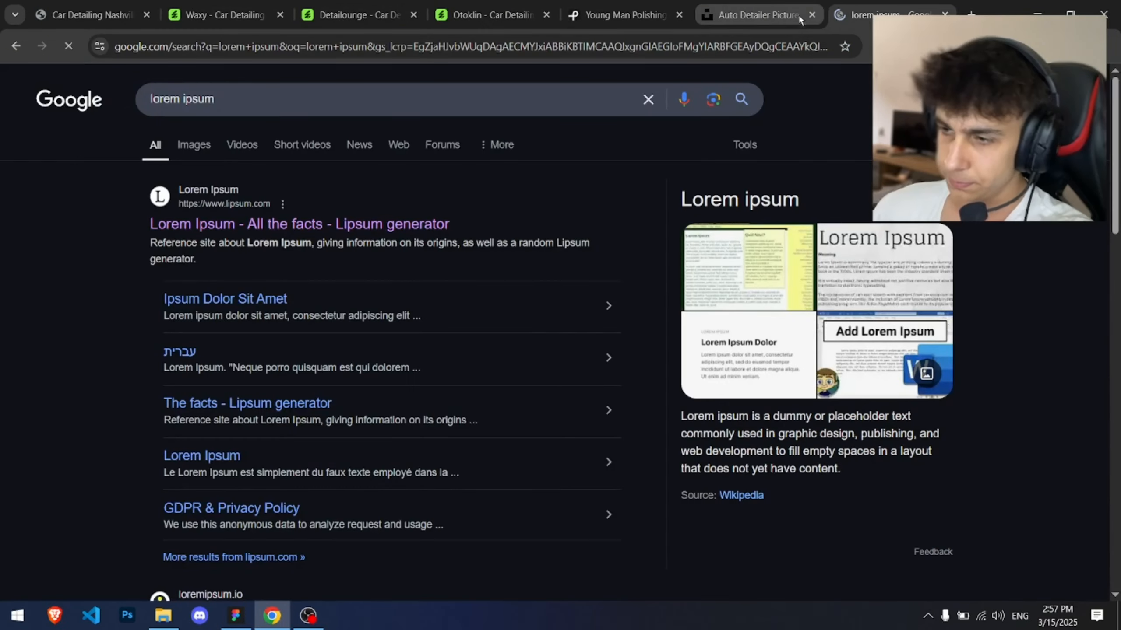
Step: Look over the original Elite Detailing website tab, then return to the Figma design
click(226, 3)
click(65, 3)
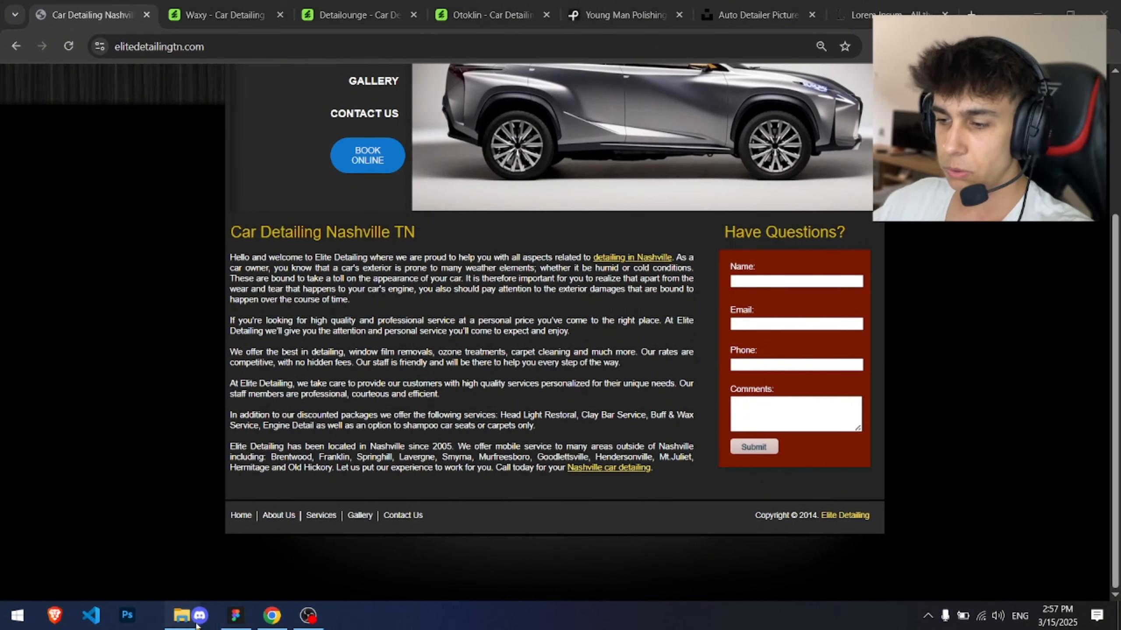
click(235, 621)
scroll(423, 314, up, 3)
scroll(430, 338, up, 3)
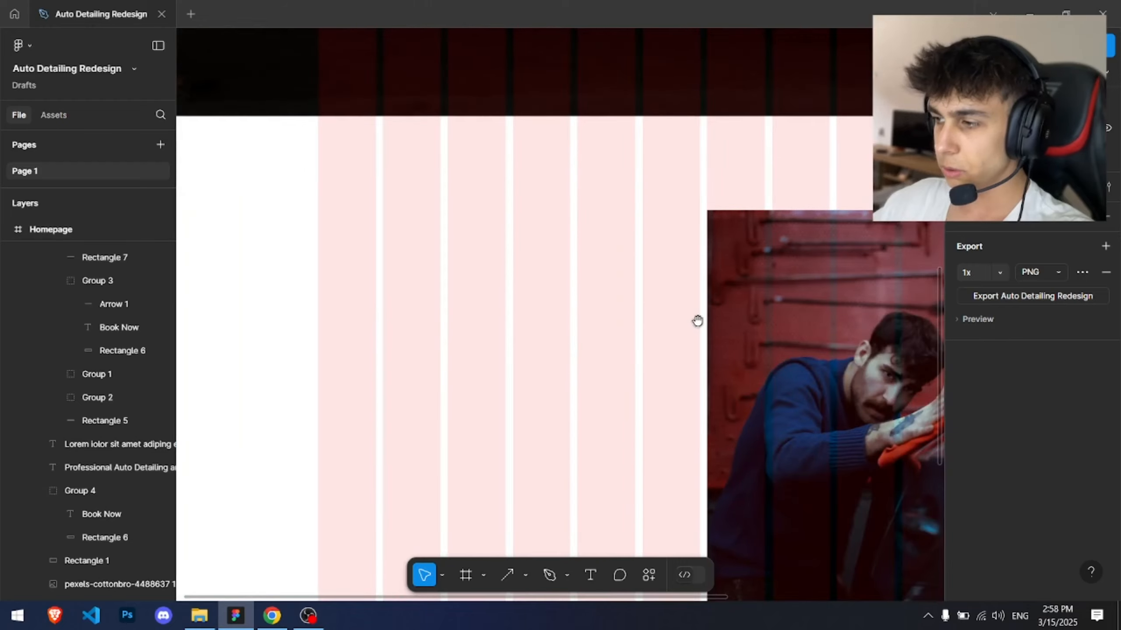
Step: Compare the about-section layouts of the original site and the Otoklin, Detailounge and Waxy template references in the browser
key(alt+Tab)
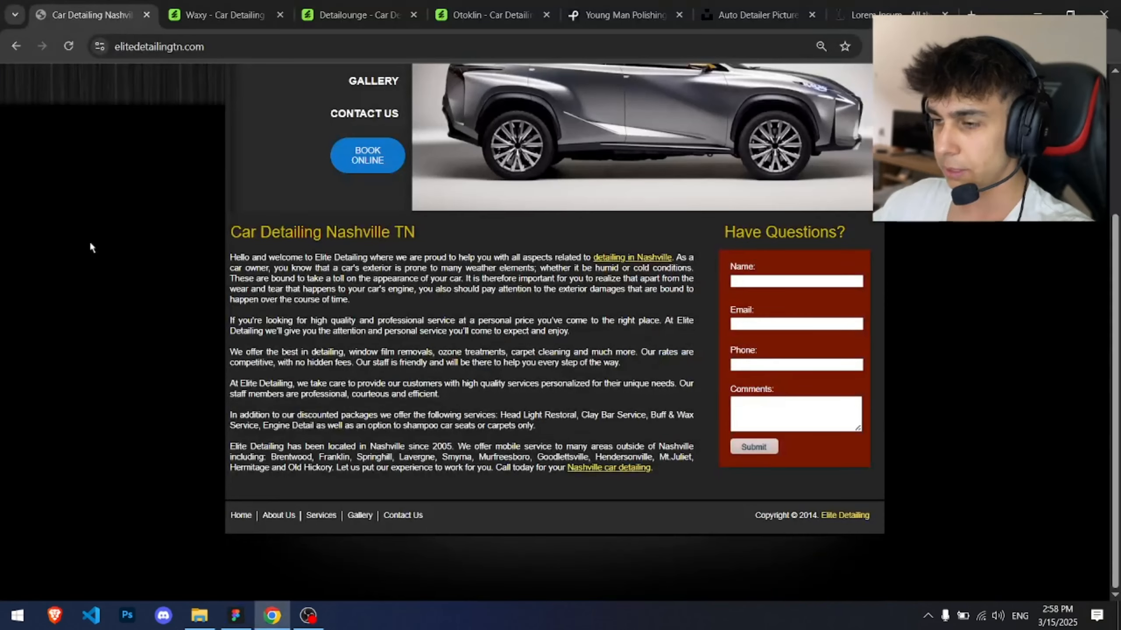
drag(270, 277, 418, 294)
key(alt+Tab)
key(alt+Tab)
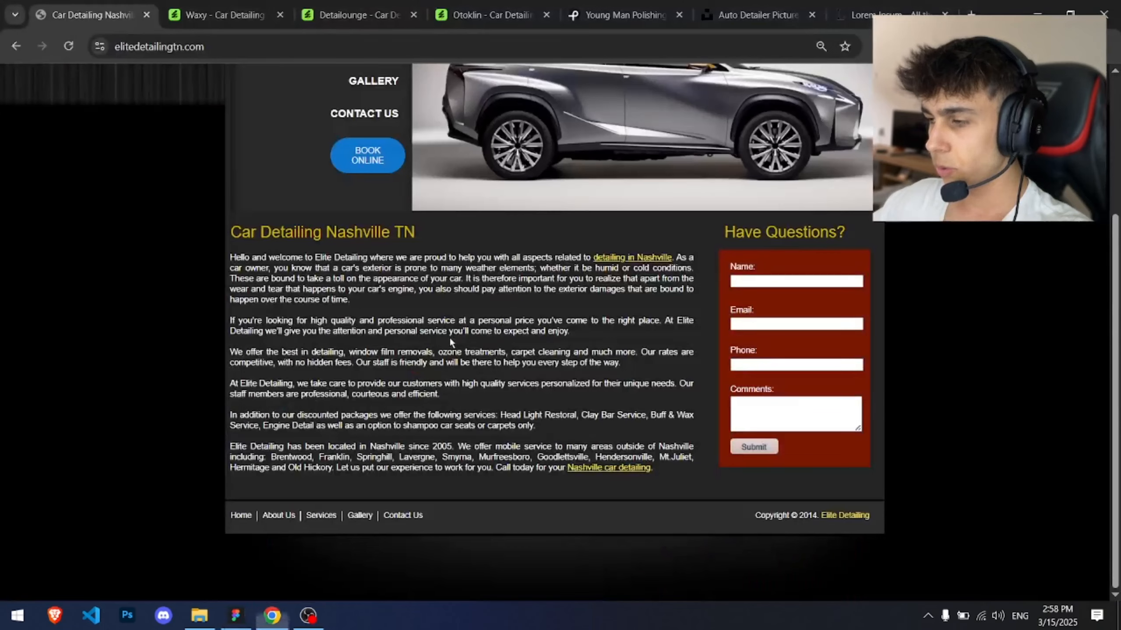
key(alt+Tab)
drag(490, 315, 478, 338)
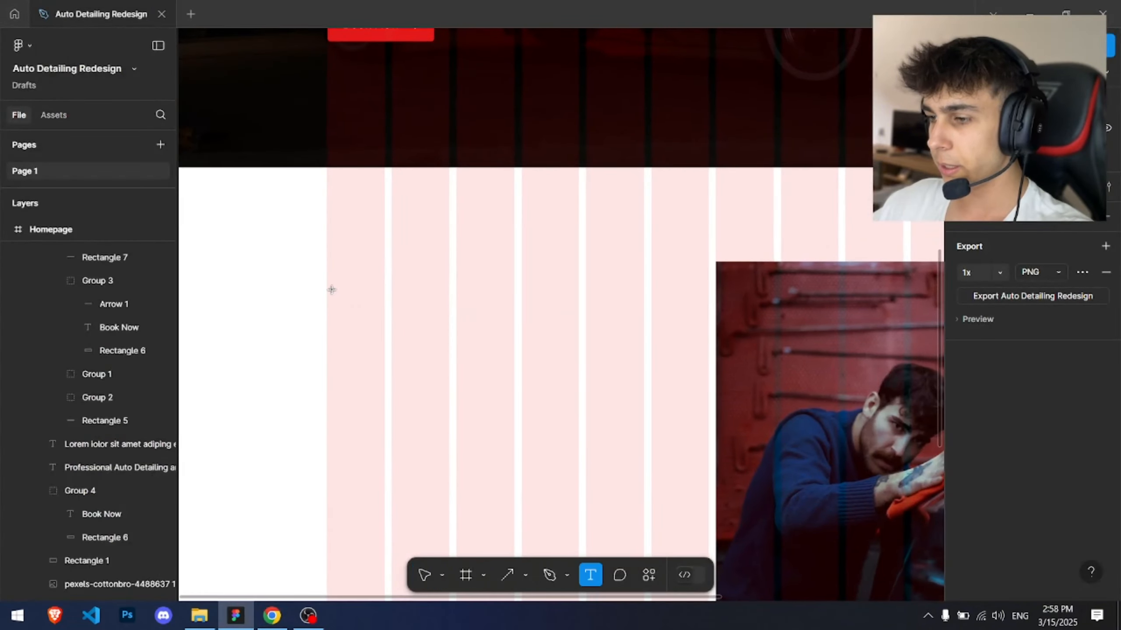
key(alt+Tab)
click(490, 14)
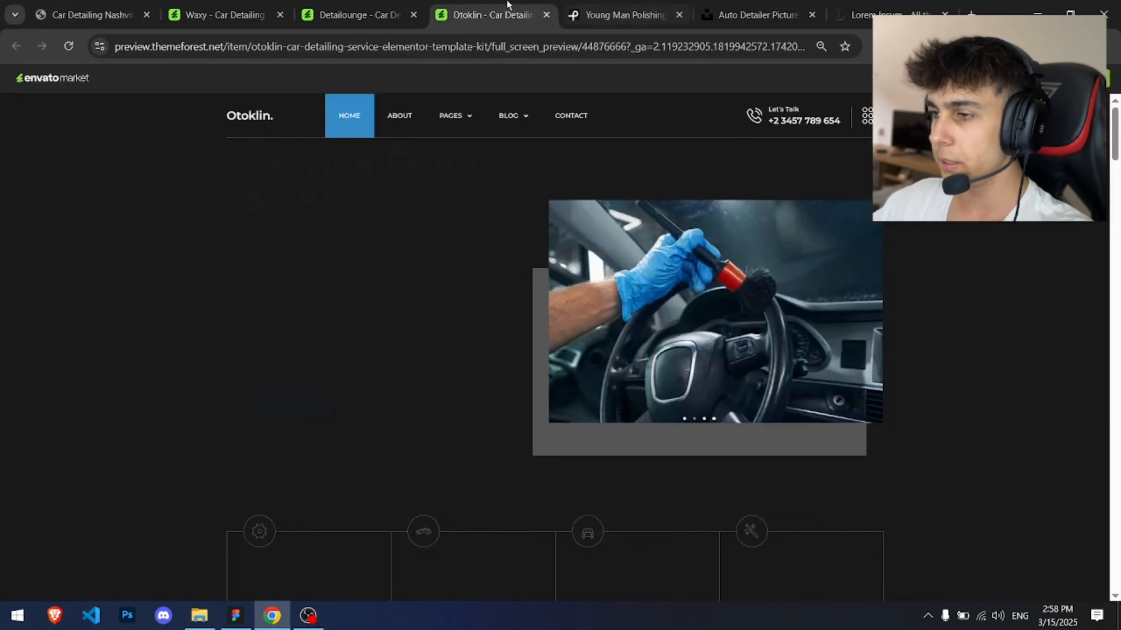
scroll(441, 248, down, 10)
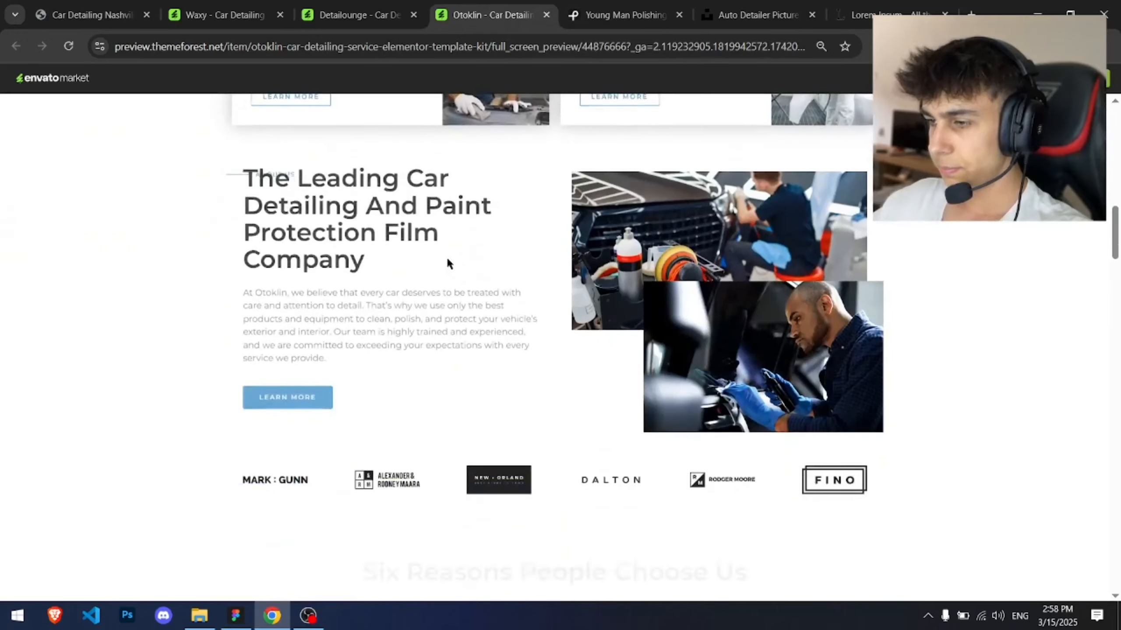
key(ctrl+shift+Tab)
scroll(482, 220, down, 2)
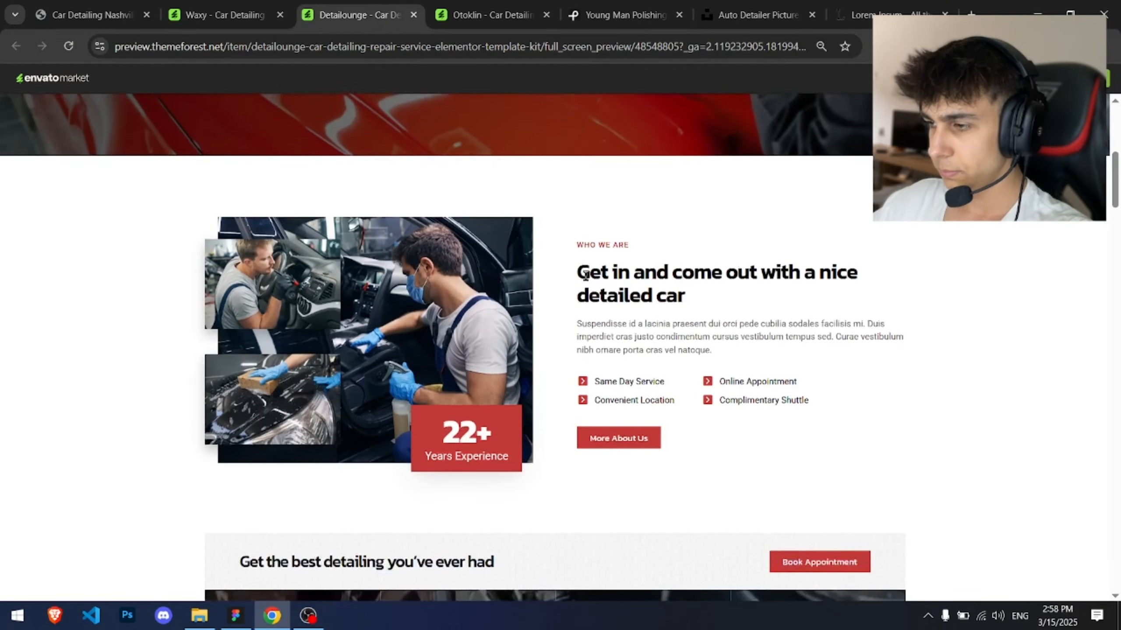
key(ctrl+shift+Tab)
scroll(681, 195, down, 3)
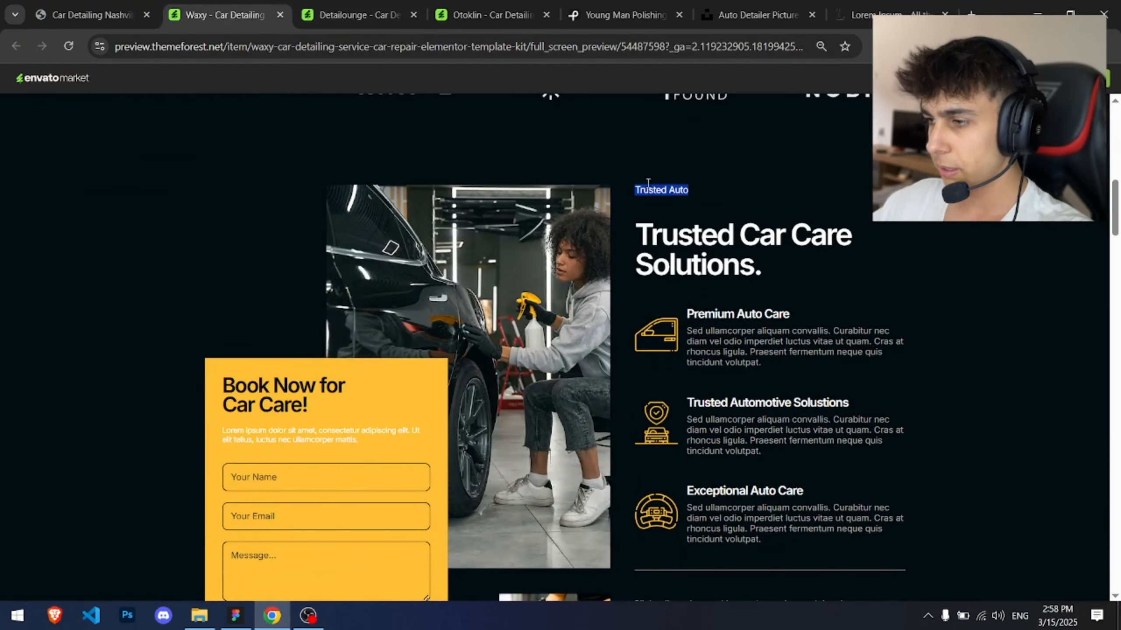
key(ctrl+Tab)
key(ctrl+Tab)
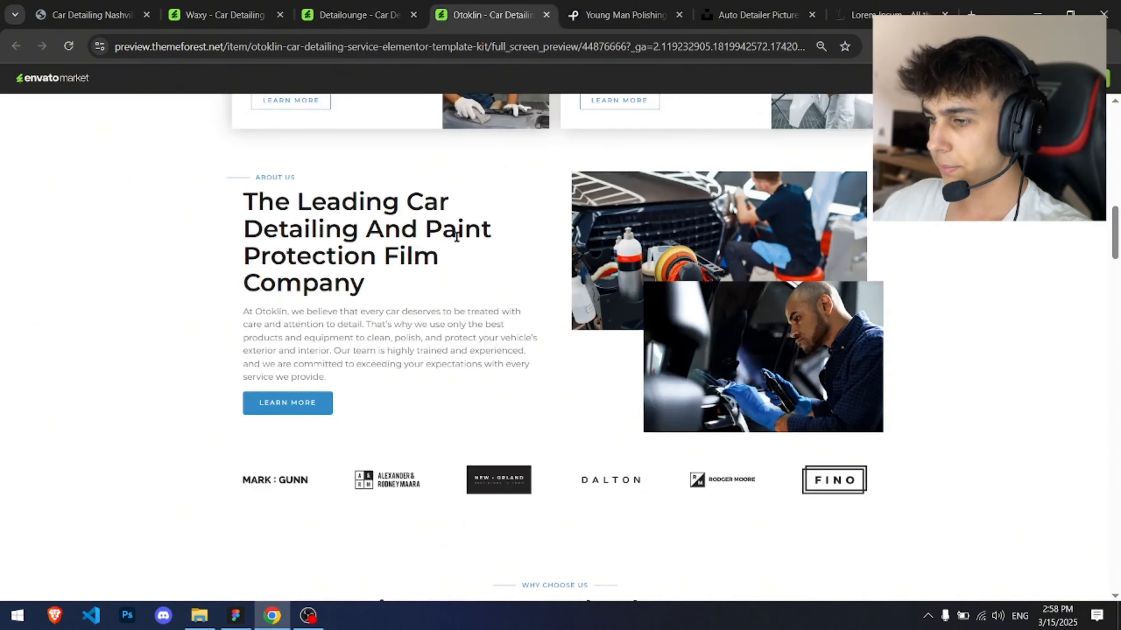
key(ctrl+shift+Tab)
key(ctrl+shift+Tab)
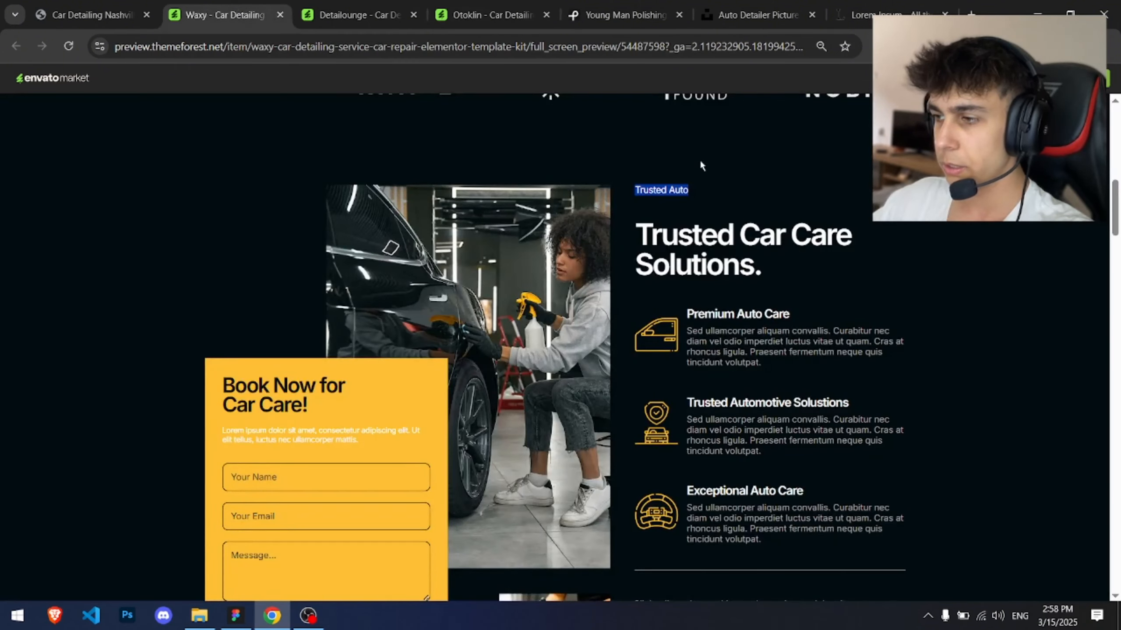
key(alt+Tab)
Step: Add a 14 px "Who We Are?" text label beneath the hero section and position it on the layout grid
drag(617, 213, 683, 246)
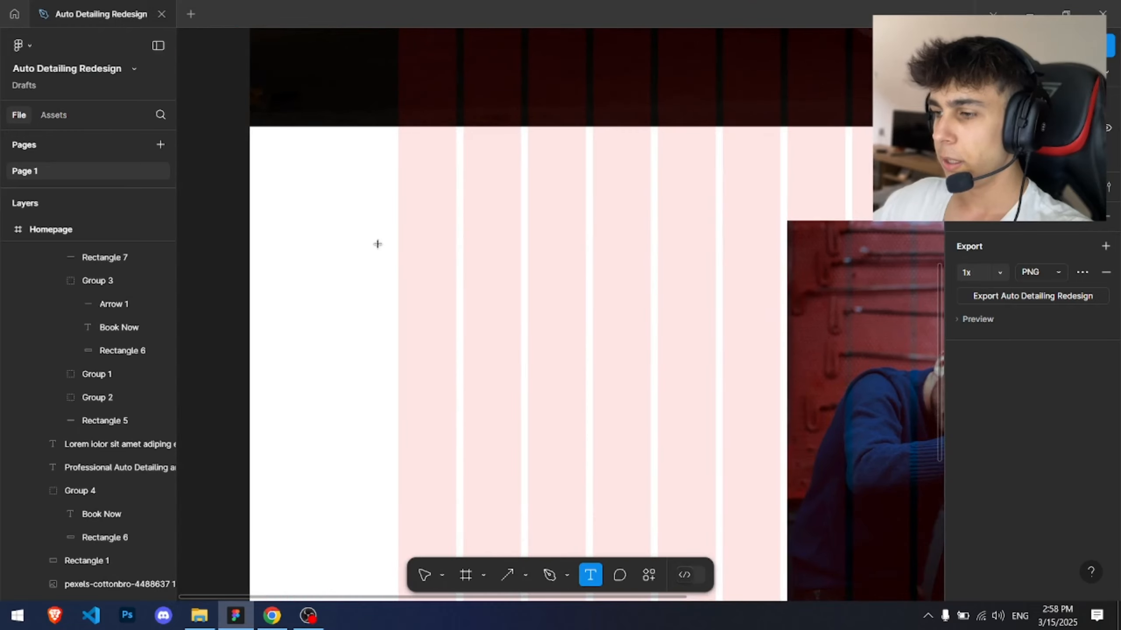
click(401, 242)
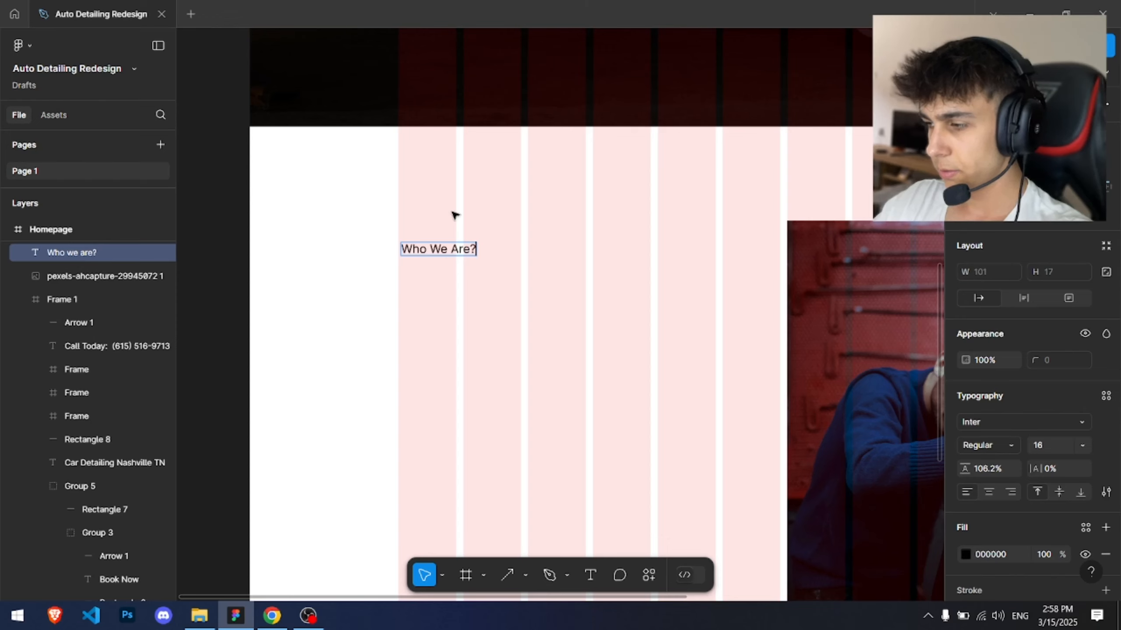
scroll(513, 251, up, 2)
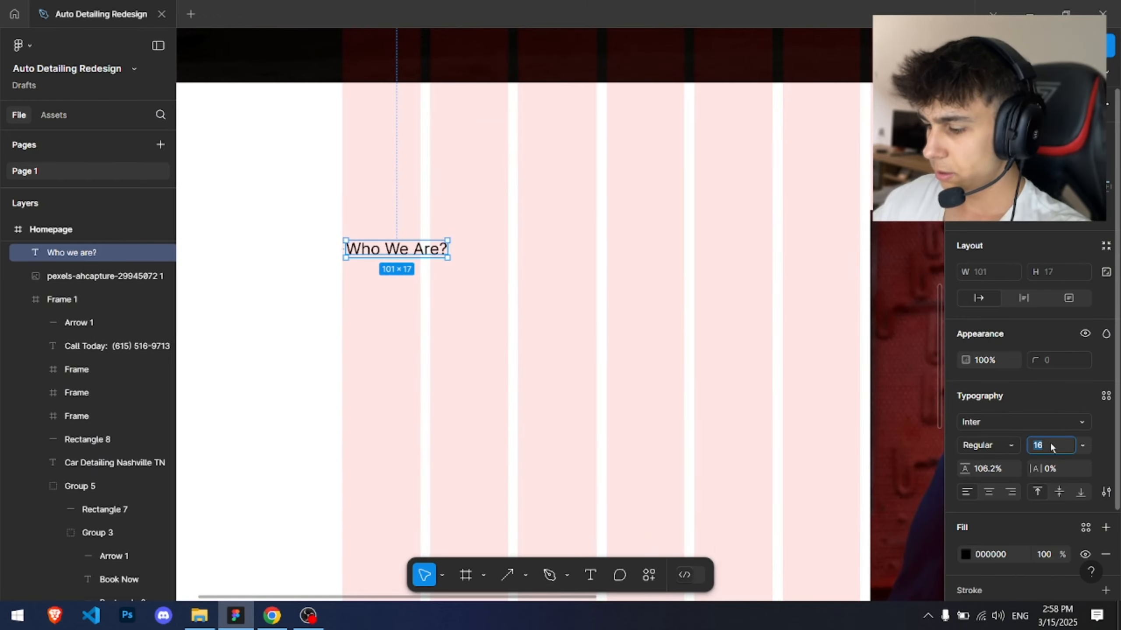
key(Down)
key(Down)
drag(405, 249, 415, 220)
key(Escape)
Step: Draw a short diagonal slash line just left of the "Who We Are?" label with the Line tool
scroll(400, 193, up, 5)
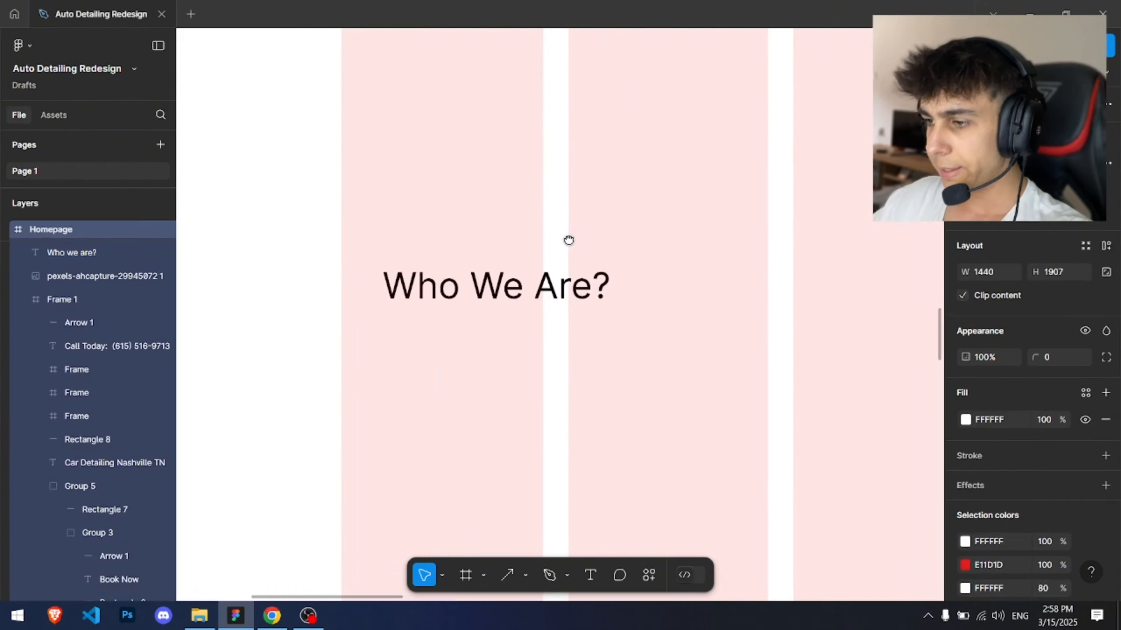
scroll(600, 250, left, 2)
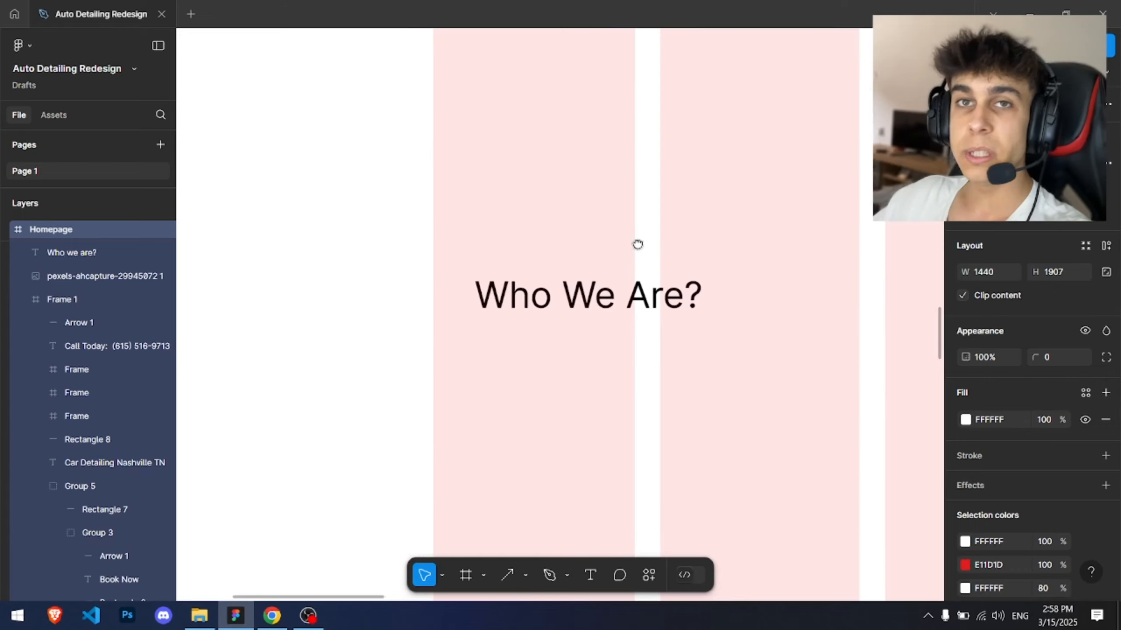
click(532, 574)
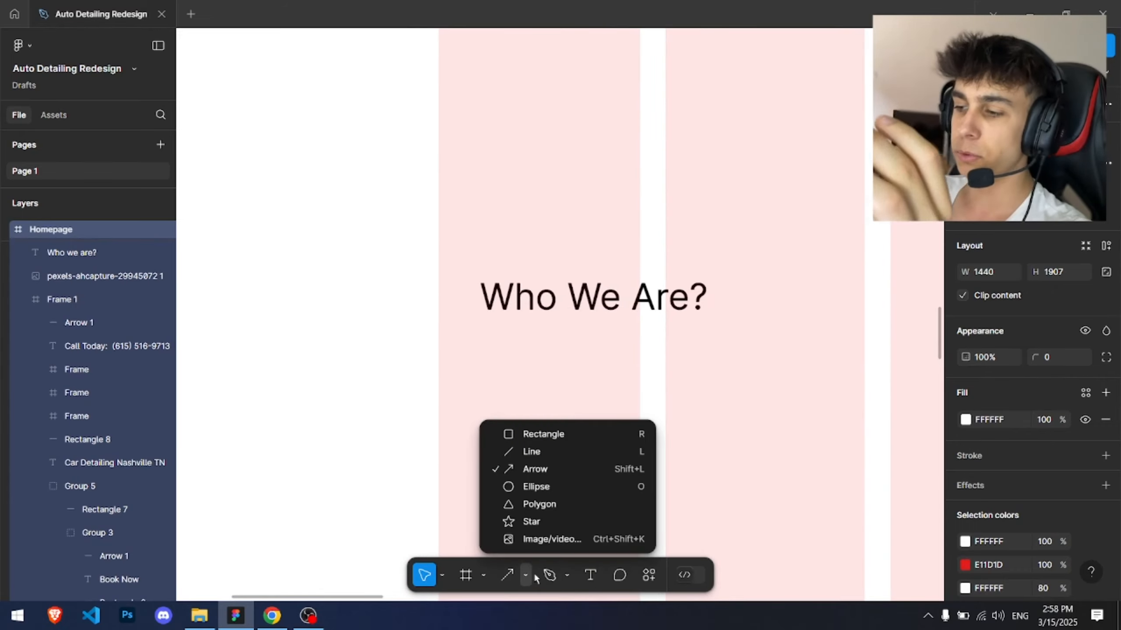
click(543, 452)
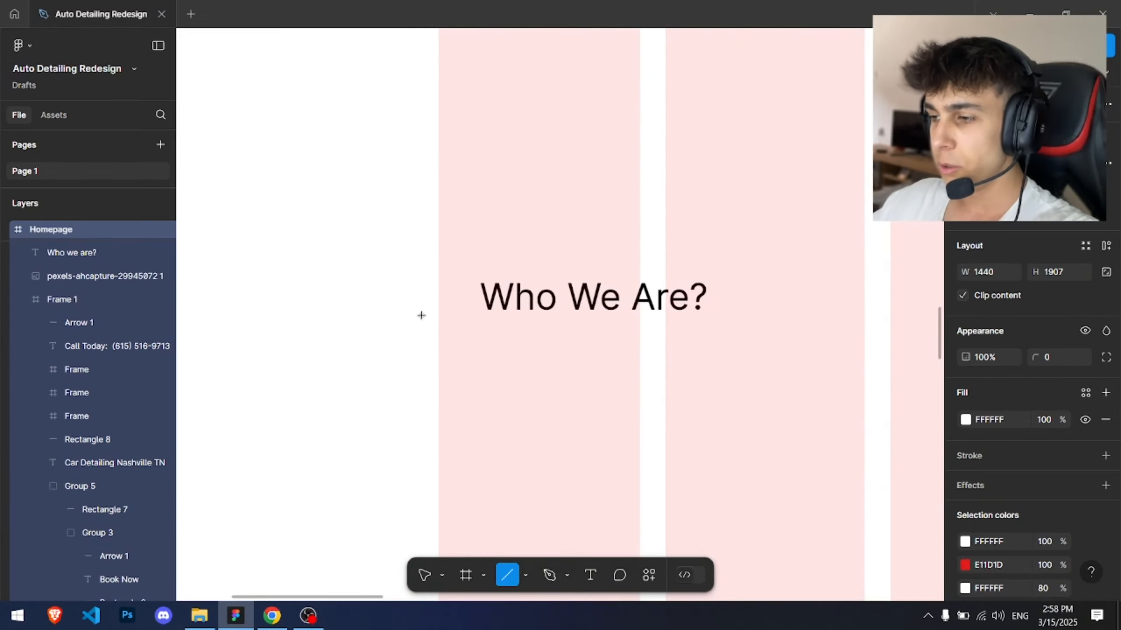
scroll(446, 287, up, 3)
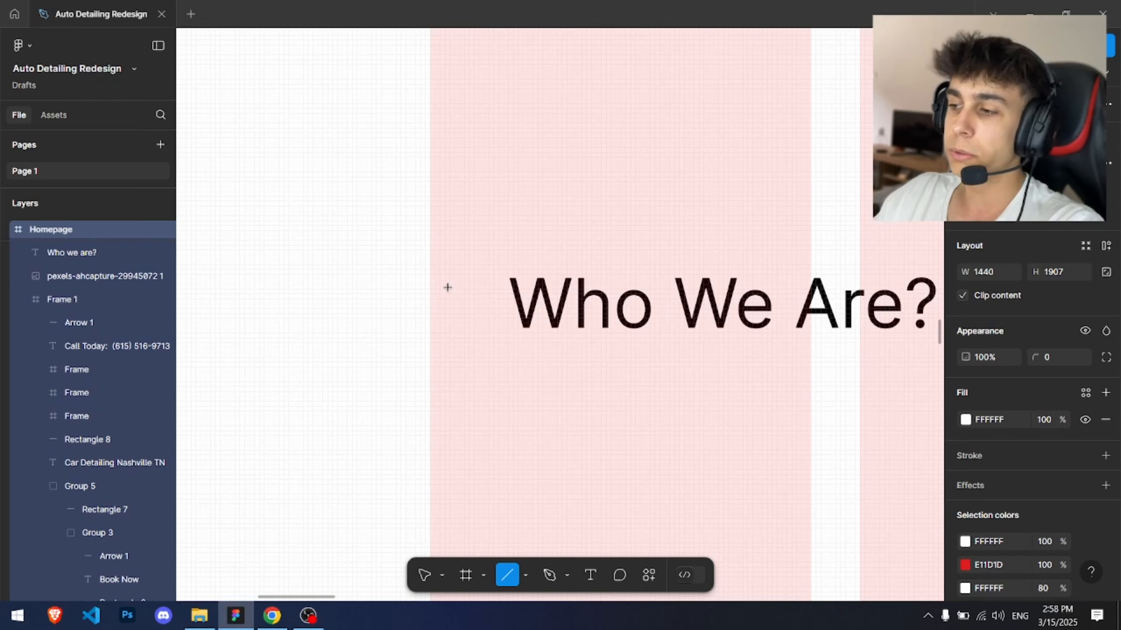
scroll(634, 298, down, 8)
scroll(565, 301, right, 5)
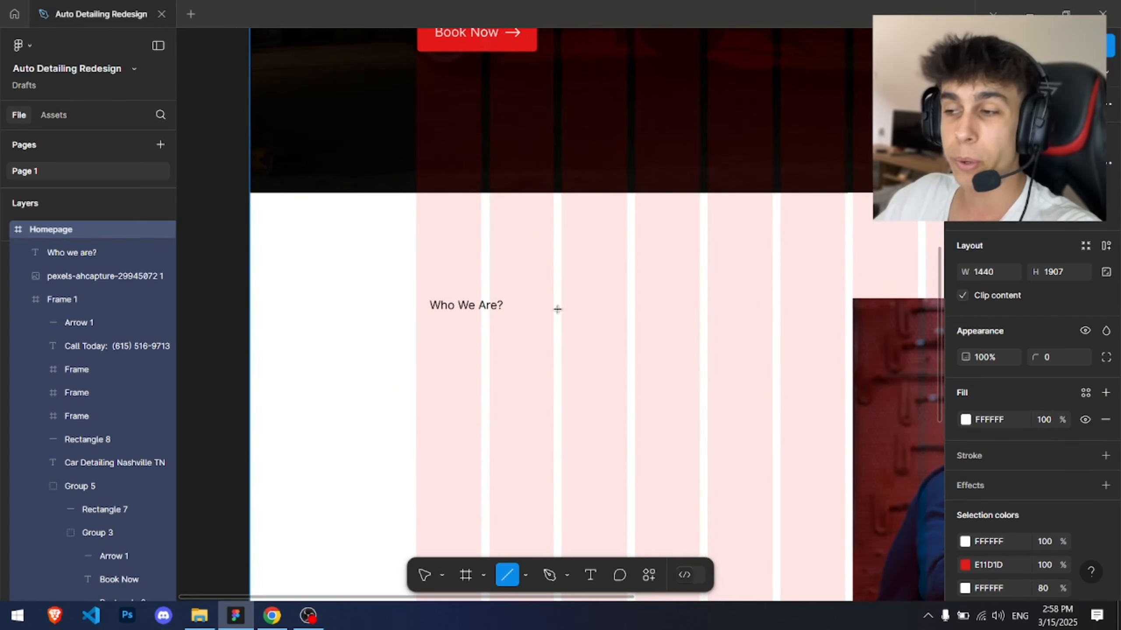
scroll(398, 297, up, 8)
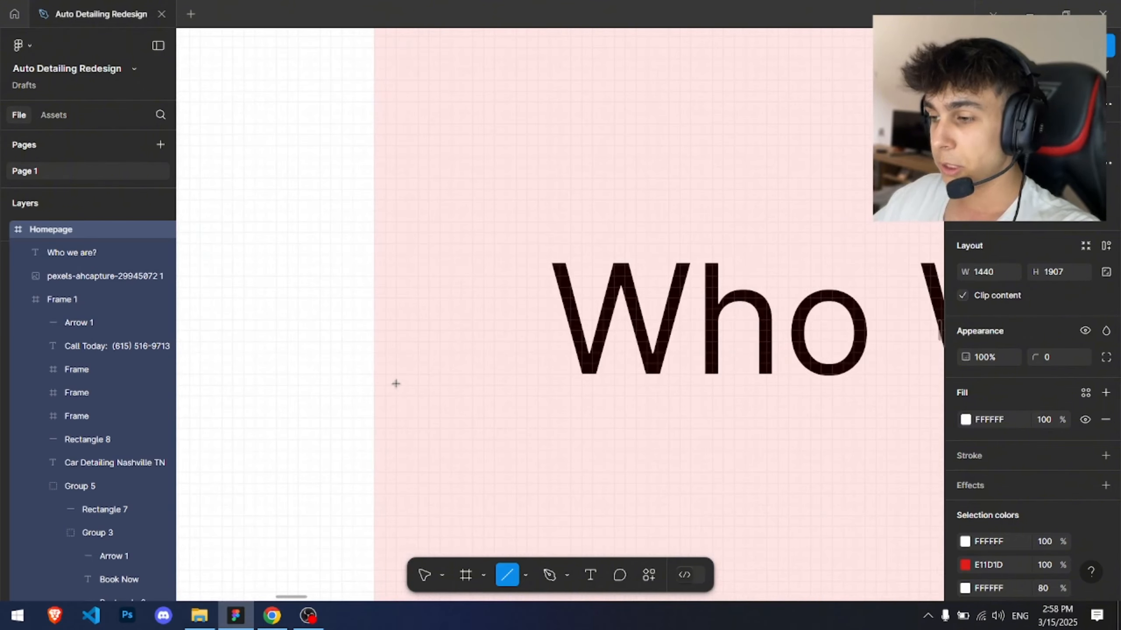
drag(382, 379, 424, 252)
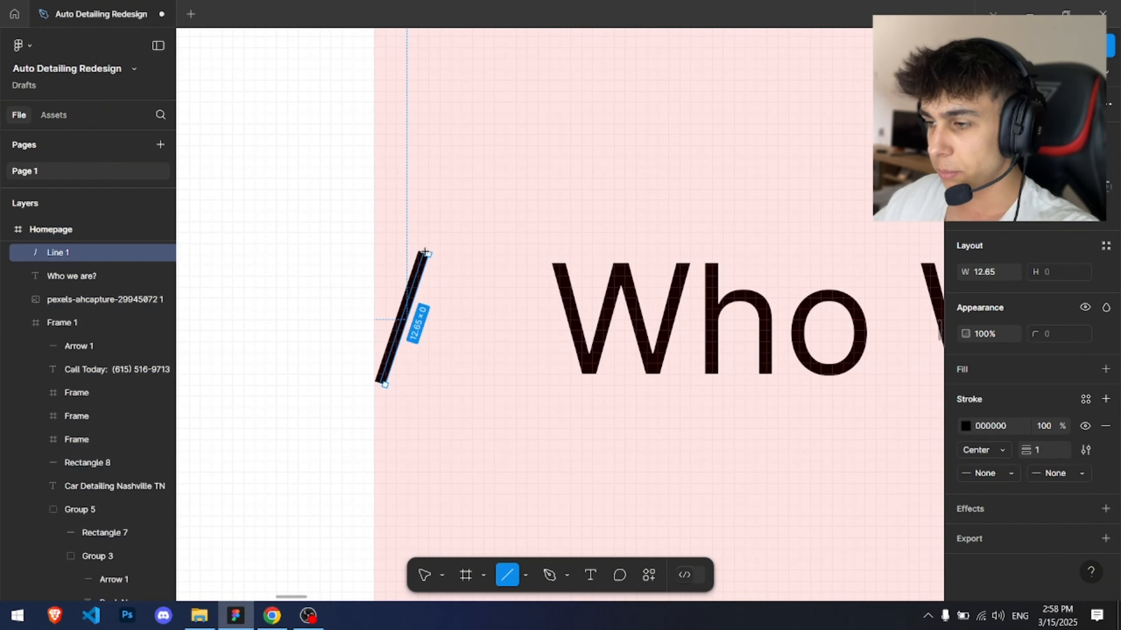
Step: Duplicate the slash to form "//" and set the "Who We Are?" text fill to the red E11D1D
scroll(413, 296, up, 3)
drag(413, 296, 515, 291)
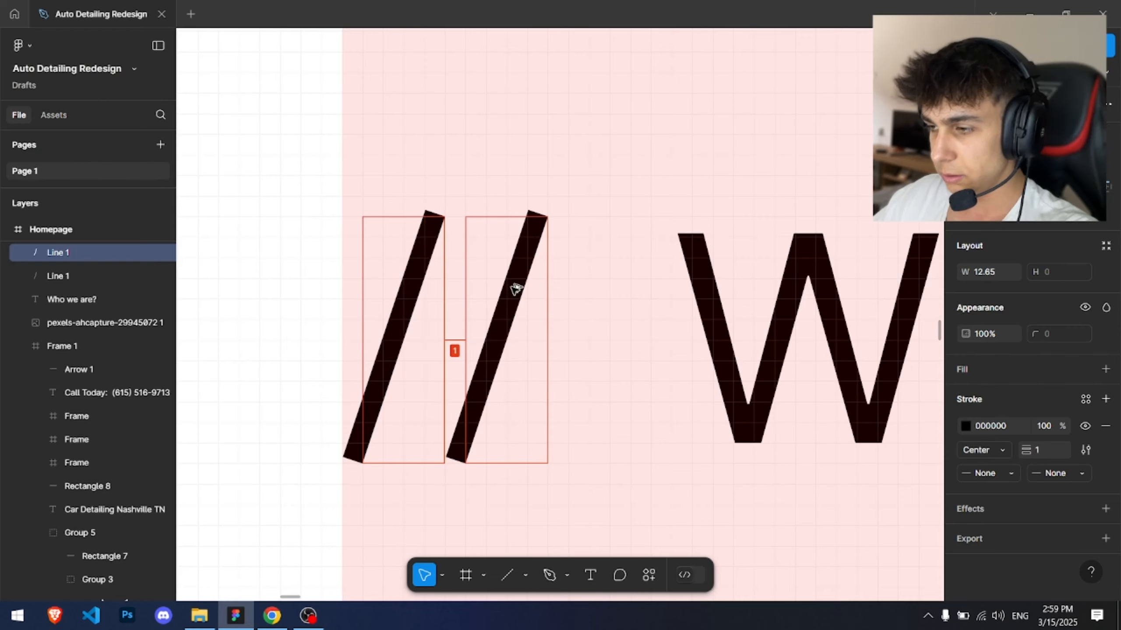
shift+click(420, 271)
shift+click(701, 325)
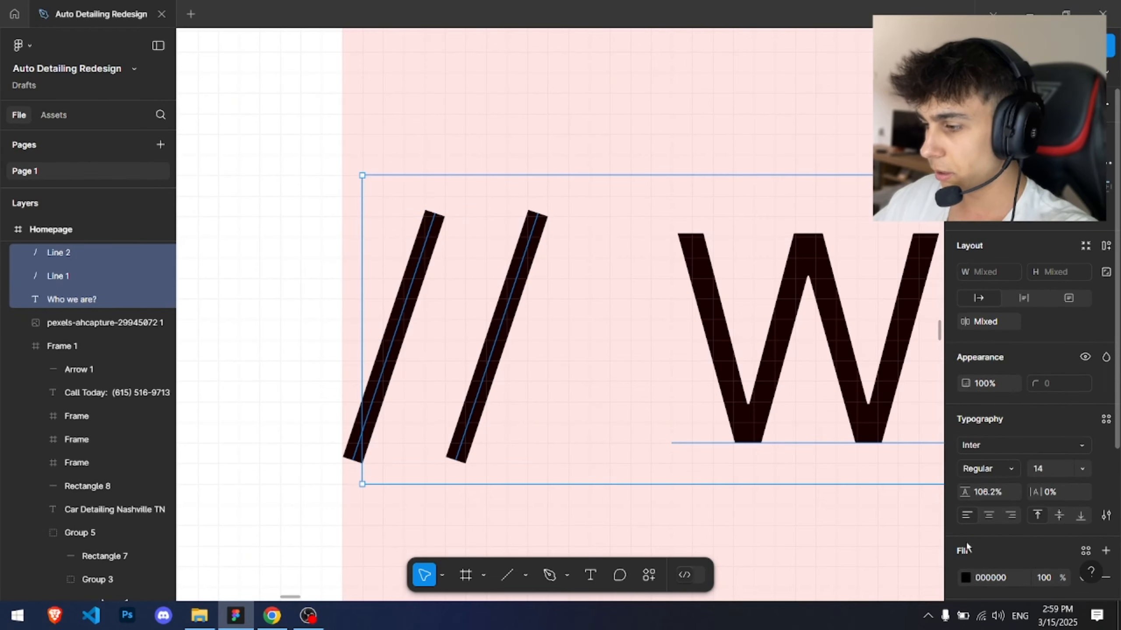
click(965, 577)
scroll(608, 383, down, 5)
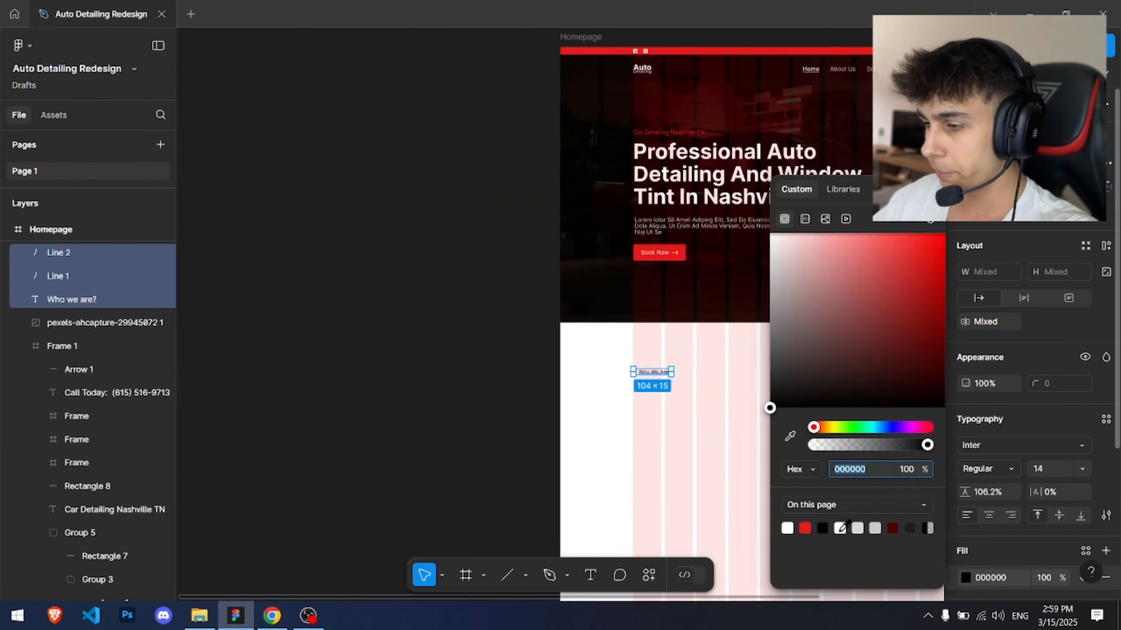
click(805, 528)
click(548, 358)
Step: Set the stroke colour of both slash lines to the red E11D1D, undoing a wrong colour pick
scroll(443, 263, up, 10)
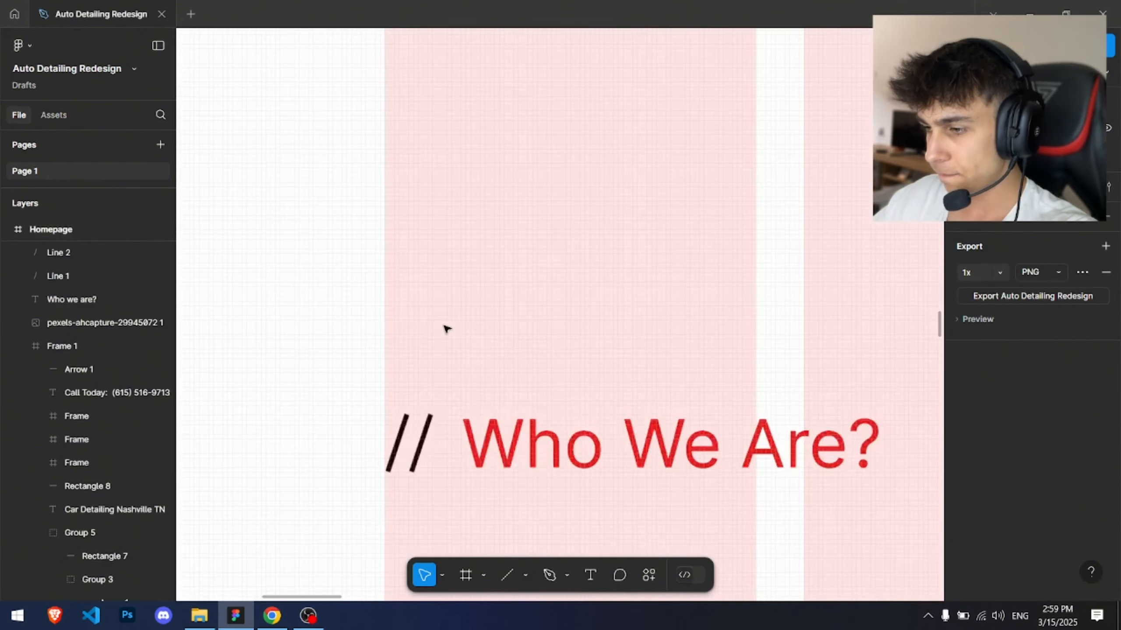
click(423, 319)
shift+click(442, 332)
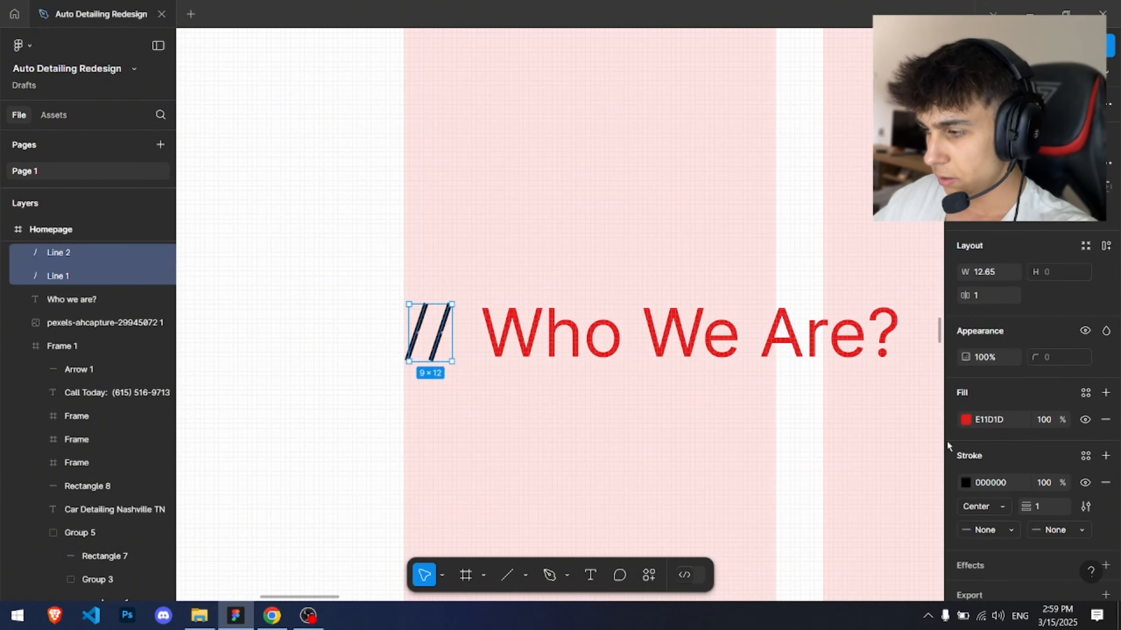
click(966, 482)
click(813, 527)
click(519, 358)
key(ctrl+z)
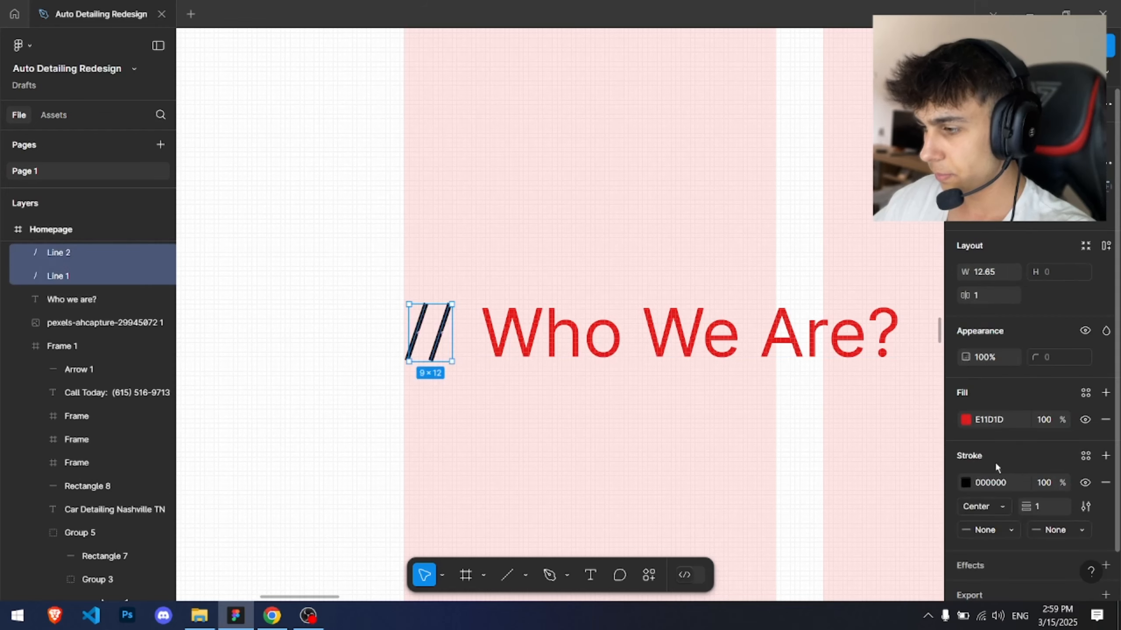
click(962, 485)
click(806, 529)
click(647, 420)
Step: Change the "Who We Are?" label to uppercase and set its font size to 12
scroll(657, 415, down, 9)
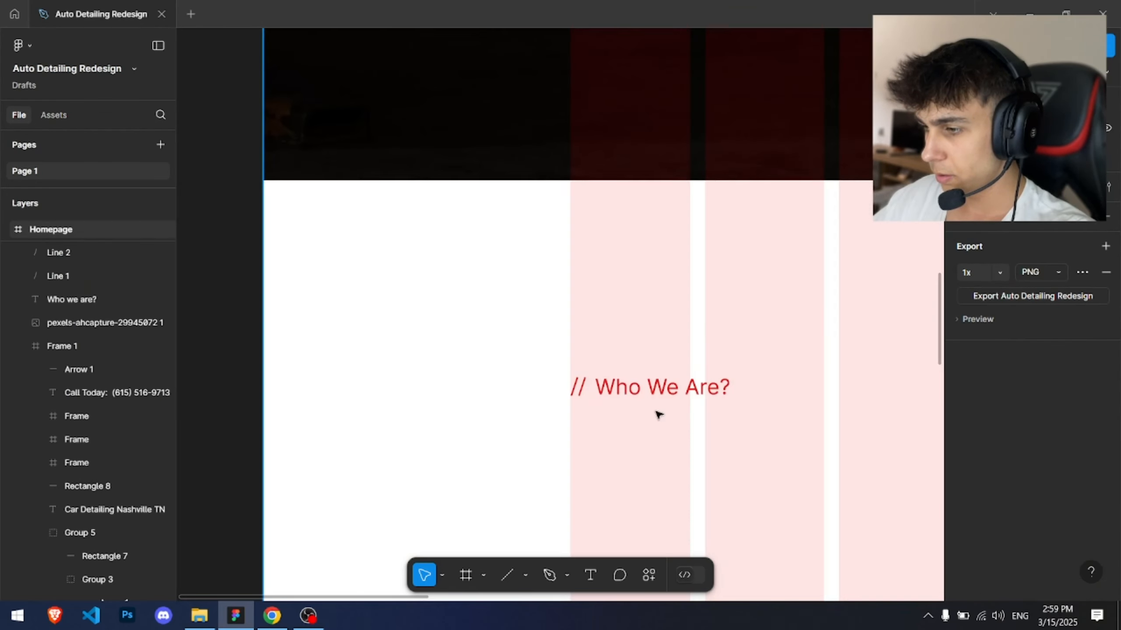
mouse_move(664, 393)
mouse_down()
mouse_move(475, 217)
mouse_move(300, 130)
mouse_up()
scroll(285, 140, up, 3)
click(284, 140)
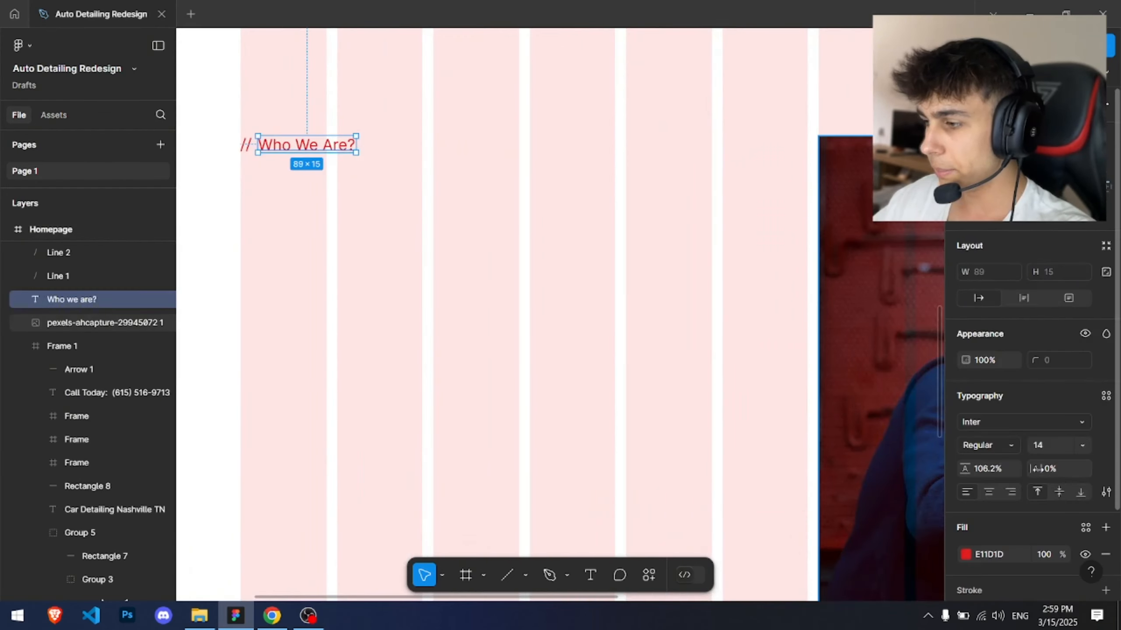
click(1105, 492)
click(871, 413)
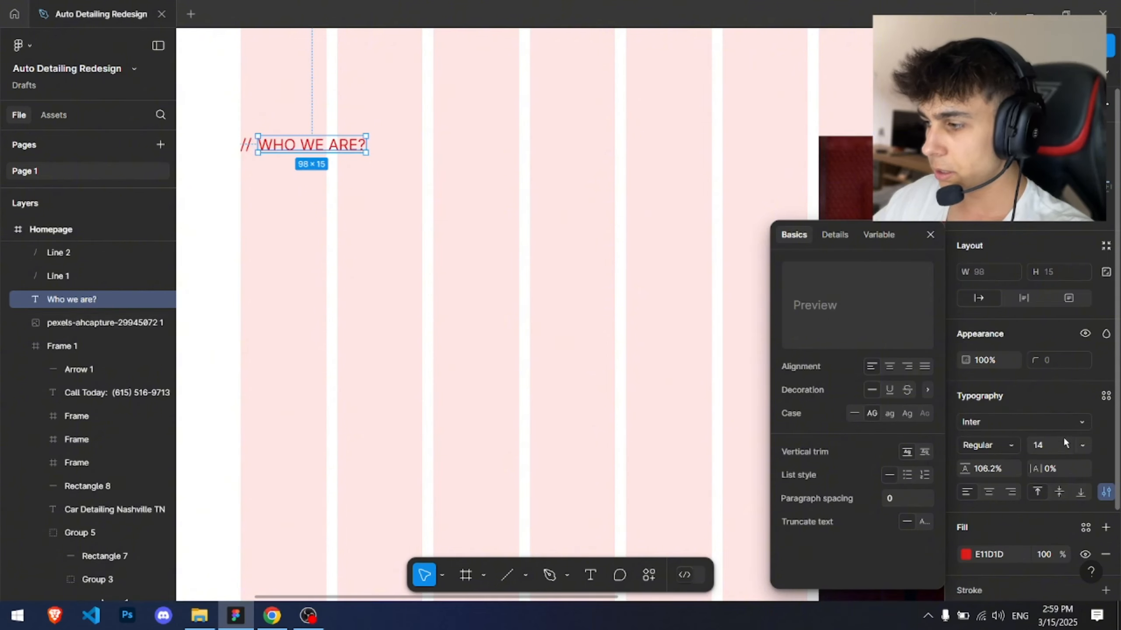
text(12)
key(Return)
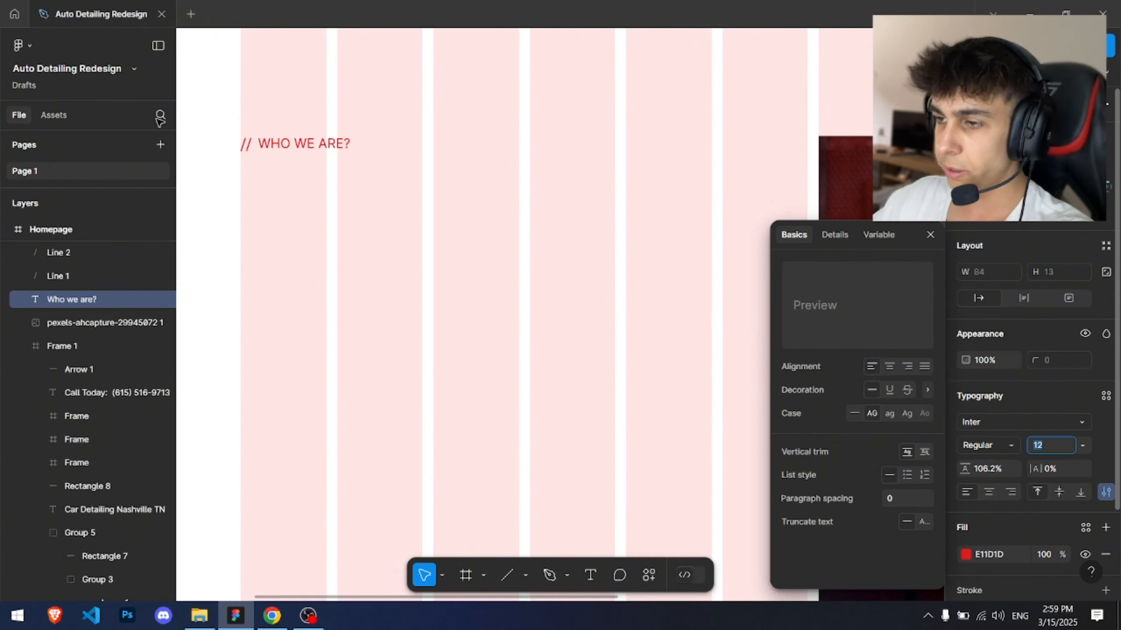
key(Escape)
Step: Shrink the two slash lines to about 9 × 10 to match the smaller label
scroll(240, 125, up, 5)
scroll(395, 125, up, 5)
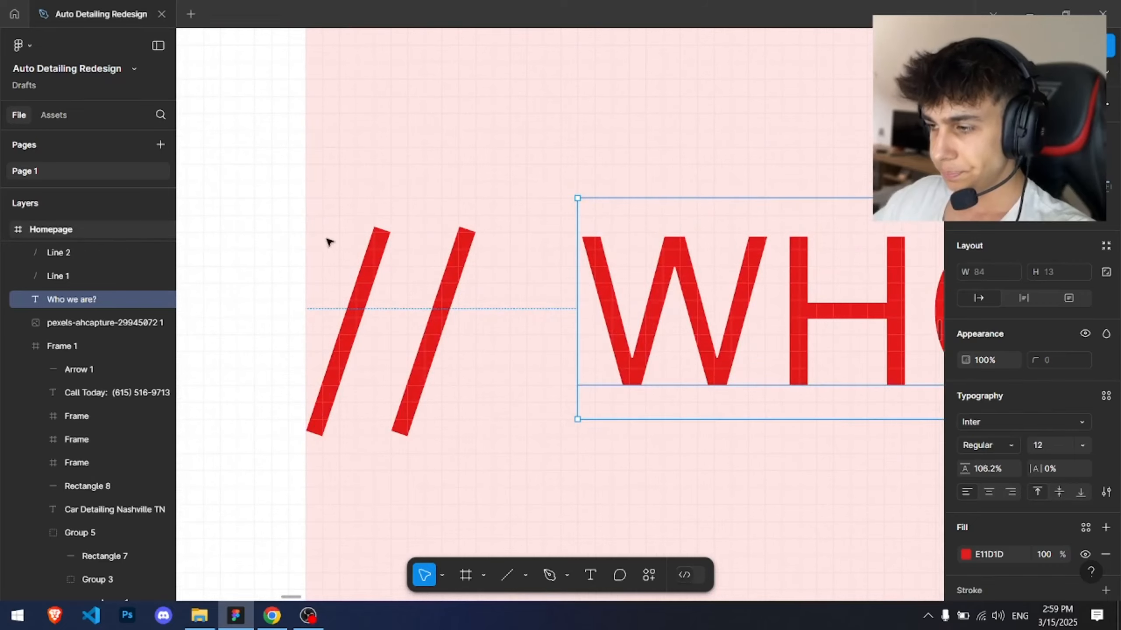
click(350, 318)
drag(283, 231, 381, 444)
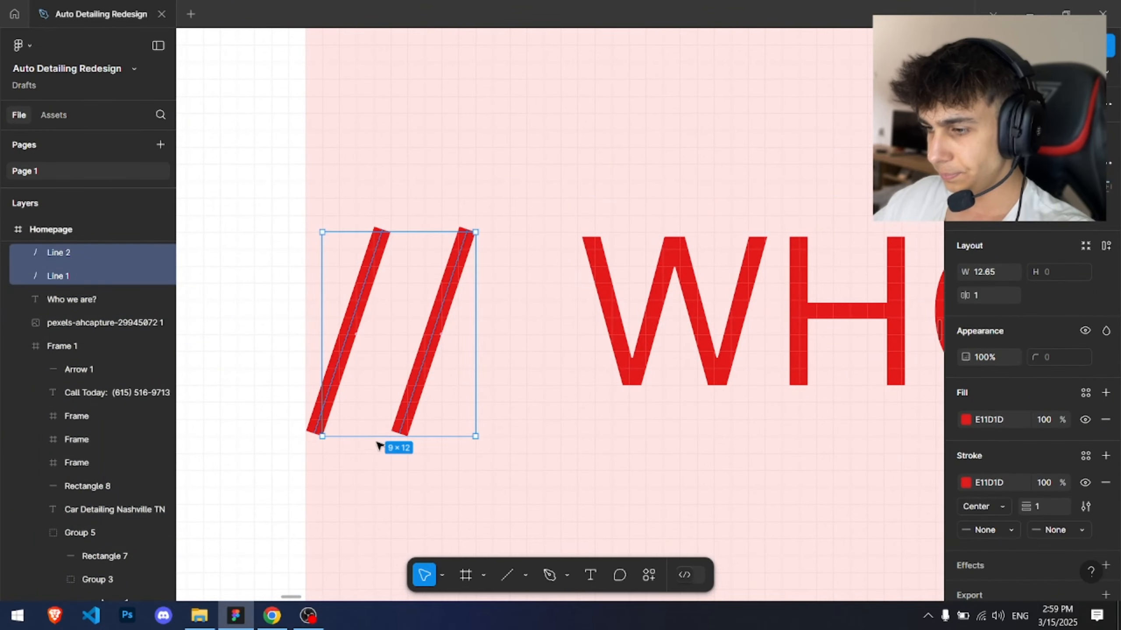
click(381, 444)
click(405, 418)
shift+click(313, 408)
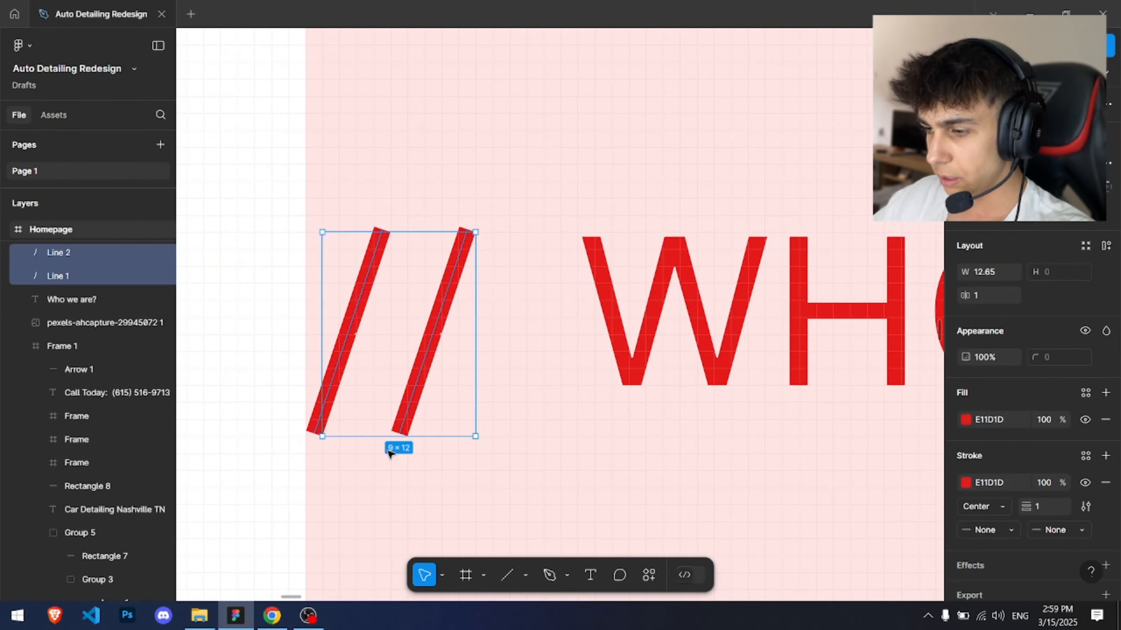
drag(393, 437, 394, 407)
scroll(452, 304, up, 3)
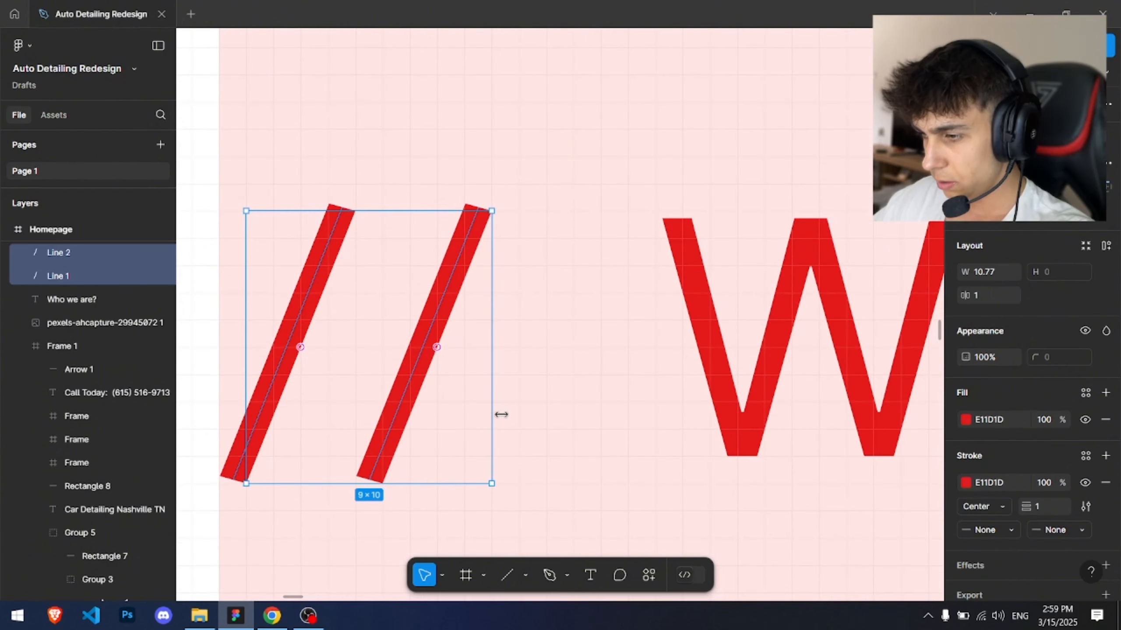
drag(501, 415, 441, 403)
click(385, 479)
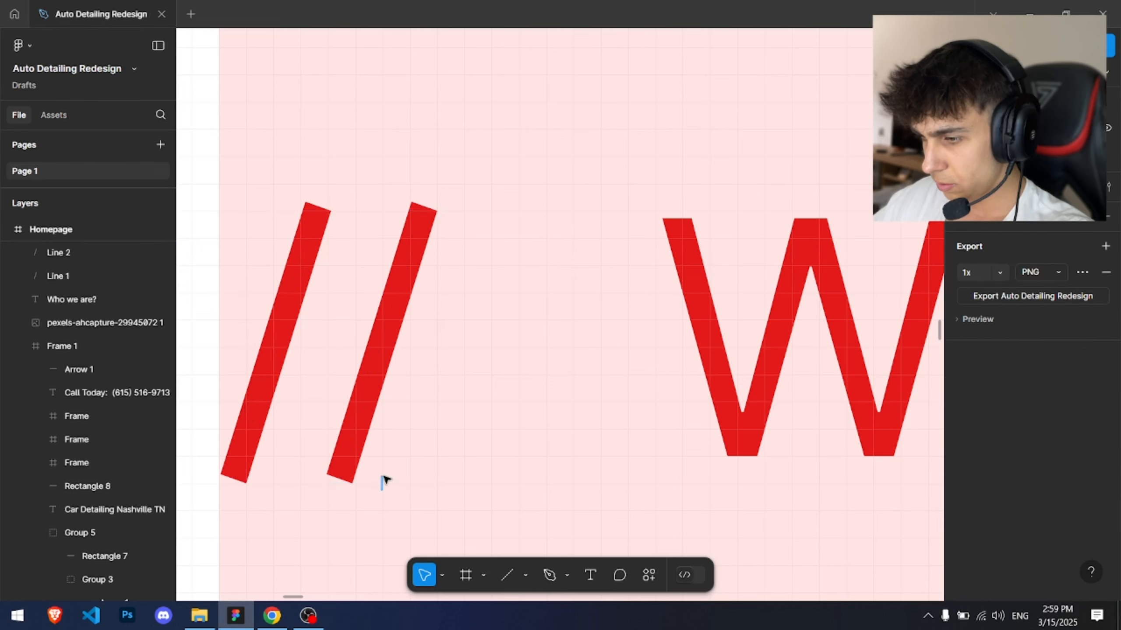
Step: Undo the last change and adjust the position and size of the two slash lines beside the label
key(ctrl+z)
drag(386, 482, 388, 462)
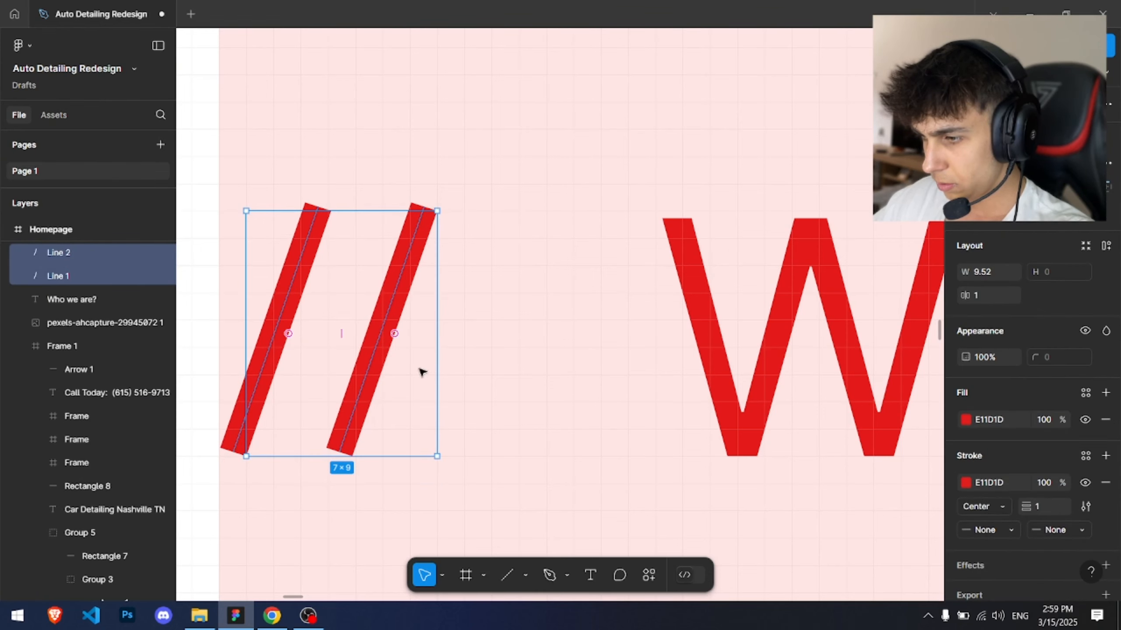
drag(426, 357, 410, 357)
scroll(458, 346, down, 3)
drag(663, 328, 598, 335)
scroll(410, 319, up, 1)
drag(432, 325, 451, 326)
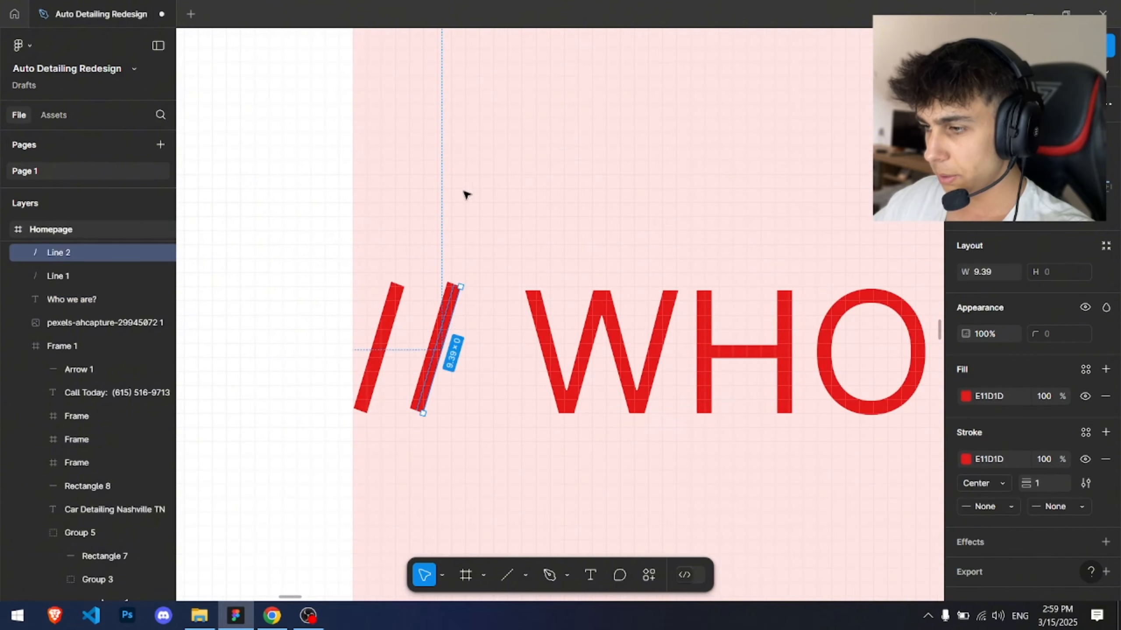
click(486, 153)
scroll(490, 147, down, 4)
scroll(507, 140, down, 5)
drag(540, 145, 408, 230)
scroll(410, 230, down, 3)
drag(520, 248, 448, 258)
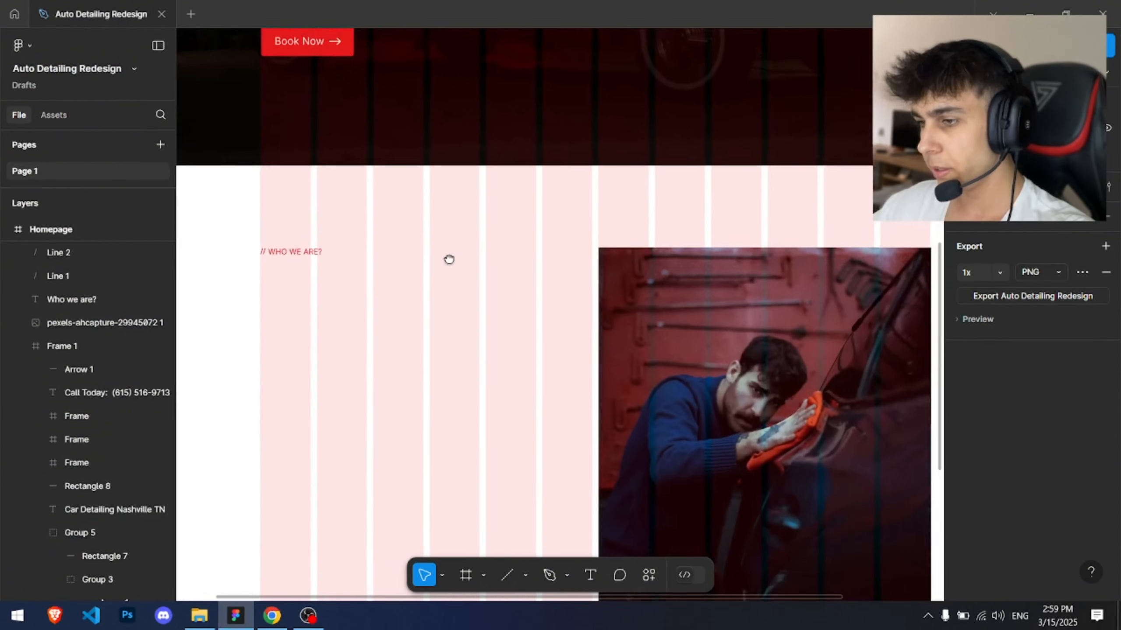
scroll(344, 227, up, 4)
scroll(349, 225, up, 2)
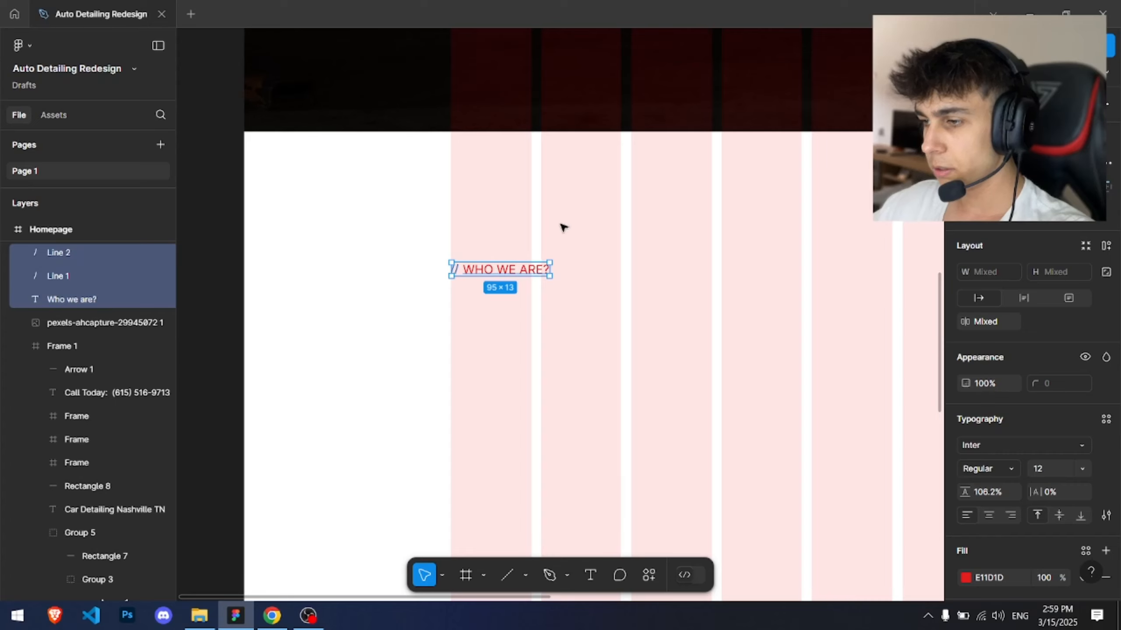
Step: Start a new text box below the "WHO WE ARE?" label
click(562, 227)
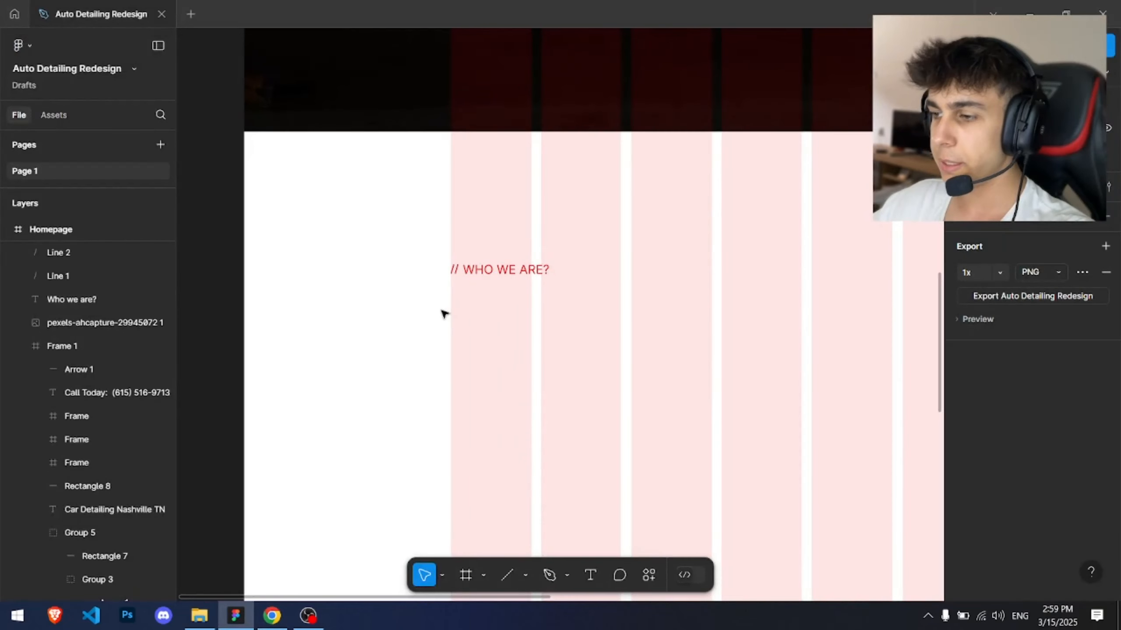
key(t)
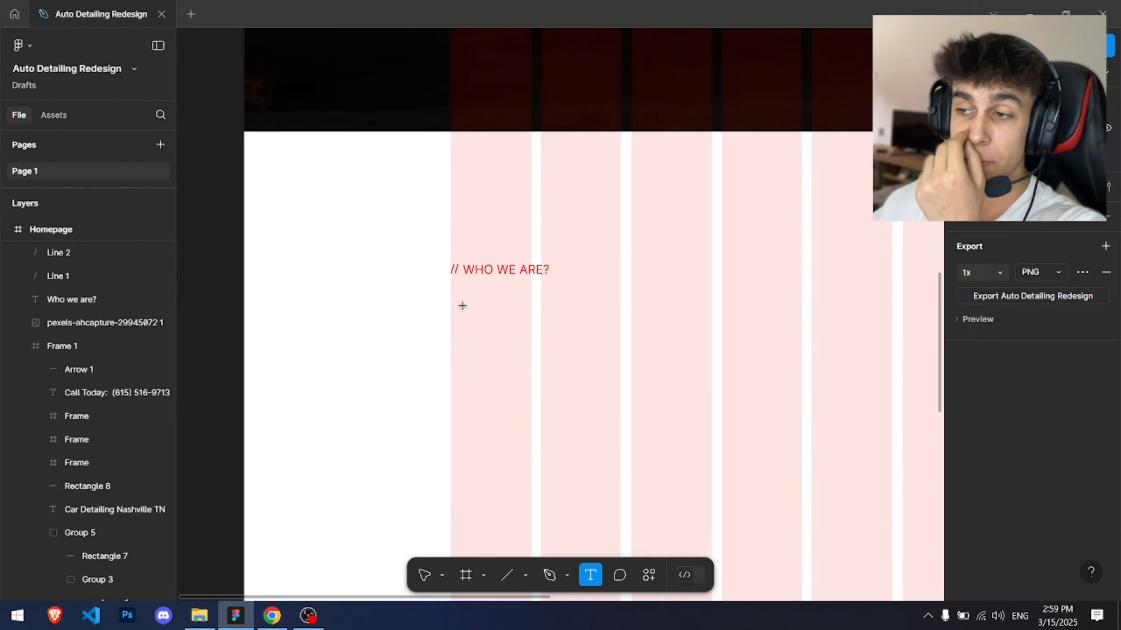
click(497, 287)
Step: Review the about sections of the reference template tabs in the browser, then return to Figma
key(alt+Tab)
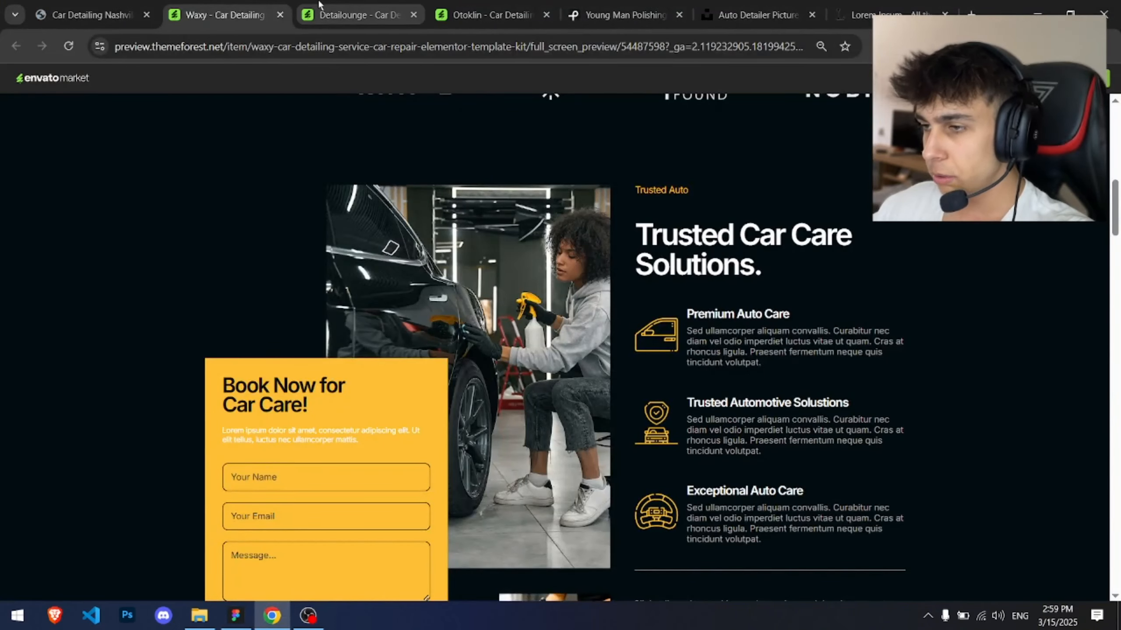
click(148, 4)
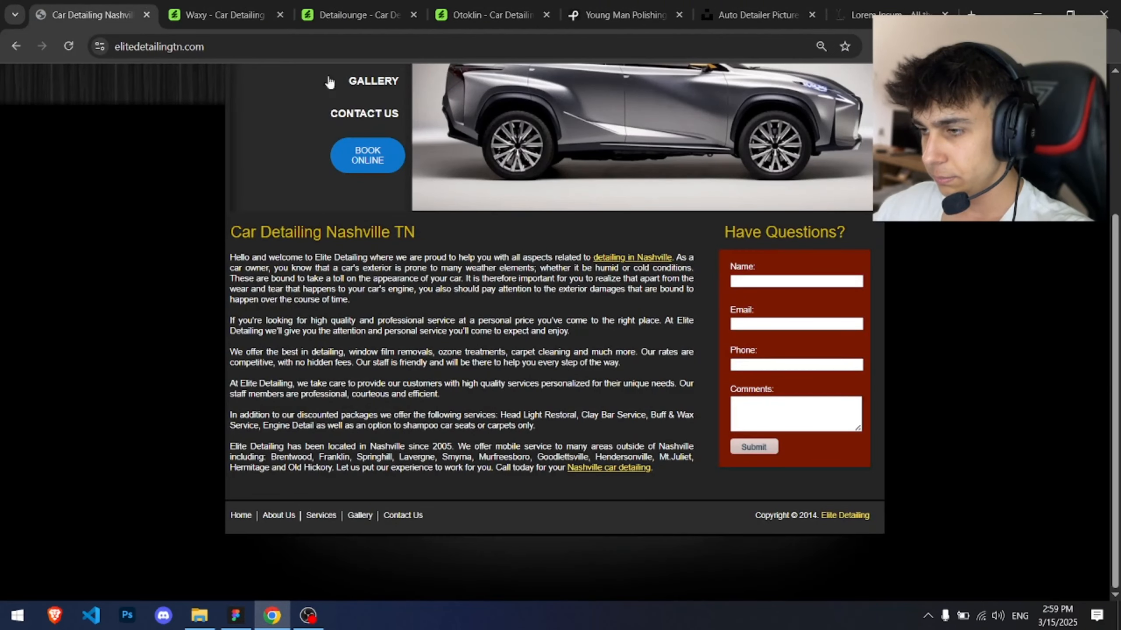
click(340, 6)
click(445, 5)
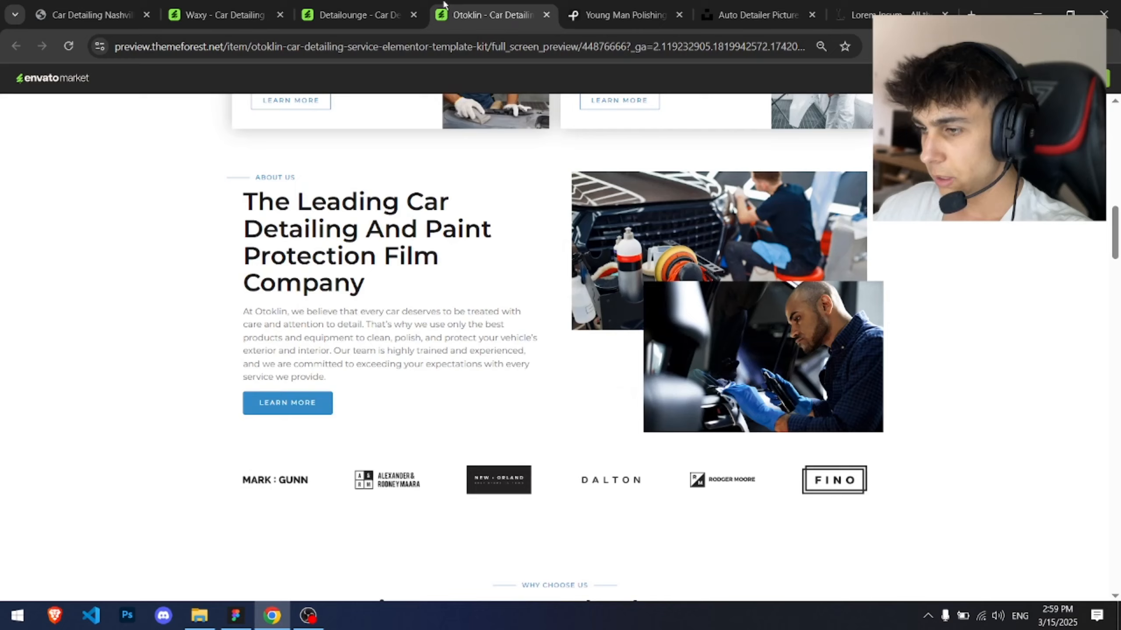
click(601, 5)
click(336, 6)
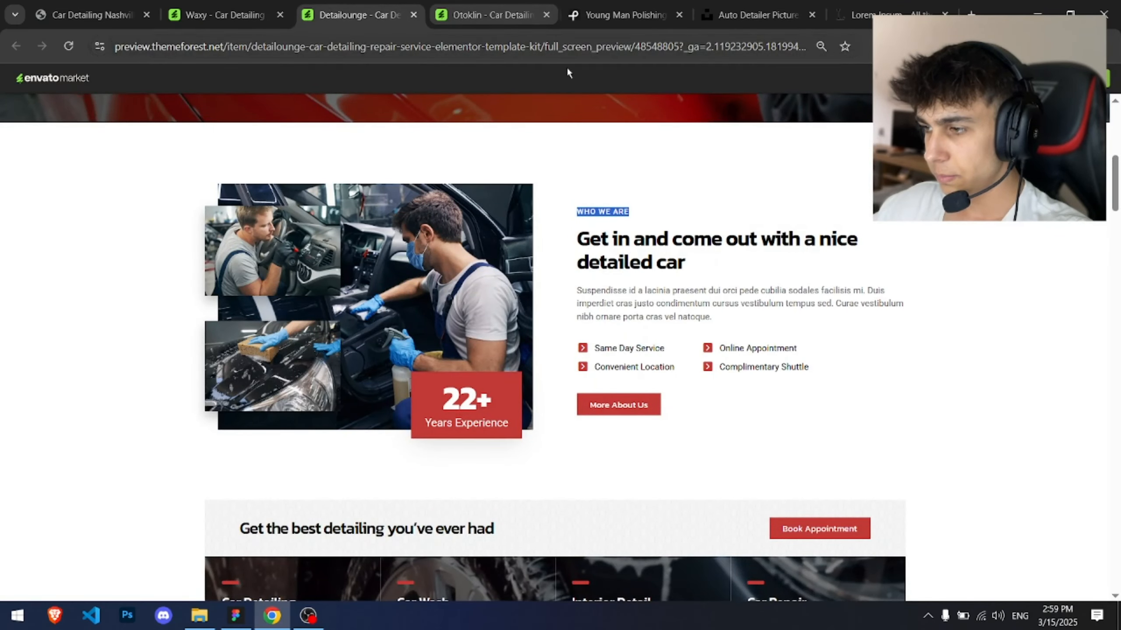
click(198, 5)
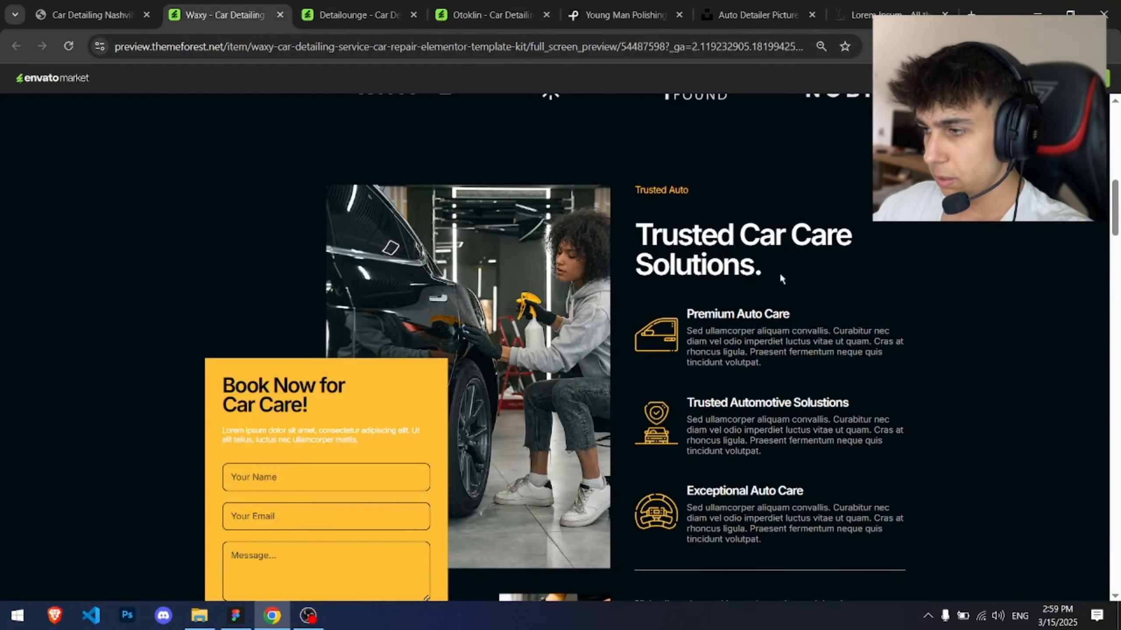
click(357, 15)
click(499, 24)
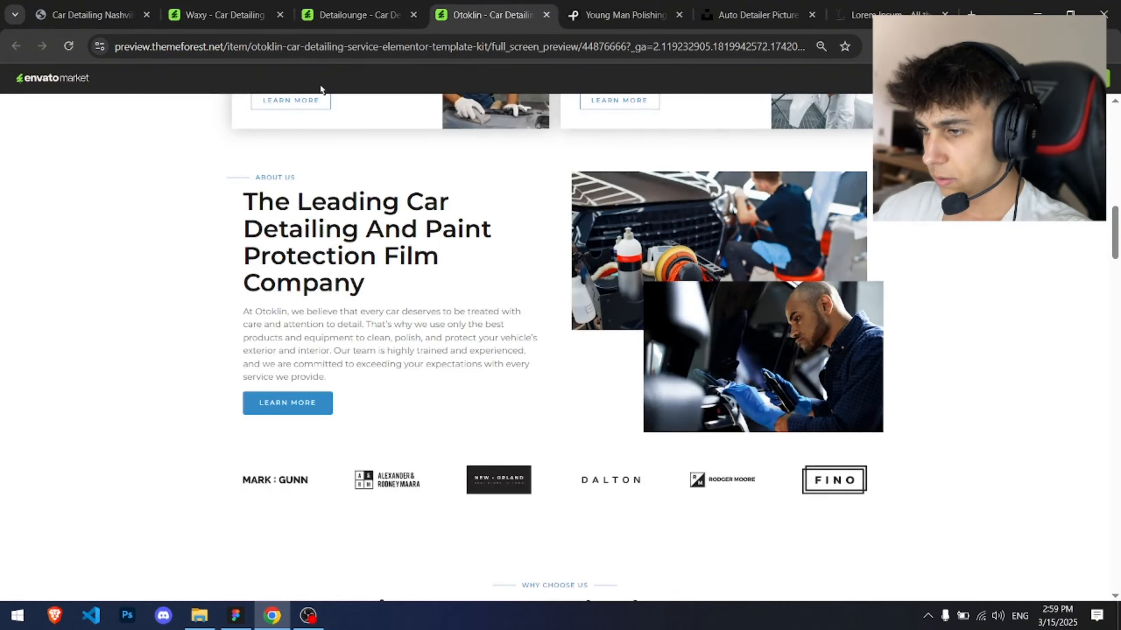
click(236, 615)
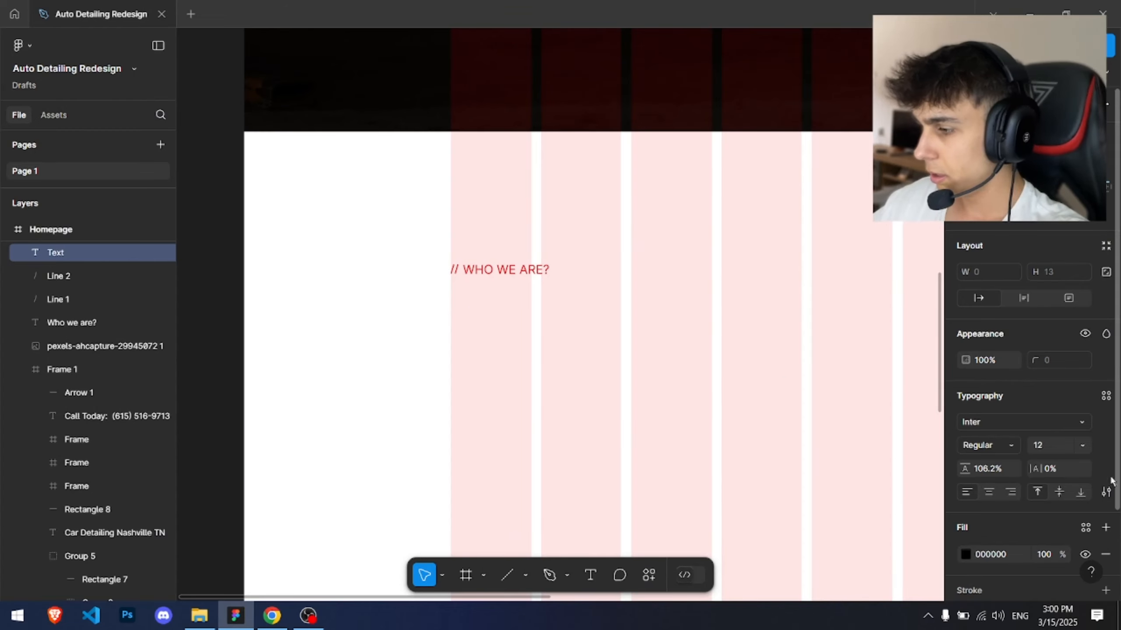
Step: Enter the heading text "Learn More About Us And Our Detailing Services" in the new text box
click(1106, 491)
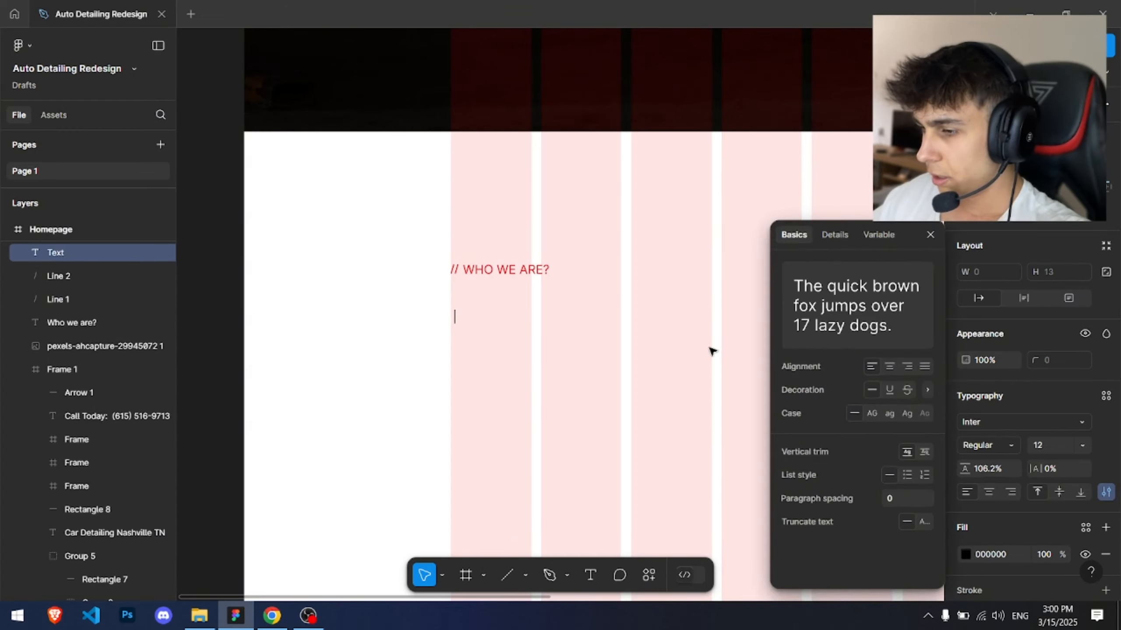
text(L)
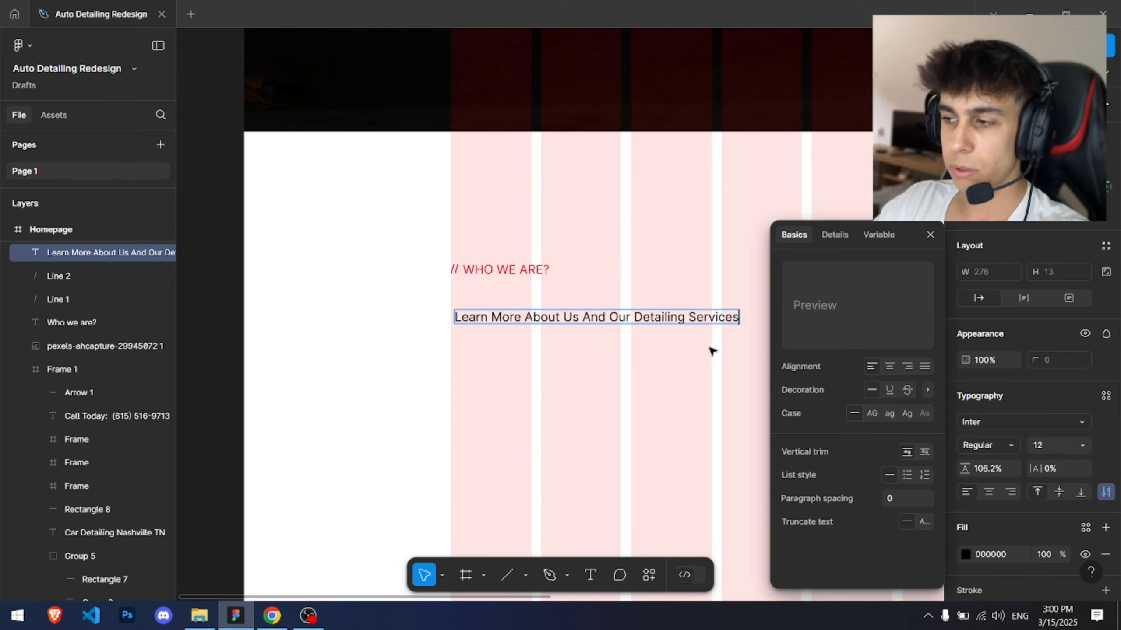
key(Escape)
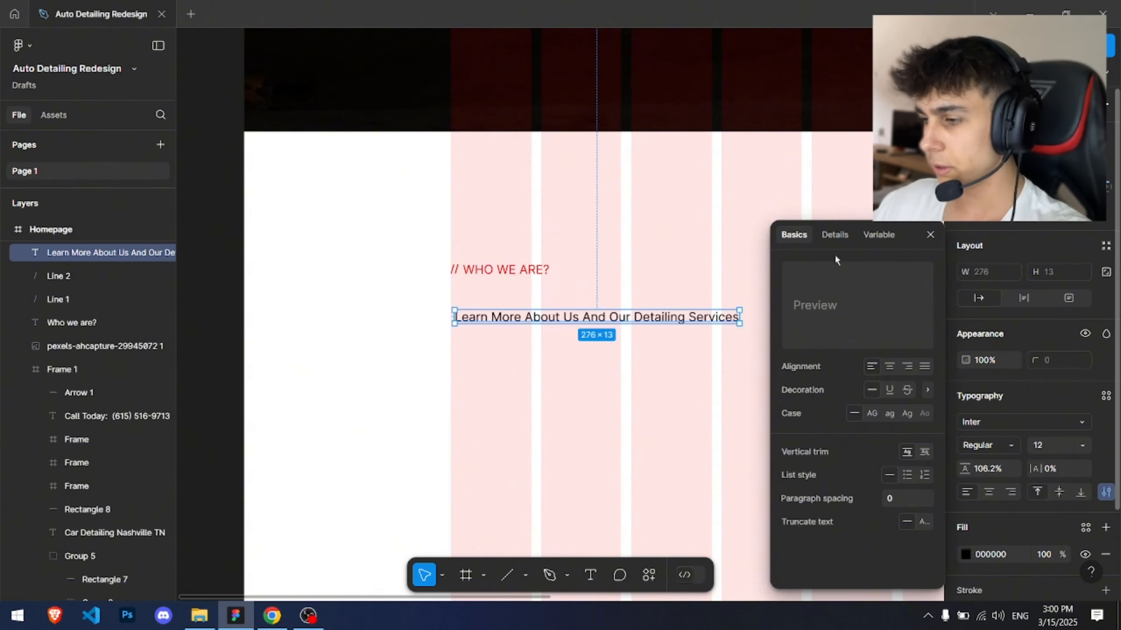
Step: Set the heading's font size to 32 and narrow it to about 445 px wide so it wraps
click(928, 236)
scroll(660, 157, right, 4)
scroll(660, 158, down, 2)
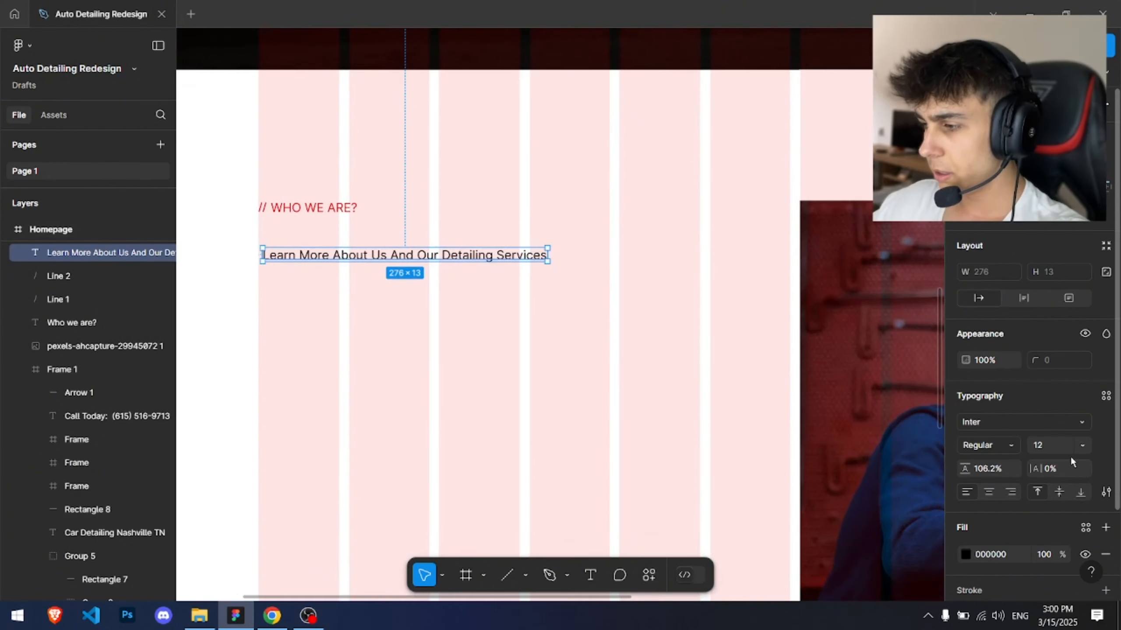
text(48)
key(Return)
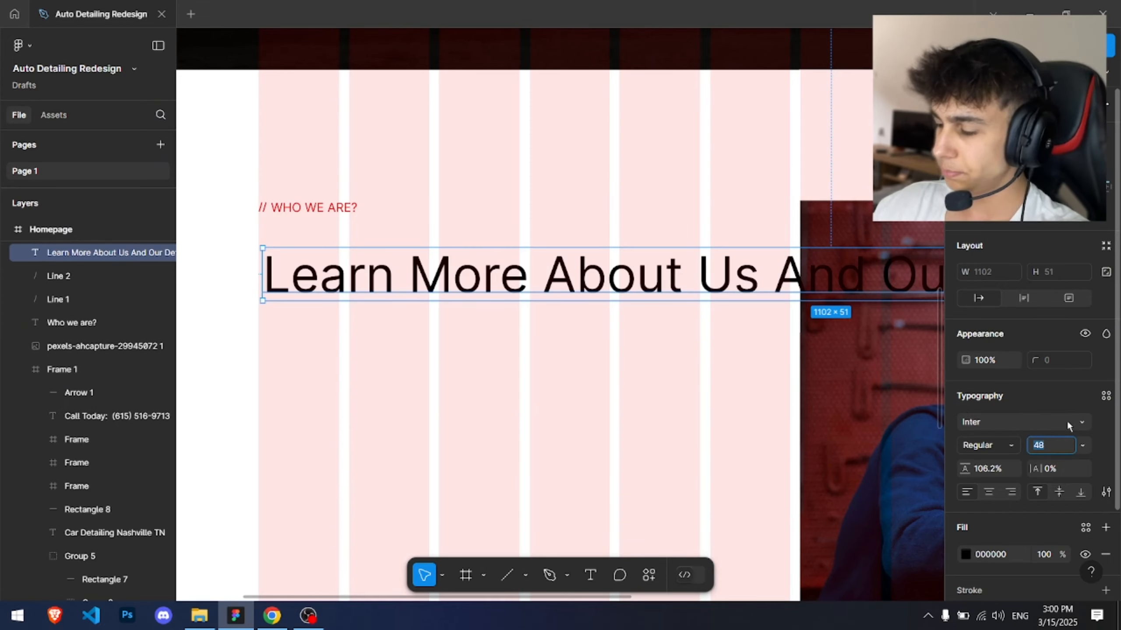
text(40)
key(Return)
scroll(745, 240, down, 5)
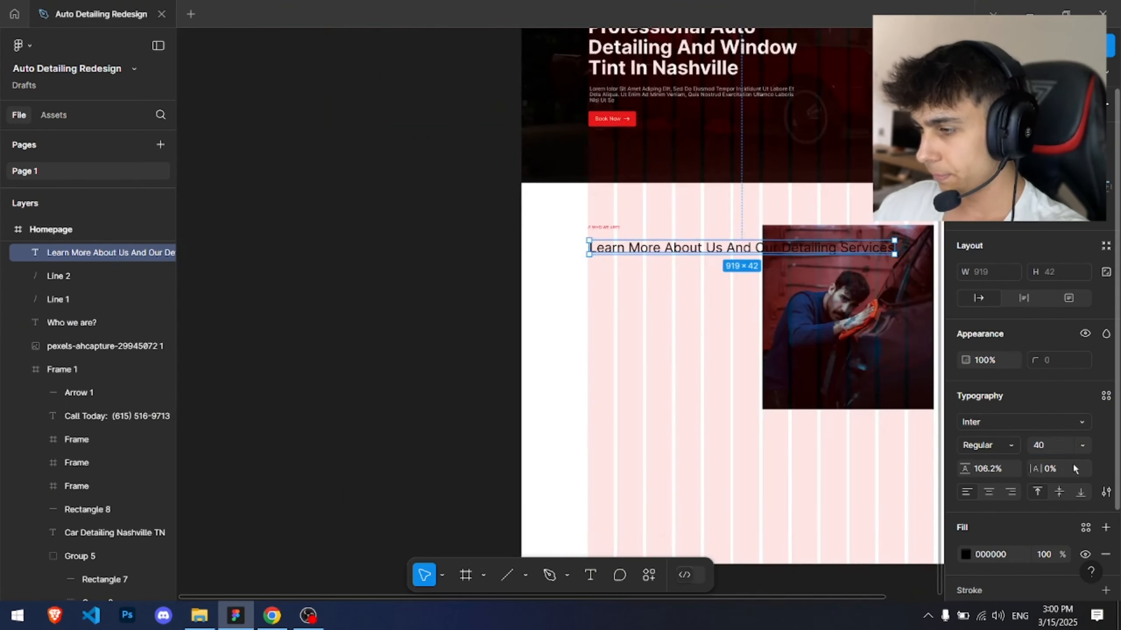
text(32)
key(Return)
scroll(765, 295, up, 5)
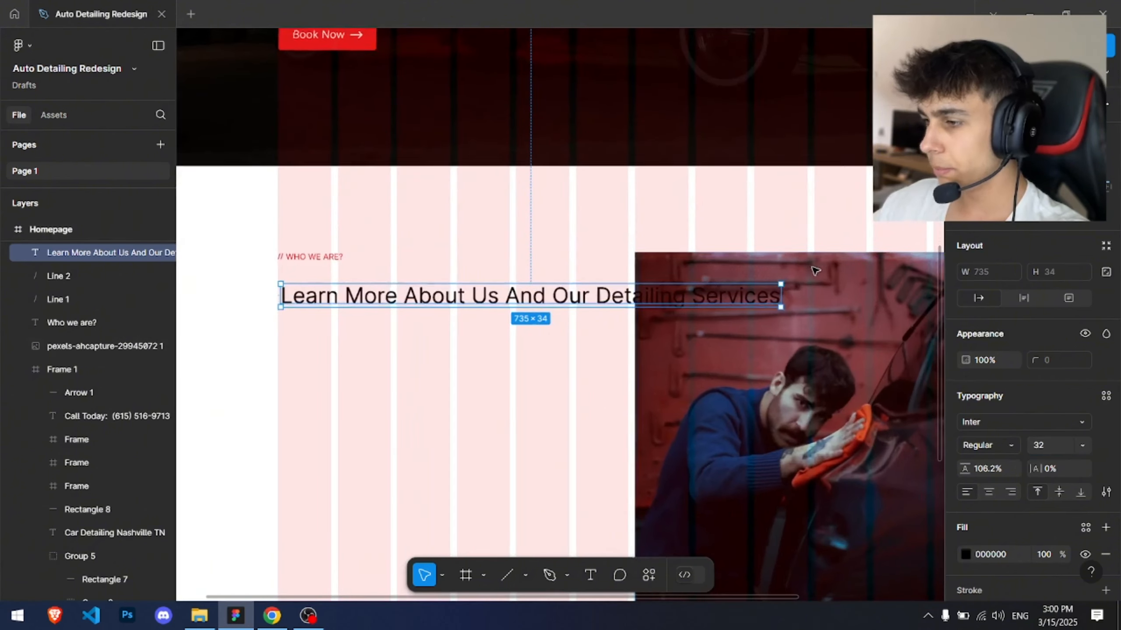
drag(765, 295, 583, 299)
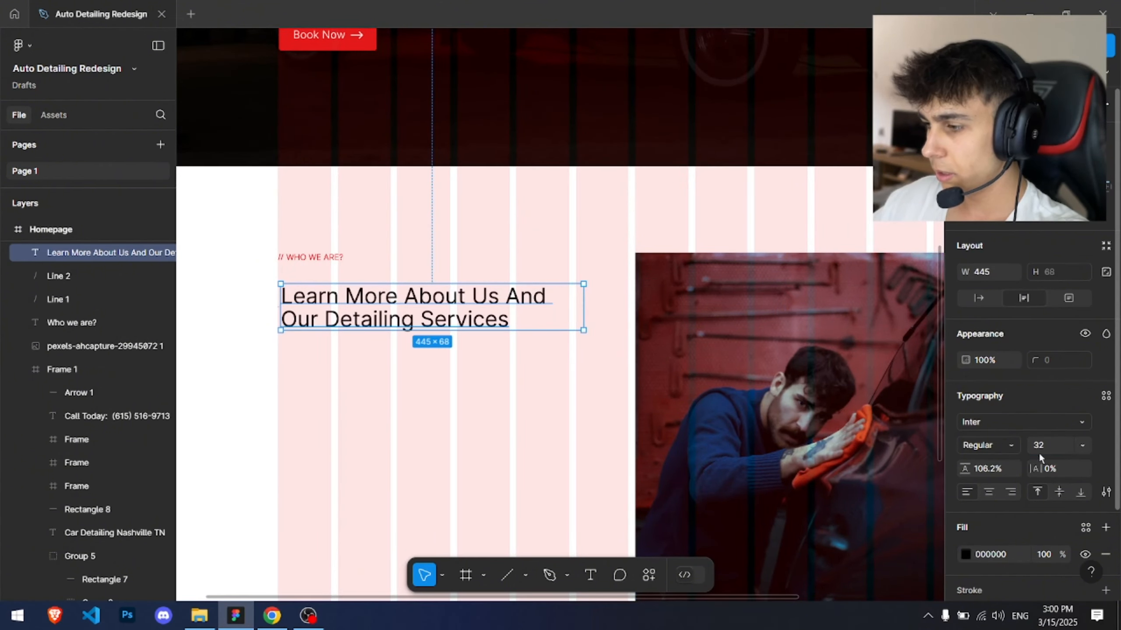
Step: Make the heading Bold with a 135% line height
click(993, 445)
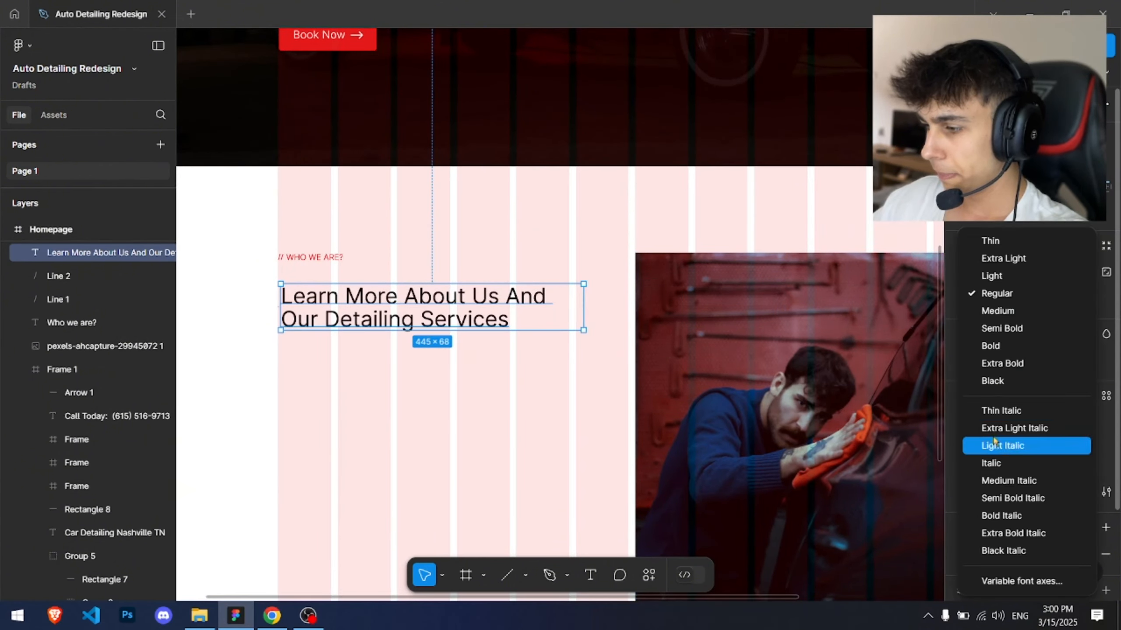
click(993, 346)
scroll(483, 275, up, 5)
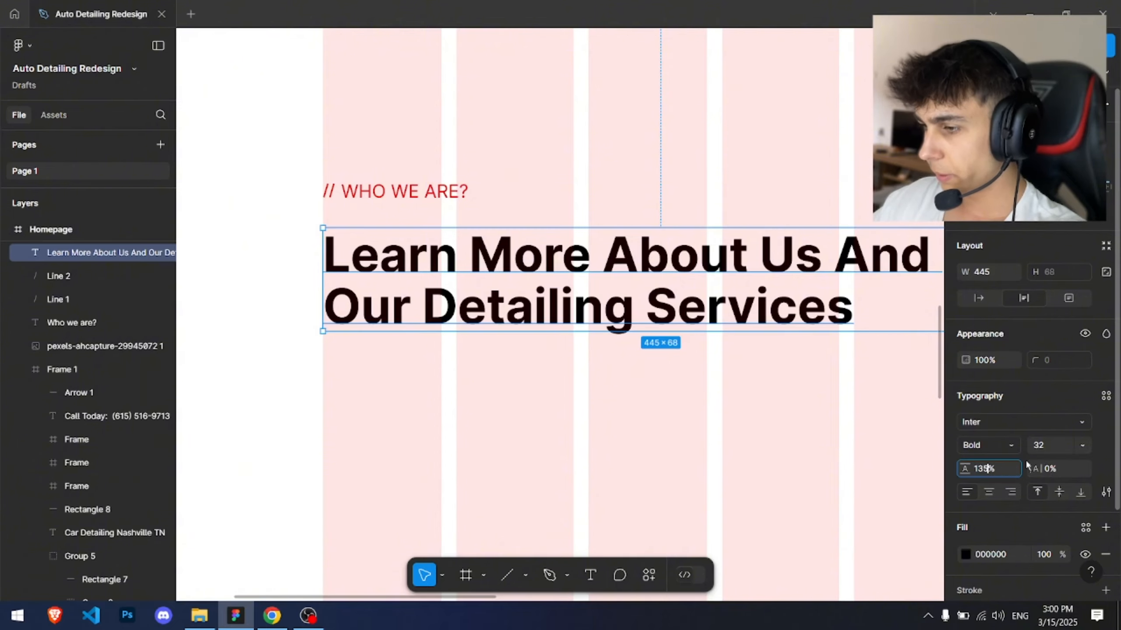
key(Return)
key(Escape)
Step: Select the label, slashes and heading together and nudge them down 3 px
scroll(561, 292, down, 7)
drag(620, 274, 419, 176)
scroll(335, 172, up, 5)
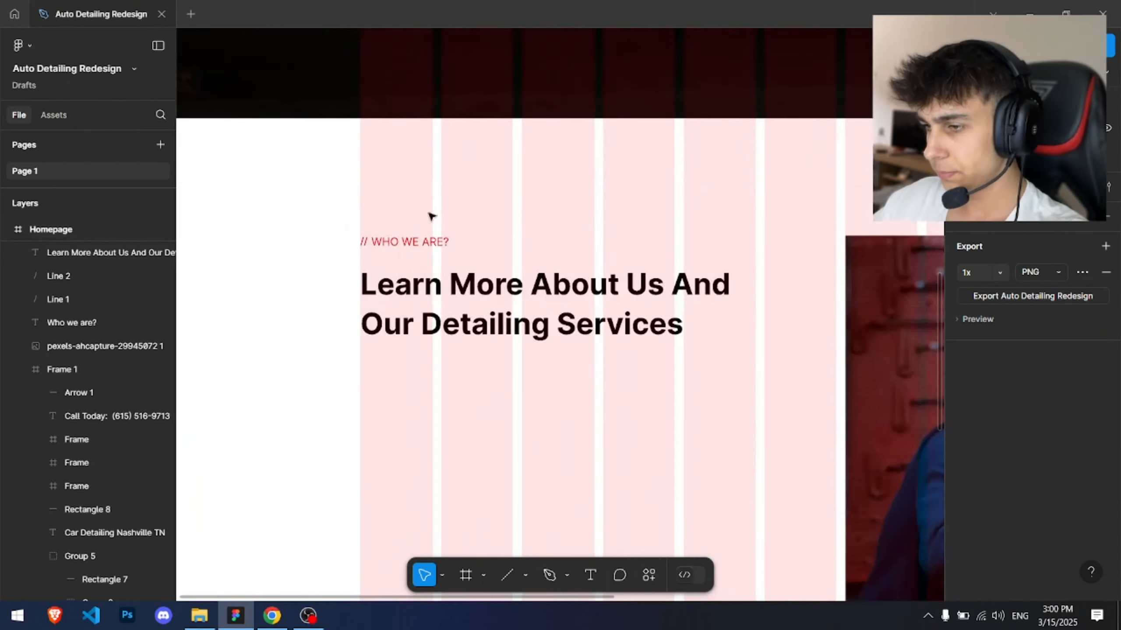
drag(453, 261, 343, 178)
click(380, 220)
scroll(381, 220, down, 5)
drag(478, 210, 521, 231)
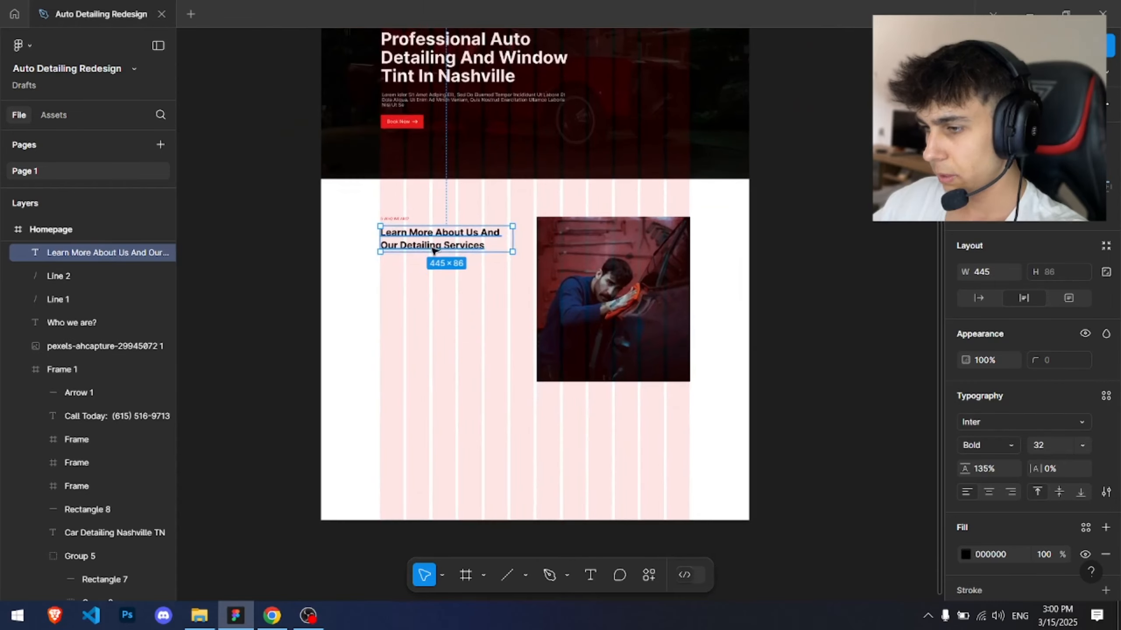
scroll(433, 250, up, 5)
scroll(270, 146, down, 2)
drag(270, 145, 430, 238)
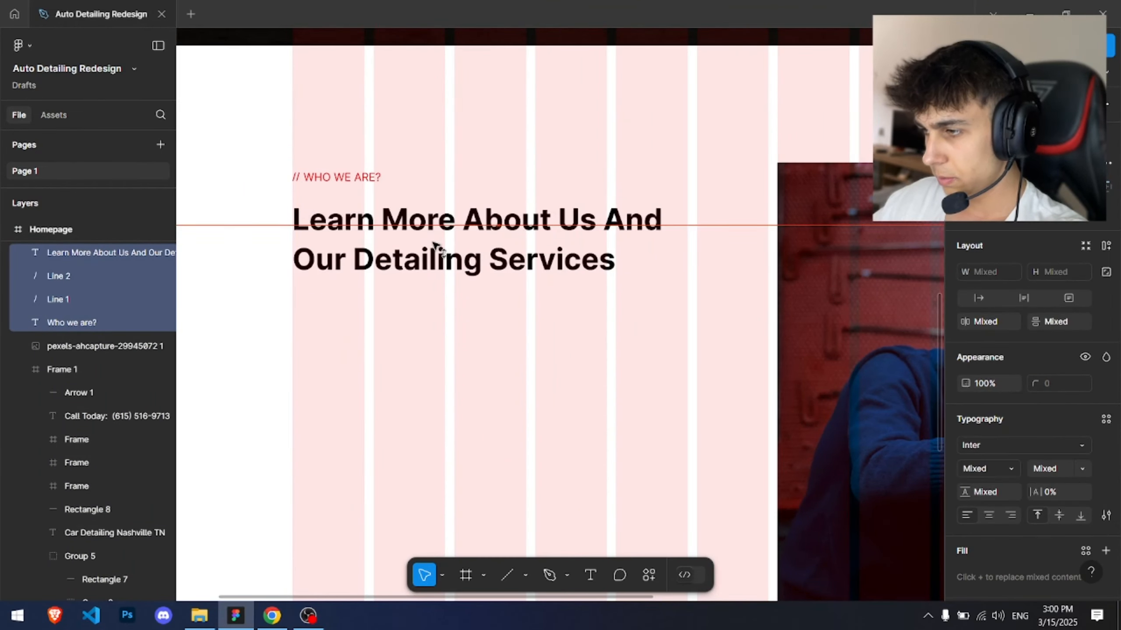
key(Down)
key(Down)
key(Down)
key(Down)
Step: Nudge the heading up 10 px to tighten the gap below the label
click(440, 155)
scroll(440, 156, down, 4)
drag(445, 142, 470, 174)
scroll(355, 201, up, 5)
scroll(375, 210, up, 3)
click(481, 260)
key(shift+Up)
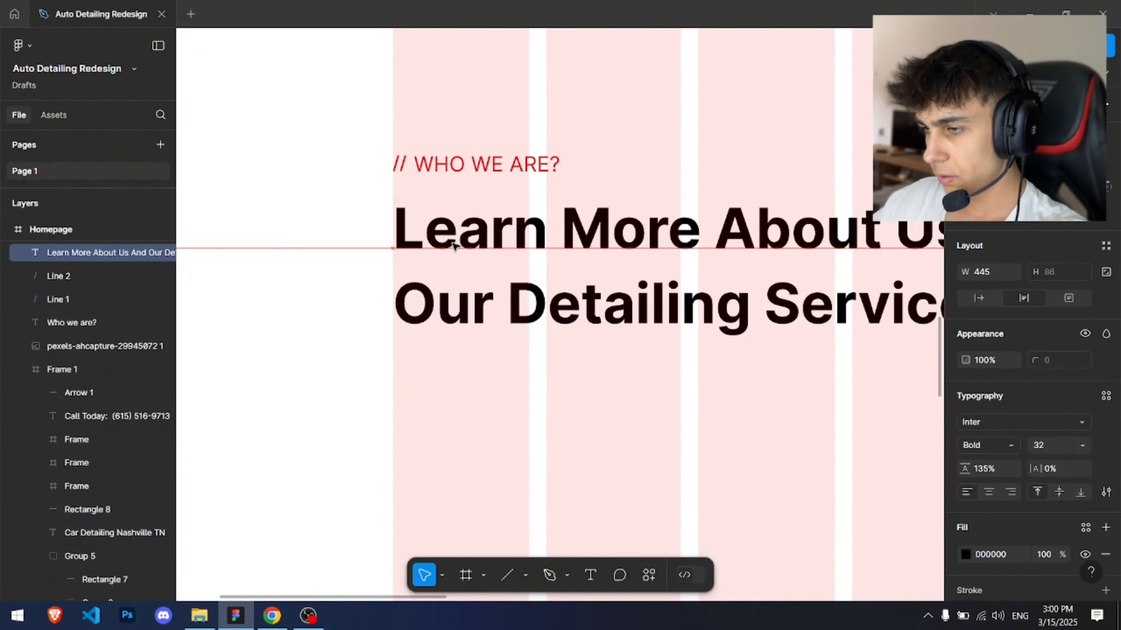
Step: Copy the standard Lorem Ipsum passage from lipsum.com in the browser
click(561, 362)
scroll(561, 361, down, 3)
drag(560, 361, 522, 108)
key(alt+Tab)
click(875, 6)
scroll(497, 179, down, 15)
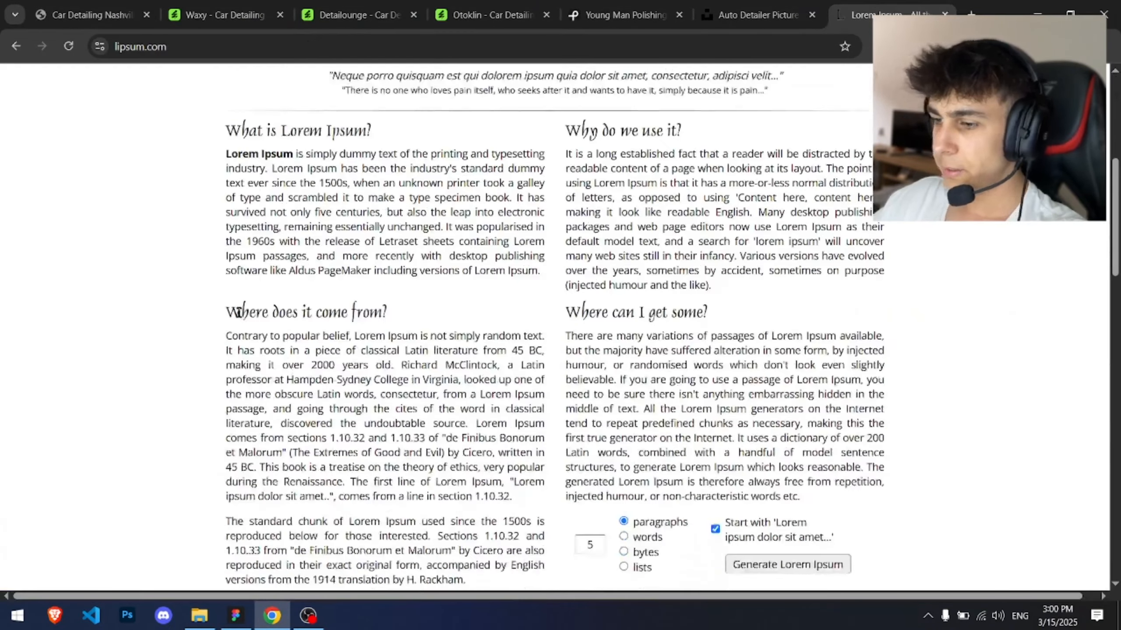
drag(226, 432, 488, 462)
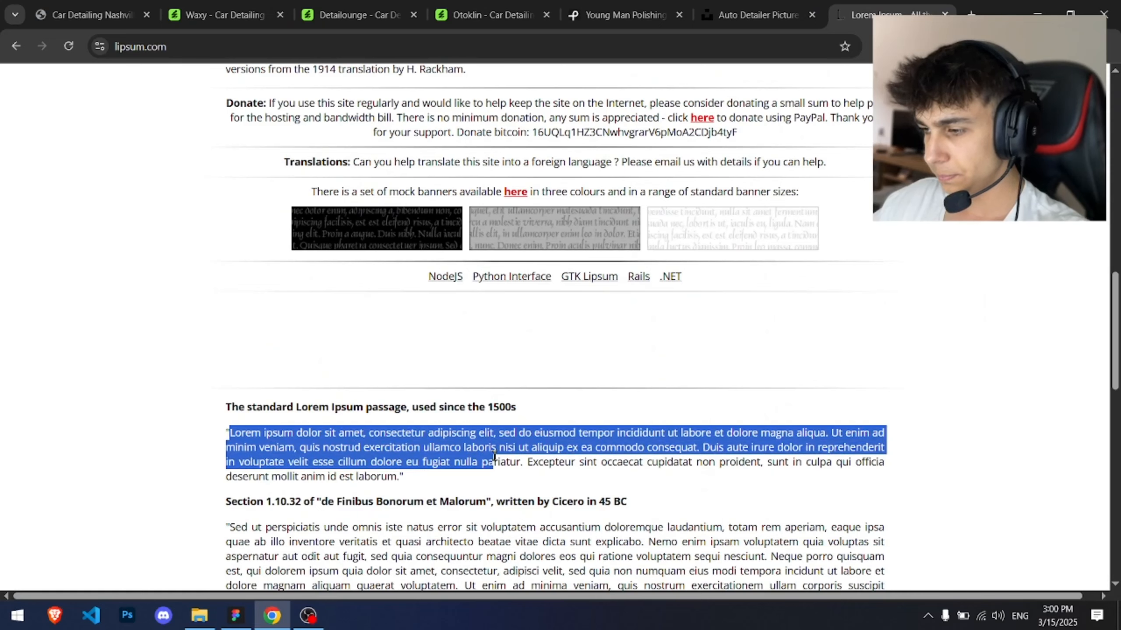
Step: Paste the Lorem Ipsum text as a new text box below the heading
key(alt+Tab)
key(t)
click(374, 230)
key(ctrl+v)
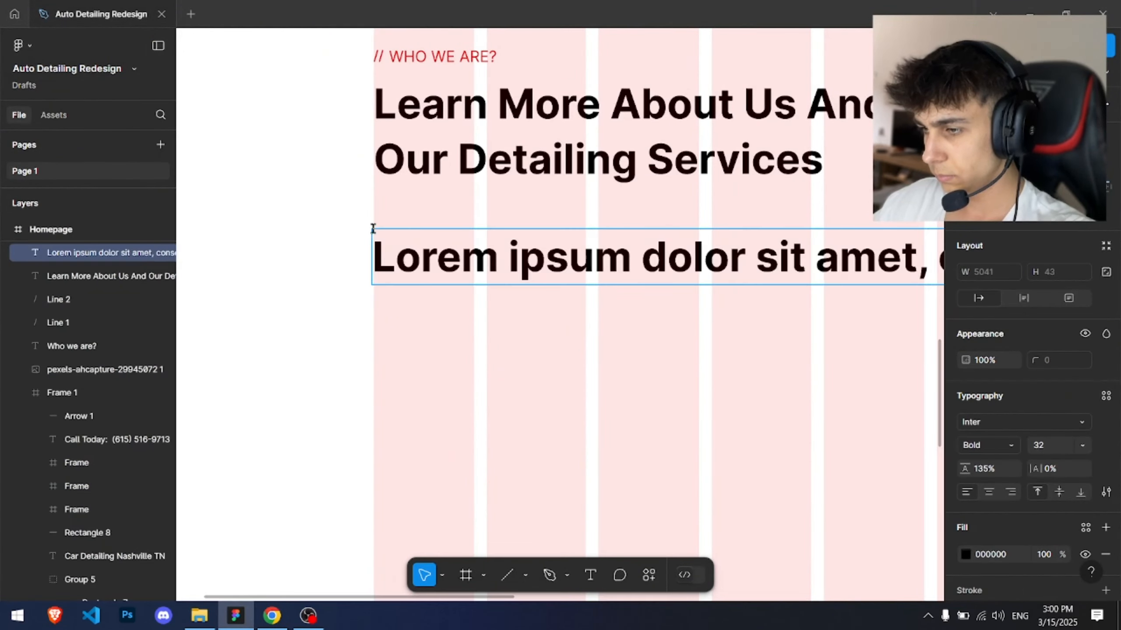
key(Escape)
Step: Set the paragraph's font size to 17 and narrow it to about 446 px wide
scroll(522, 331, down, 6)
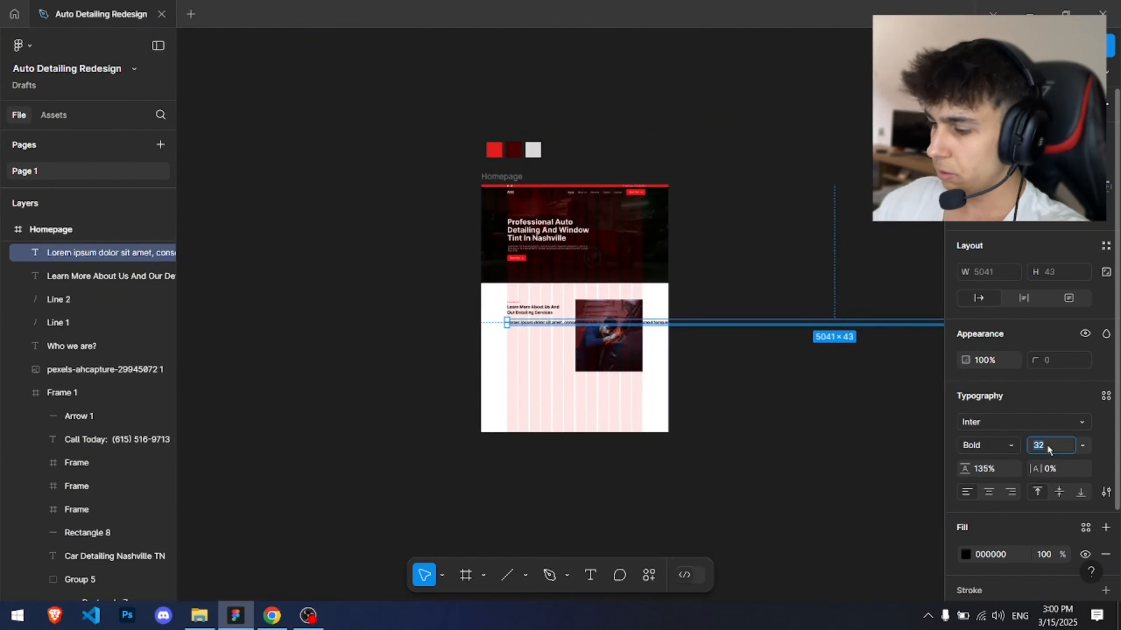
text(17)
key(Return)
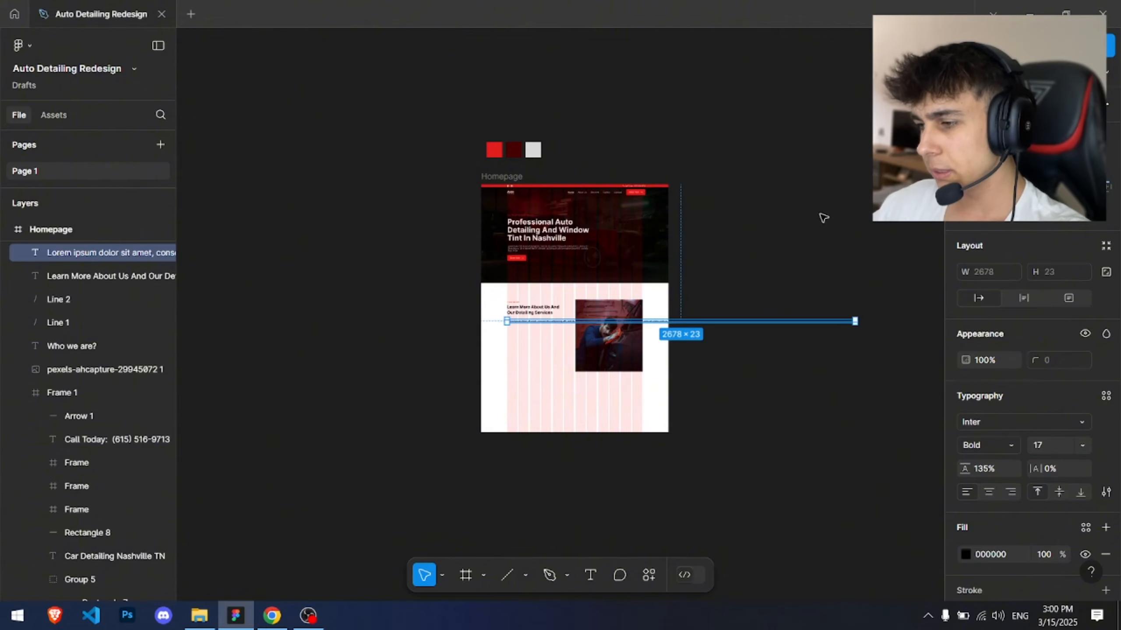
scroll(838, 239, up, 1)
drag(860, 324, 553, 325)
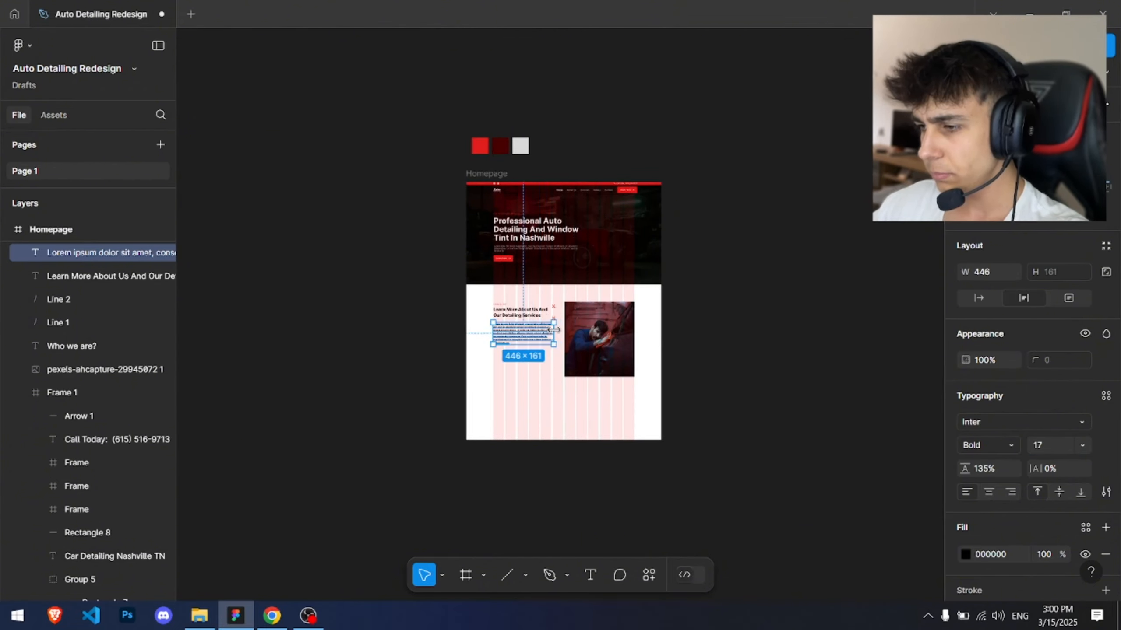
Step: Reposition the paragraph beneath the heading and resize it to about 475 px wide
scroll(566, 376, up, 5)
drag(570, 376, 602, 377)
click(525, 276)
drag(625, 265, 607, 192)
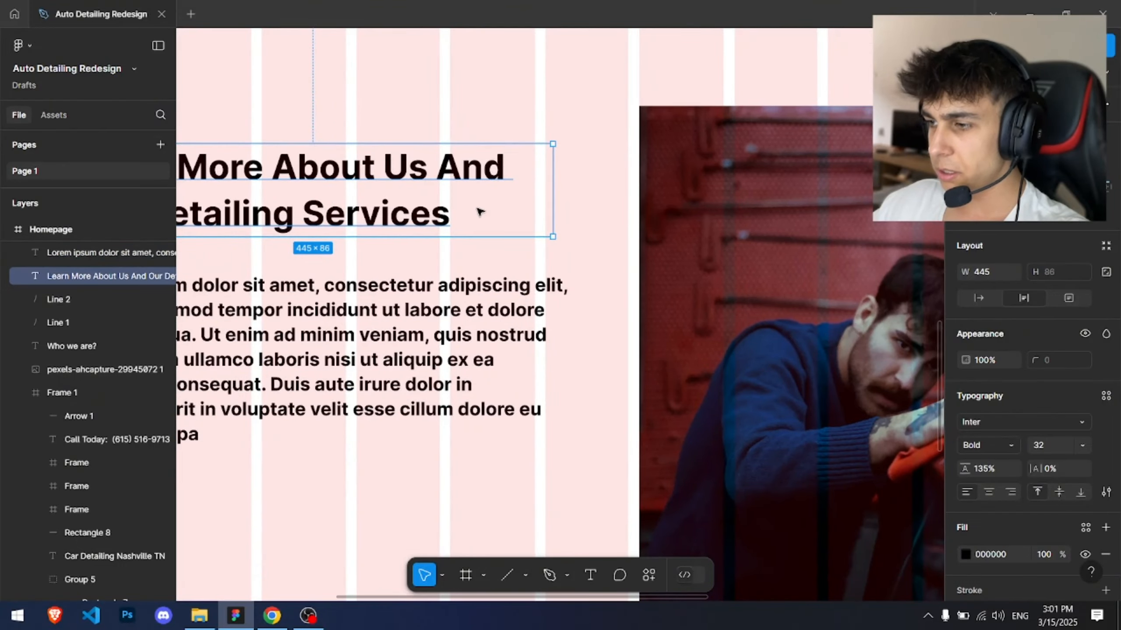
drag(503, 219, 725, 219)
scroll(478, 225, down, 5)
scroll(435, 226, up, 6)
click(503, 345)
drag(439, 322, 440, 306)
drag(598, 252, 303, 294)
Step: Set the paragraph's font weight to Regular
click(966, 448)
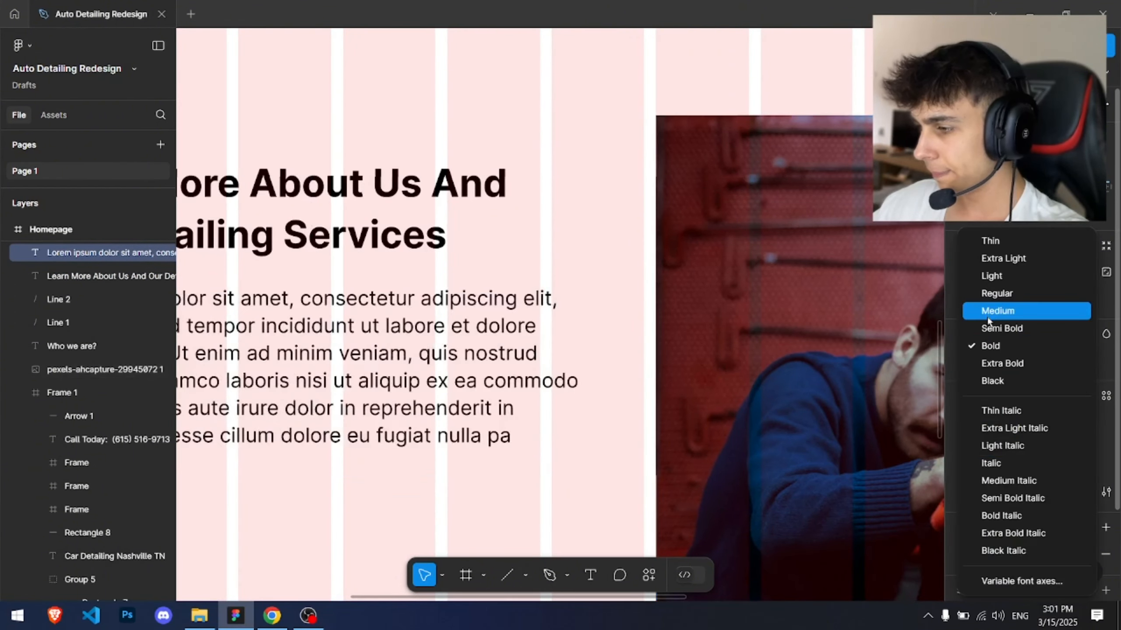
click(988, 293)
scroll(1043, 510, down, 2)
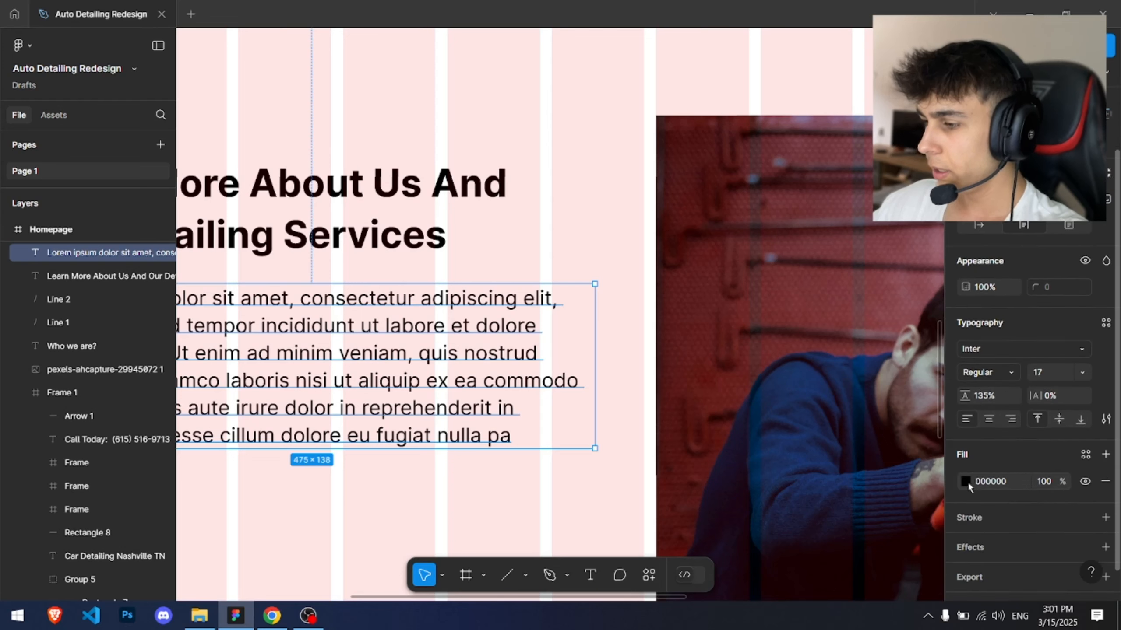
Step: Set the paragraph's fill opacity to 80%
click(1044, 481)
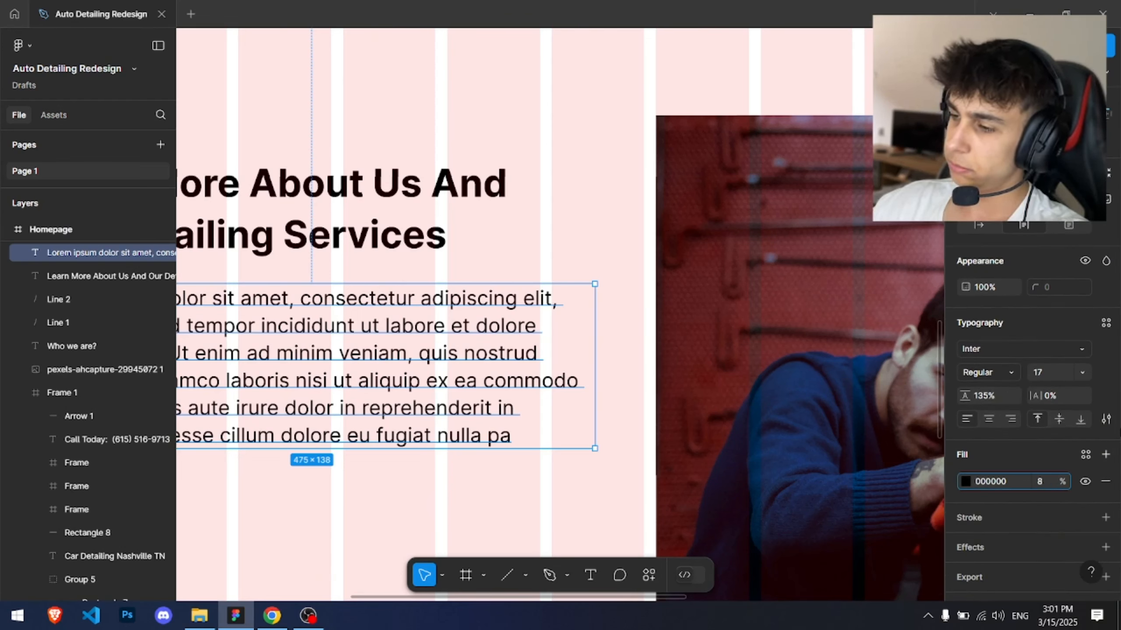
key(Return)
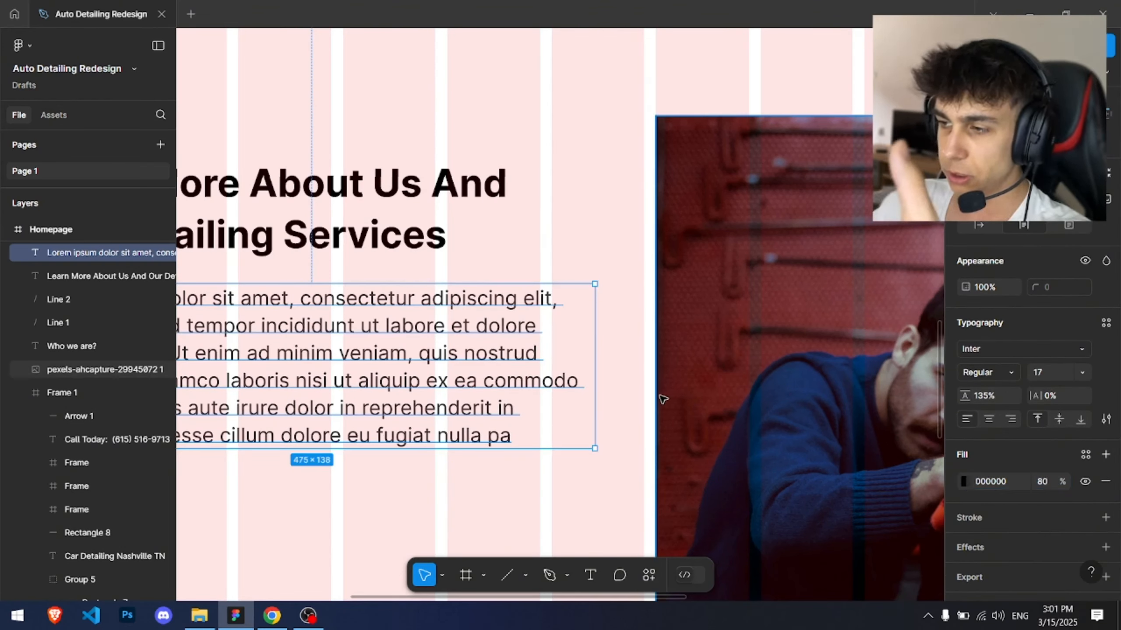
scroll(545, 264, down, 5)
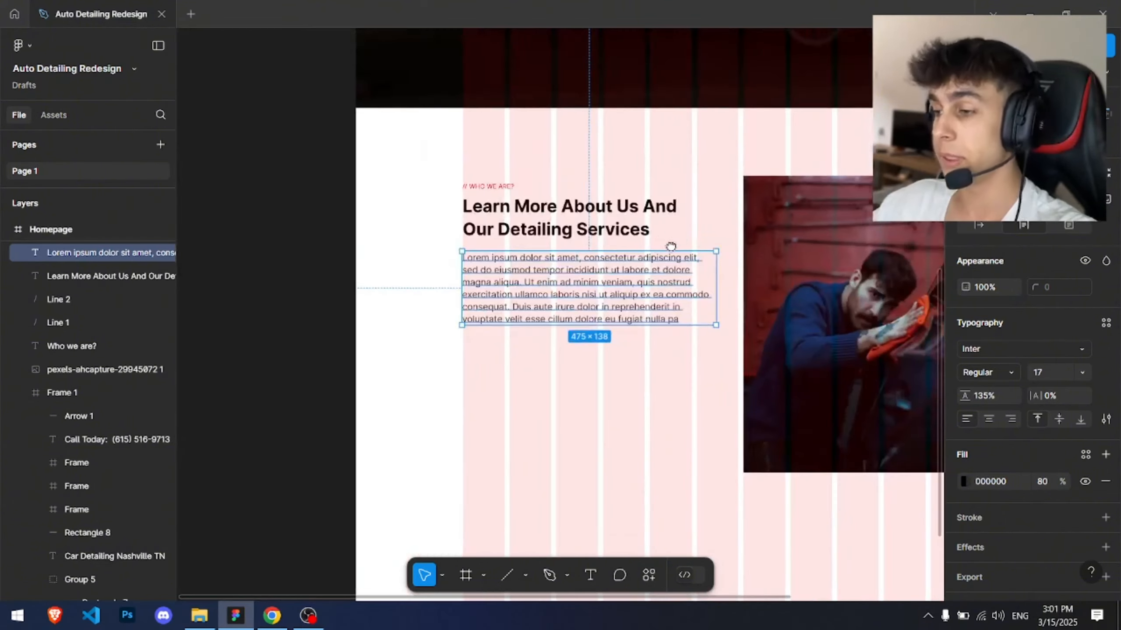
scroll(462, 283, up, 3)
Step: Draw a thin divider rectangle about 474 × 1 px beneath the heading
click(427, 241)
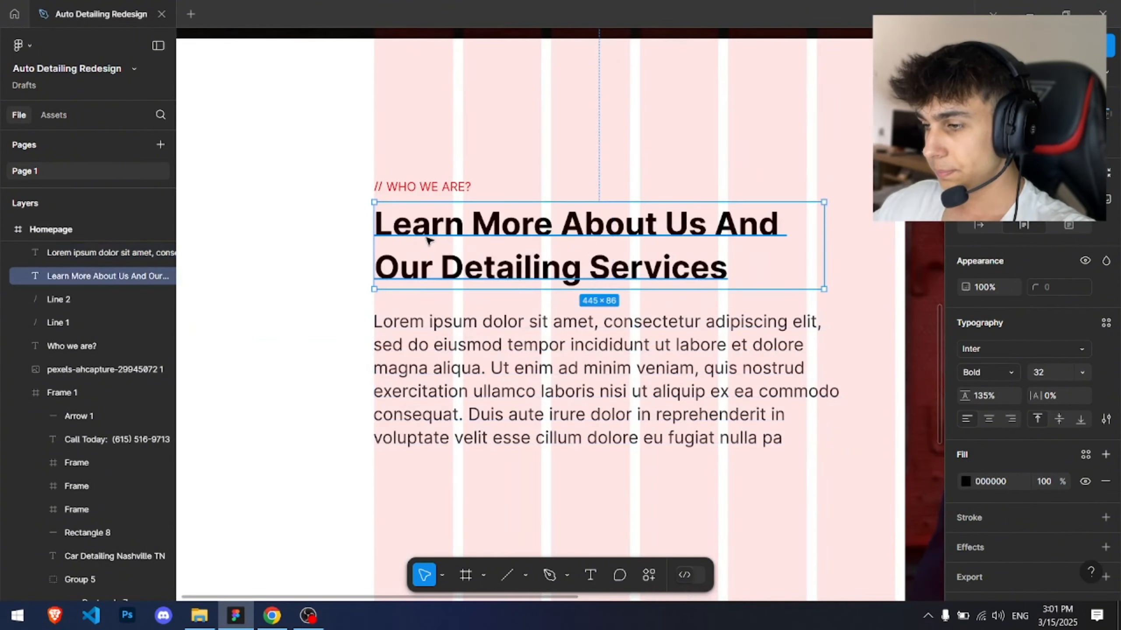
click(442, 334)
scroll(433, 333, up, 2)
shift+click(343, 261)
scroll(337, 263, up, 3)
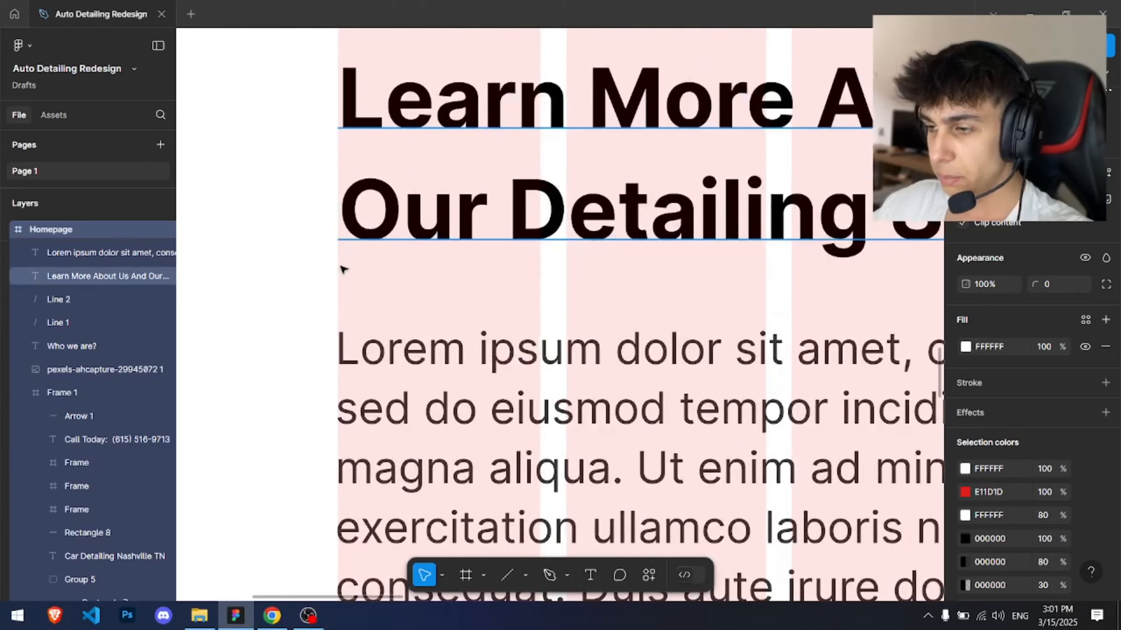
key(r)
drag(337, 268, 932, 290)
mouse_move(1111, 295)
mouse_down()
mouse_move(876, 307)
mouse_move(1116, 326)
mouse_move(1106, 327)
mouse_move(689, 286)
mouse_up()
scroll(876, 307, down, 4)
scroll(403, 285, up, 4)
drag(288, 258, 619, 258)
scroll(404, 211, up, 3)
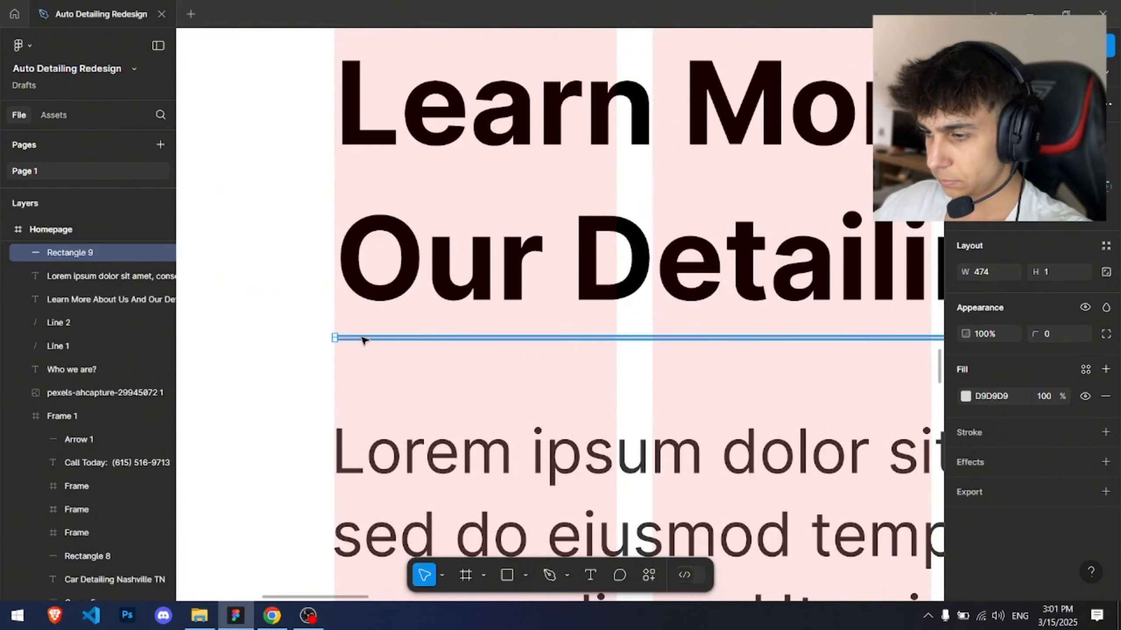
Step: Move the divider slightly lower and set its fill to 000000 at 11% opacity
drag(361, 339, 359, 361)
click(965, 397)
drag(794, 353, 728, 430)
drag(921, 448, 830, 448)
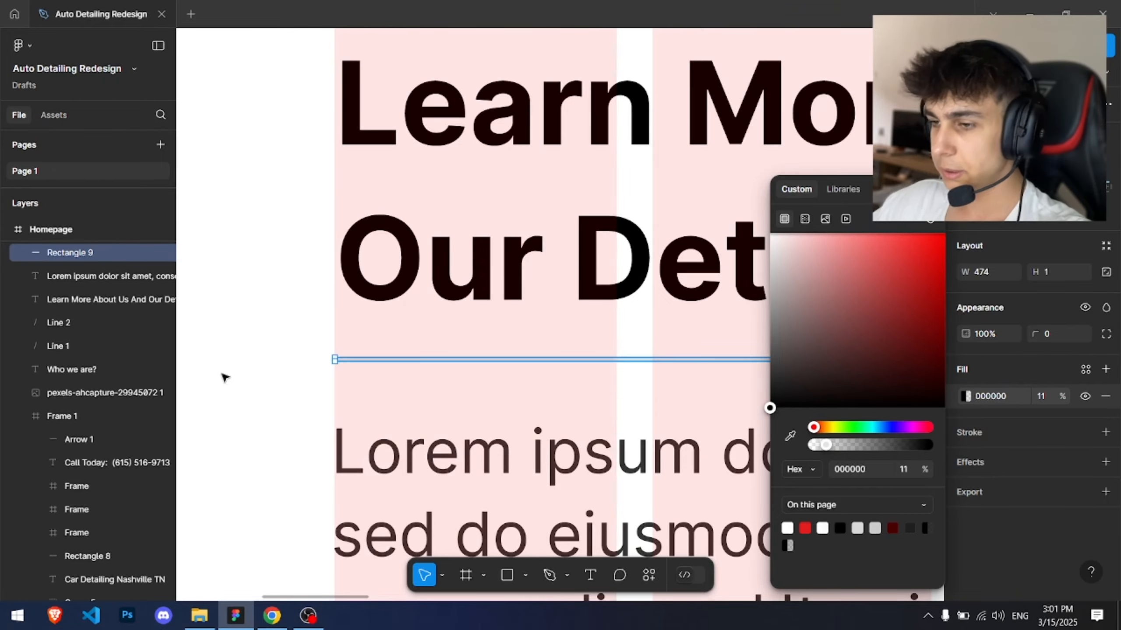
click(300, 301)
Step: Hide the frame's layout grid to preview the about section
scroll(305, 302, down, 10)
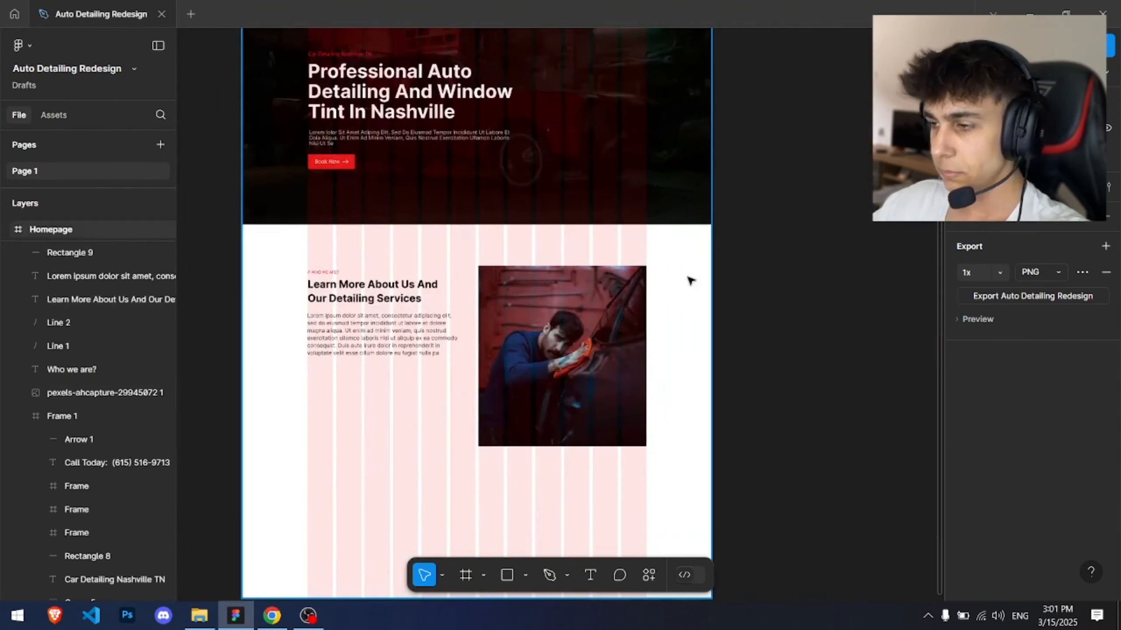
ctrl+click(690, 280)
scroll(1012, 454, down, 1)
scroll(1013, 457, down, 5)
click(1084, 515)
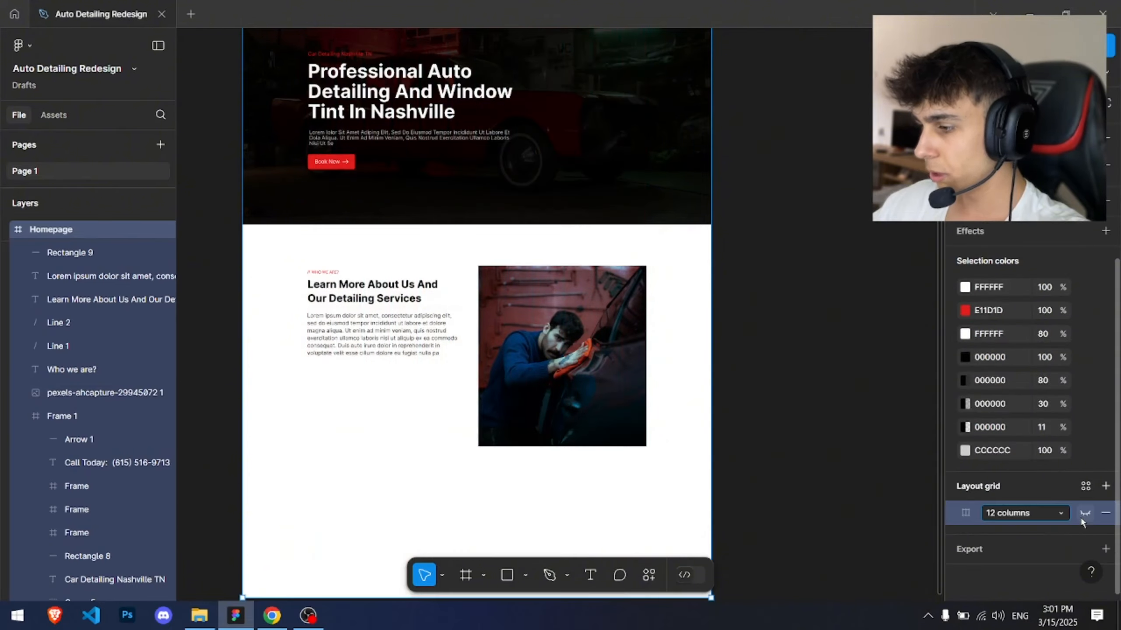
click(767, 337)
drag(314, 298, 417, 242)
scroll(441, 238, up, 5)
scroll(529, 199, down, 2)
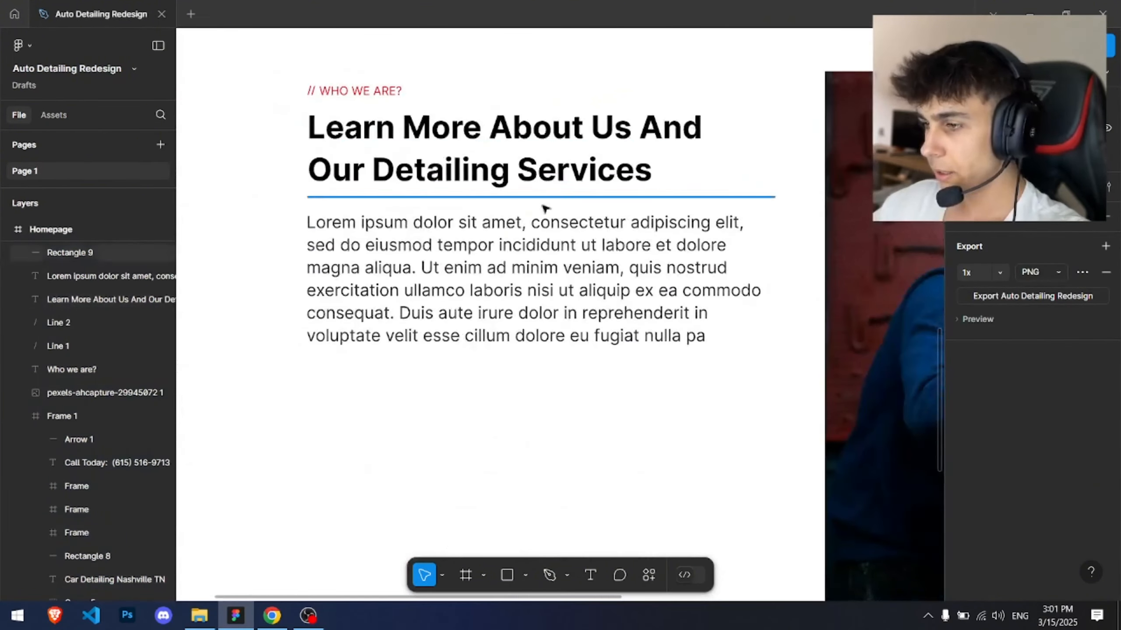
Step: Nudge the paragraph down a little below the divider
click(466, 256)
drag(450, 256, 449, 269)
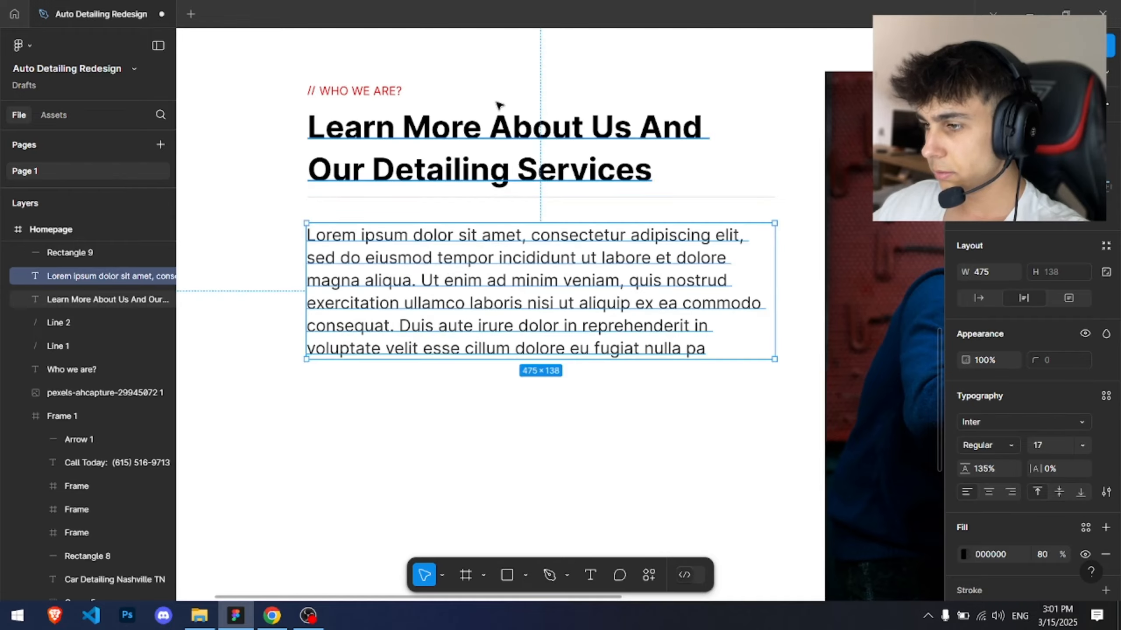
click(497, 96)
scroll(499, 121, down, 2)
drag(709, 168, 648, 189)
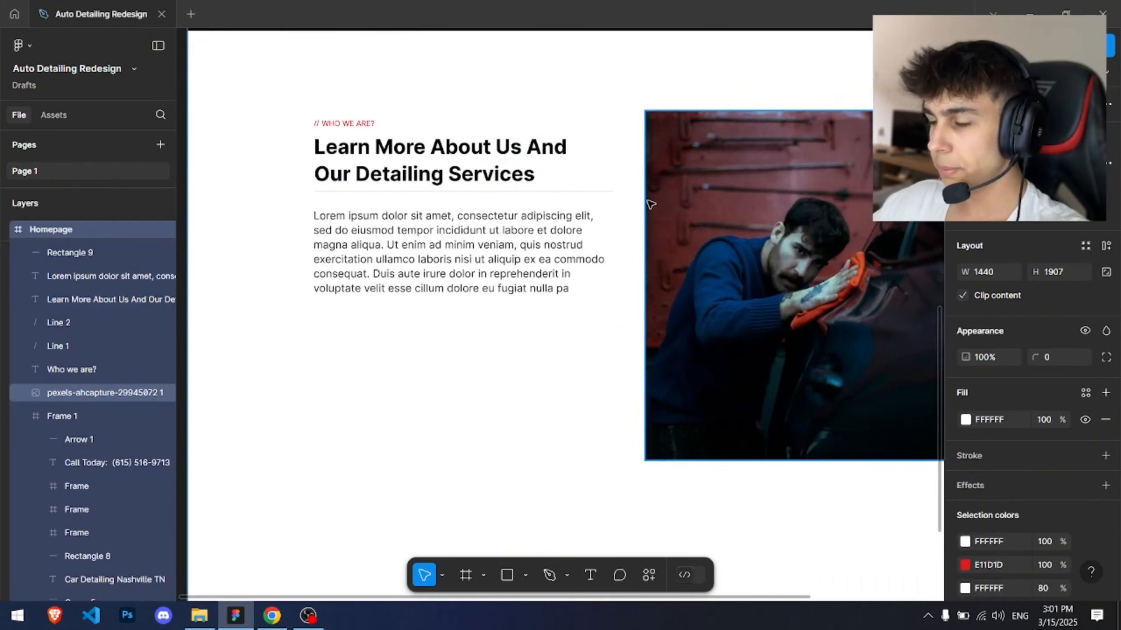
scroll(444, 247, up, 2)
Step: Move the divider line lower so it sits between the heading and the paragraph
double_click(443, 246)
click(443, 247)
click(593, 393)
scroll(612, 395, down, 5)
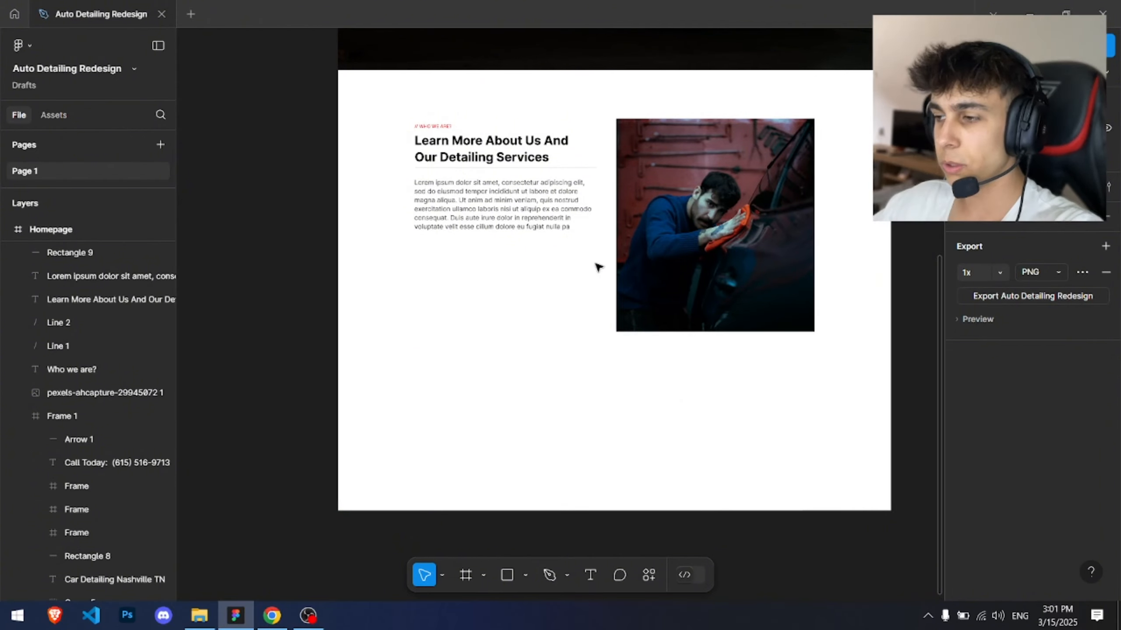
scroll(457, 191, up, 6)
click(347, 122)
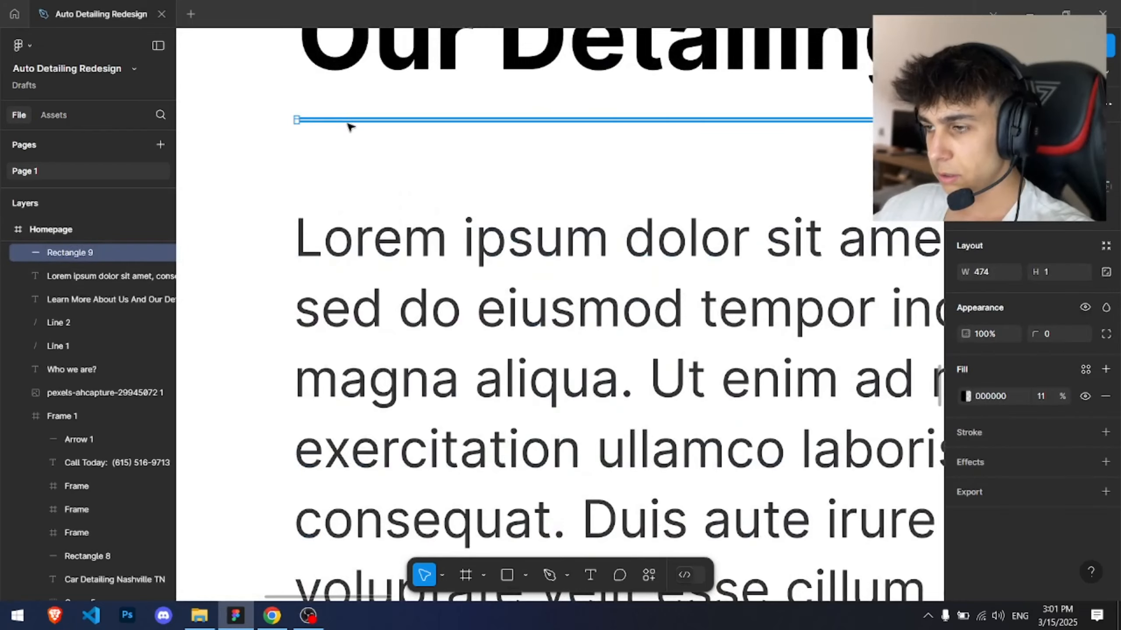
drag(347, 124, 346, 150)
click(354, 117)
scroll(354, 117, down, 4)
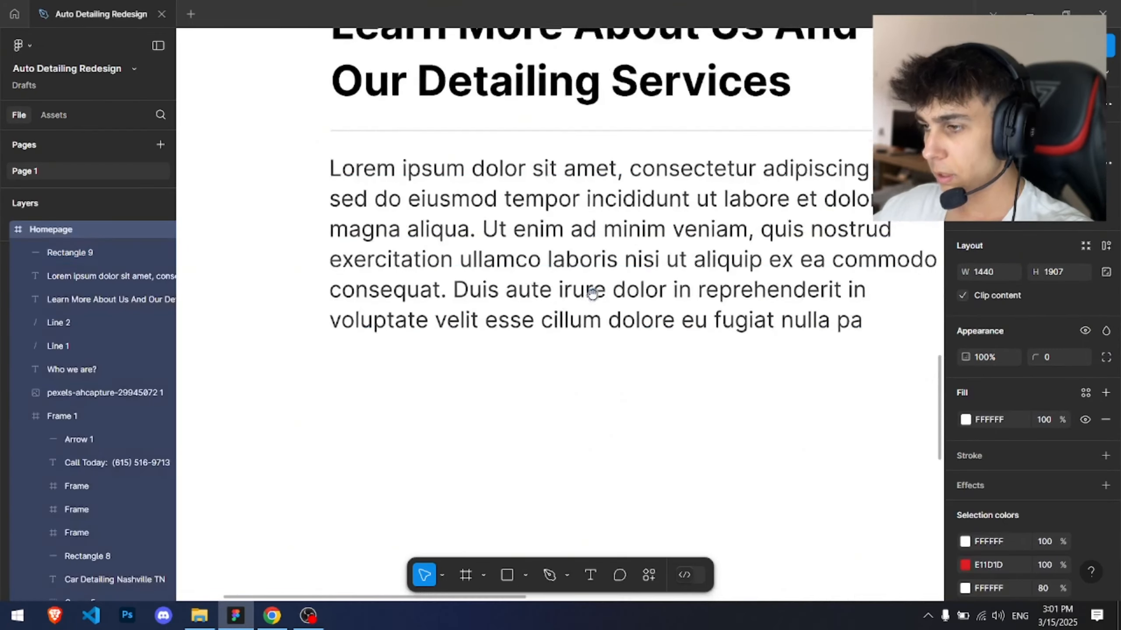
scroll(592, 294, down, 6)
drag(424, 104, 424, 168)
click(653, 155)
click(828, 150)
scroll(830, 150, down, 4)
drag(829, 151, 744, 295)
scroll(513, 281, up, 7)
drag(880, 305, 736, 291)
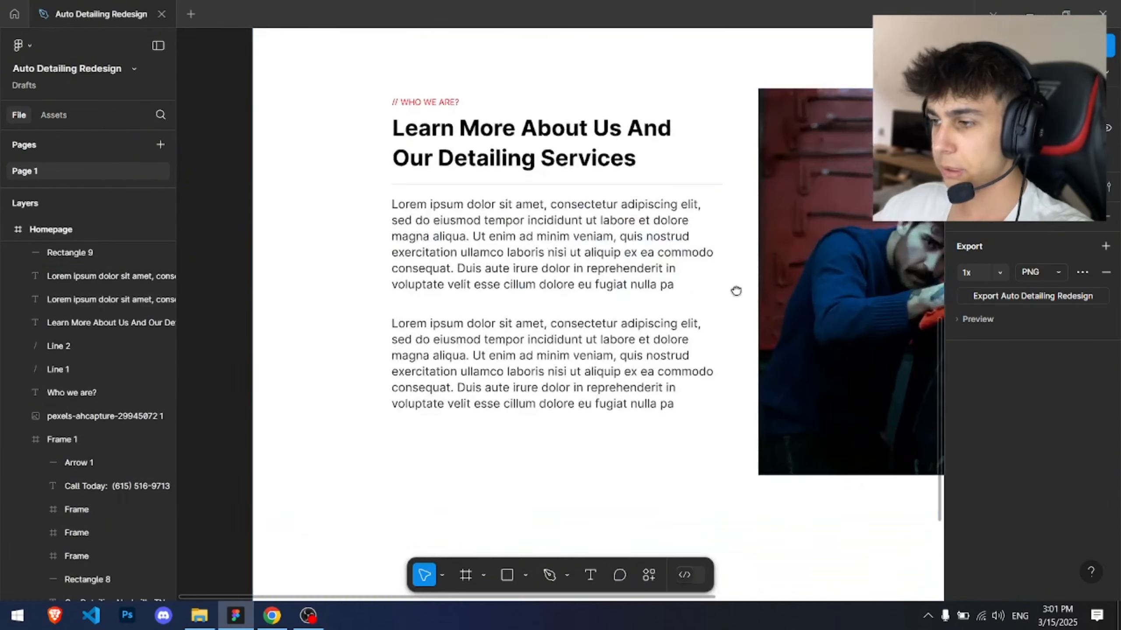
scroll(736, 292, down, 4)
click(601, 283)
key(Delete)
mouse_move(612, 275)
mouse_down()
mouse_move(519, 399)
mouse_move(627, 287)
mouse_up()
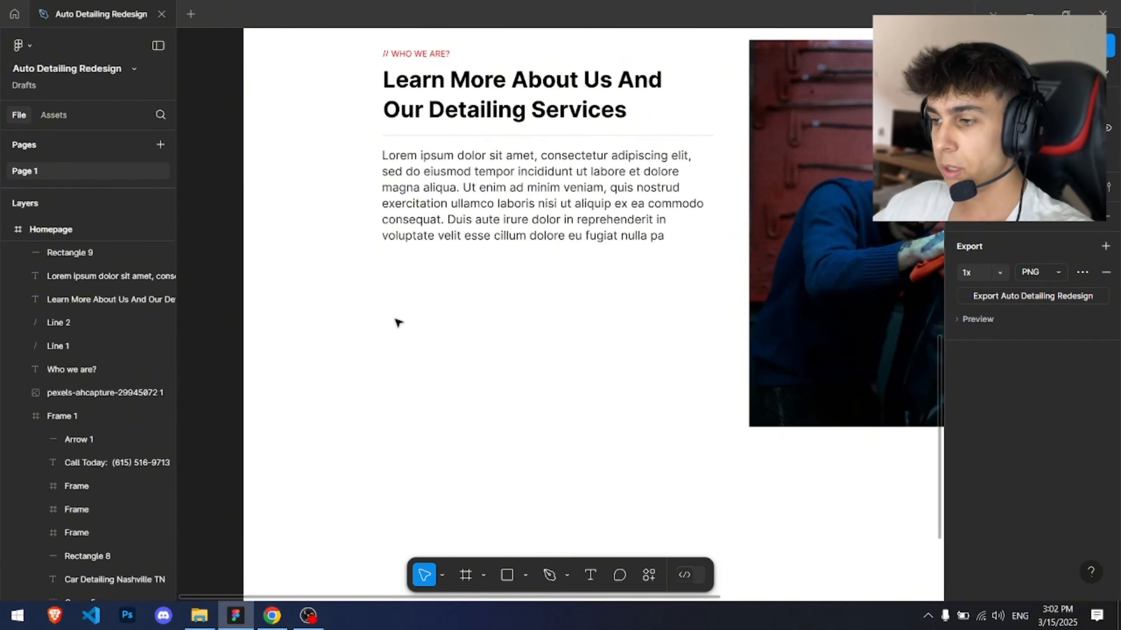
key(r)
drag(381, 284, 533, 326)
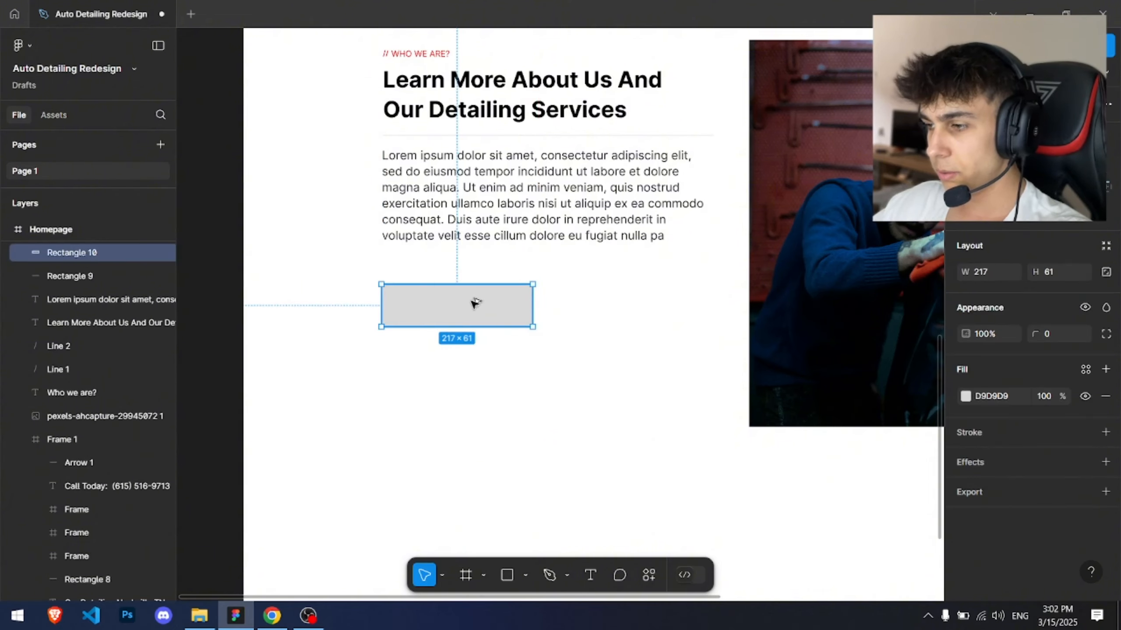
mouse_move(475, 303)
alt+mouse_down()
mouse_move(645, 303)
mouse_move(642, 358)
alt+mouse_up()
click(453, 317)
shift+click(618, 297)
click(689, 279)
scroll(689, 279, down, 4)
drag(688, 294, 475, 303)
scroll(431, 361, up, 4)
drag(431, 360, 478, 456)
drag(377, 450, 523, 331)
key(Delete)
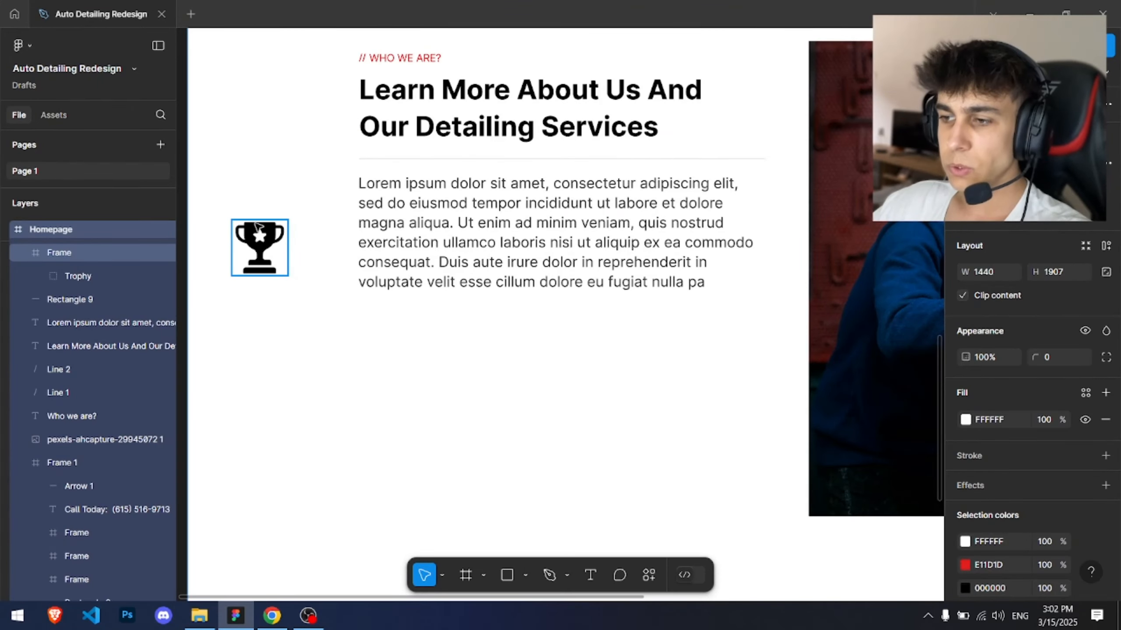
Step: Turn the frame's layout grid back on
click(261, 238)
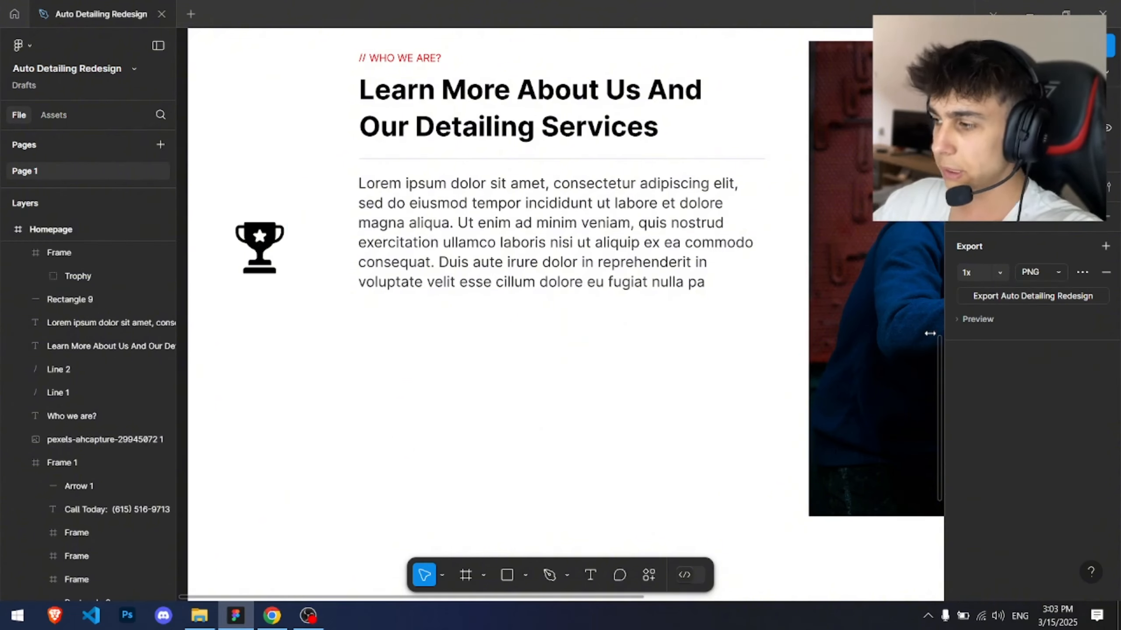
click(571, 443)
scroll(571, 441, down, 3)
scroll(1034, 433, down, 5)
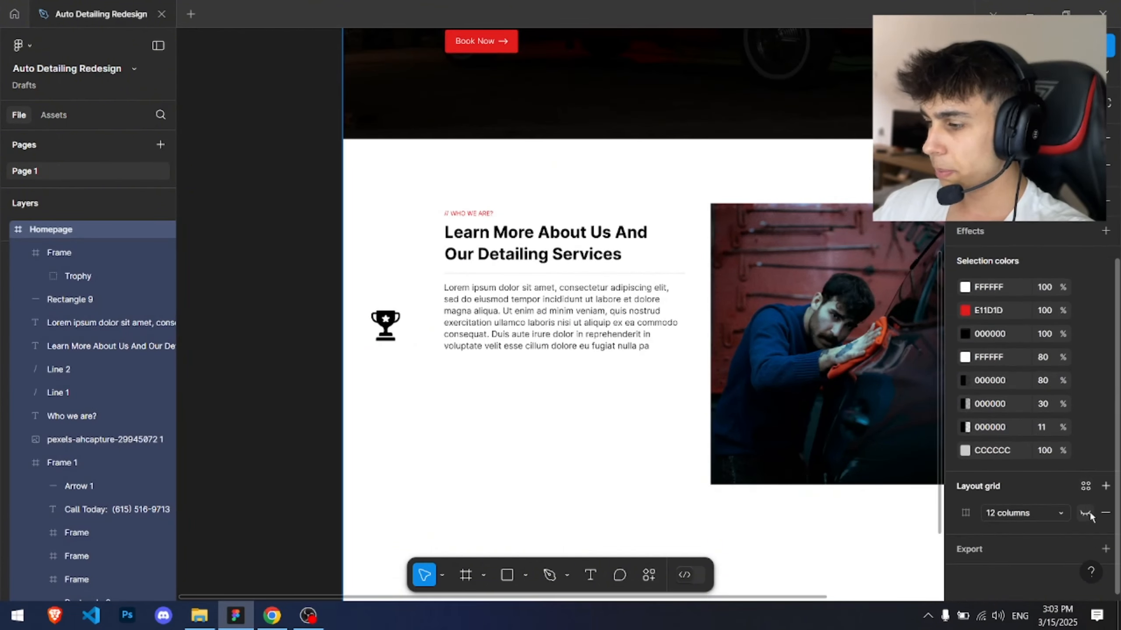
click(1089, 513)
Step: Draw a rectangle about 474 × 63 px spanning the text column below the paragraph
drag(468, 390, 467, 546)
click(584, 491)
drag(600, 496, 560, 265)
click(555, 316)
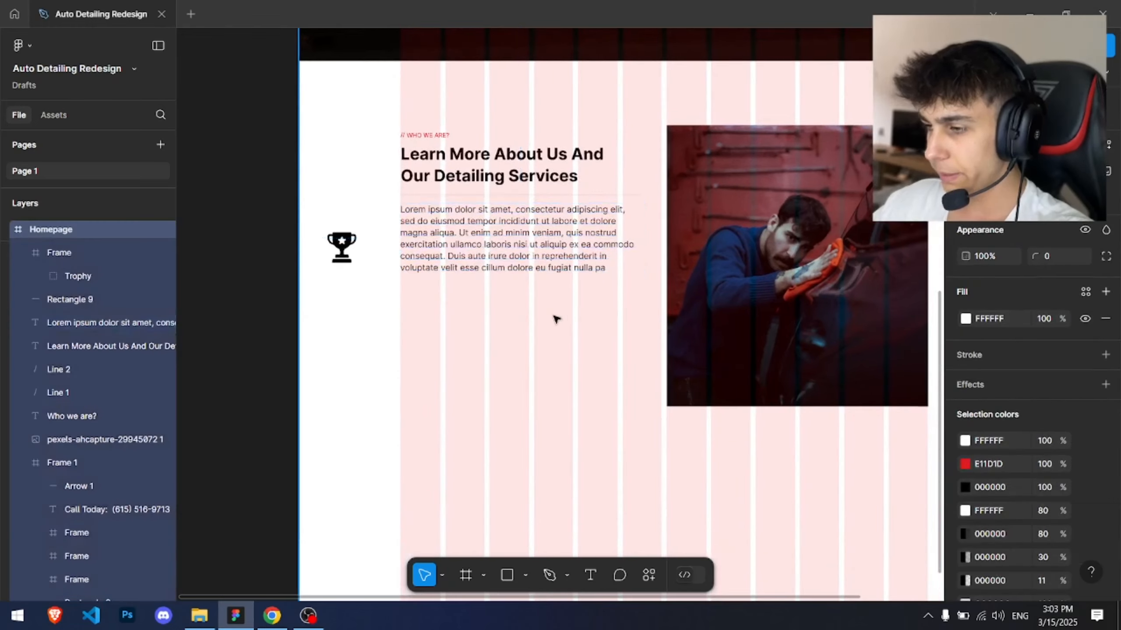
scroll(555, 317, up, 4)
drag(560, 327, 436, 294)
key(r)
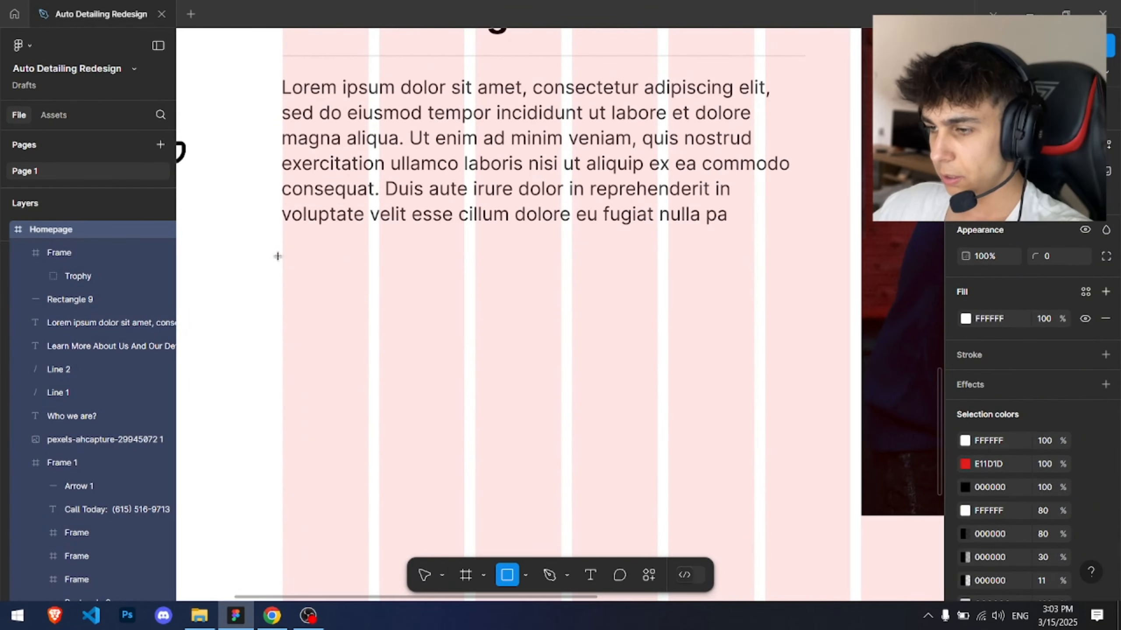
mouse_move(276, 256)
mouse_down()
mouse_move(480, 287)
mouse_move(804, 294)
mouse_move(805, 325)
mouse_up()
drag(277, 281, 280, 344)
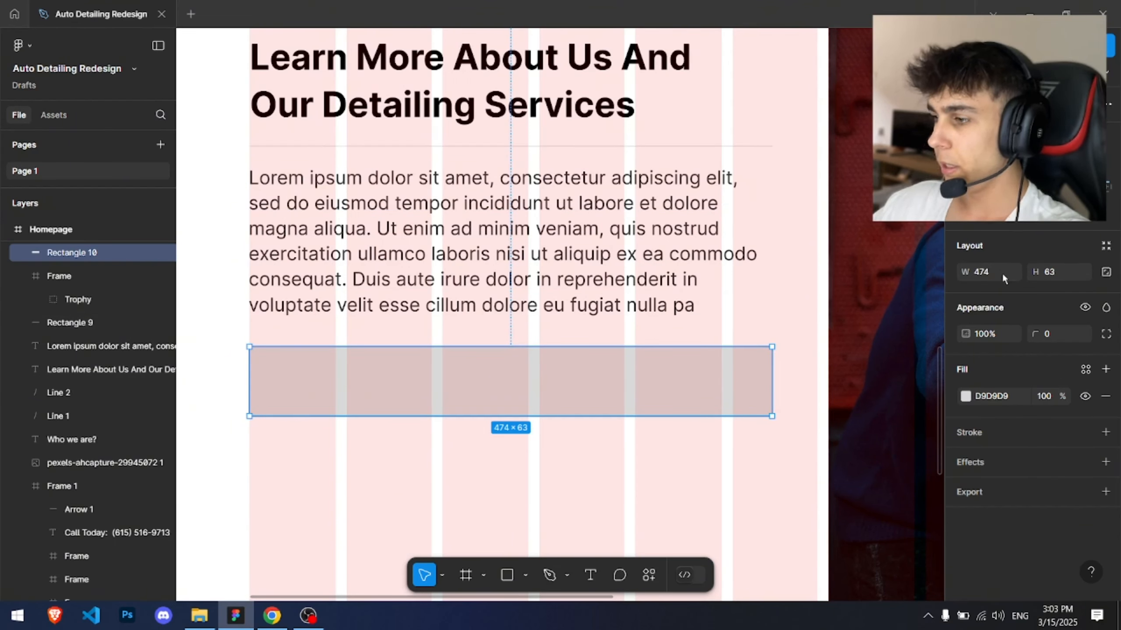
Step: Set the rectangle's width to half of 474, then subtract 5 from it
key(Right)
text(/)
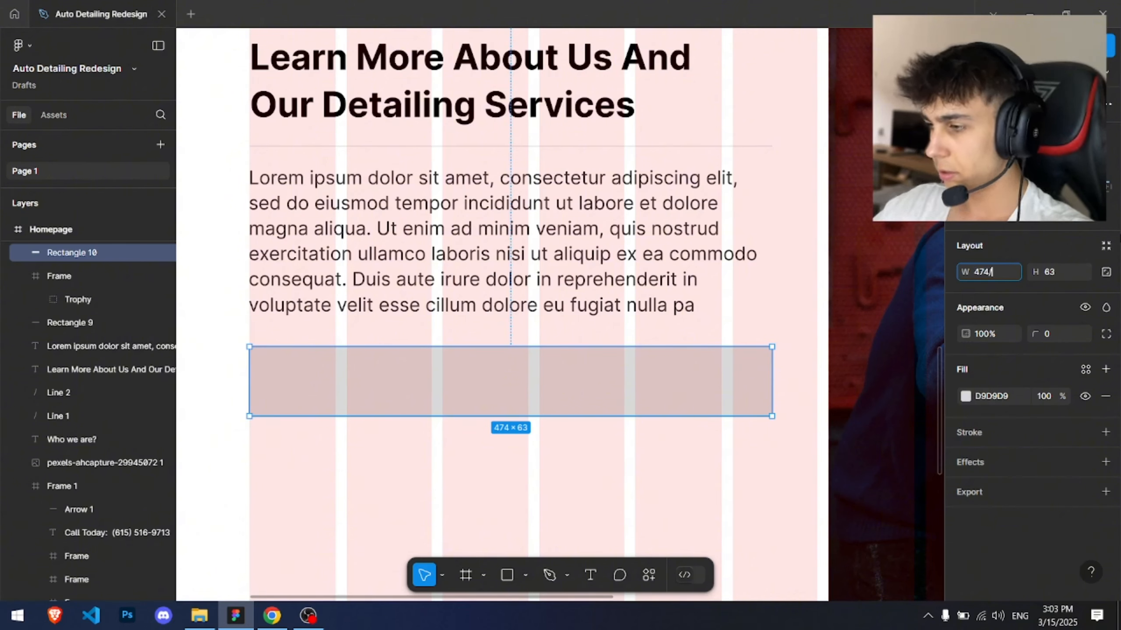
key(Return)
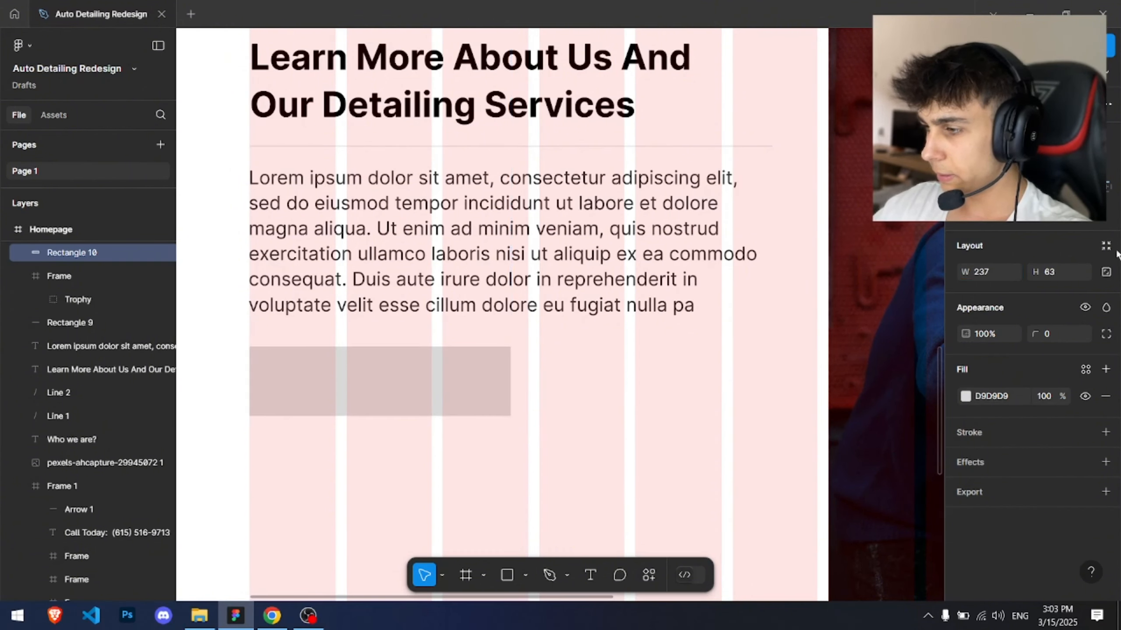
click(1005, 273)
key(Right)
text(-5)
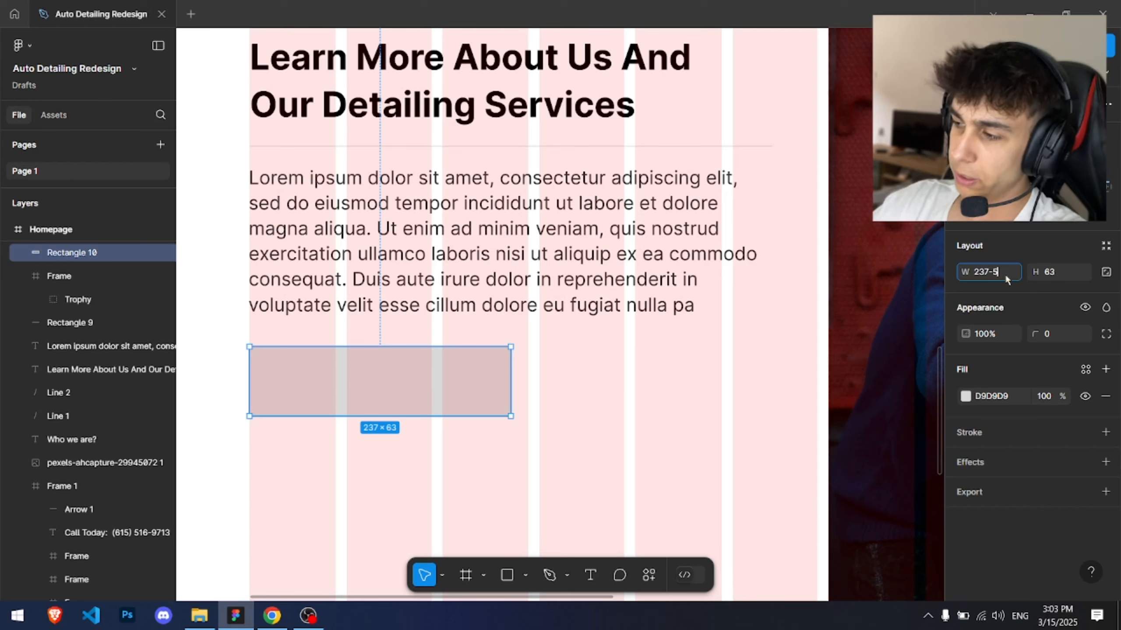
key(Return)
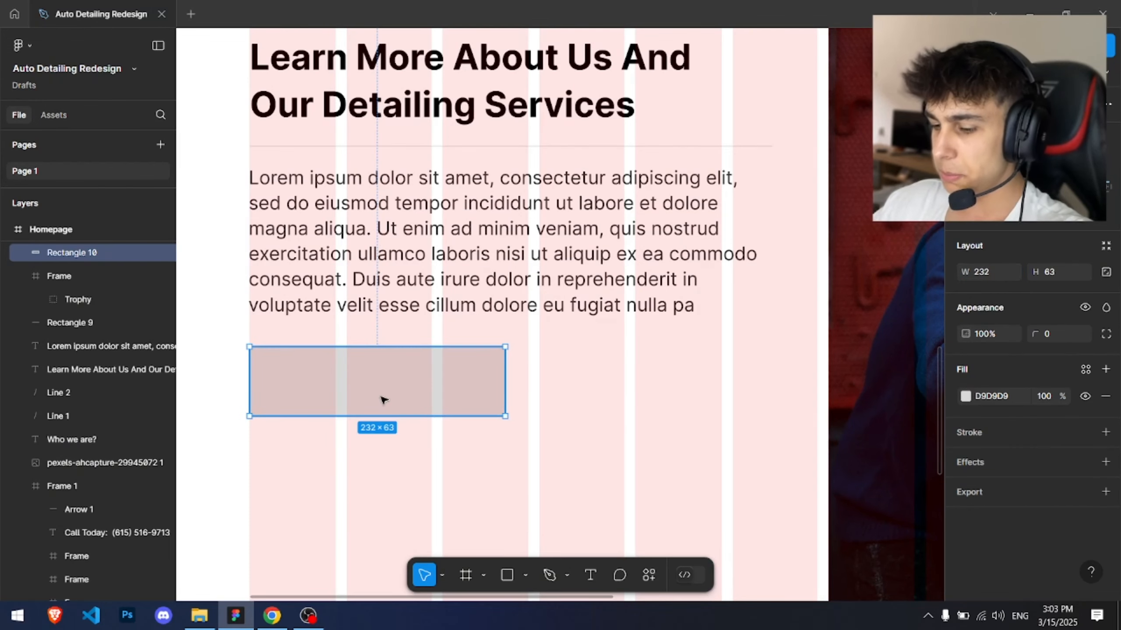
drag(383, 398, 641, 387)
click(648, 460)
scroll(648, 476, down, 3)
drag(648, 478, 560, 300)
scroll(465, 245, up, 3)
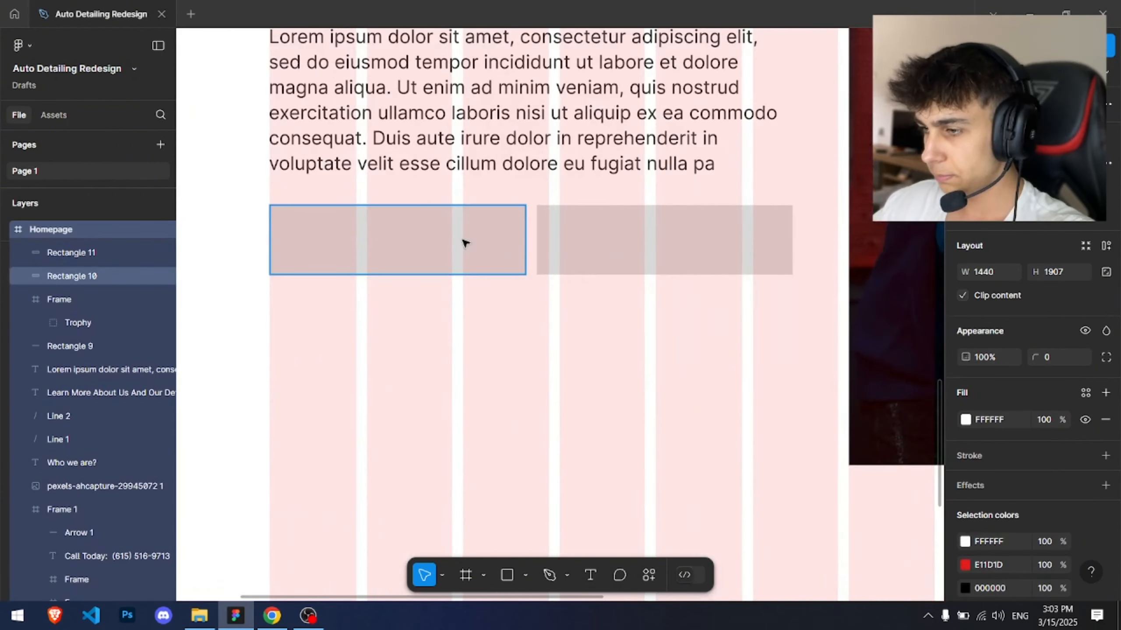
click(462, 241)
key(ctrl+z)
key(ctrl+z)
key(ctrl+z)
Step: Set the rectangle's width to 227 px
click(1000, 276)
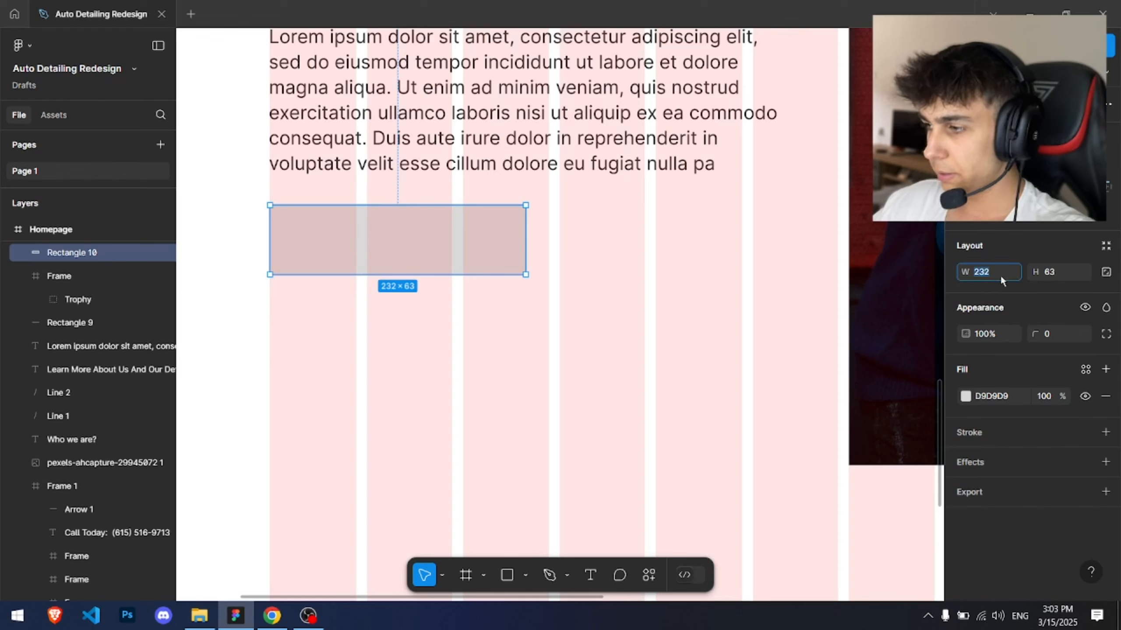
text(237-)
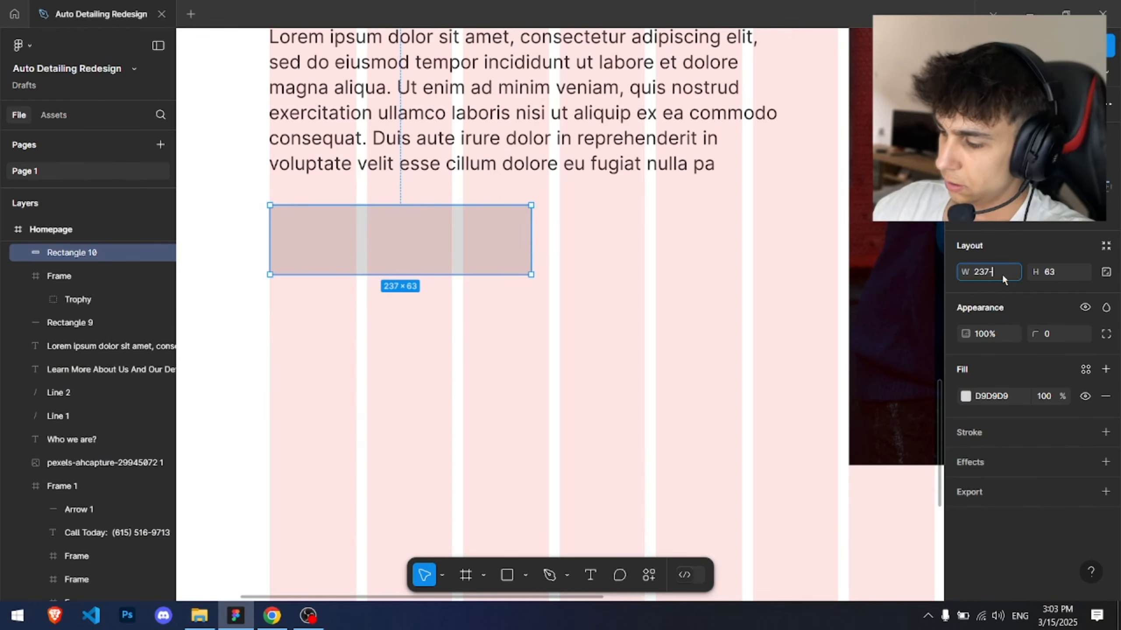
text(7.5)
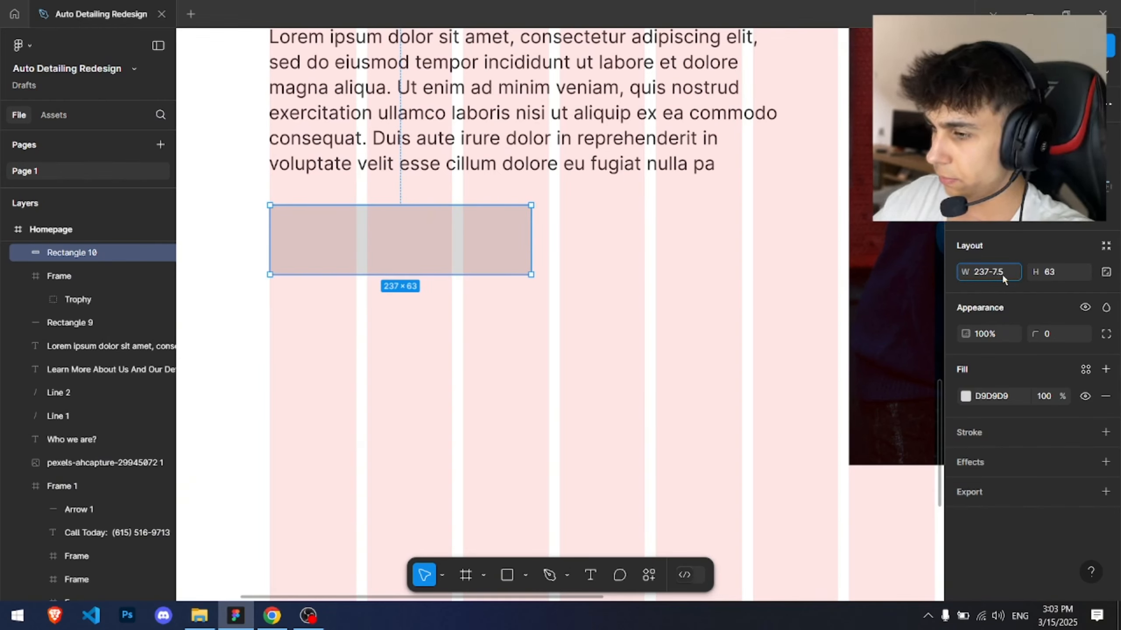
key(BackSpace)
key(BackSpace)
key(BackSpace)
text(10)
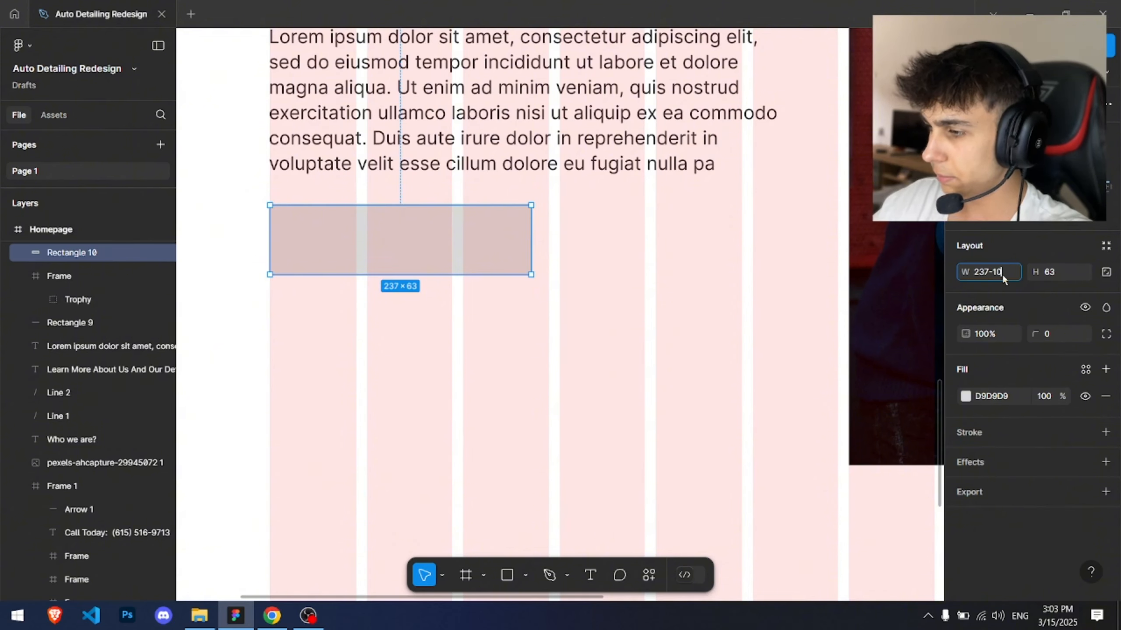
key(Return)
Step: Duplicate the rectangle beside itself, then duplicate both rectangles into a second row below
drag(477, 247, 735, 229)
scroll(733, 229, down, 3)
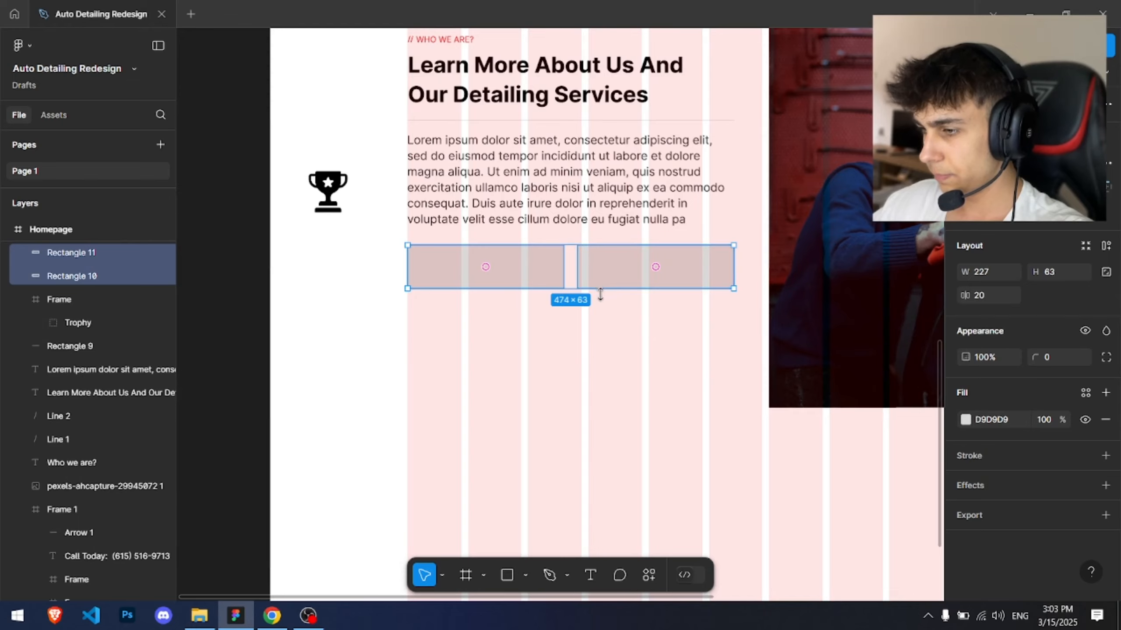
drag(600, 294, 615, 343)
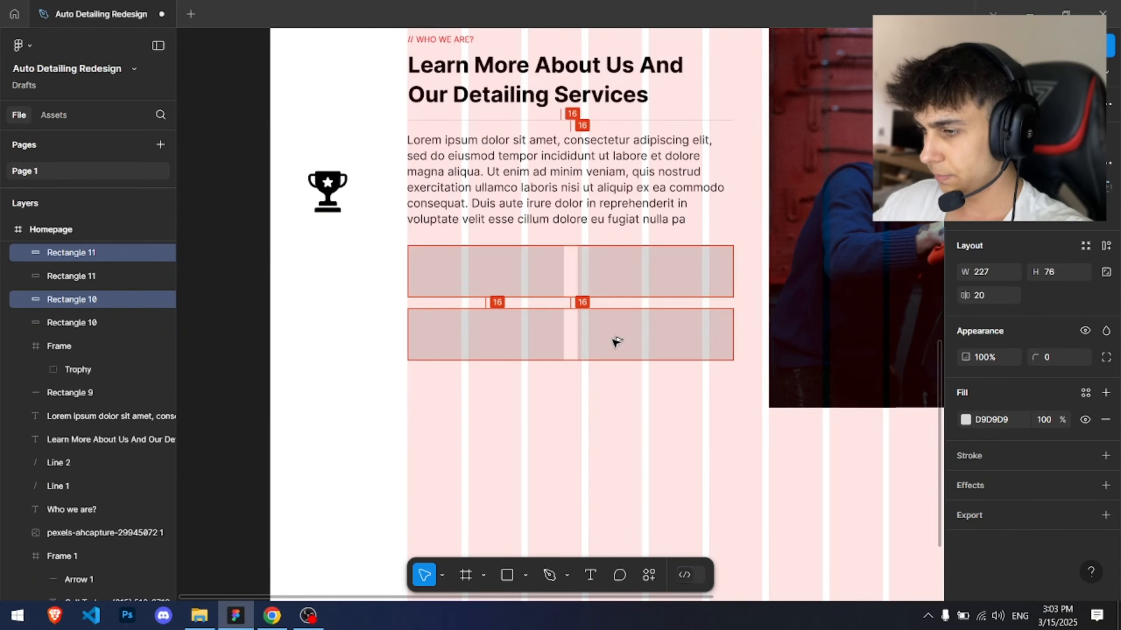
Step: Undo the second-row duplication and delete the right-hand duplicate, keeping a single rectangle
key(ctrl+z)
click(587, 273)
ctrl+scroll(373, 235, up, 4)
ctrl+scroll(445, 305, down, 3)
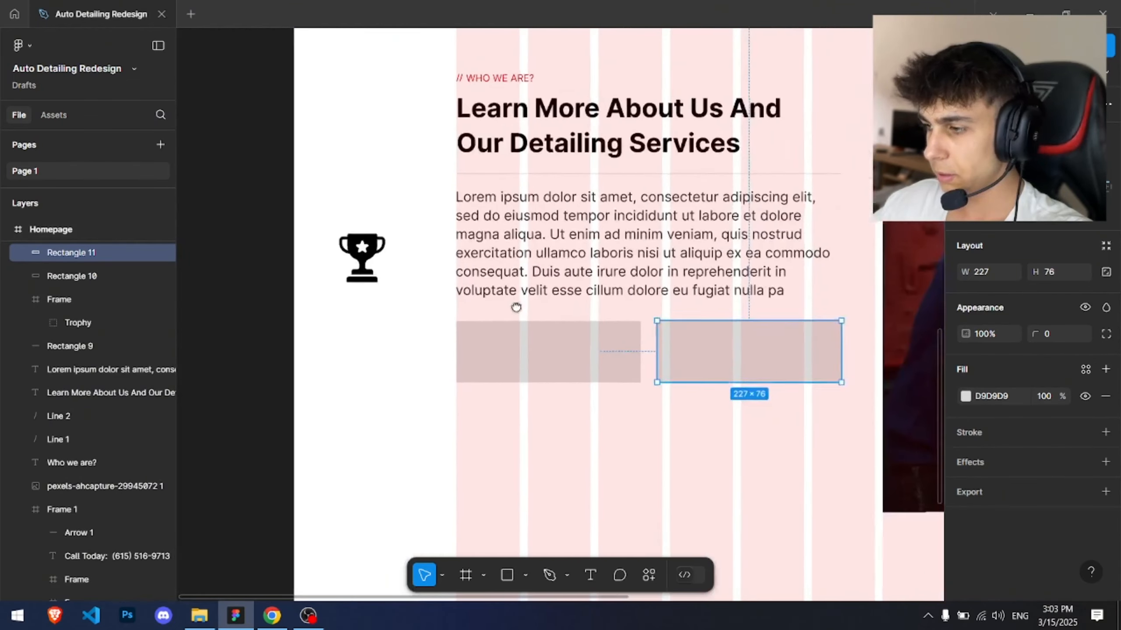
scroll(515, 305, right, 2)
key(Delete)
Step: Move the remaining rectangle up beneath the paragraph, aligned with the text column's left edge
ctrl+scroll(438, 299, up, 4)
scroll(438, 298, down, 2)
click(598, 322)
ctrl+scroll(646, 313, down, 3)
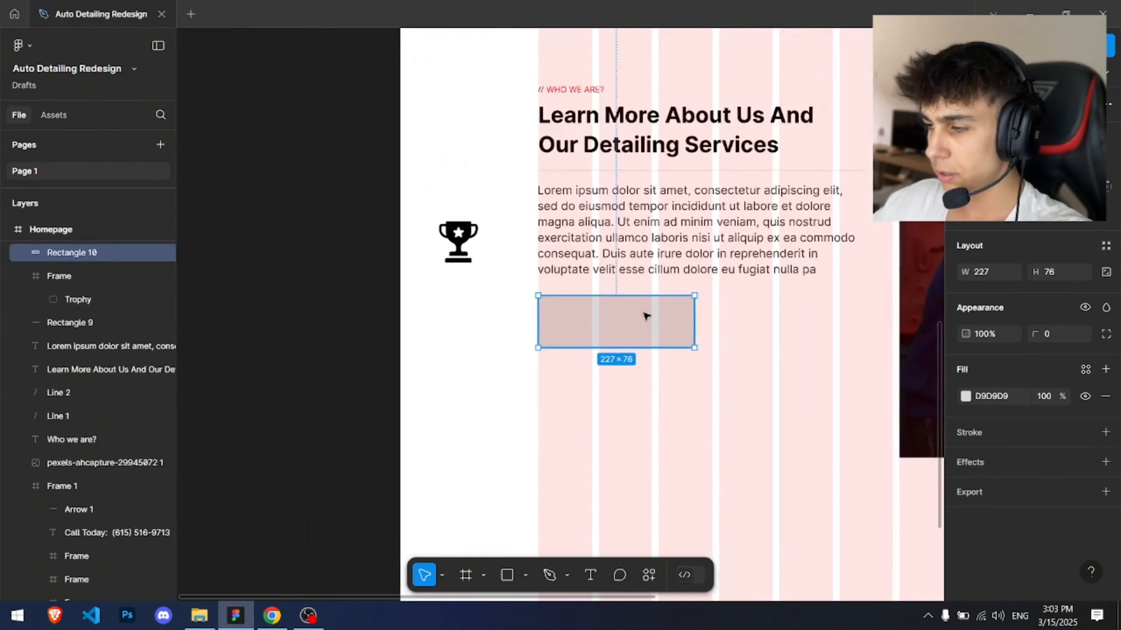
scroll(336, 303, right, 5)
scroll(423, 301, left, 2)
ctrl+scroll(424, 301, down, 2)
drag(424, 301, 552, 337)
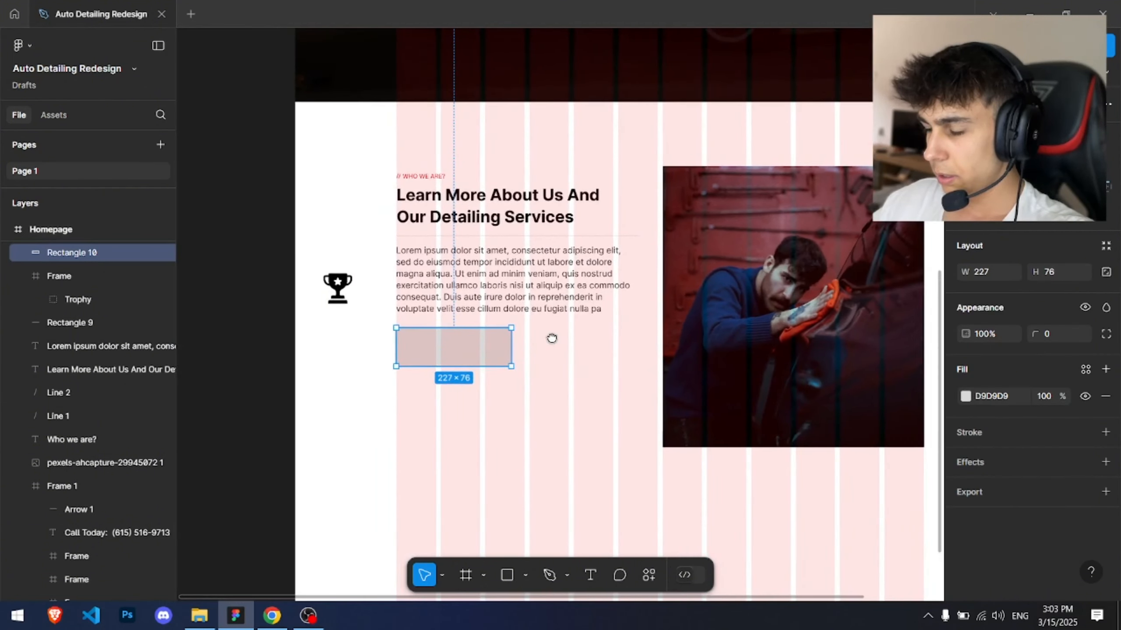
drag(407, 331, 423, 313)
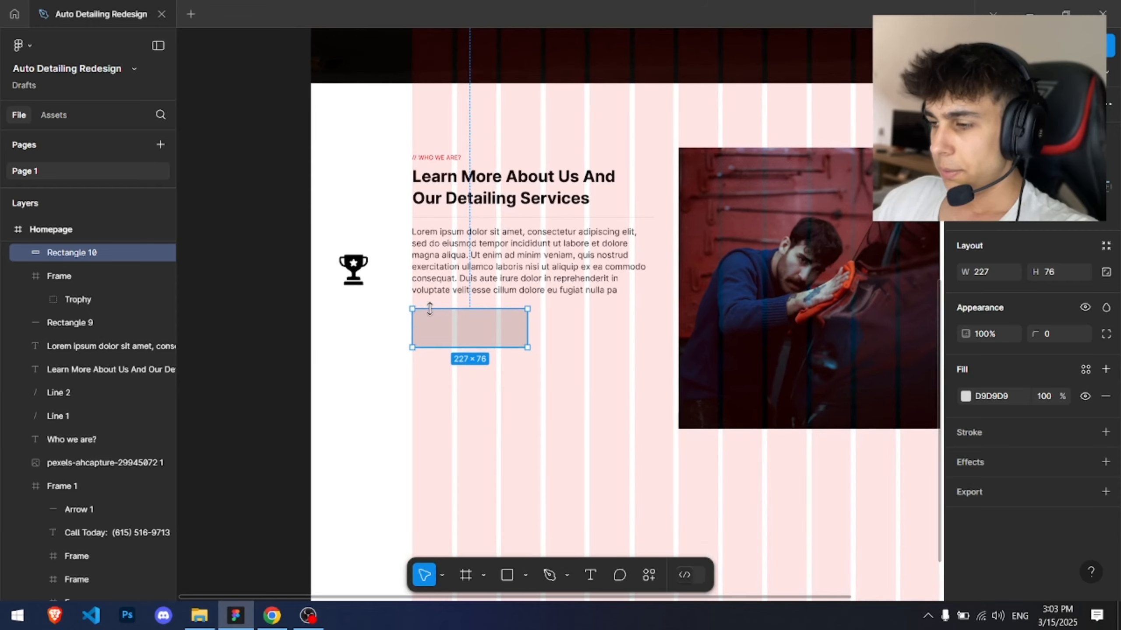
Step: Hide the Homepage frame's 12-column layout grid
click(556, 381)
scroll(1032, 397, down, 5)
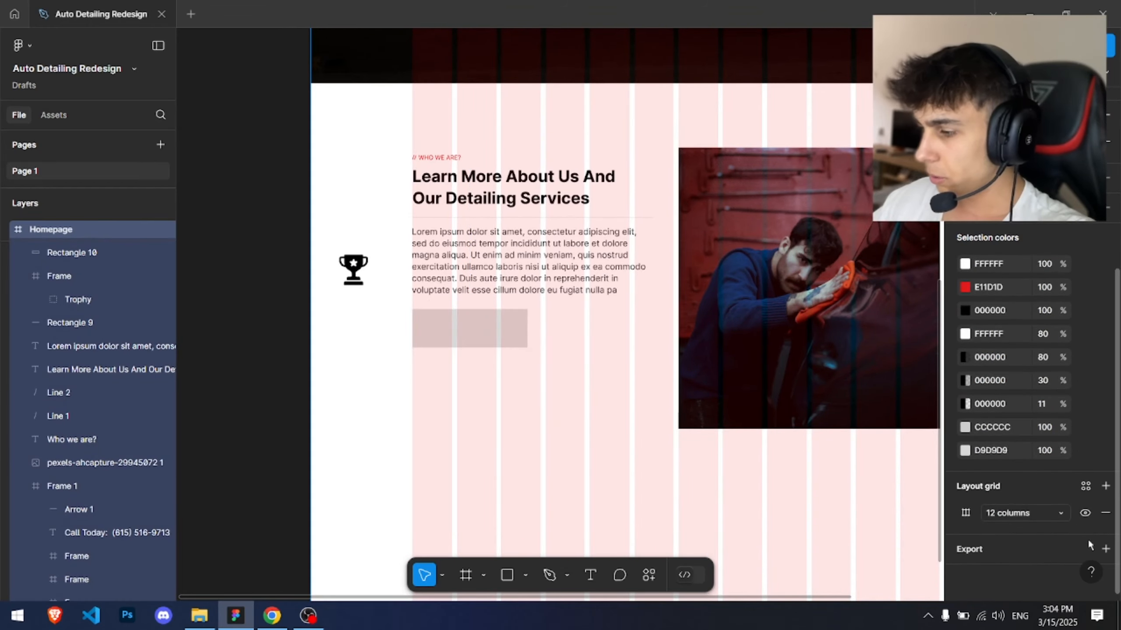
click(1084, 513)
click(816, 400)
ctrl+scroll(557, 376, up, 1)
click(516, 355)
drag(470, 343, 538, 363)
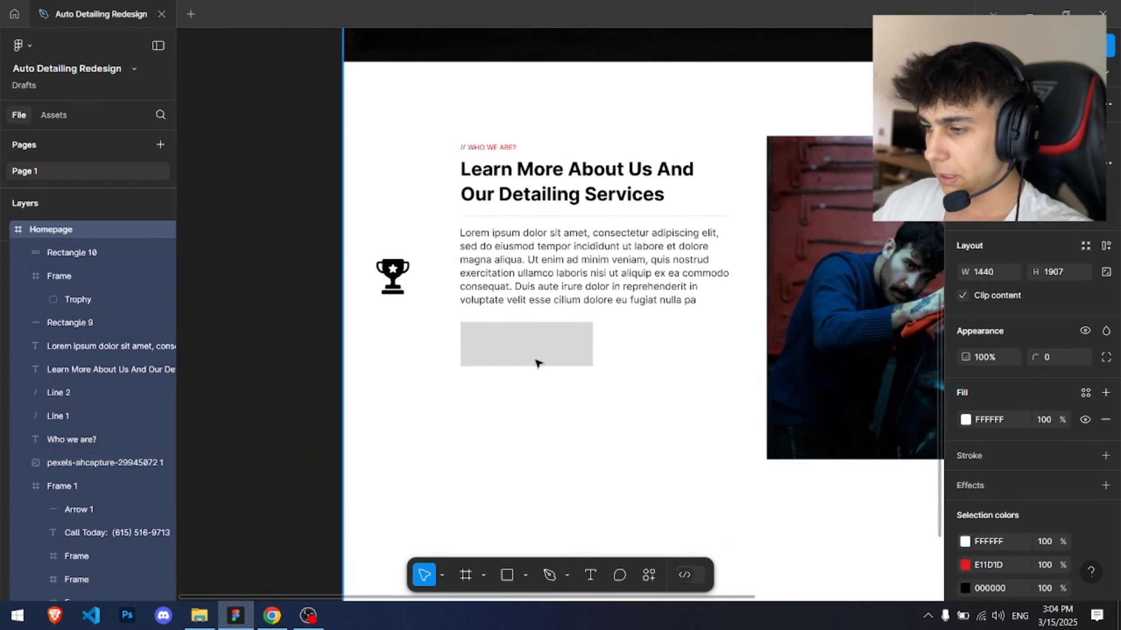
Step: Try filling the rectangle with the sampled red swatch at 6% opacity, then undo the fill changes
ctrl+scroll(514, 345, up, 1)
click(516, 345)
click(965, 397)
ctrl+scroll(536, 343, down, 6)
scroll(568, 343, up, 3)
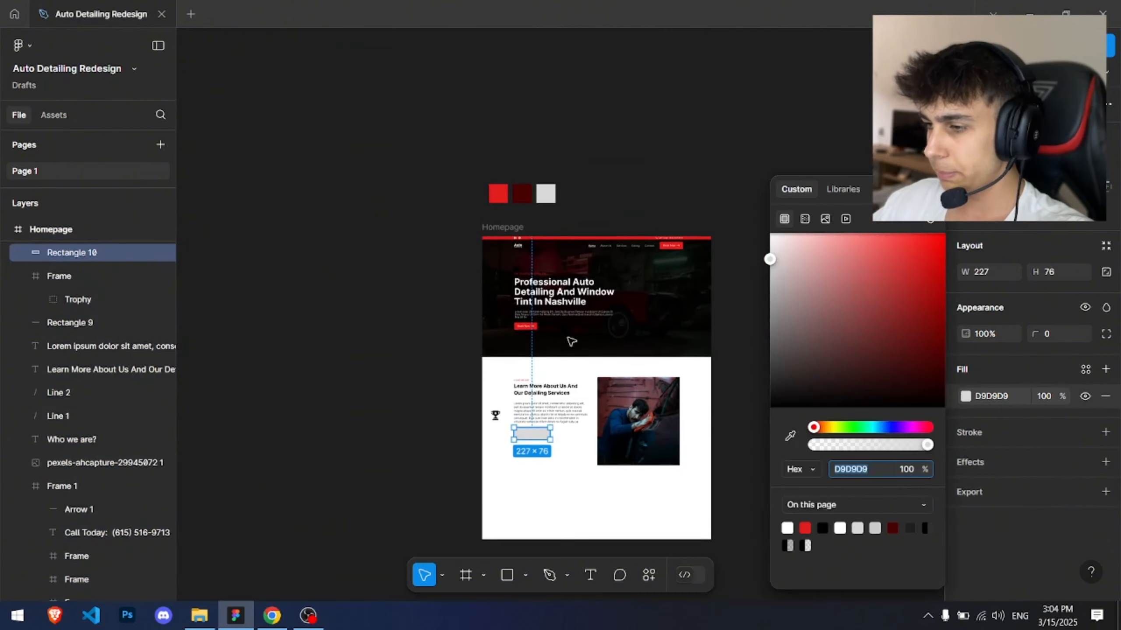
click(790, 433)
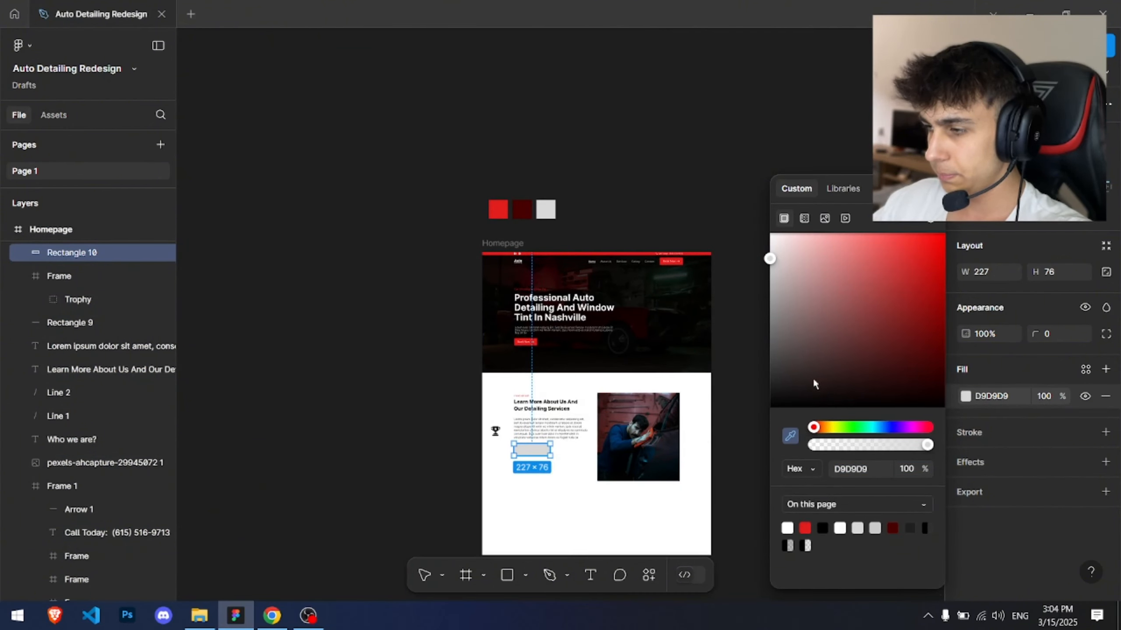
click(498, 209)
ctrl+scroll(517, 502, up, 4)
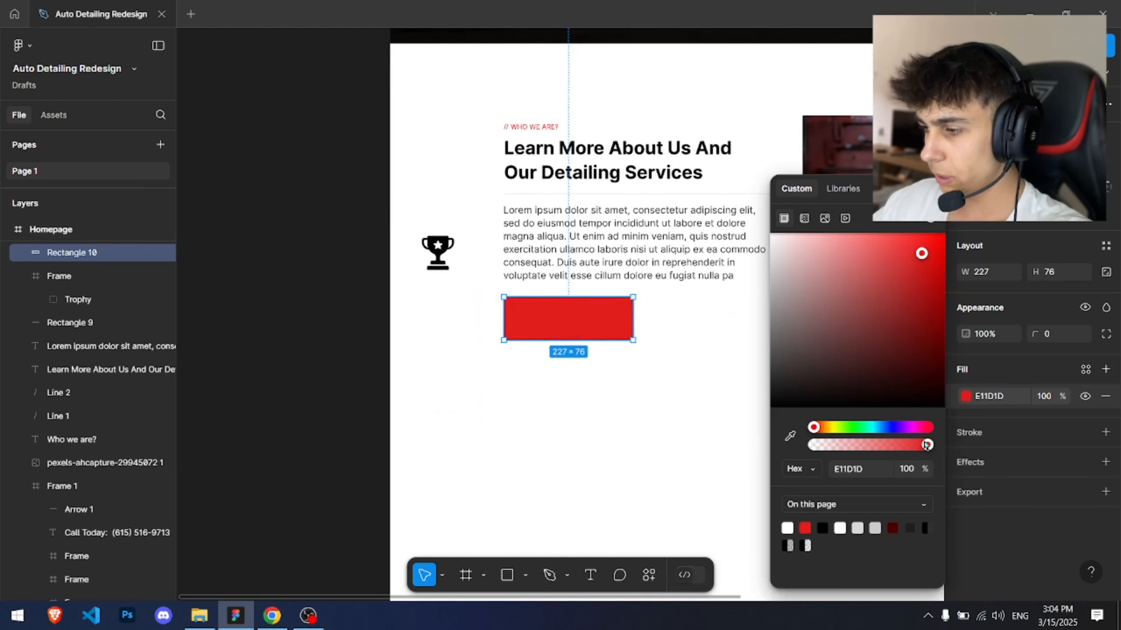
drag(927, 445, 826, 443)
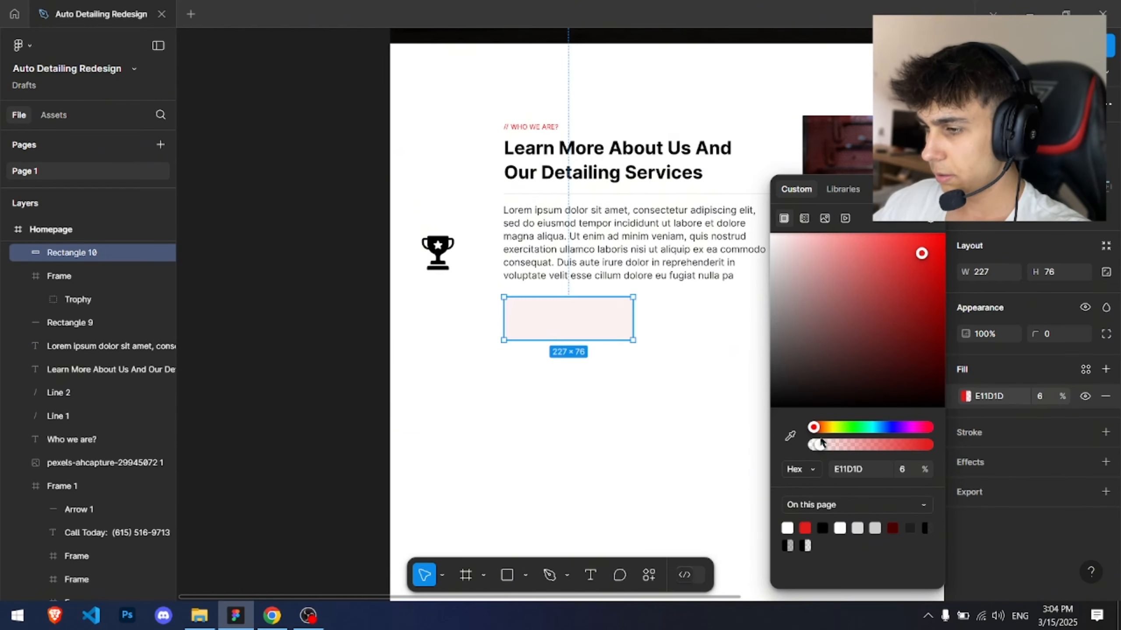
key(ctrl+z)
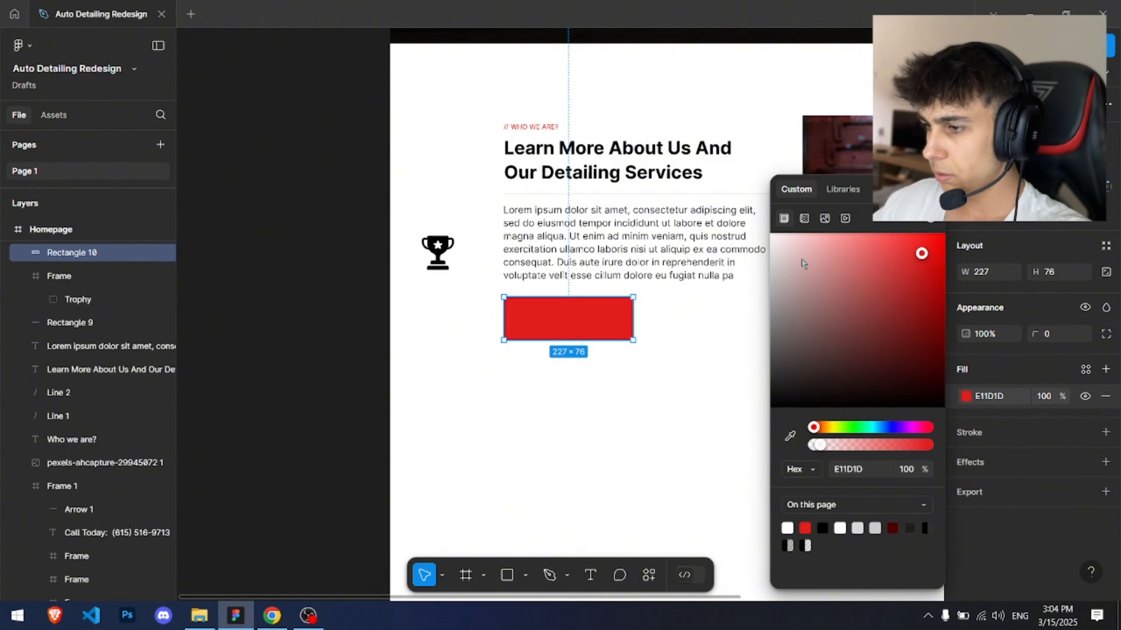
key(ctrl+z)
Step: Set the rectangle's fill to white FFFFFF and its corner radius to 5
drag(802, 263, 727, 210)
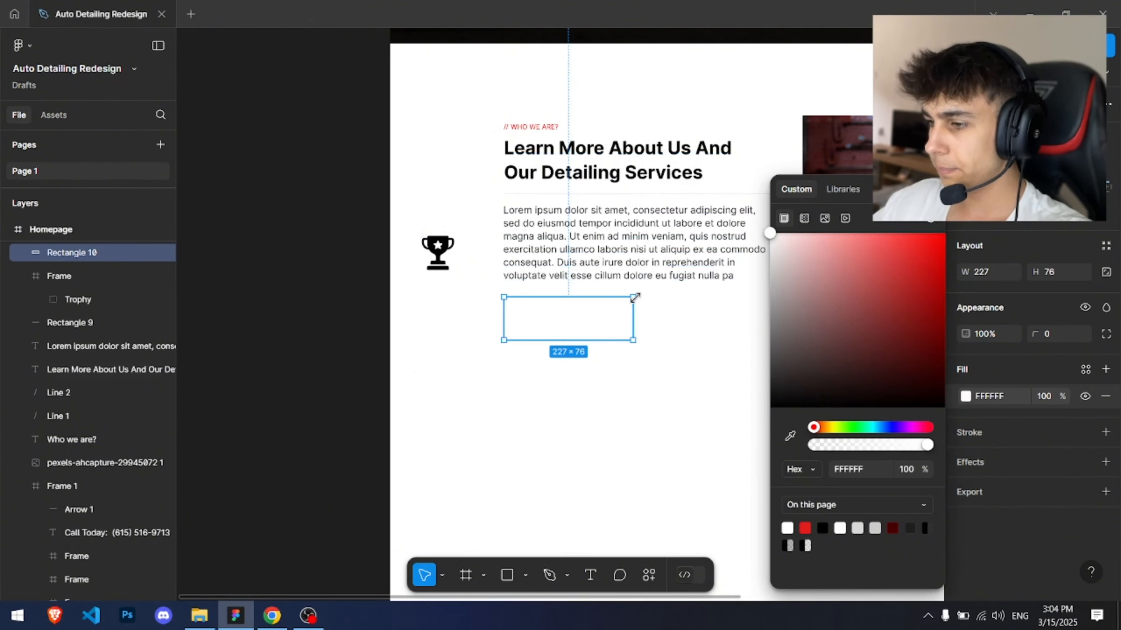
ctrl+scroll(648, 319, up, 2)
click(1057, 332)
text(5)
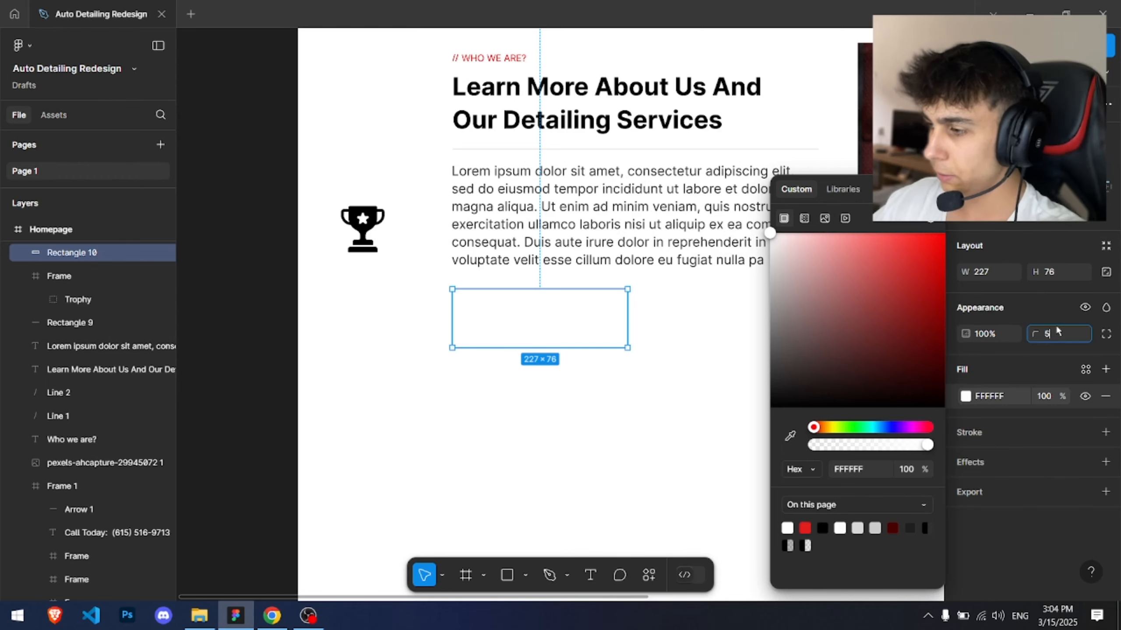
key(Return)
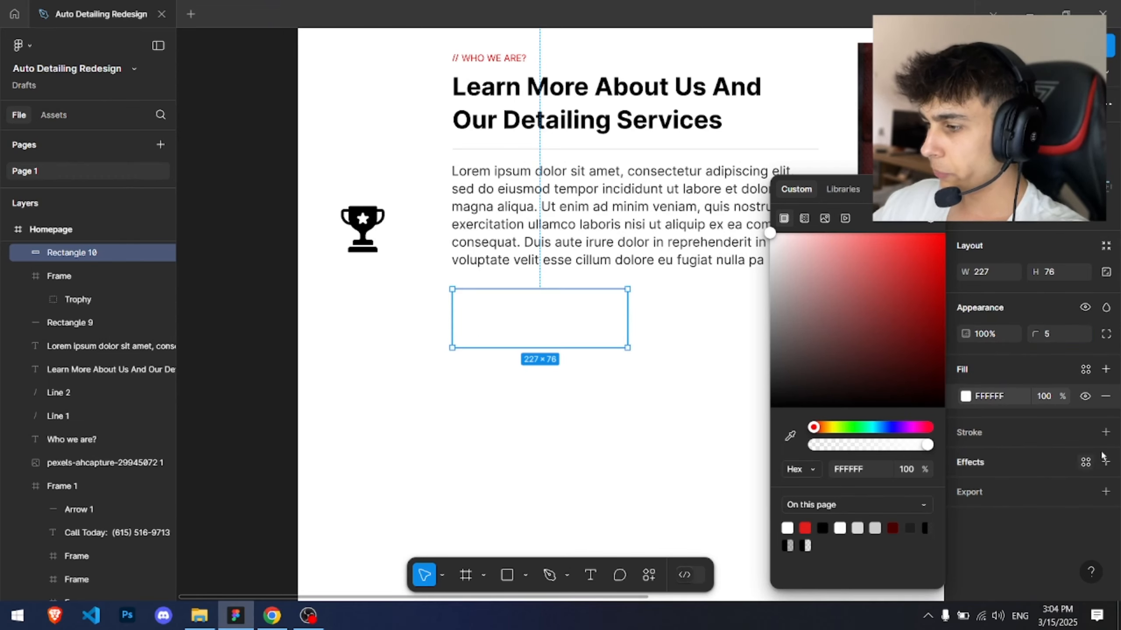
Step: Add a drop shadow to the rectangle with Y offset 0, blur 17.4 and spread -6
click(1105, 463)
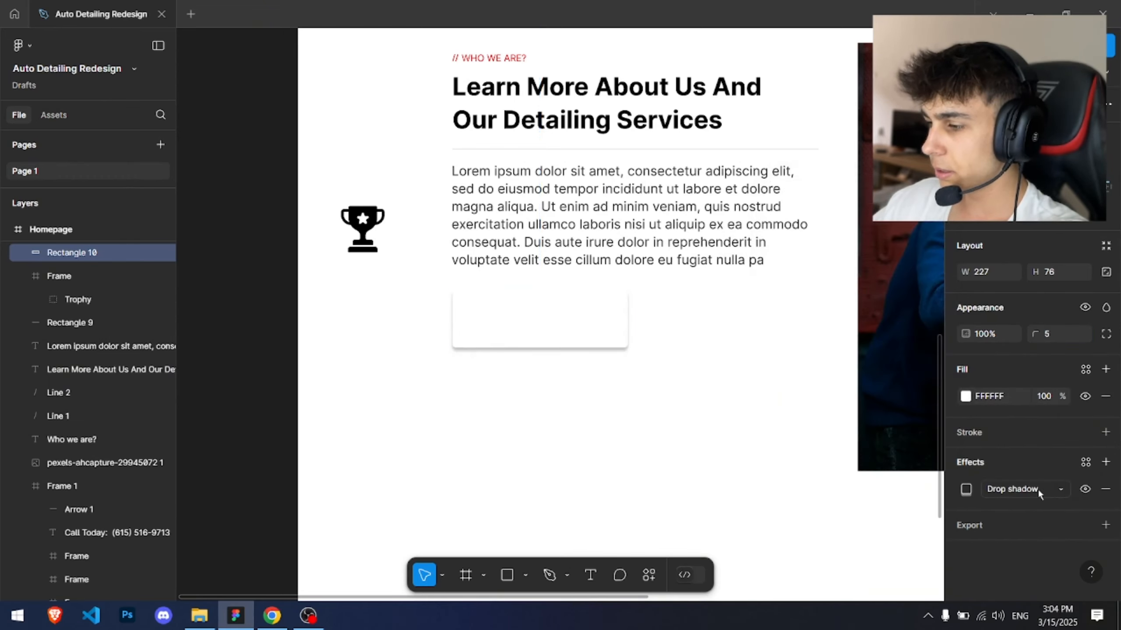
click(965, 488)
text(0)
key(Return)
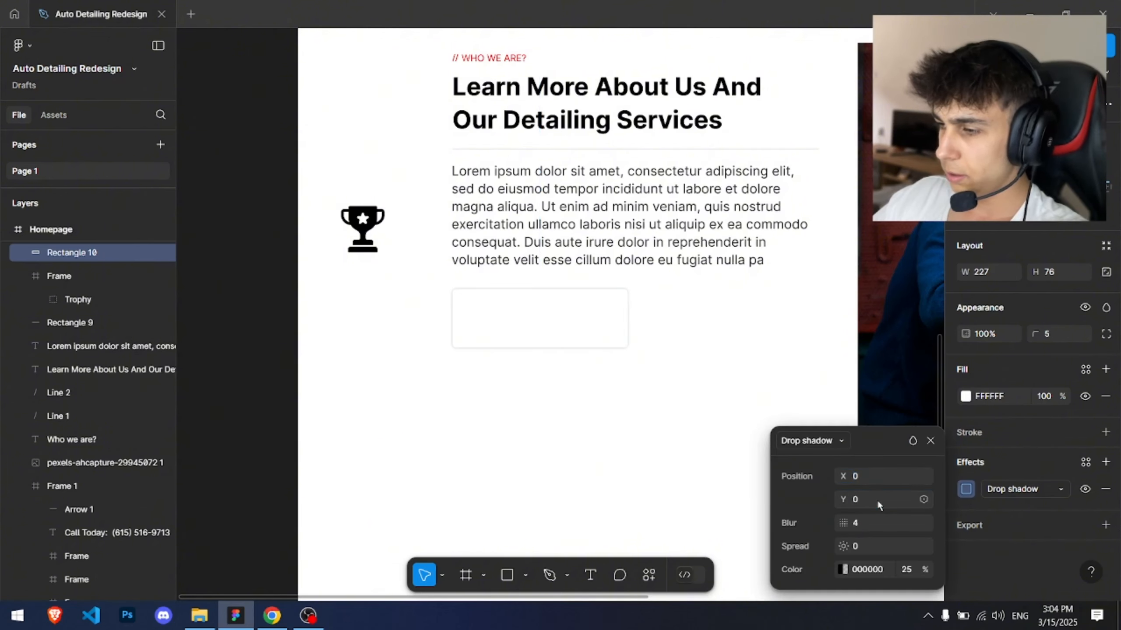
scroll(622, 448, up, 3)
drag(843, 523, 854, 528)
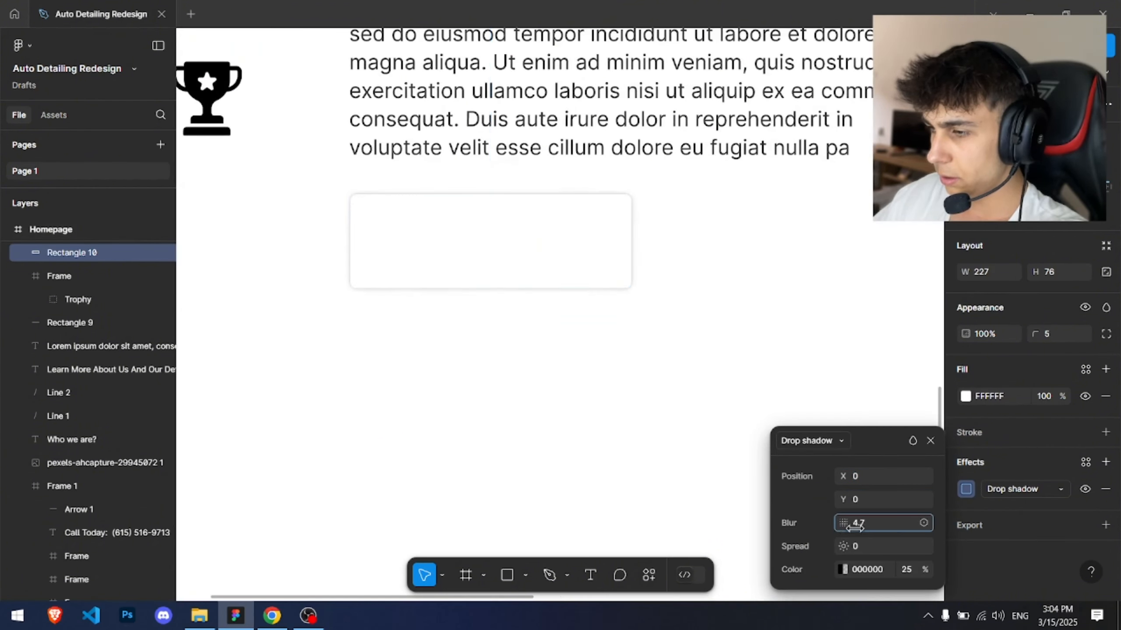
drag(992, 523, 1006, 523)
drag(845, 547, 838, 548)
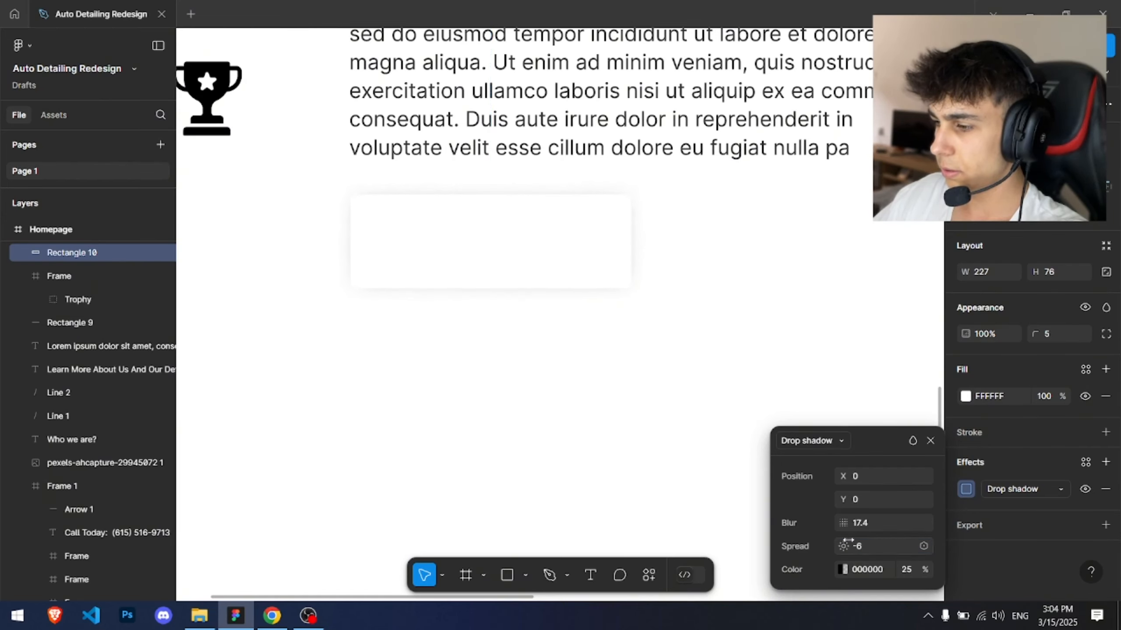
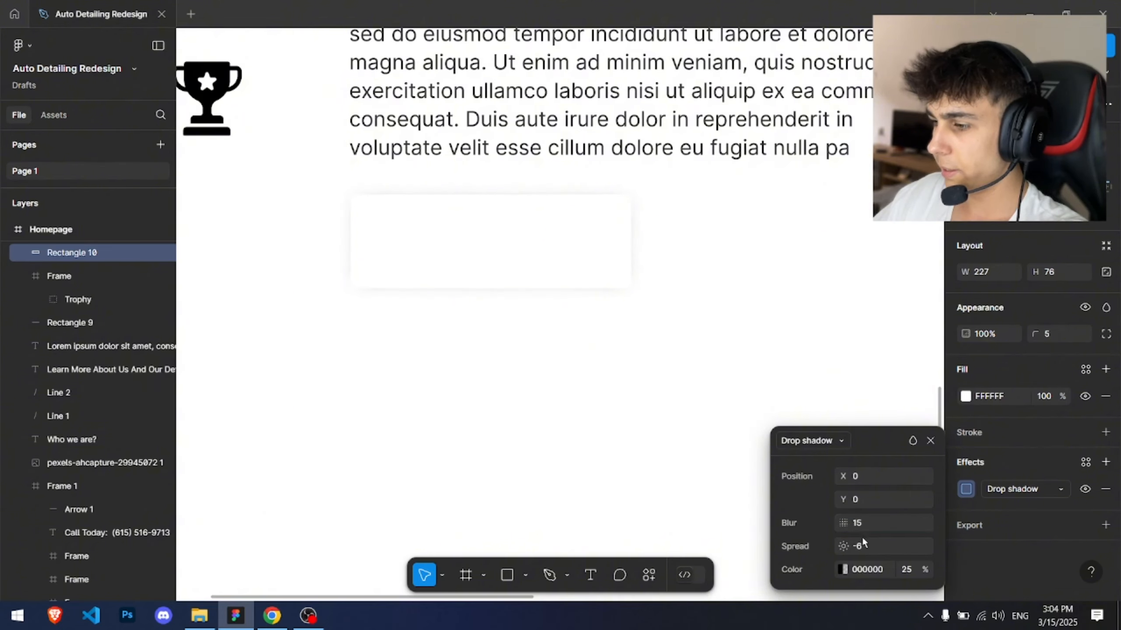
Step: Place the trophy icon on the white card, layered above it, and resize it to 48 × 48
click(635, 441)
scroll(596, 426, down, 3)
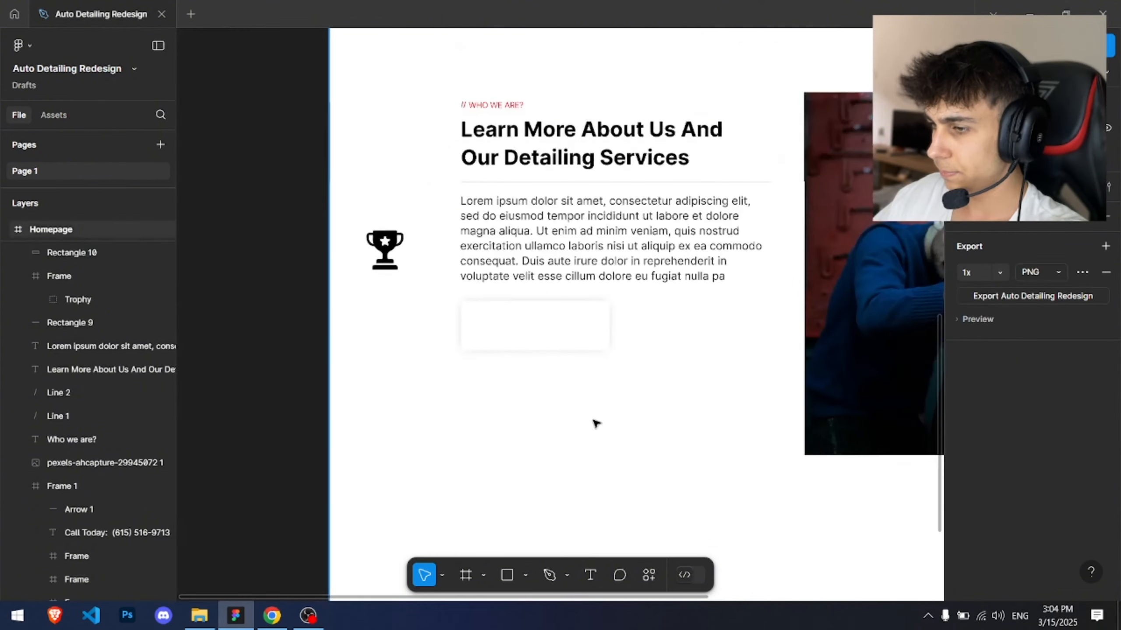
scroll(363, 320, up, 5)
click(309, 210)
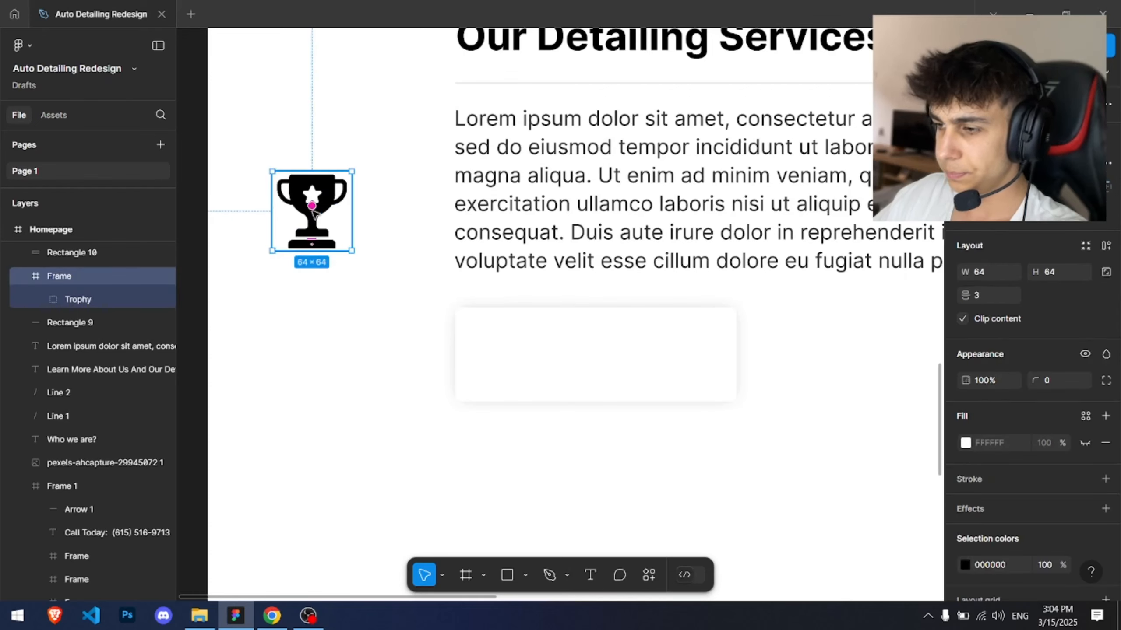
drag(309, 210, 508, 343)
drag(74, 276, 66, 314)
scroll(470, 319, up, 3)
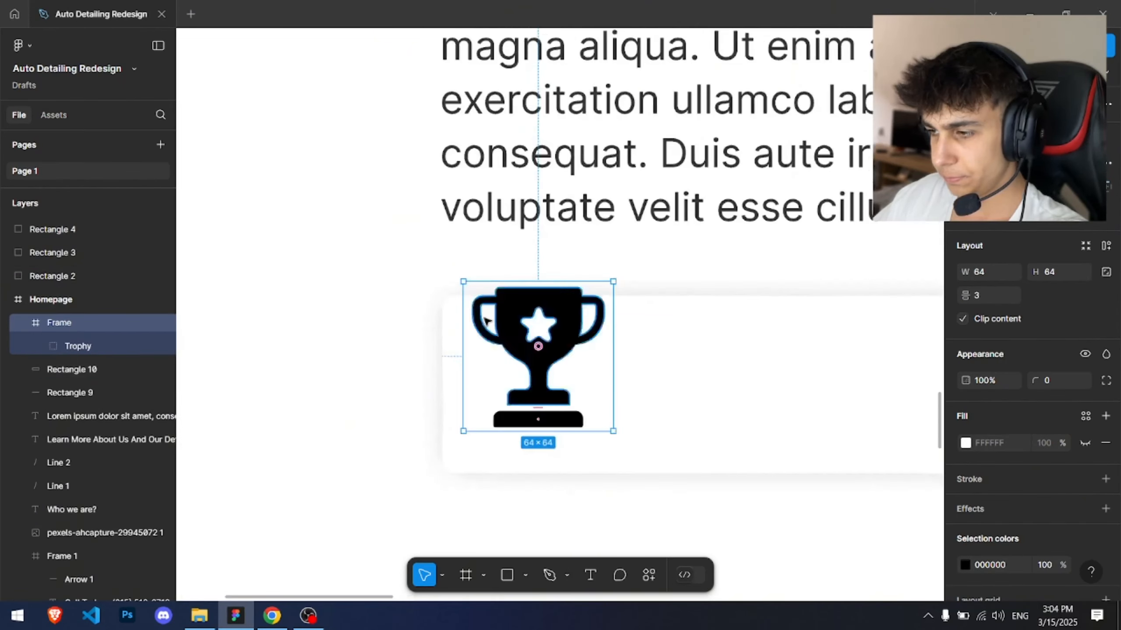
drag(613, 281, 583, 300)
drag(566, 338, 558, 377)
scroll(552, 378, down, 3)
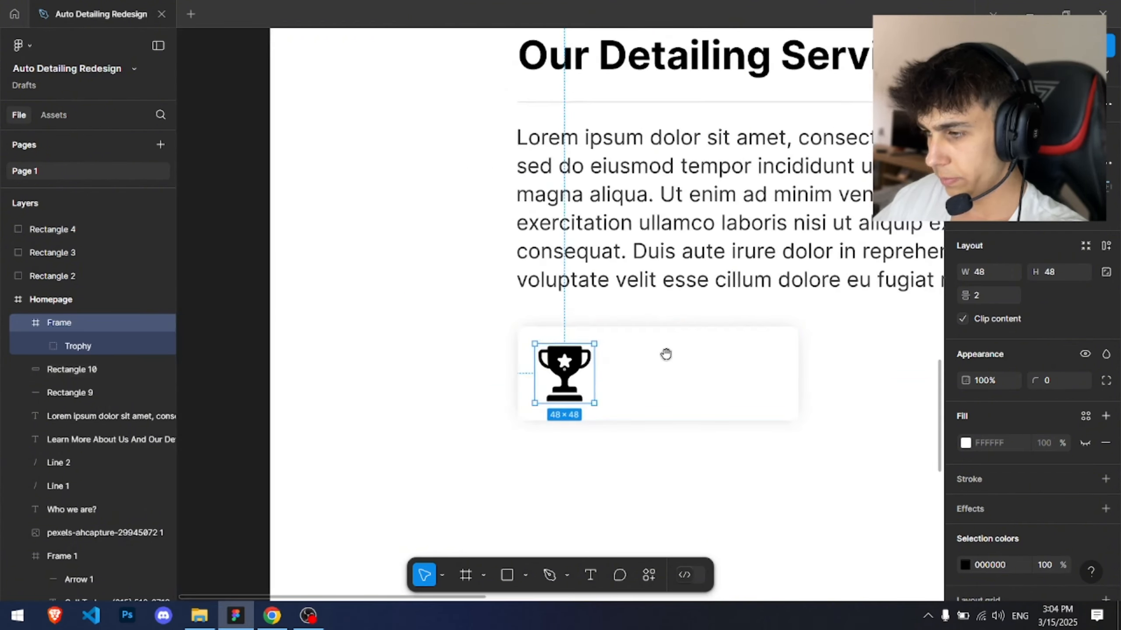
drag(665, 353, 461, 319)
Step: Recolour the trophy icon with the page's red swatch
click(965, 565)
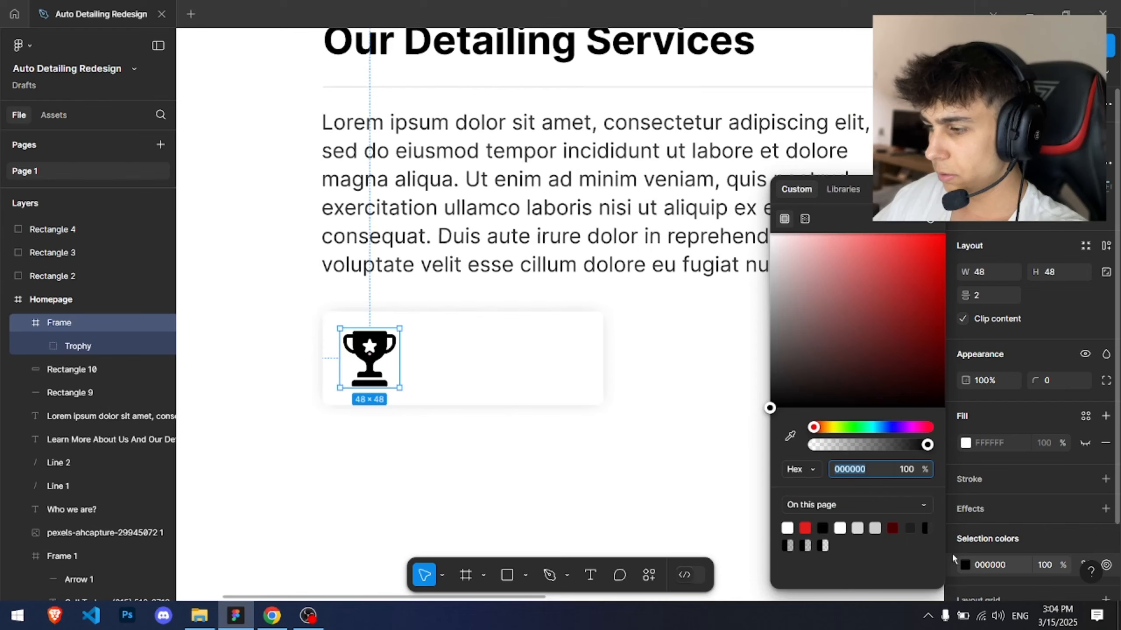
click(804, 528)
click(608, 333)
scroll(490, 320, up, 5)
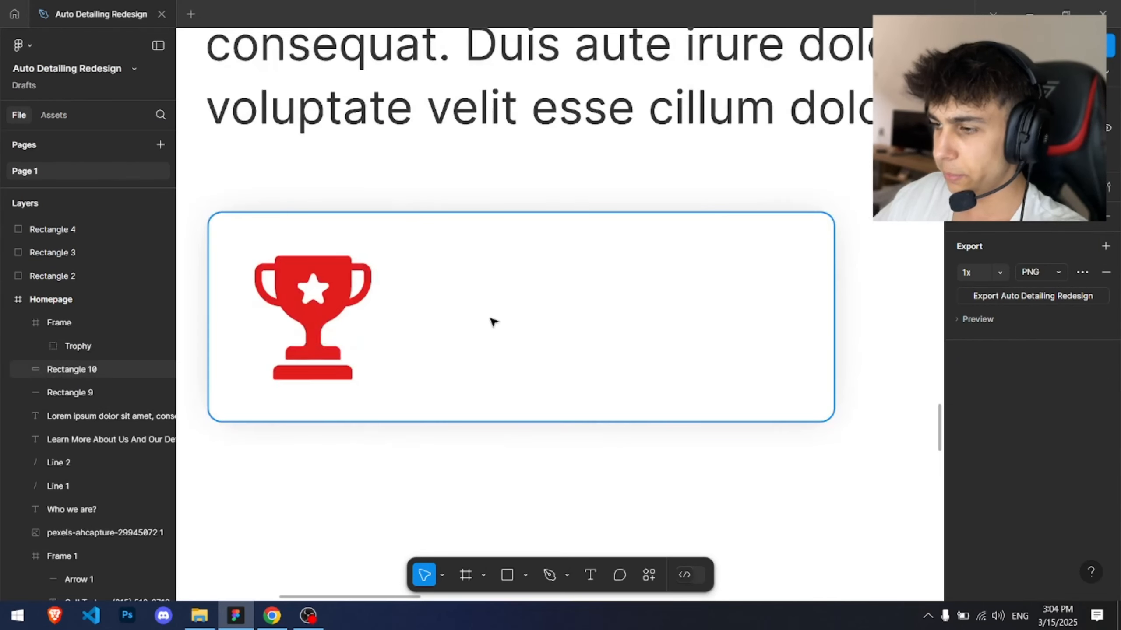
Step: Add a "Reward" text label beside the trophy and move it to the top of the card
key(t)
click(414, 315)
text(Reward)
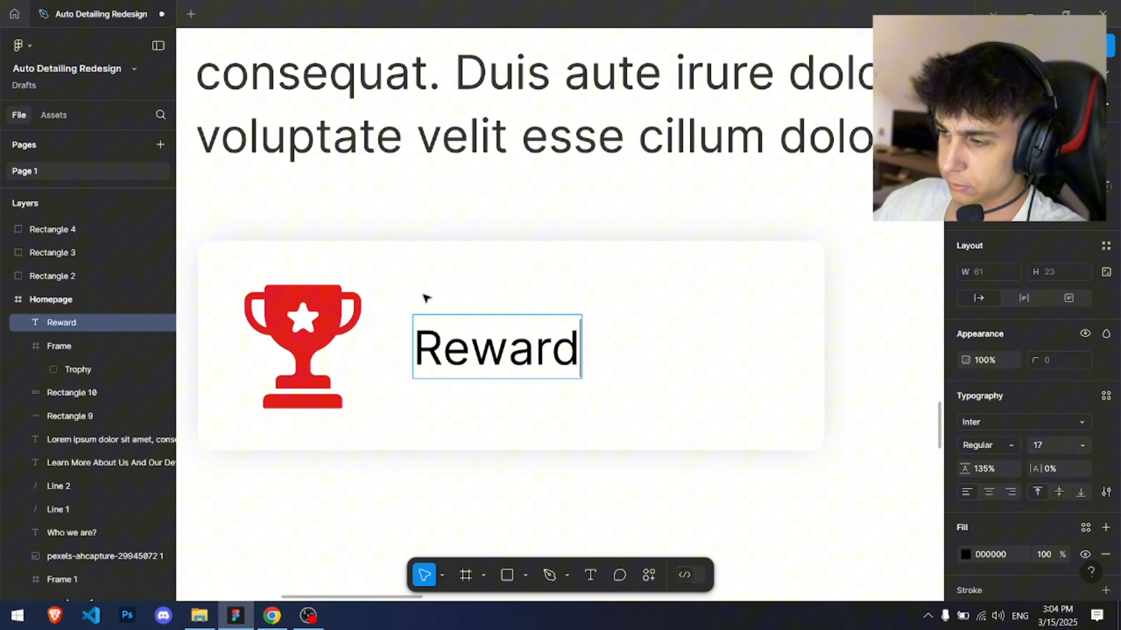
key(Escape)
scroll(459, 331, up, 3)
drag(498, 381, 520, 287)
Step: Add the text "For the best auto detailing company in 2025" below it and set its font size to 14
key(t)
click(445, 363)
text(Fo)
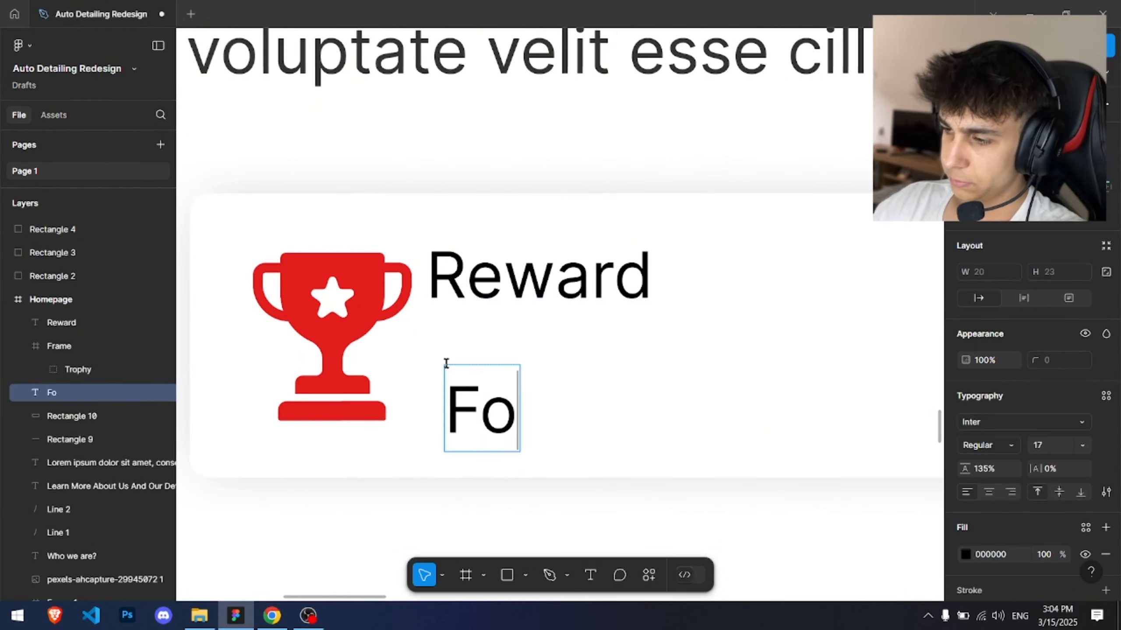
text(r the best auto detailing compa)
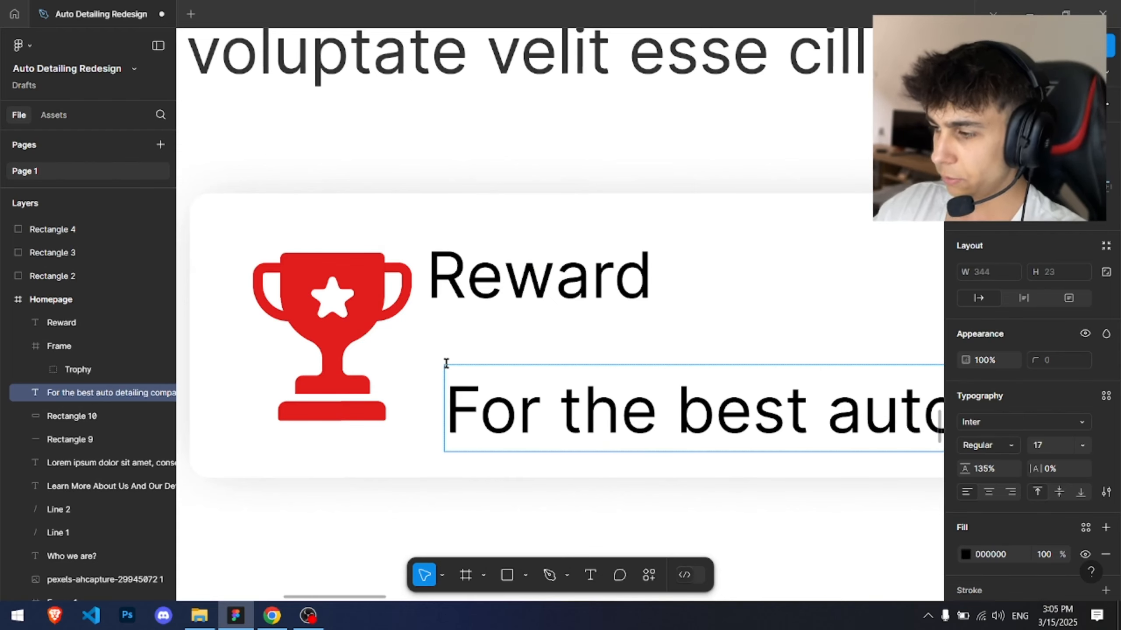
key(Escape)
text(14)
key(Return)
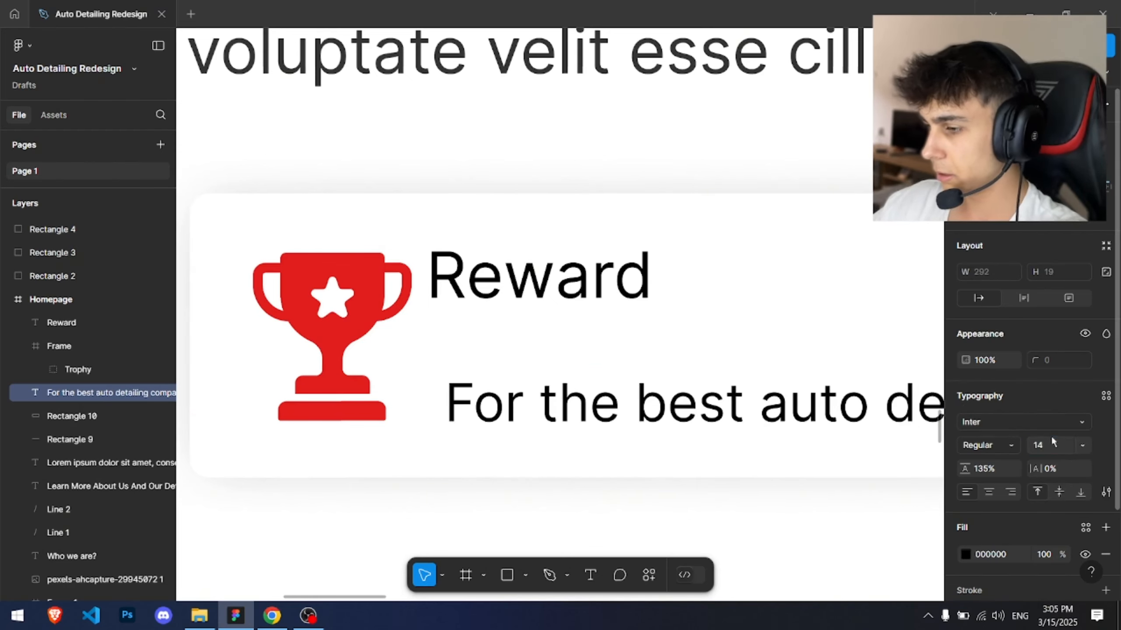
Step: Narrow the description text so it wraps onto two lines and set its font size to 12
scroll(576, 384, down, 4)
drag(838, 389, 736, 388)
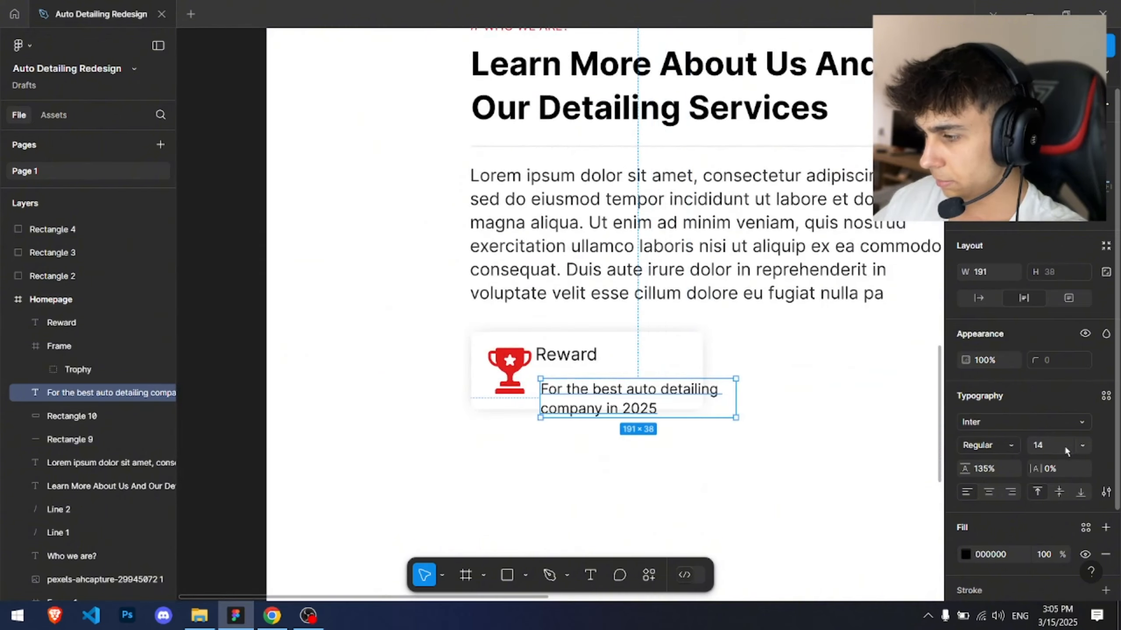
text(12)
key(Return)
Step: Align the description directly under the Reward heading, nudging both into place
scroll(665, 343, up, 5)
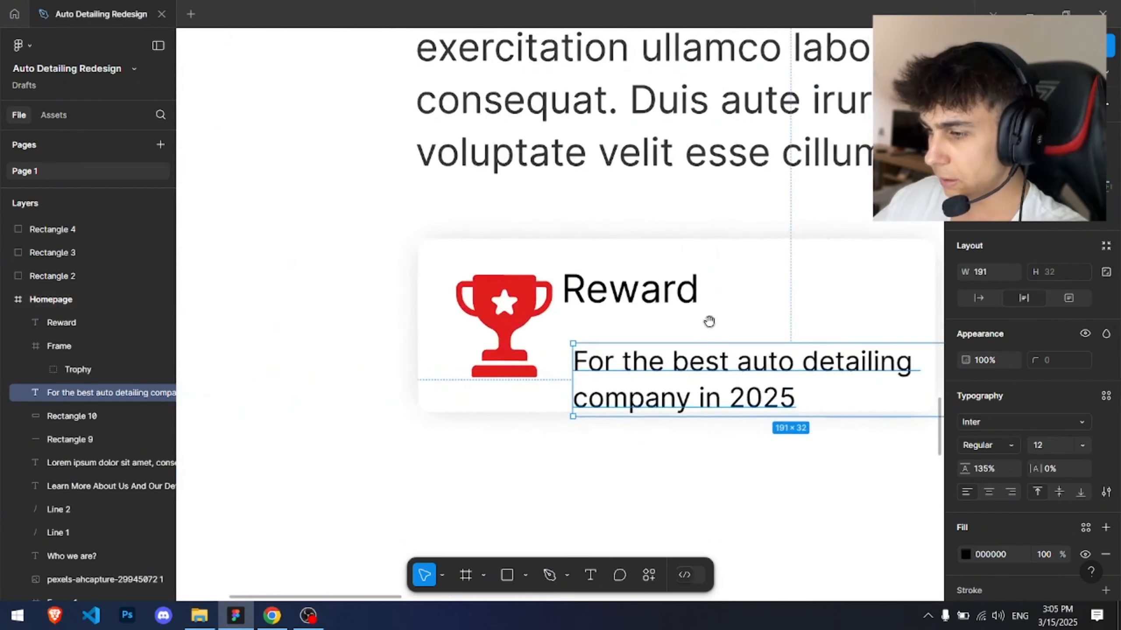
drag(604, 363, 609, 360)
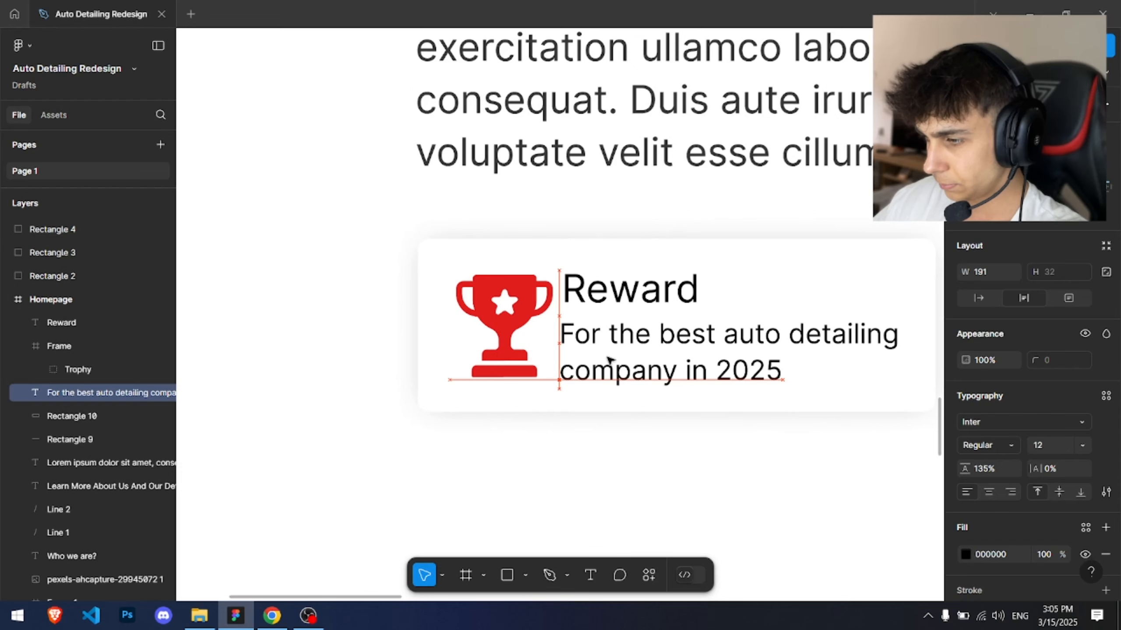
click(583, 300)
scroll(578, 305, up, 3)
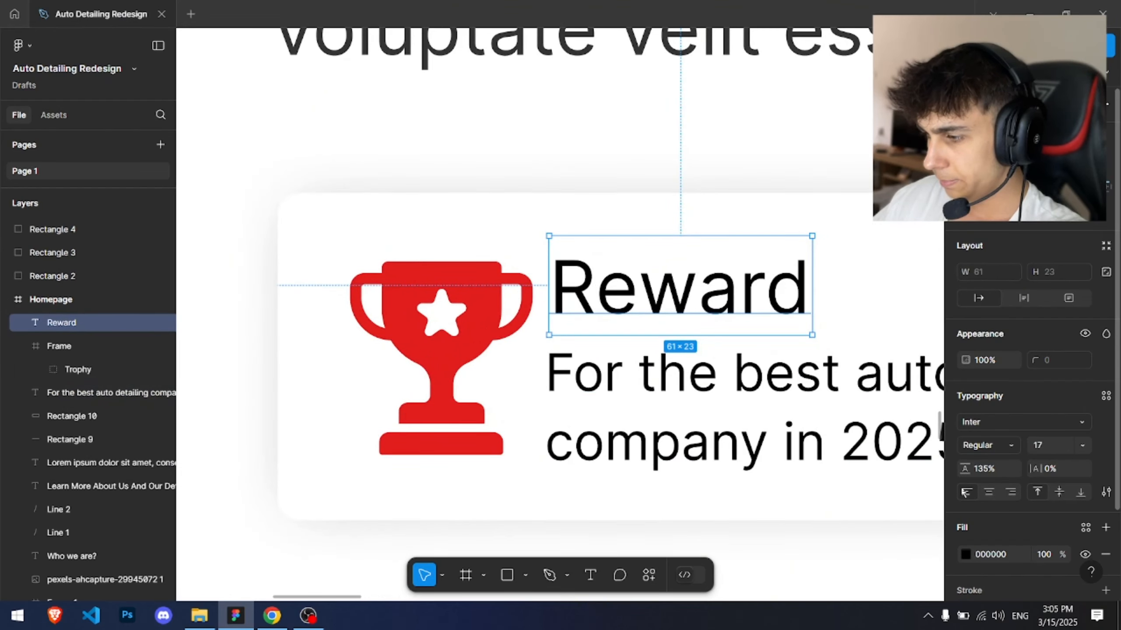
drag(600, 289, 592, 286)
Step: Set the description's line height to 105% and narrow its text box to about 154 wide
click(678, 408)
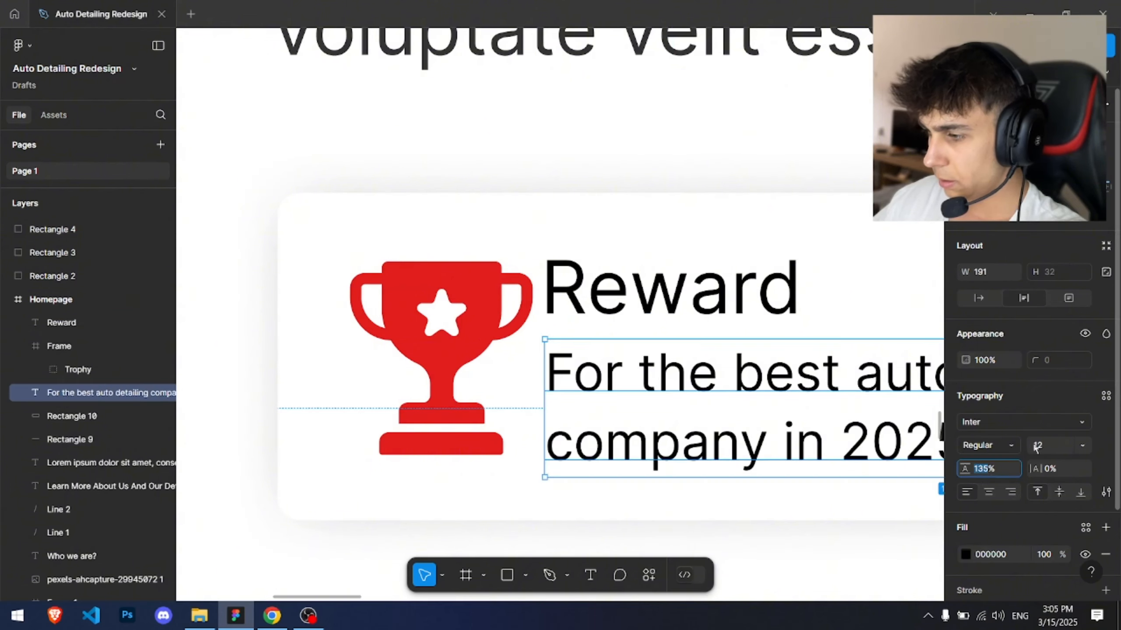
key(Right)
key(Left)
key(BackSpace)
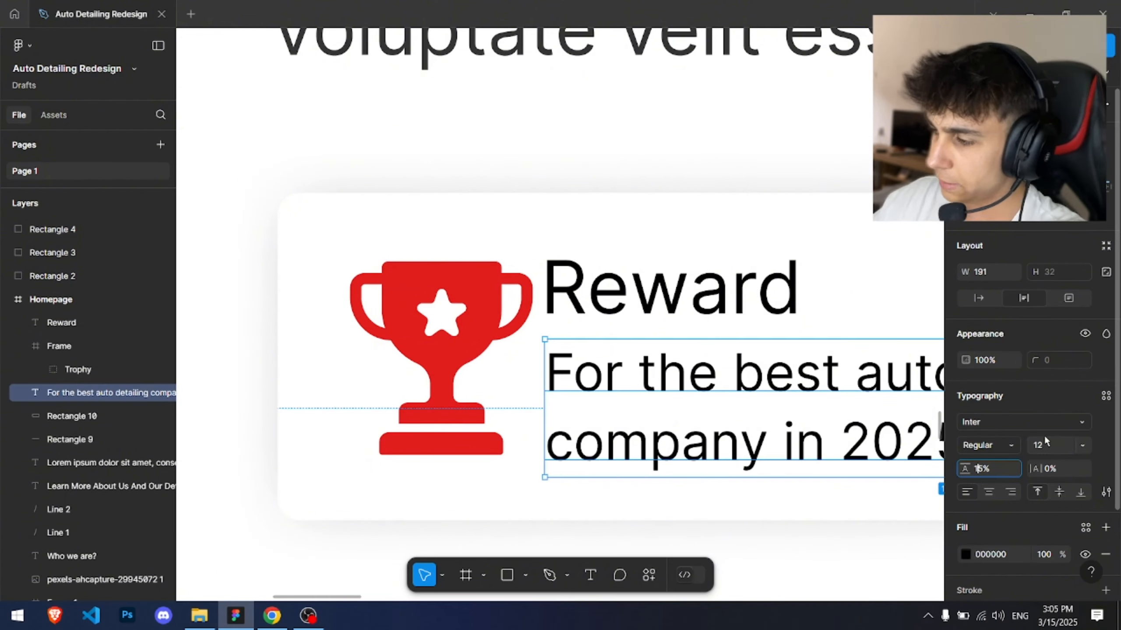
text(0)
key(Return)
scroll(613, 309, down, 5)
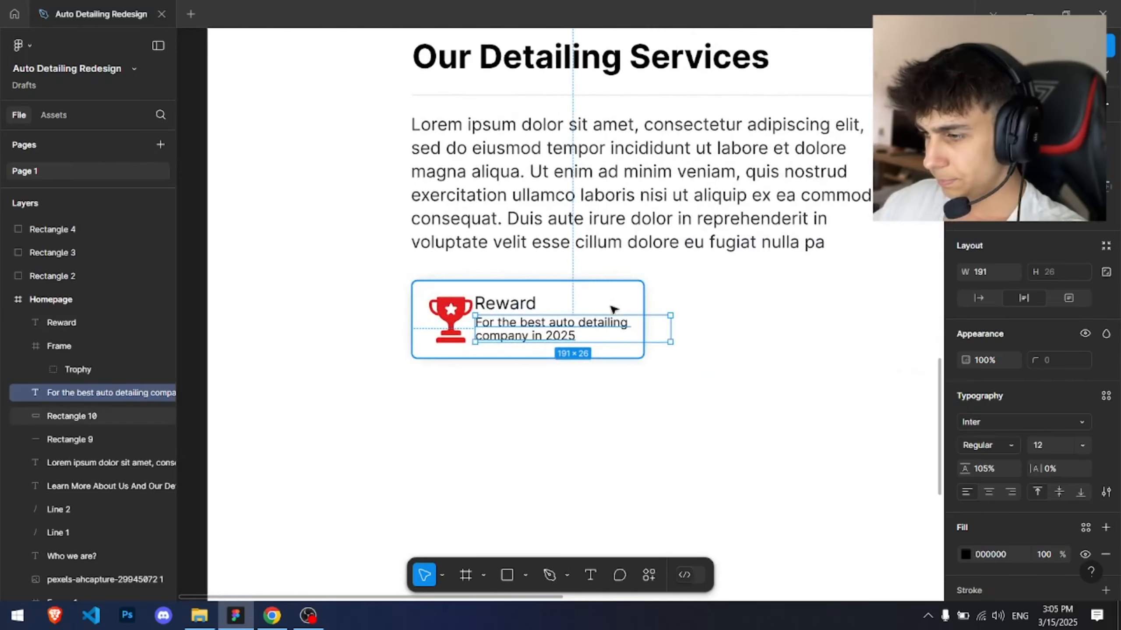
drag(670, 329, 633, 328)
ctrl+scroll(653, 336, up, 3)
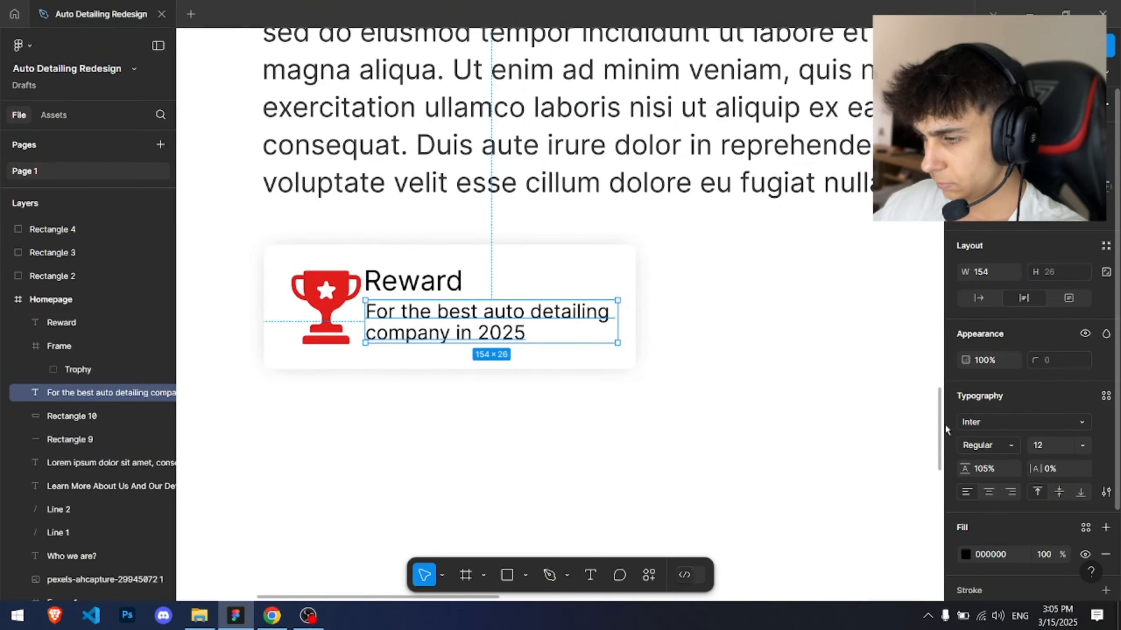
Step: Set the Reward heading's font weight to Semi Bold
click(413, 281)
click(986, 445)
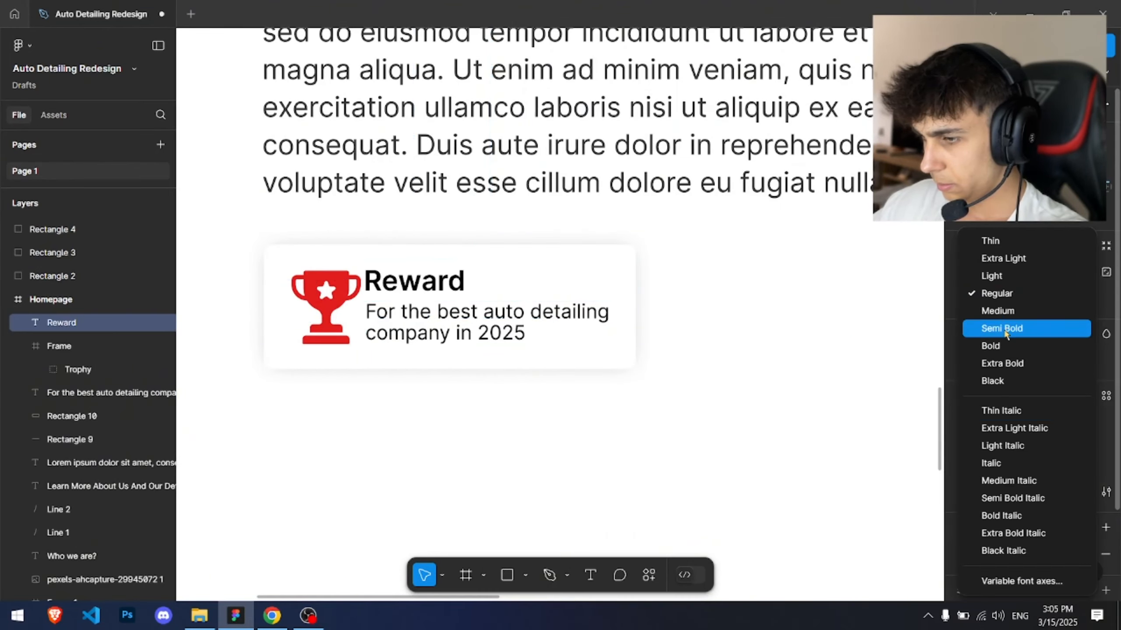
click(1005, 332)
scroll(312, 292, up, 3)
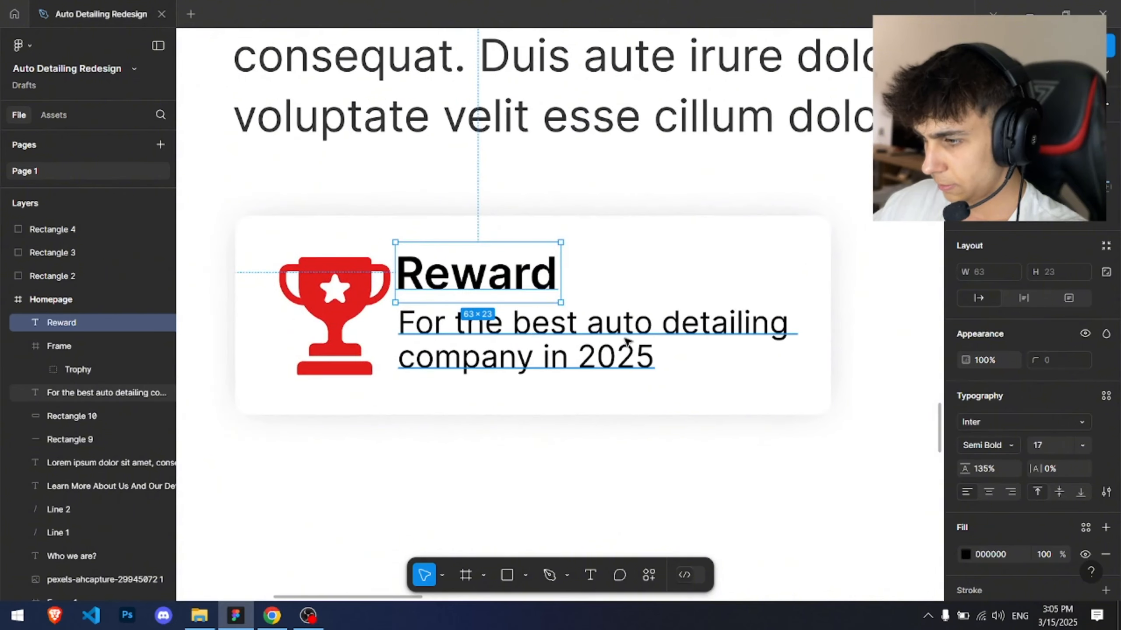
Step: Rebalance the card spacing by nudging the trophy left and the heading and description right
click(565, 336)
click(804, 327)
click(788, 326)
mouse_move(801, 325)
mouse_down()
mouse_move(775, 324)
mouse_move(796, 325)
mouse_up()
click(815, 304)
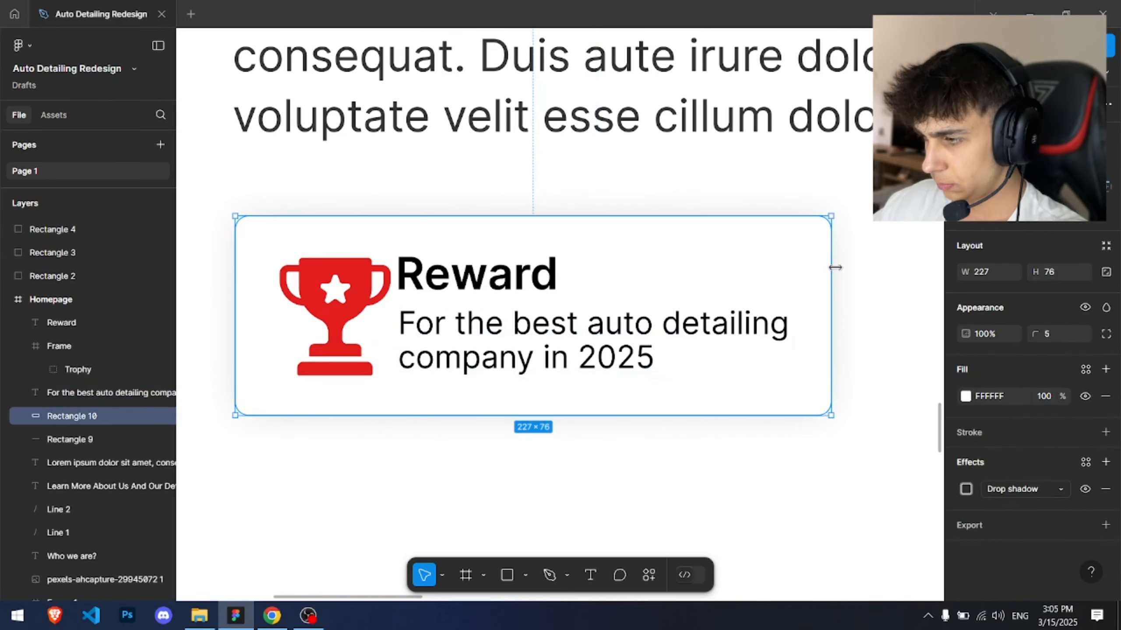
mouse_move(832, 268)
mouse_down()
mouse_move(843, 268)
mouse_move(821, 267)
mouse_up()
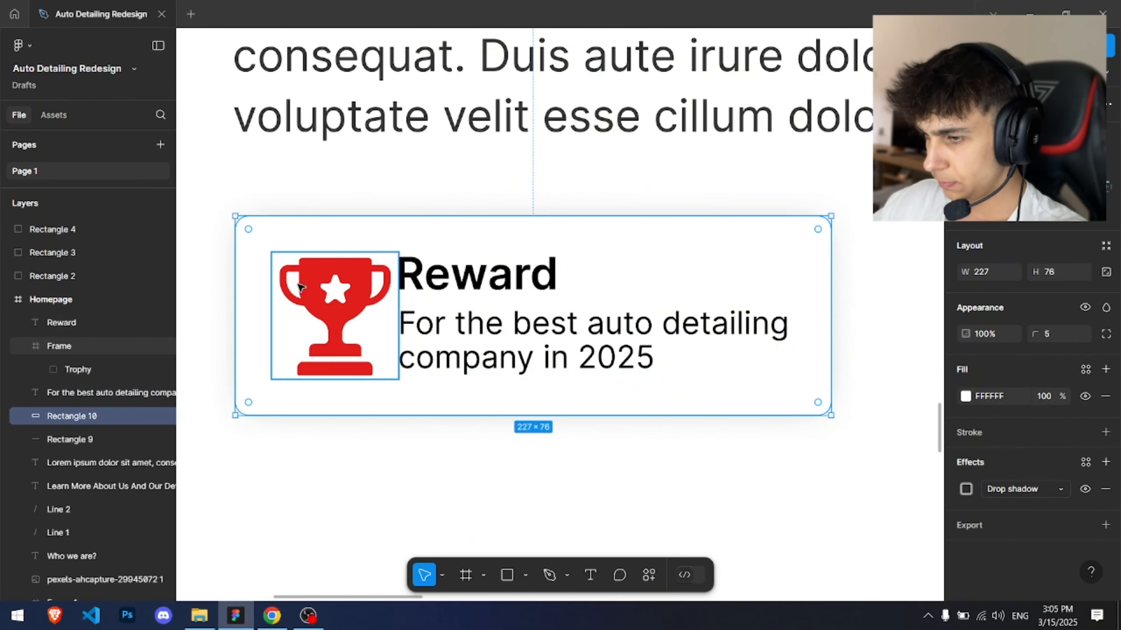
click(314, 289)
drag(314, 290, 300, 290)
click(439, 277)
shift+click(487, 355)
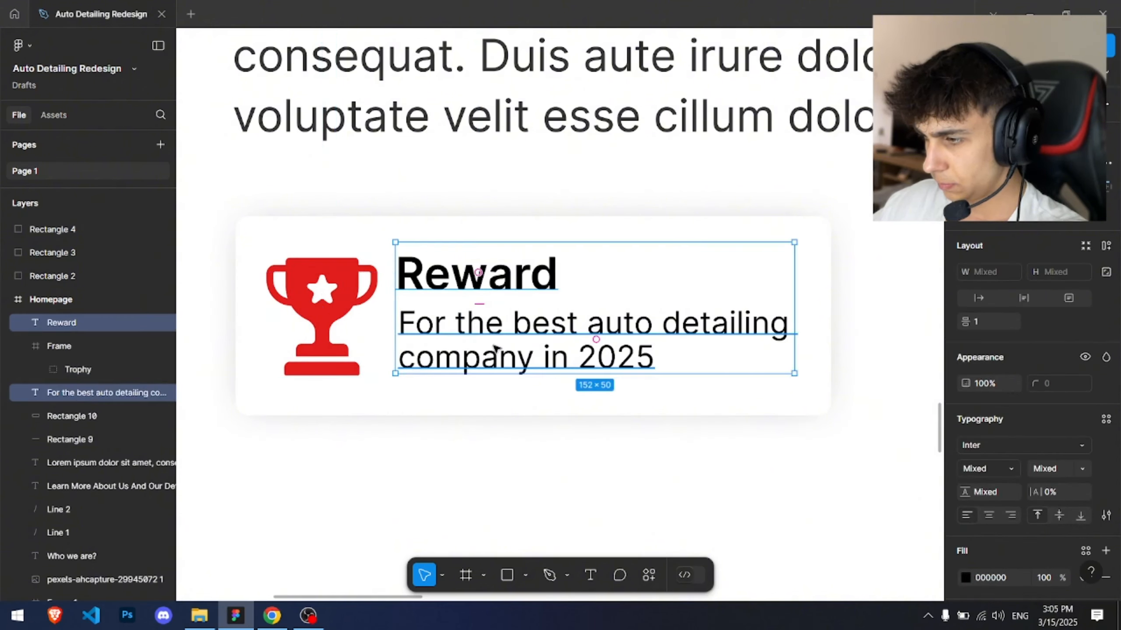
drag(488, 356, 503, 355)
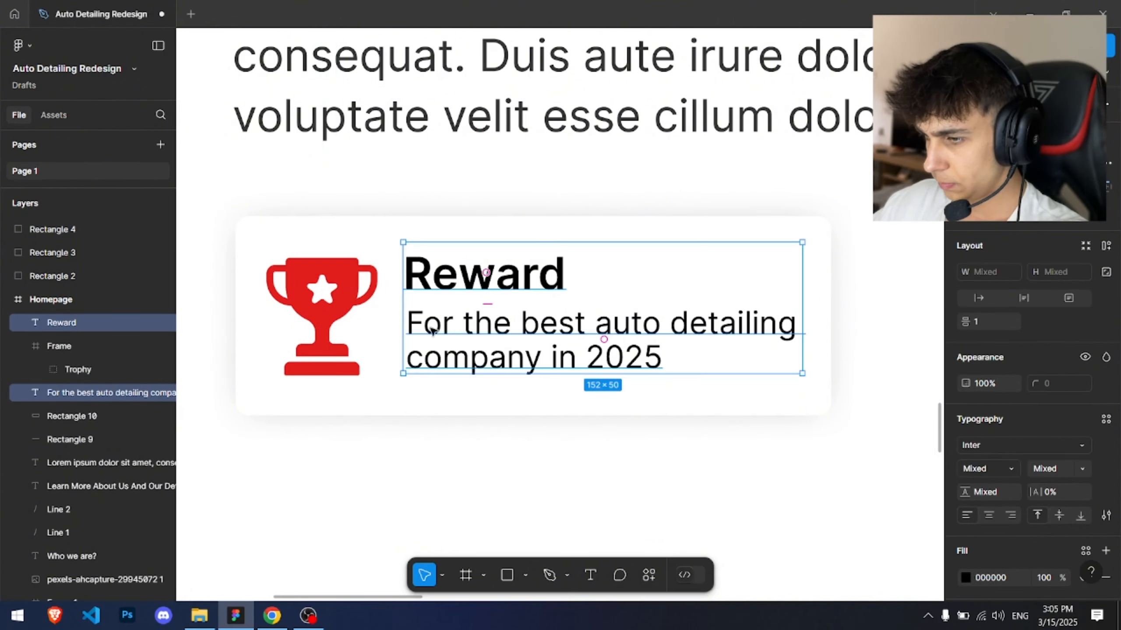
Step: Set the Reward heading's font size to 15
click(420, 281)
click(1048, 445)
text(15)
key(Return)
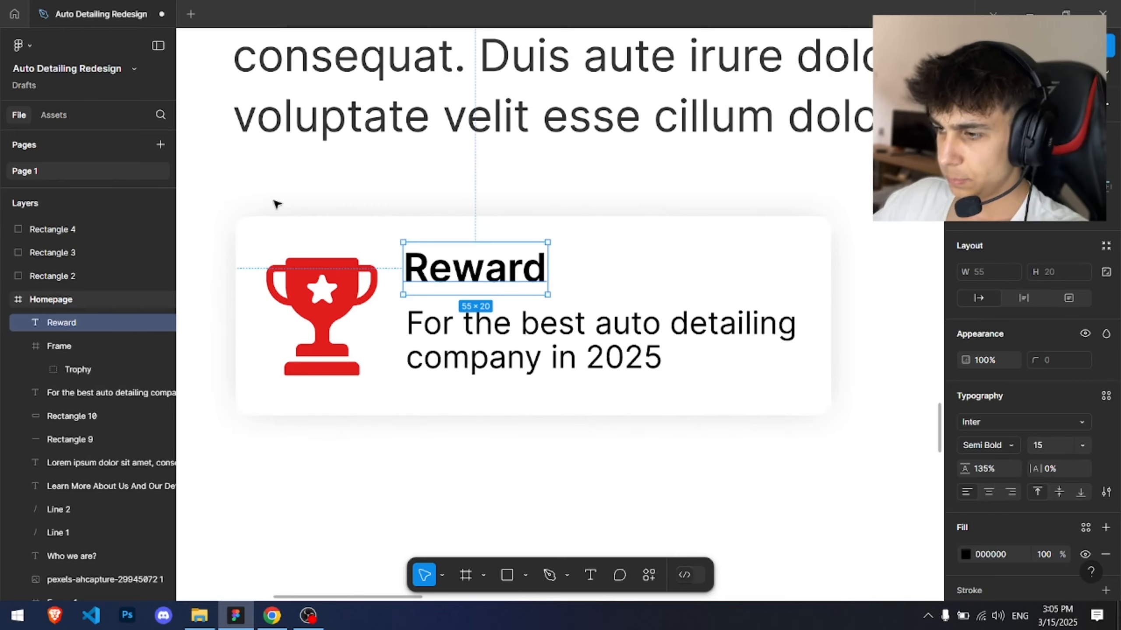
Step: Set the description text's fill opacity to 80%
ctrl+scroll(525, 363, up, 5)
click(498, 338)
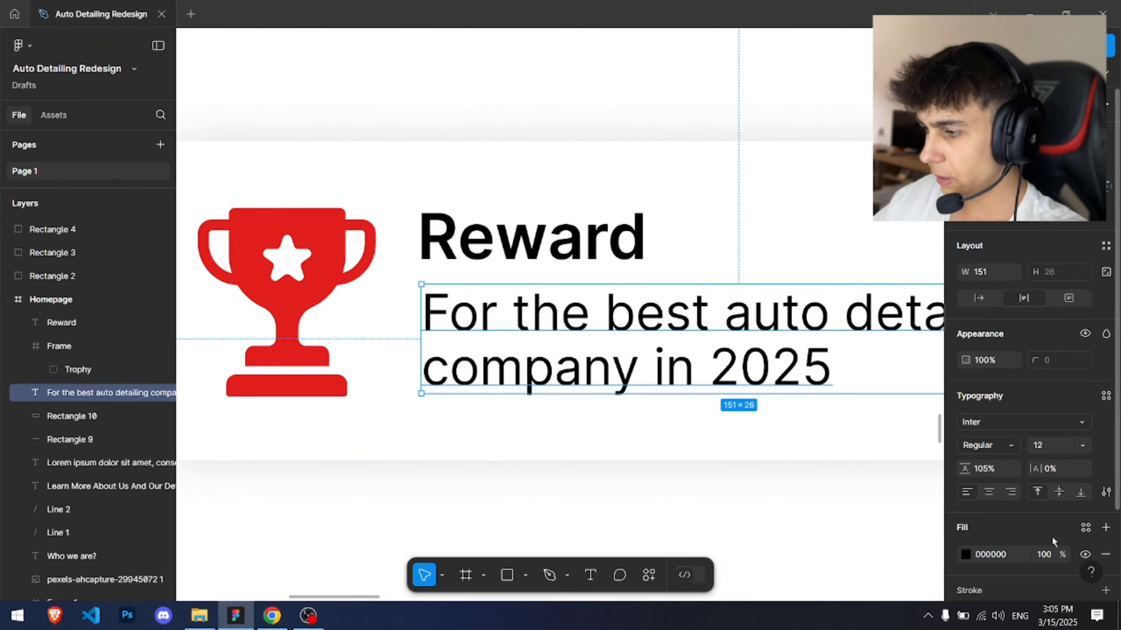
click(1059, 549)
text(80)
key(Return)
Step: Inspect the finished Reward card and the trophy icon's frame
ctrl+scroll(341, 228, down, 1)
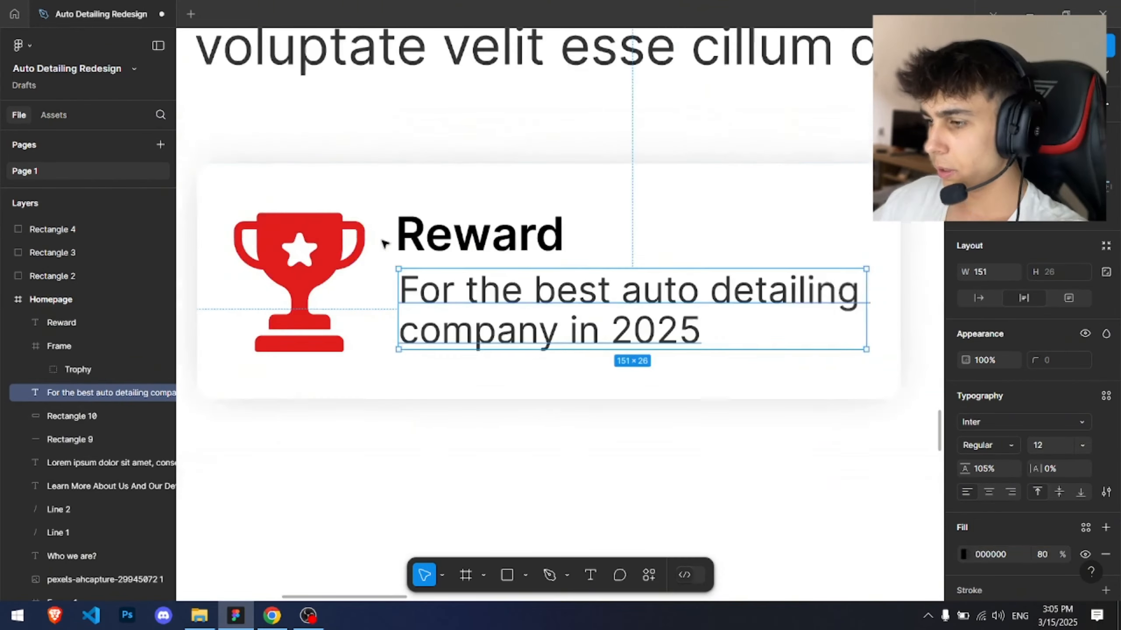
ctrl+scroll(703, 393, down, 3)
click(736, 424)
ctrl+scroll(736, 426, down, 1)
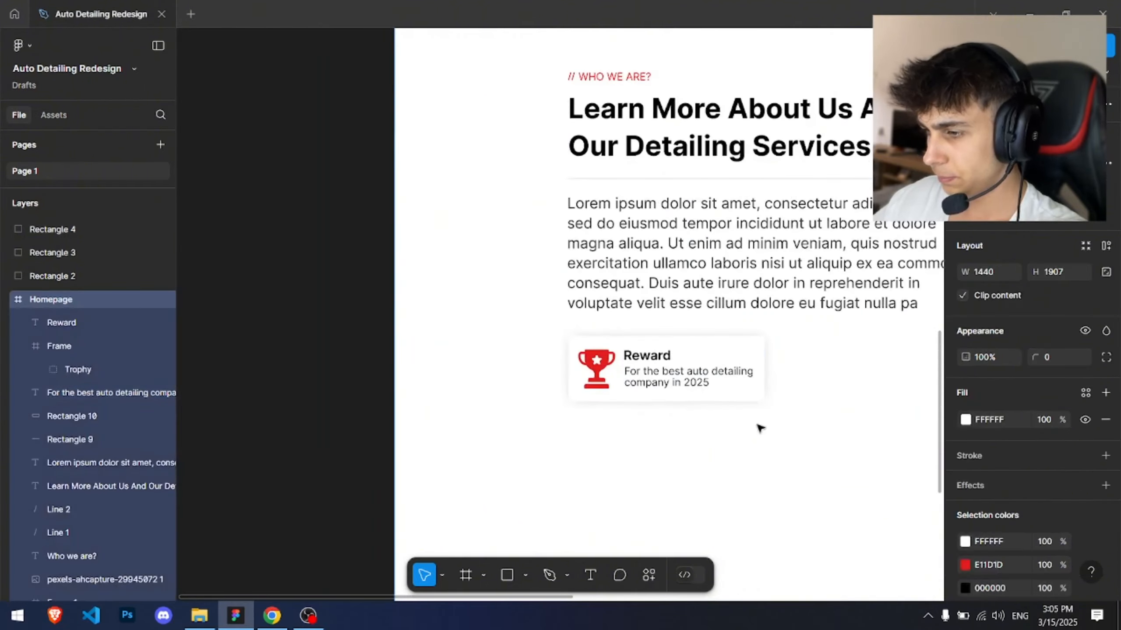
drag(780, 431, 535, 351)
scroll(399, 312, up, 5)
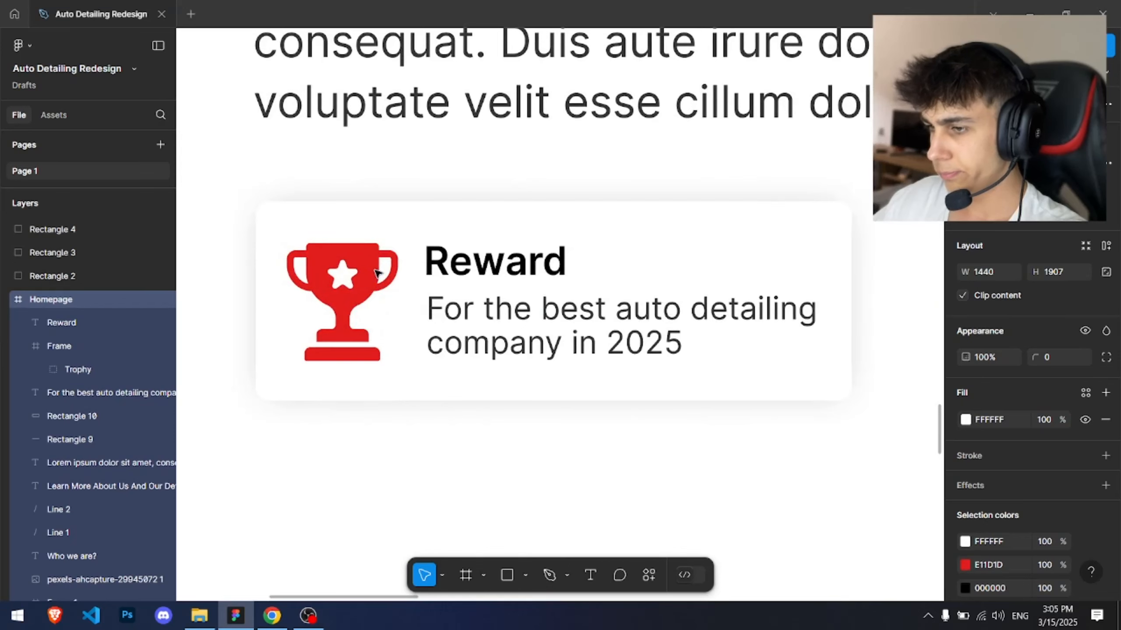
ctrl+drag(274, 221, 419, 394)
ctrl+click(76, 347)
click(75, 347)
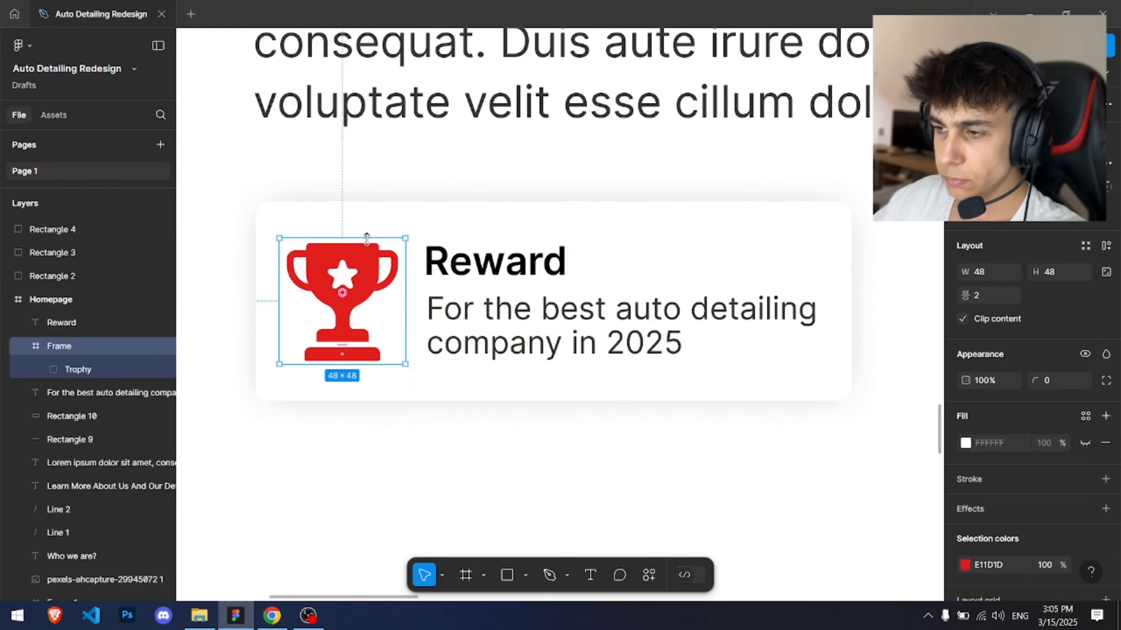
Step: Draw a square about 51 × 51 around the trophy icon and place its layer beneath the icon frame
scroll(412, 247, up, 2)
alt+shift+drag(400, 233, 333, 262)
click(223, 232)
key(r)
mouse_move(199, 236)
shift+mouse_down()
mouse_move(390, 413)
mouse_move(412, 451)
shift+mouse_up()
drag(91, 324, 87, 367)
drag(63, 407, 63, 406)
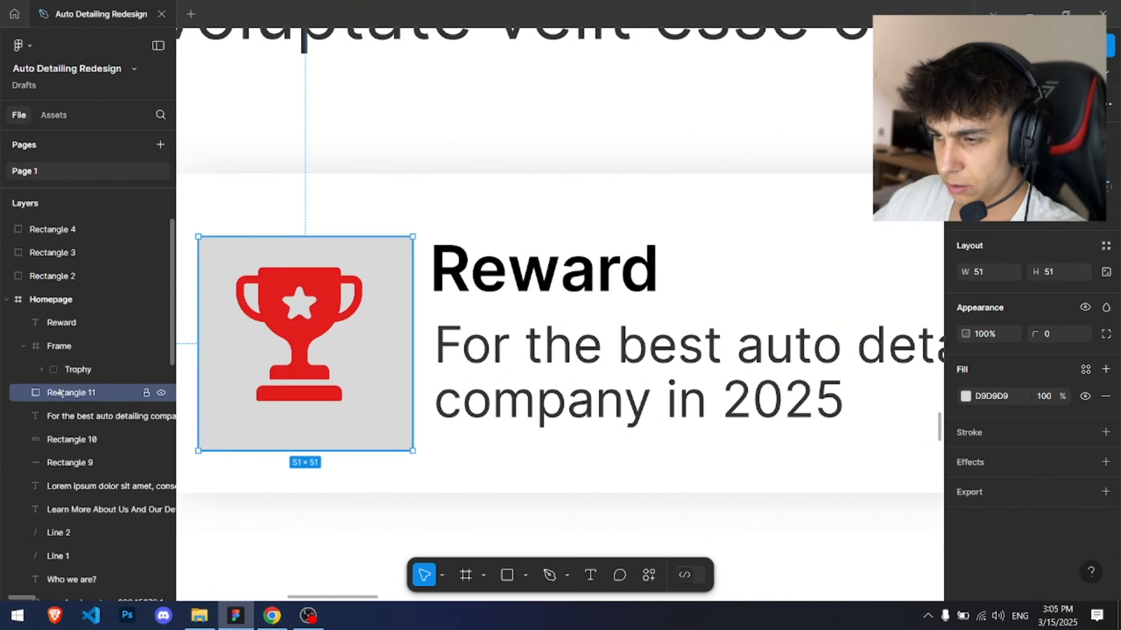
Step: Align the gray square with the trophy icon and reduce the white card's height to 68
drag(362, 311, 445, 304)
mouse_move(389, 325)
mouse_down()
mouse_move(408, 328)
mouse_move(396, 338)
mouse_up()
click(465, 255)
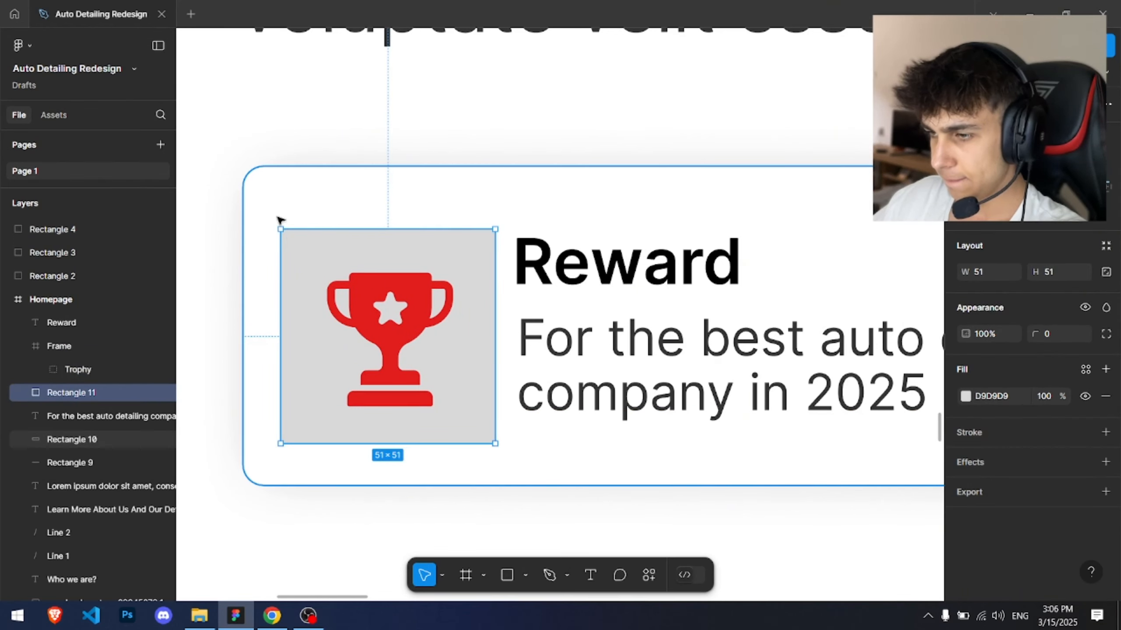
drag(264, 217, 429, 385)
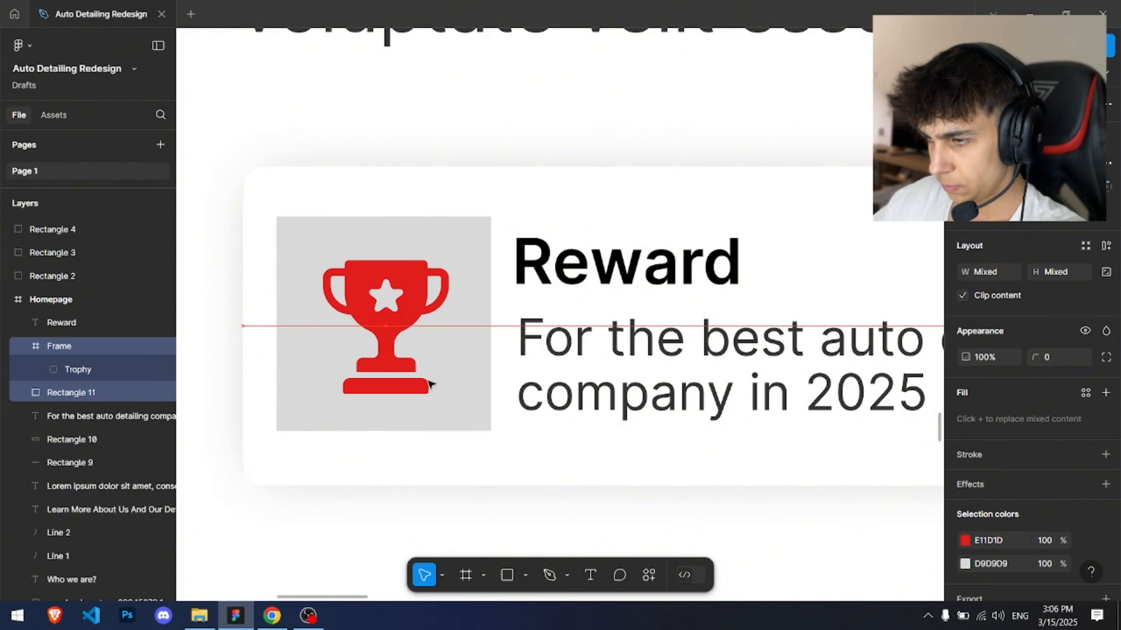
click(327, 191)
drag(327, 167, 329, 181)
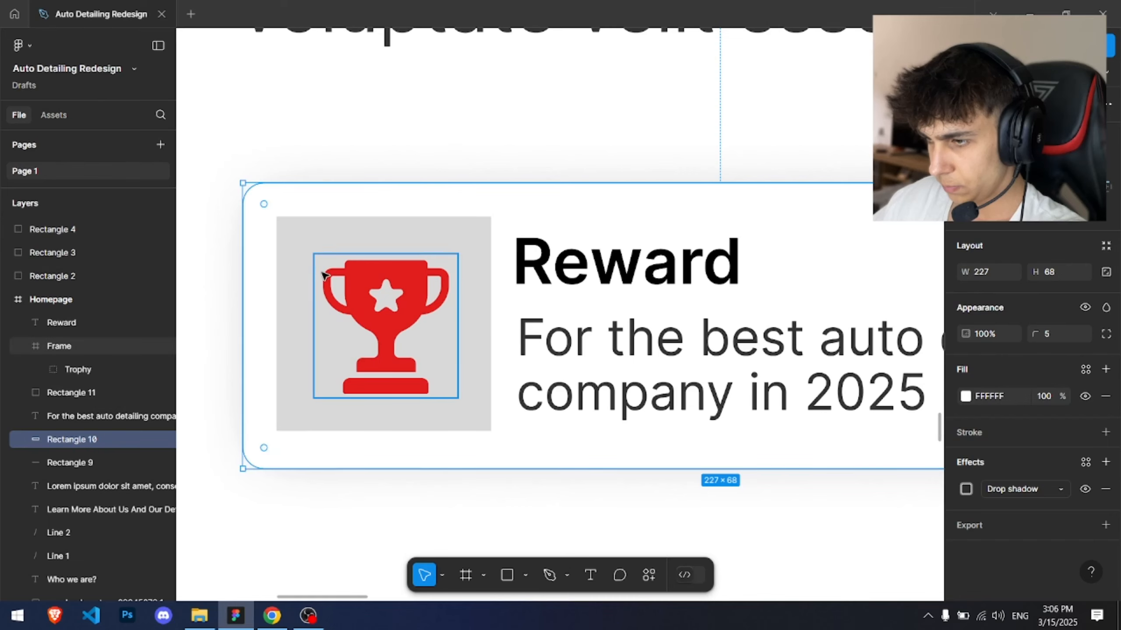
click(300, 240)
click(321, 251)
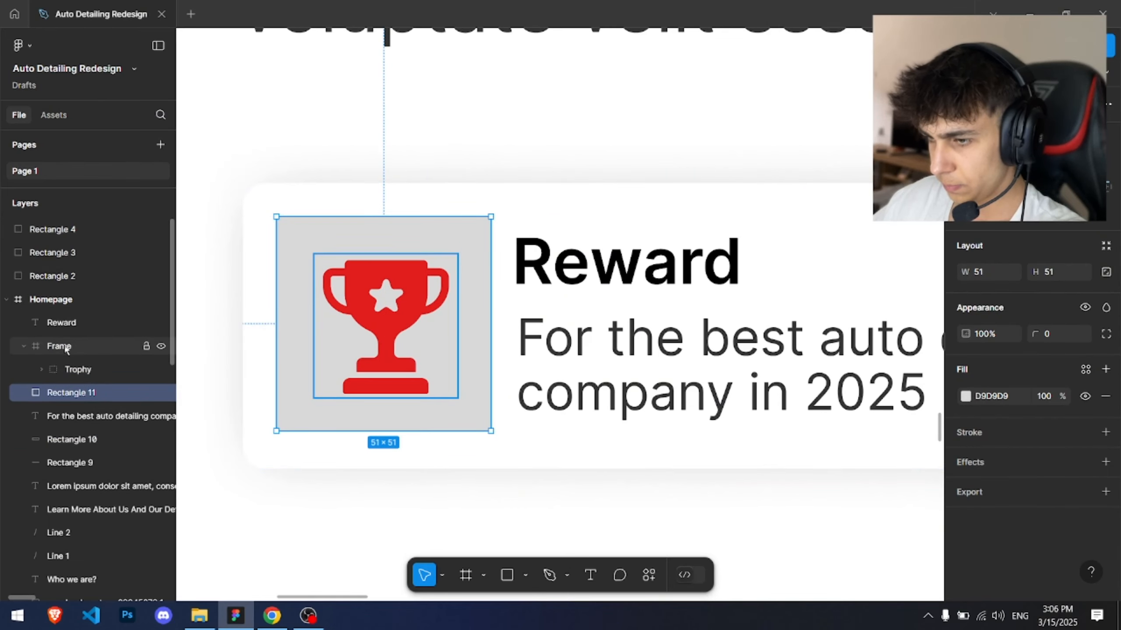
Step: Group the trophy icon frame together with the gray square behind it
shift+click(379, 315)
key(ctrl+g)
drag(379, 315, 381, 311)
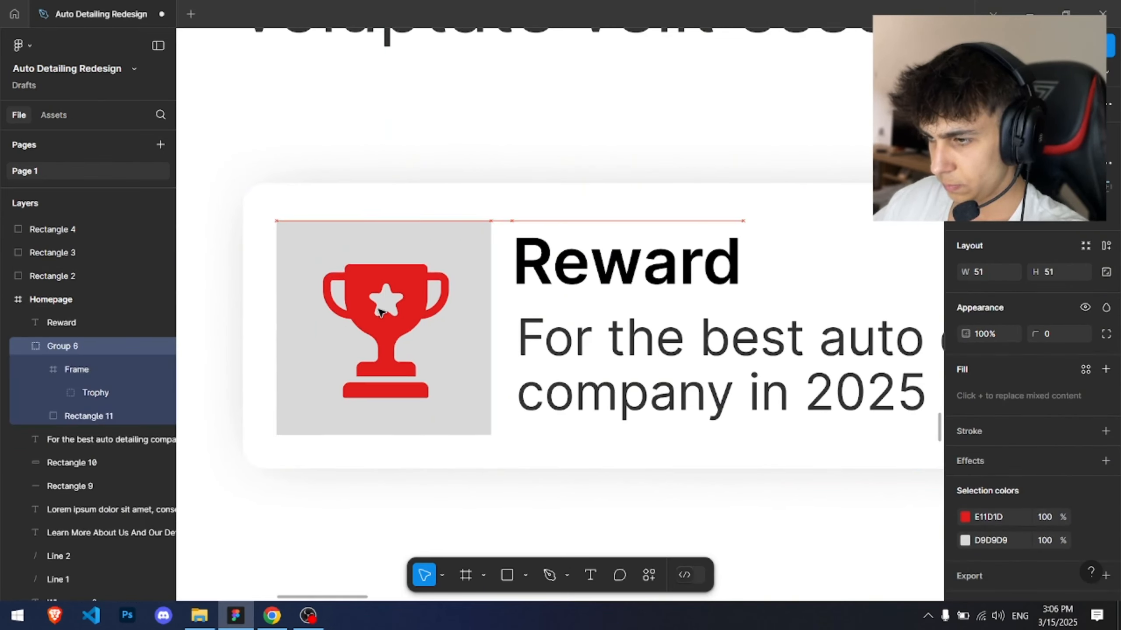
Step: Change the gray square's fill to black 000000 at 5% opacity
double_click(412, 259)
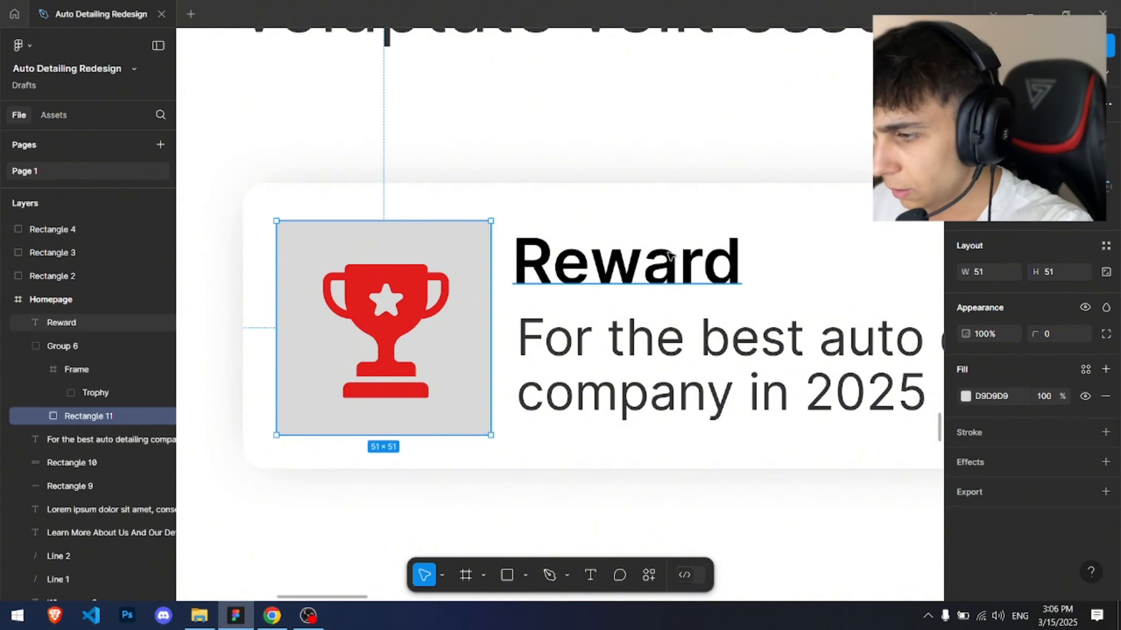
click(966, 396)
drag(838, 372, 769, 410)
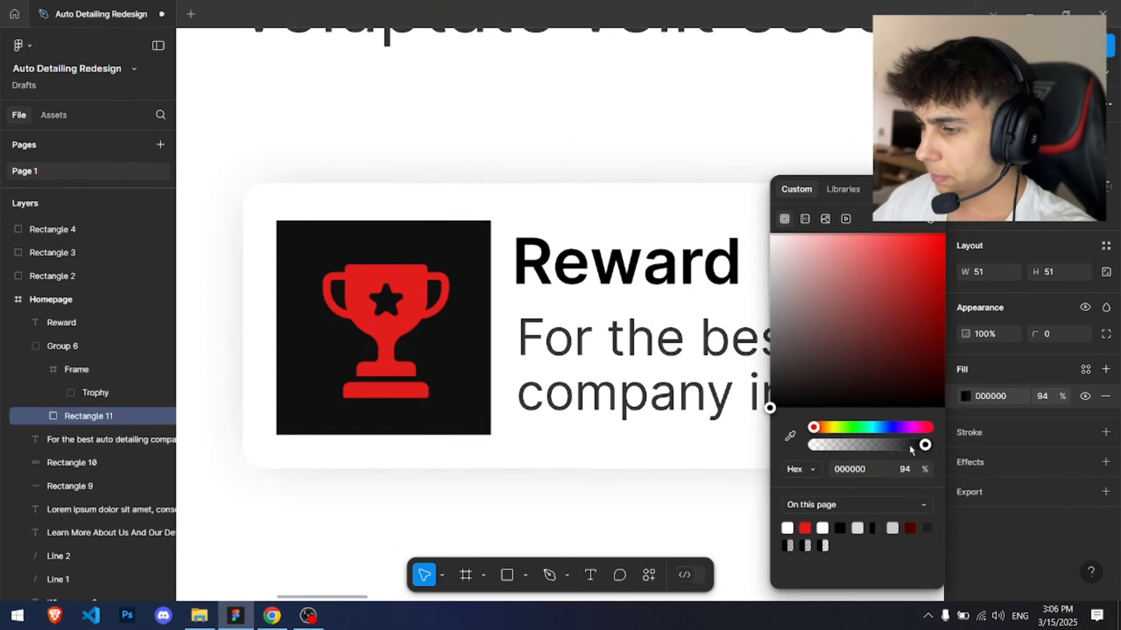
drag(927, 444, 824, 446)
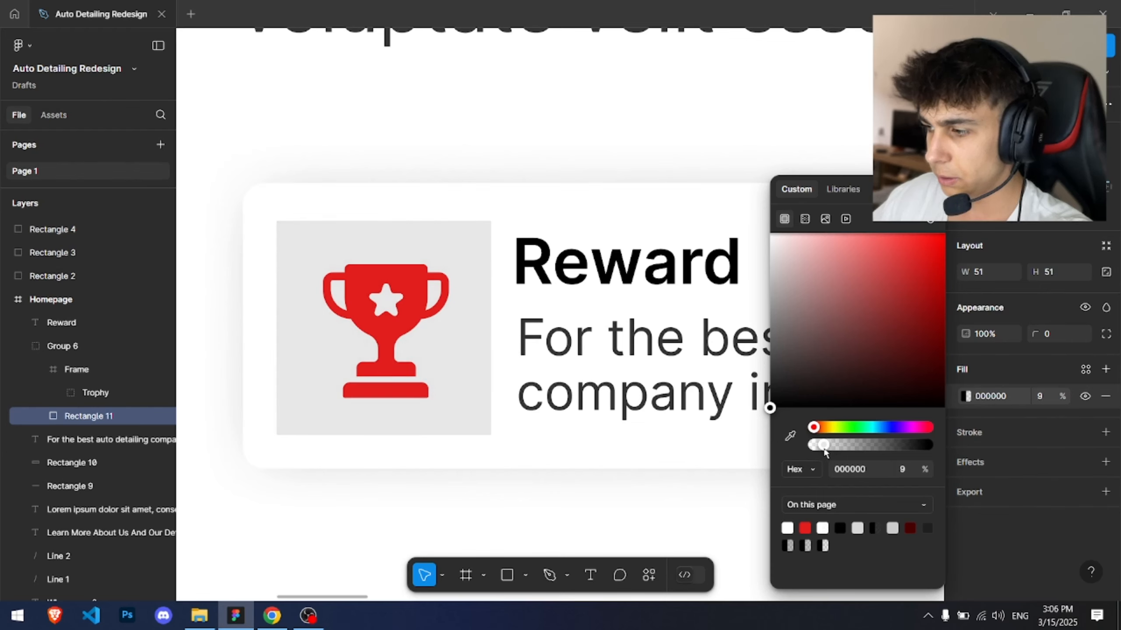
text(5)
key(Return)
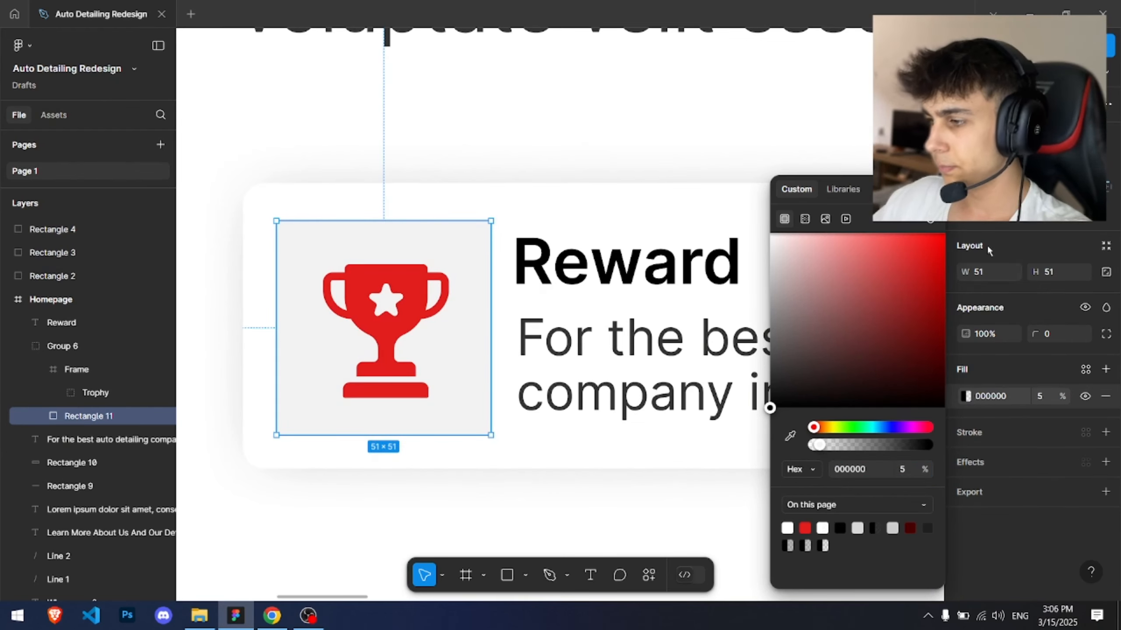
Step: Round the icon square's corners to a radius of 5
text(10)
key(Return)
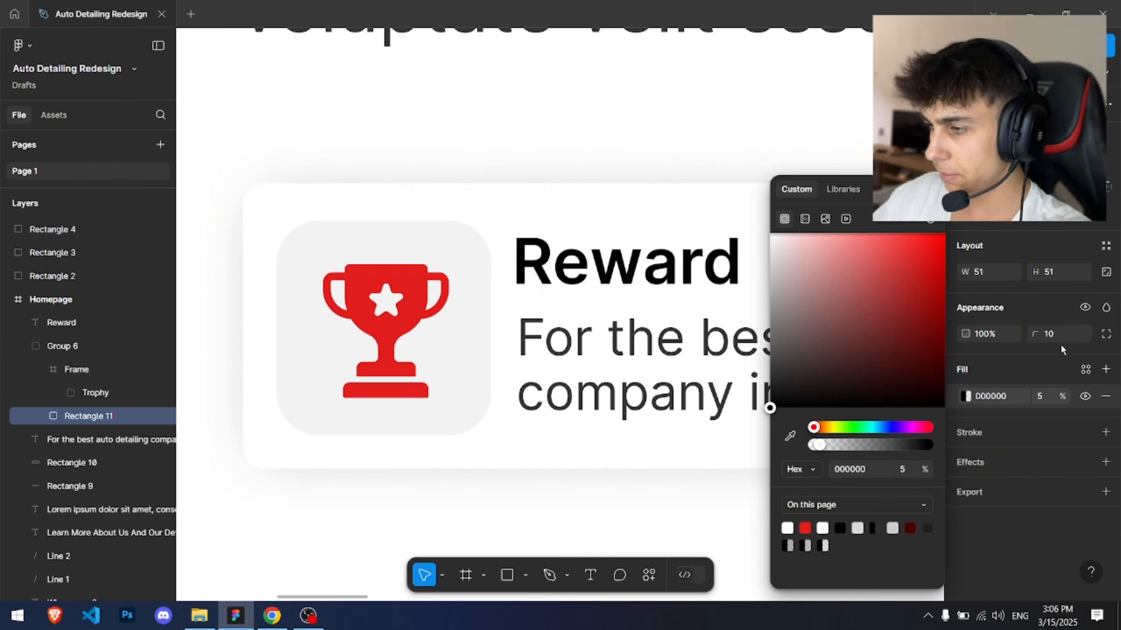
click(1064, 334)
text(5)
key(Return)
click(723, 504)
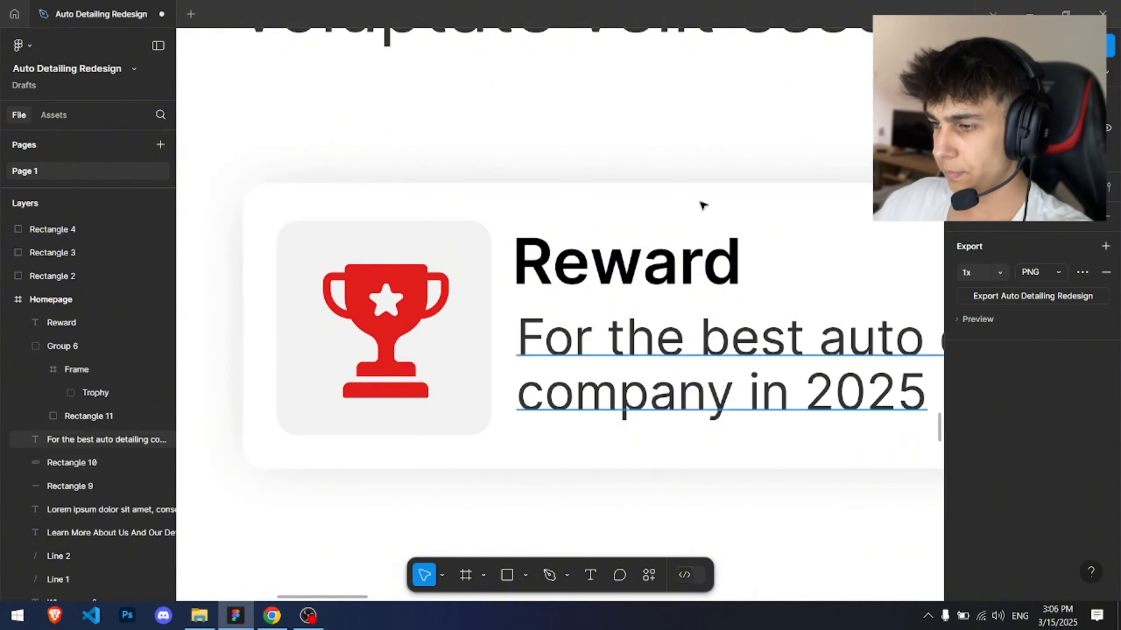
Step: Resize the trophy icon frame down to 30 × 30, keeping it centred in the square
scroll(708, 194, down, 5)
drag(735, 193, 415, 206)
scroll(428, 270, up, 5)
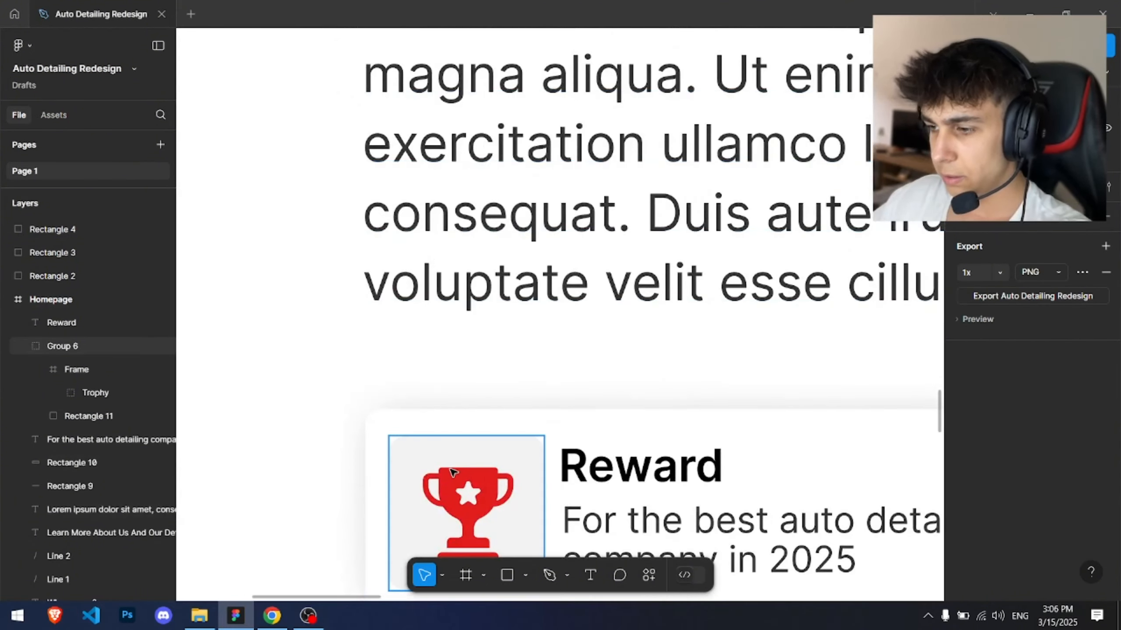
click(76, 369)
scroll(500, 463, up, 3)
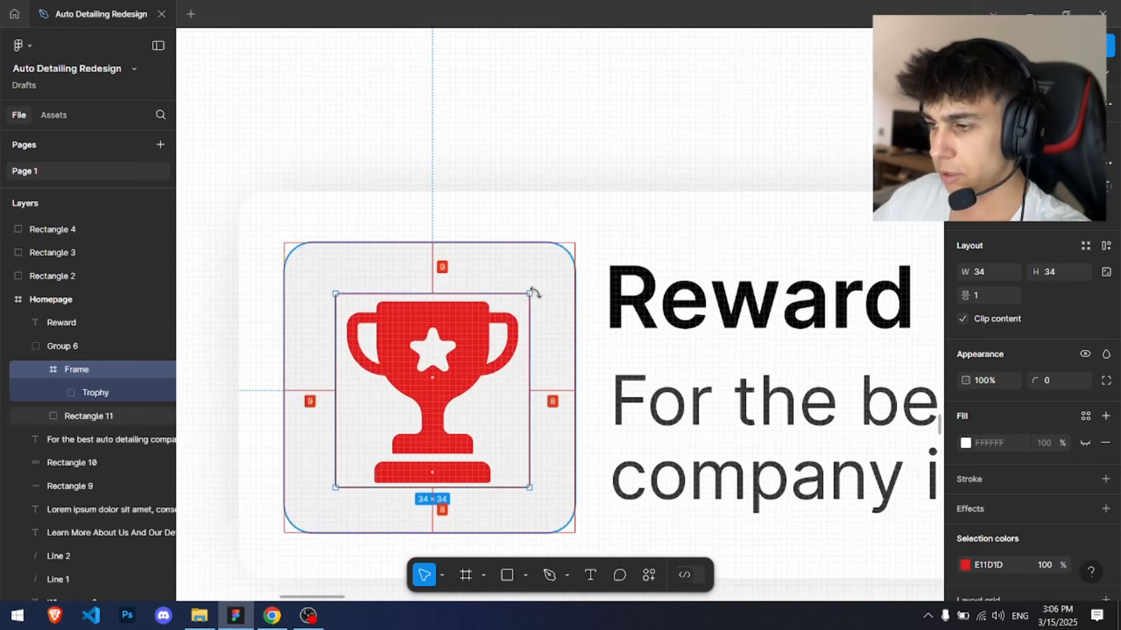
drag(522, 302, 510, 310)
scroll(565, 245, down, 3)
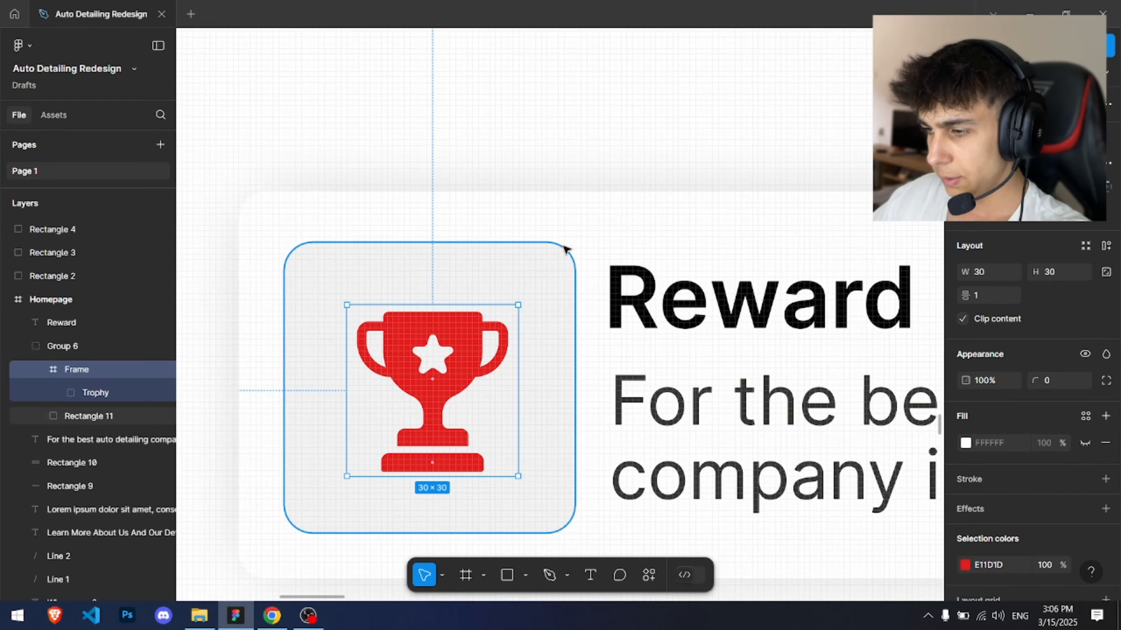
click(570, 245)
Step: Delete the word "auto" from the Reward card's description text
scroll(543, 247, down, 3)
scroll(372, 239, up, 6)
click(372, 239)
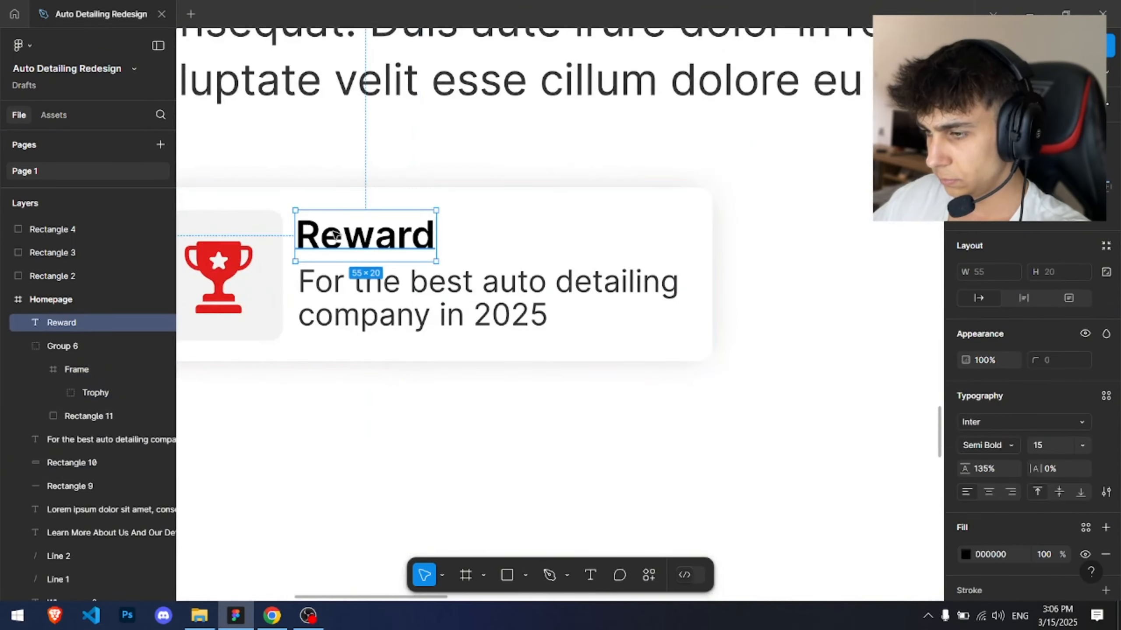
click(348, 277)
scroll(349, 277, up, 3)
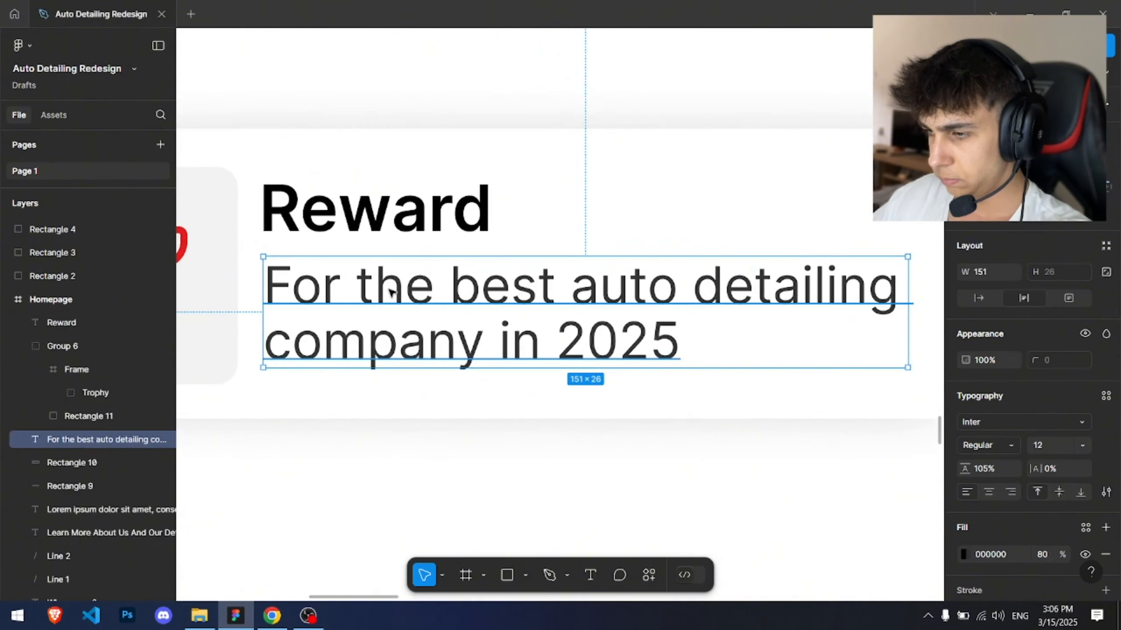
double_click(491, 290)
double_click(648, 278)
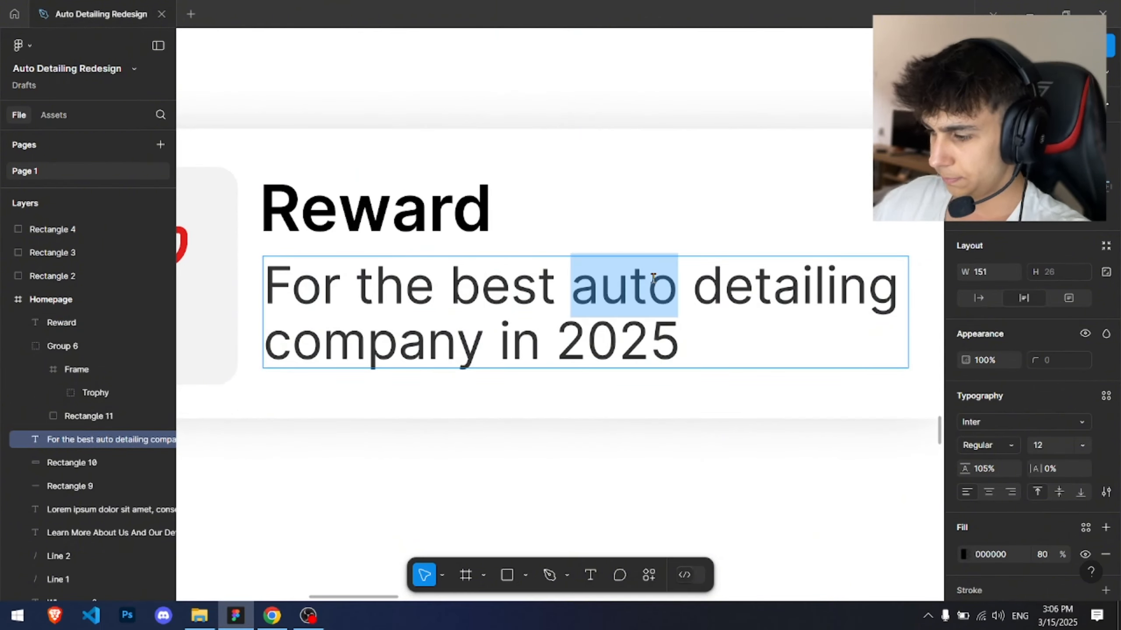
key(BackSpace)
key(BackSpace)
key(Escape)
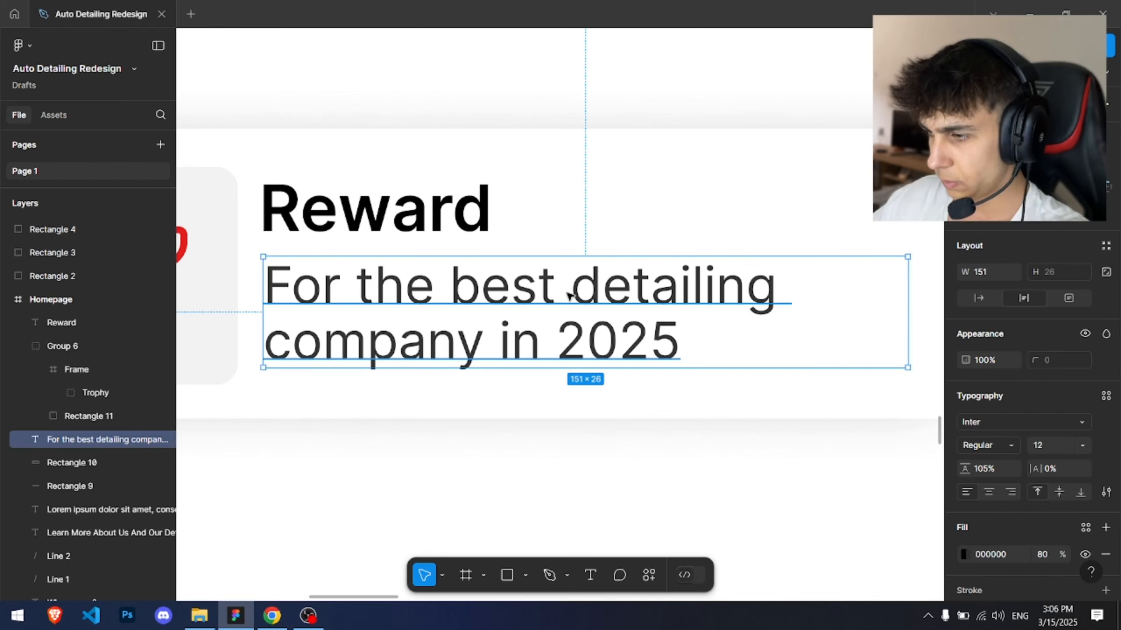
Step: Reduce the Reward card's description font size to 11
double_click(574, 290)
click(580, 288)
key(Escape)
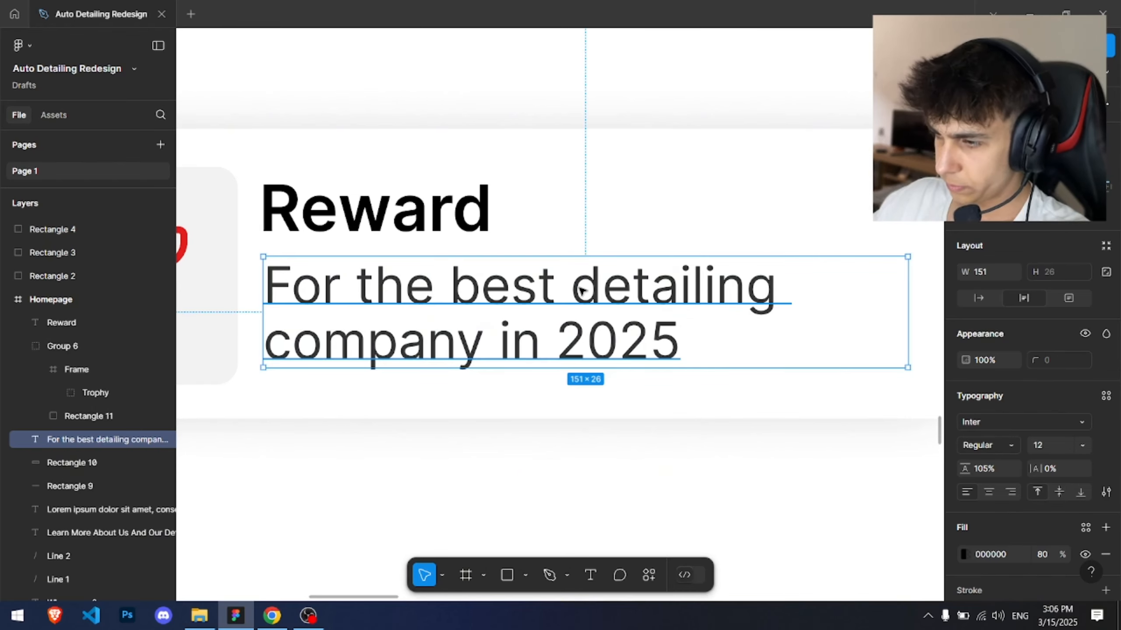
drag(484, 272, 519, 273)
click(386, 205)
drag(386, 206, 421, 205)
click(572, 179)
scroll(572, 181, down, 7)
drag(605, 188, 463, 222)
click(560, 223)
scroll(560, 222, down, 3)
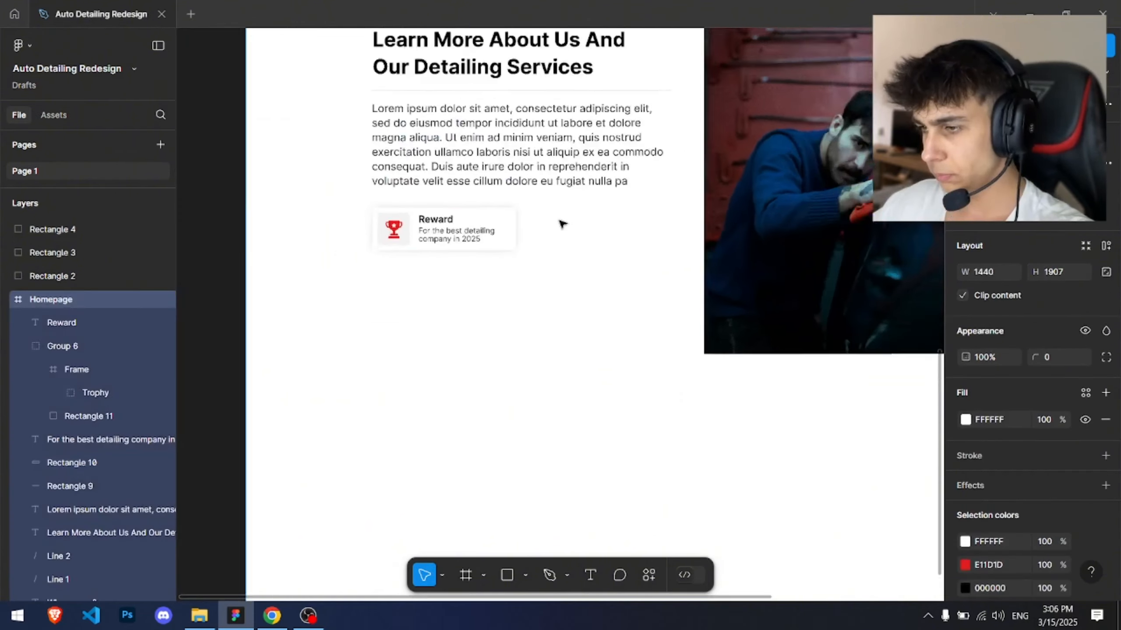
scroll(446, 231, up, 7)
click(470, 264)
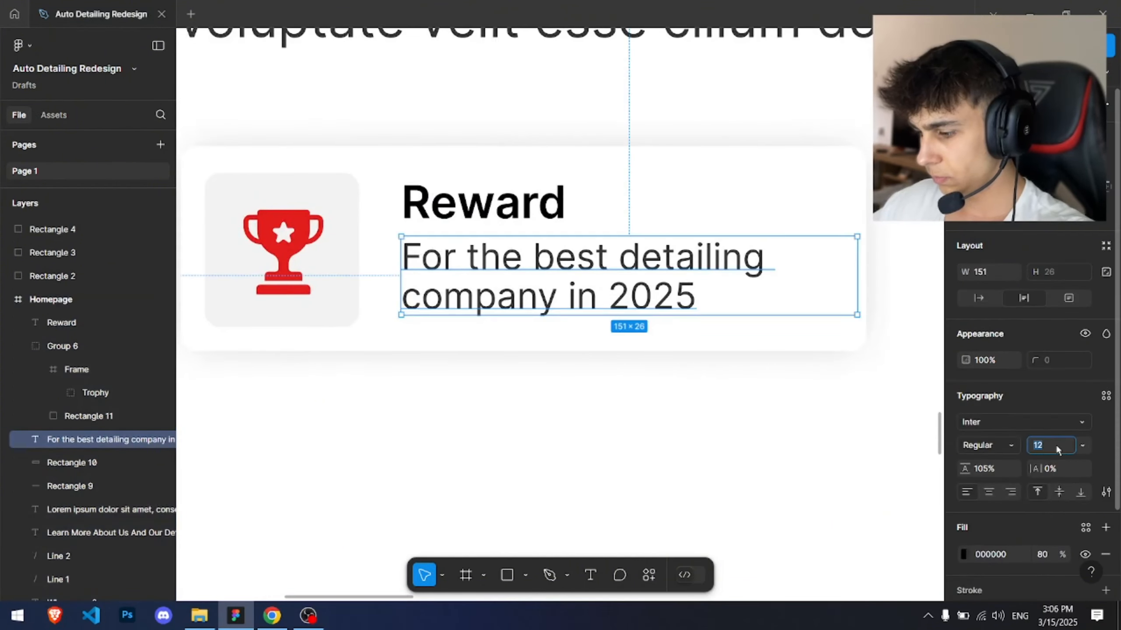
key(Down)
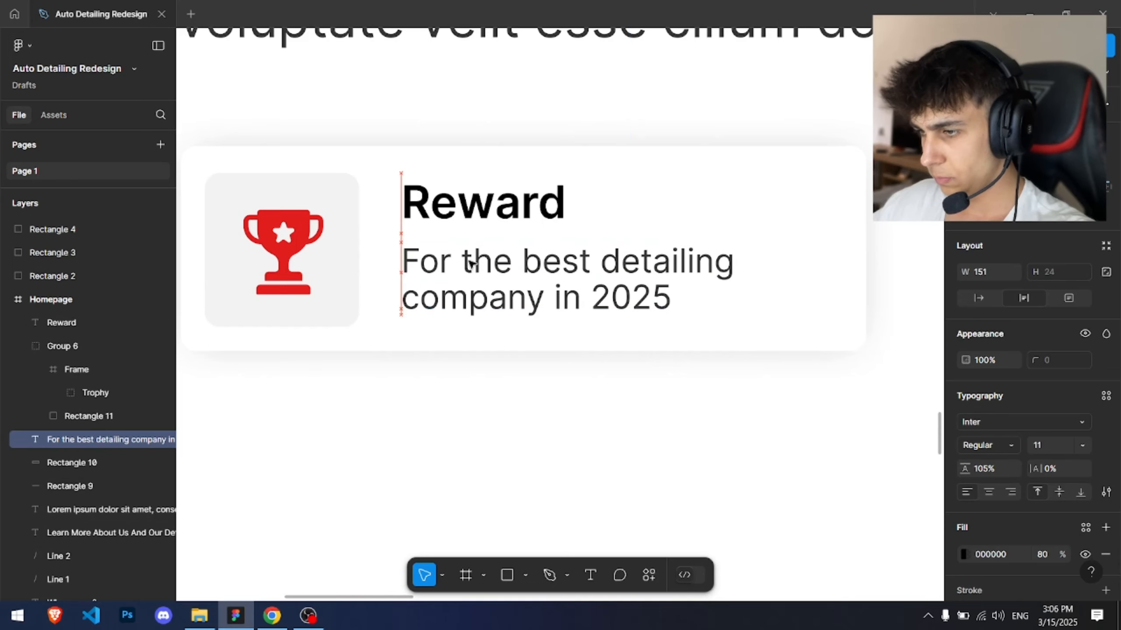
Step: Nudge the Reward title down slightly within the card
click(459, 206)
key(Down)
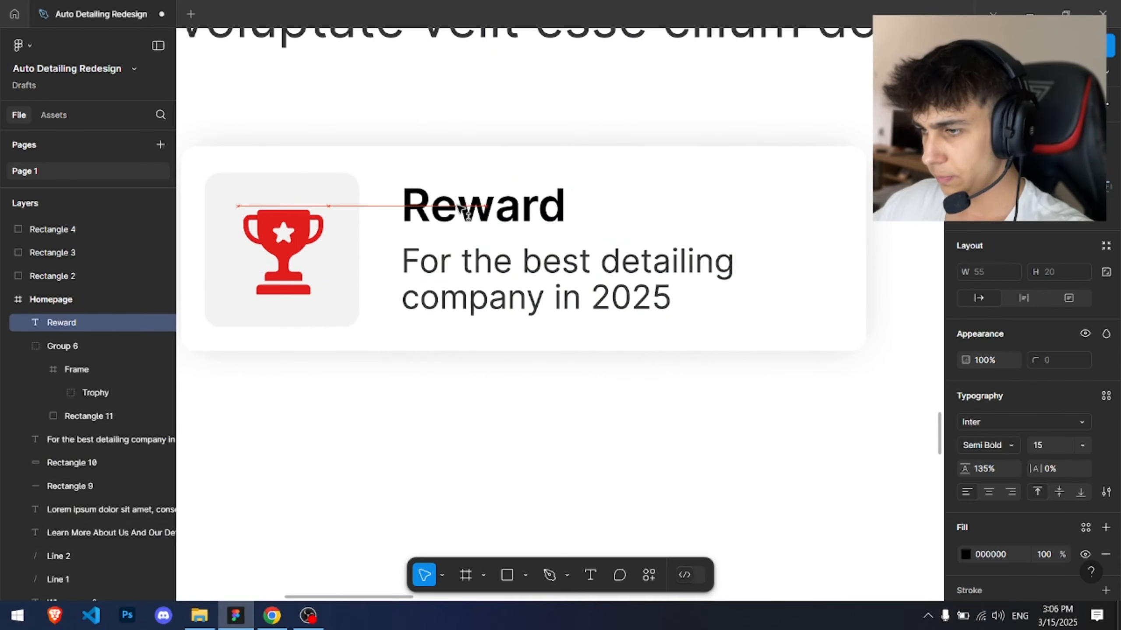
click(429, 135)
scroll(429, 135, down, 3)
scroll(398, 180, up, 3)
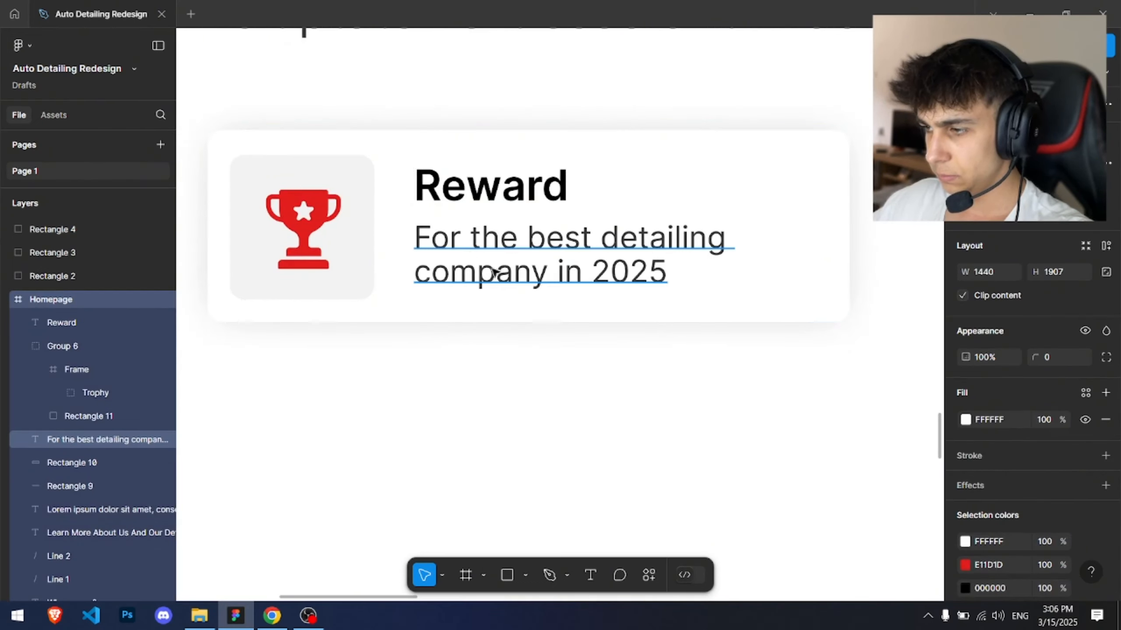
Step: Insert the word "auto" back into the description so it reads "For the best auto detailing company in 2025"
click(547, 251)
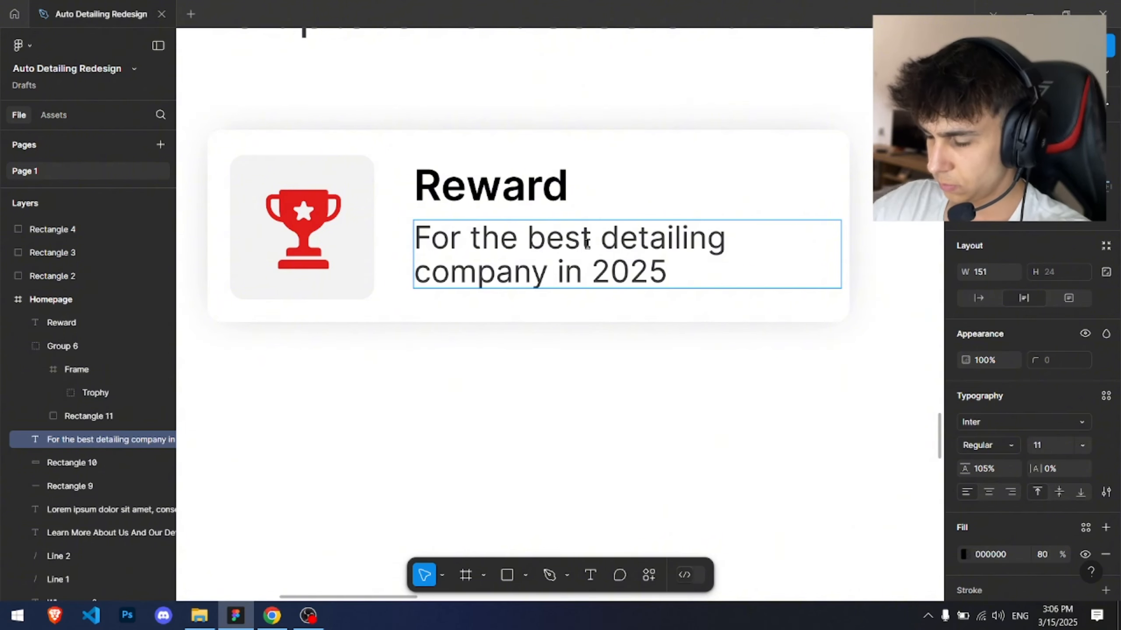
text(auto)
key(Escape)
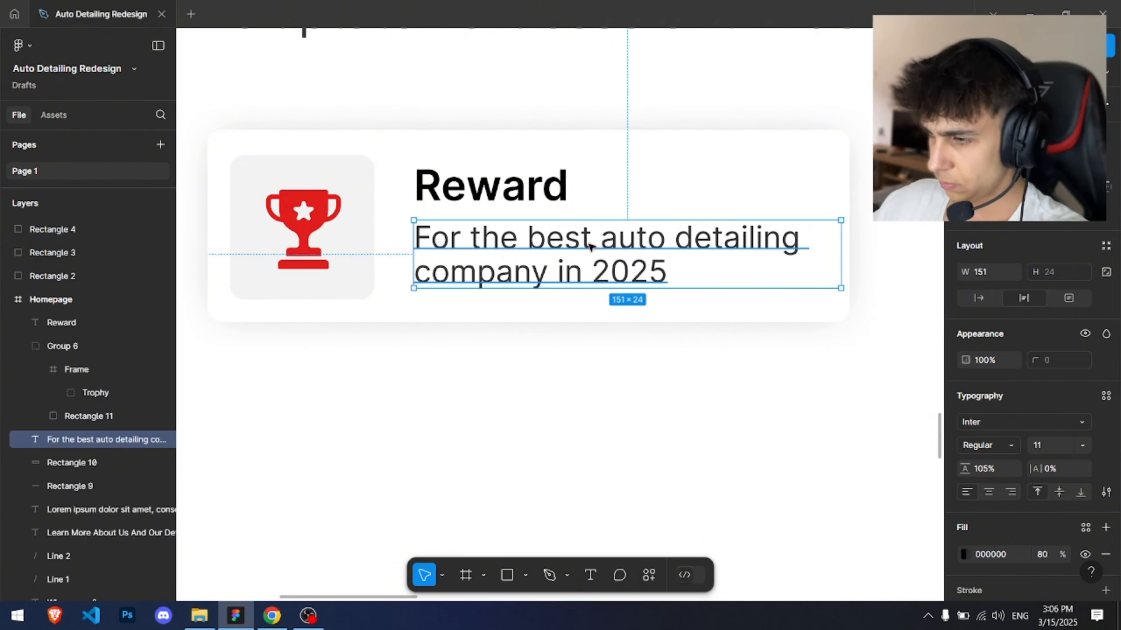
Step: Nudge the Reward title three pixels left to line up with the description
shift+click(474, 181)
key(Left)
key(Left)
key(Left)
click(587, 432)
scroll(588, 433, down, 5)
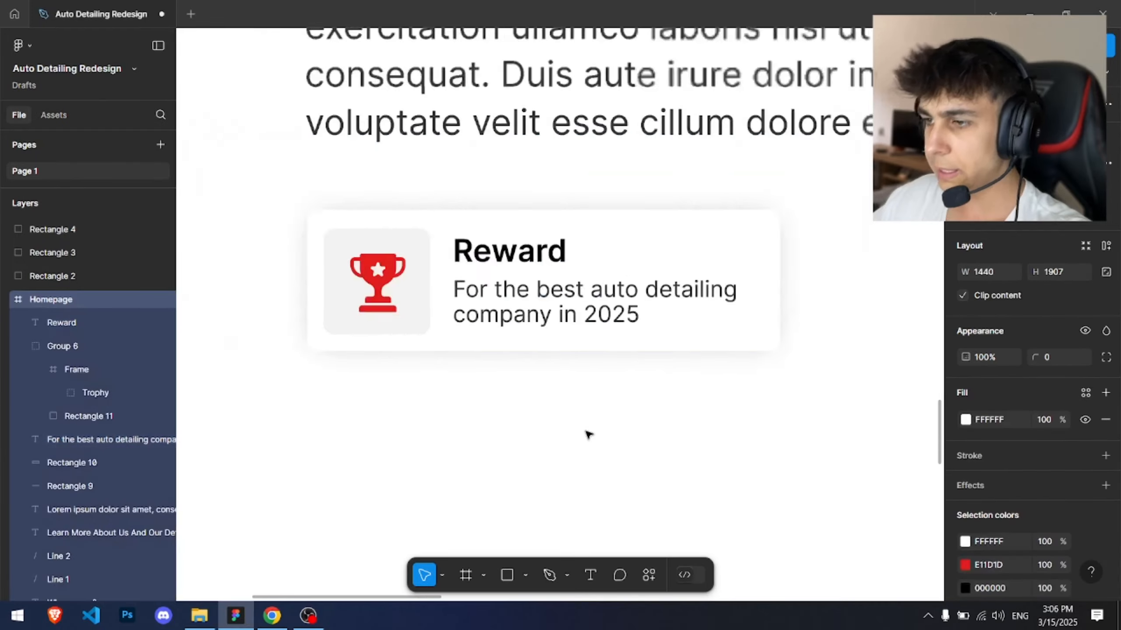
Step: Select all layers of the Reward card and group them into a single card group
drag(573, 426, 467, 425)
drag(279, 218, 462, 271)
scroll(676, 334, down, 3)
click(676, 334)
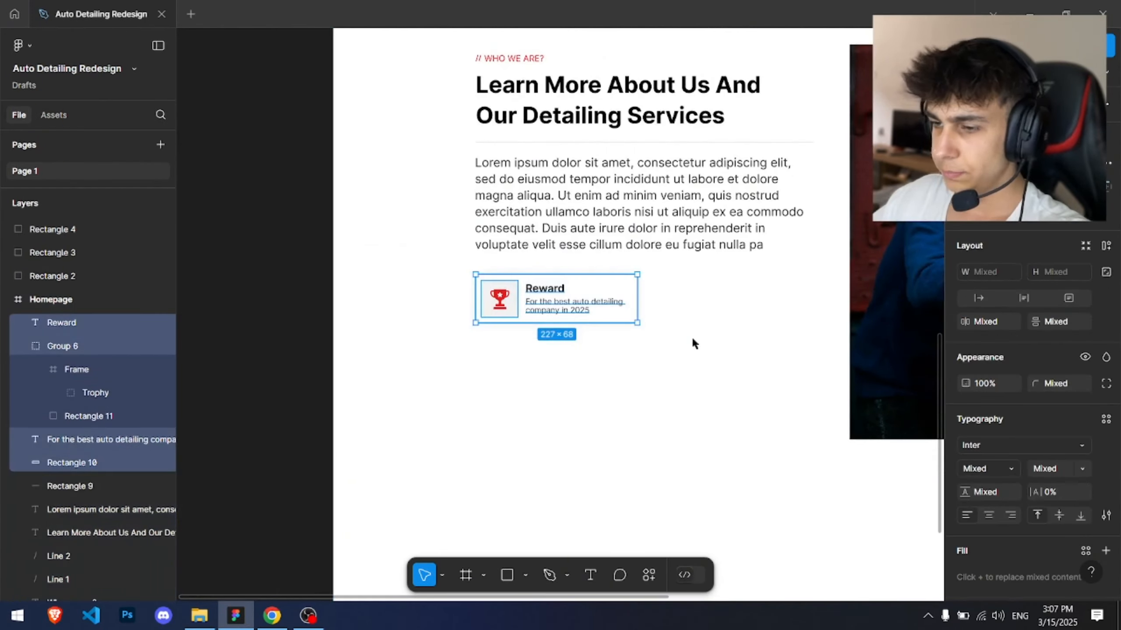
key(ctrl+g)
Step: Duplicate the card and place the copy beside it with a 20 px gap
drag(693, 340, 512, 351)
drag(419, 322, 596, 325)
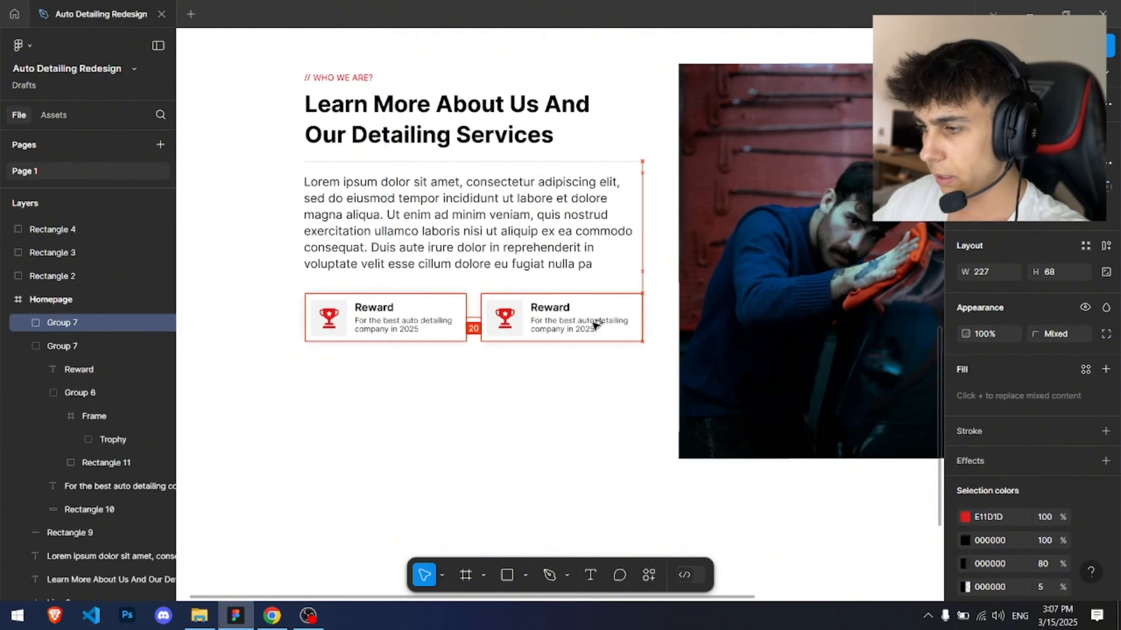
Step: Duplicate both cards into a second row just below the first
shift+click(86, 343)
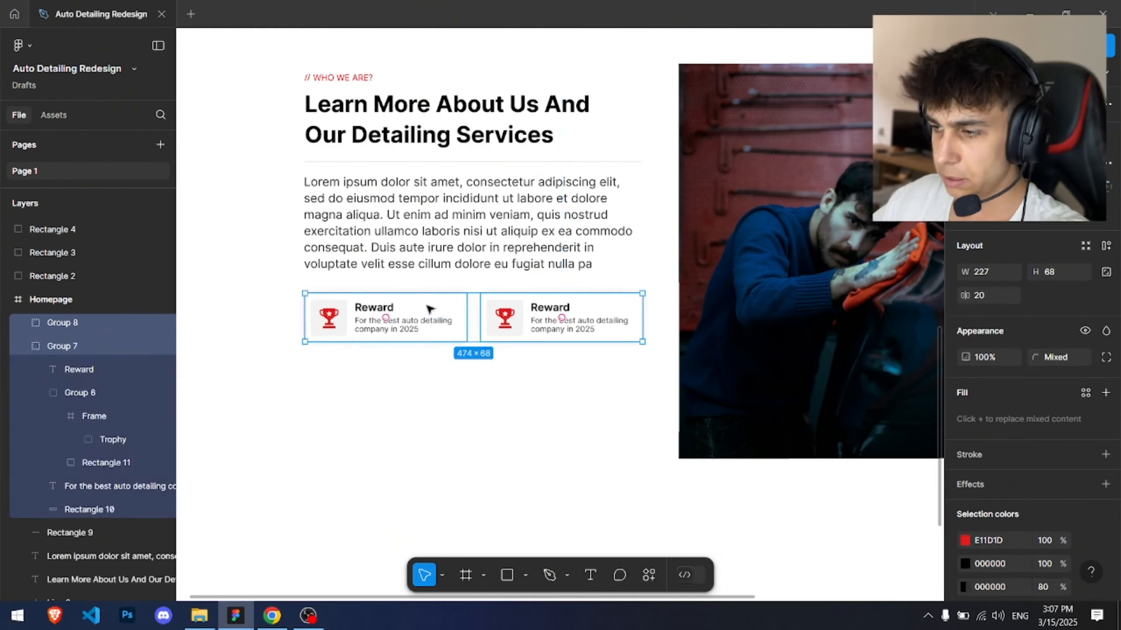
drag(455, 340, 456, 363)
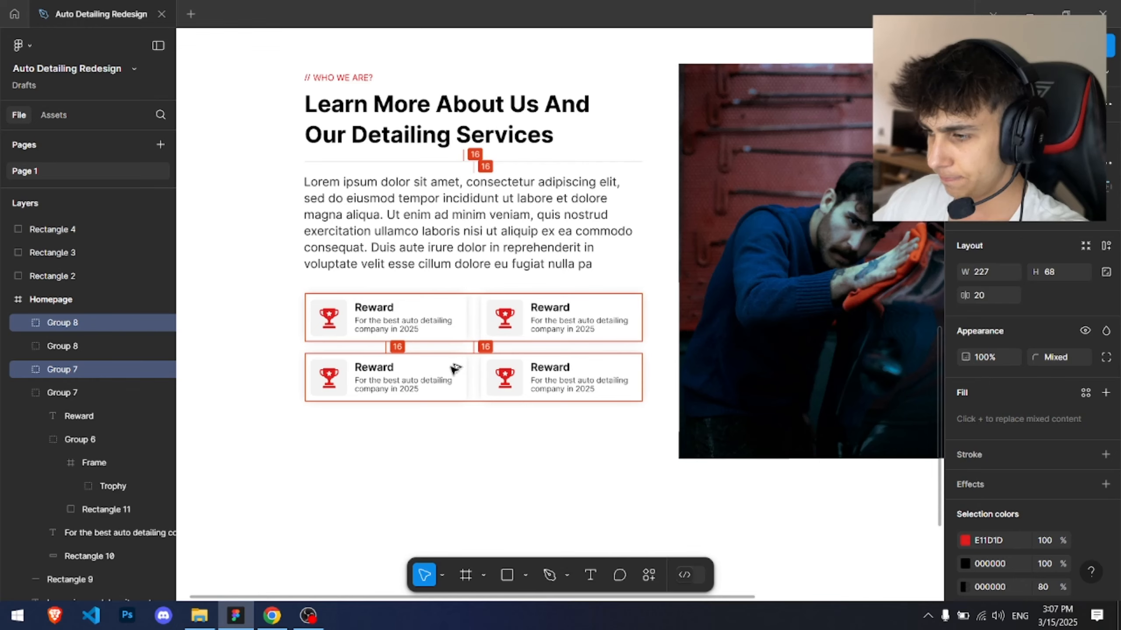
drag(452, 368, 453, 372)
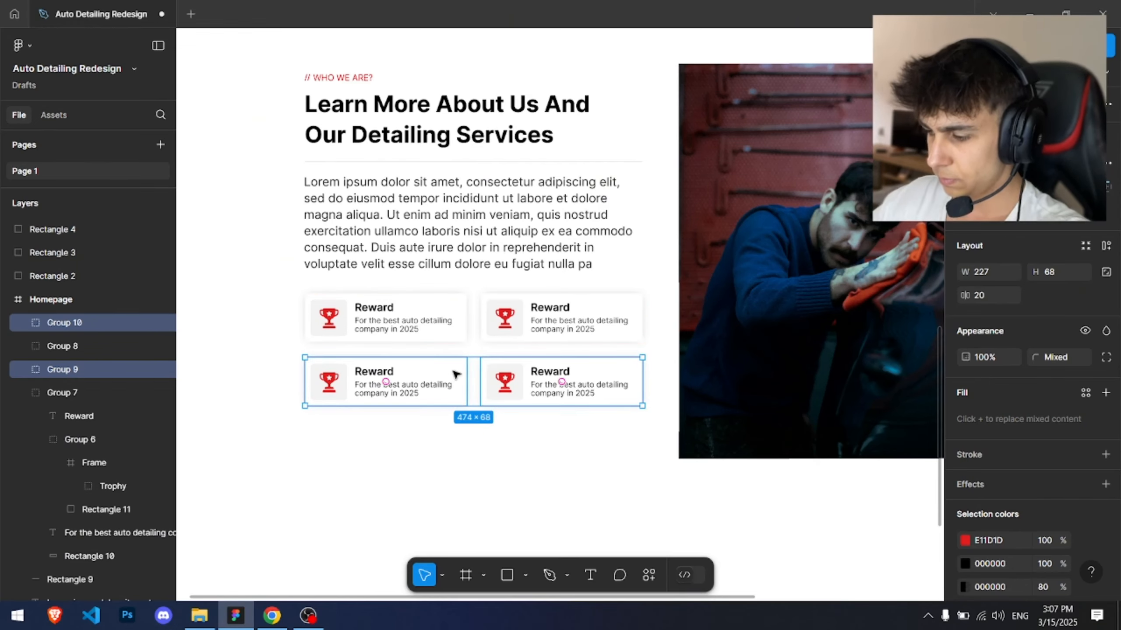
key(Up)
key(Up)
key(Escape)
Step: Select all four card backgrounds and set their drop shadow color opacity to 10%
scroll(657, 255, down, 3)
drag(663, 250, 610, 238)
scroll(513, 223, up, 5)
drag(450, 301, 439, 188)
click(437, 268)
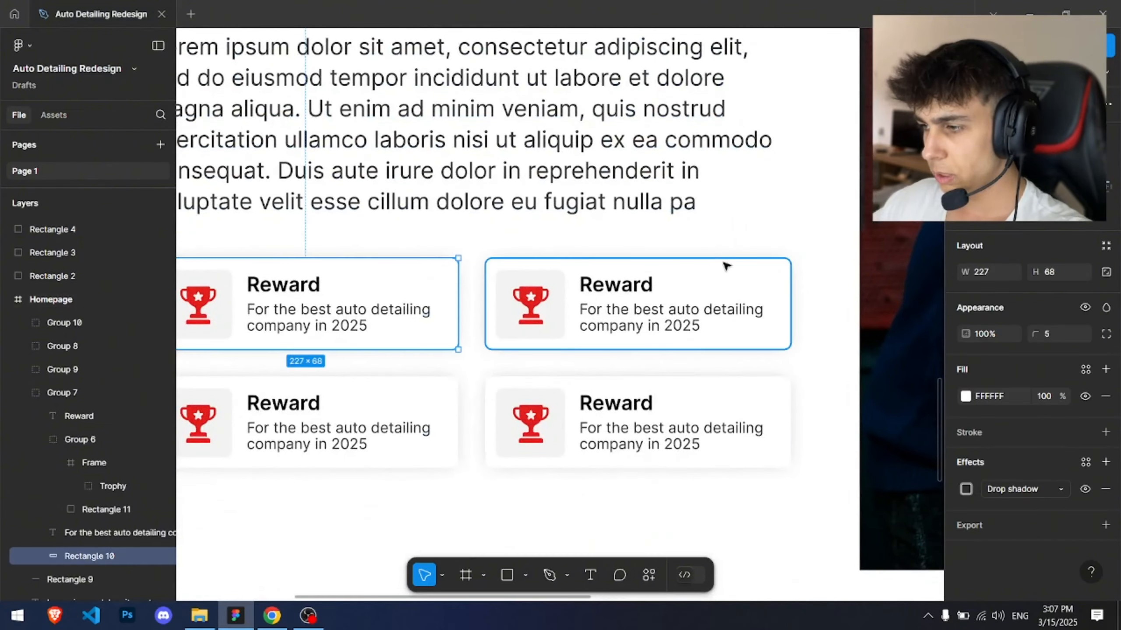
shift+click(725, 264)
shift+click(776, 388)
shift+click(454, 393)
click(965, 489)
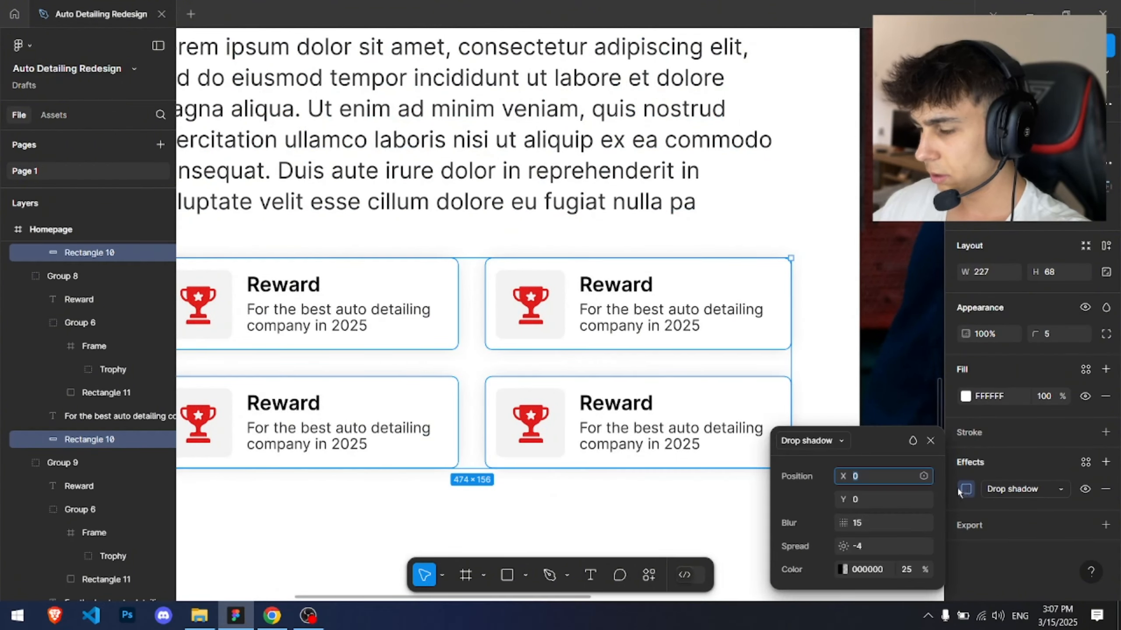
click(921, 564)
text(10)
key(Return)
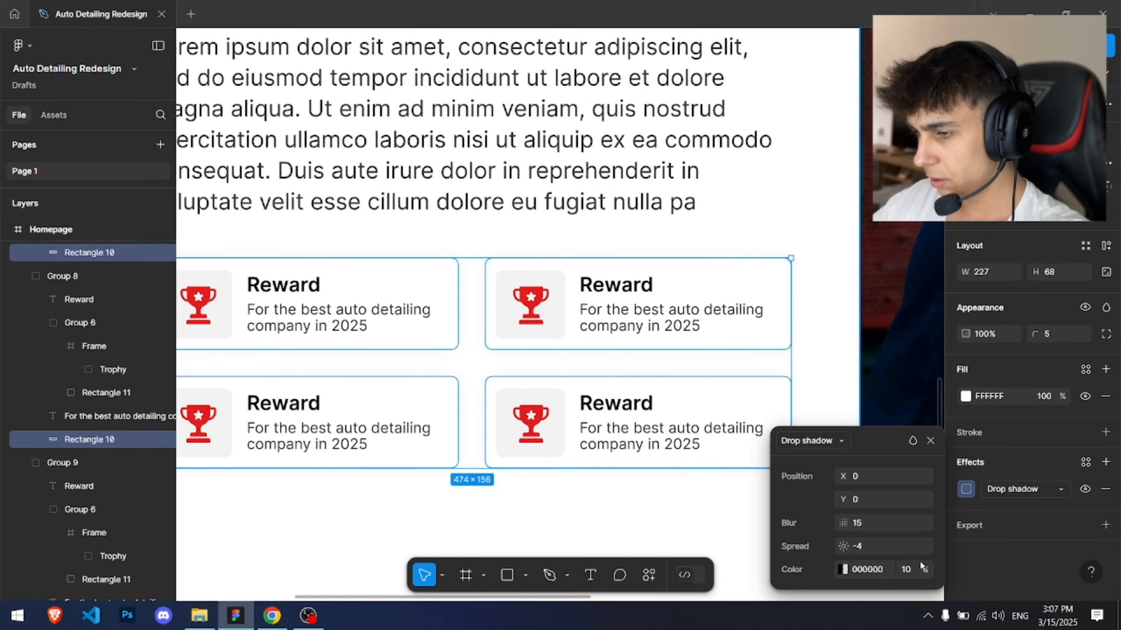
key(Escape)
key(Escape)
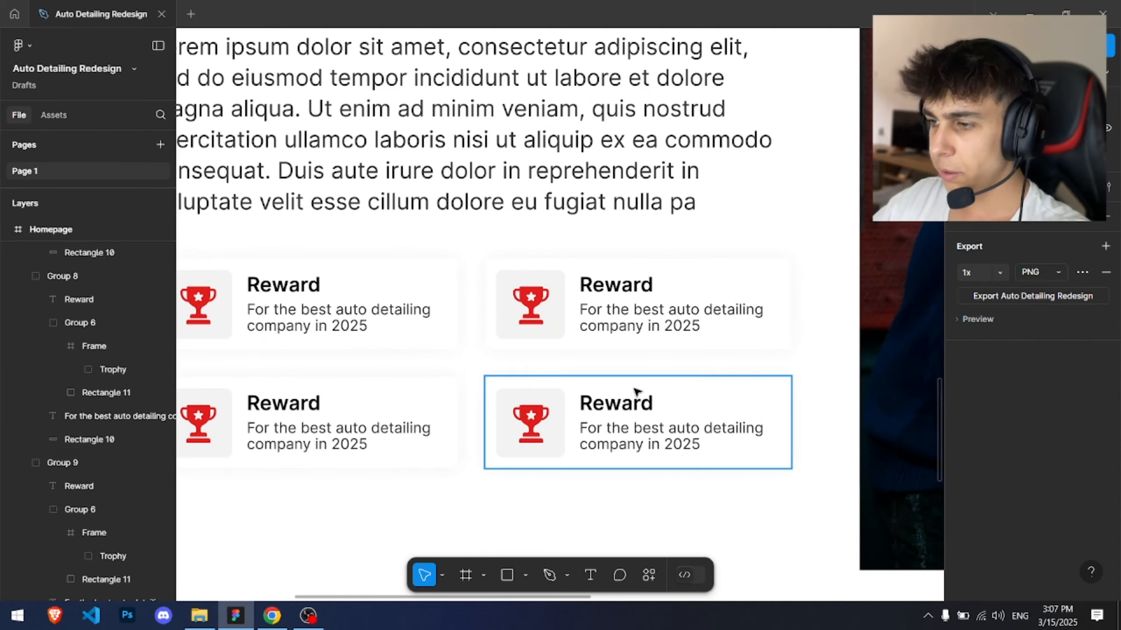
Step: Reduce the Lorem ipsum paragraph's font size to 16
scroll(638, 394, down, 5)
scroll(635, 390, down, 5)
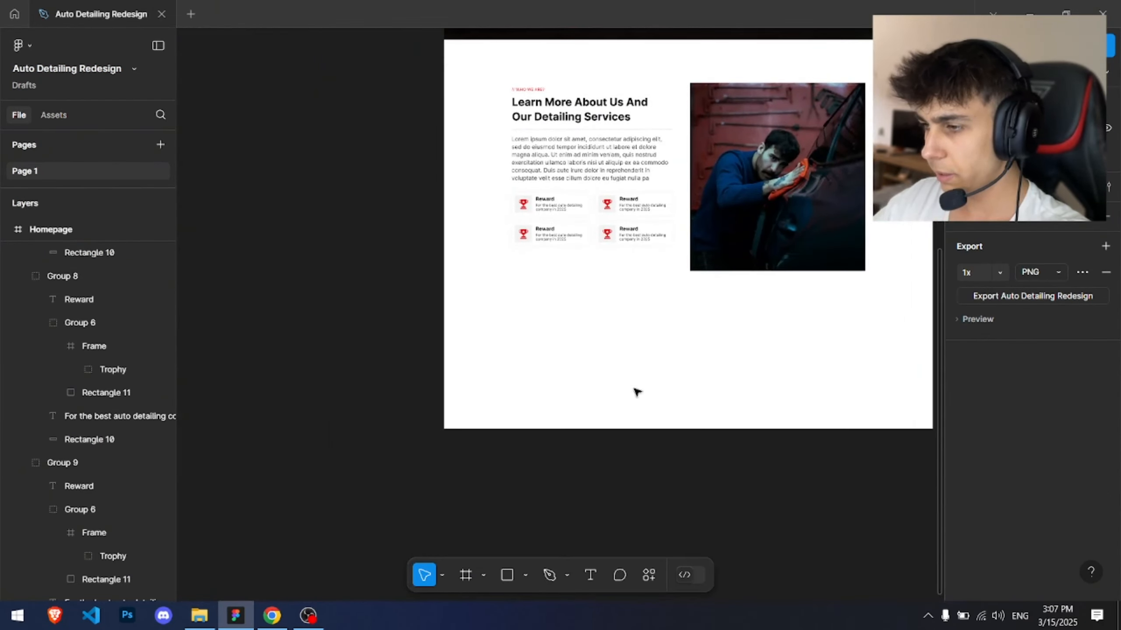
scroll(636, 390, up, 6)
click(548, 169)
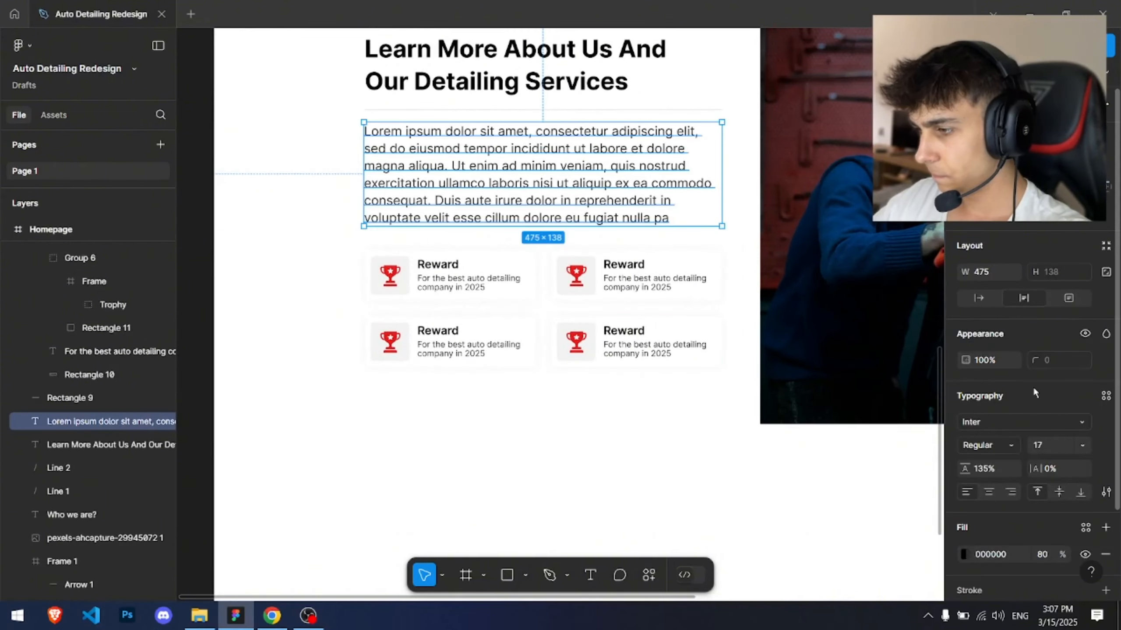
key(Down)
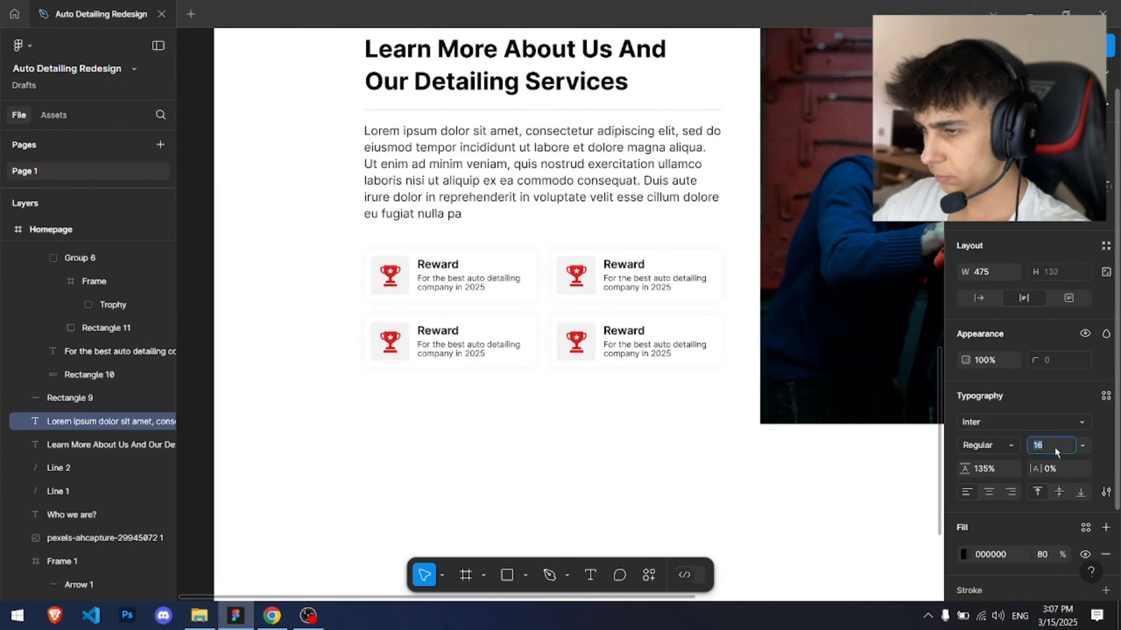
Step: Group the four feature cards into a single group
click(334, 106)
drag(334, 107, 247, 188)
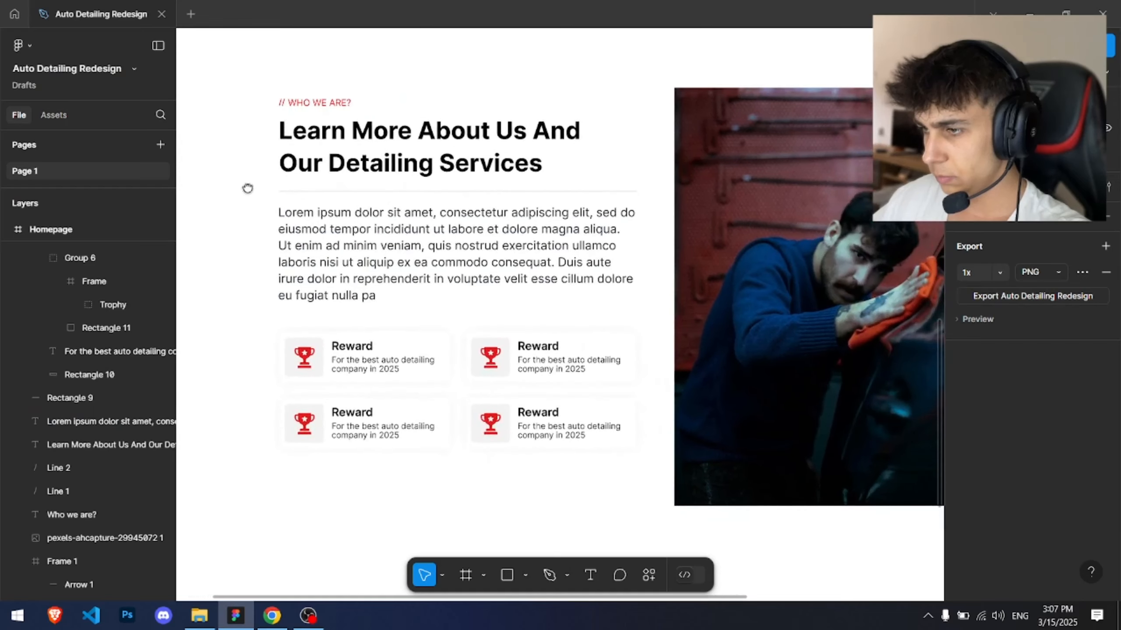
click(382, 193)
scroll(309, 256, down, 3)
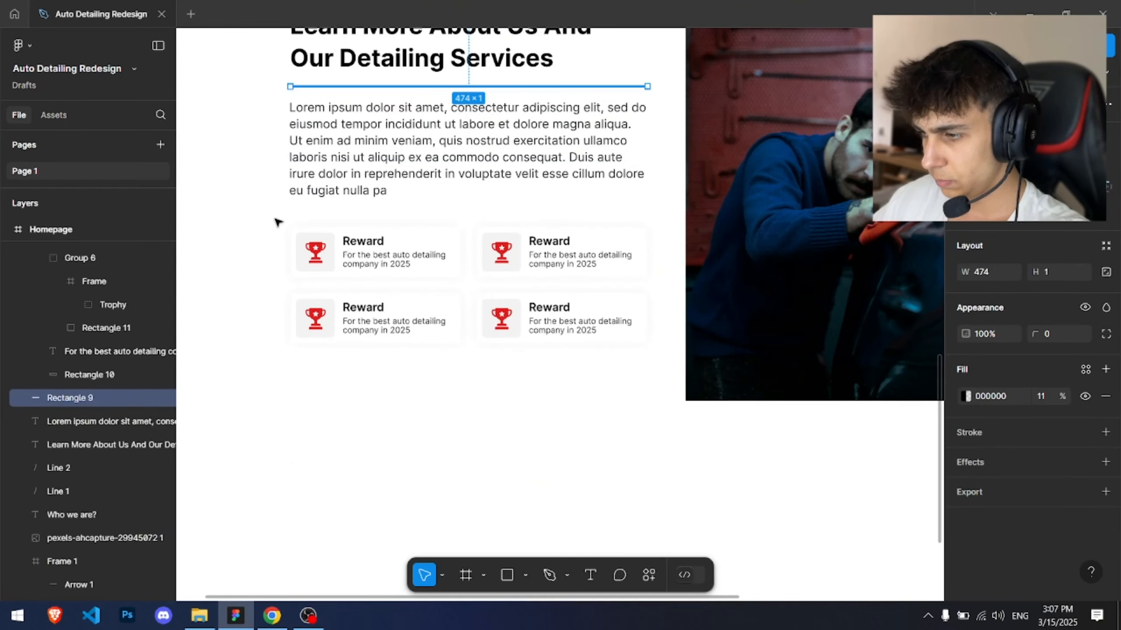
drag(229, 210, 675, 367)
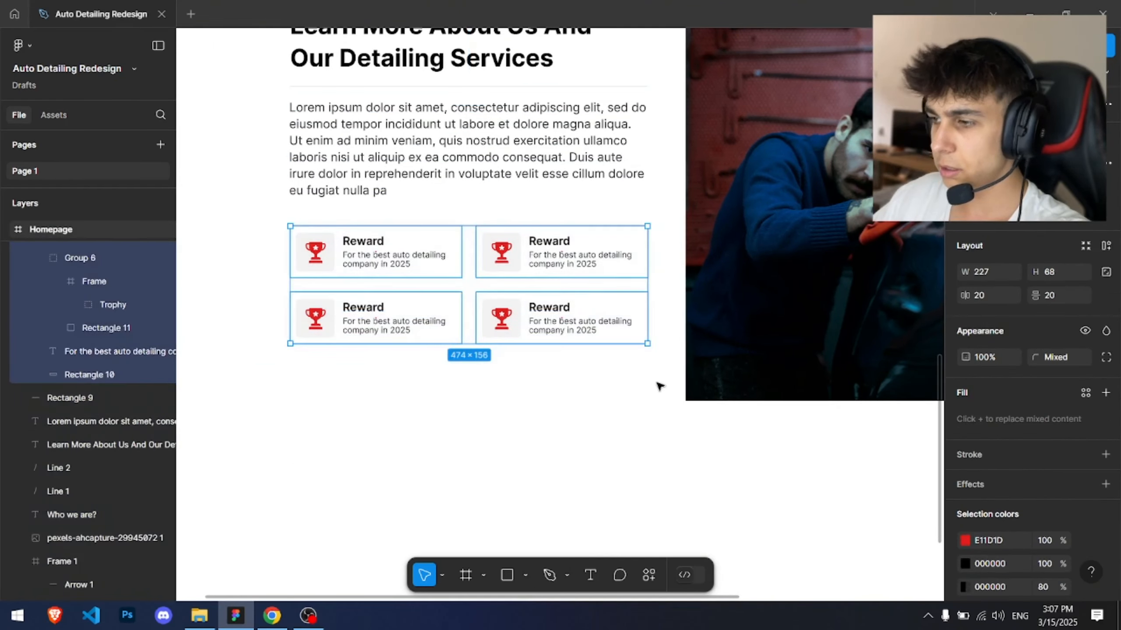
key(ctrl+g)
Step: Copy the hero's Book Now button and paste it below the cards, left-aligned with the paragraph and 37 px below them
click(648, 399)
scroll(646, 389, down, 2)
drag(640, 62, 552, 538)
scroll(314, 388, up, 4)
drag(261, 384, 370, 318)
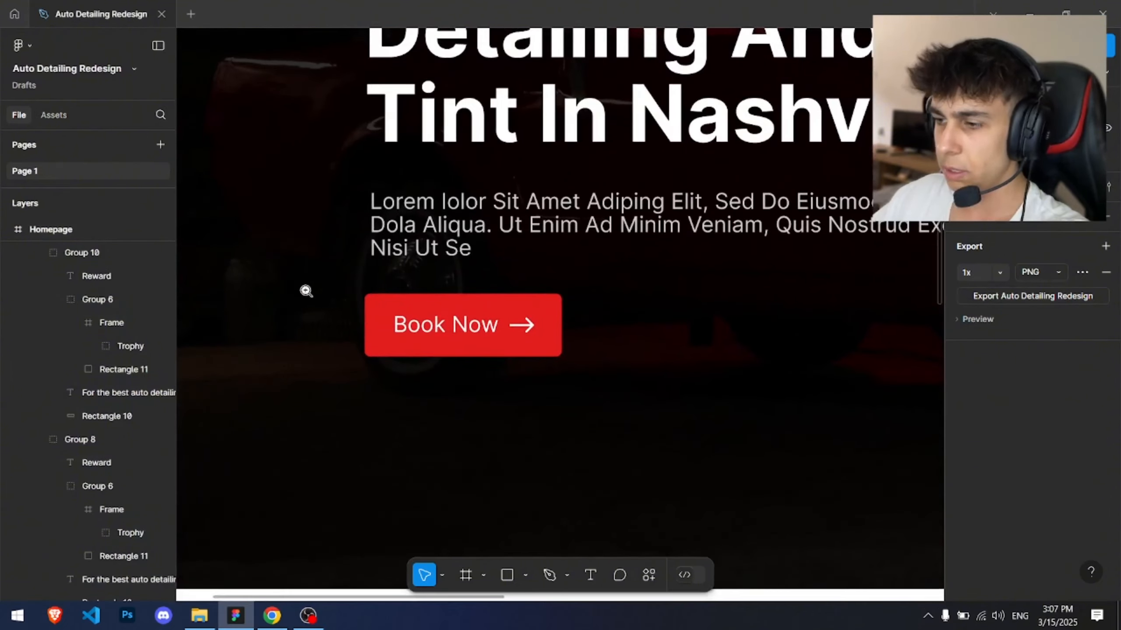
drag(299, 288, 608, 372)
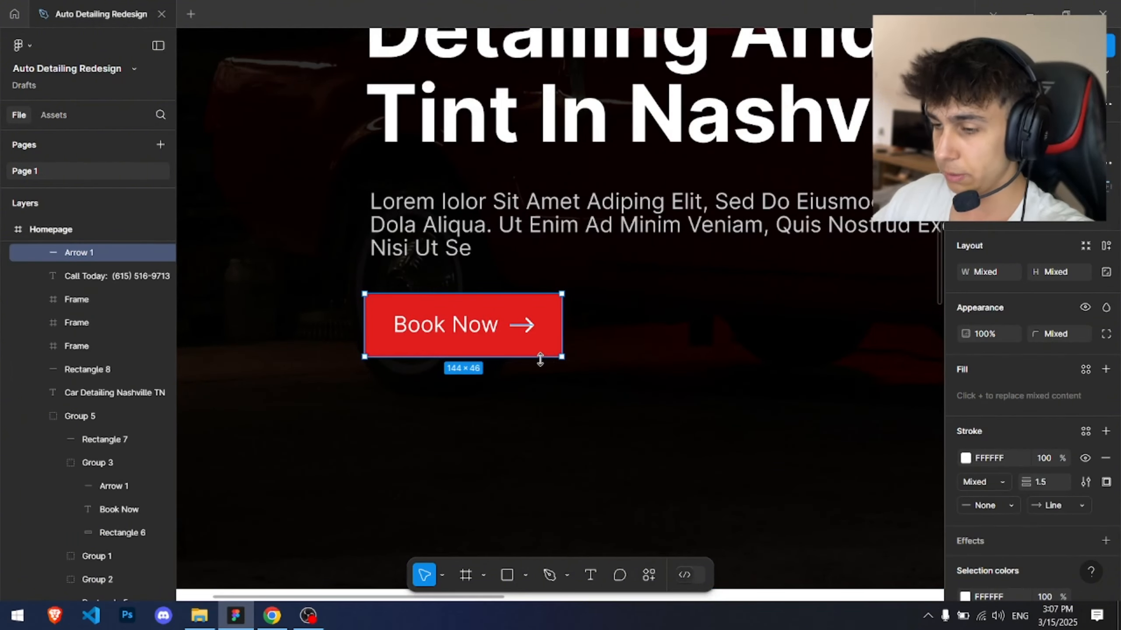
key(ctrl+g)
scroll(591, 401, down, 3)
scroll(481, 290, up, 2)
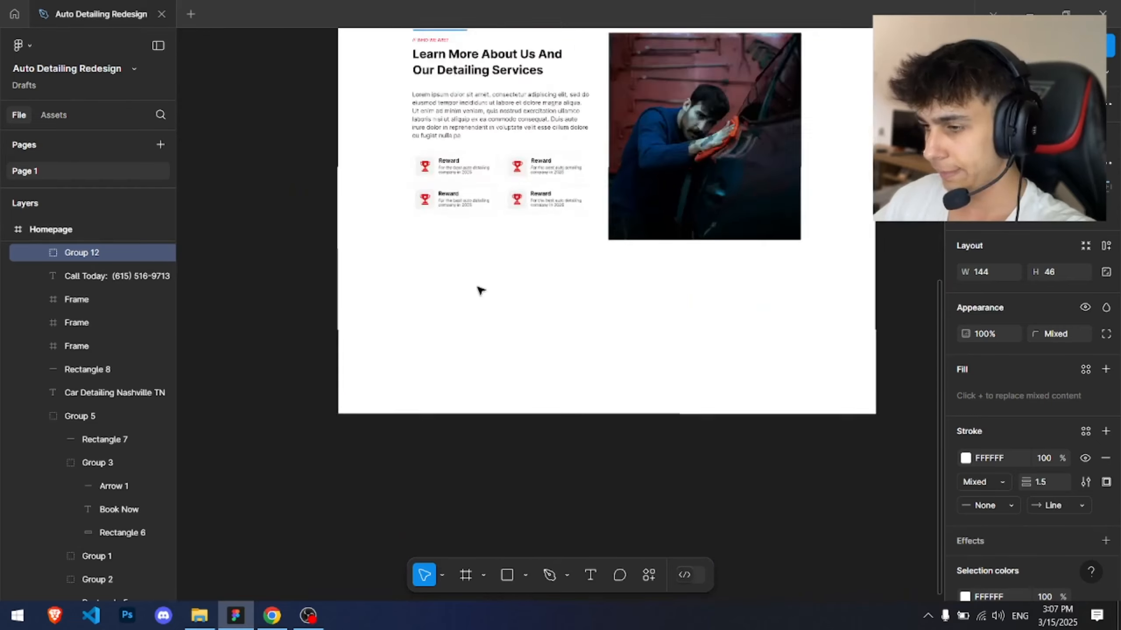
scroll(480, 291, up, 2)
key(ctrl+v)
scroll(425, 190, up, 1)
drag(553, 239, 659, 376)
scroll(613, 325, down, 2)
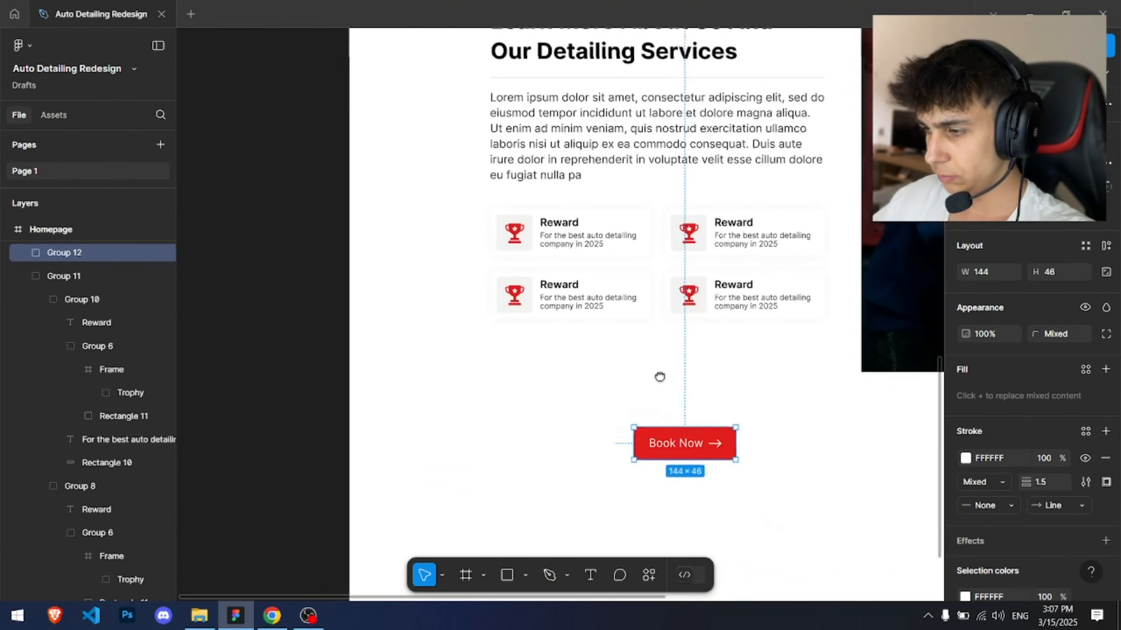
drag(707, 471, 564, 388)
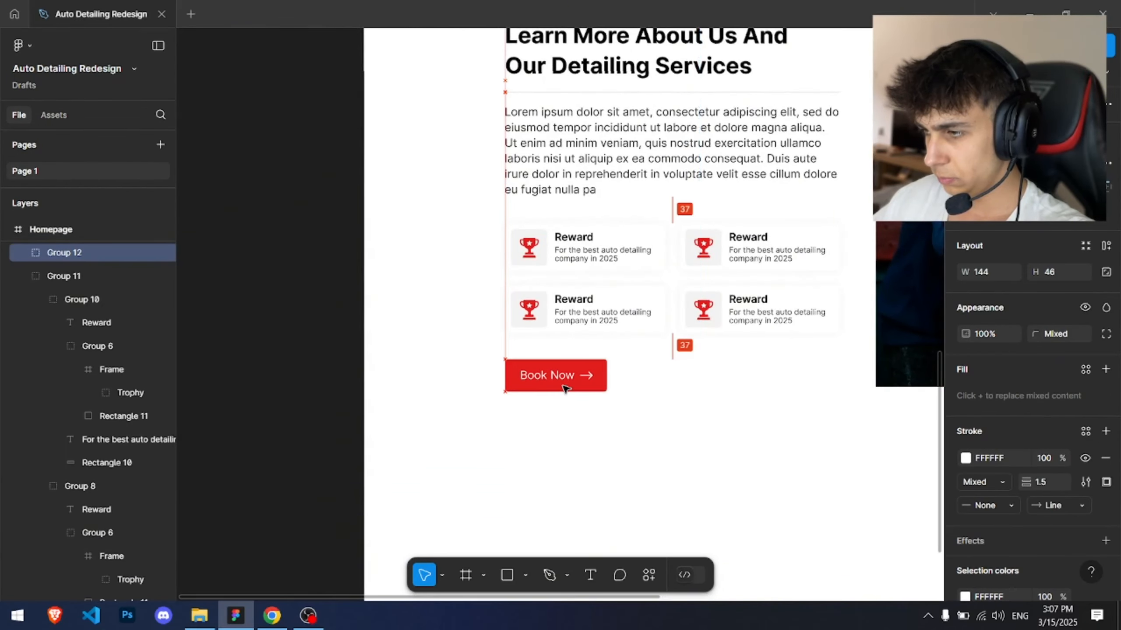
Step: Relabel the copied button as Learn More, widening its background to about 155 px and shifting the arrow
double_click(555, 376)
scroll(546, 427, up, 3)
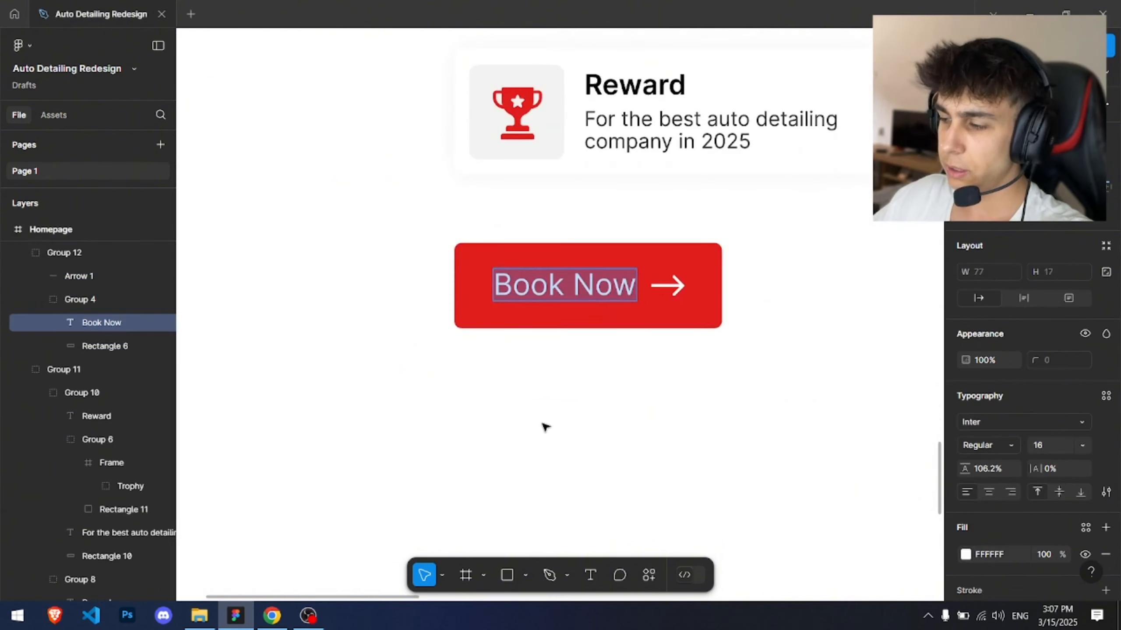
scroll(546, 427, up, 2)
text(Learn More)
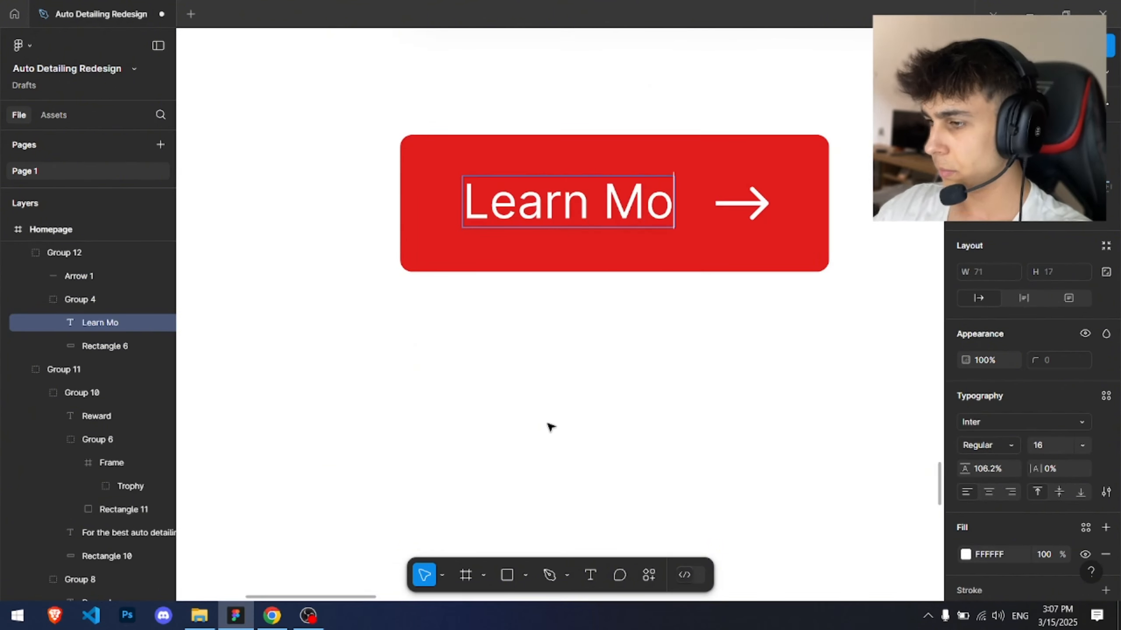
key(Escape)
click(805, 185)
drag(829, 183, 861, 181)
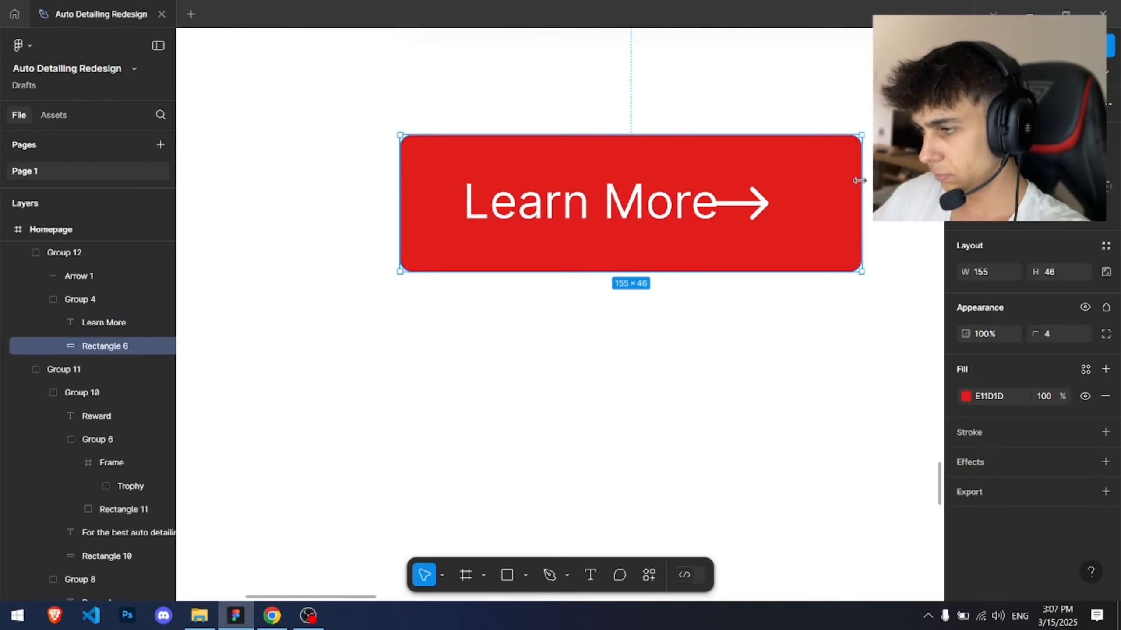
drag(759, 203, 780, 204)
Step: Change the button's label to Read More
double_click(611, 205)
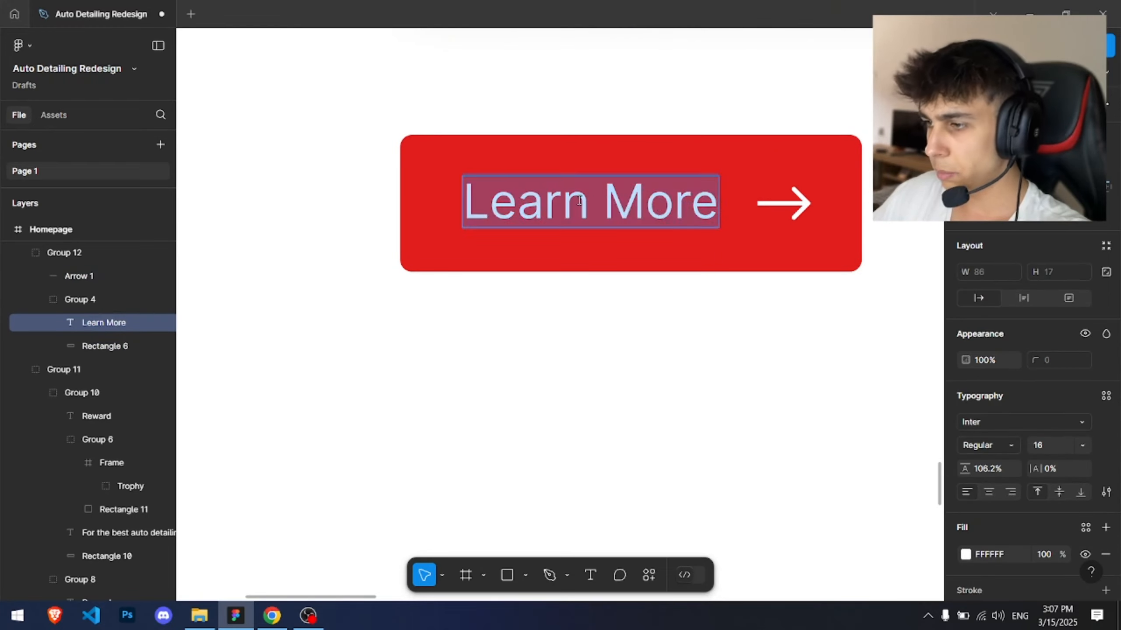
drag(591, 205, 388, 193)
text(Read)
key(Escape)
Step: Move the arrow closer to the label and resize the button background to 148 px wide
scroll(783, 218, up, 1)
click(790, 202)
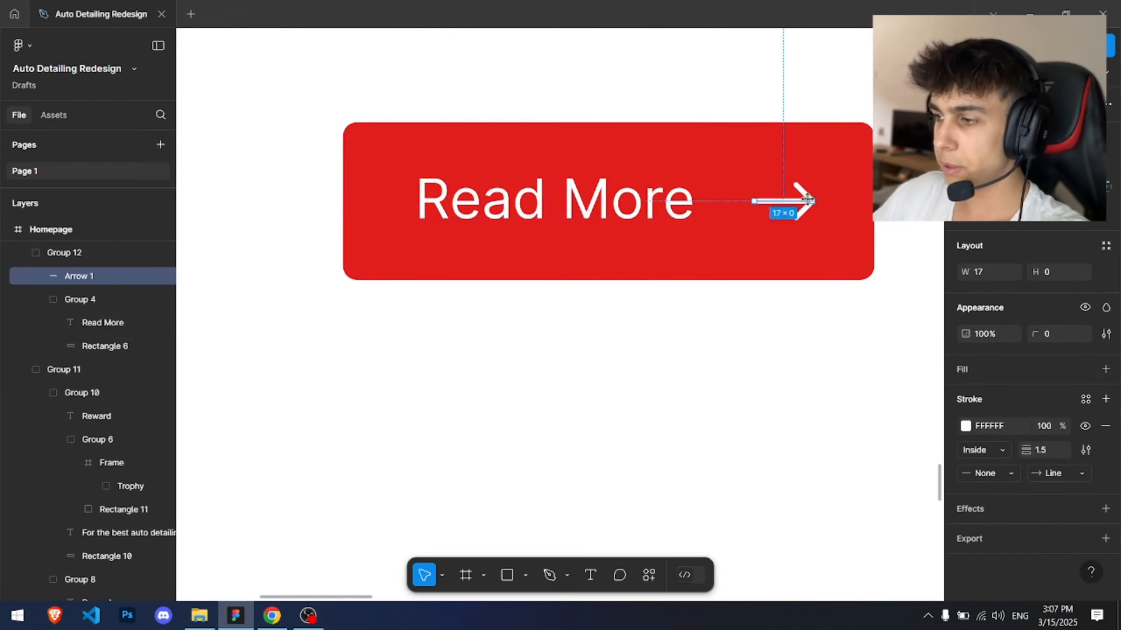
drag(789, 202, 760, 202)
click(856, 165)
drag(857, 164, 851, 164)
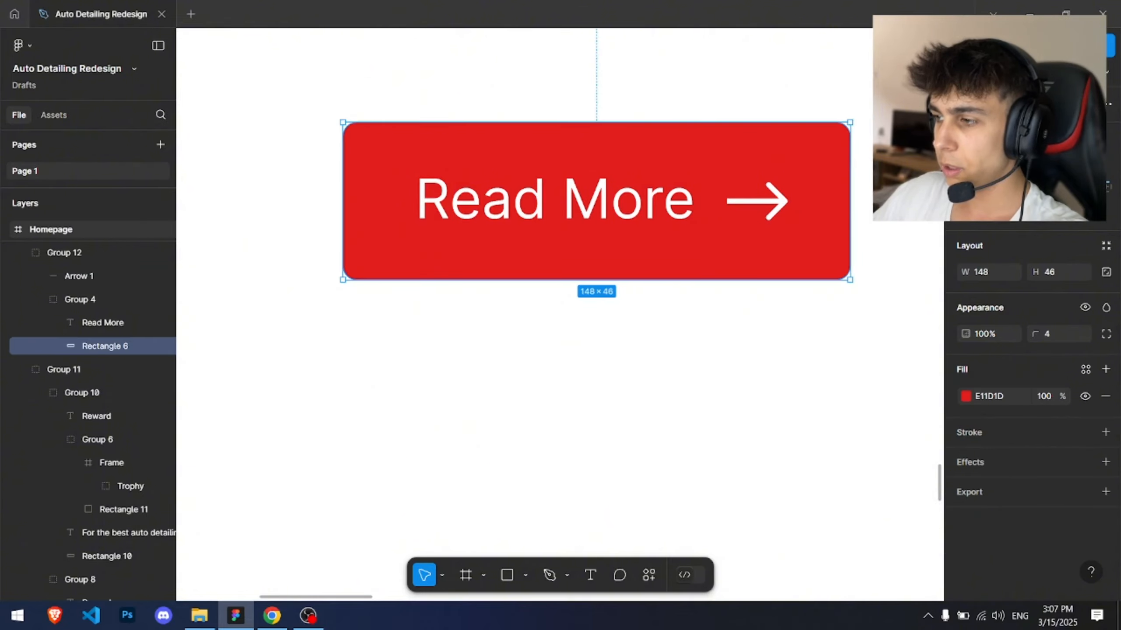
click(868, 155)
Step: Group the section's left column of subtitle, heading, divider, paragraph, cards and button, and nudge it slightly up
scroll(868, 155, down, 5)
drag(825, 111, 560, 468)
drag(803, 75, 608, 448)
scroll(609, 448, up, 4)
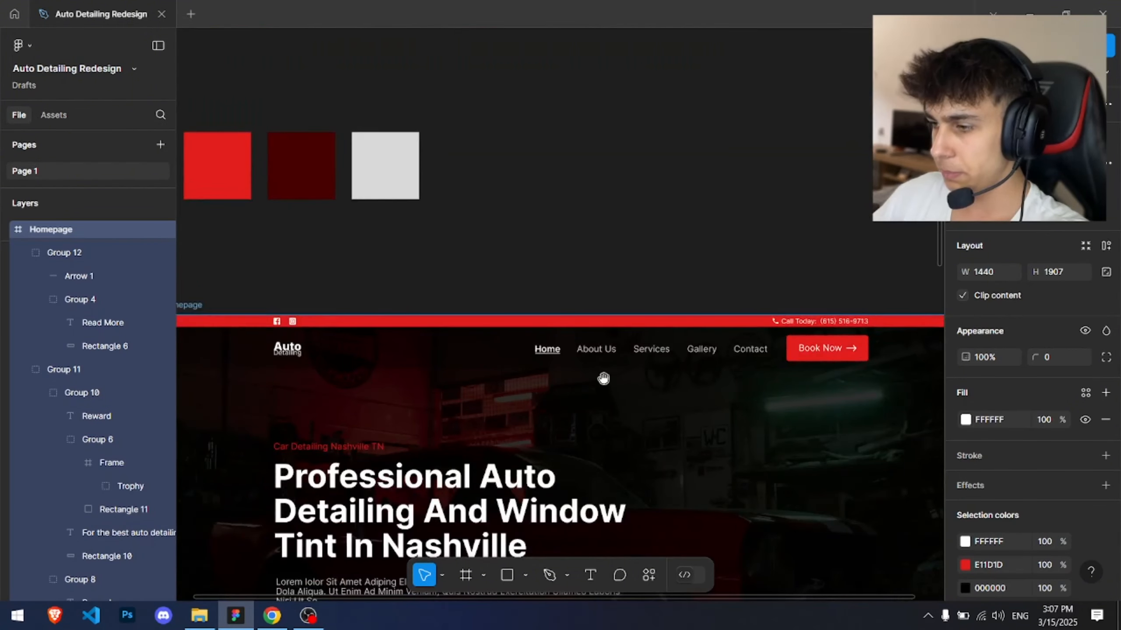
click(605, 203)
scroll(594, 300, down, 5)
scroll(593, 300, up, 10)
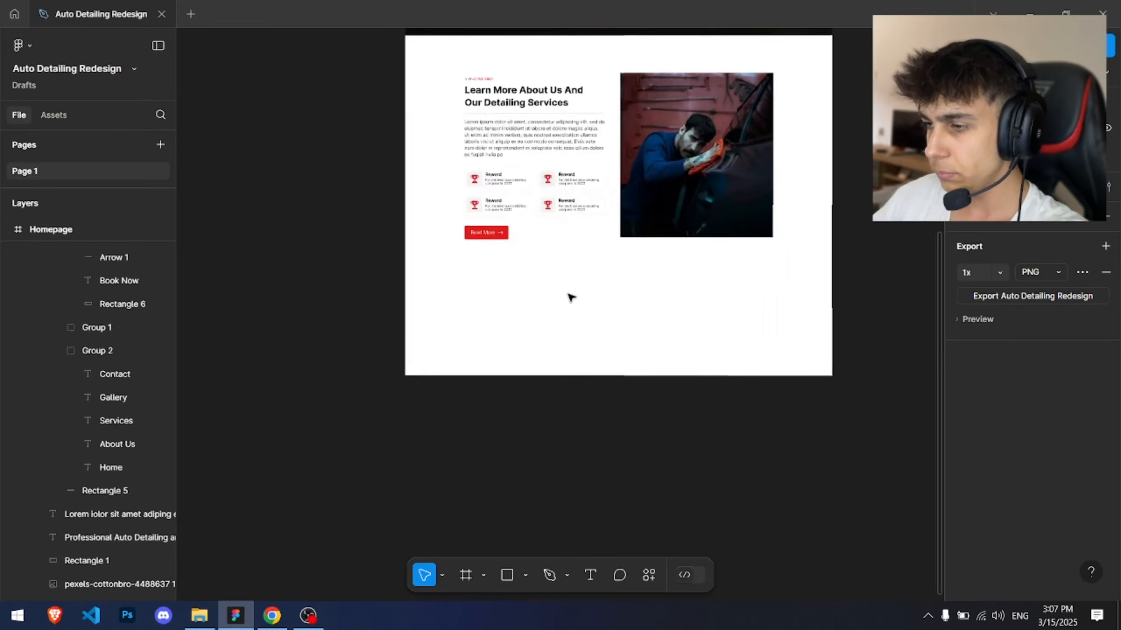
click(608, 502)
drag(352, 151, 664, 515)
key(ctrl+g)
drag(525, 359, 526, 353)
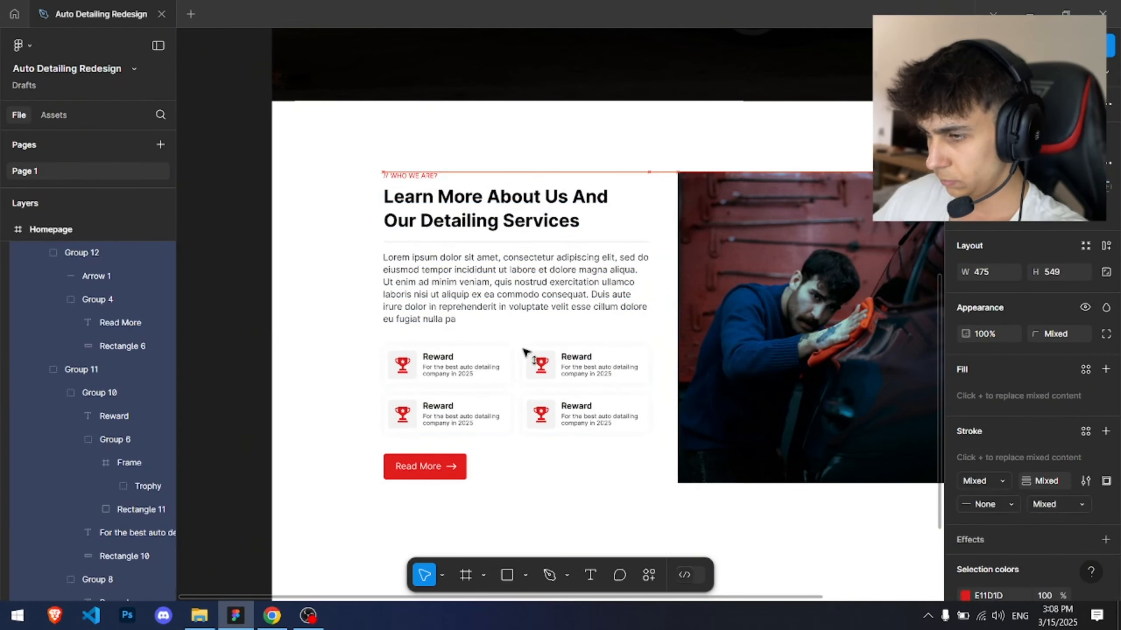
Step: Pan around the homepage to review the Who We Are section layout
click(530, 140)
scroll(533, 162, down, 3)
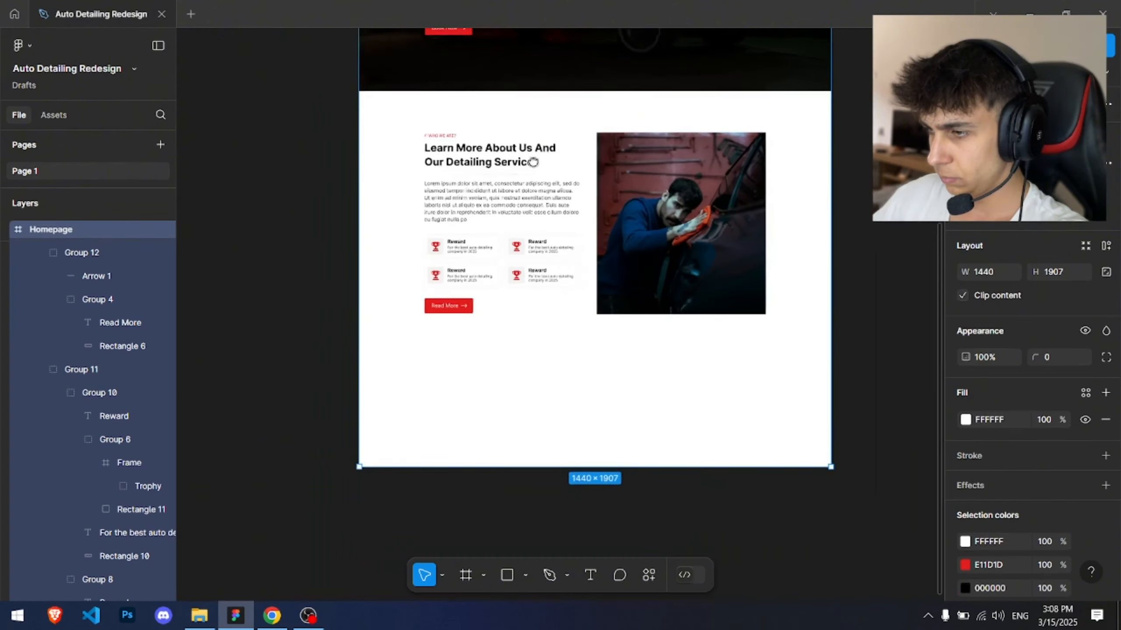
drag(533, 162, 454, 93)
scroll(518, 345, down, 1)
drag(798, 332, 742, 475)
scroll(679, 297, up, 1)
click(678, 297)
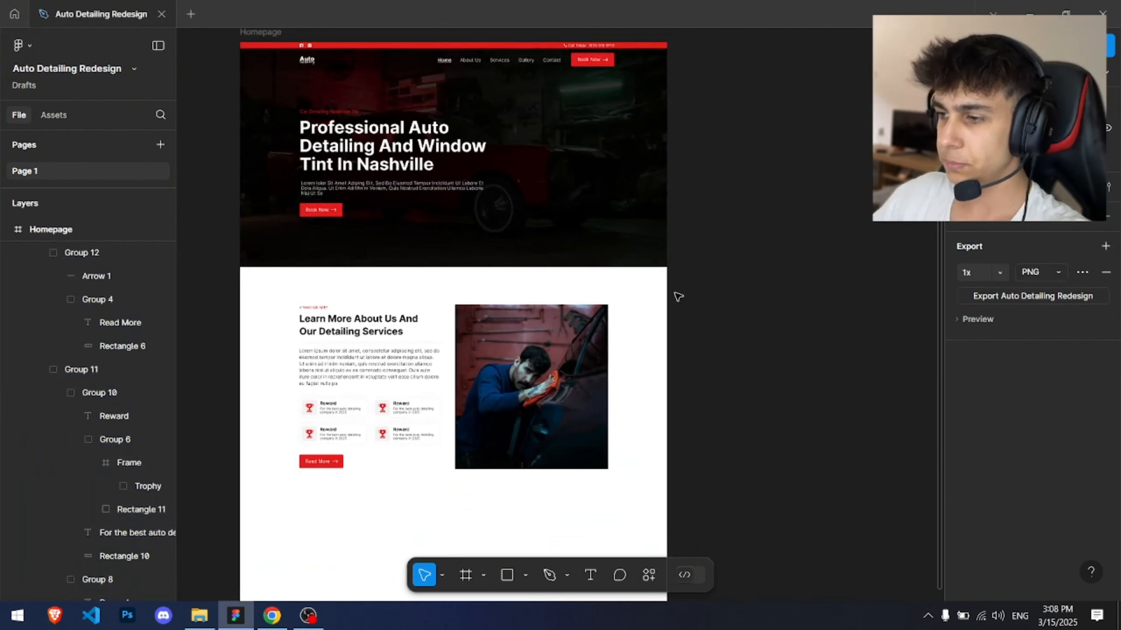
drag(678, 297, 708, 201)
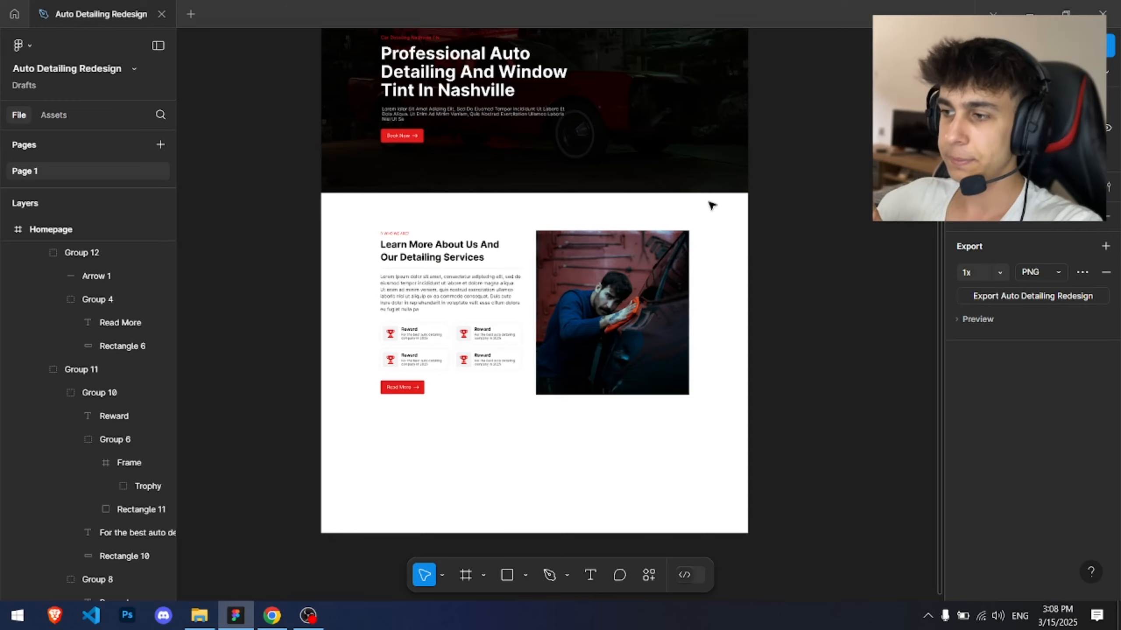
scroll(548, 286, up, 3)
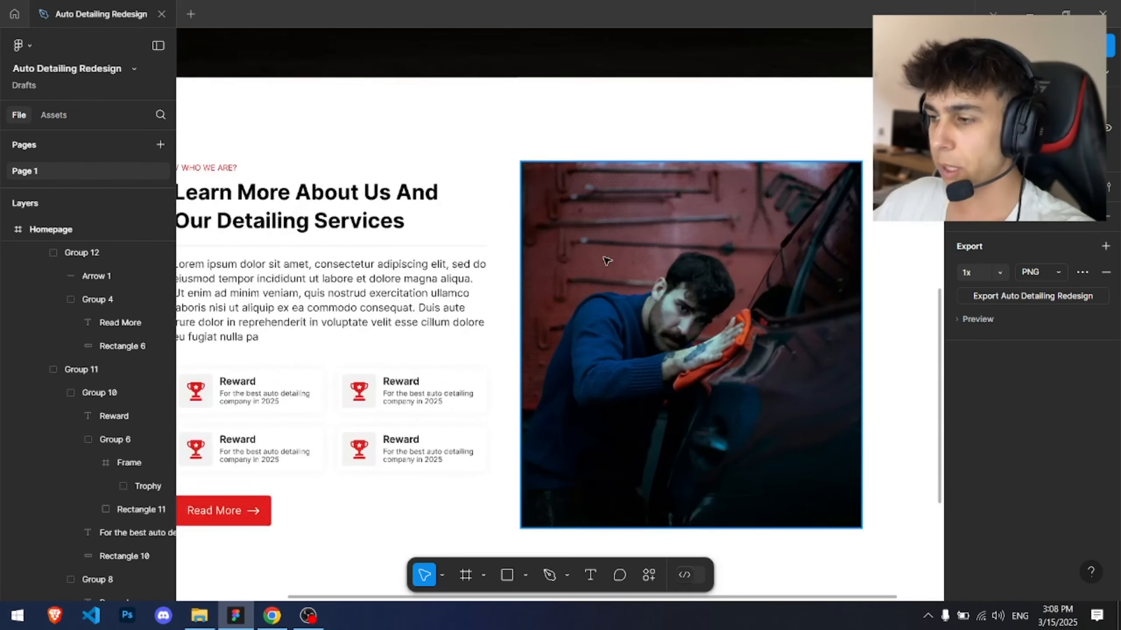
Step: Add a drop shadow to the mechanic photo and set its Y offset and blur to 0
click(692, 262)
drag(695, 261, 604, 172)
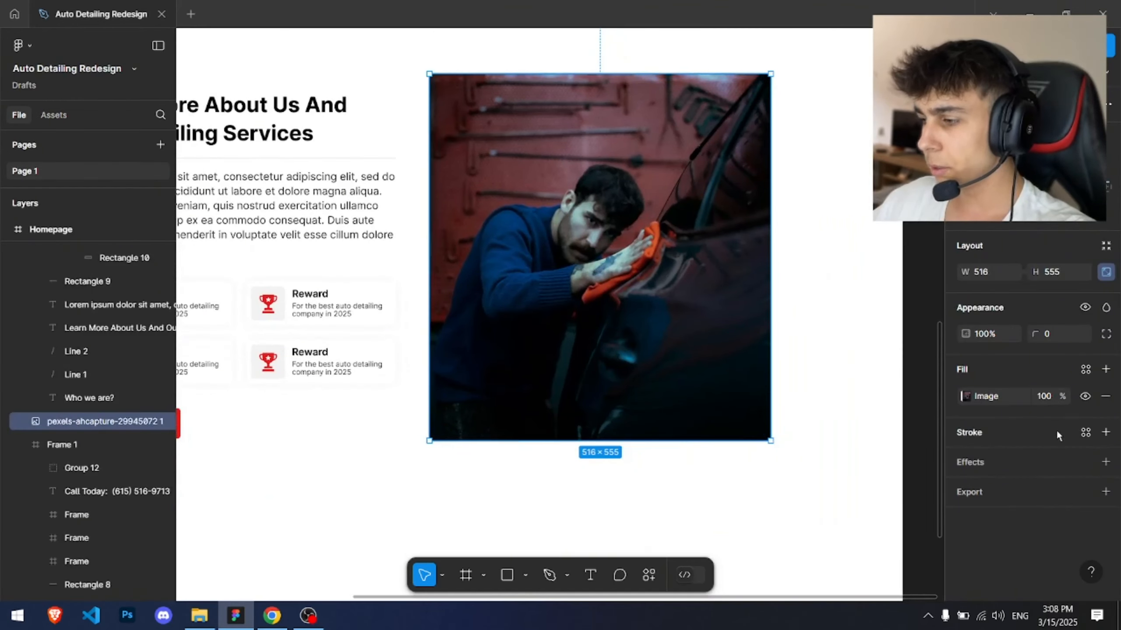
click(1105, 463)
click(966, 489)
click(858, 440)
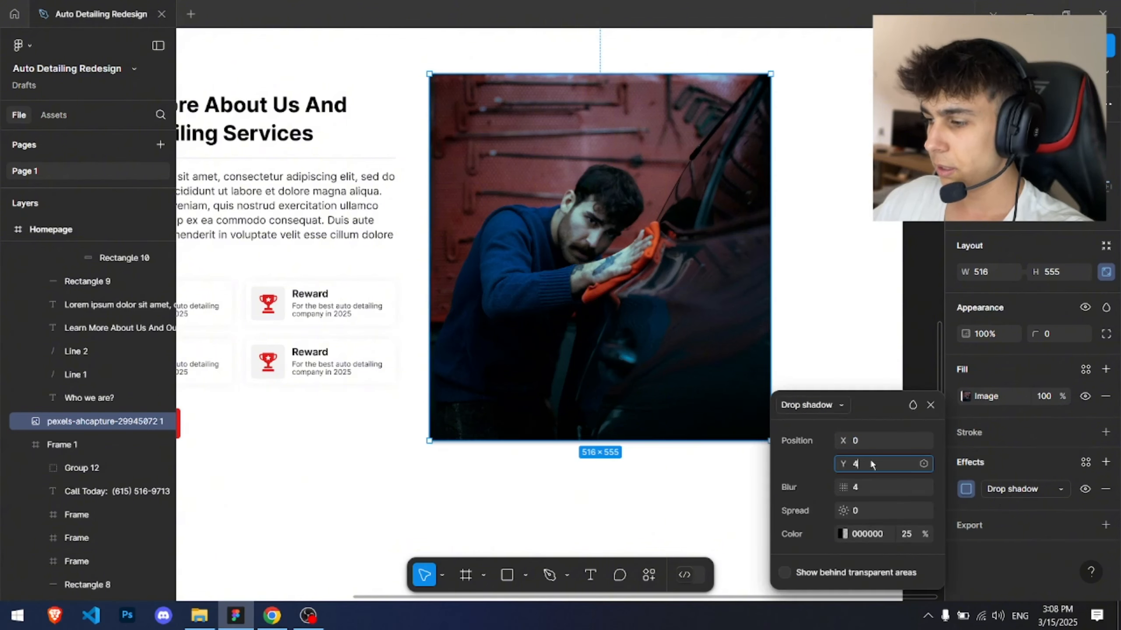
key(BackSpace)
text(0)
key(Return)
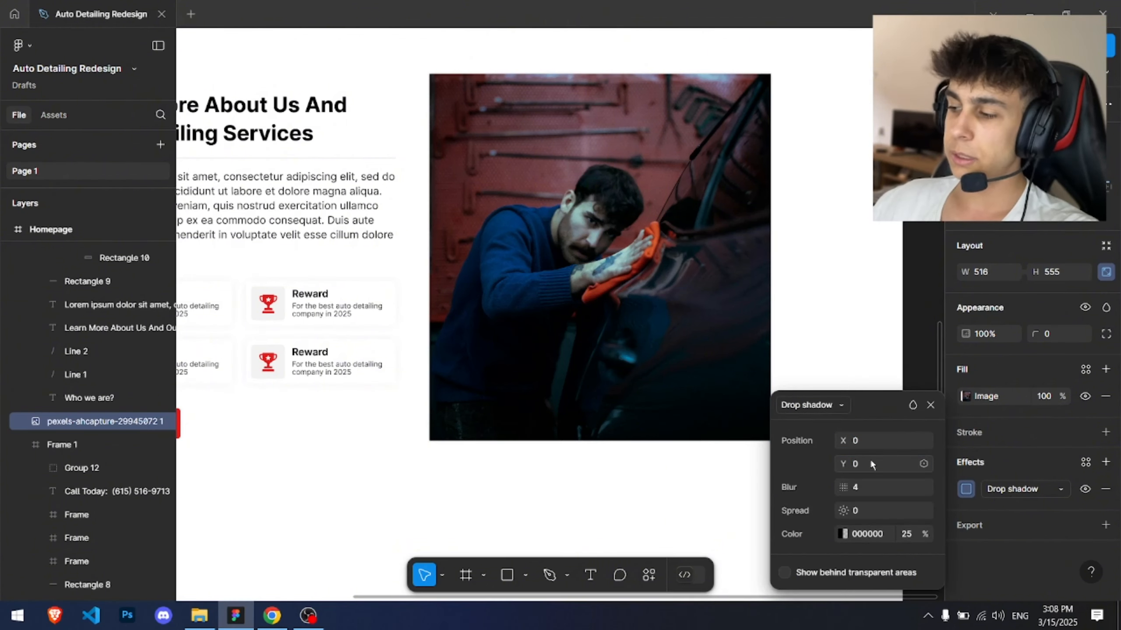
click(868, 492)
text(0)
key(Return)
Step: Set the photo shadow's color to red E11D1D and its X and Y offsets to 12
scroll(415, 354, down, 2)
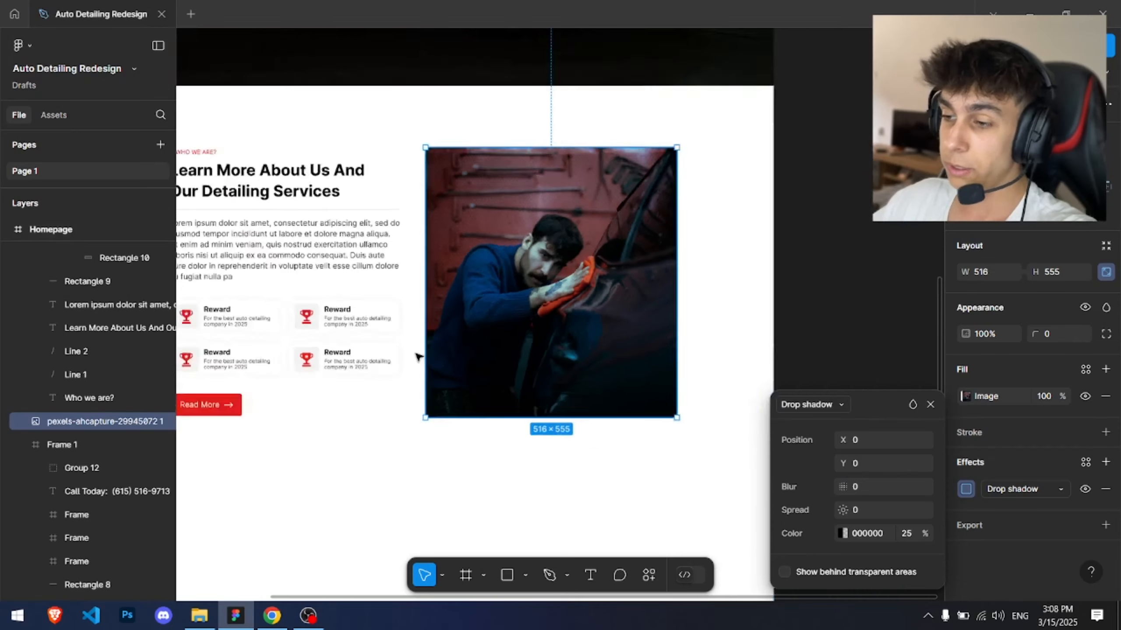
scroll(417, 357, down, 2)
click(842, 533)
click(629, 527)
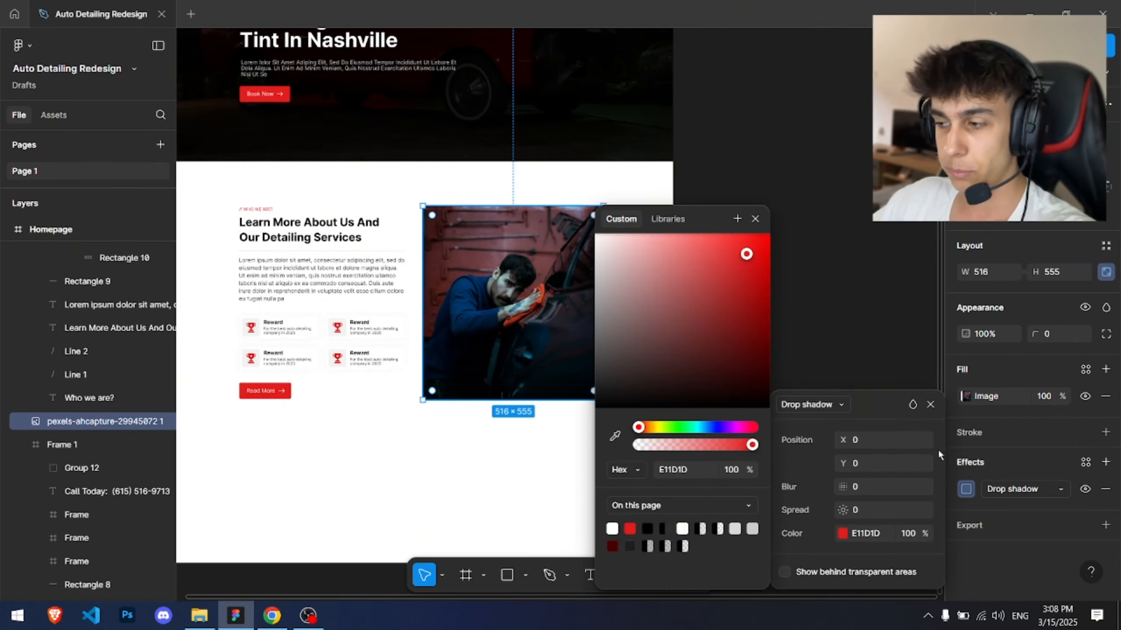
scroll(572, 413, up, 1)
drag(843, 463, 861, 439)
click(785, 180)
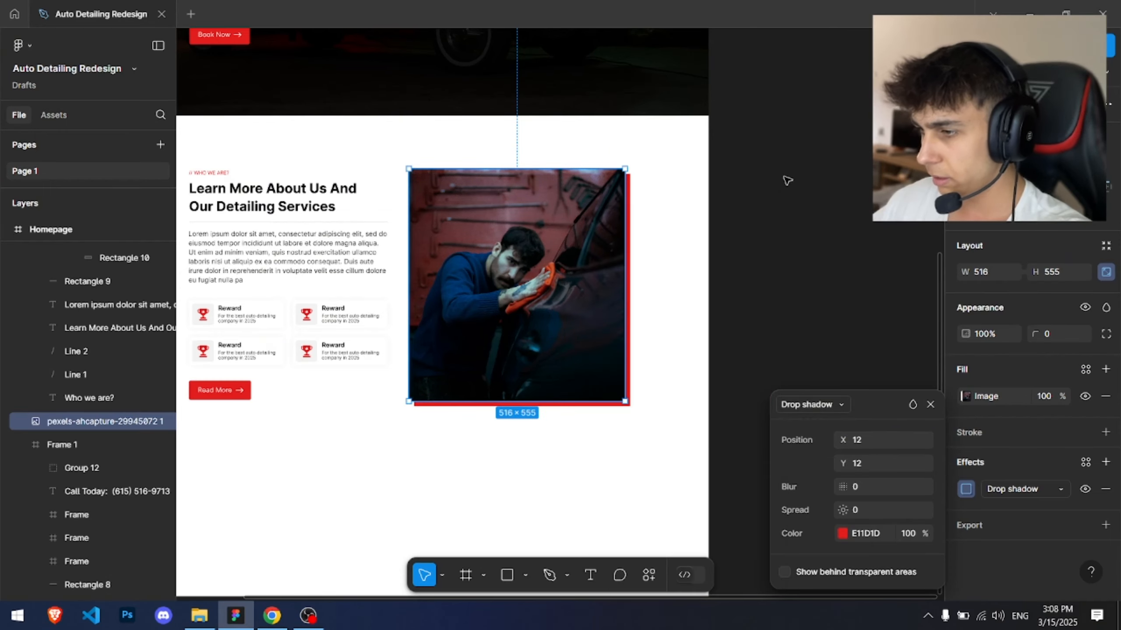
Step: Increase the homepage frame's height slightly by extending its bottom edge
click(790, 181)
click(797, 205)
scroll(787, 210, down, 3)
drag(768, 214, 807, 278)
scroll(807, 278, up, 5)
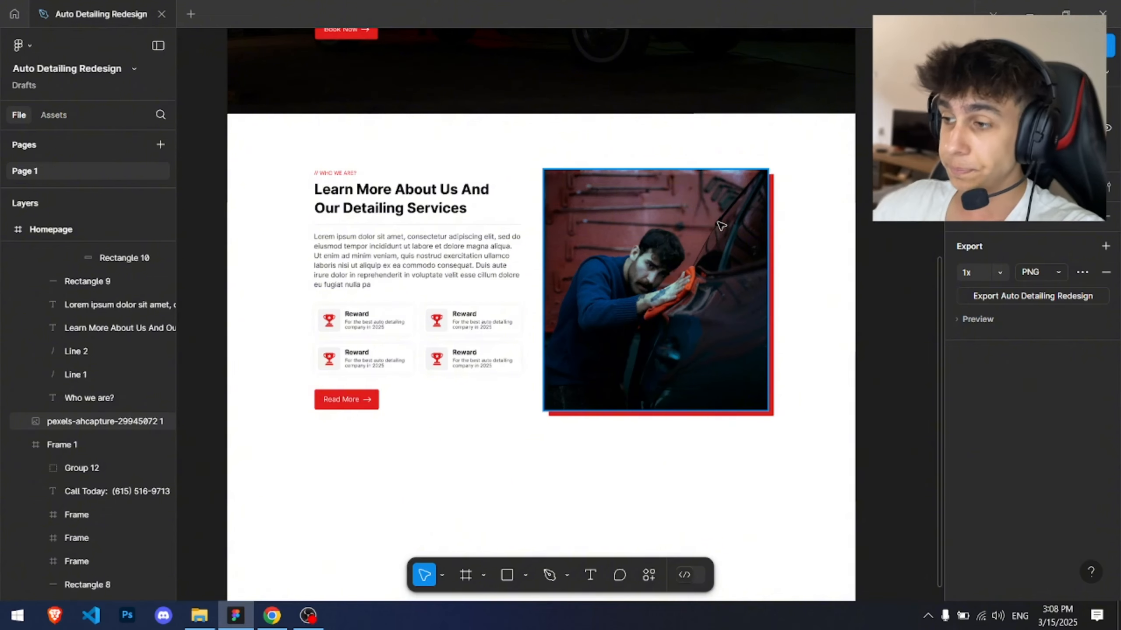
scroll(617, 199, up, 2)
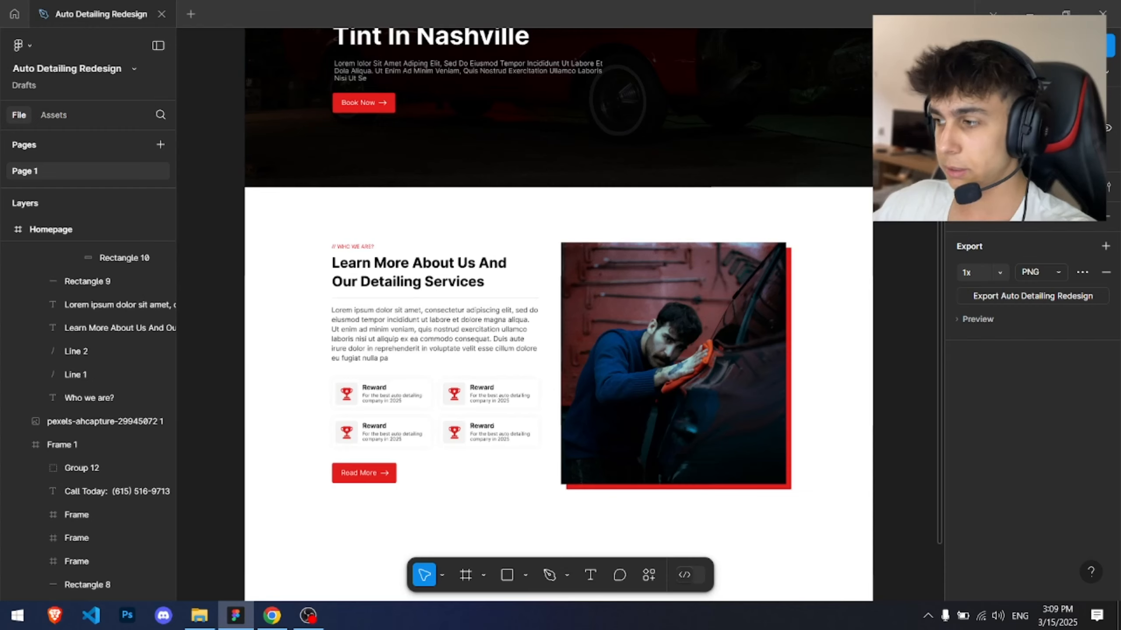
scroll(518, 241, down, 4)
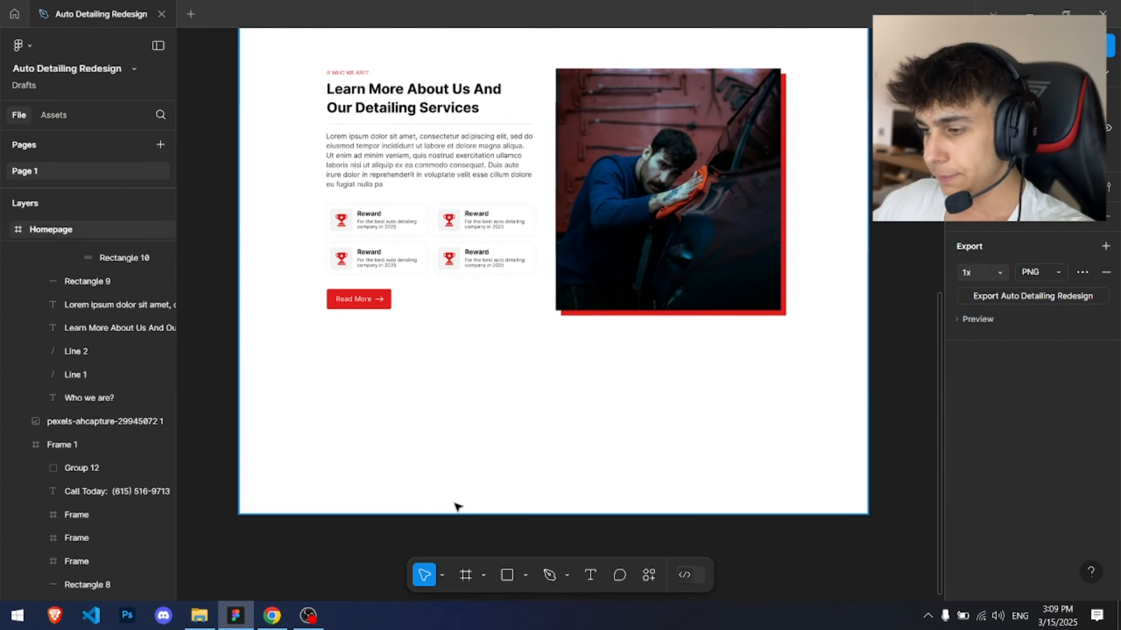
click(460, 513)
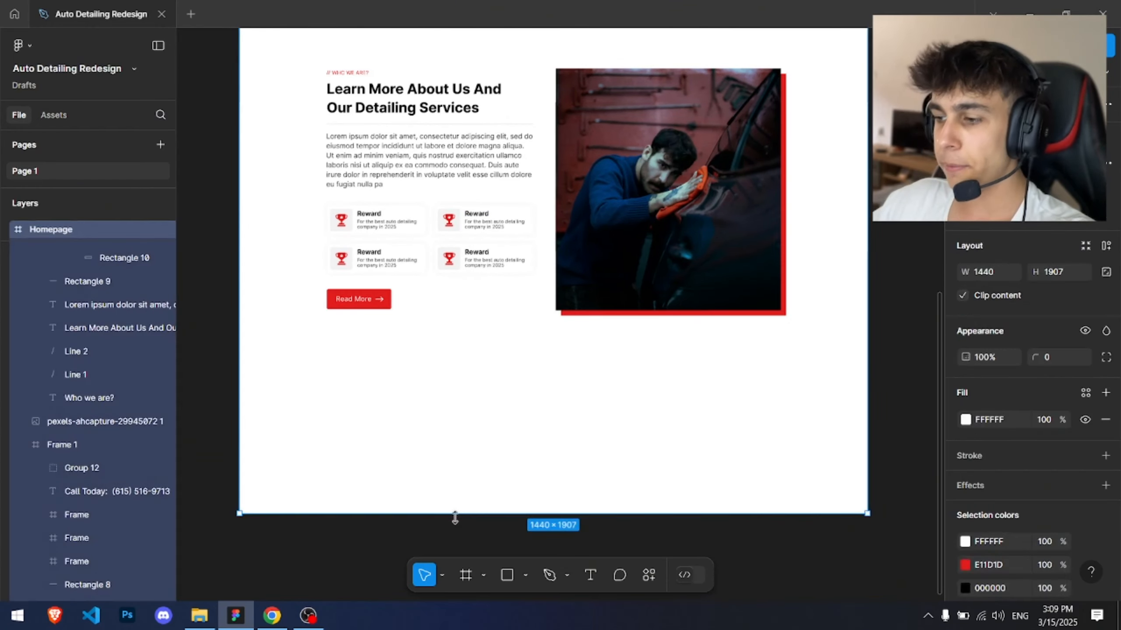
drag(455, 516, 456, 563)
scroll(700, 295, up, 2)
key(Escape)
scroll(603, 210, up, 13)
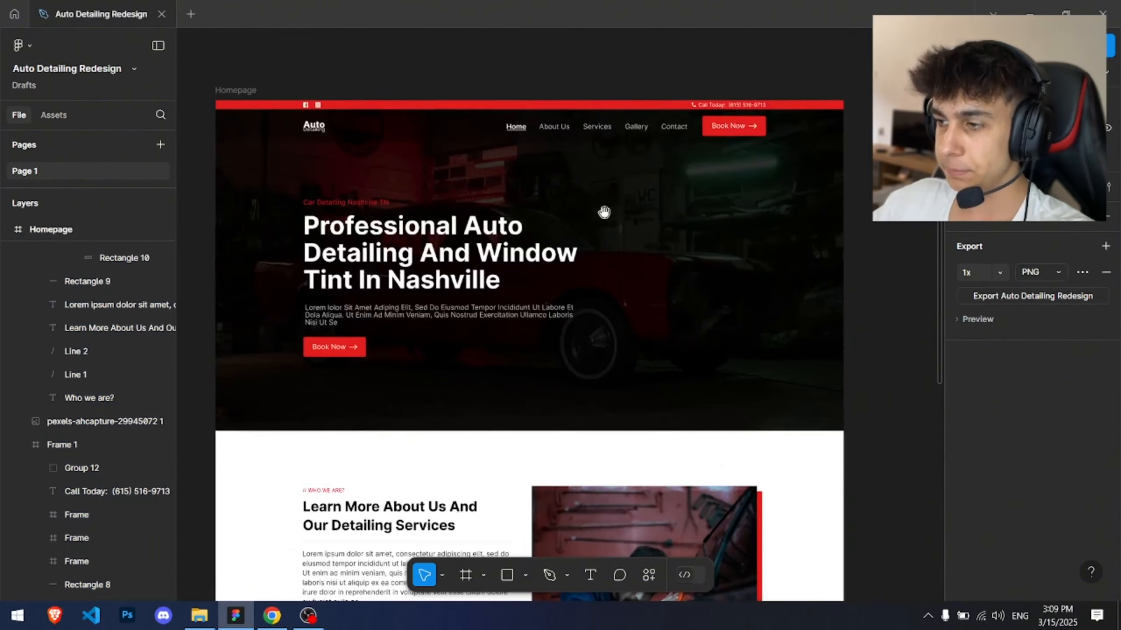
Step: Switch to the browser and review the Otoklin template's services section for reference
key(alt+Tab)
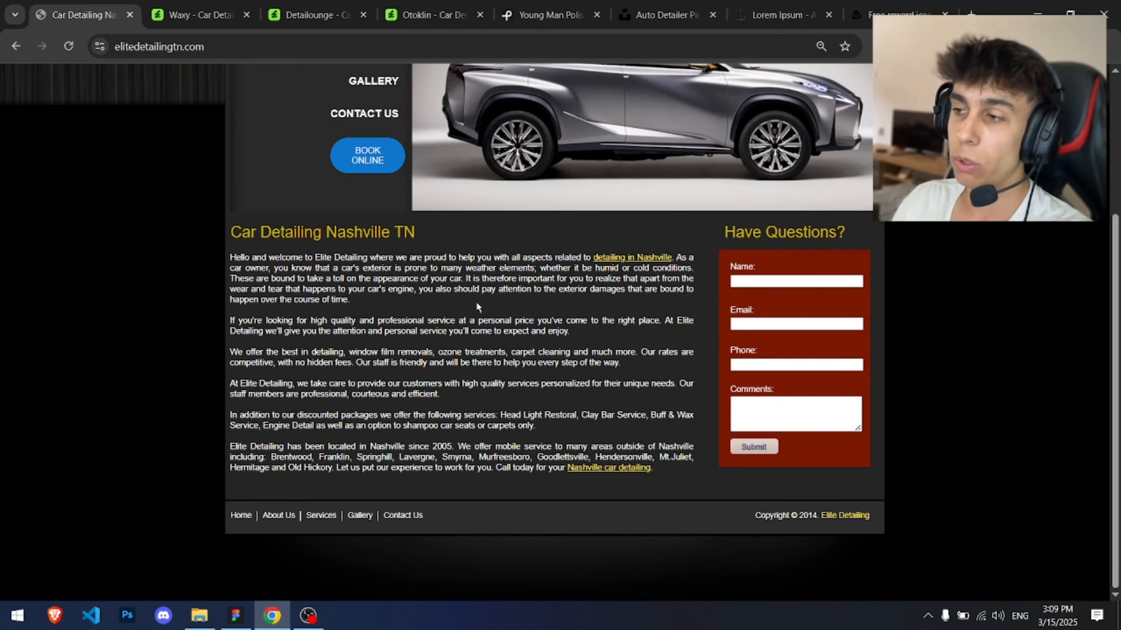
click(412, 8)
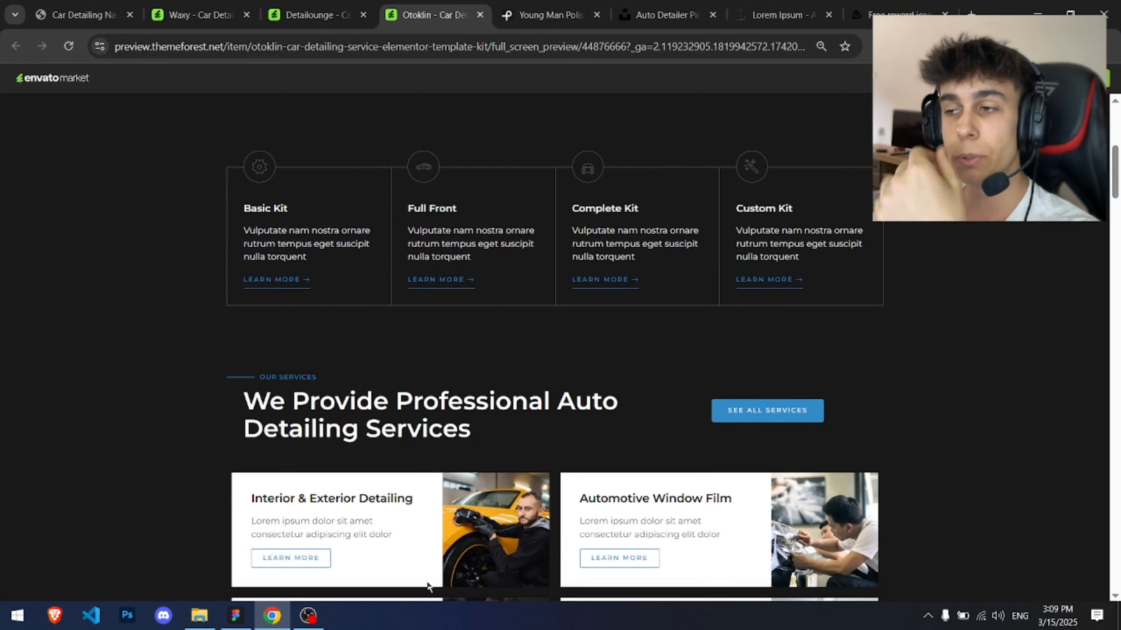
scroll(376, 315, down, 4)
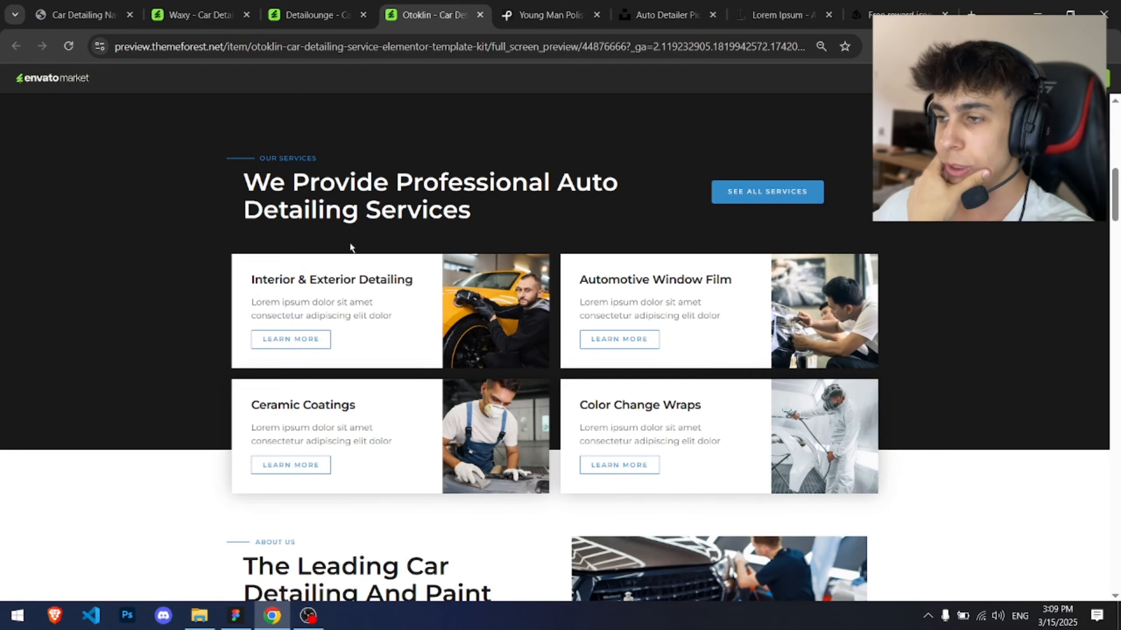
Step: Compare the services sections of the Detailounge and Waxy template previews for reference
click(317, 14)
scroll(432, 453, down, 9)
scroll(403, 456, up, 1)
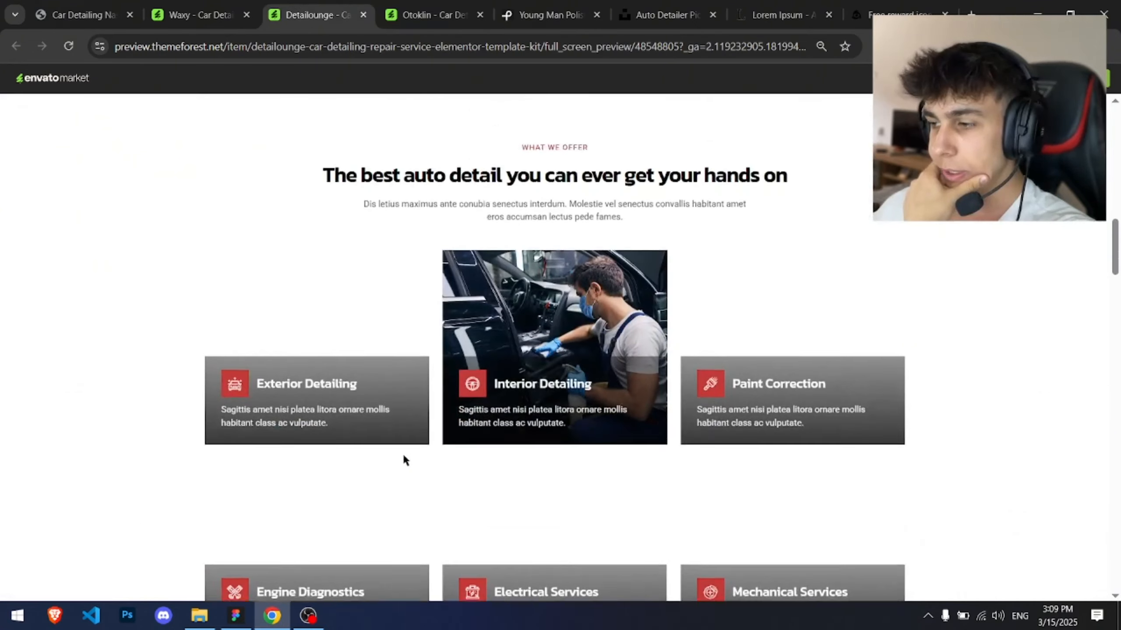
scroll(397, 457, up, 5)
scroll(554, 356, down, 7)
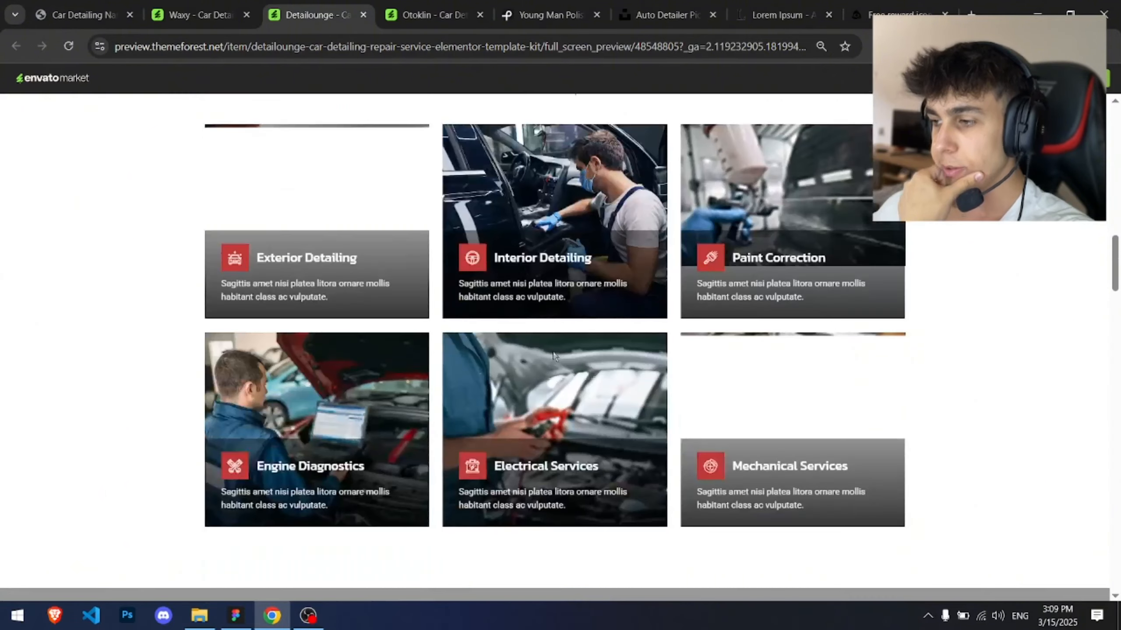
click(200, 5)
scroll(321, 188, down, 18)
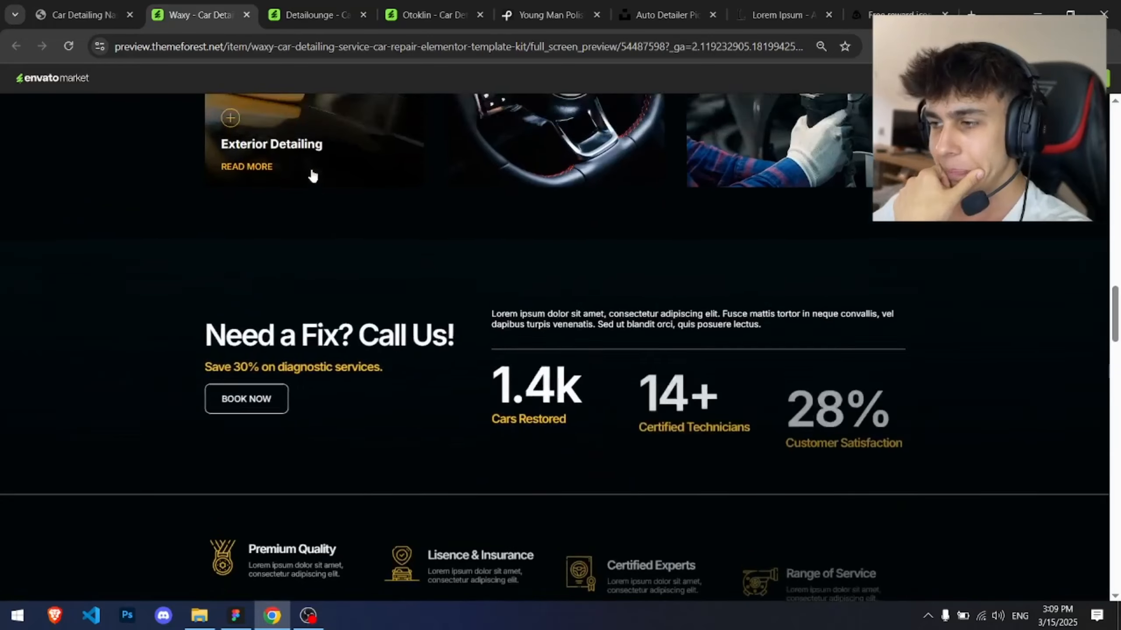
scroll(314, 174, up, 8)
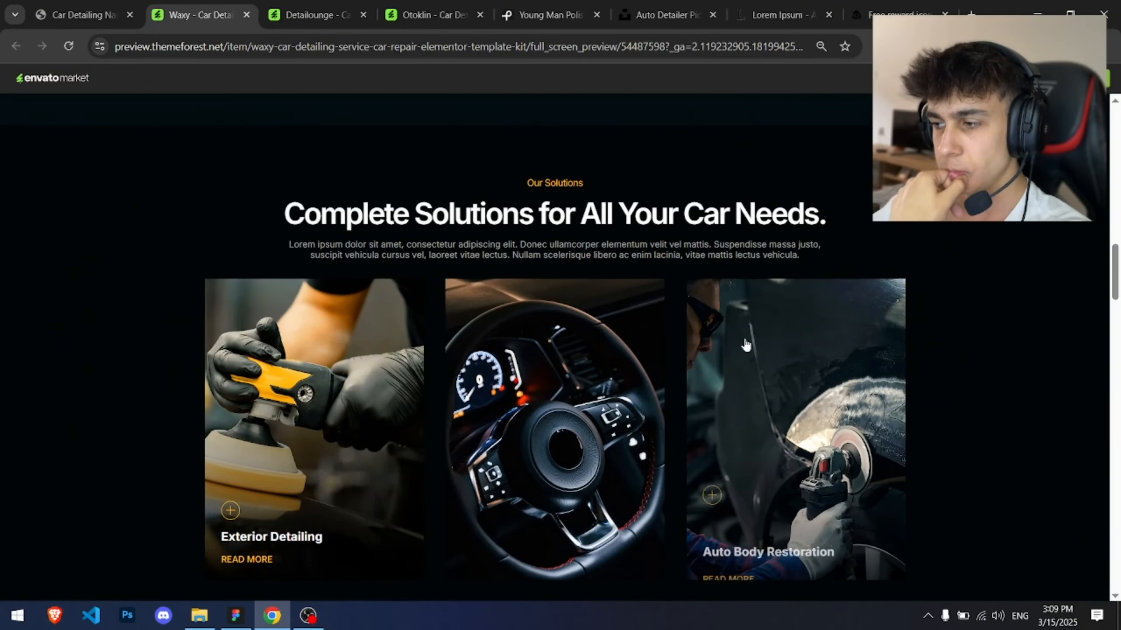
scroll(67, 261, down, 10)
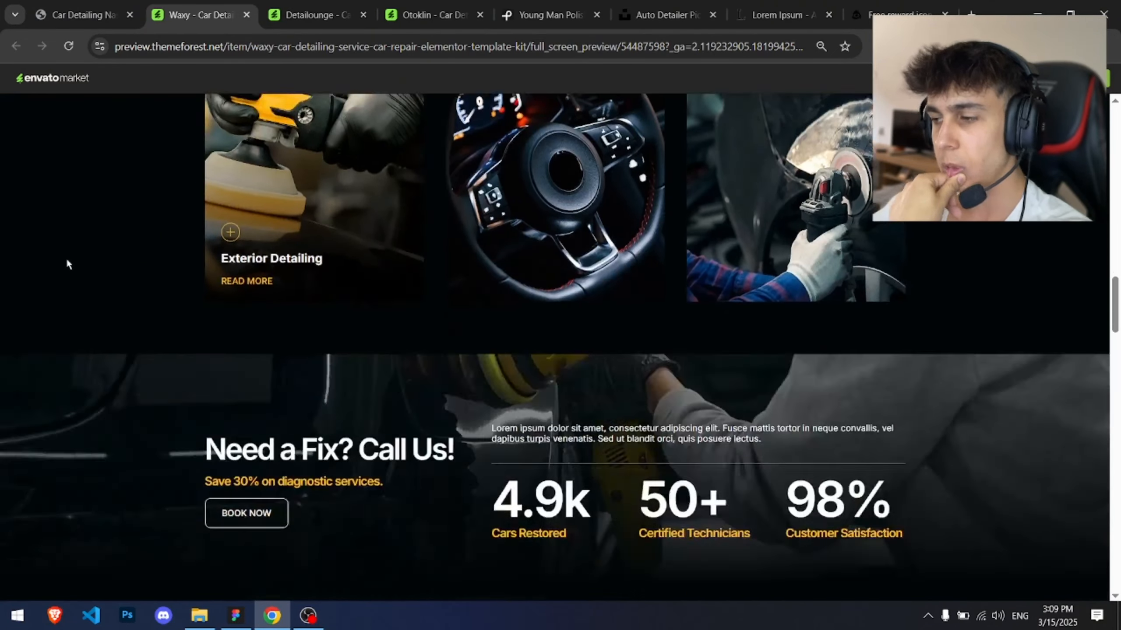
scroll(67, 262, up, 4)
scroll(67, 260, up, 5)
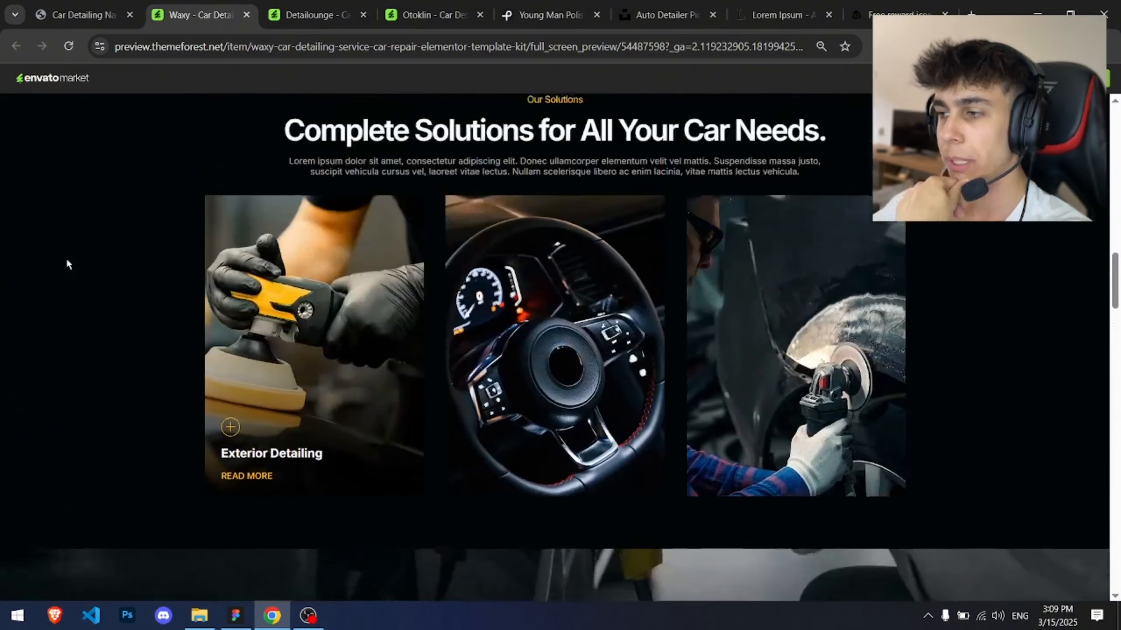
Step: Examine the Detailounge template's service cards, their hover state and description text
click(309, 17)
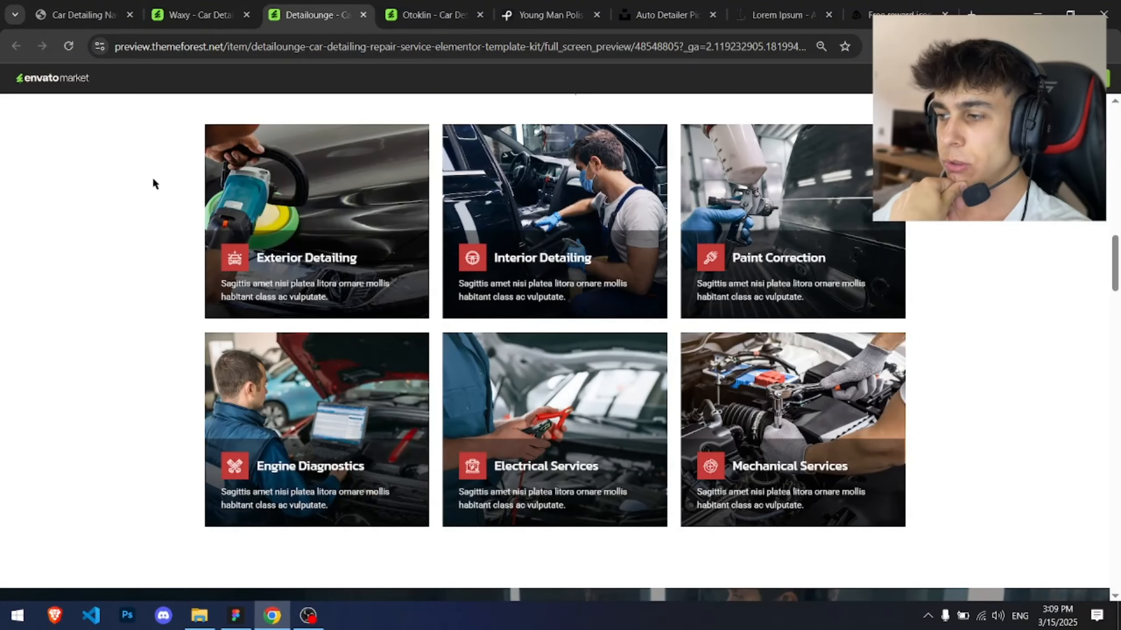
right_click(232, 192)
click(176, 160)
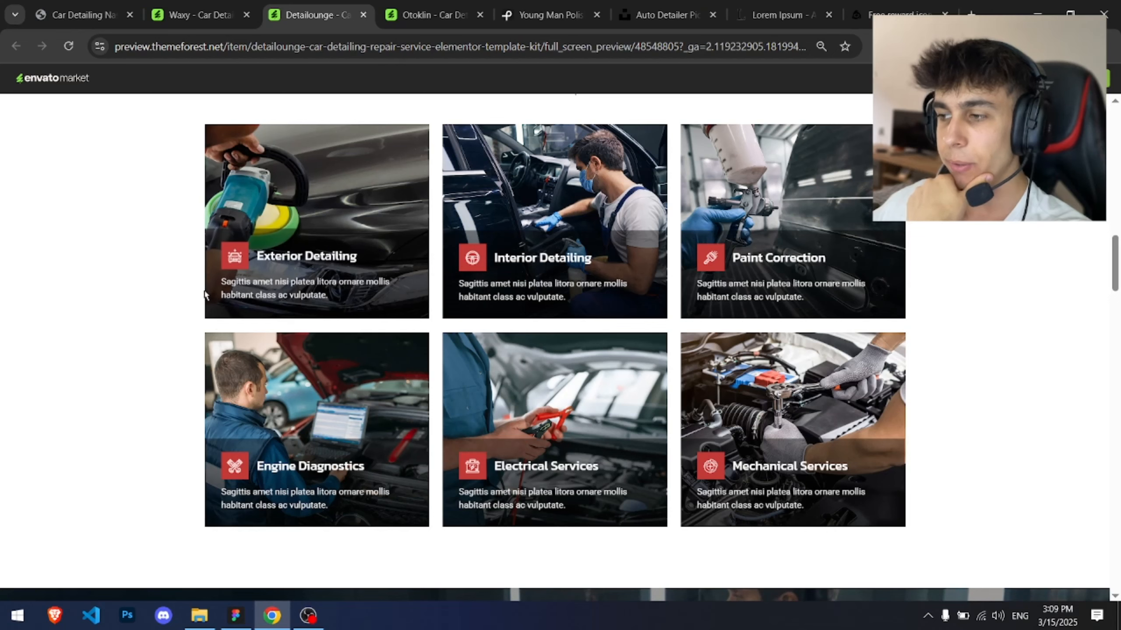
scroll(265, 347, up, 3)
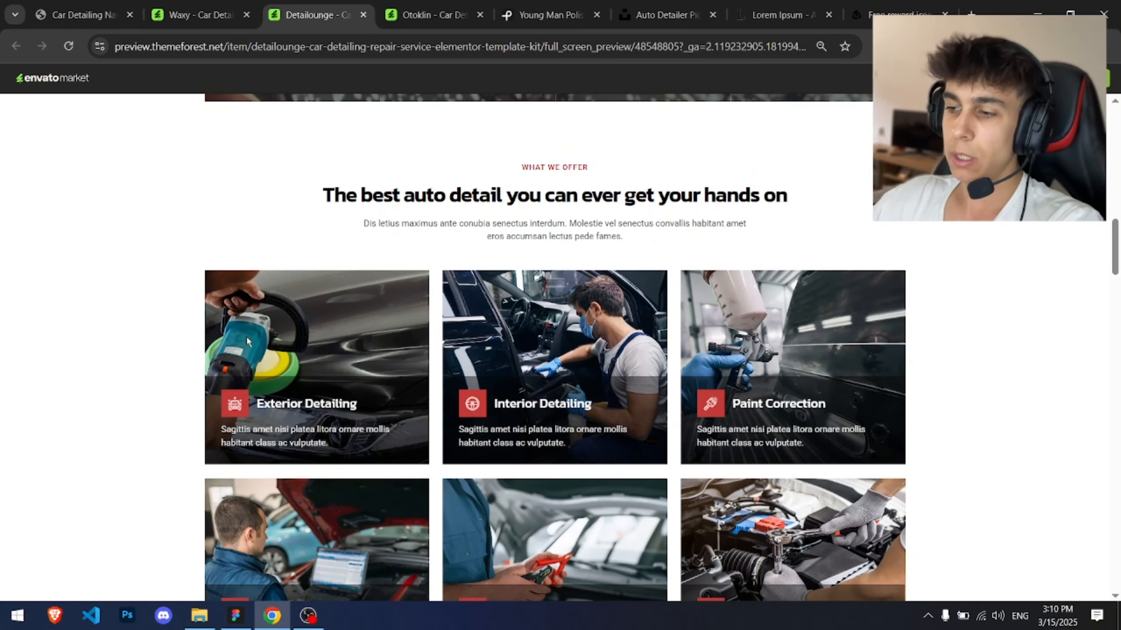
mouse_move(270, 388)
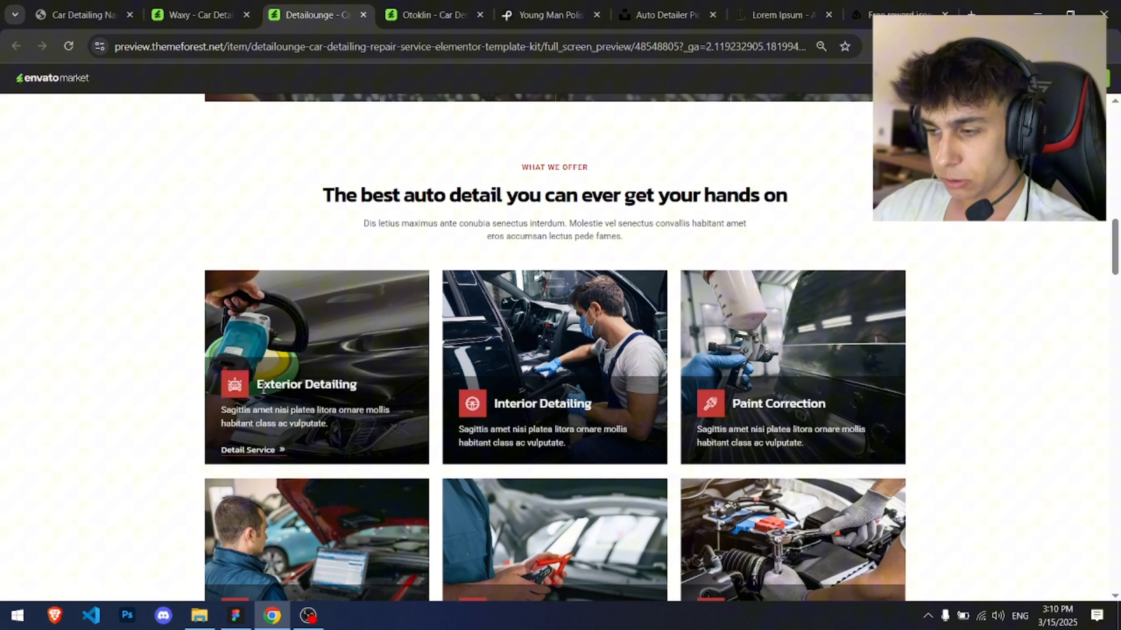
triple_click(265, 414)
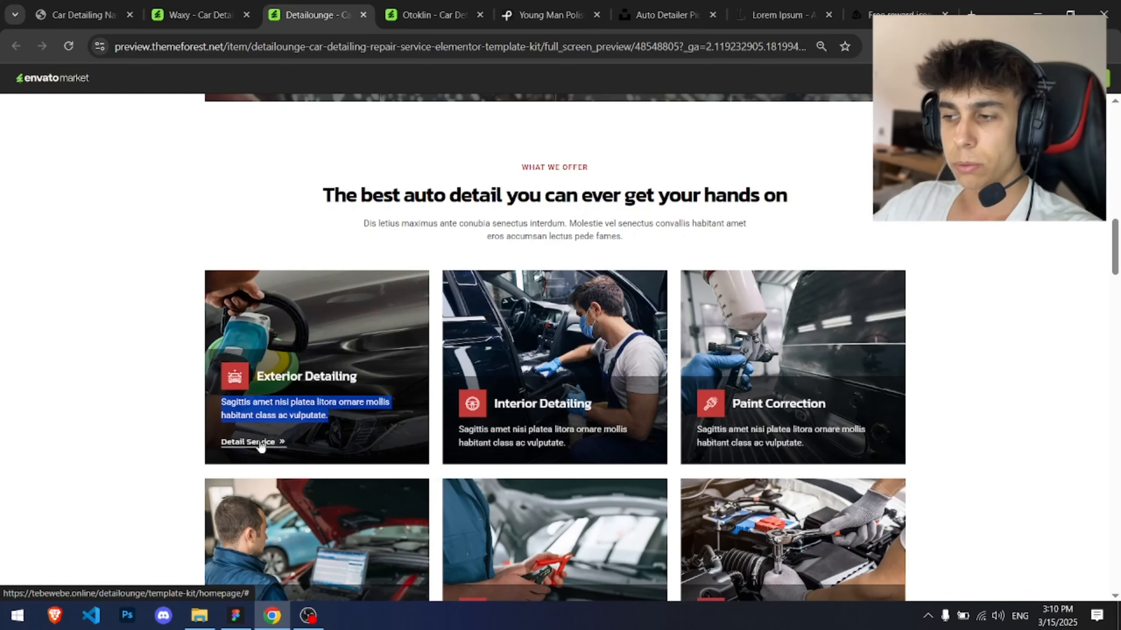
click(475, 227)
scroll(472, 226, up, 5)
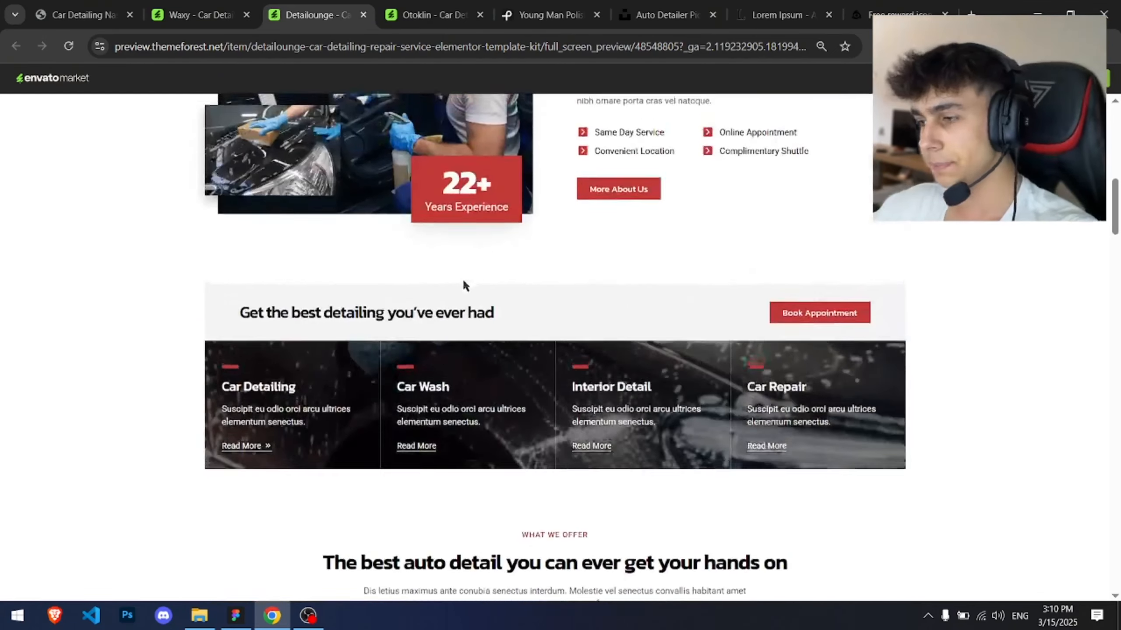
Step: Search Unsplash for free "auto detailing" photos
key(alt+Tab)
click(758, 358)
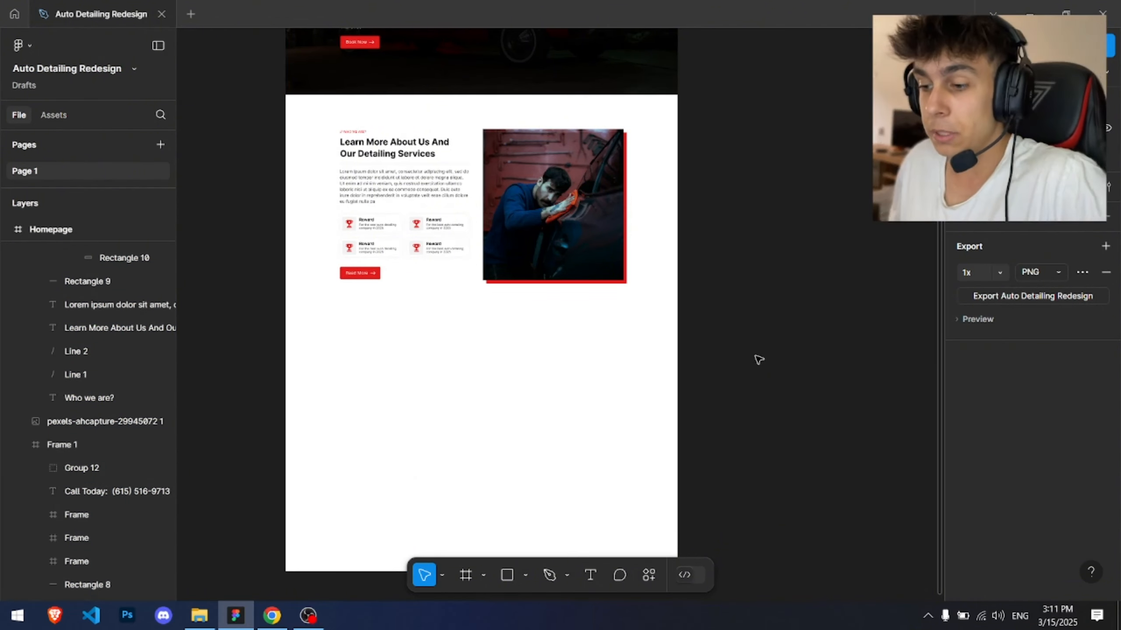
key(alt+Tab)
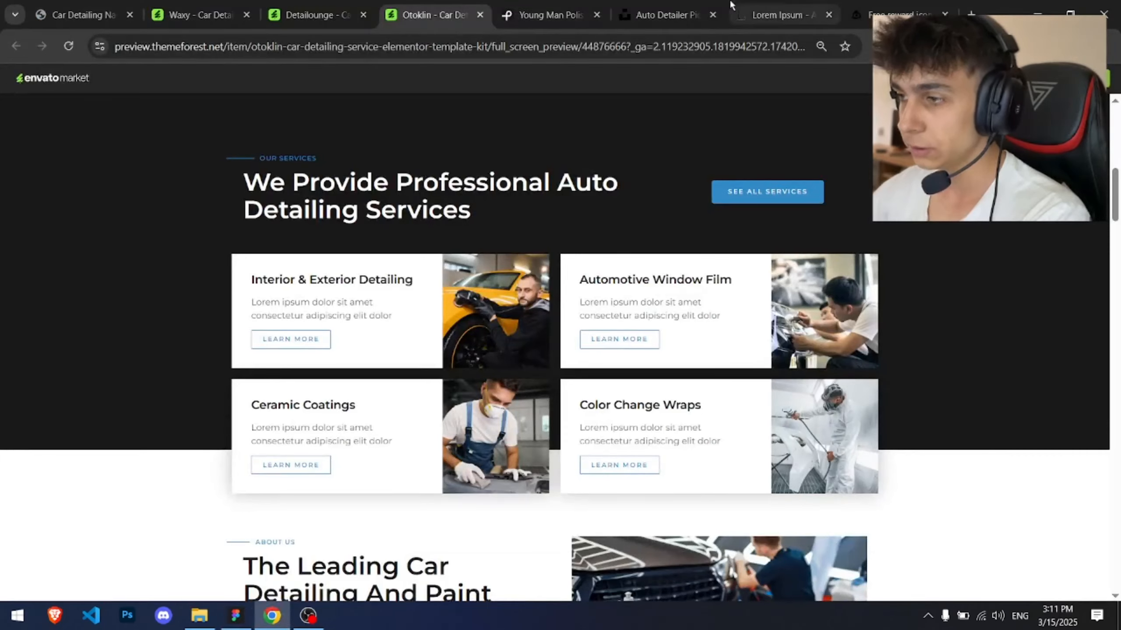
click(691, 5)
click(329, 89)
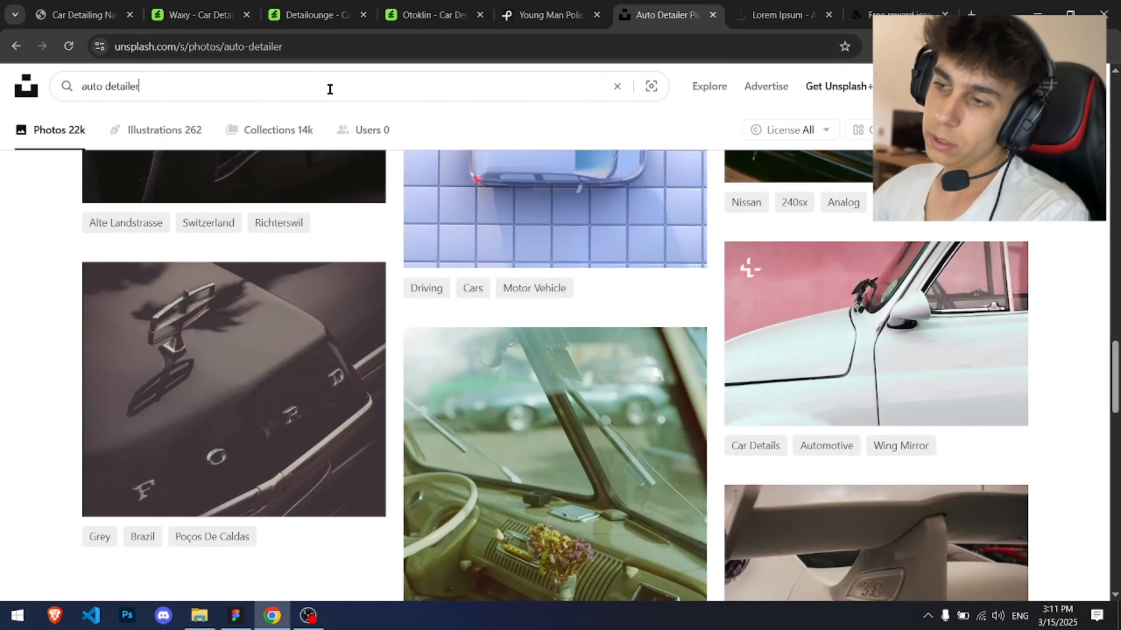
text(auto detailing)
key(Return)
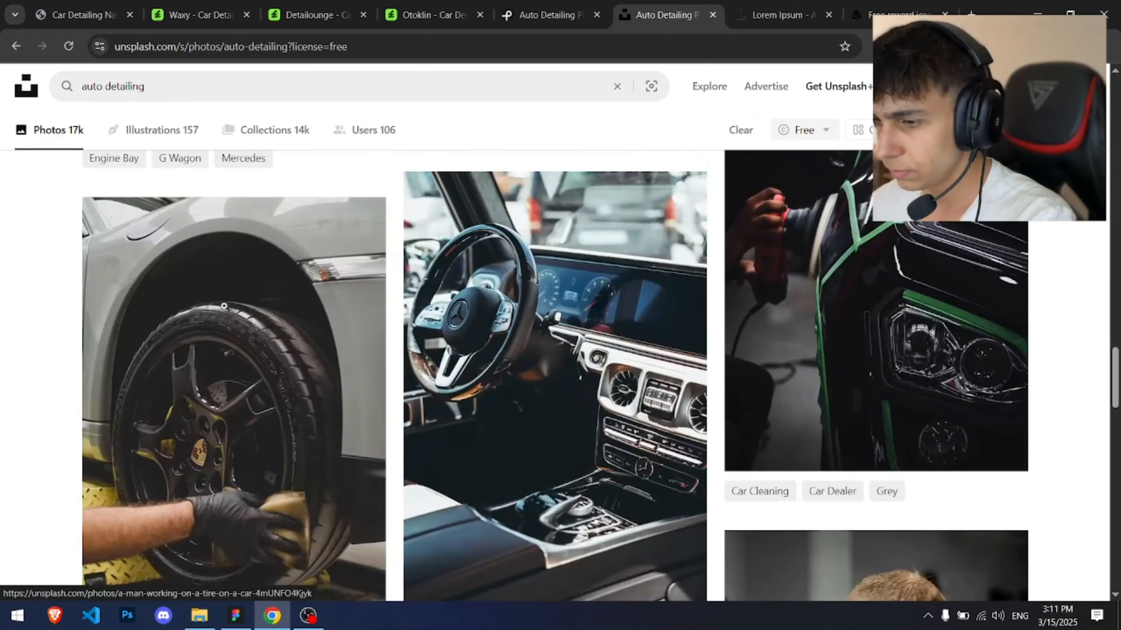
Step: Open the photo of a gloved hand cleaning a car tire and download it
scroll(258, 411, down, 4)
scroll(258, 411, up, 4)
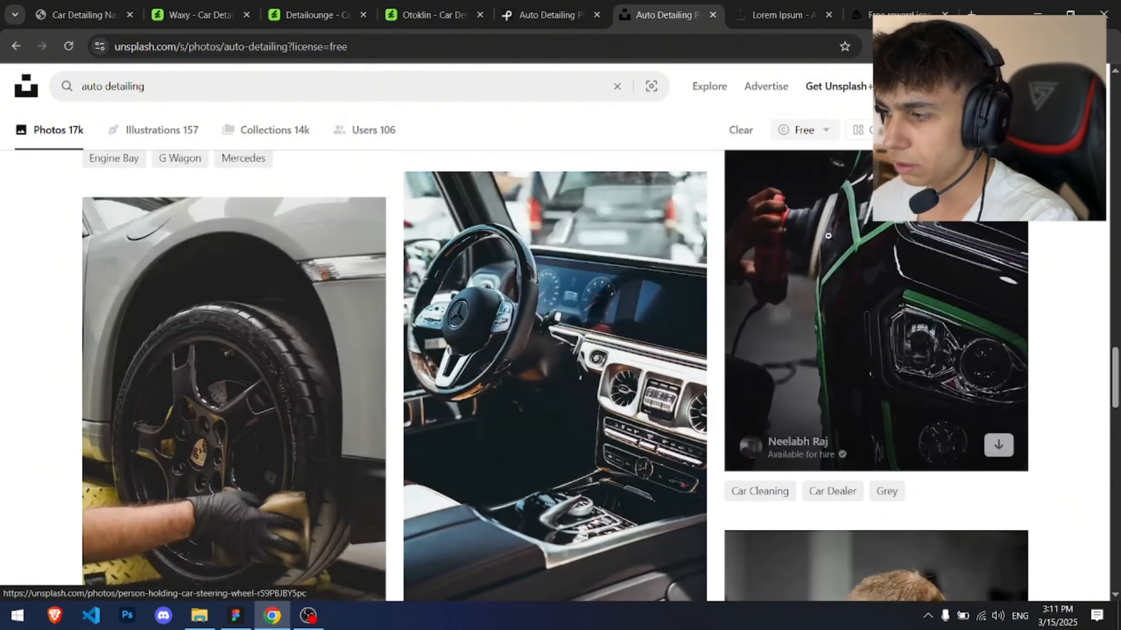
click(233, 390)
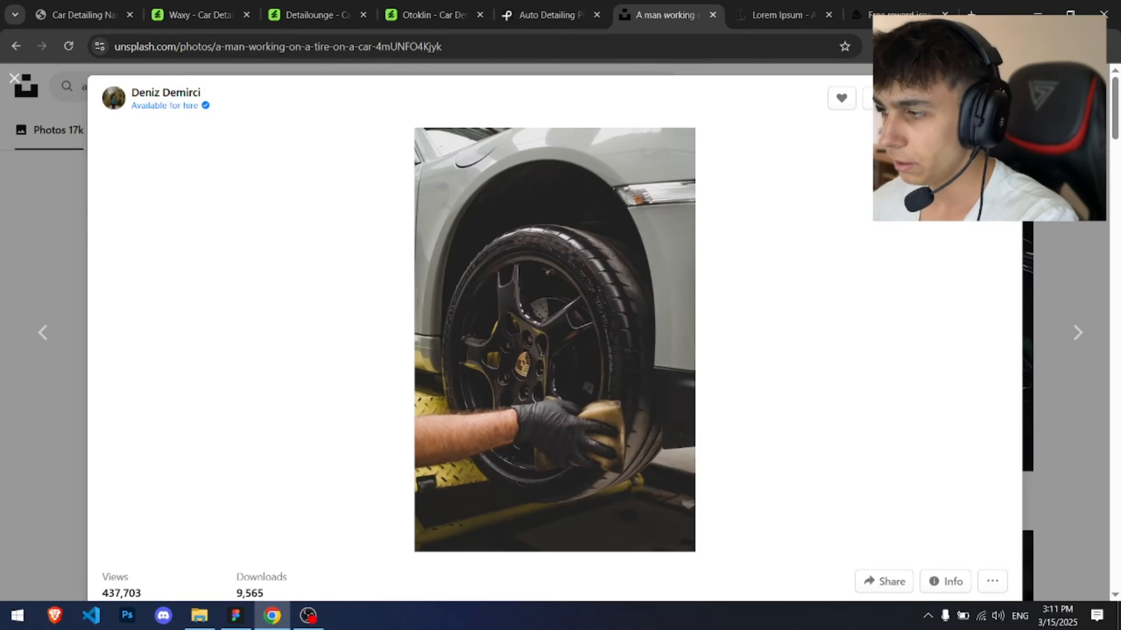
click(941, 98)
click(1066, 132)
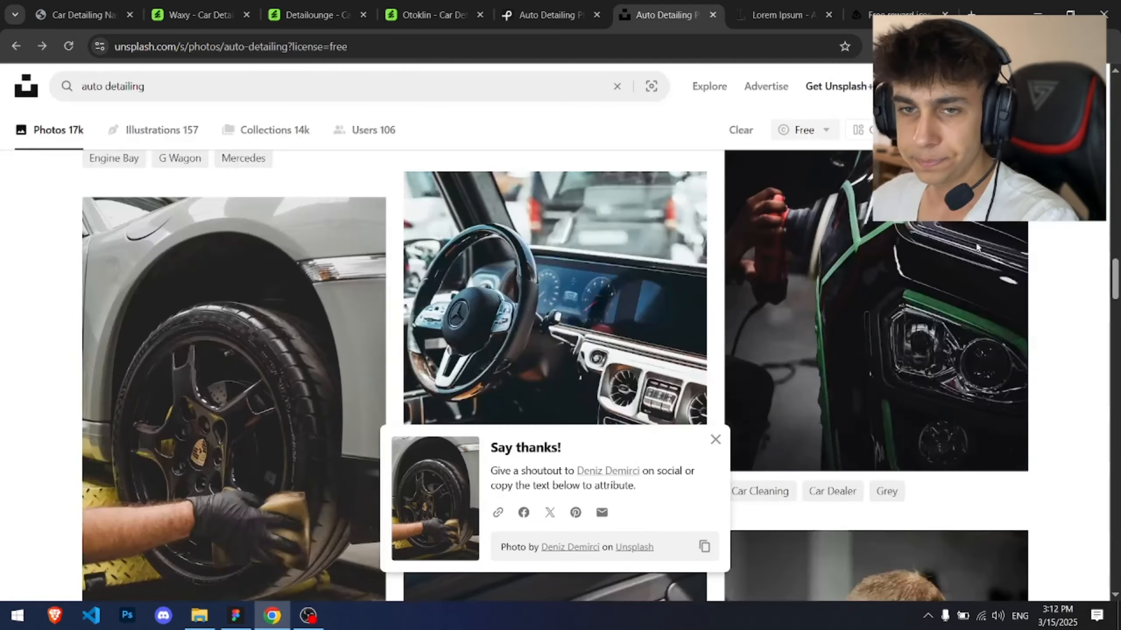
Step: Import the downloaded tire-cleaning photo into the homepage design
click(235, 616)
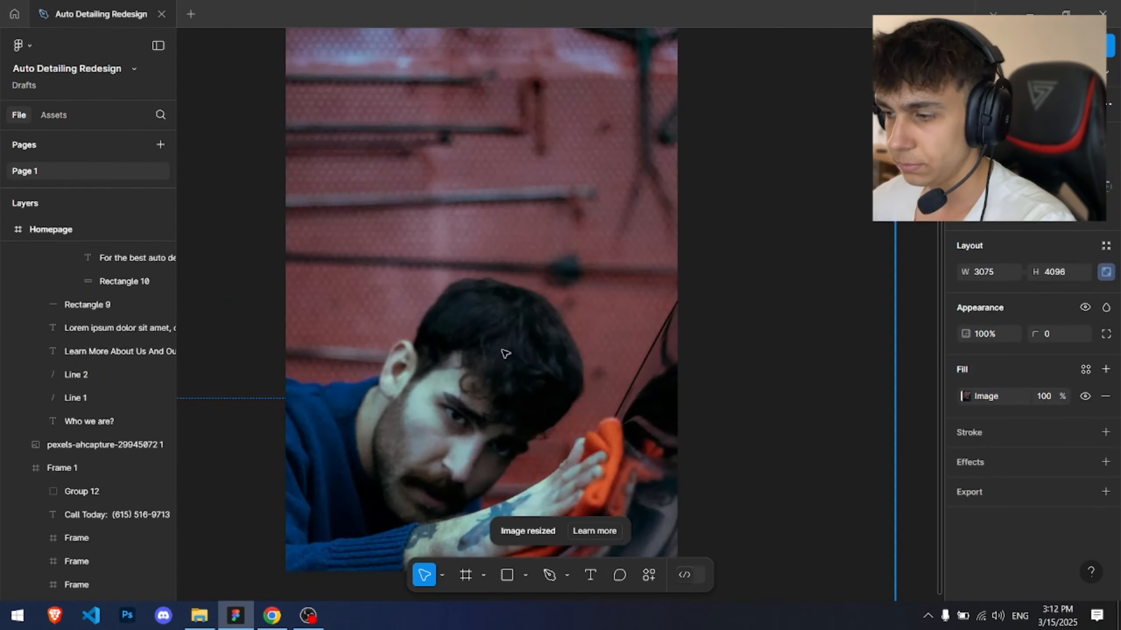
key(ctrl+z)
drag(1, 393, 552, 480)
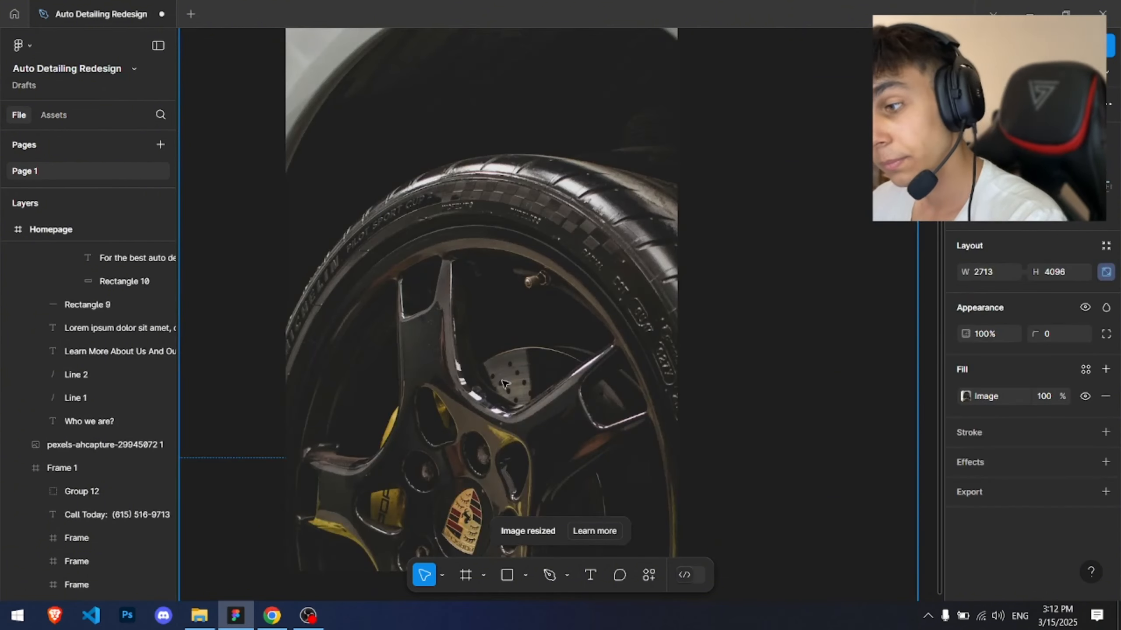
Step: Scale the tire photo down to about 584 × 881 inside the homepage frame
scroll(524, 270, down, 5)
drag(668, 142, 577, 258)
scroll(534, 316, up, 5)
drag(535, 316, 609, 218)
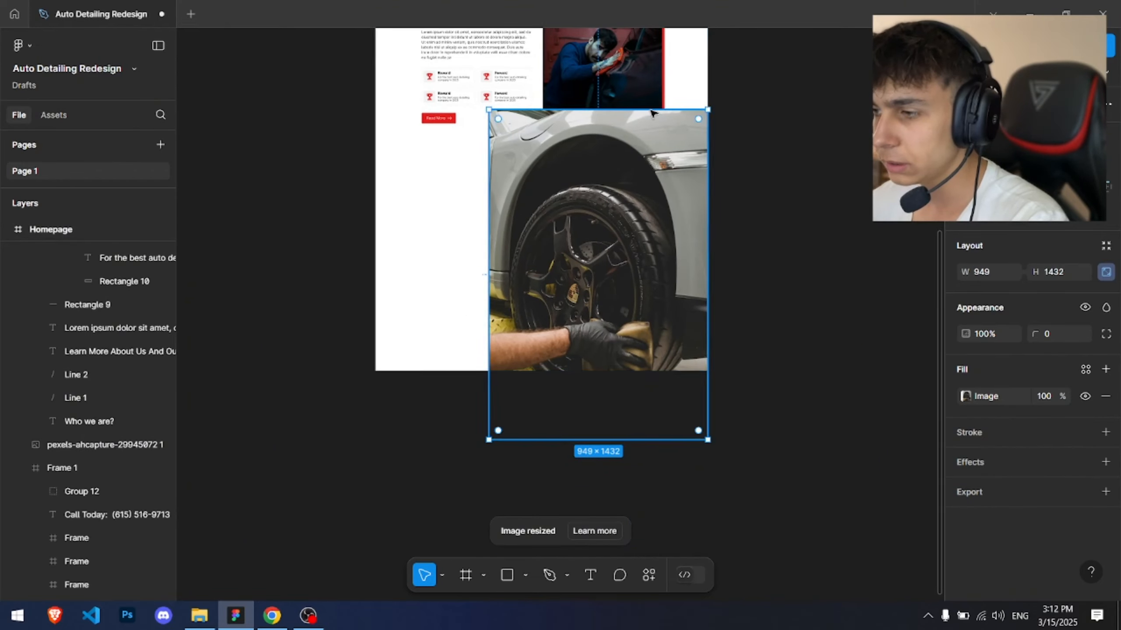
drag(708, 109, 614, 235)
Step: Crop the tire photo's height to about 584 × 738 and place it below the About section
scroll(613, 235, down, 1)
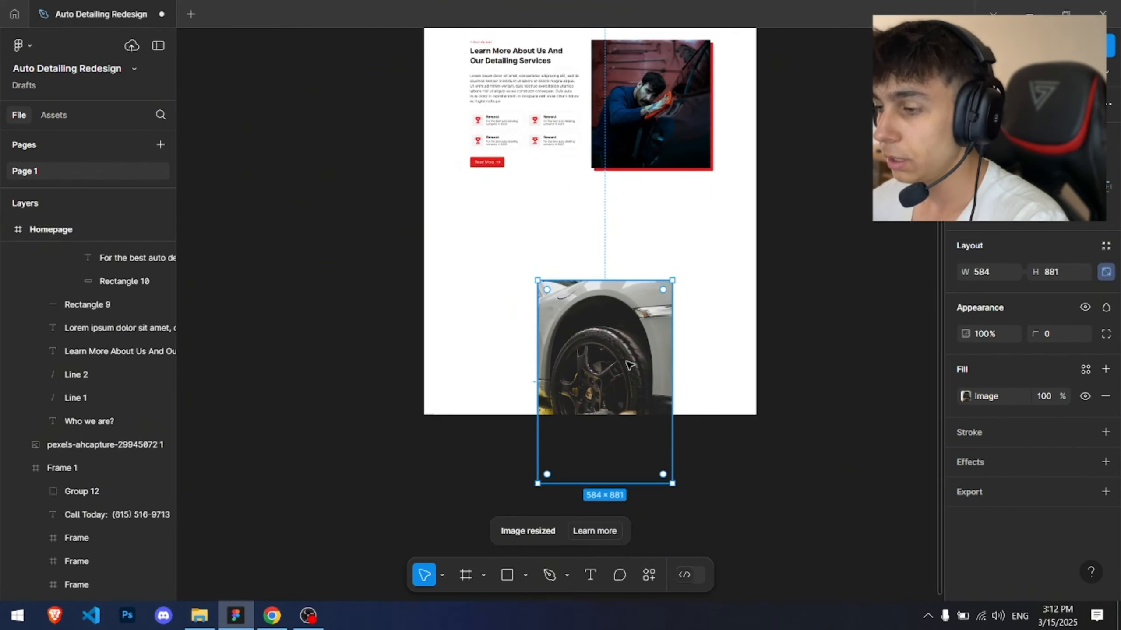
scroll(580, 298, up, 6)
drag(485, 219, 451, 146)
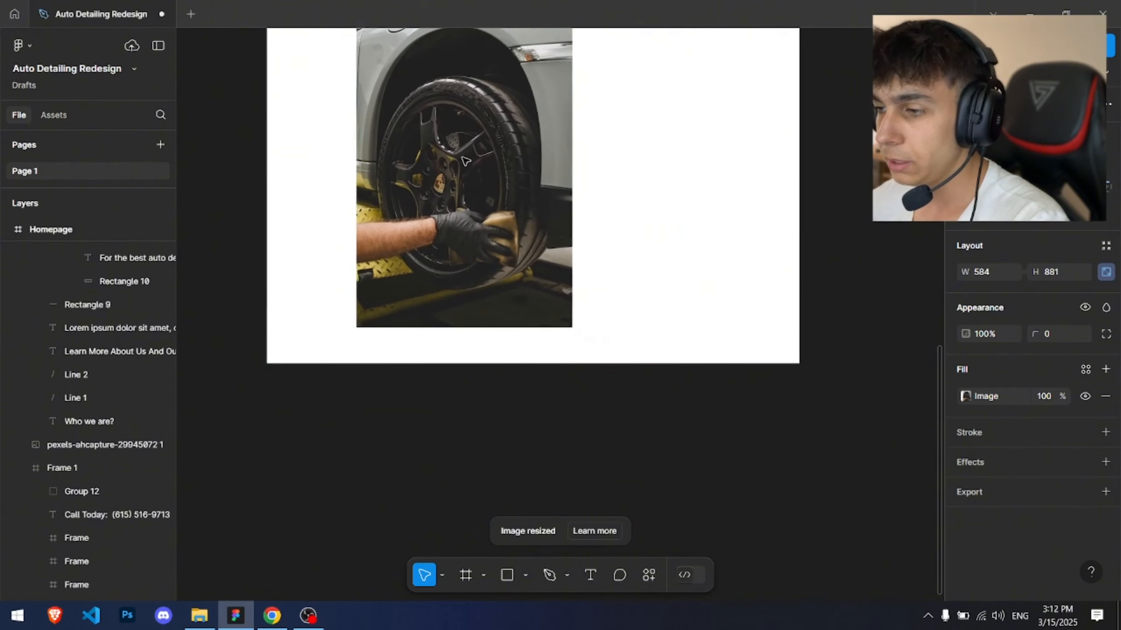
drag(465, 322, 465, 164)
drag(484, 105, 510, 416)
drag(512, 152, 507, 187)
drag(529, 476, 529, 459)
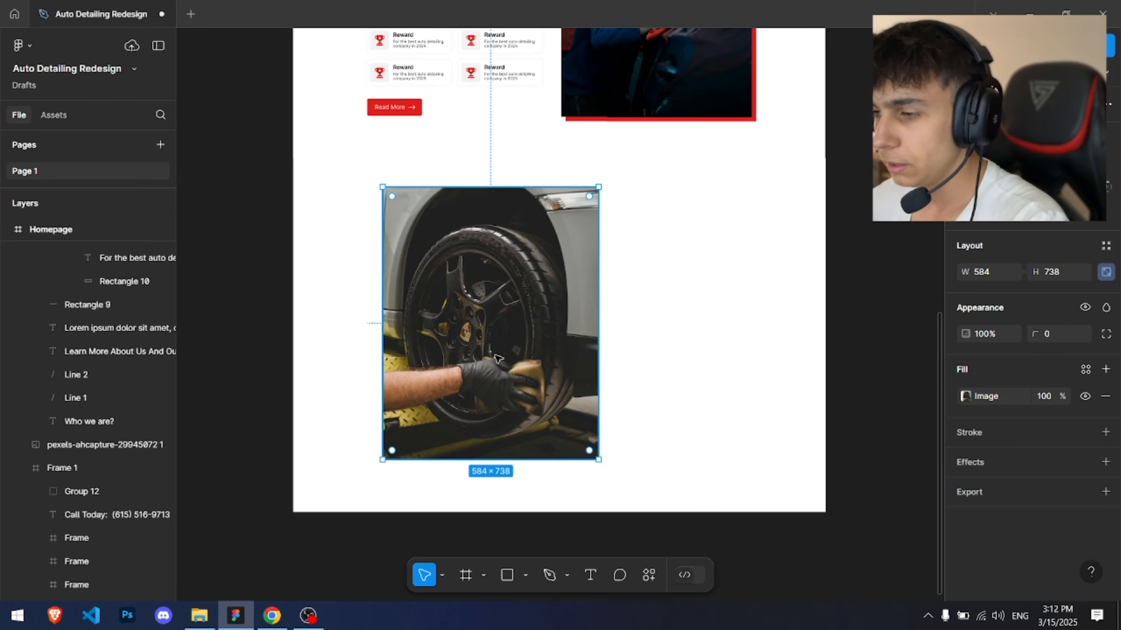
Step: Reposition the tire photo under the About section and shrink it slightly
scroll(379, 445, up, 3)
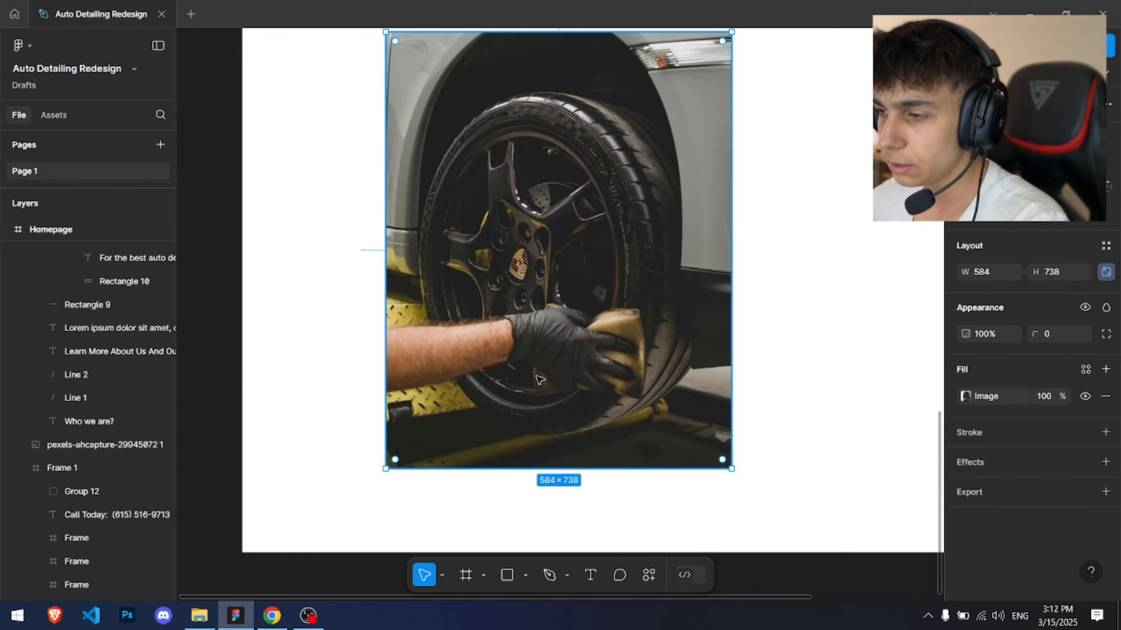
scroll(531, 378, up, 2)
scroll(507, 354, right, 3)
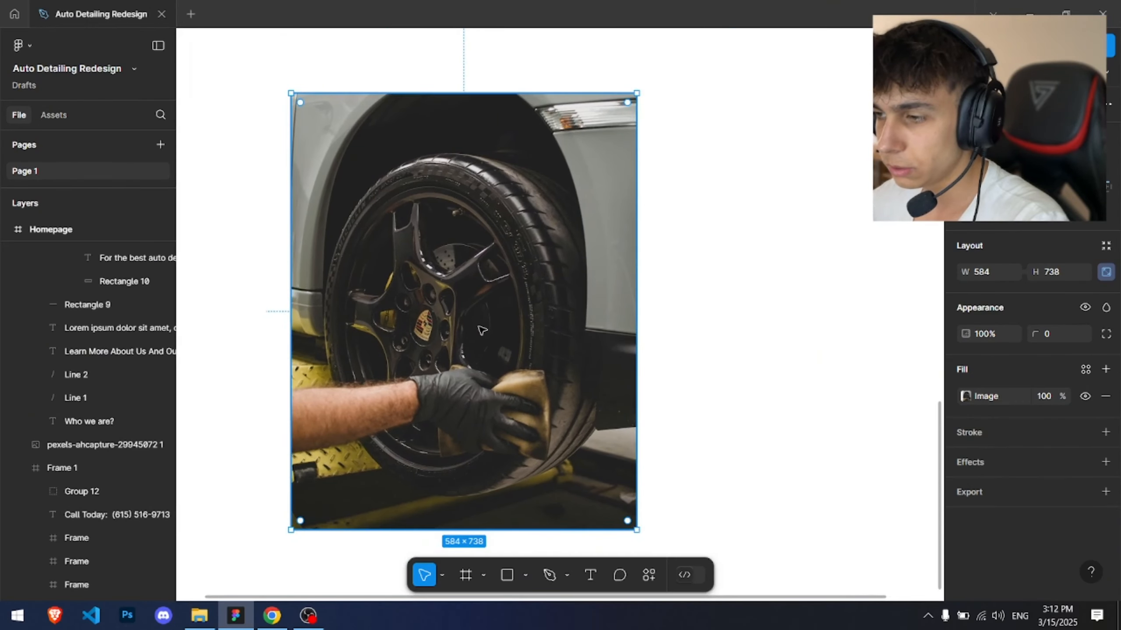
drag(478, 321, 572, 318)
scroll(424, 228, up, 3)
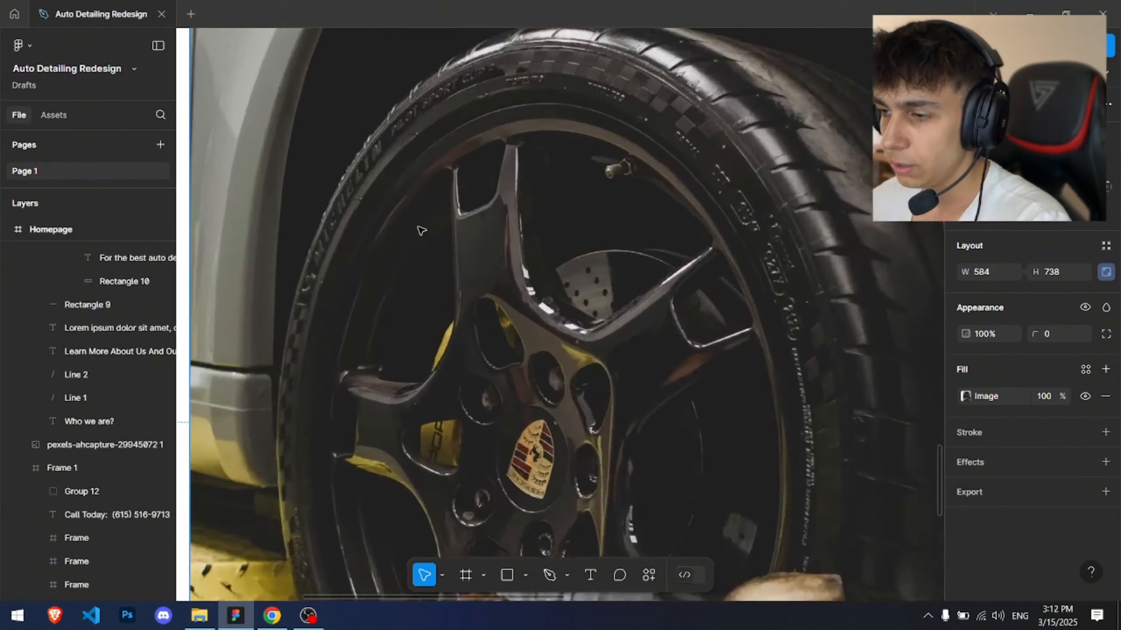
scroll(430, 229, down, 2)
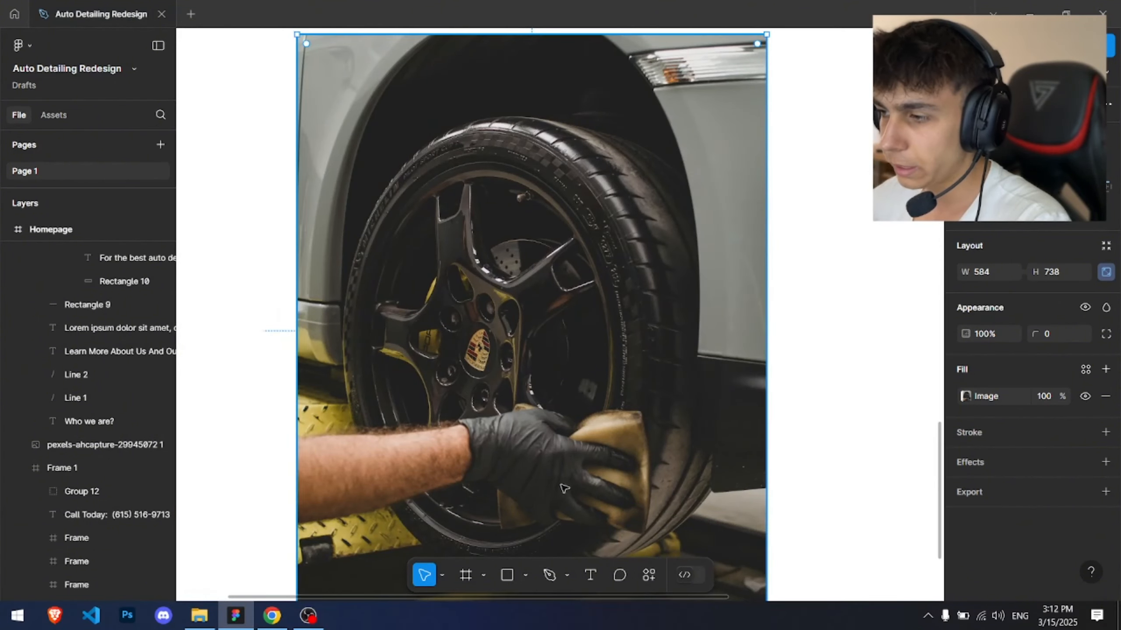
scroll(635, 337, down, 3)
drag(651, 414, 509, 483)
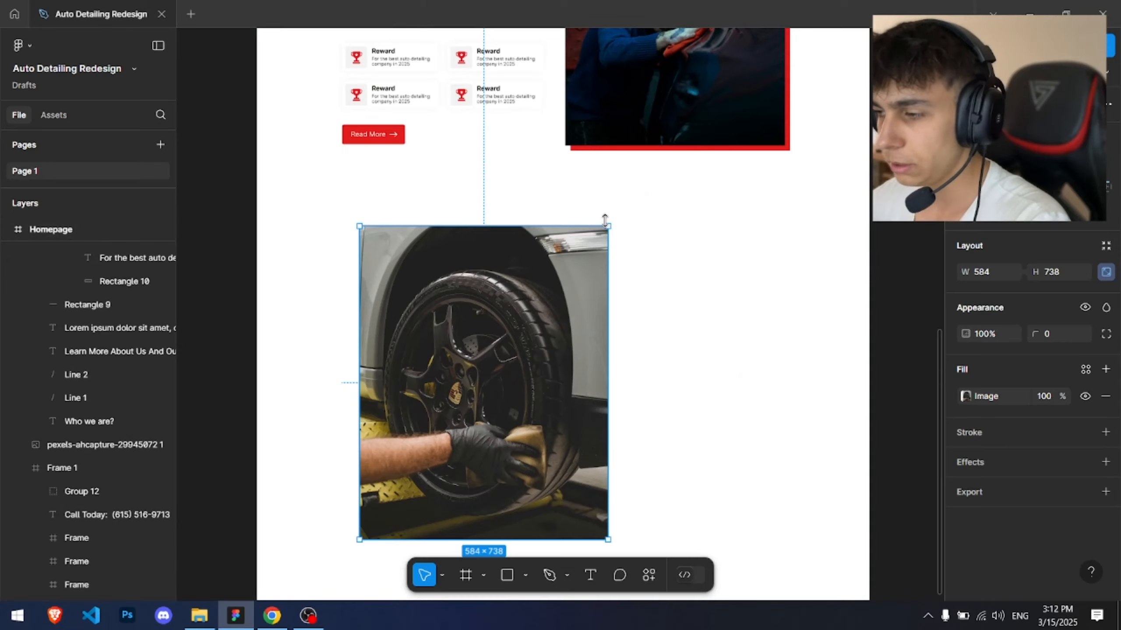
drag(608, 226, 576, 265)
key(Escape)
Step: Show the frame's 12-column layout grid and resize the tire photo to about 511 × 646 along the columns
scroll(998, 412, down, 5)
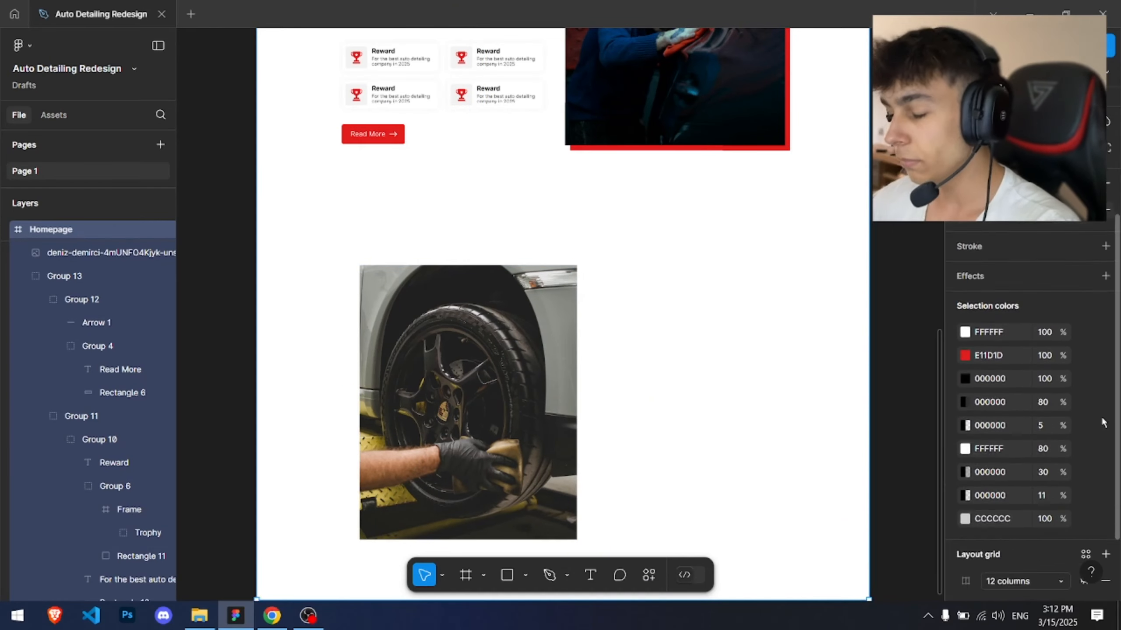
click(1085, 513)
click(611, 429)
drag(487, 301, 548, 259)
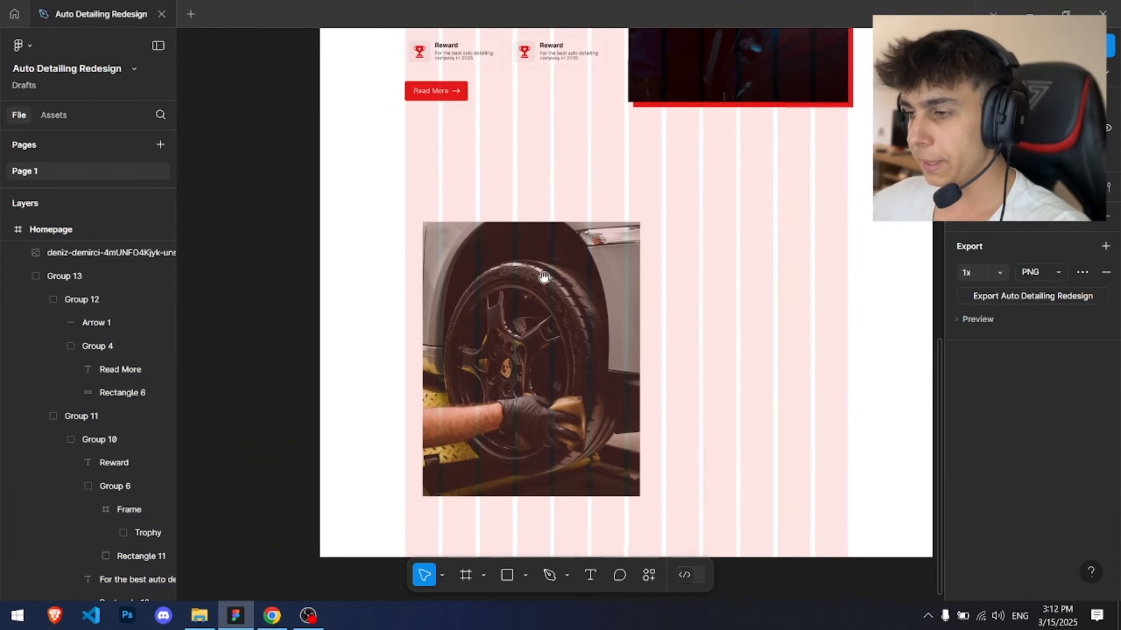
click(541, 274)
scroll(459, 190, up, 2)
scroll(770, 460, down, 4)
drag(773, 432, 621, 480)
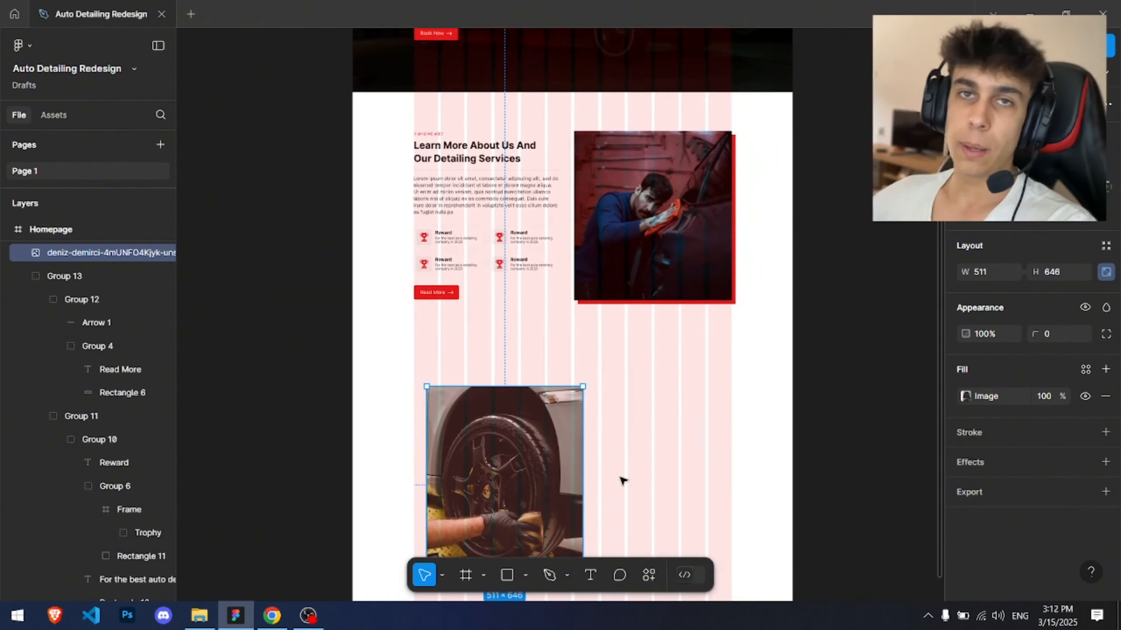
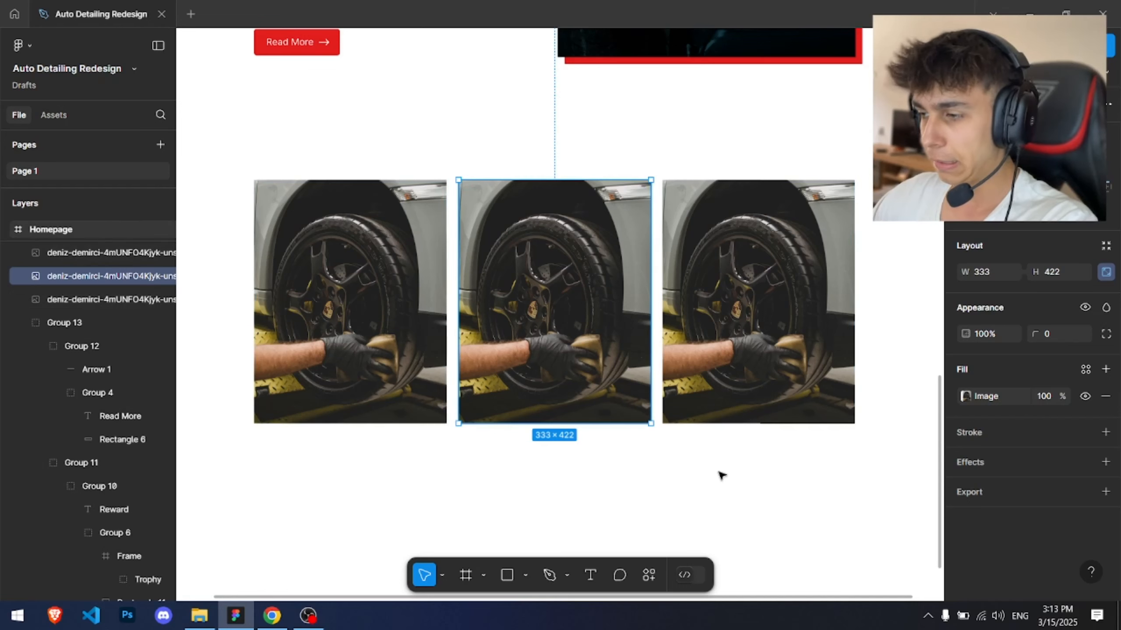
Step: Delete the two duplicate tire photos, keeping only the first one
drag(721, 476, 618, 251)
key(Delete)
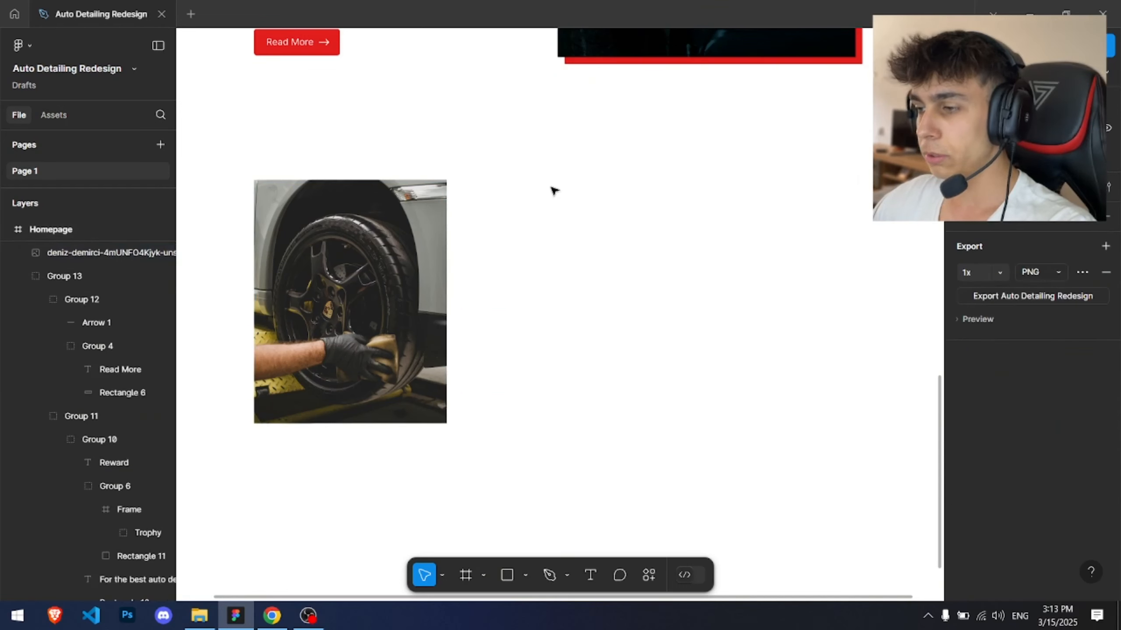
Step: Add a red E11D1D fill layer at about 40% opacity over the tire photo
double_click(380, 230)
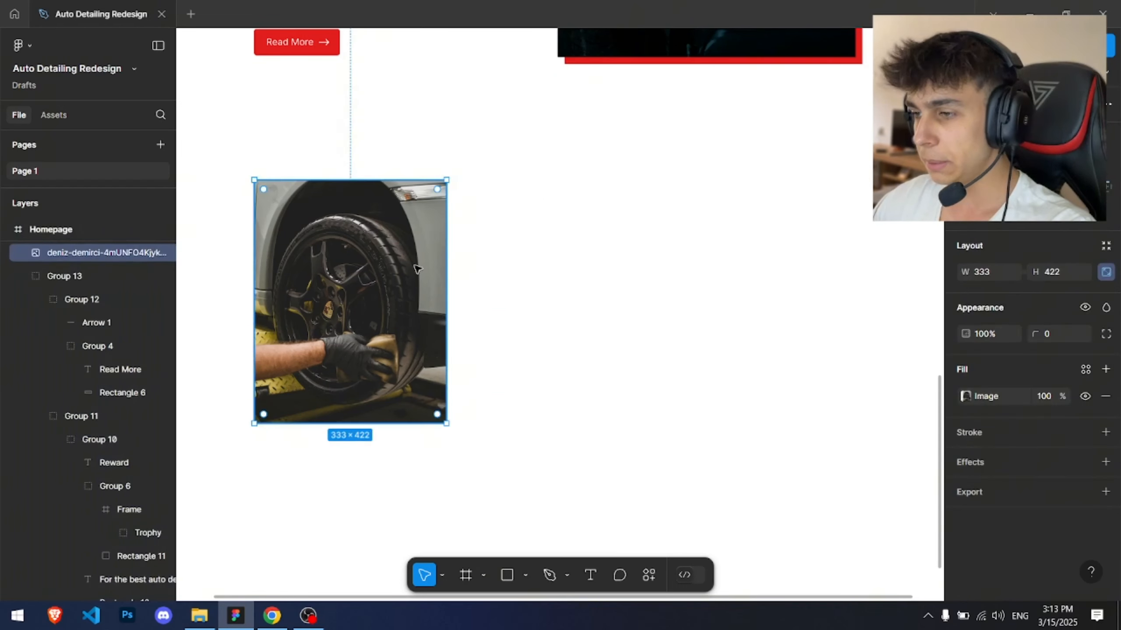
click(1105, 370)
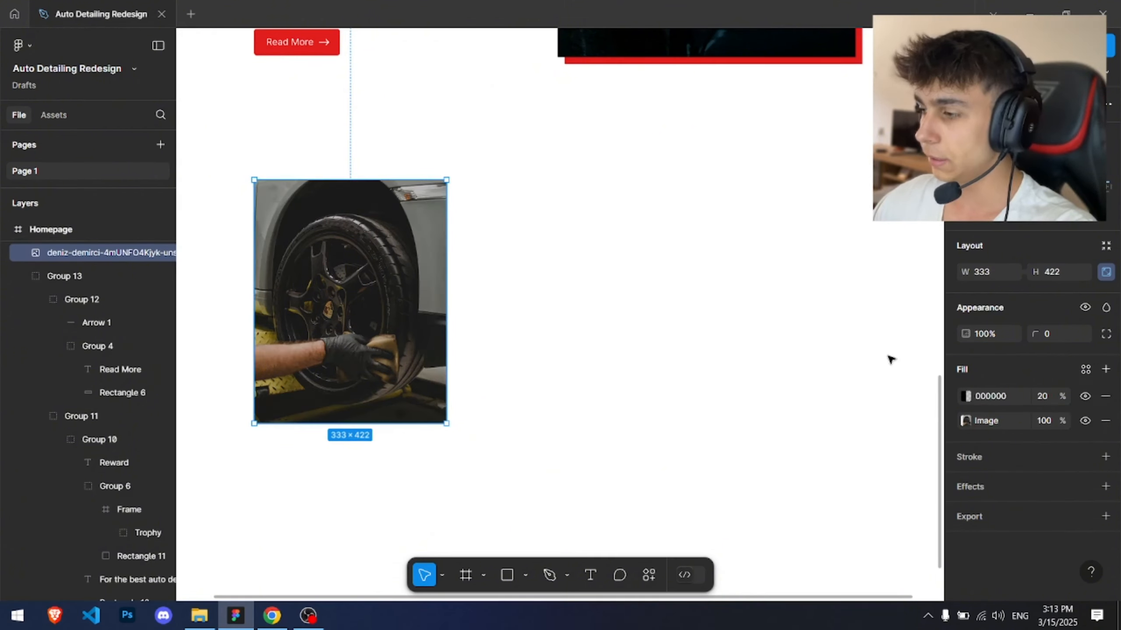
click(966, 397)
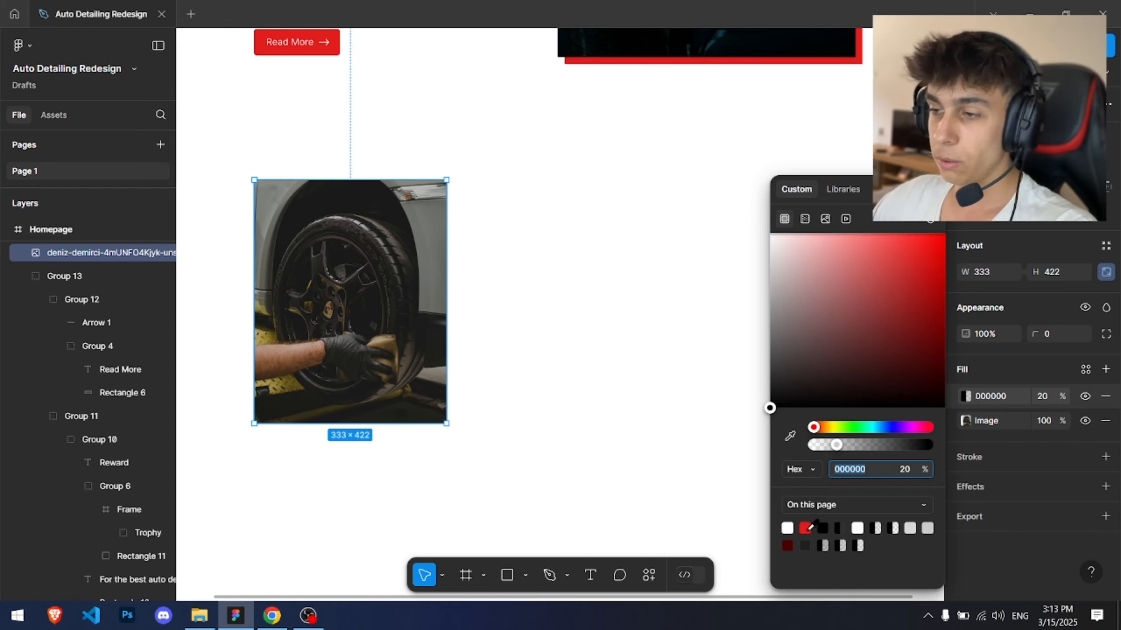
click(805, 527)
click(920, 469)
text(40)
key(Return)
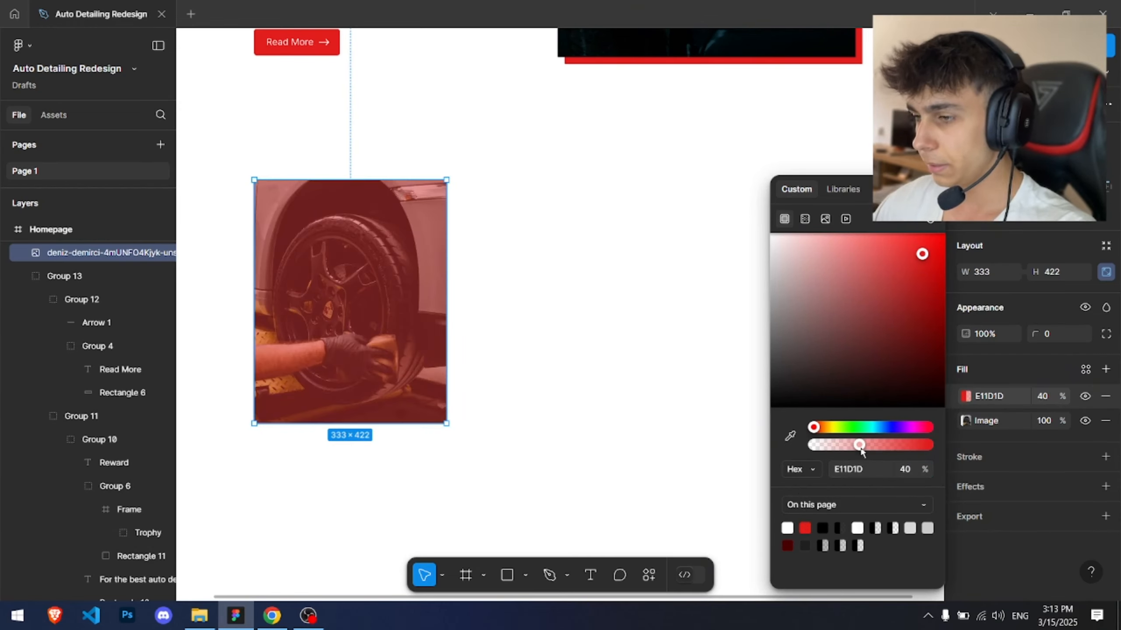
drag(860, 448, 850, 449)
Step: Move the tire photo further down, leaving more space below the About section
ctrl+scroll(424, 260, down, 4)
drag(404, 280, 404, 335)
click(404, 192)
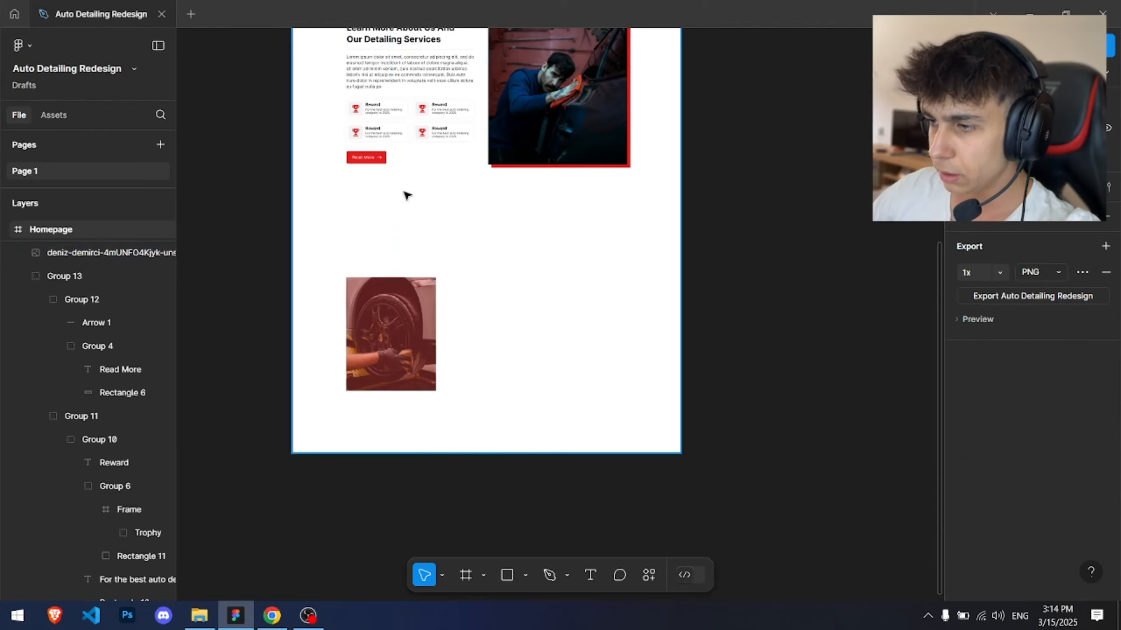
drag(453, 204, 436, 388)
drag(439, 448, 434, 274)
drag(517, 204, 517, 387)
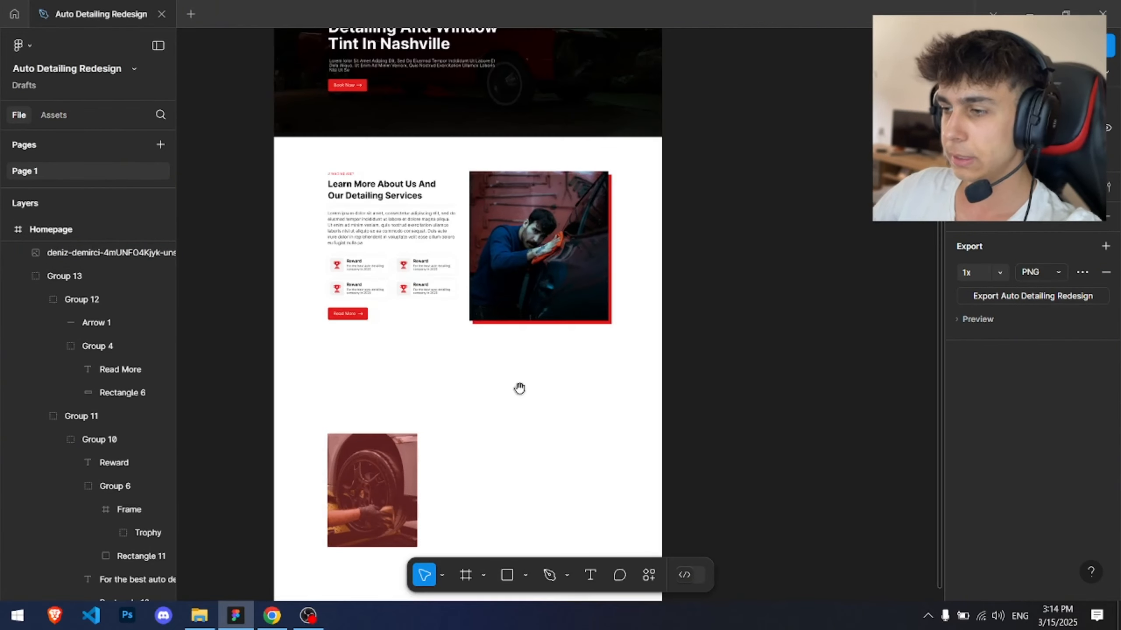
ctrl+scroll(335, 228, up, 5)
Step: Copy the About section's label and heading and paste them as a group above the tire photo
drag(293, 114, 349, 186)
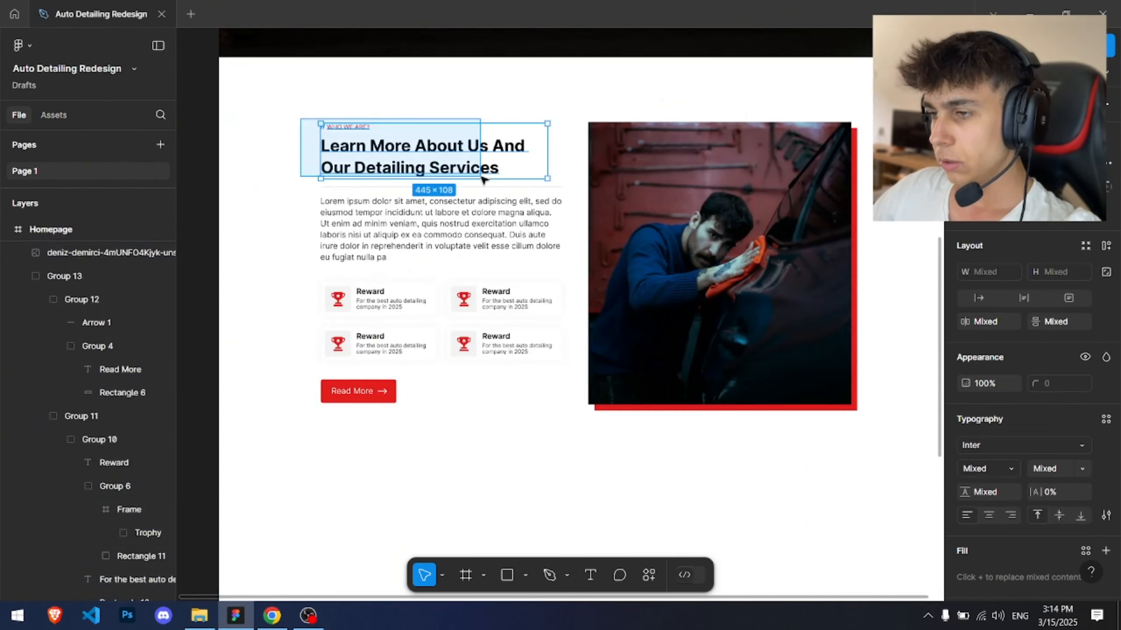
key(ctrl+c)
scroll(499, 449, down, 5)
drag(499, 448, 461, 212)
key(ctrl+v)
key(ctrl+g)
drag(536, 283, 539, 265)
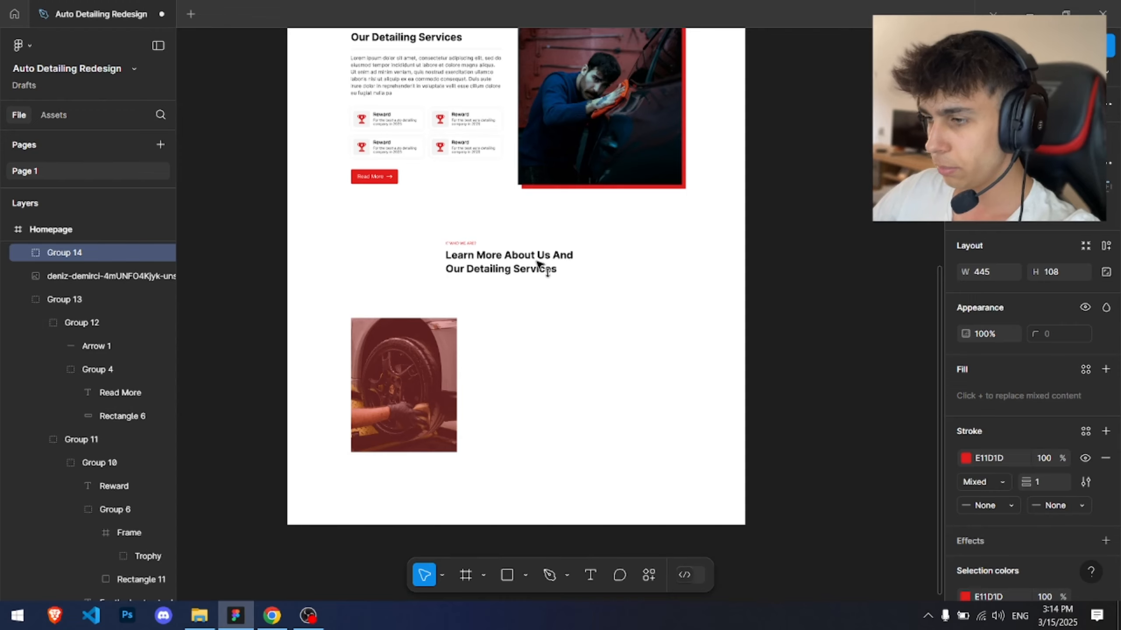
Step: Center-align the pasted heading text and center the label within the group
click(408, 356)
click(538, 319)
scroll(501, 288, up, 5)
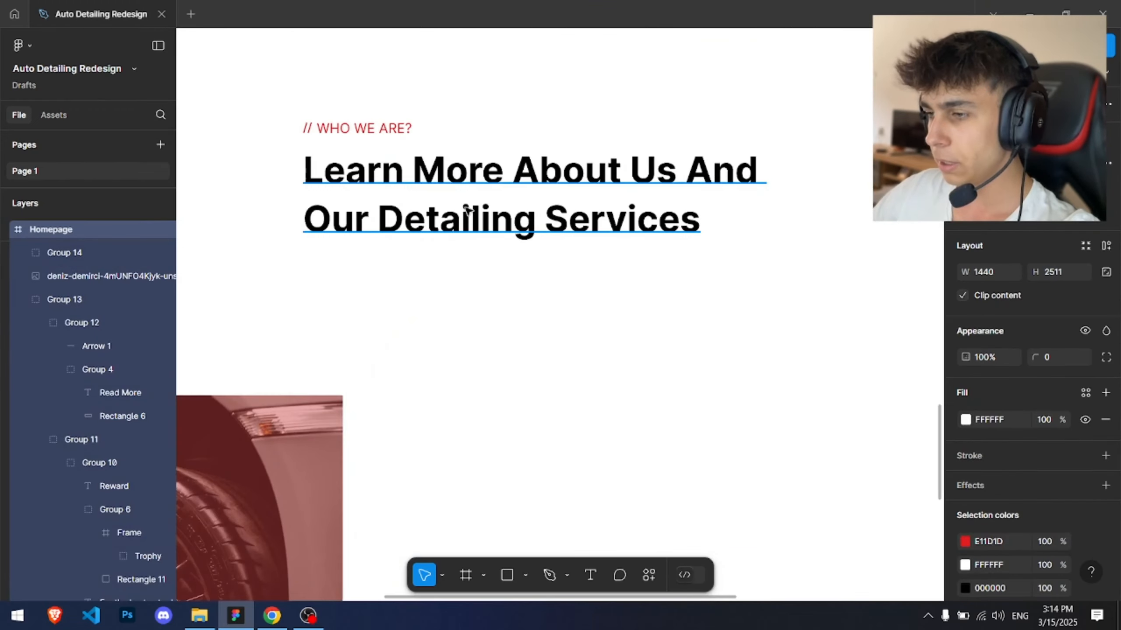
ctrl+click(469, 227)
click(989, 492)
drag(288, 117, 404, 132)
key(ctrl+g)
key(alt+h)
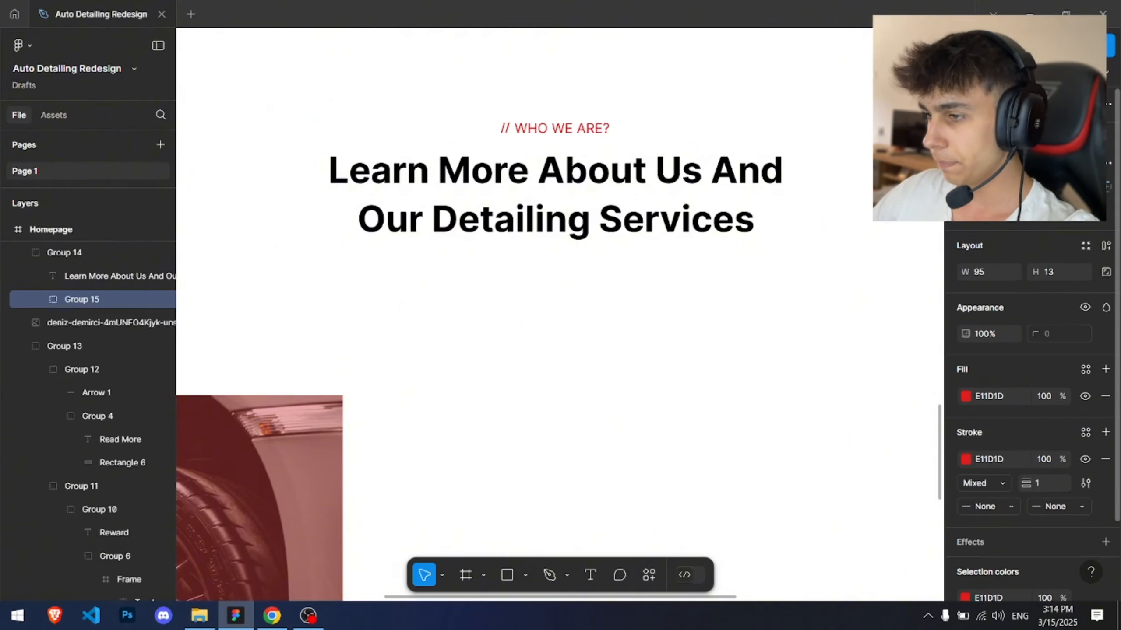
Step: Position the pasted heading group centered horizontally in the frame above the tire photo
click(639, 101)
scroll(640, 101, down, 5)
scroll(657, 101, down, 1)
drag(677, 95, 596, 326)
scroll(407, 309, up, 4)
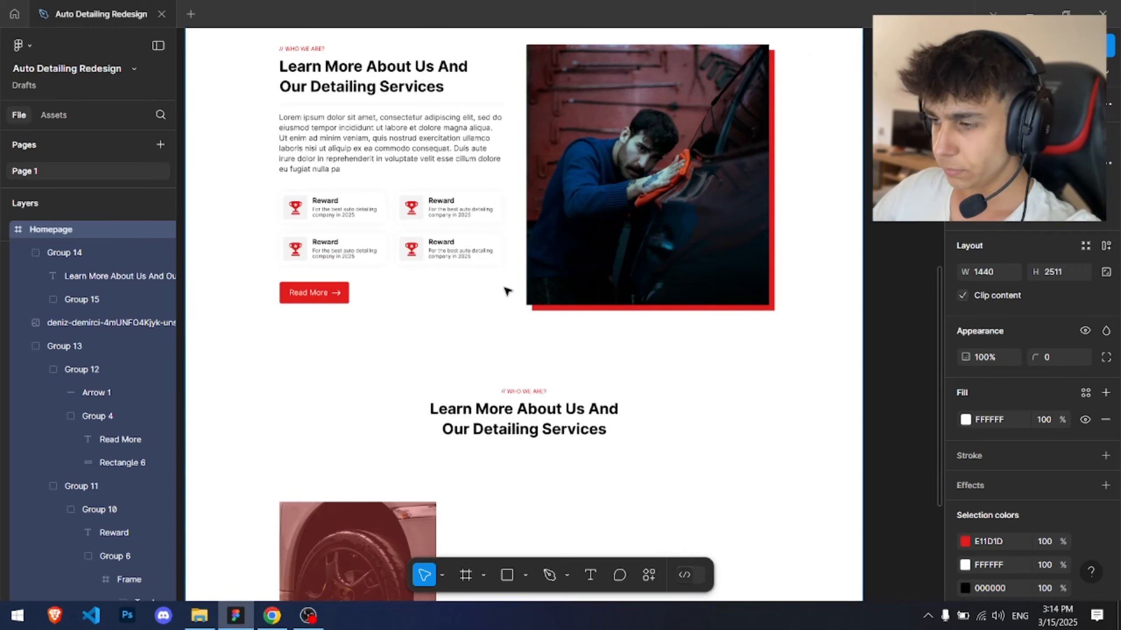
Step: Replace the pasted heading with 'Lorem ipsum dolor sit amet, consectetur adipiscing elit' from lipsum.com and widen it to about 649 px
key(alt+Tab)
click(794, 12)
click(280, 425)
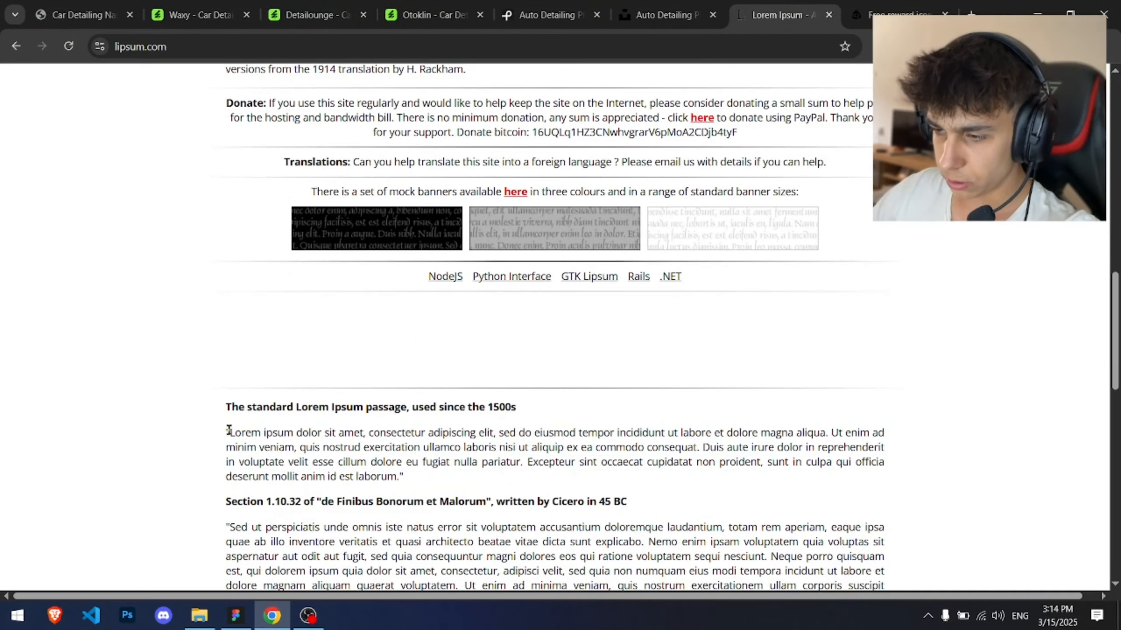
drag(228, 429, 436, 425)
key(alt+Tab)
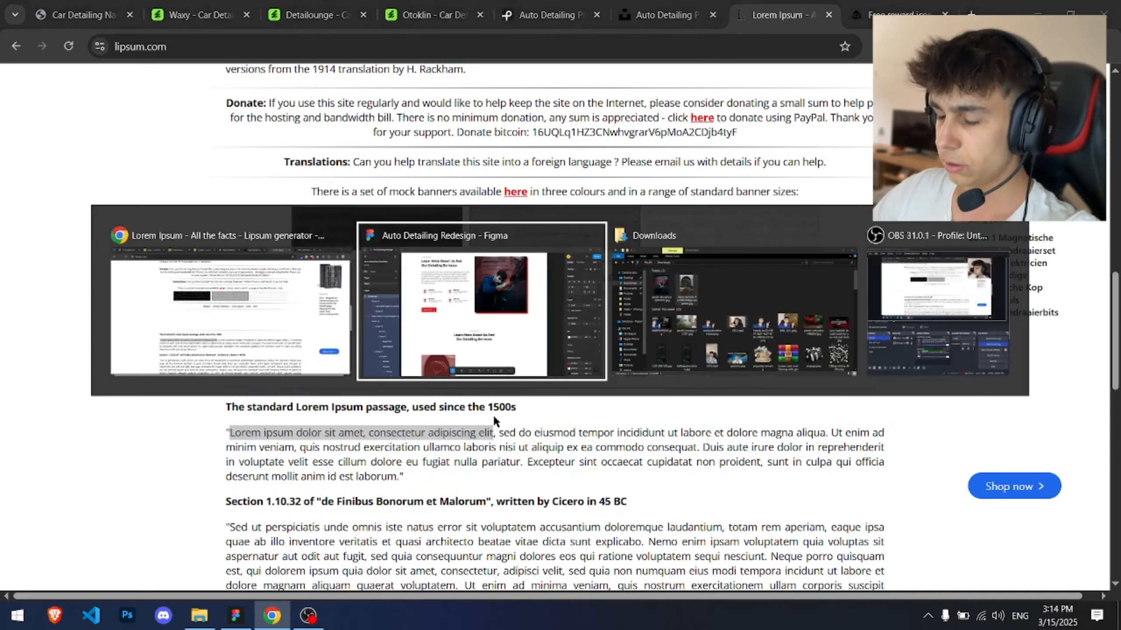
double_click(485, 423)
key(ctrl+v)
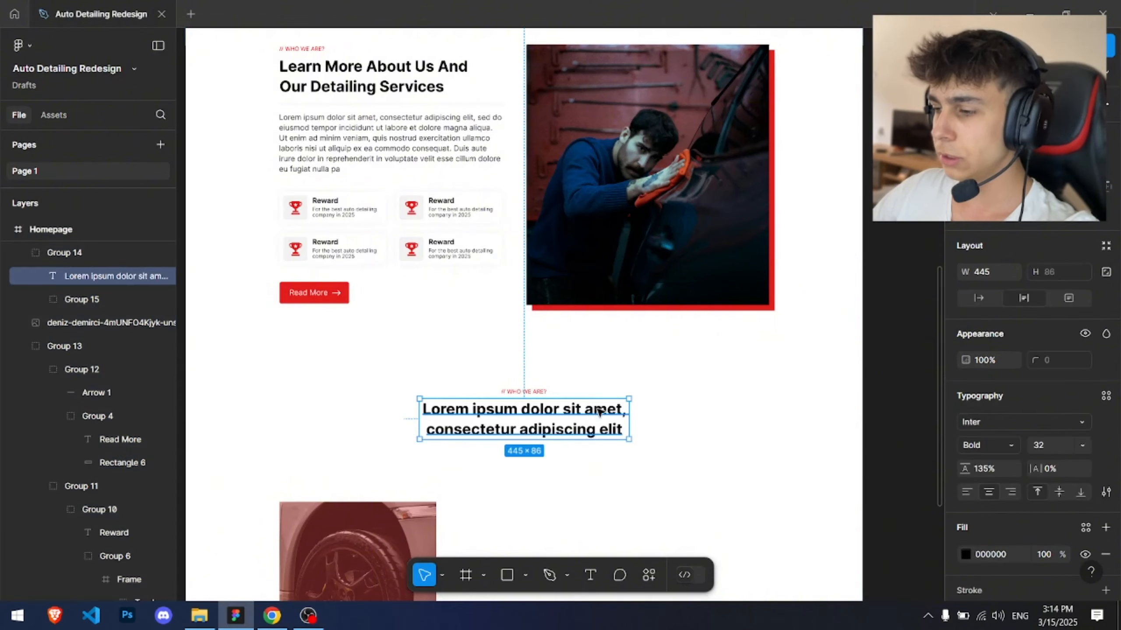
key(Escape)
drag(629, 411, 678, 412)
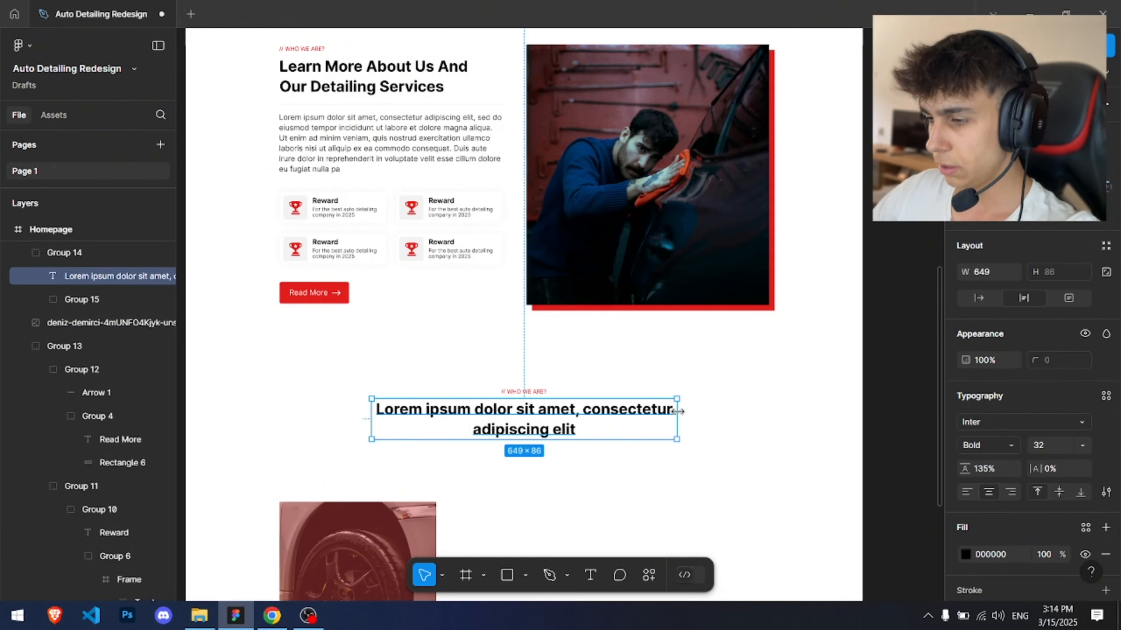
Step: Replace the heading with the longer lipsum text ending in 'sed do eiusmod' copied from the browser
key(alt+Tab)
click(486, 415)
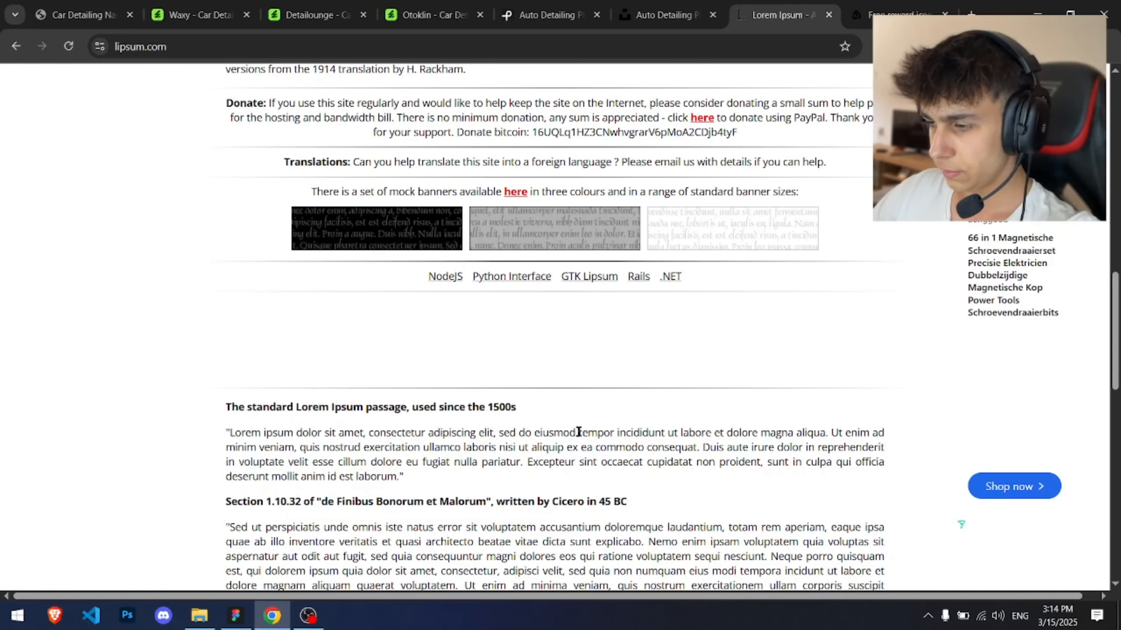
drag(578, 432, 242, 435)
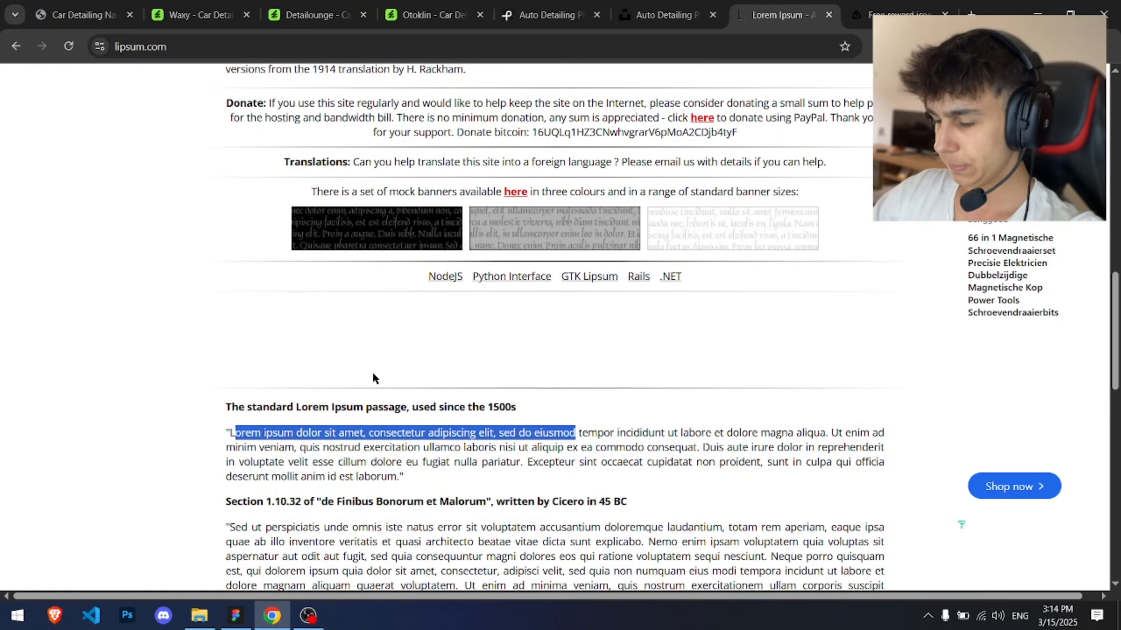
key(alt+Tab)
double_click(490, 439)
key(ctrl+v)
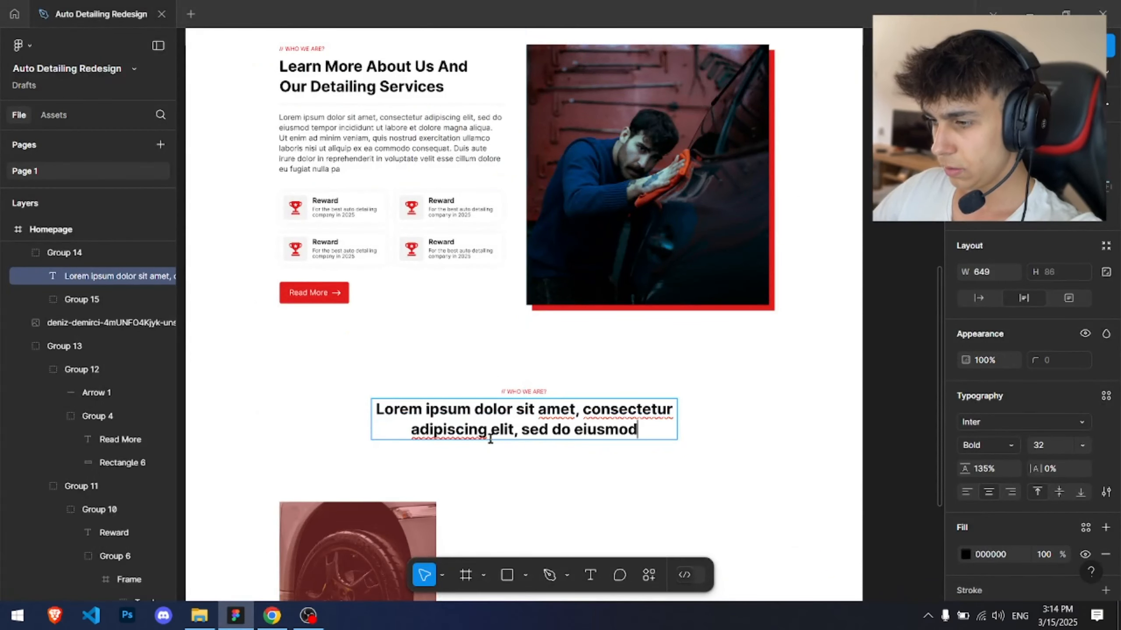
key(Escape)
key(Escape)
Step: Copy the next lipsum sentence from the browser and paste it as a new text line under the heading
scroll(628, 375, down, 2)
scroll(512, 217, up, 5)
key(alt+Tab)
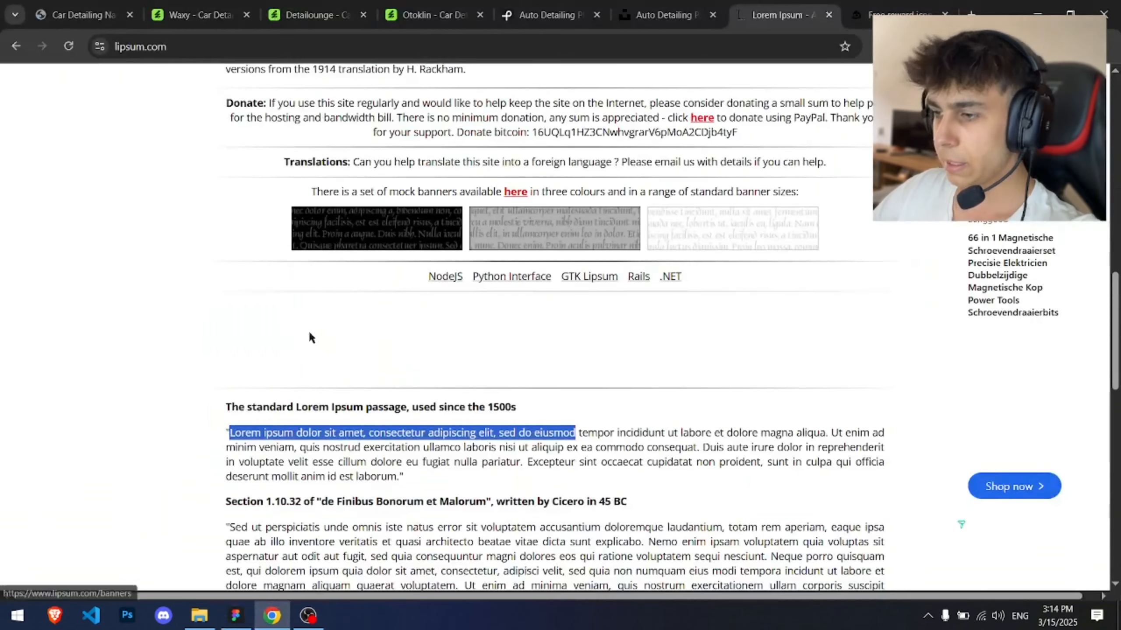
click(243, 435)
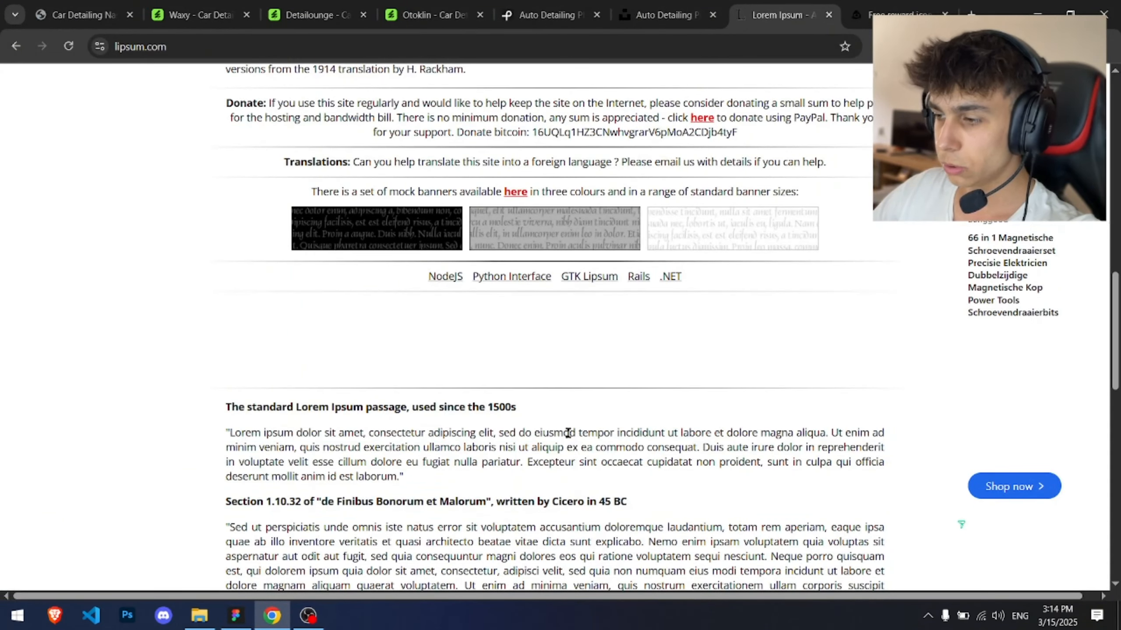
drag(620, 432, 564, 448)
key(alt+Tab)
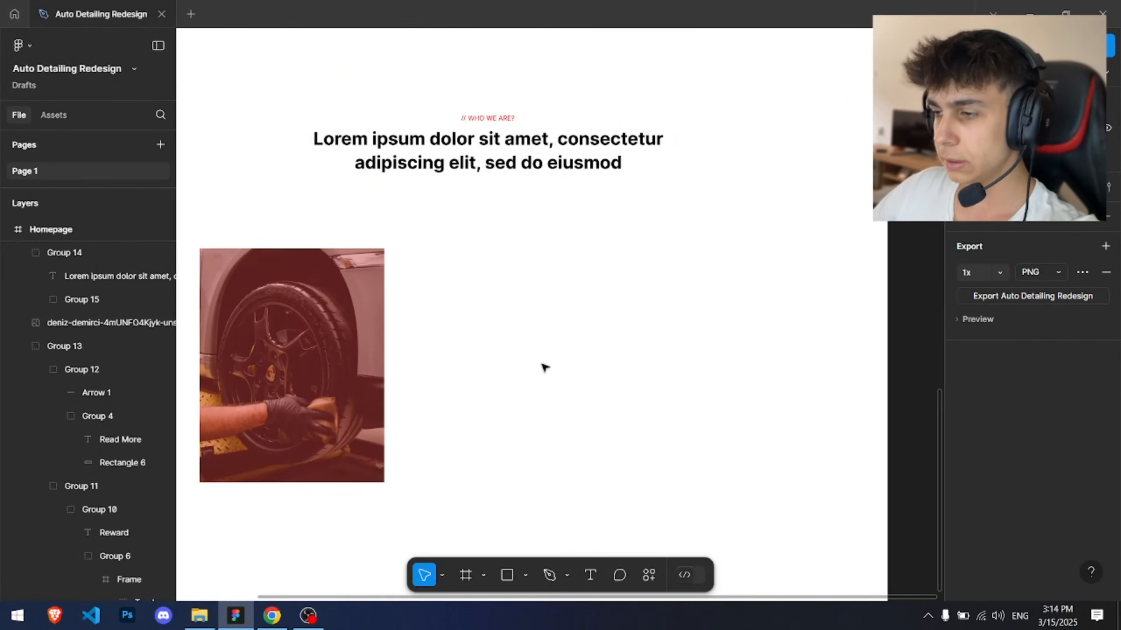
key(alt+Tab)
key(alt+Tab)
scroll(500, 398, up, 3)
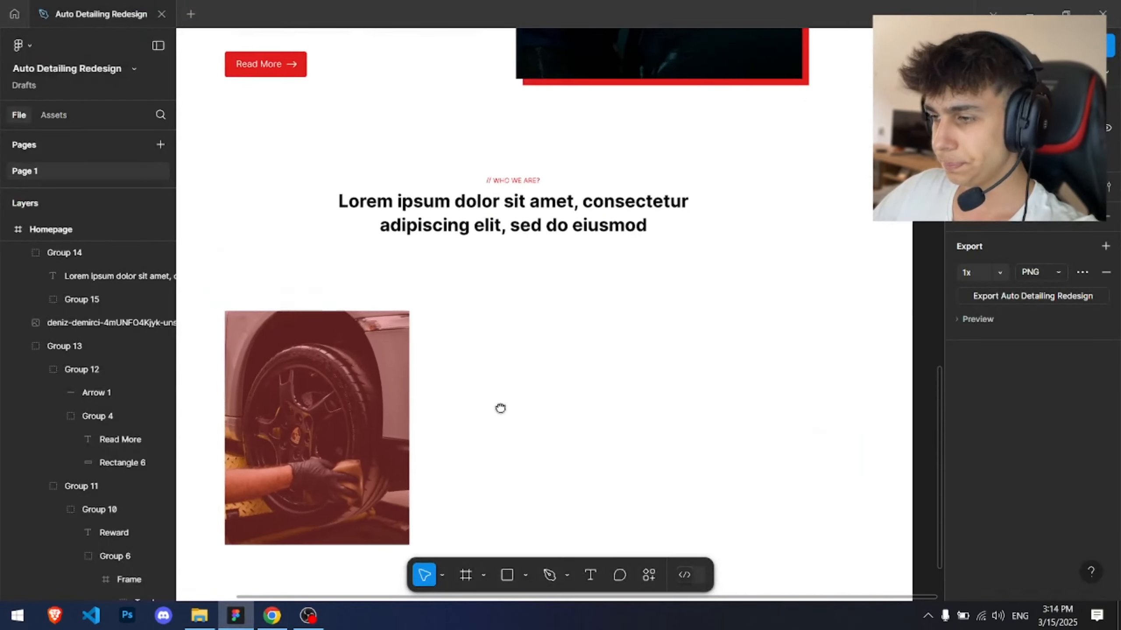
key(t)
click(498, 269)
key(ctrl+v)
key(Escape)
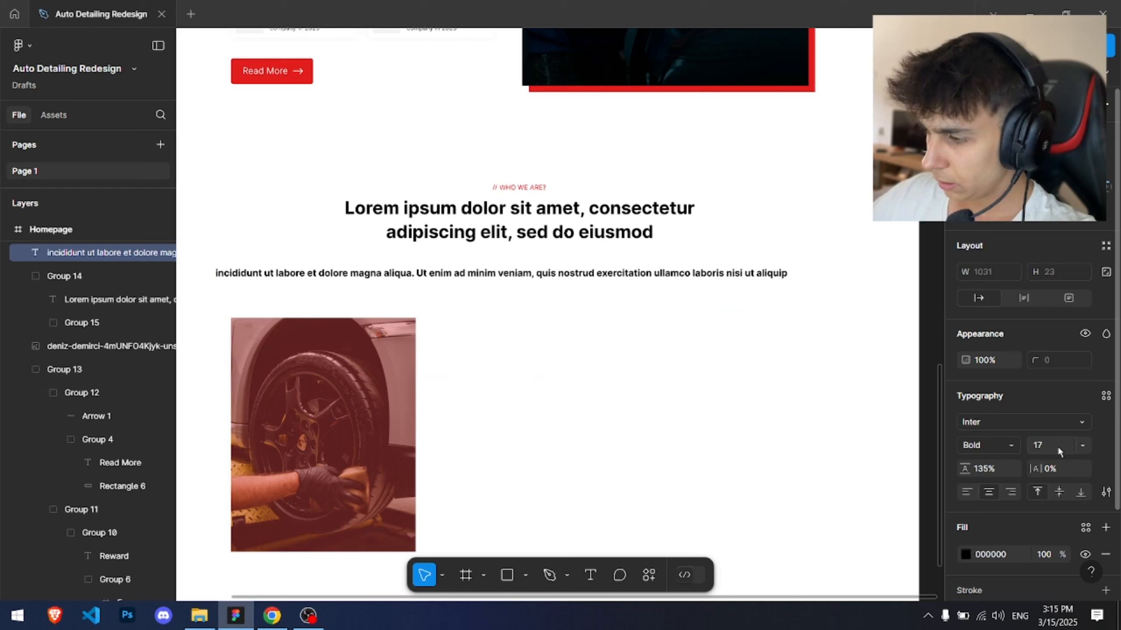
Step: Set the new paragraph text to Regular weight and 60% fill opacity
click(994, 440)
click(1011, 295)
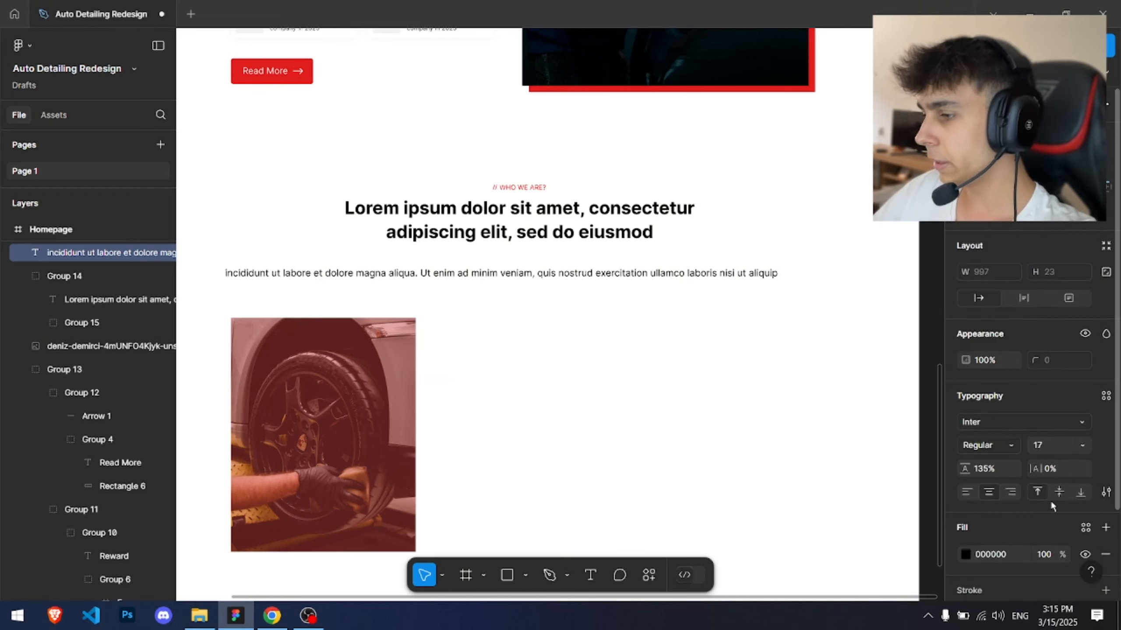
click(1046, 556)
text(60)
key(Return)
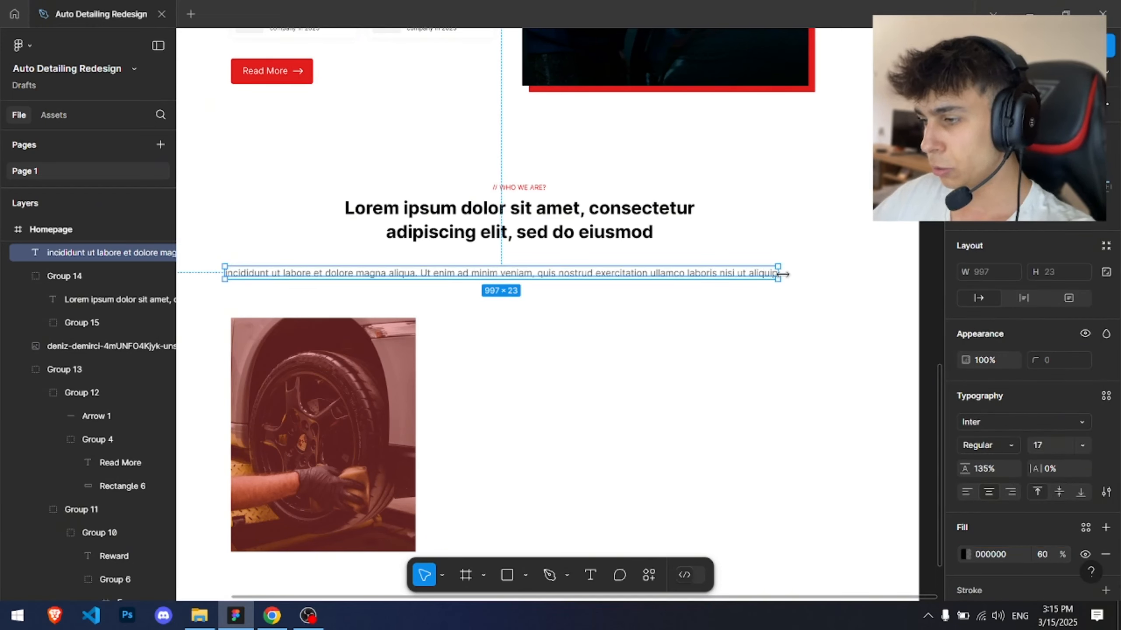
Step: Narrow the paragraph to about 469 px wide and delete the end of its text
drag(782, 274, 650, 271)
scroll(645, 266, up, 3)
double_click(495, 286)
drag(448, 304, 620, 283)
key(BackSpace)
key(Escape)
scroll(620, 282, down, 5)
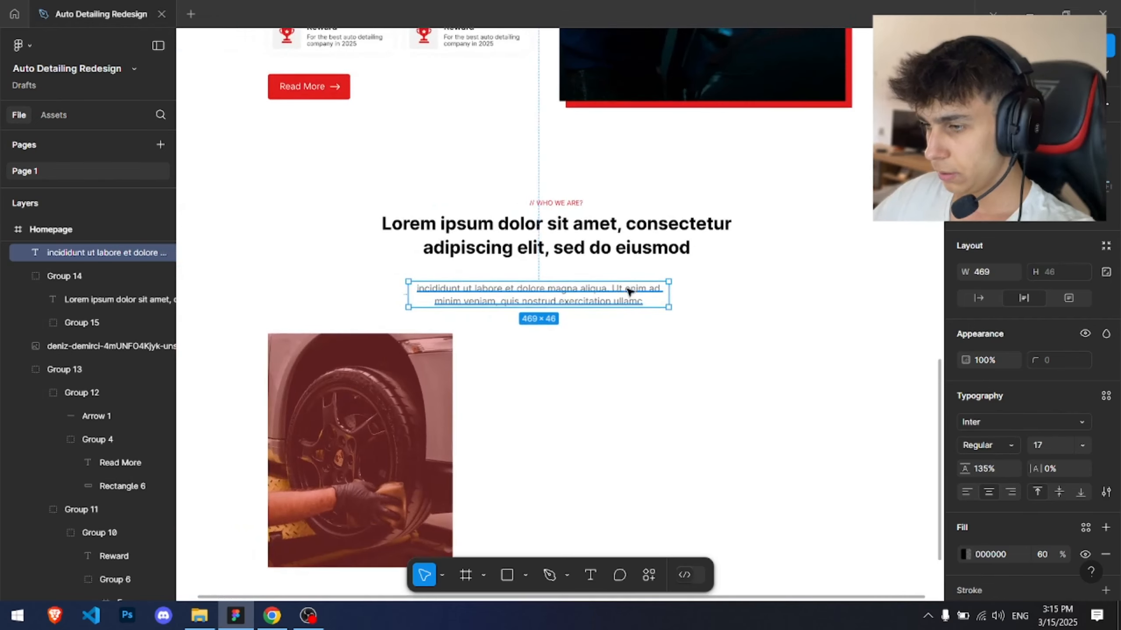
Step: Trim more trailing words from the paragraph text and undo an accidental move
click(989, 163)
scroll(562, 272, up, 5)
double_click(645, 318)
drag(627, 329, 752, 324)
key(BackSpace)
key(Escape)
alt+drag(613, 316, 613, 297)
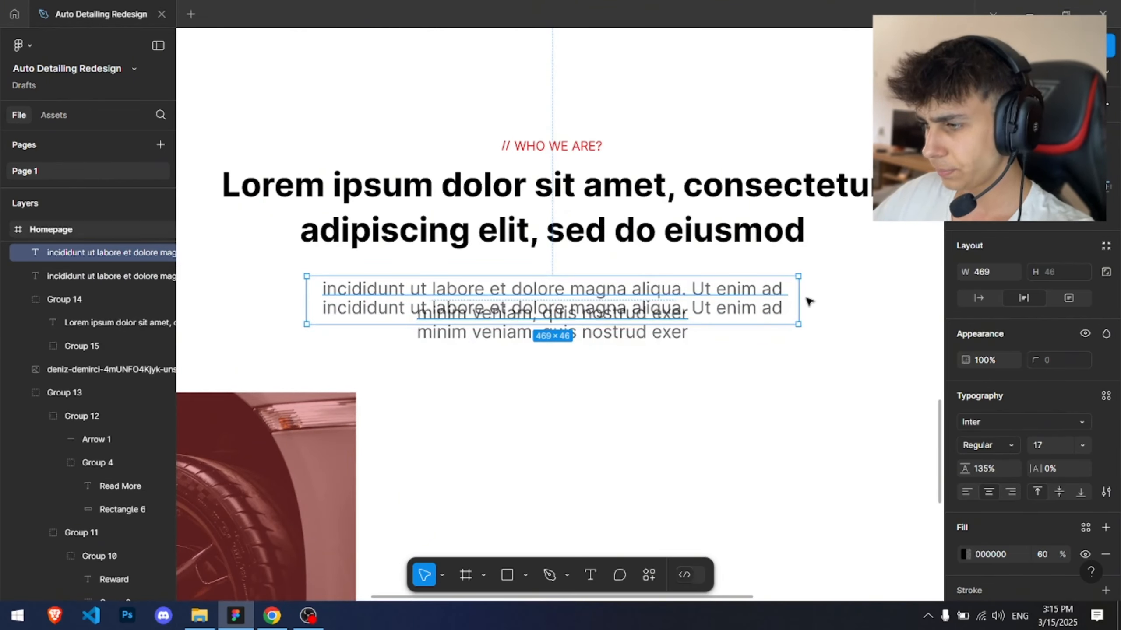
key(ctrl+z)
Step: Narrow the paragraph to about 401 px and delete letters from several of its words
alt+drag(798, 307, 735, 287)
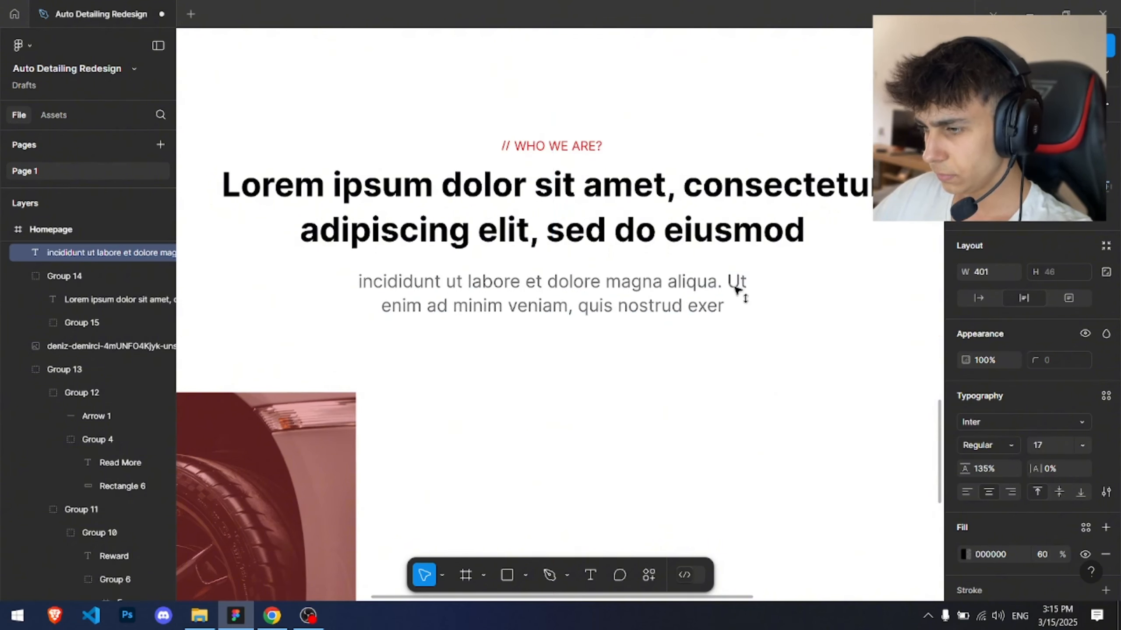
double_click(664, 295)
drag(635, 299, 672, 300)
key(BackSpace)
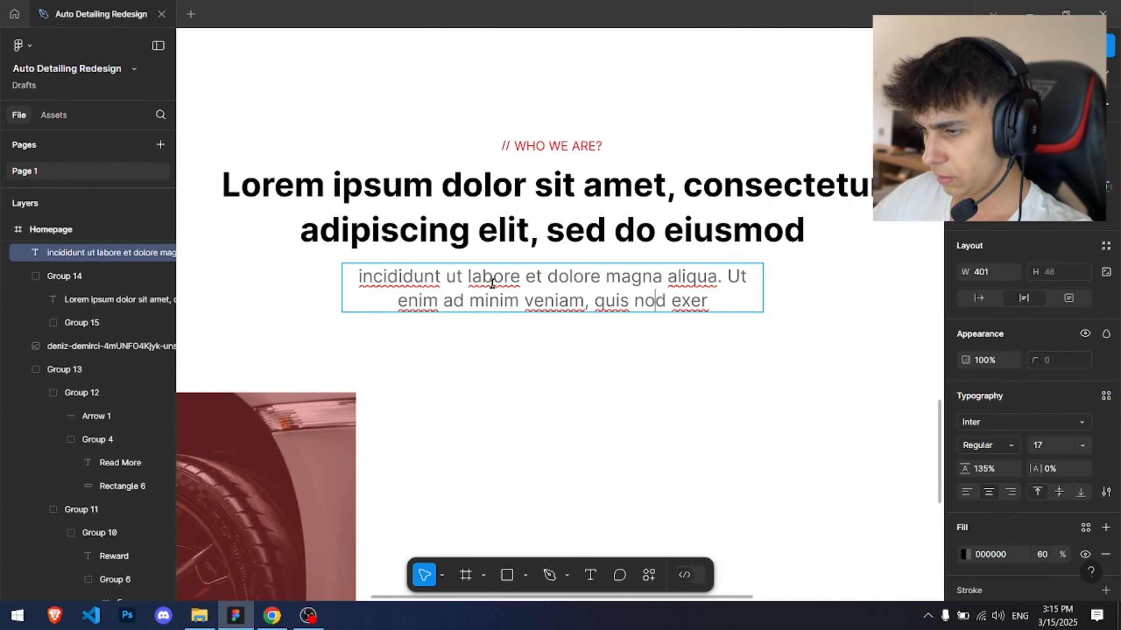
key(BackSpace)
drag(568, 301, 577, 301)
key(BackSpace)
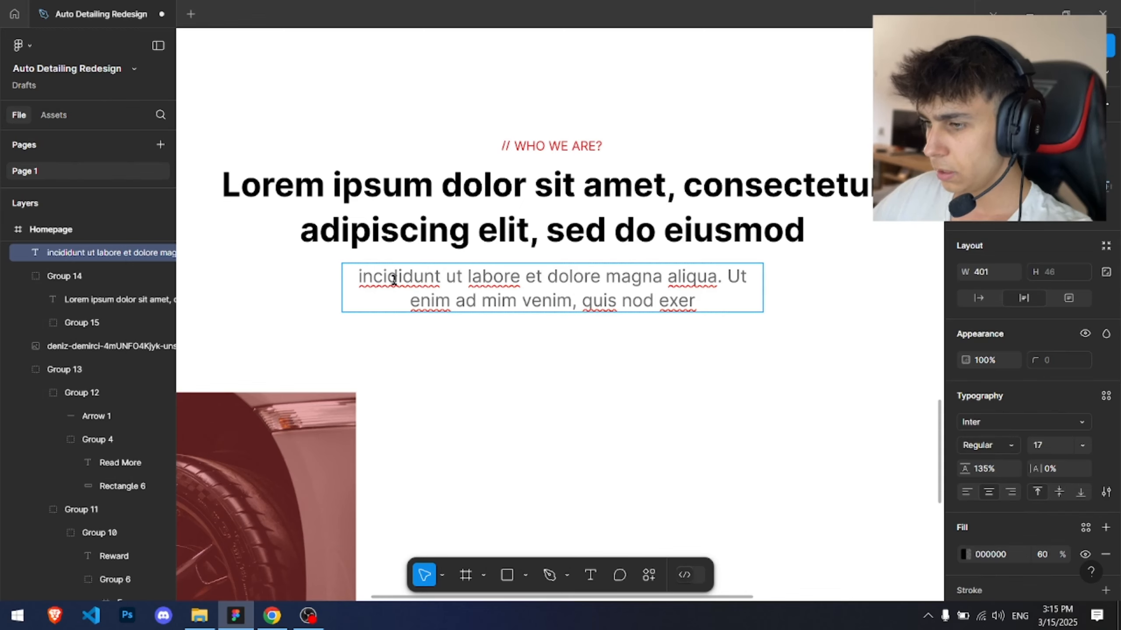
drag(397, 279, 424, 282)
key(BackSpace)
click(493, 373)
click(493, 373)
click(551, 285)
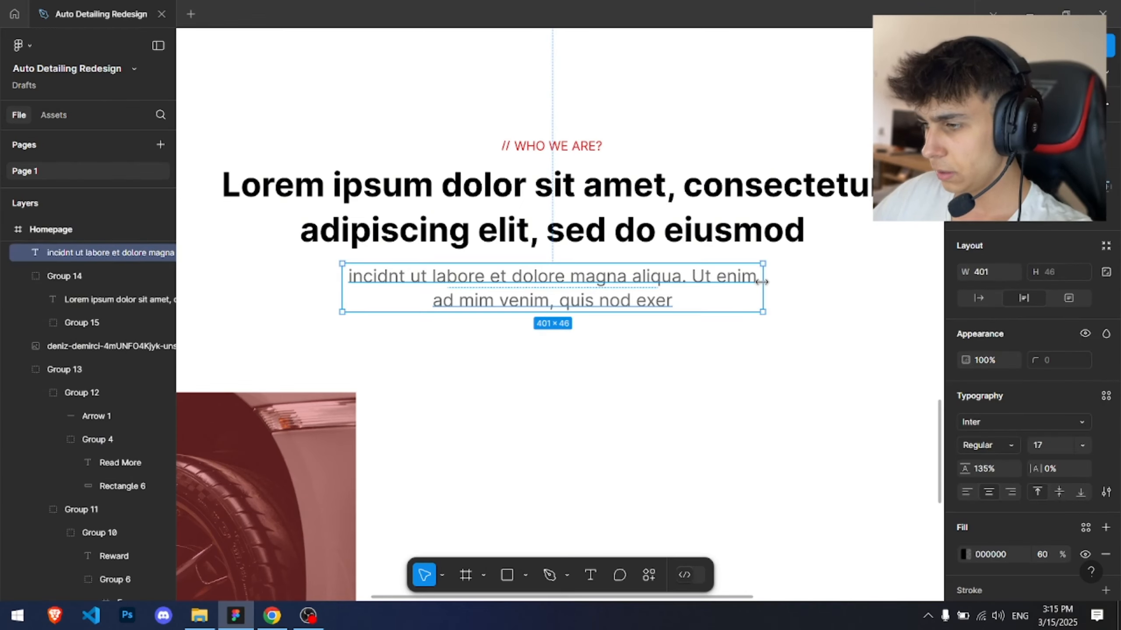
Step: Narrow the paragraph to about 385 px and delete its second line of text
drag(763, 281, 753, 282)
click(838, 398)
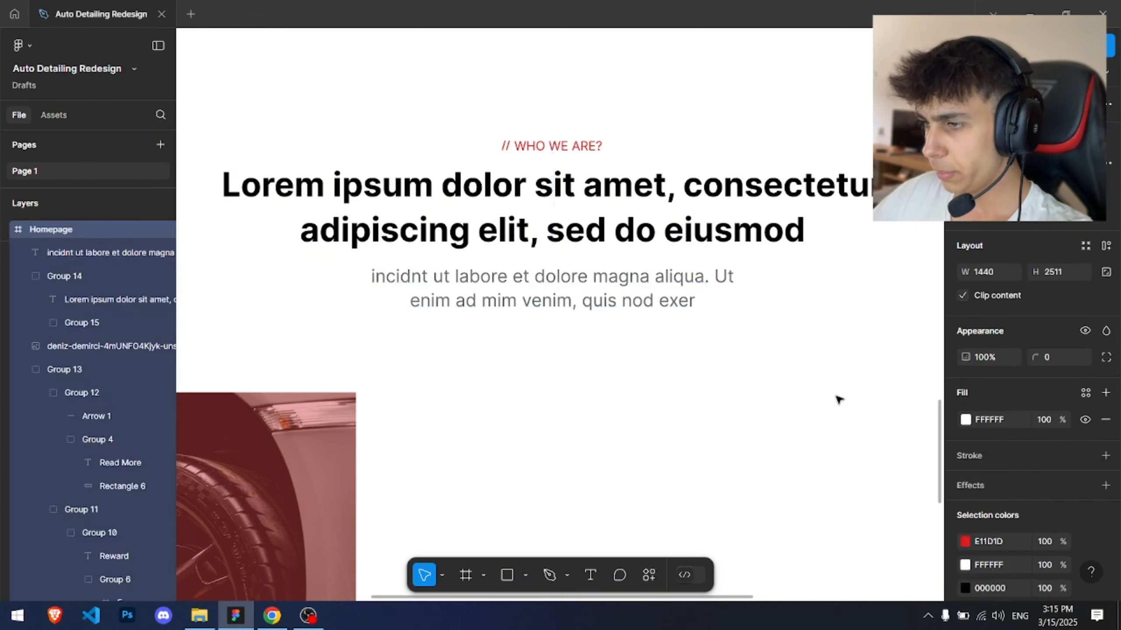
scroll(834, 395, down, 7)
drag(745, 349, 525, 231)
scroll(526, 231, up, 6)
click(539, 239)
double_click(579, 242)
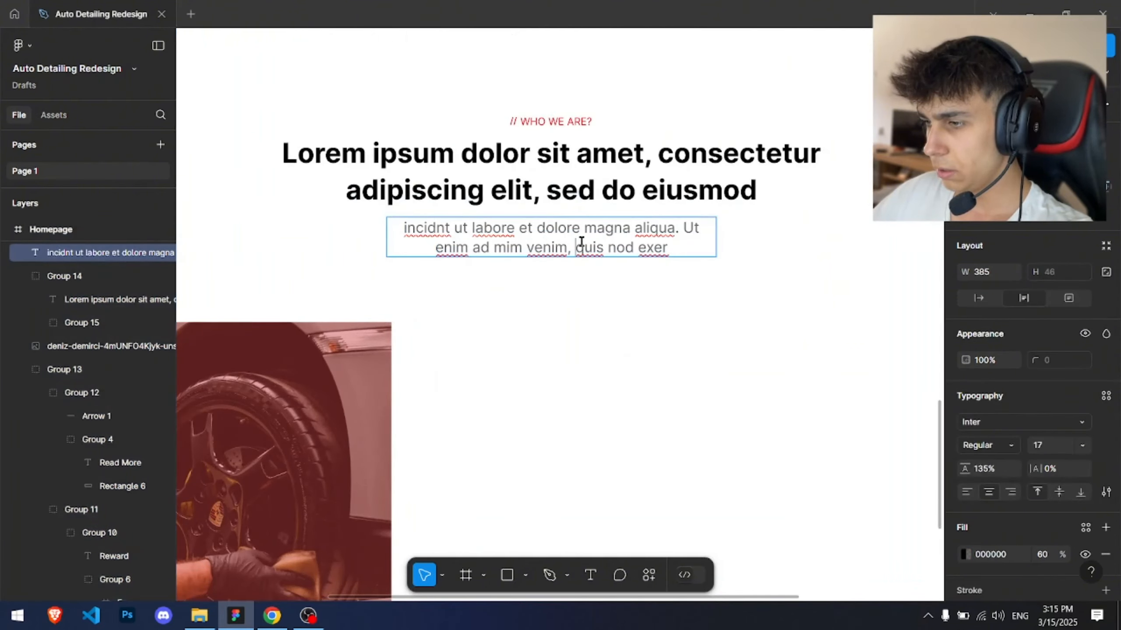
drag(593, 244, 325, 259)
key(BackSpace)
click(660, 355)
click(660, 355)
scroll(660, 354, down, 5)
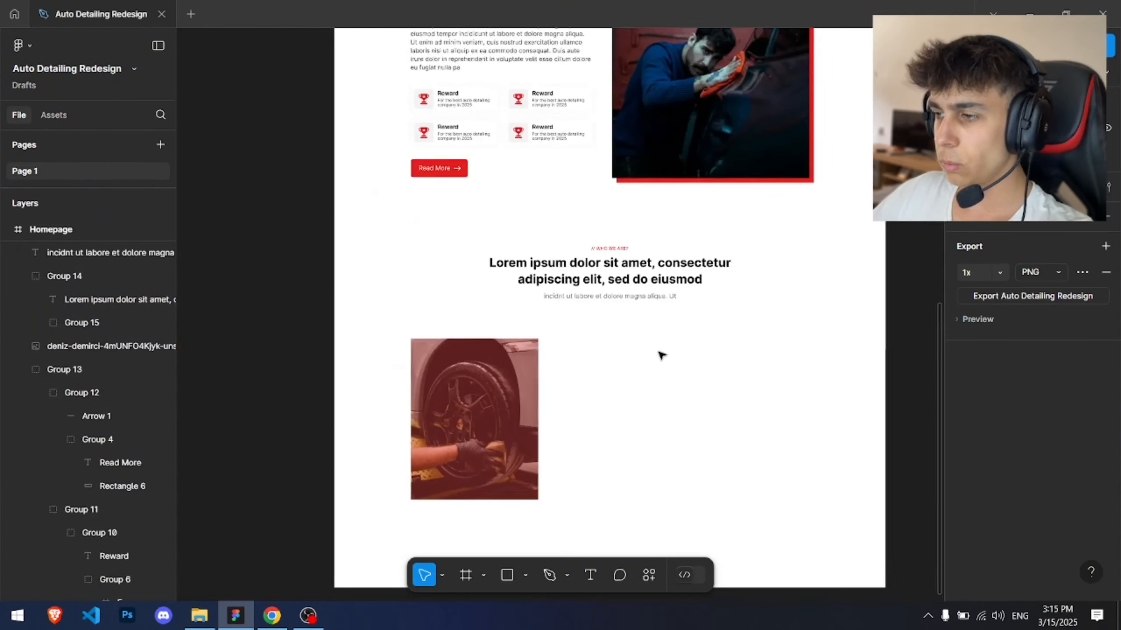
Step: Add a bold white text layer reading "Auto Detailing" over the lower part of the wheel photo
drag(661, 355, 539, 273)
ctrl+click(483, 172)
click(794, 212)
drag(792, 212, 742, 307)
scroll(742, 307, down, 4)
ctrl+scroll(459, 309, up, 10)
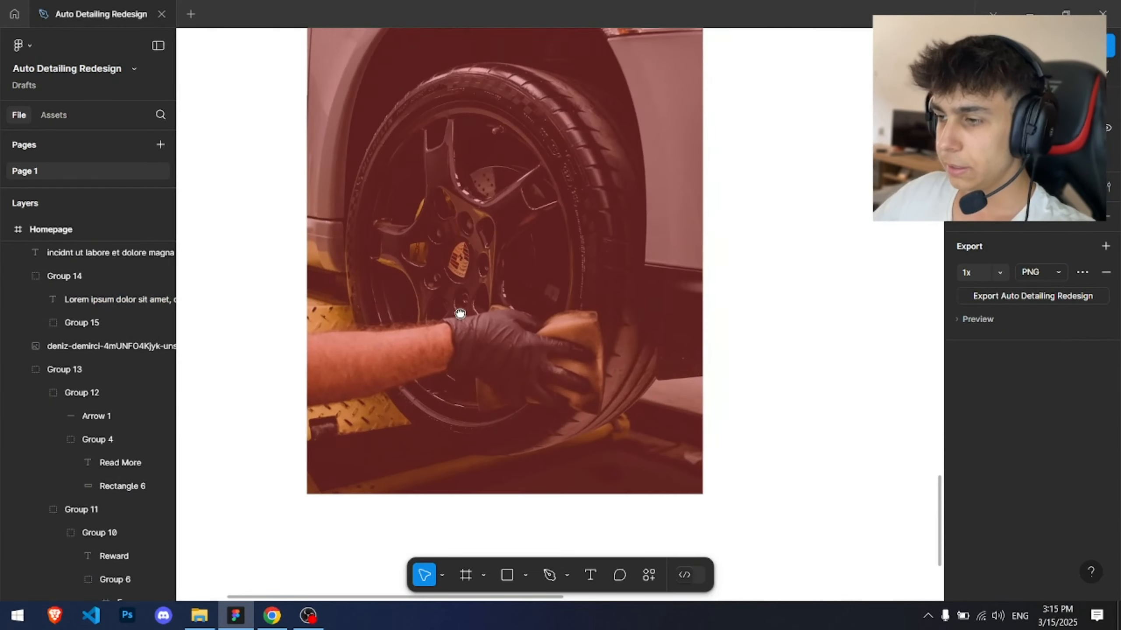
key(t)
click(373, 417)
text(A)
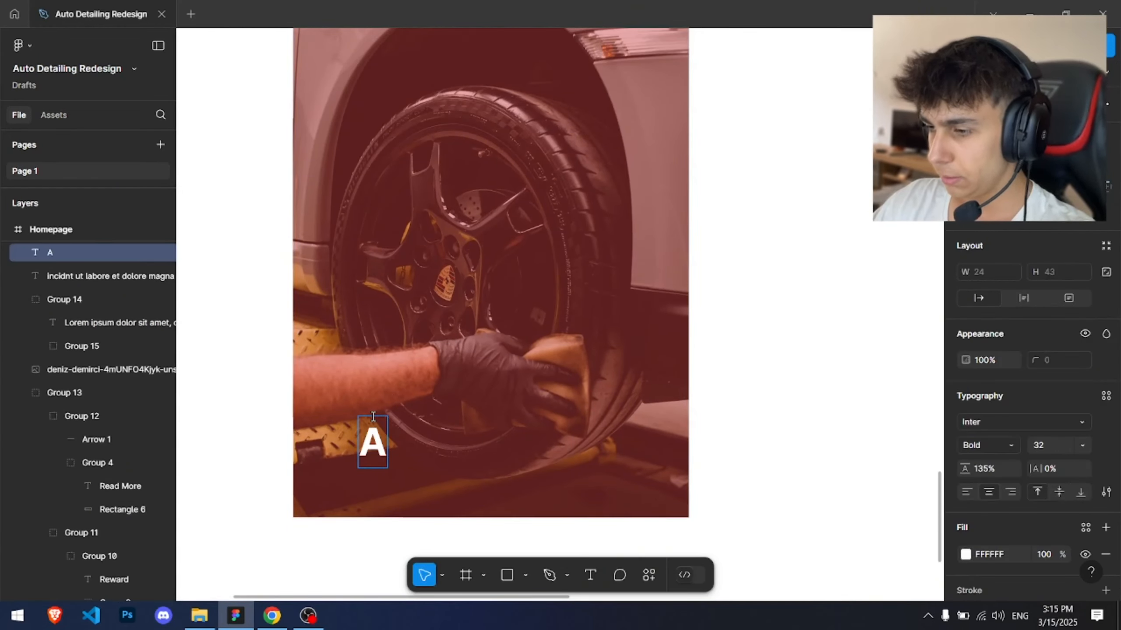
key(BackSpace)
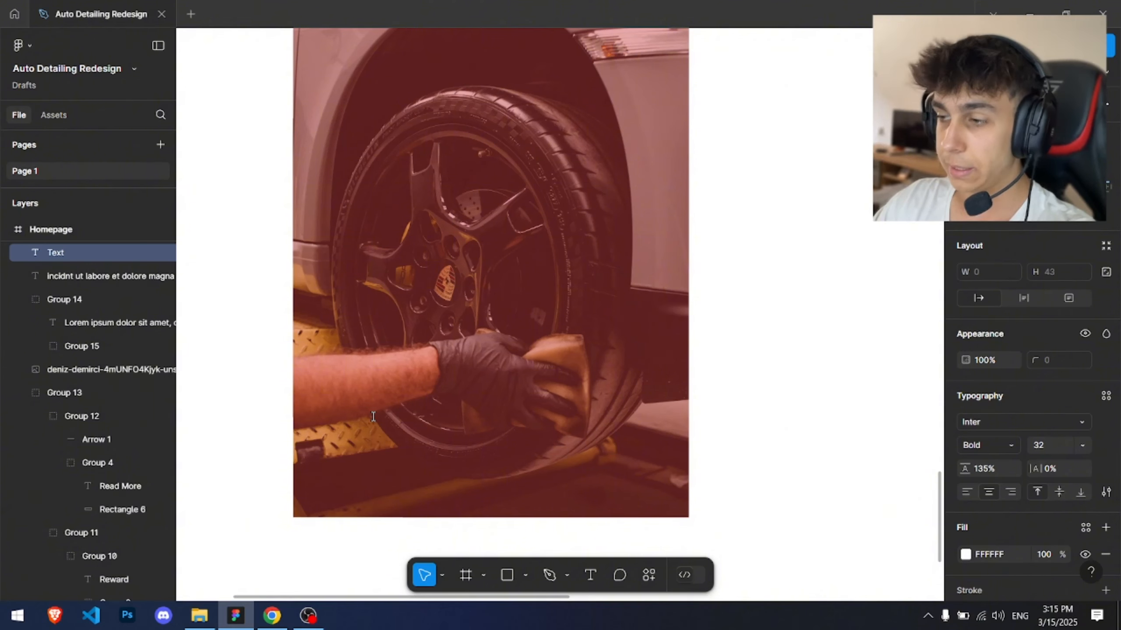
text(Auto De)
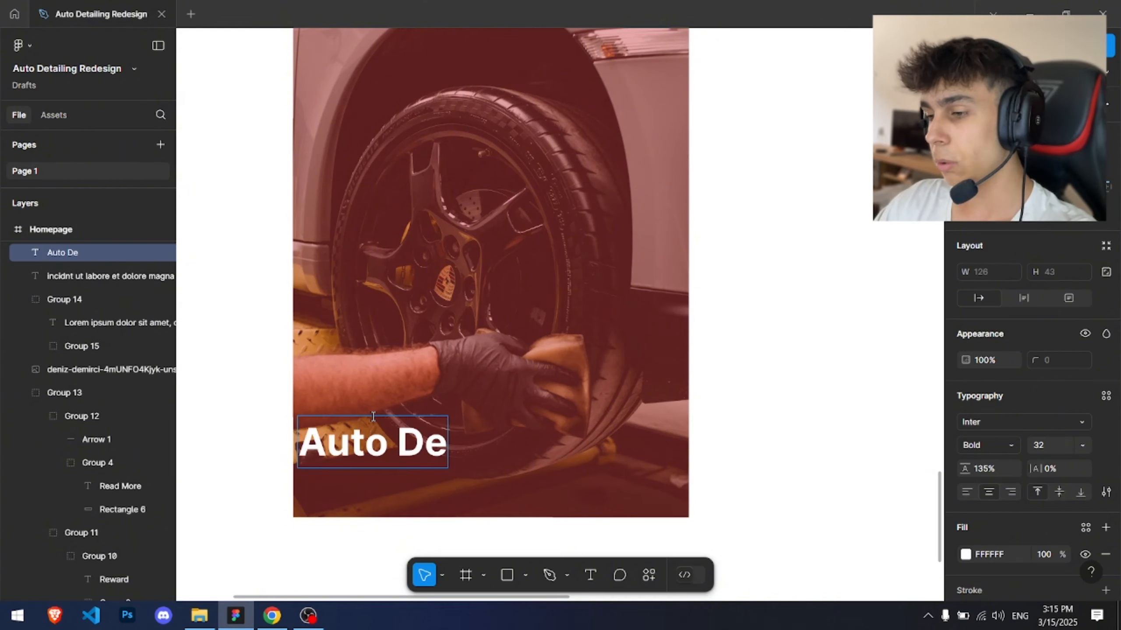
text(tailing)
key(Escape)
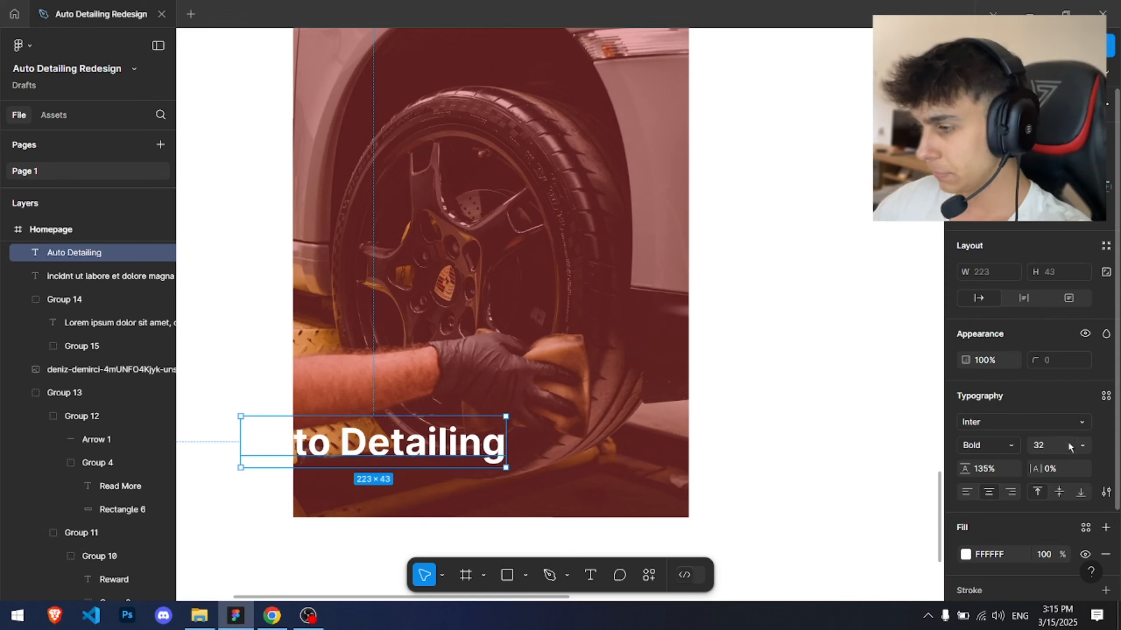
Step: Set the heading's font size to 26 and move it into the photo's lower left area
click(1068, 447)
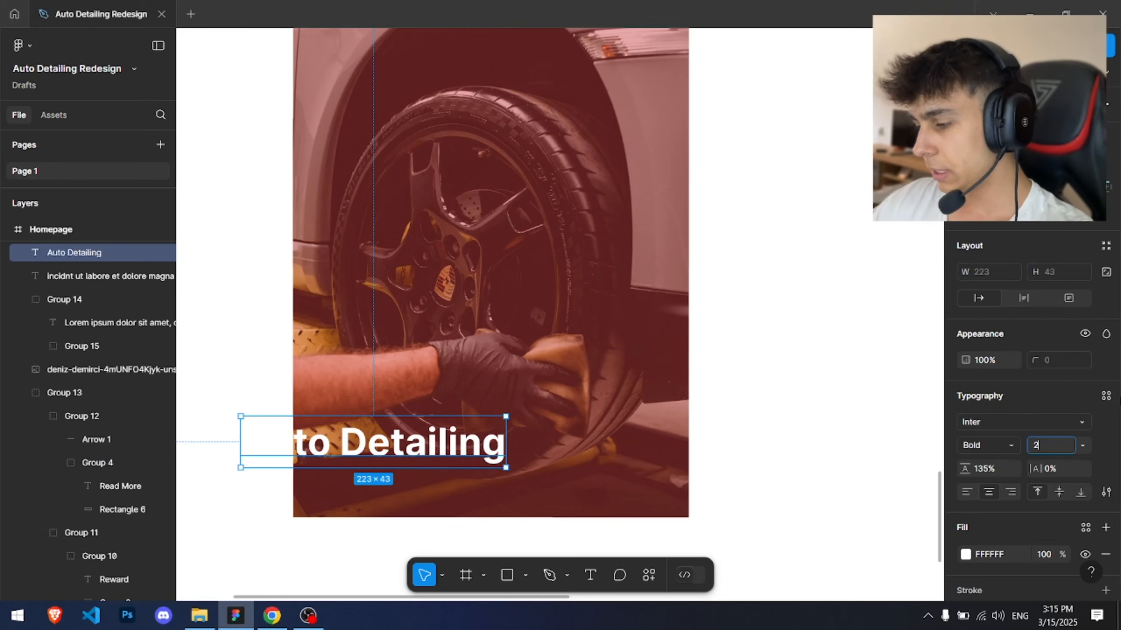
text(26)
key(Return)
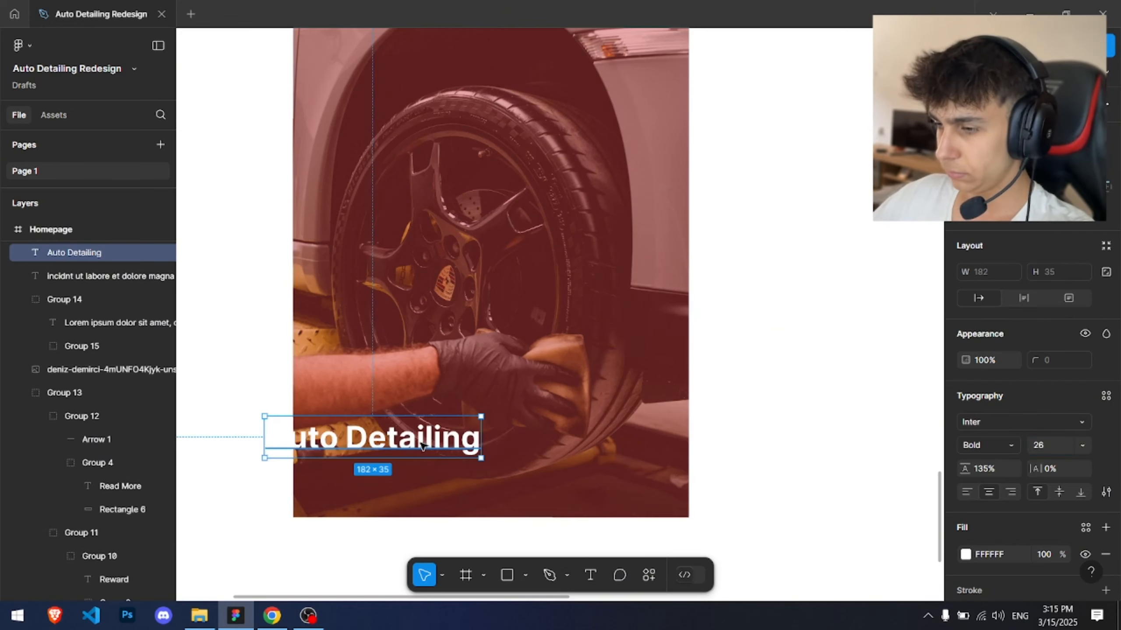
drag(419, 448, 474, 451)
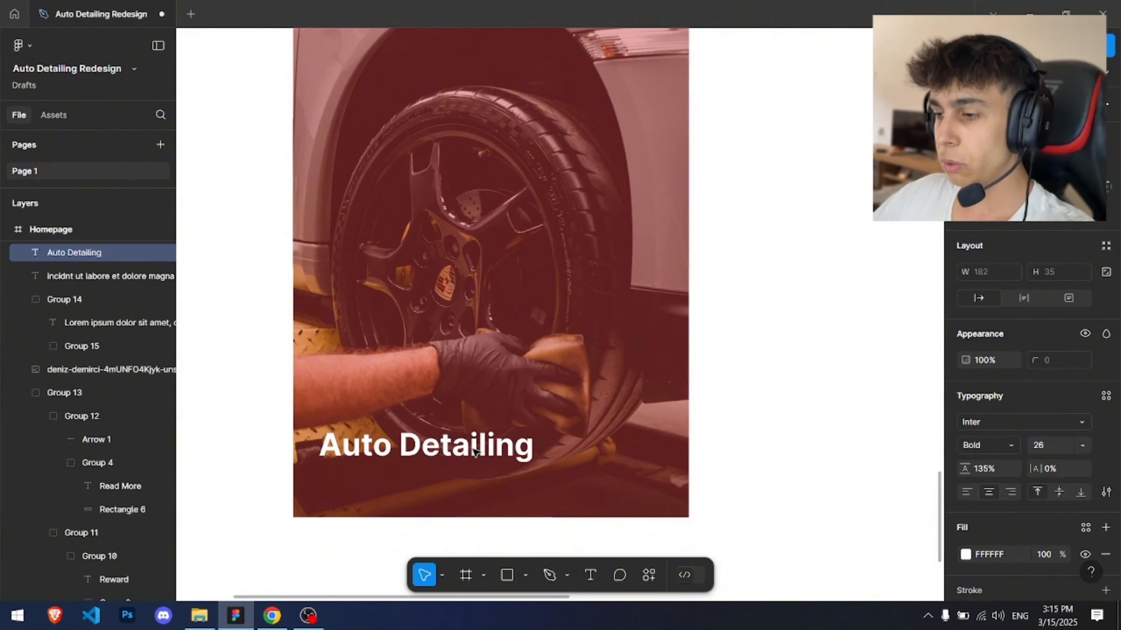
Step: Add a new fill layer to the wheel photo and switch it to a linear gradient
click(486, 330)
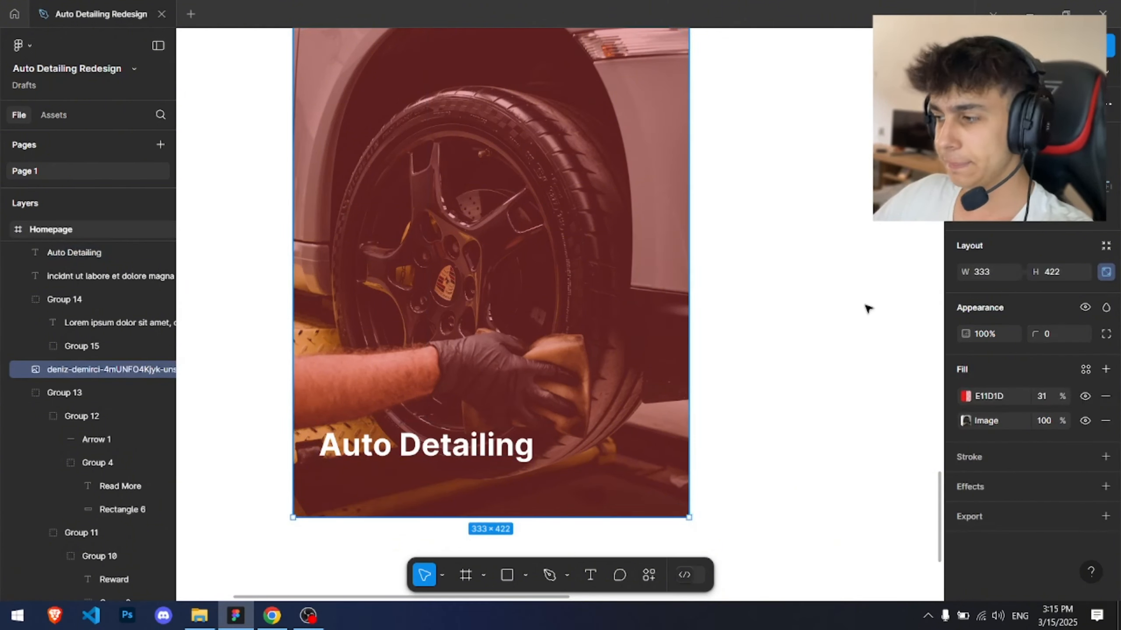
click(1105, 369)
click(965, 396)
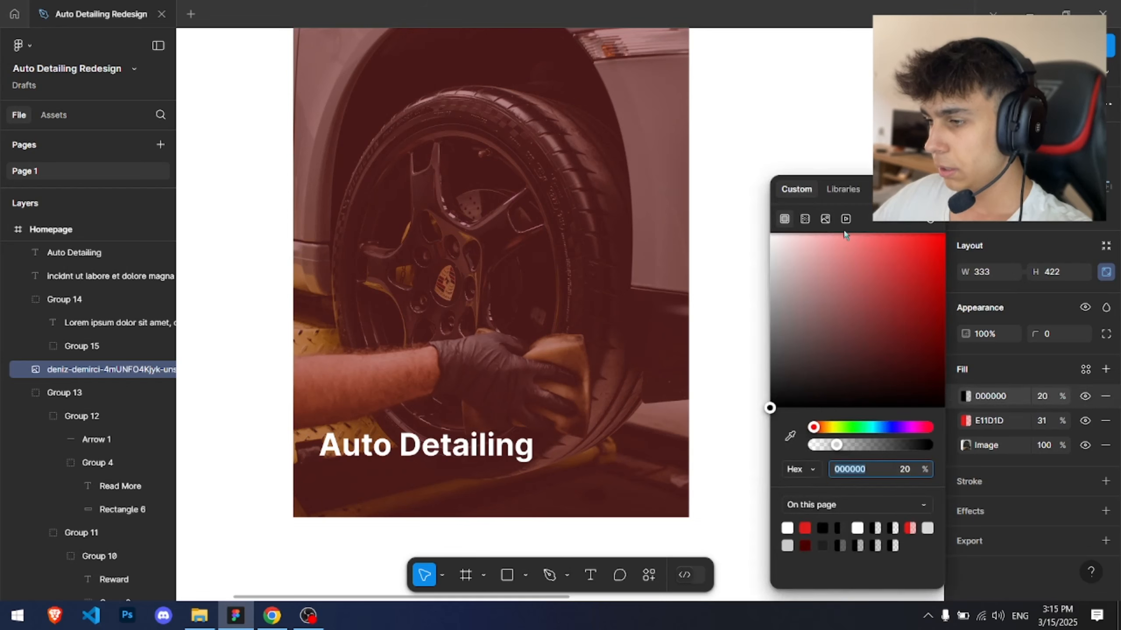
click(803, 218)
scroll(522, 222, down, 3)
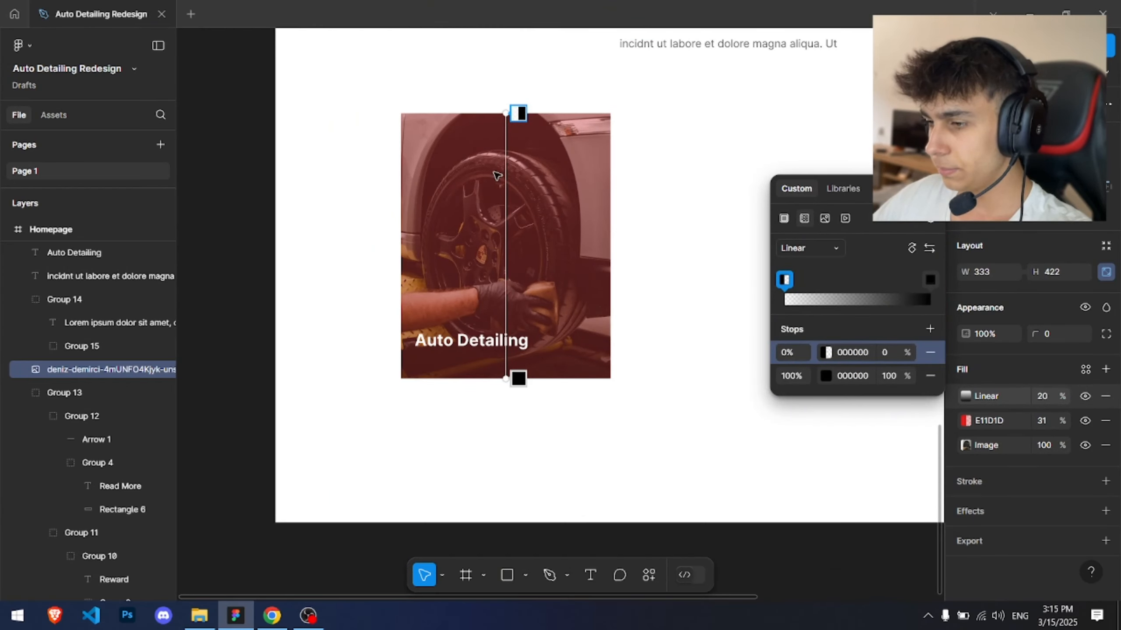
scroll(469, 212, up, 3)
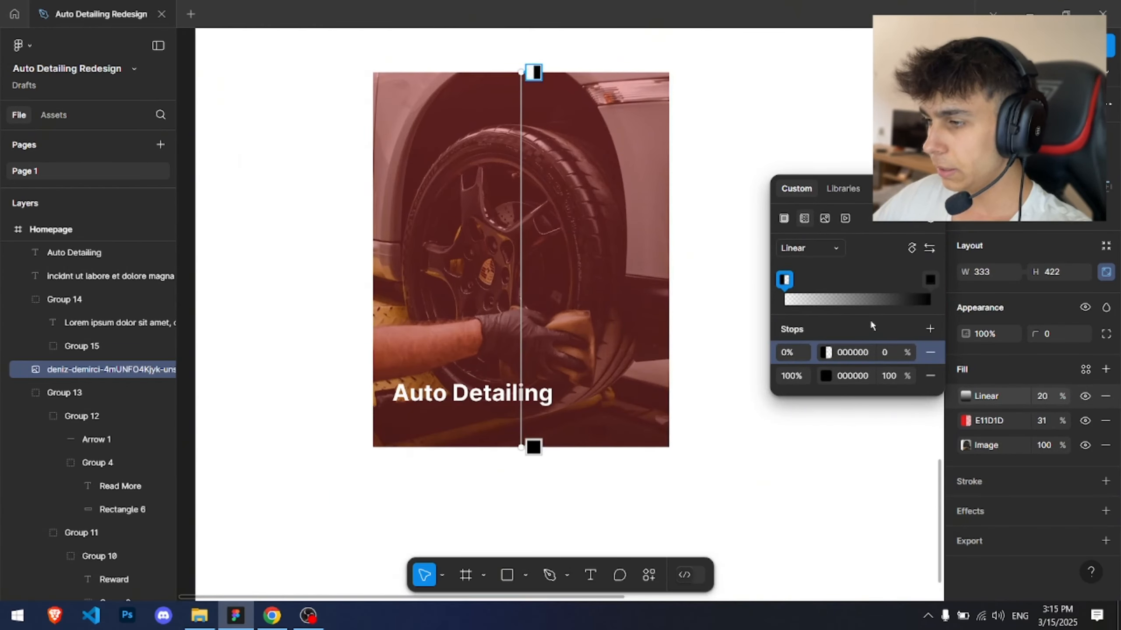
Step: Add a stop to the gradient and set the gradient fill layer's opacity to 50%
mouse_move(518, 73)
mouse_down()
mouse_move(521, 358)
mouse_move(506, 74)
mouse_up()
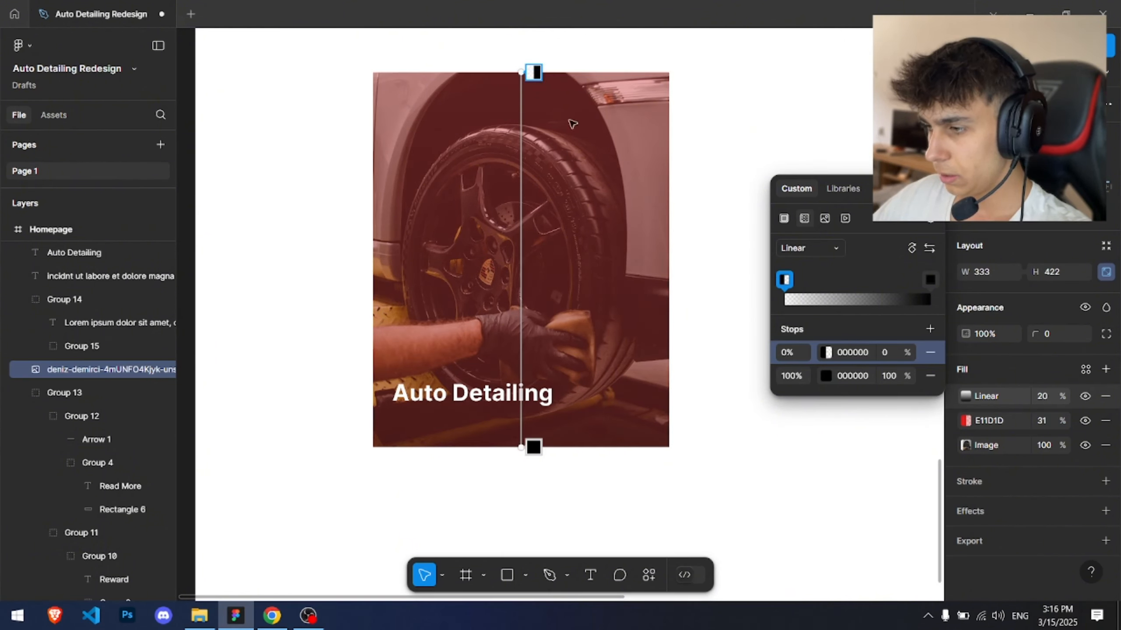
click(882, 297)
click(886, 285)
click(1042, 396)
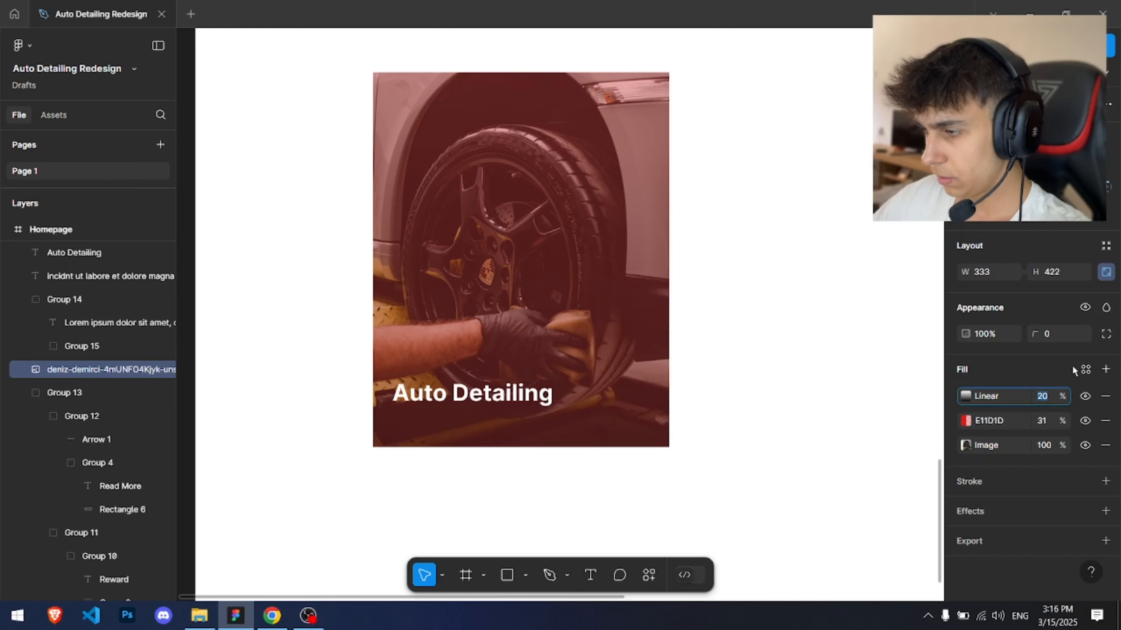
text(50)
key(Return)
Step: Add another gradient stop and set the 68% stop's opacity to 0%
click(964, 396)
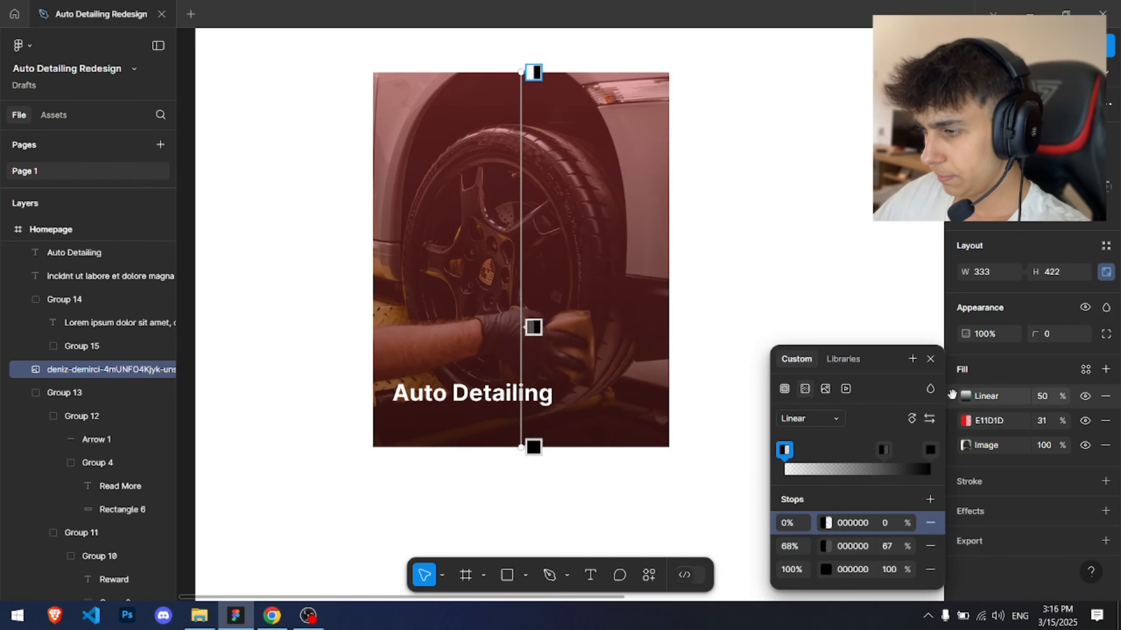
click(898, 467)
click(883, 427)
click(888, 524)
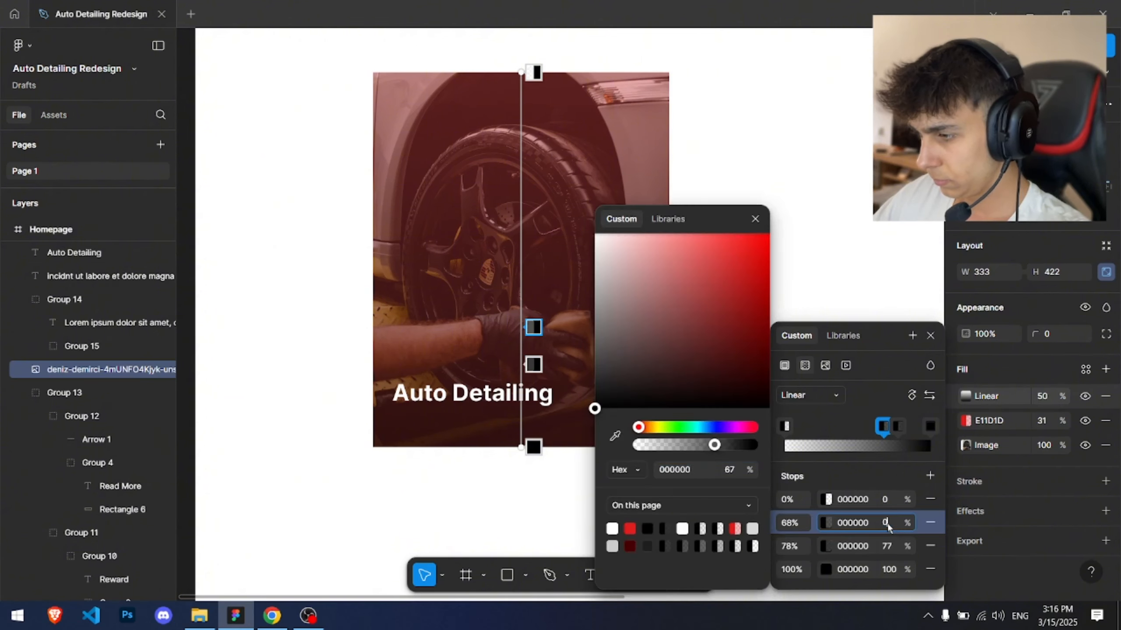
text(0)
key(Return)
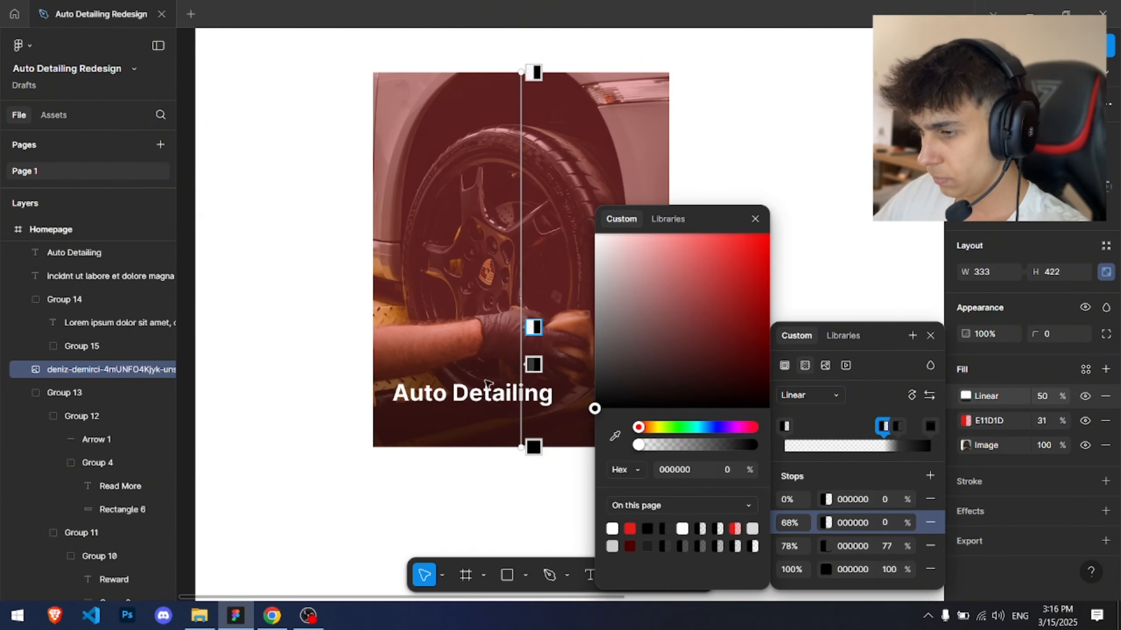
Step: Select the 78% stop and set the gradient fill layer's opacity to 100%
click(533, 365)
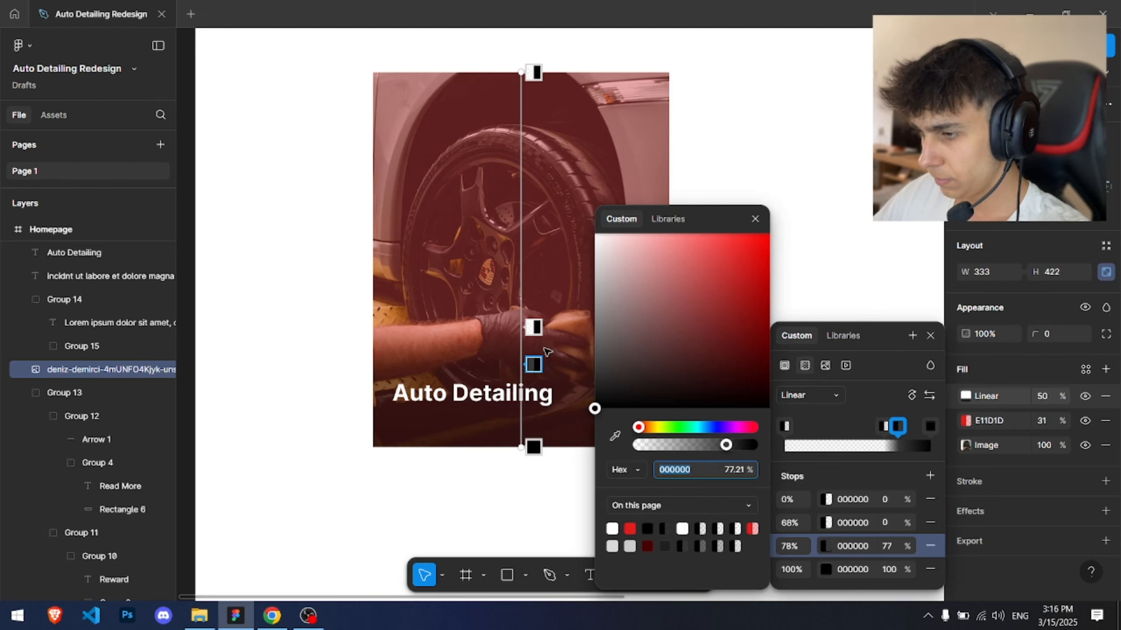
click(1051, 394)
text(100)
key(Return)
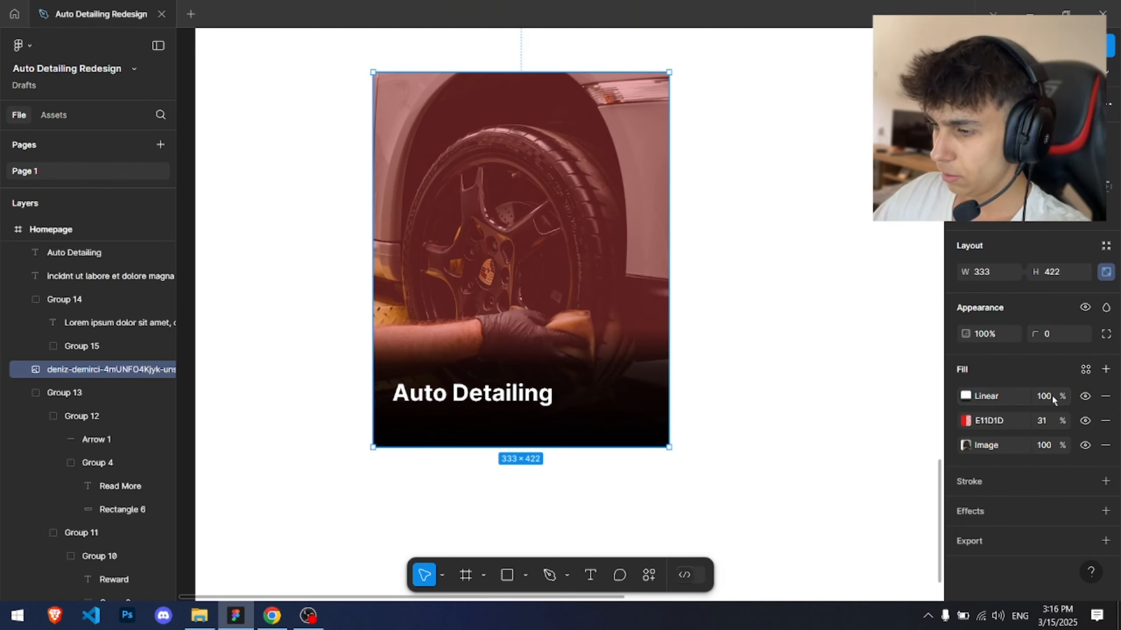
Step: Move the 78% gradient stop down to 84%
scroll(391, 378, up, 3)
click(965, 396)
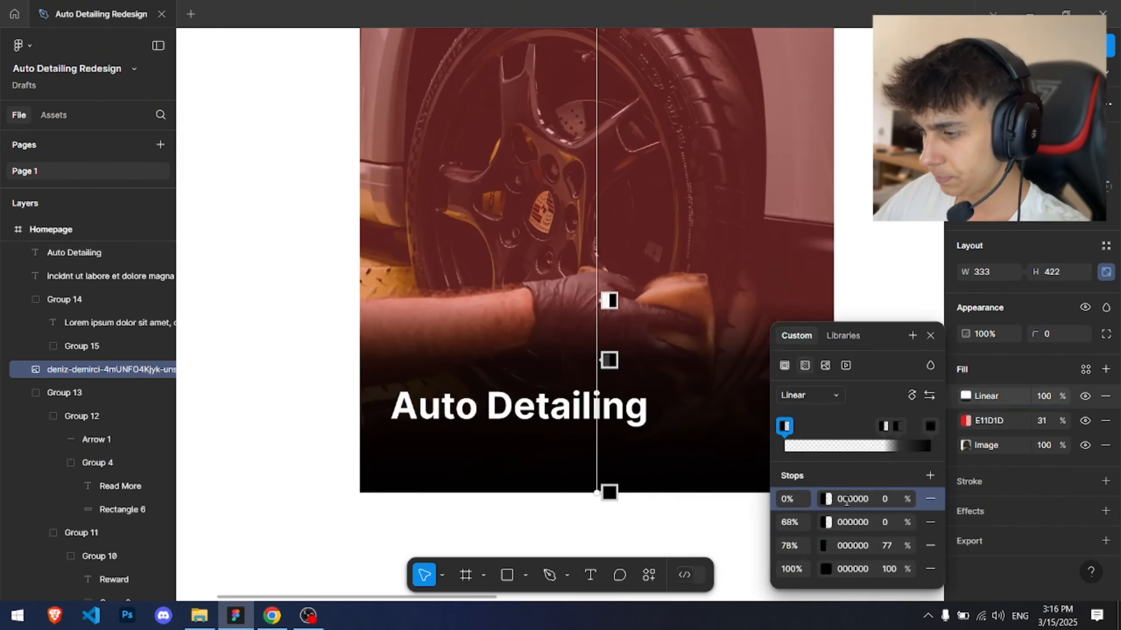
click(609, 360)
drag(608, 361, 609, 395)
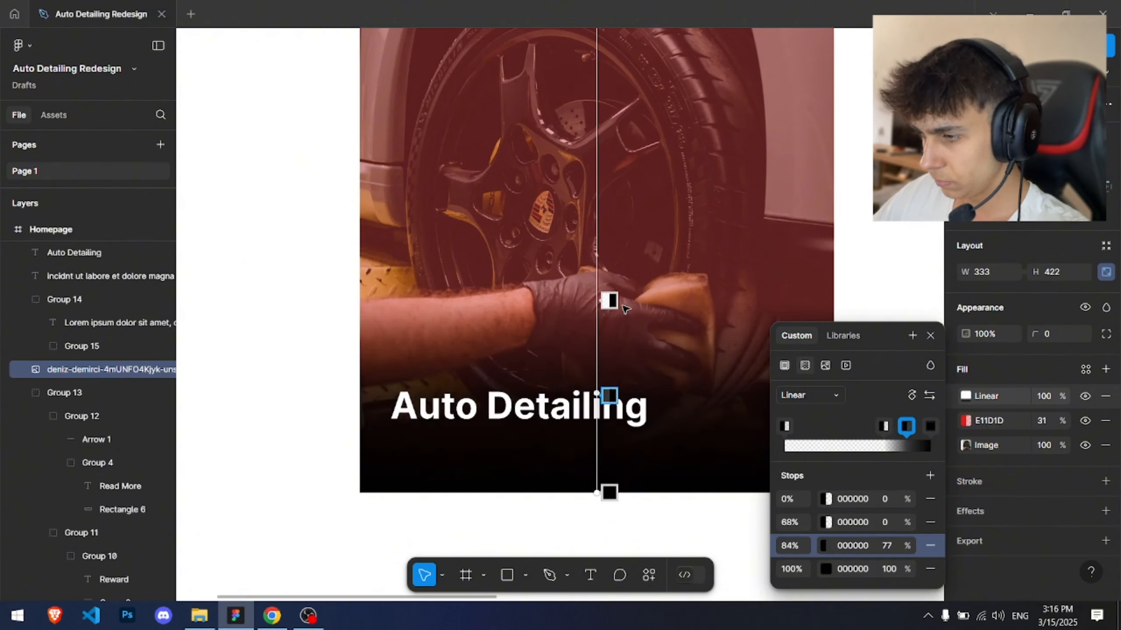
Step: Set the gradient's end stop opacity to 70%
click(891, 574)
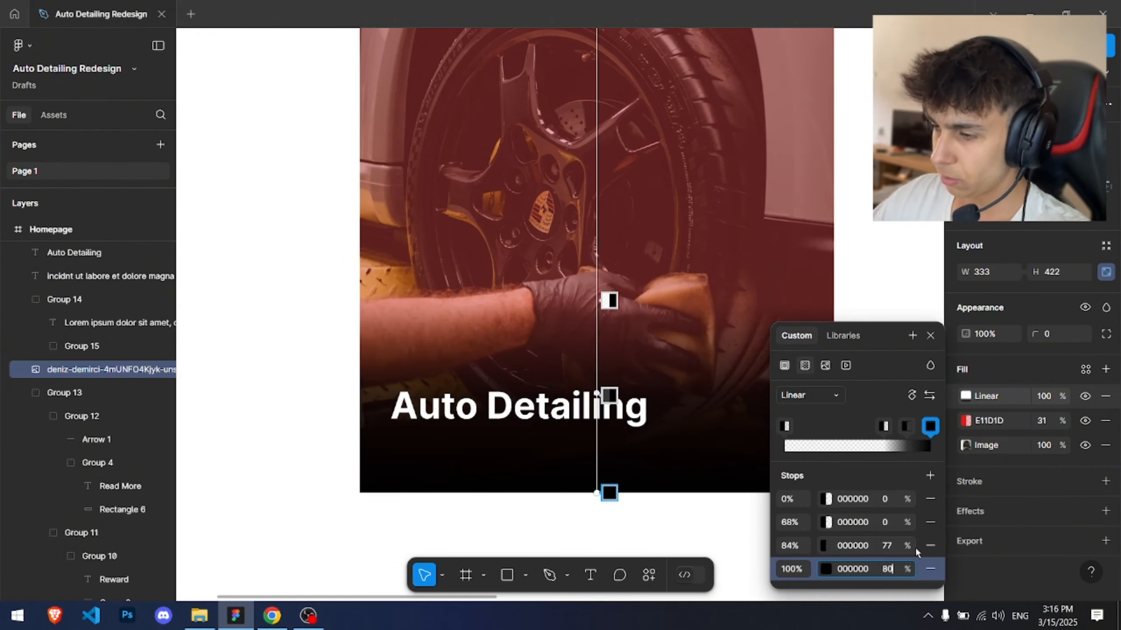
text(80)
key(Return)
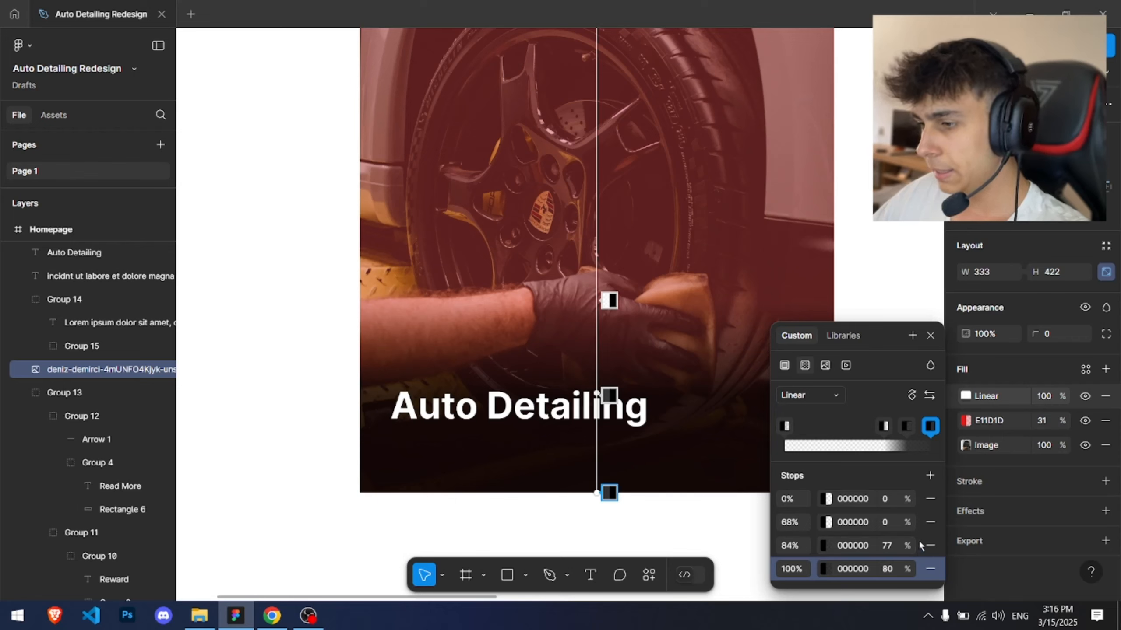
click(904, 568)
text(70)
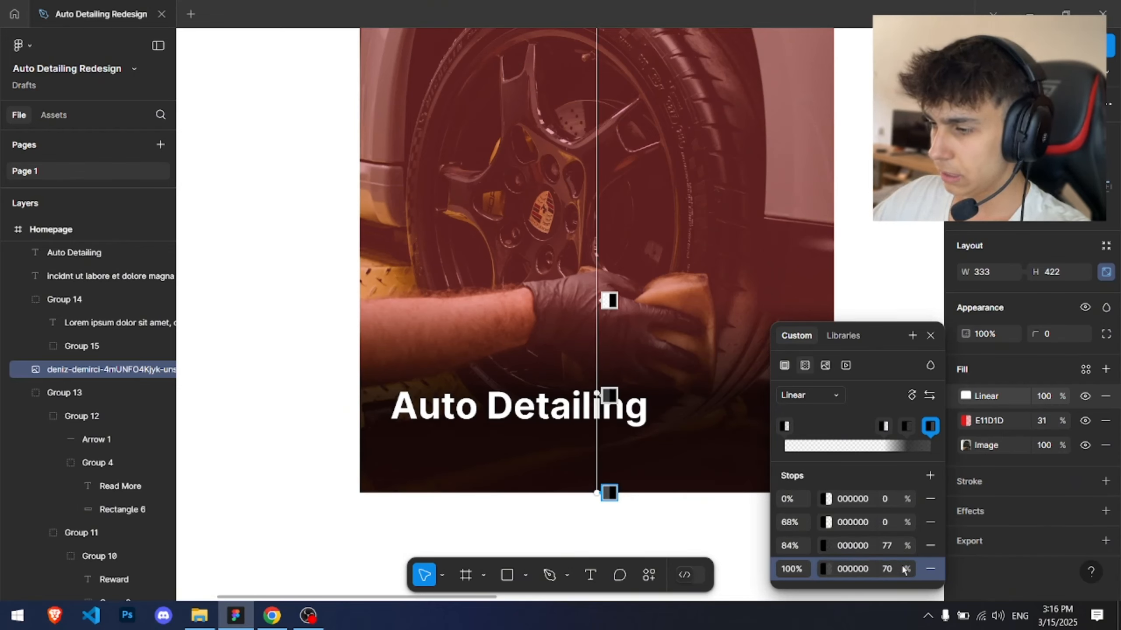
Step: Set the 84% gradient stop's opacity to 50%
click(890, 545)
text(50)
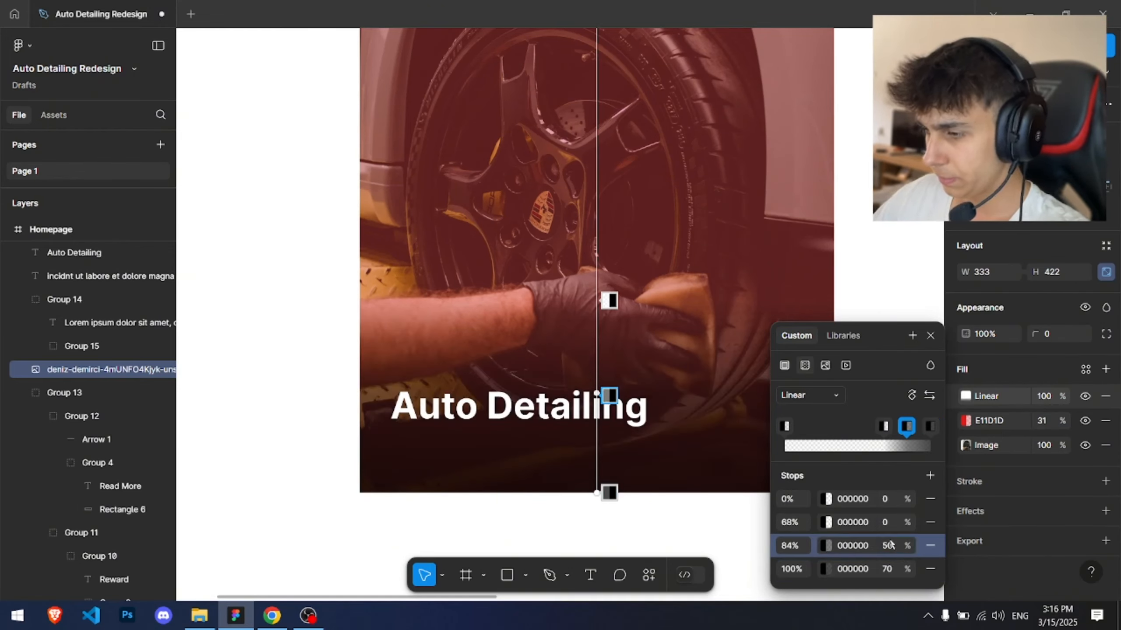
click(733, 523)
Step: Paste lorem ipsum text copied from the browser as a new text layer below the heading and set its size to 12
drag(505, 378, 493, 283)
scroll(435, 313, up, 2)
click(412, 311)
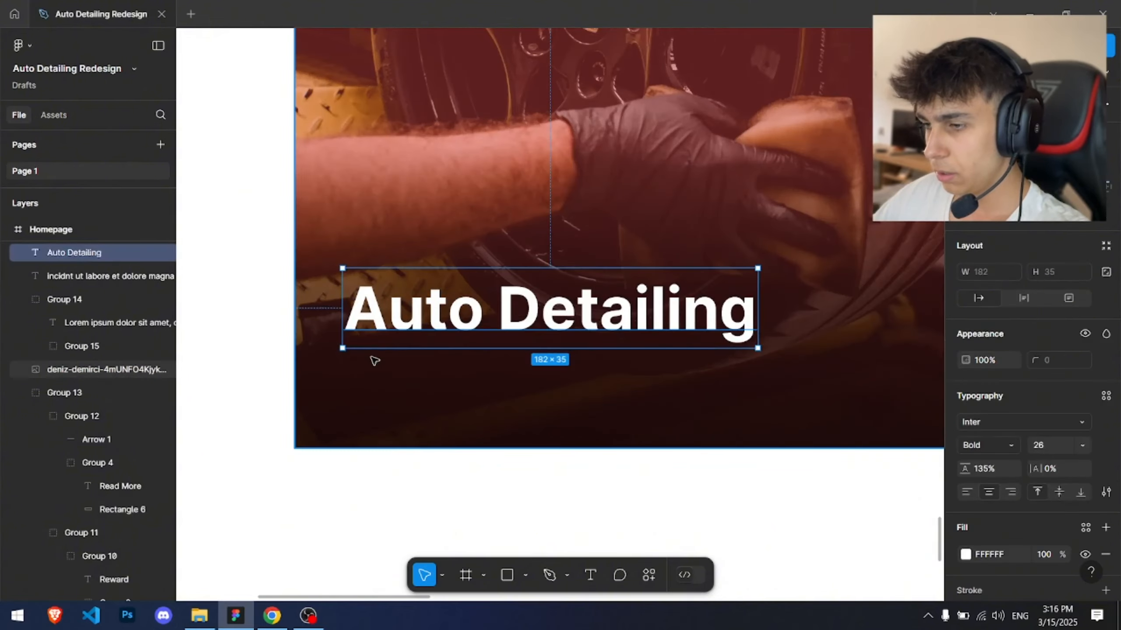
click(374, 361)
key(alt+Tab)
drag(228, 432, 510, 432)
key(ctrl+c)
key(alt+Tab)
key(t)
click(338, 363)
key(ctrl+v)
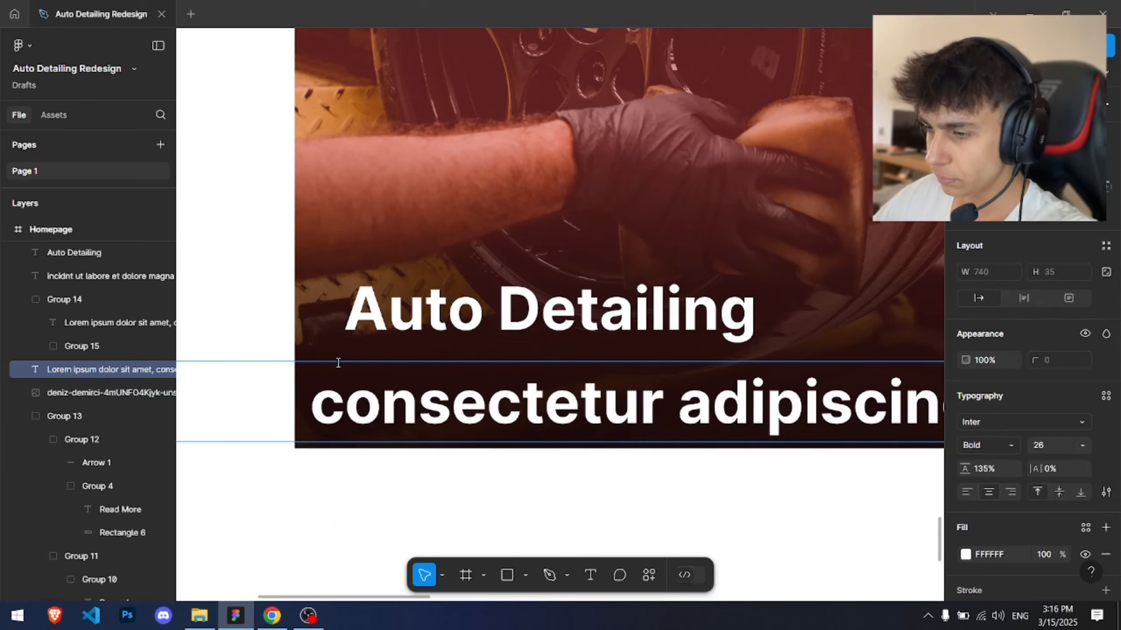
key(Escape)
text(12)
key(Return)
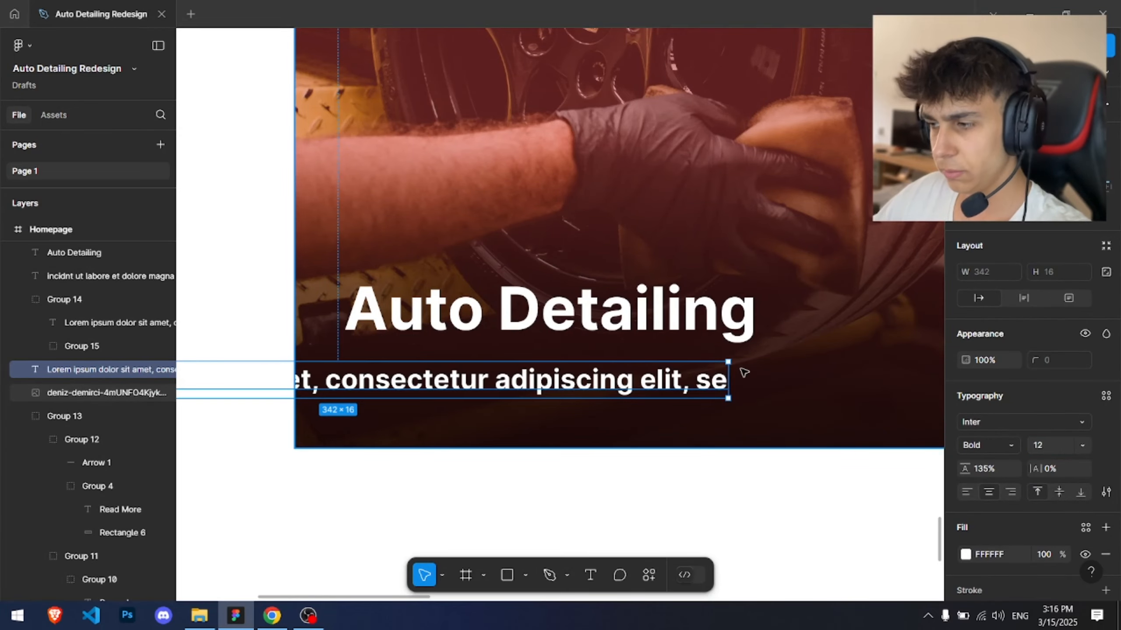
Step: Narrow the pasted paragraph so it wraps onto two lines and set its weight to Regular
drag(730, 380, 495, 346)
scroll(578, 379, down, 3)
drag(435, 369, 654, 340)
key(ctrl+alt+l)
scroll(623, 381, up, 2)
click(1011, 449)
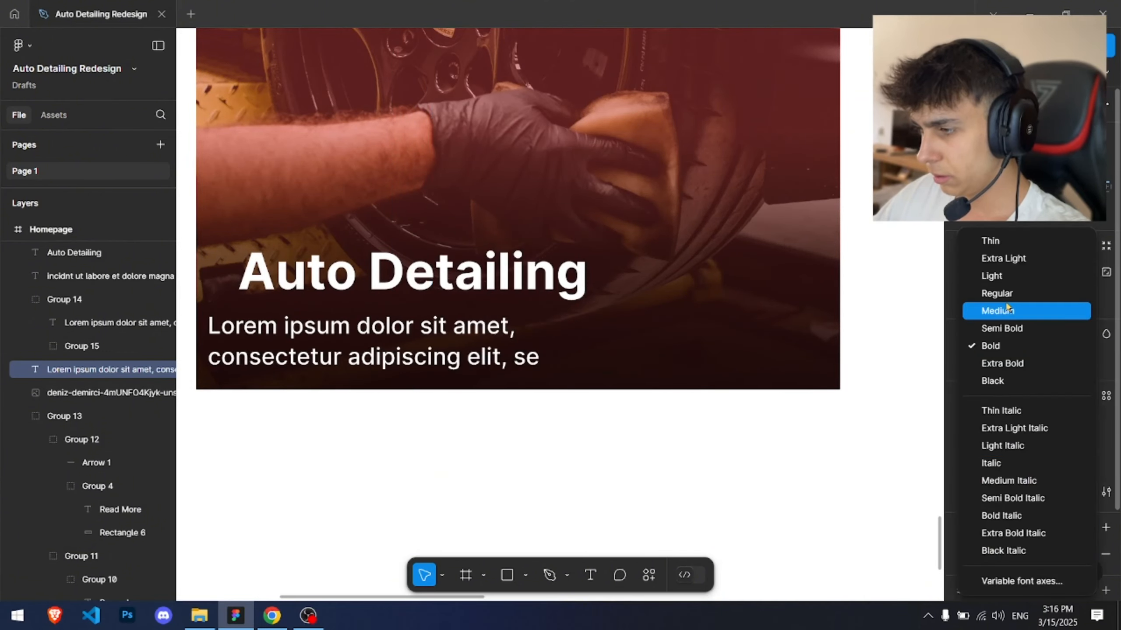
click(984, 293)
Step: Select the heading and paragraph and move them together to the photo's lower left area
scroll(489, 316, up, 2)
drag(482, 317, 657, 274)
drag(466, 329, 506, 318)
shift+click(501, 222)
drag(501, 221, 504, 201)
scroll(578, 297, down, 2)
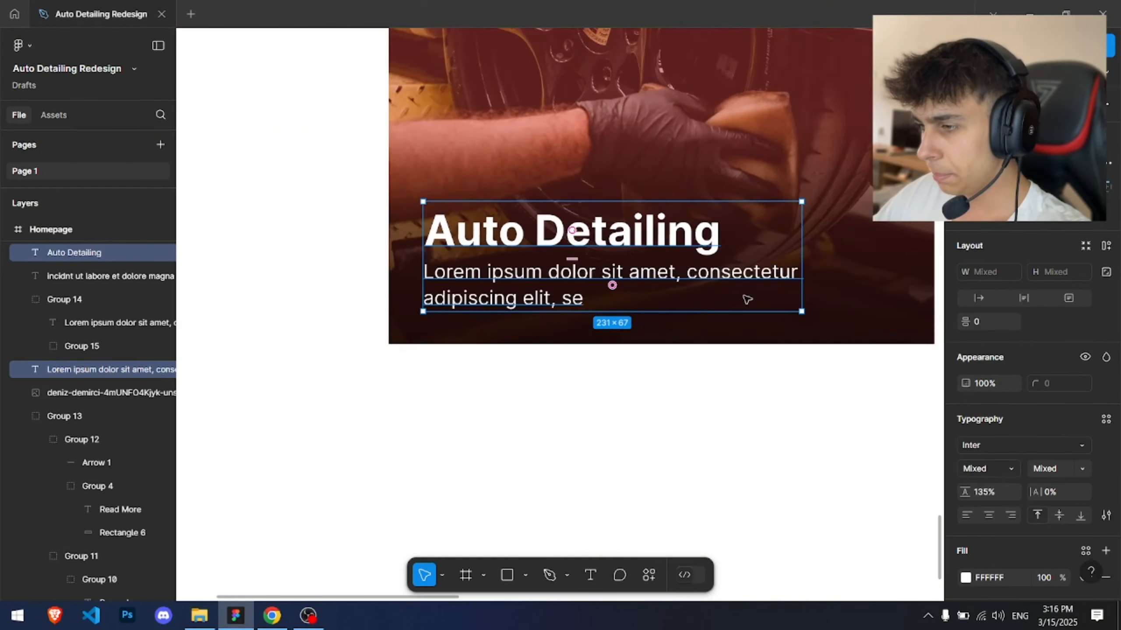
Step: Widen the paragraph to about 293 px and adjust the text block's position on the photo
click(753, 296)
click(771, 283)
drag(805, 276, 904, 269)
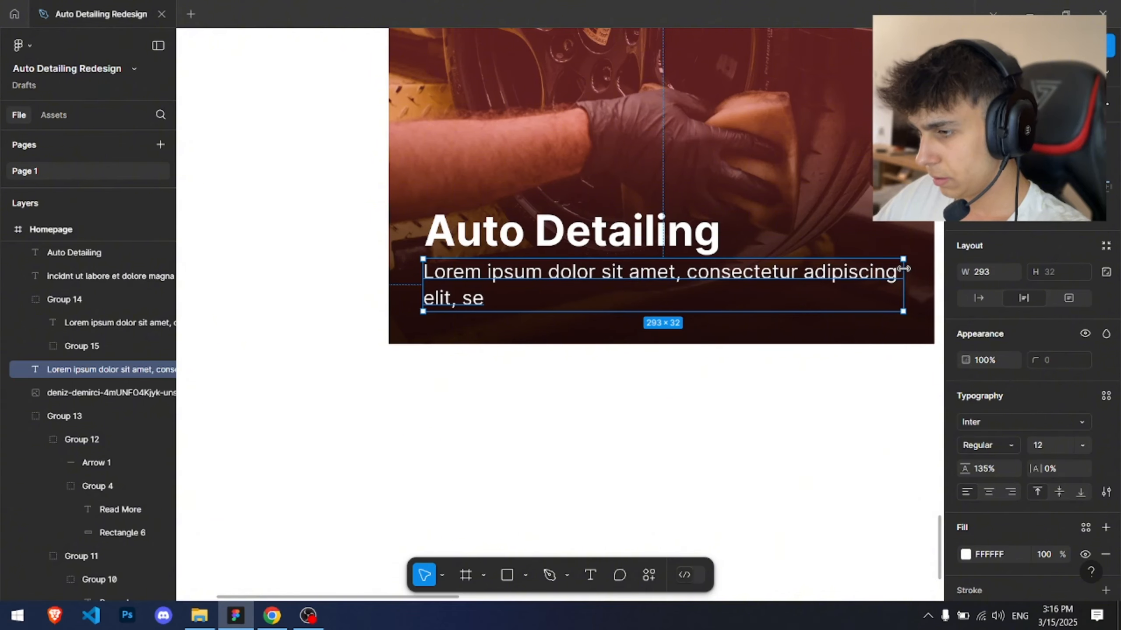
drag(776, 212, 591, 235)
click(547, 226)
scroll(525, 218, down, 4)
click(625, 289)
scroll(624, 290, down, 1)
scroll(399, 258, up, 8)
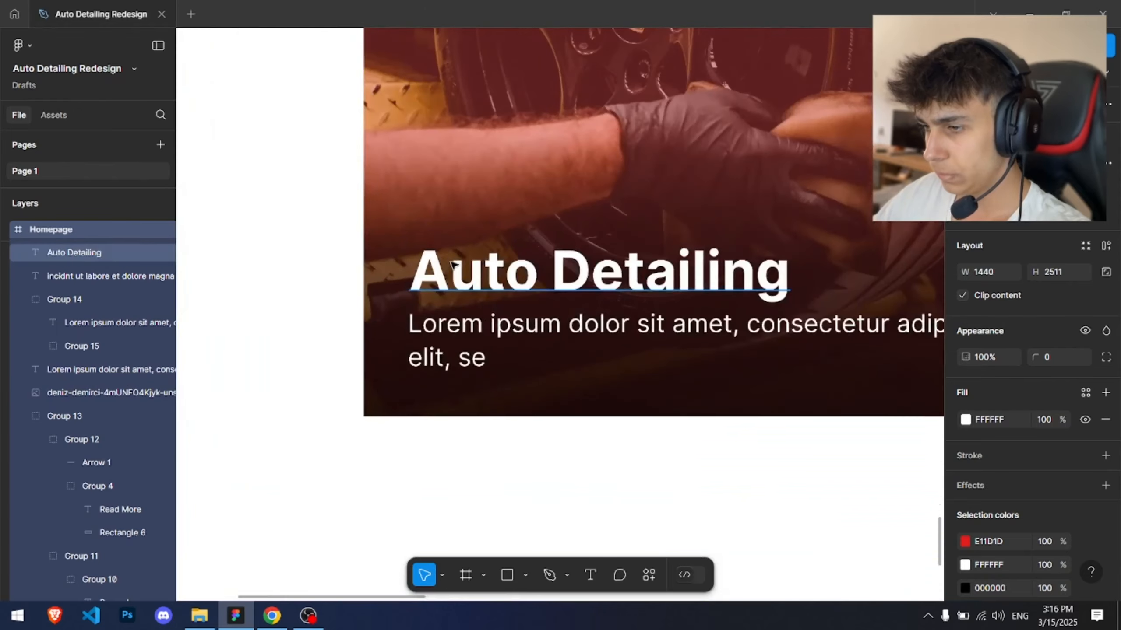
click(452, 265)
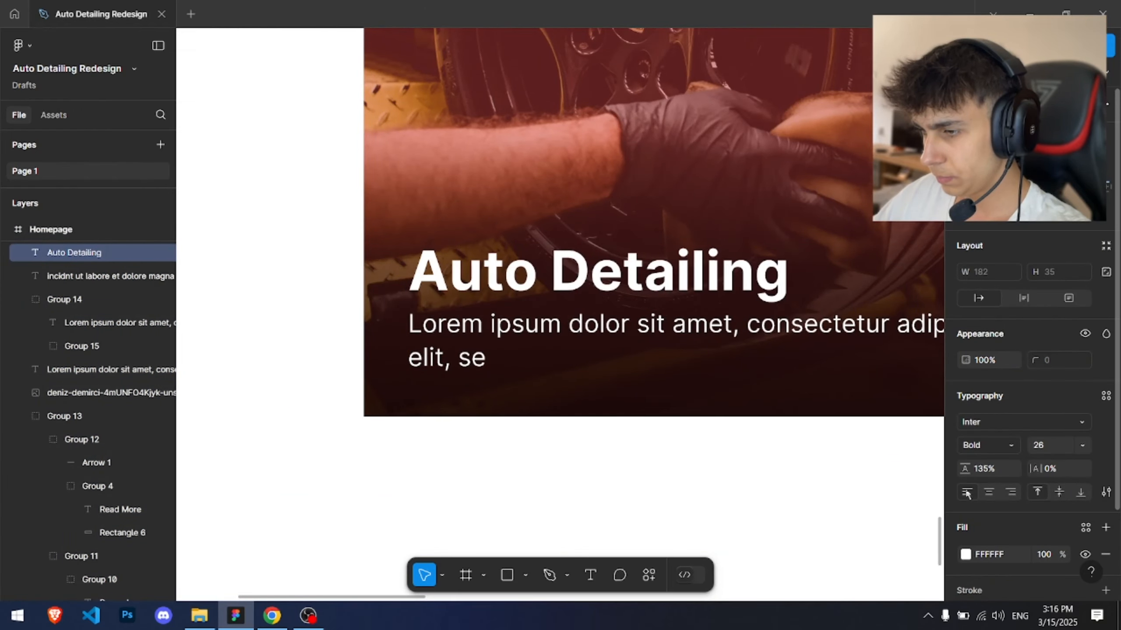
click(688, 190)
scroll(688, 190, down, 4)
drag(687, 190, 585, 228)
scroll(552, 259, up, 2)
click(567, 293)
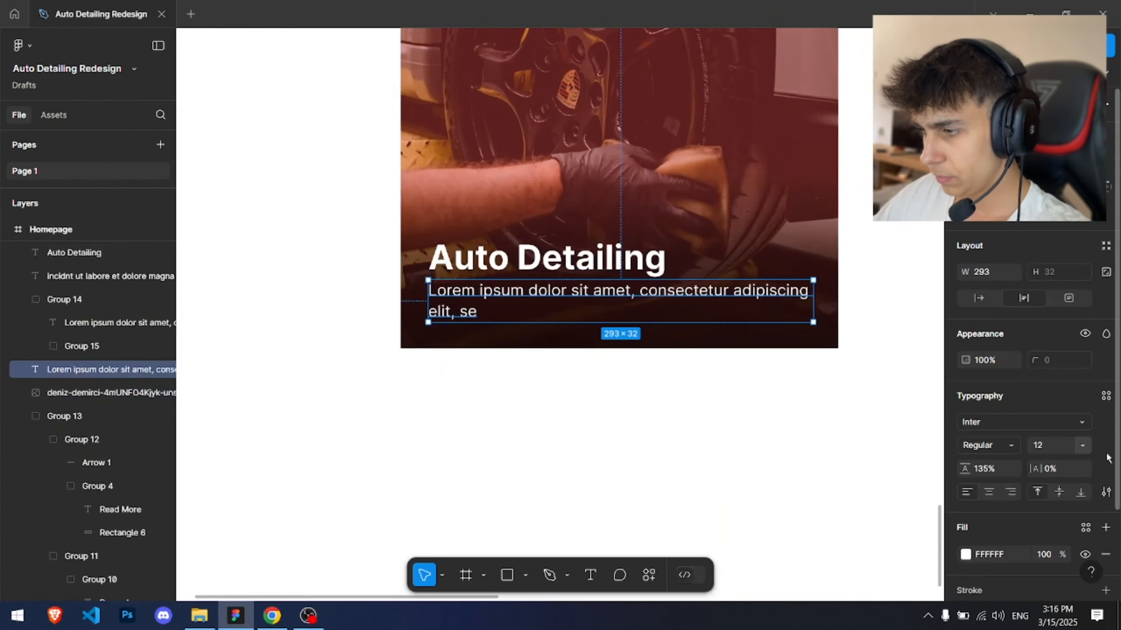
Step: Set the paragraph's font size to 14
click(1054, 444)
text(14)
key(Return)
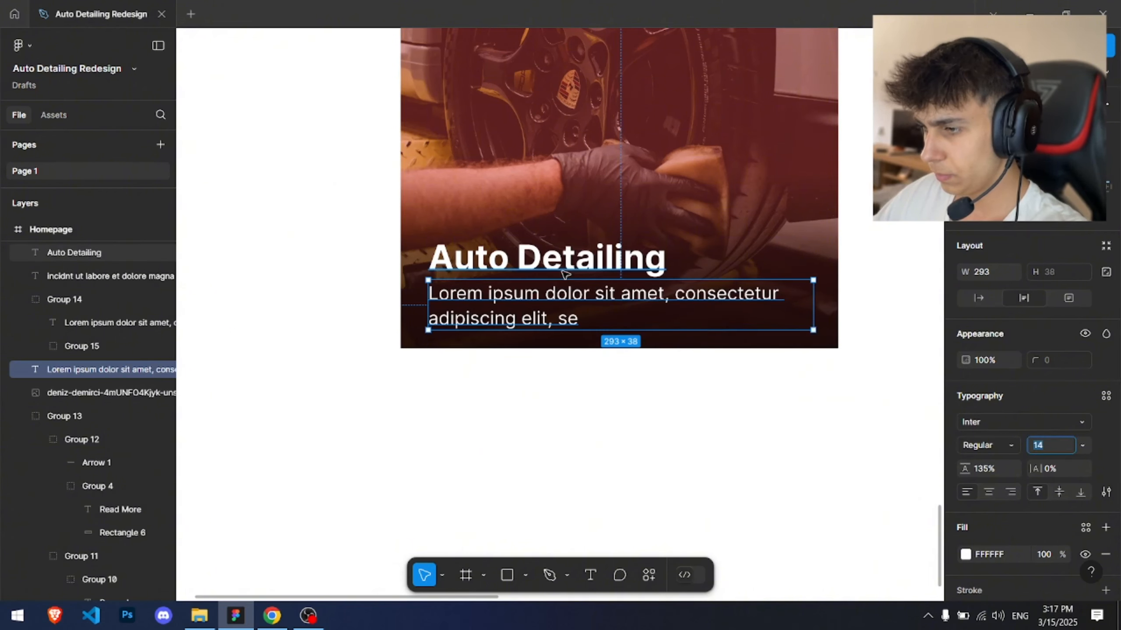
Step: Move the card's heading slightly upward on the photo
shift+click(485, 258)
drag(484, 258, 480, 245)
click(495, 197)
scroll(497, 196, down, 4)
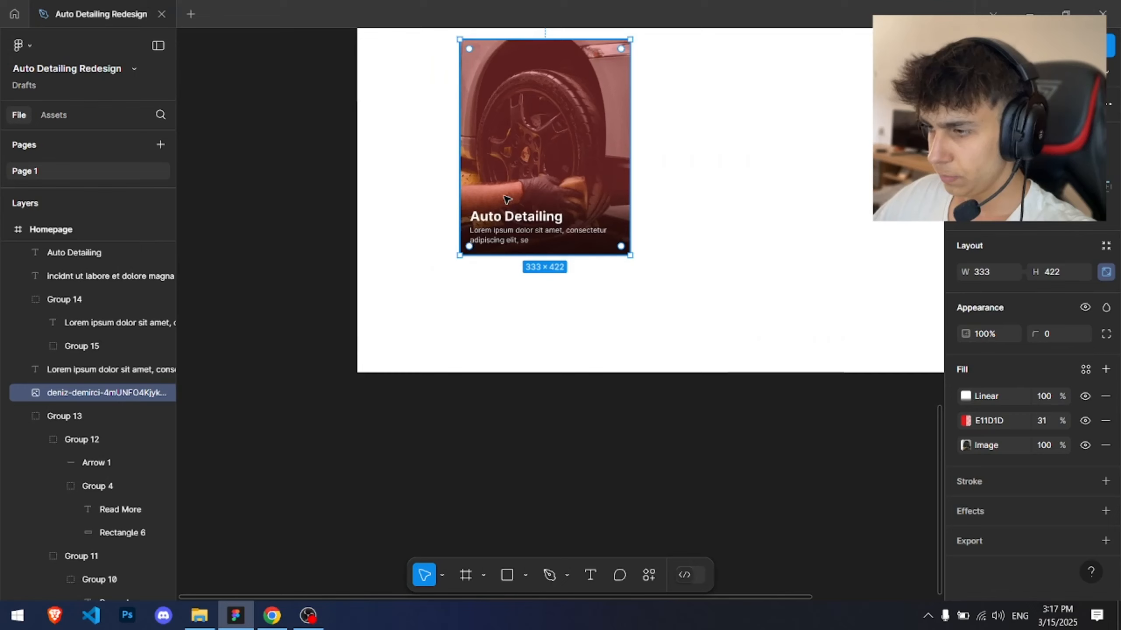
click(507, 233)
scroll(531, 233, up, 5)
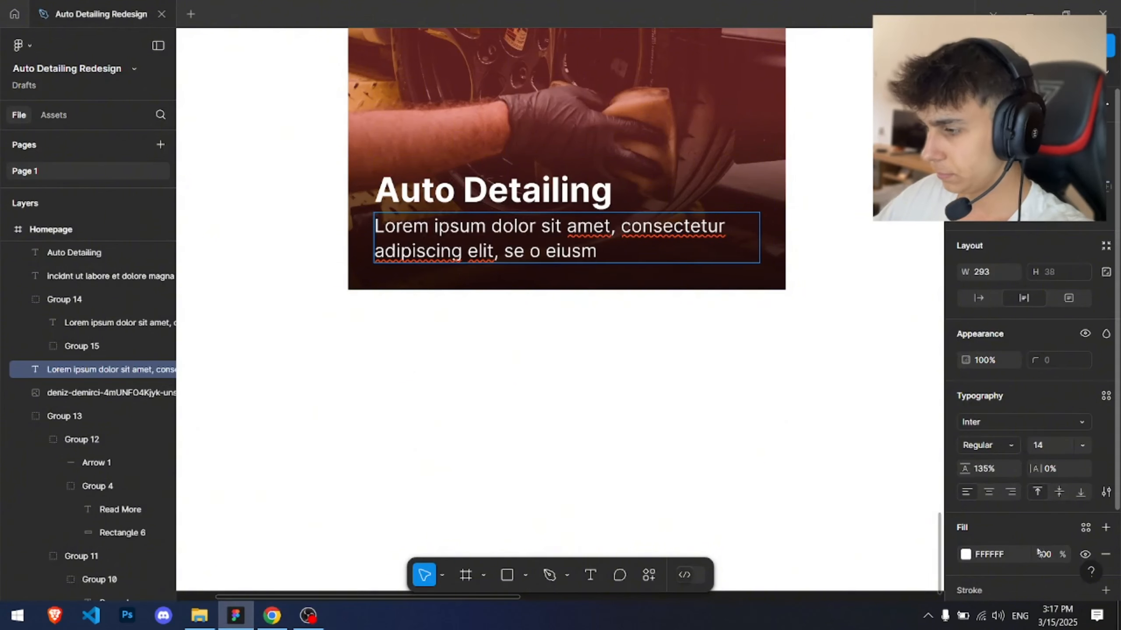
Step: Set the paragraph's fill opacity to 80%
key(Escape)
key(Escape)
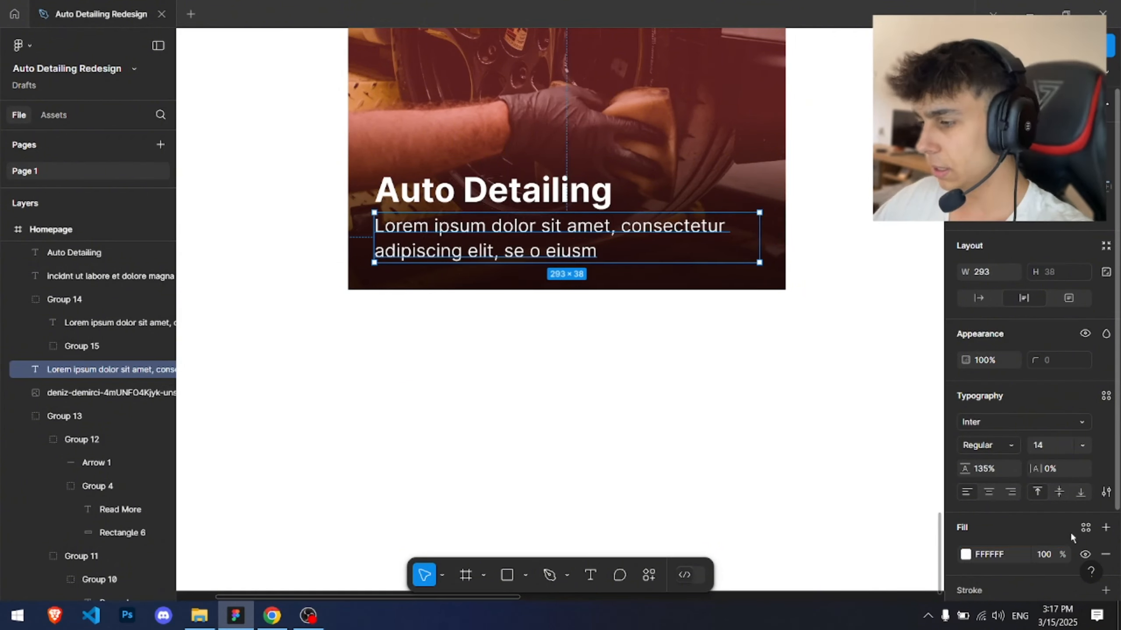
text(70)
key(Return)
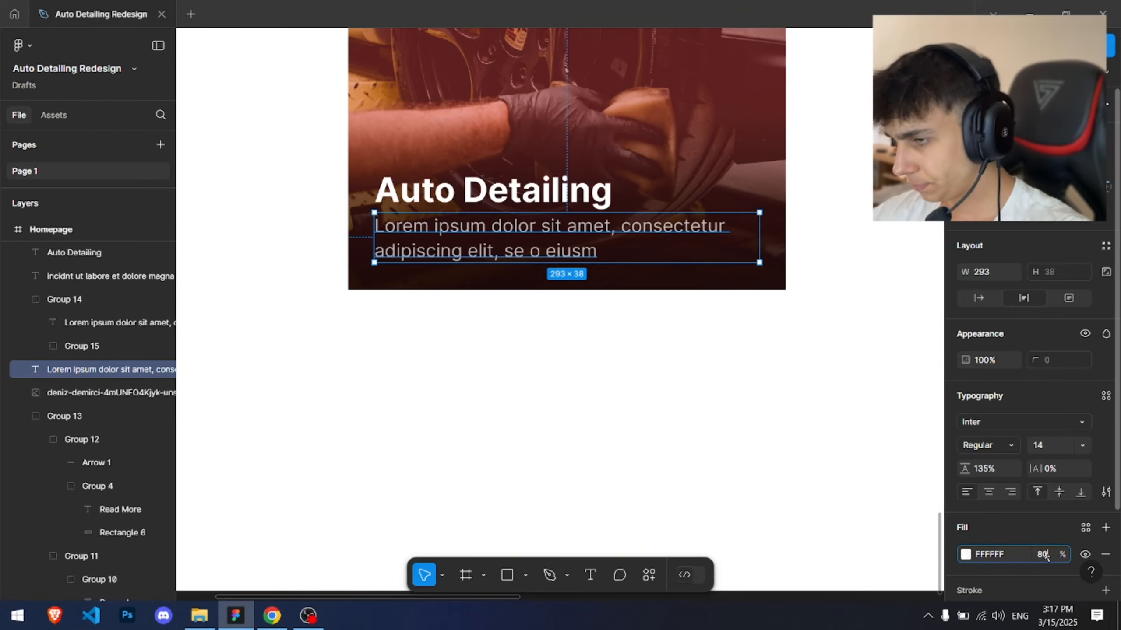
key(Return)
Step: Edit the photo's linear gradient overlay, moving the middle stops to 54% and 71% and setting the 71% stop's opacity to 60%
click(810, 353)
scroll(805, 353, down, 7)
drag(760, 332, 456, 336)
scroll(394, 305, up, 5)
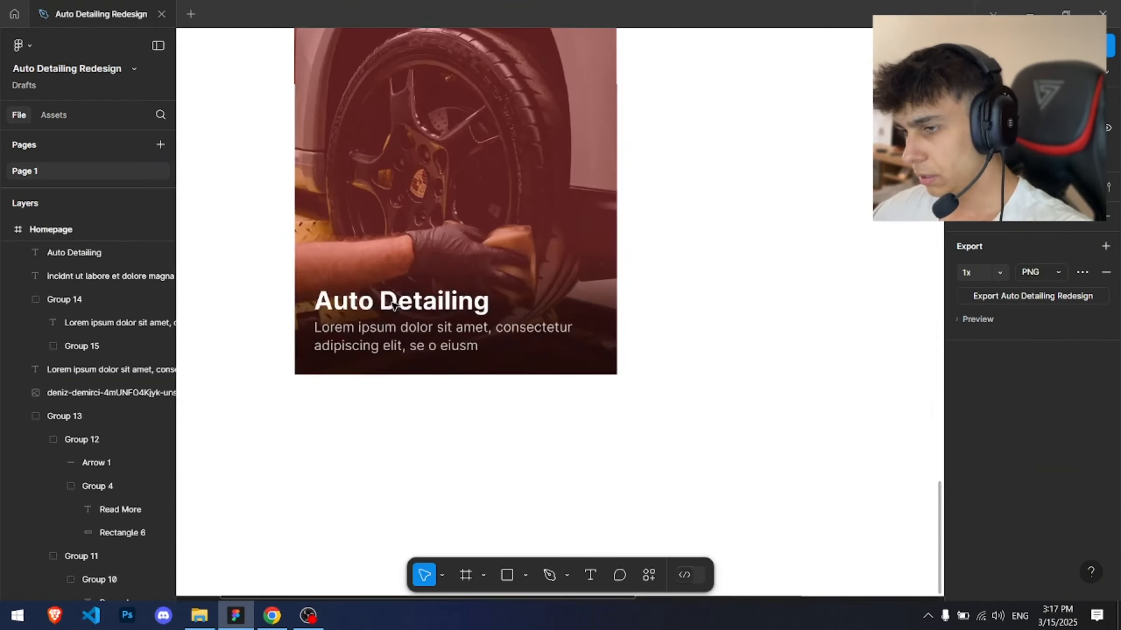
scroll(394, 306, up, 3)
click(683, 293)
click(967, 396)
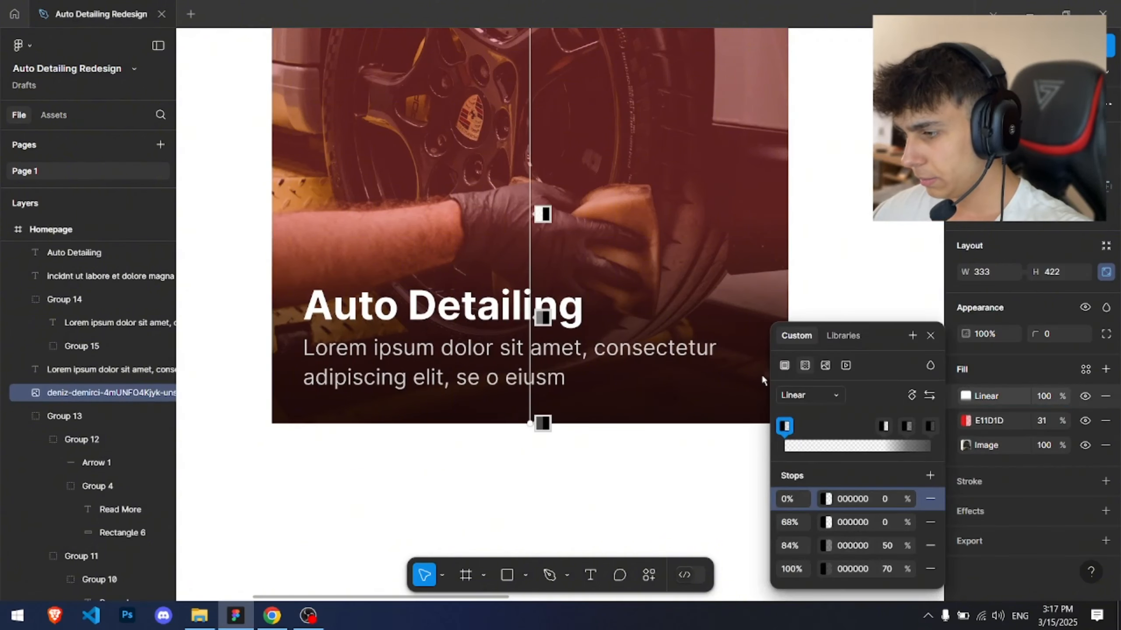
drag(543, 214, 543, 124)
mouse_move(542, 317)
mouse_down()
mouse_move(543, 363)
mouse_move(547, 229)
mouse_up()
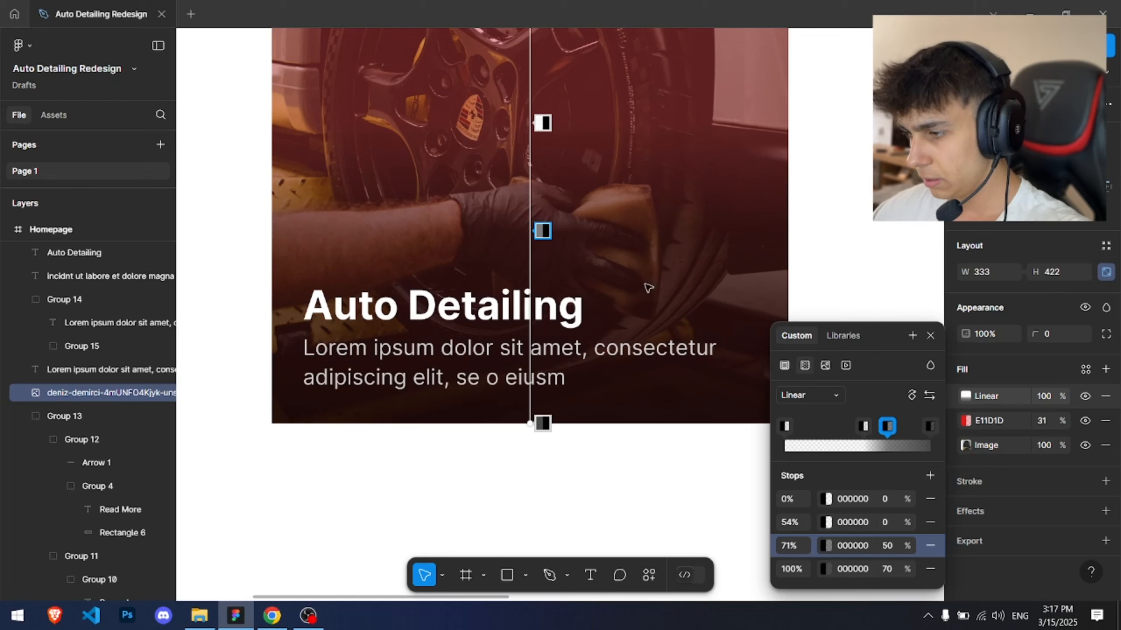
click(890, 547)
text(60)
key(Return)
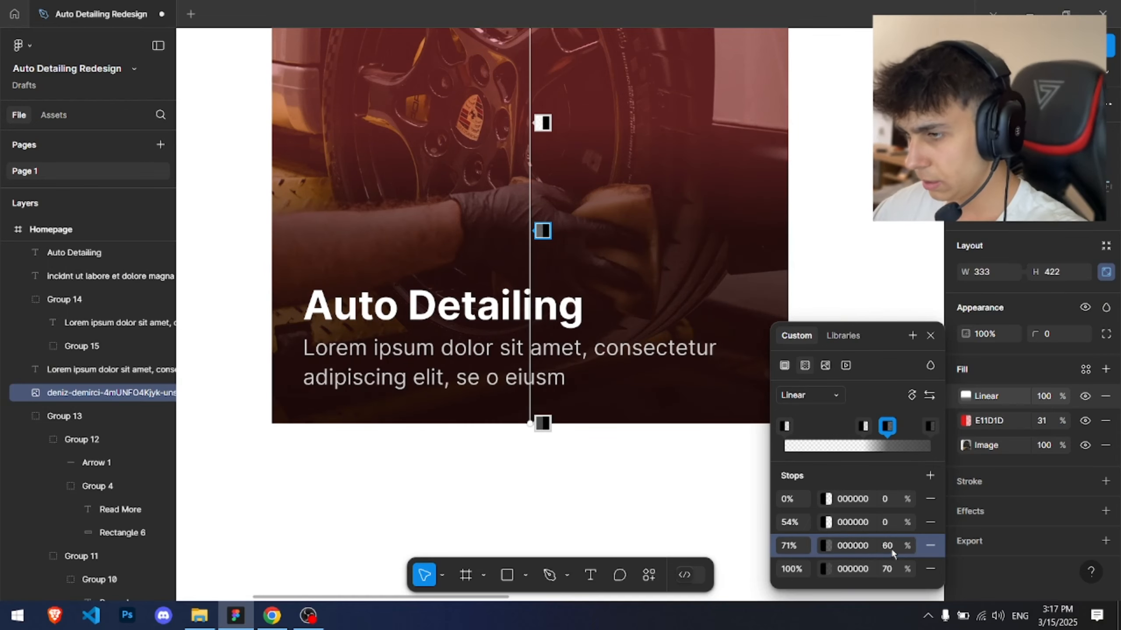
click(890, 571)
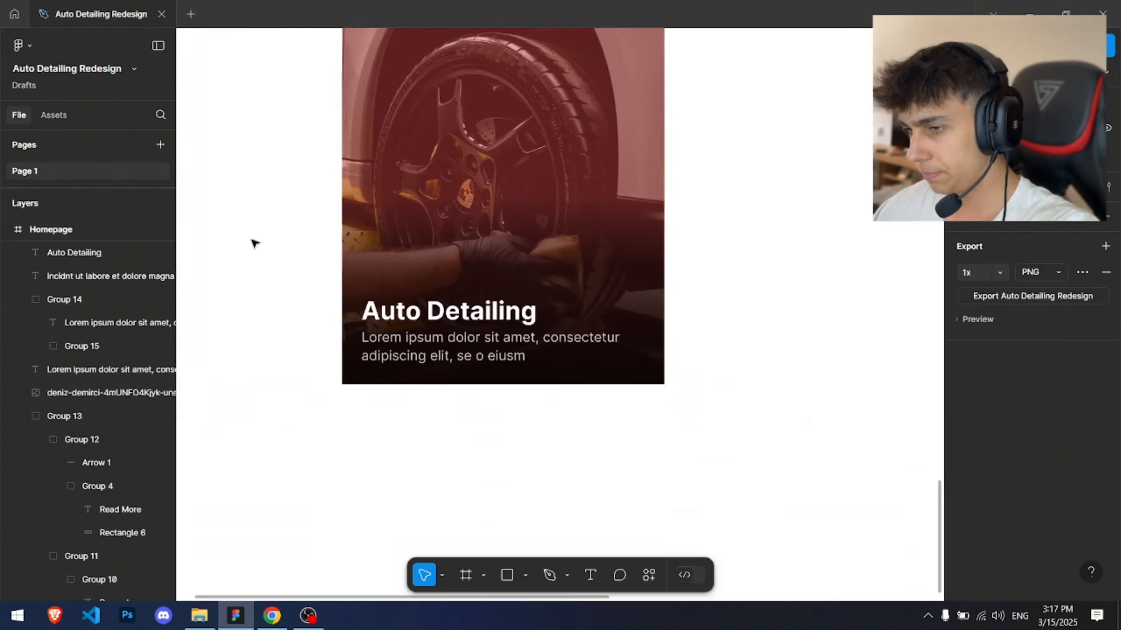
Step: Set the card heading's font size to 22
click(423, 317)
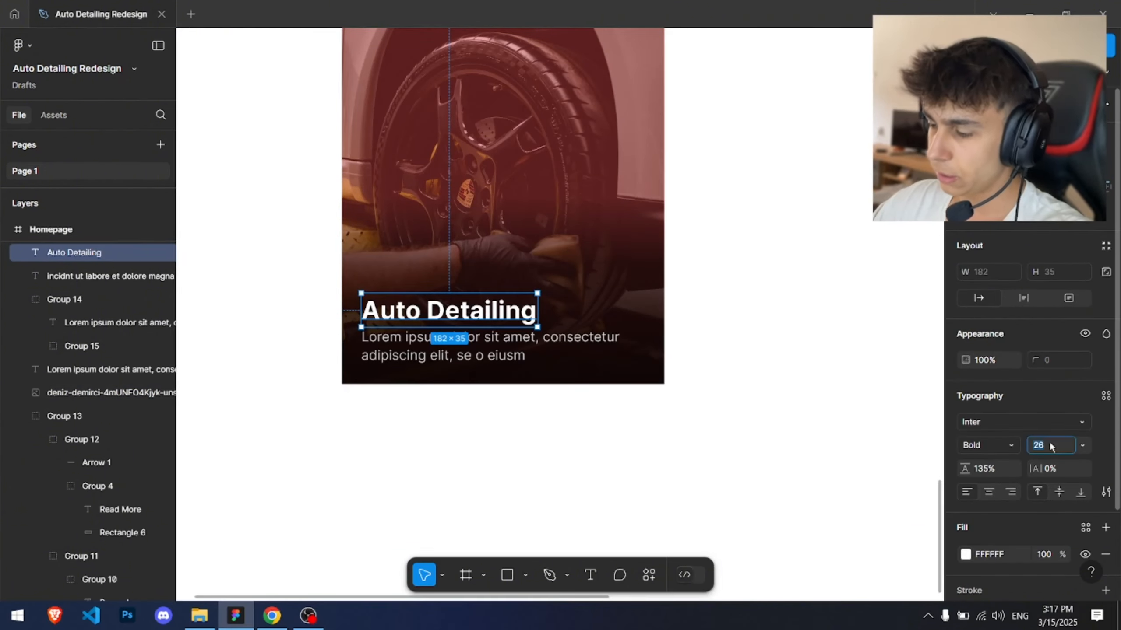
text(22)
key(Return)
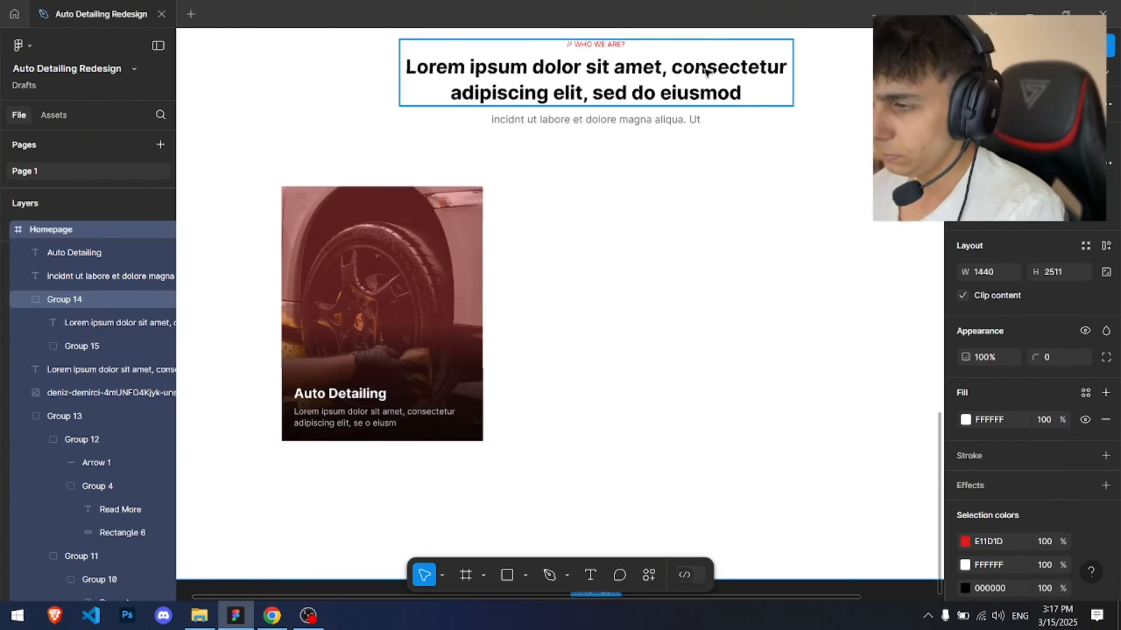
Step: Copy the Read More label and arrow from the About section's button
drag(734, 437, 730, 407)
ctrl+scroll(755, 316, down, 2)
scroll(515, 285, up, 3)
scroll(514, 317, down, 2)
drag(515, 300, 648, 584)
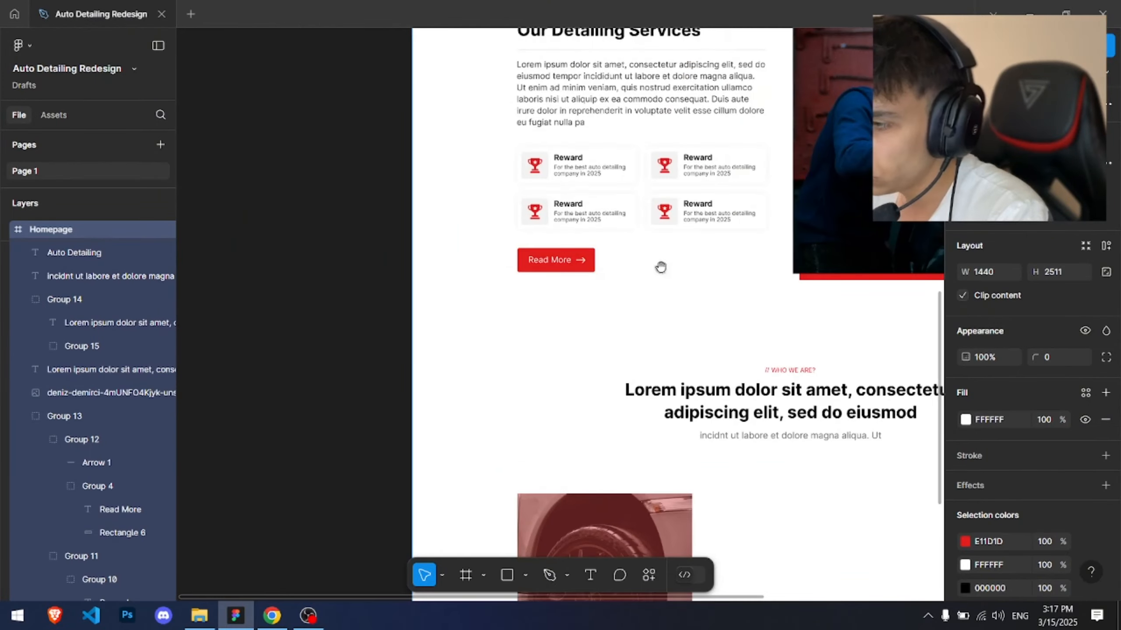
drag(660, 267, 690, 329)
scroll(609, 336, up, 3)
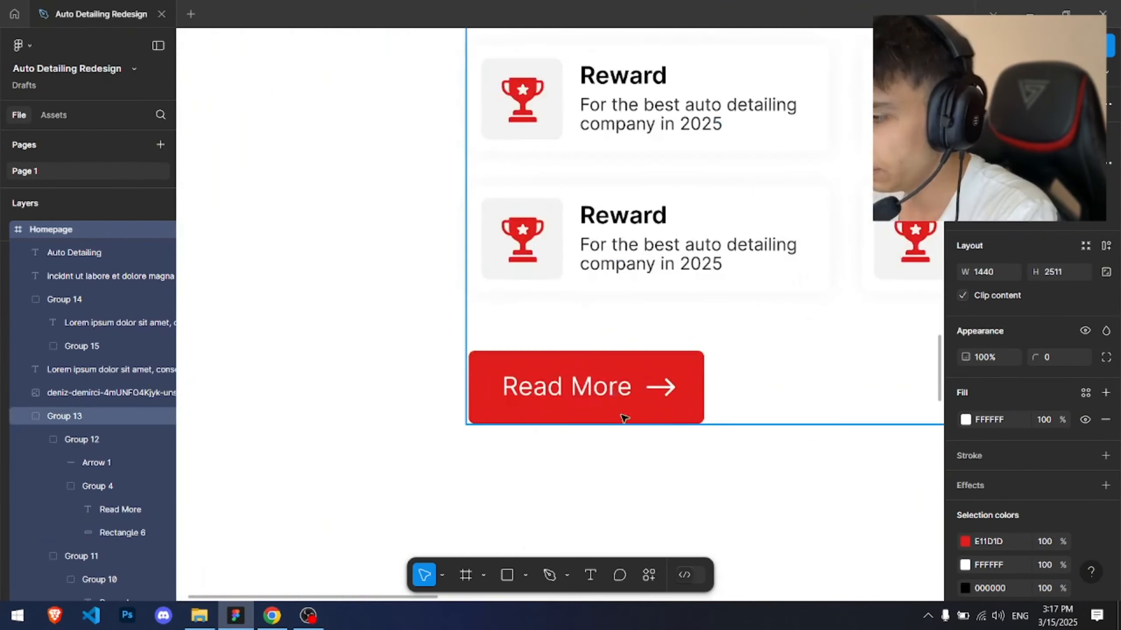
drag(638, 503, 570, 373)
drag(452, 244, 605, 265)
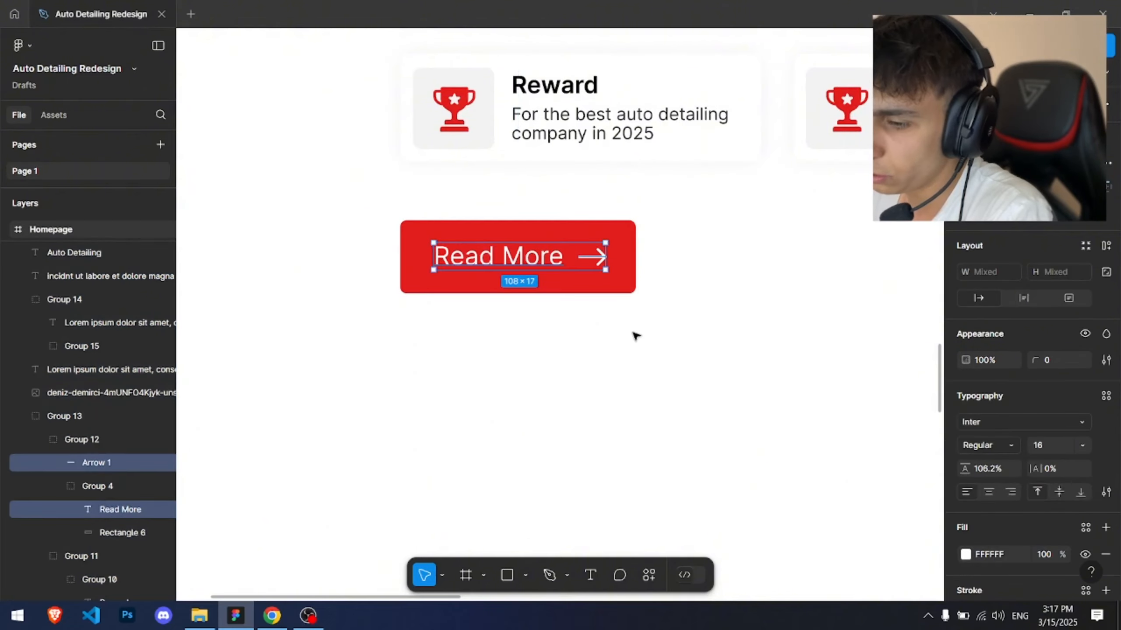
scroll(633, 333, down, 5)
scroll(124, 485, up, 2)
scroll(120, 477, up, 2)
click(92, 515)
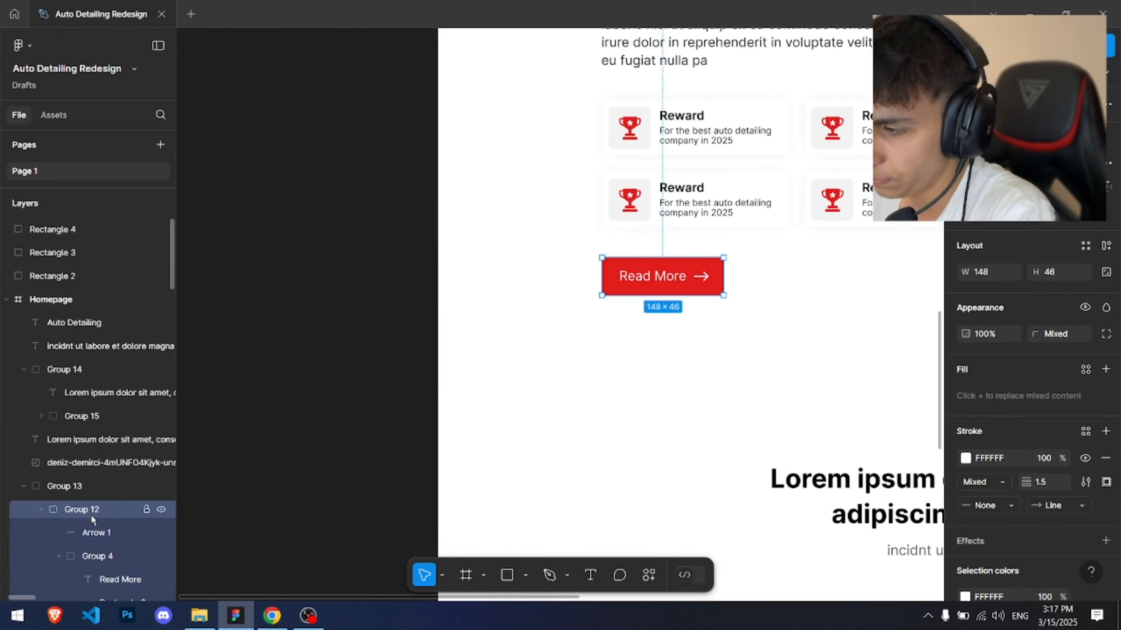
scroll(97, 529, down, 1)
scroll(645, 276, up, 2)
ctrl+click(712, 279)
drag(706, 277, 765, 295)
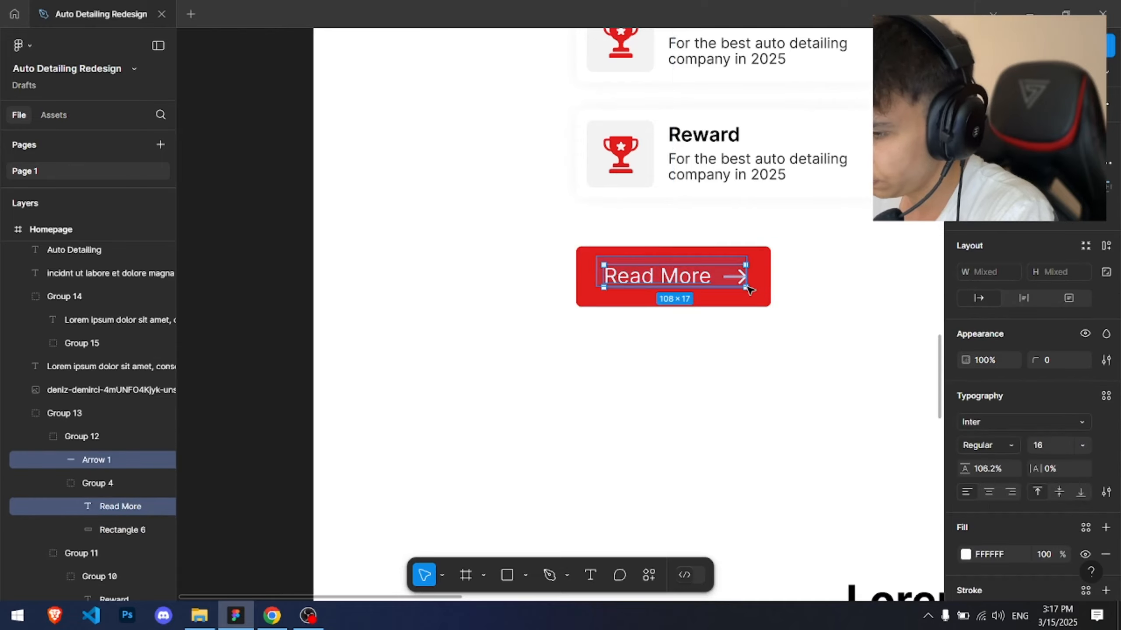
Step: Move the card's heading and paragraph up together on the photo
scroll(746, 304, down, 3)
drag(764, 523, 553, 108)
scroll(522, 325, up, 3)
scroll(482, 266, up, 2)
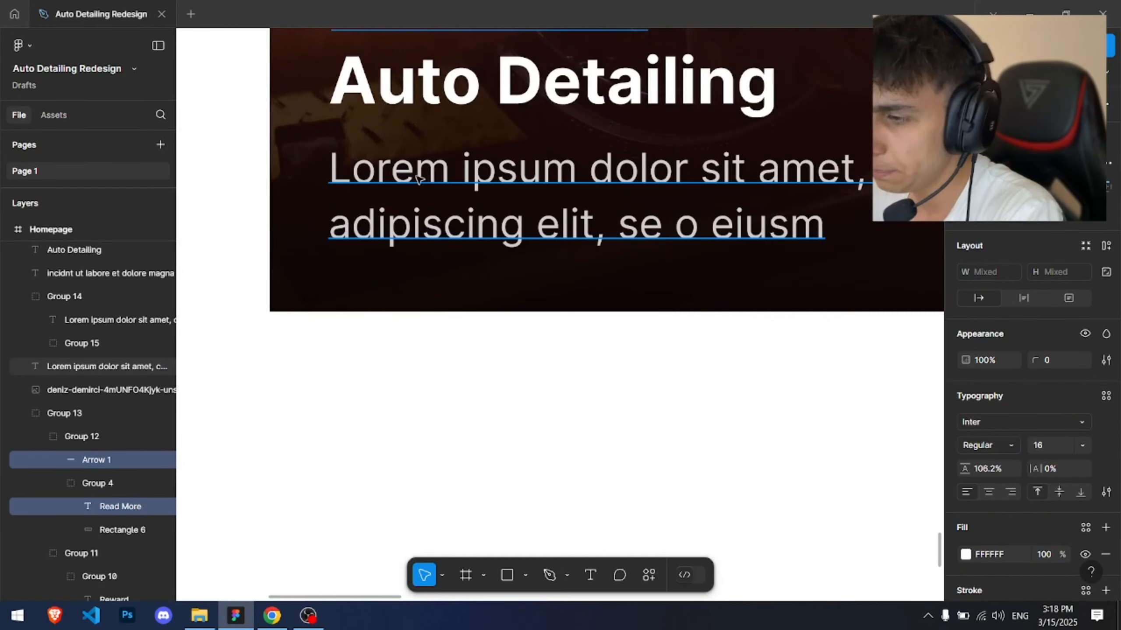
click(417, 176)
shift+click(415, 100)
drag(415, 98, 390, 28)
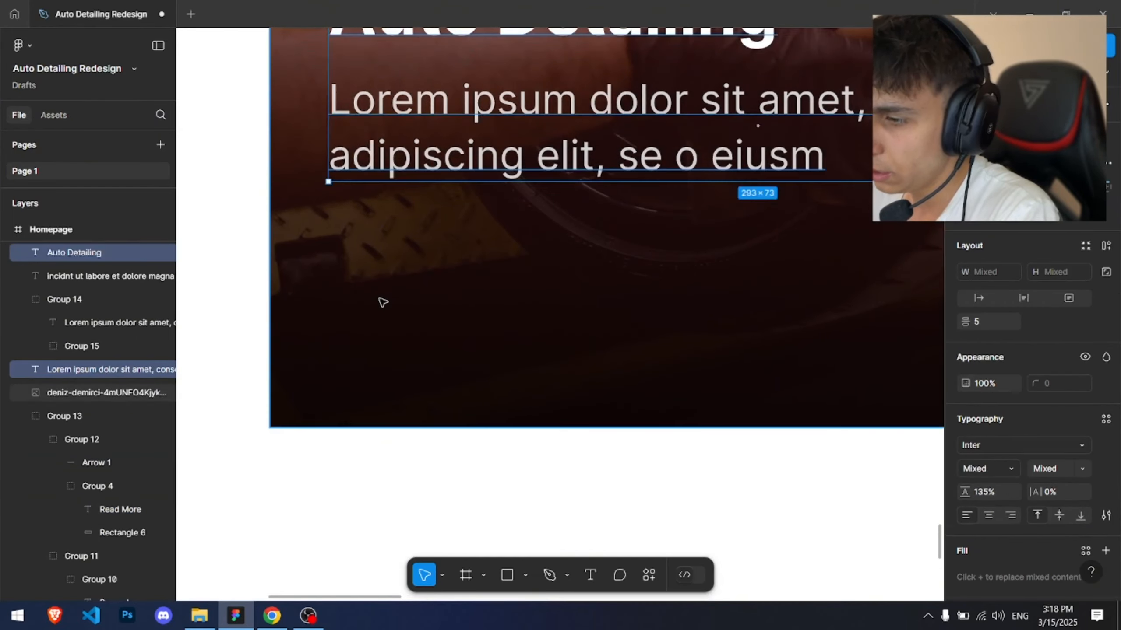
Step: Paste the Read More label and arrow onto the card below the paragraph
click(380, 303)
key(ctrl+v)
drag(463, 315, 390, 249)
scroll(390, 249, down, 3)
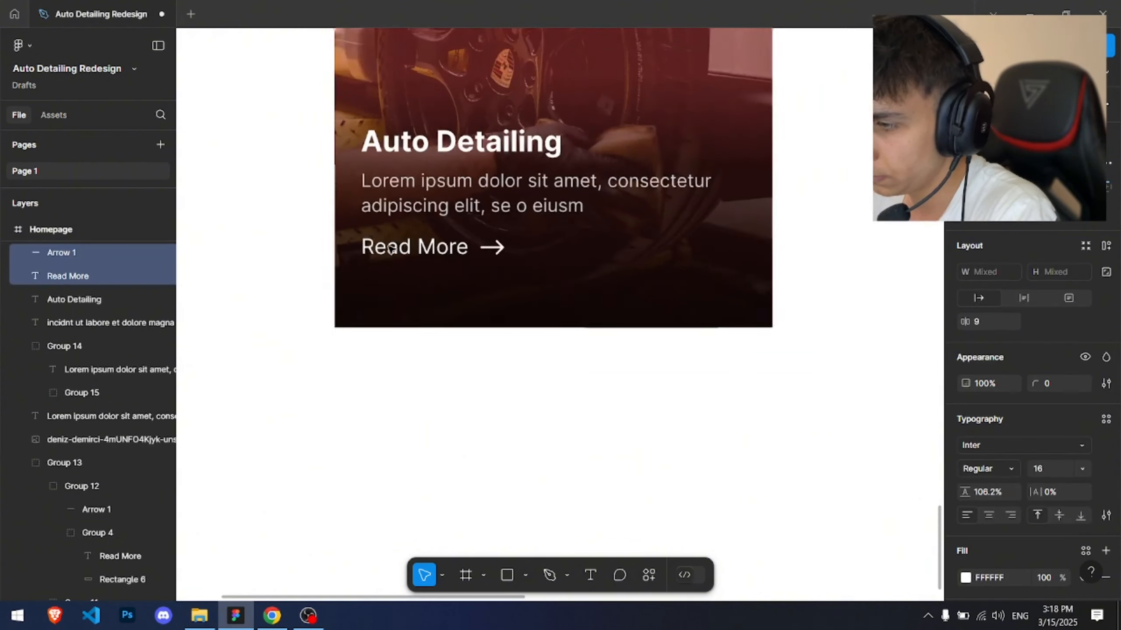
Step: Change the pasted label's text to Learn More
click(408, 246)
double_click(409, 248)
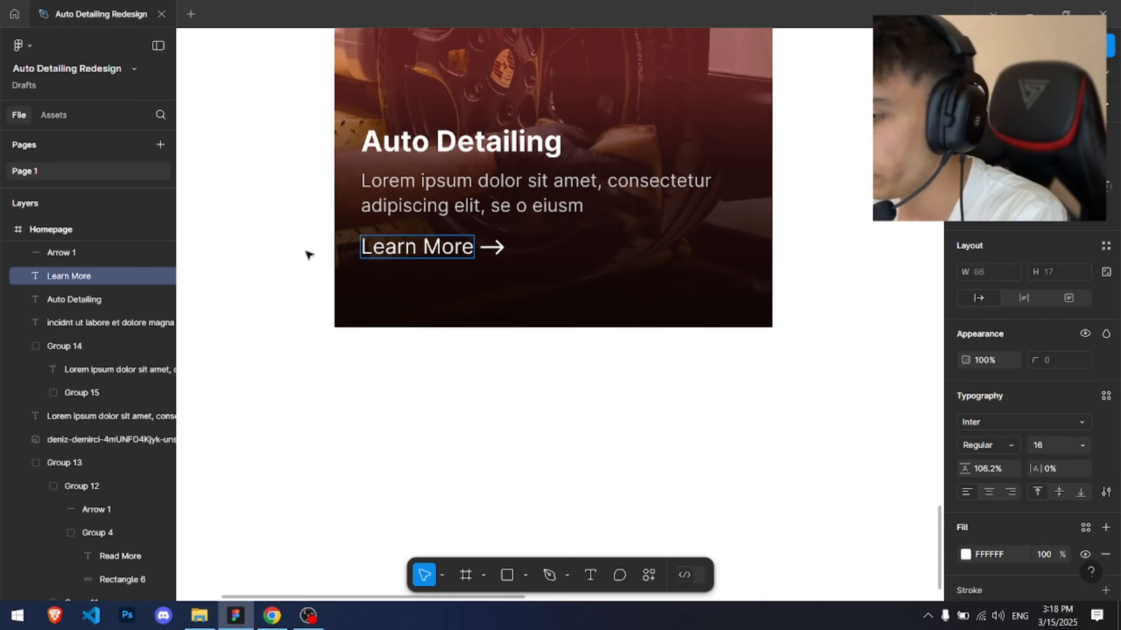
key(Escape)
Step: Nudge the card's paragraph up 3 pixels
scroll(478, 216, up, 2)
click(513, 274)
click(514, 265)
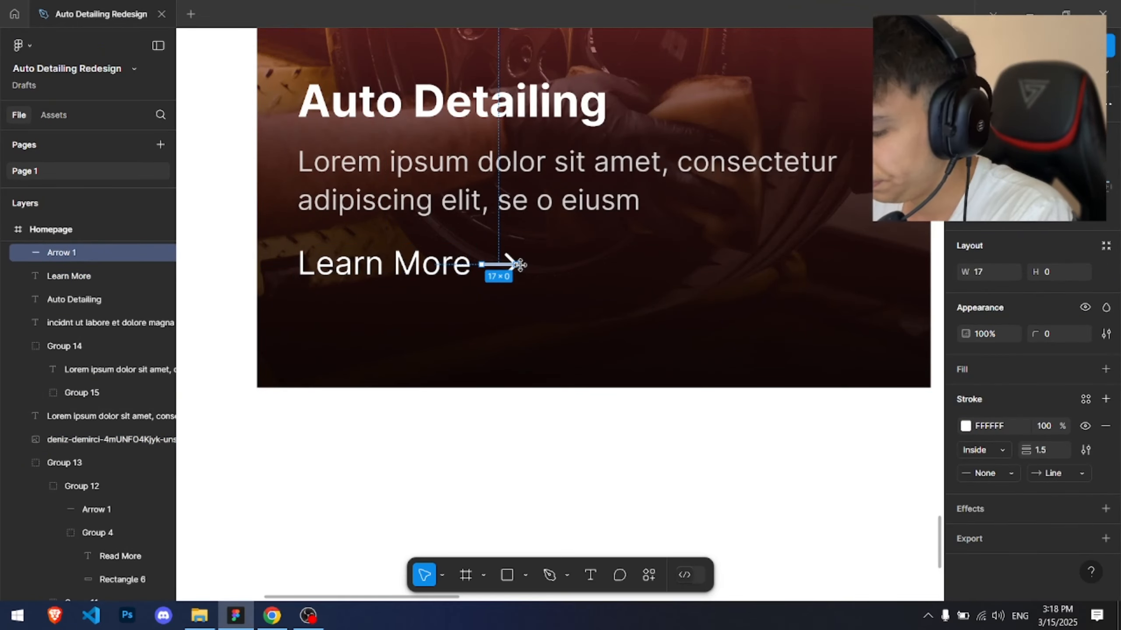
click(423, 174)
key(Up)
key(Up)
key(Up)
key(Up)
key(Up)
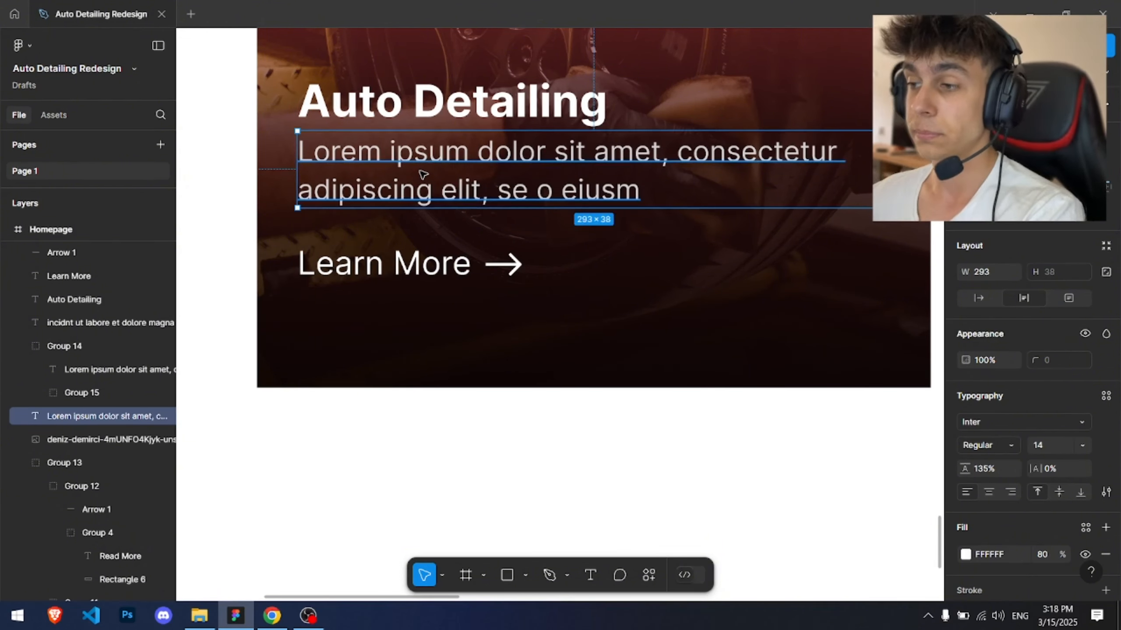
Step: Move the heading, paragraph, Learn More label and arrow lower on the photo together
click(538, 241)
drag(305, 241, 551, 283)
drag(464, 269, 456, 252)
drag(270, 69, 731, 274)
drag(517, 157, 512, 242)
click(410, 199)
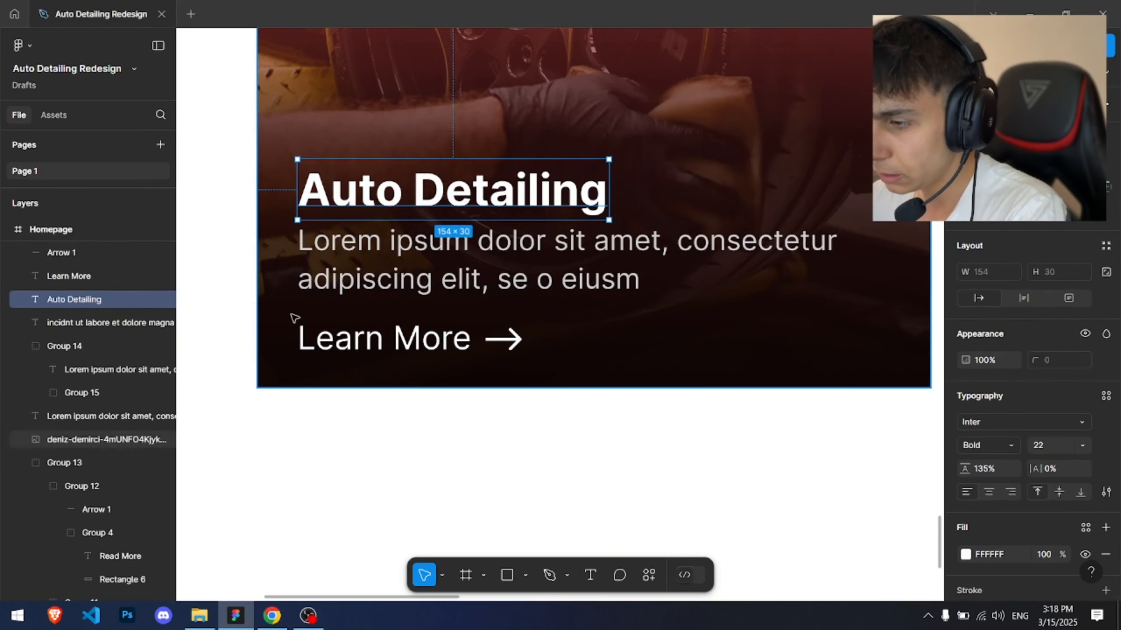
Step: Color the Learn More label and arrow fill red E11D1D
drag(267, 309, 527, 359)
click(965, 577)
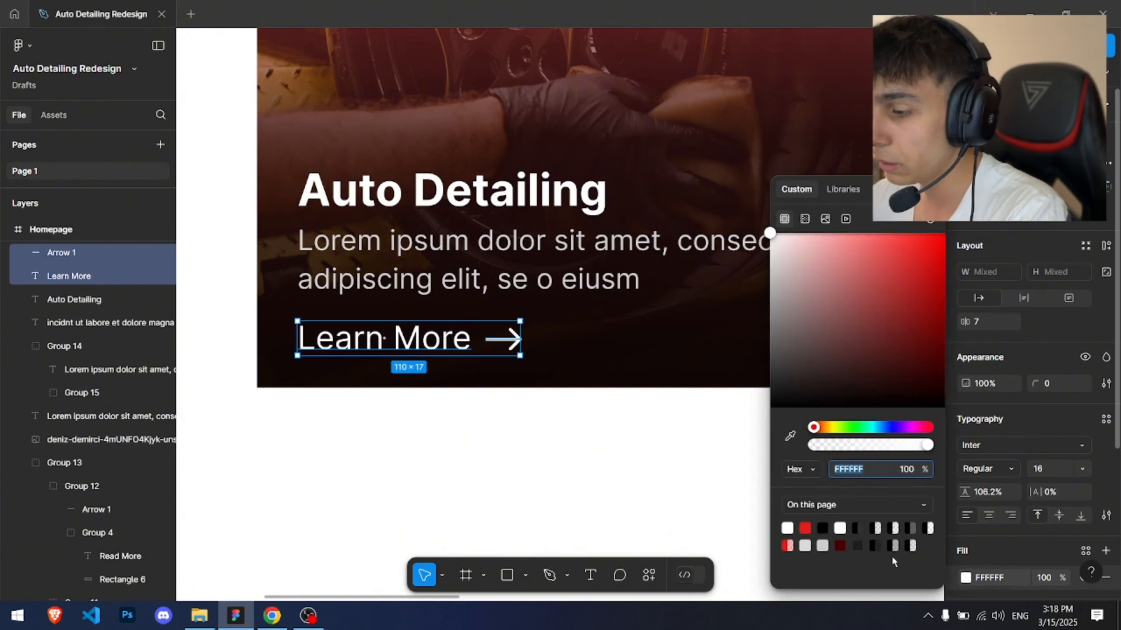
click(813, 524)
click(625, 380)
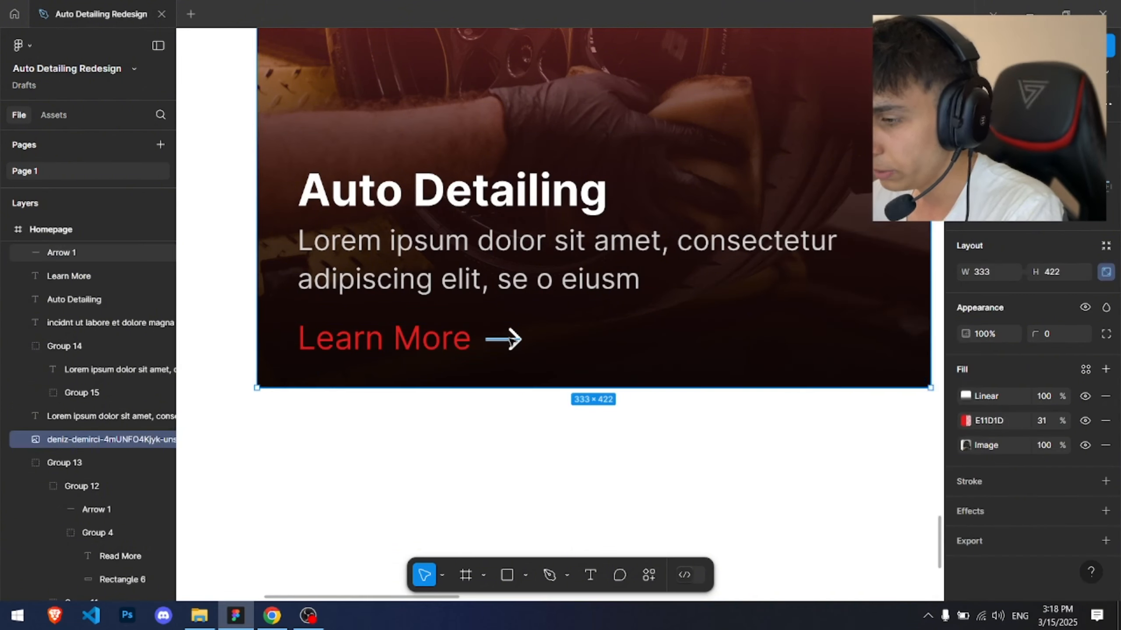
Step: Set the arrow's stroke color to red E11D1D
click(62, 252)
click(965, 460)
click(814, 525)
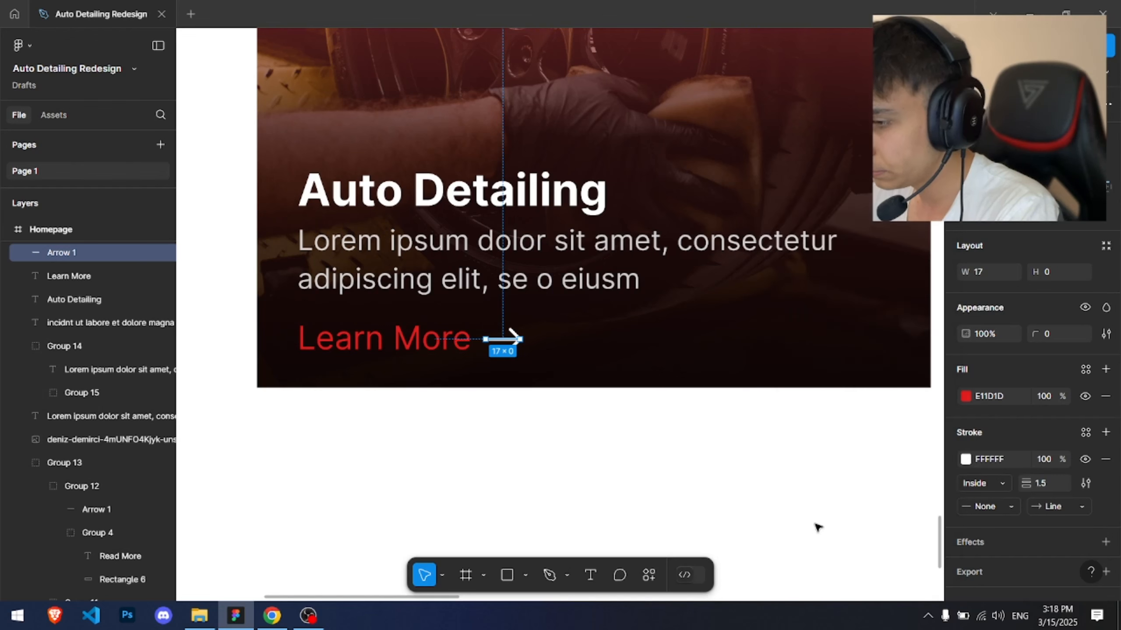
click(965, 460)
click(810, 526)
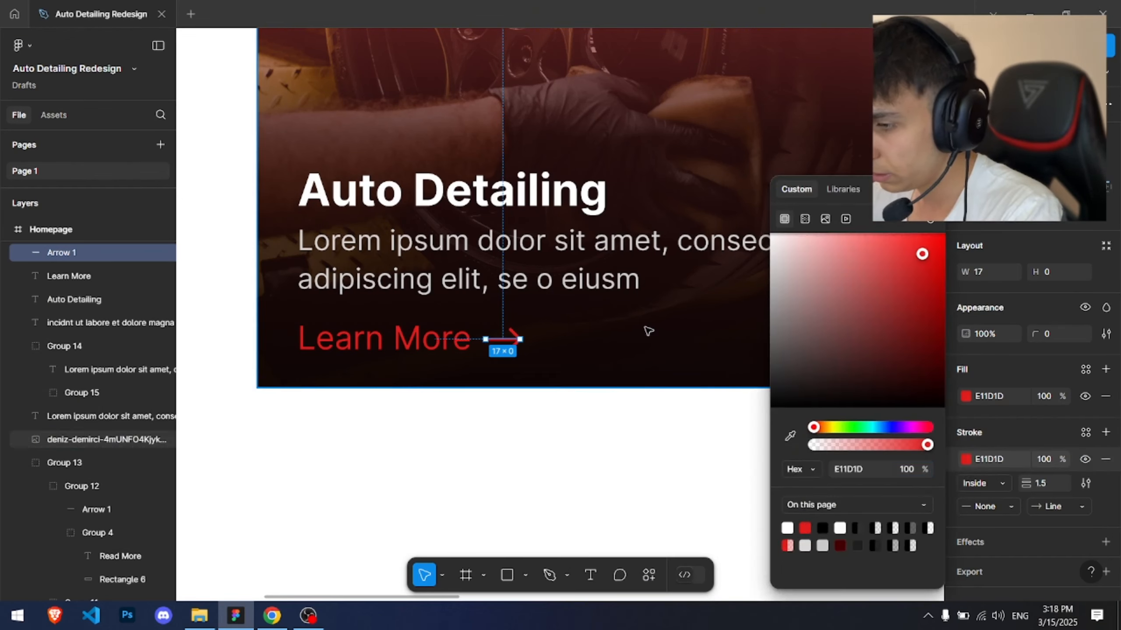
click(646, 328)
Step: Try setting the Learn More label's font size to 14, then undo it
scroll(646, 328, down, 5)
scroll(353, 269, up, 3)
click(291, 265)
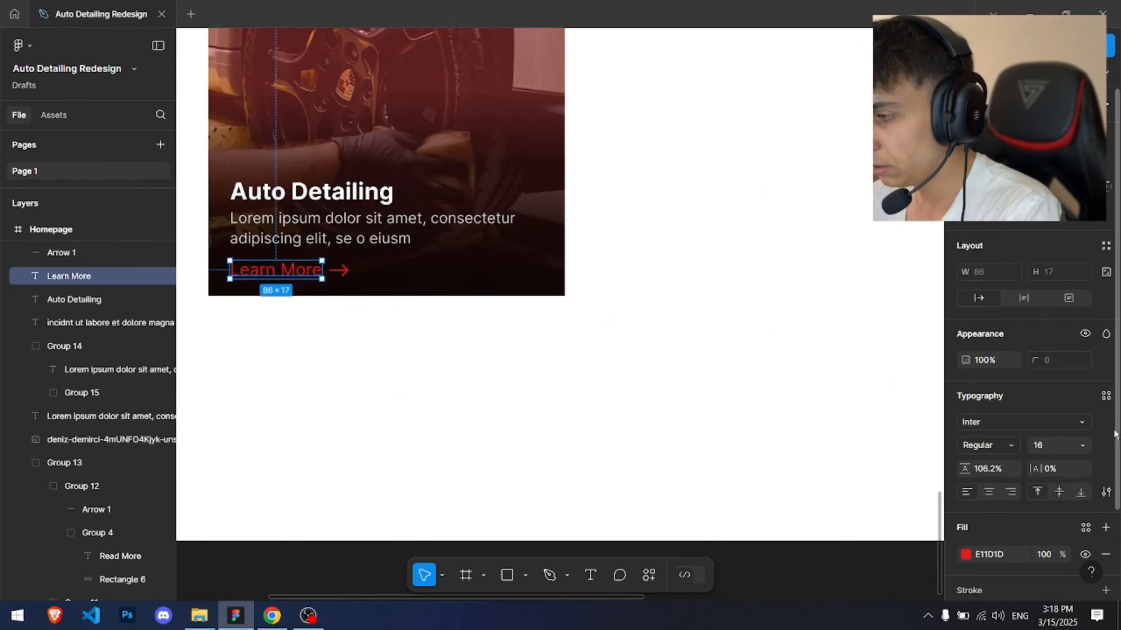
click(1058, 446)
text(14)
key(Return)
scroll(60, 344, up, 2)
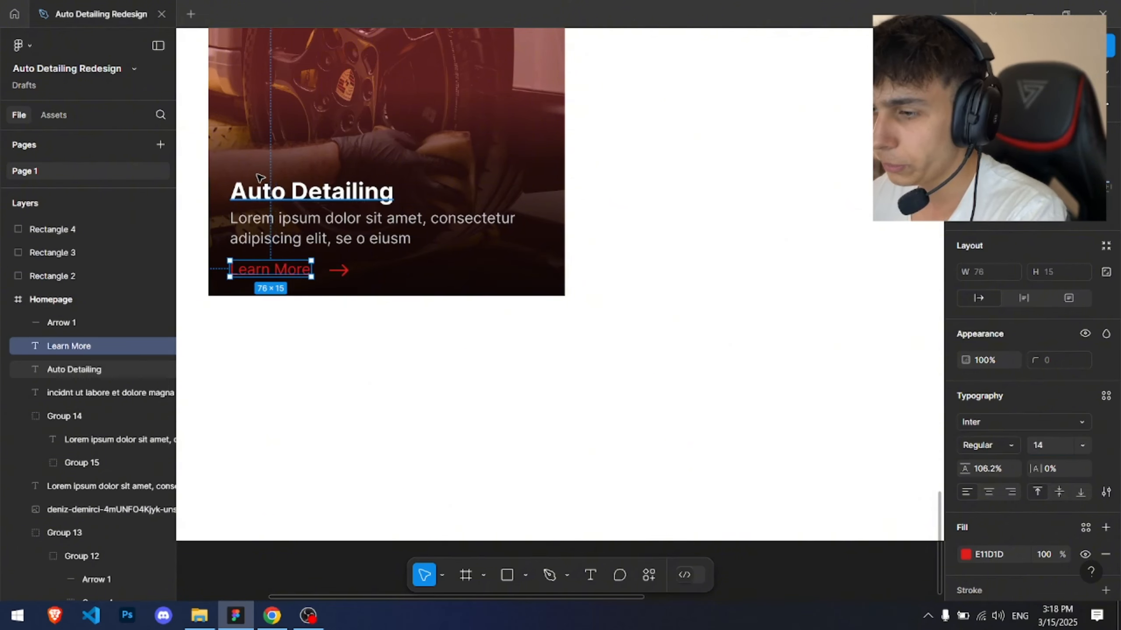
scroll(257, 176, up, 3)
key(ctrl+z)
Step: Set the card heading's font size to 25
click(419, 252)
click(397, 208)
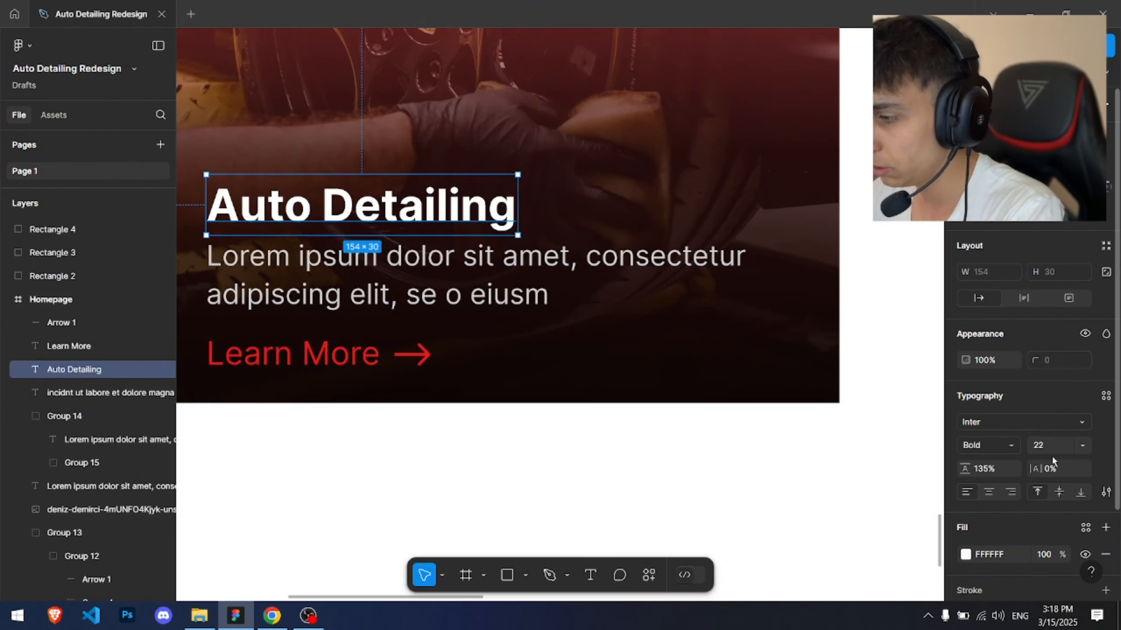
click(1047, 448)
text(25)
key(Return)
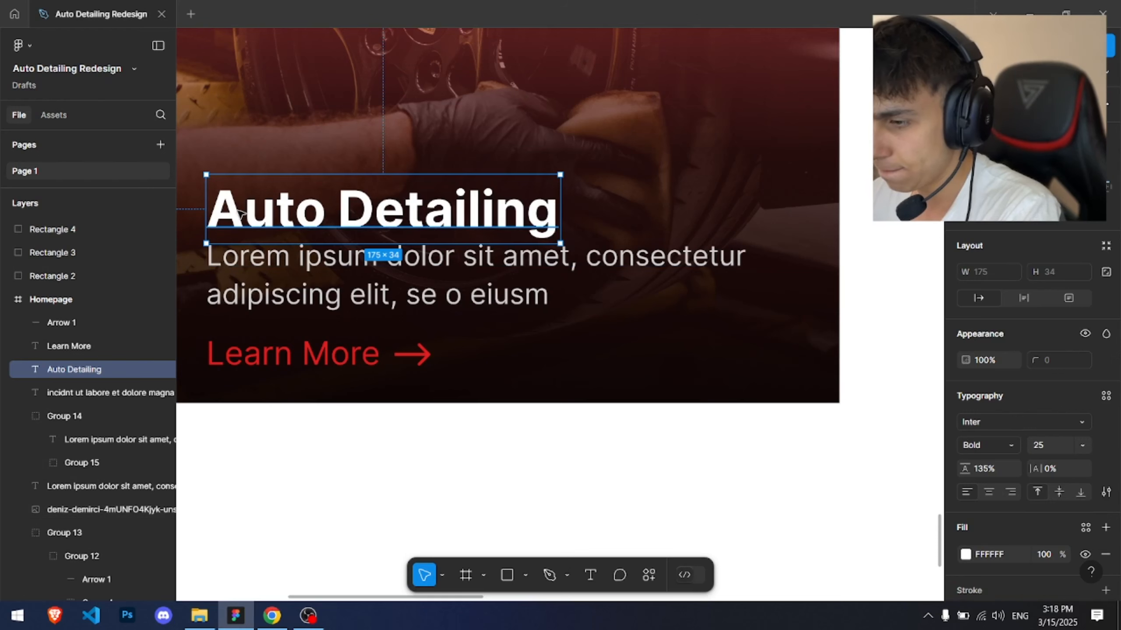
Step: Nudge the card's text block down slightly
drag(230, 151, 383, 287)
key(Down)
key(Down)
key(Down)
key(Down)
key(Down)
key(Down)
drag(332, 238, 327, 229)
click(551, 351)
Step: Reposition the card within the services section below the section heading
ctrl+scroll(563, 351, down, 8)
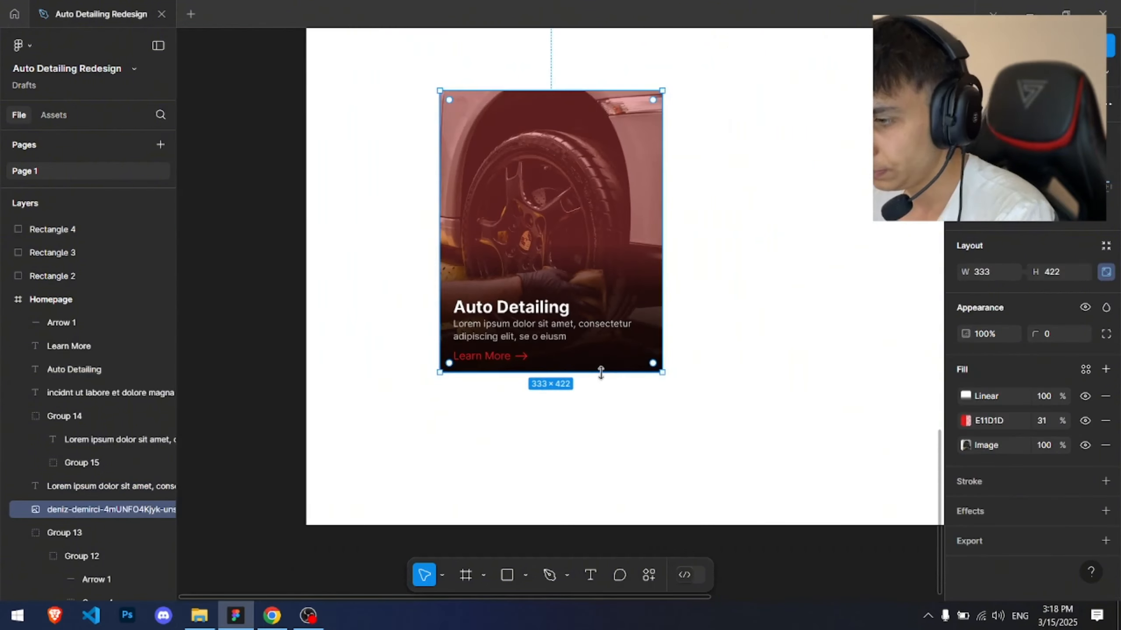
ctrl+scroll(478, 373, up, 6)
click(479, 383)
click(458, 172)
ctrl+scroll(458, 169, down, 6)
drag(523, 151, 335, 262)
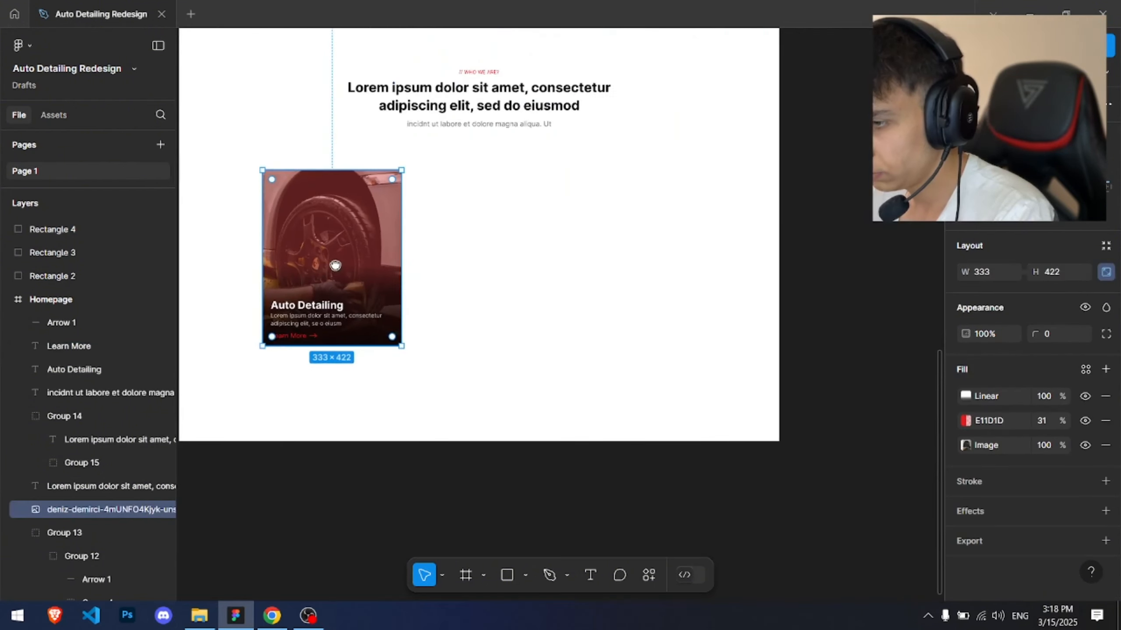
Step: Change the Learn More label's text color to white, keeping the arrow red
ctrl+scroll(264, 315, up, 5)
ctrl+scroll(262, 316, up, 4)
drag(361, 368, 345, 240)
ctrl+drag(578, 348, 342, 321)
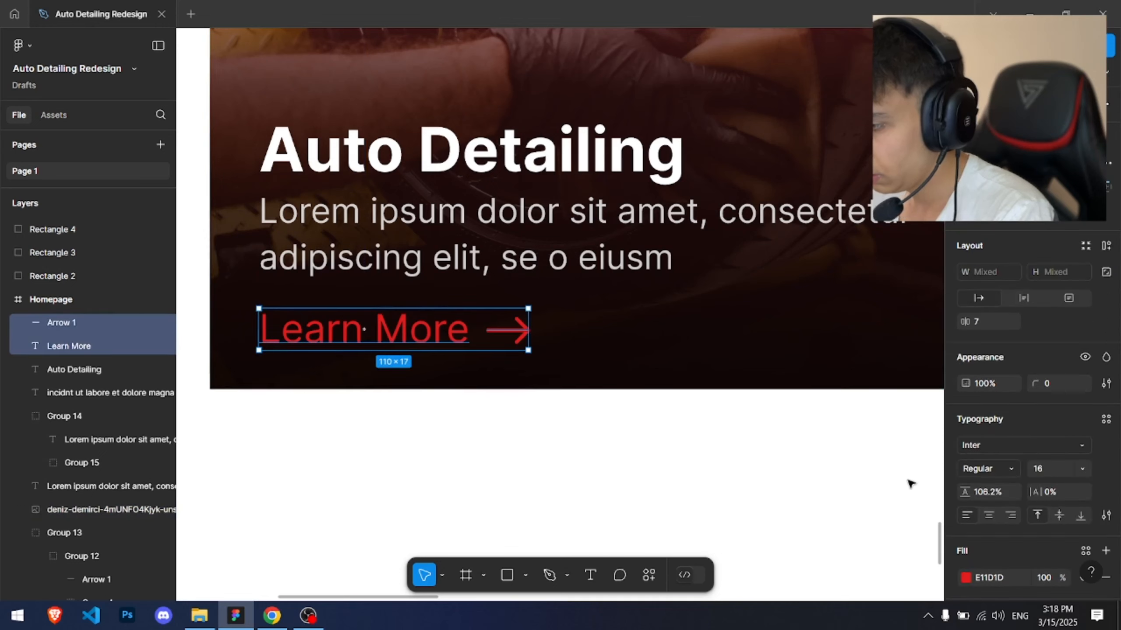
click(966, 581)
drag(813, 318, 680, 182)
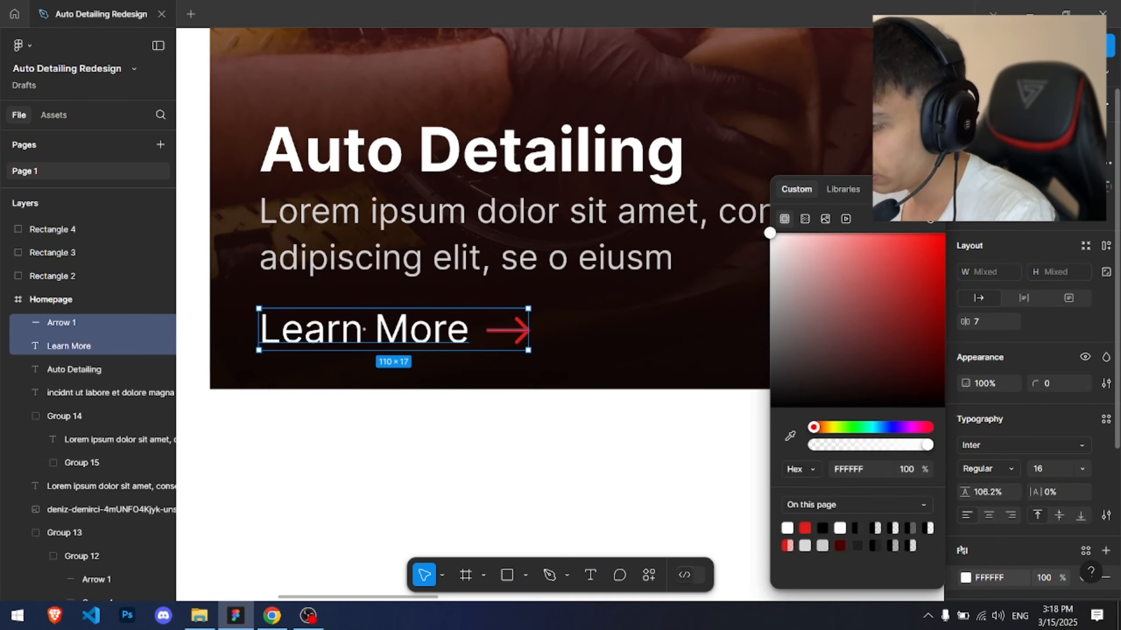
scroll(991, 508, down, 5)
key(ctrl+z)
key(ctrl+shift+z)
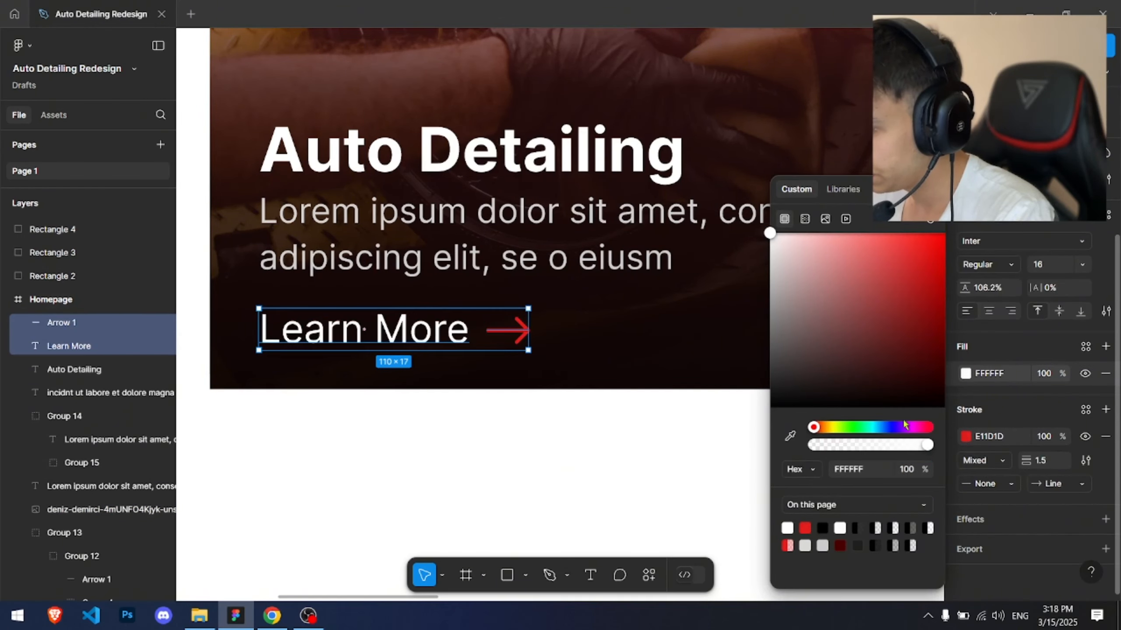
Step: Lower the Learn More label's fill opacity to 84%
drag(927, 444, 910, 445)
click(966, 436)
drag(821, 322, 698, 175)
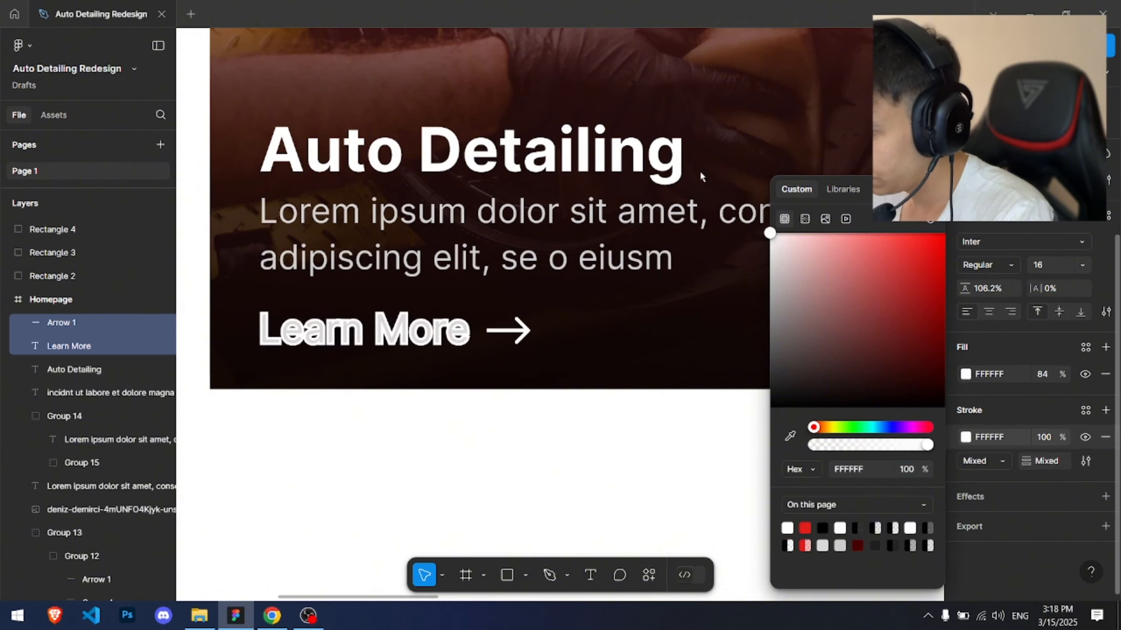
click(1045, 437)
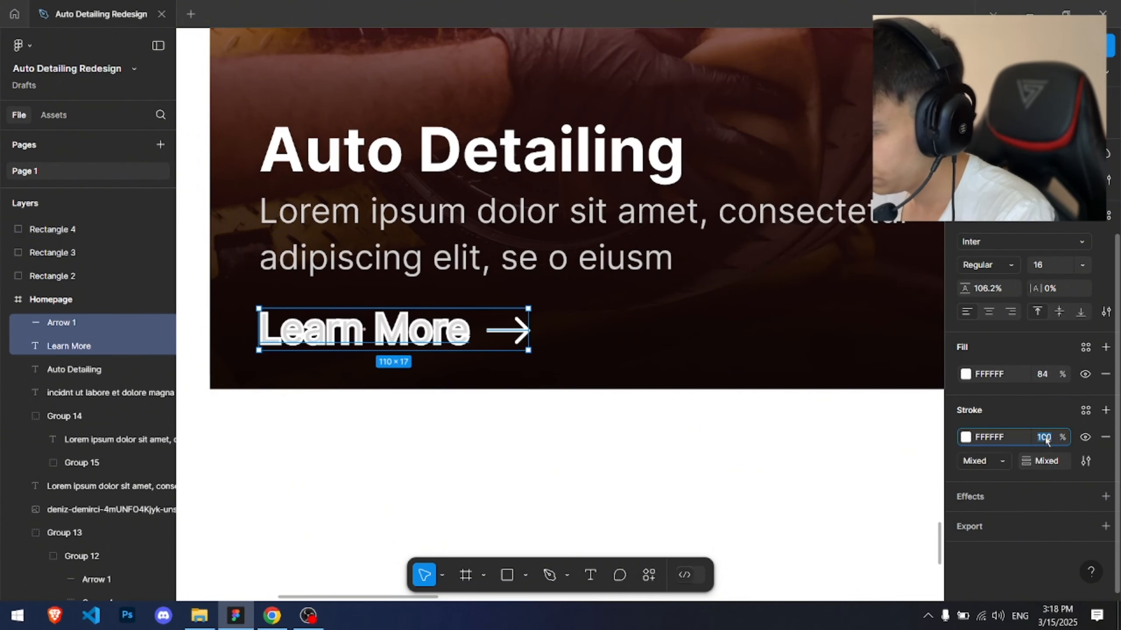
click(1091, 438)
key(ctrl+z)
key(ctrl+z)
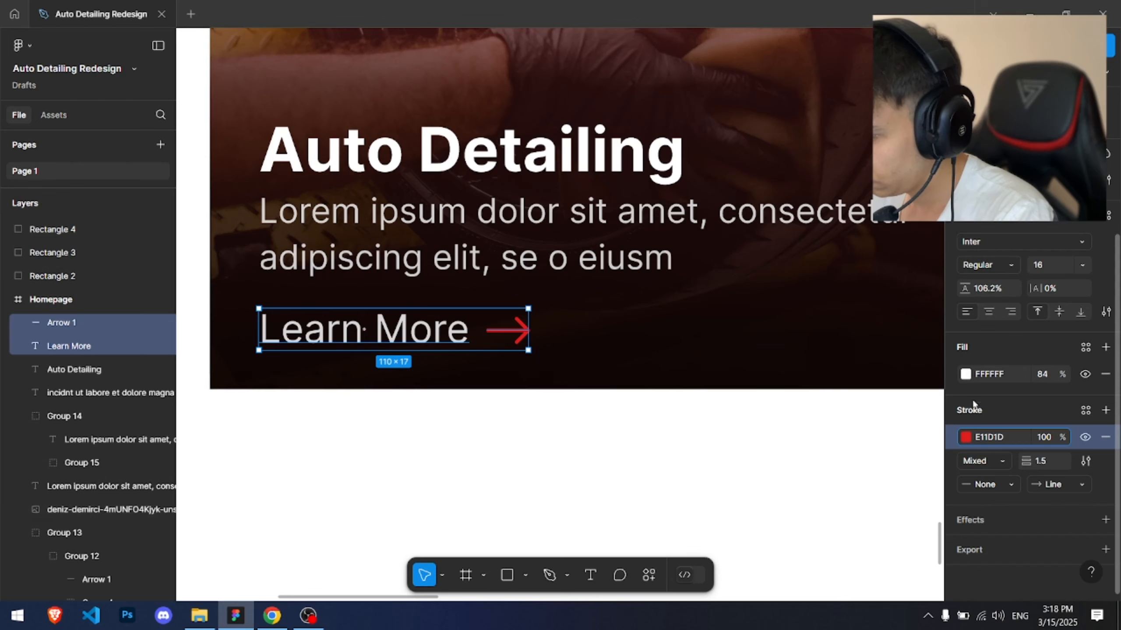
Step: Change the arrow's stroke color to white at 84% opacity
click(507, 330)
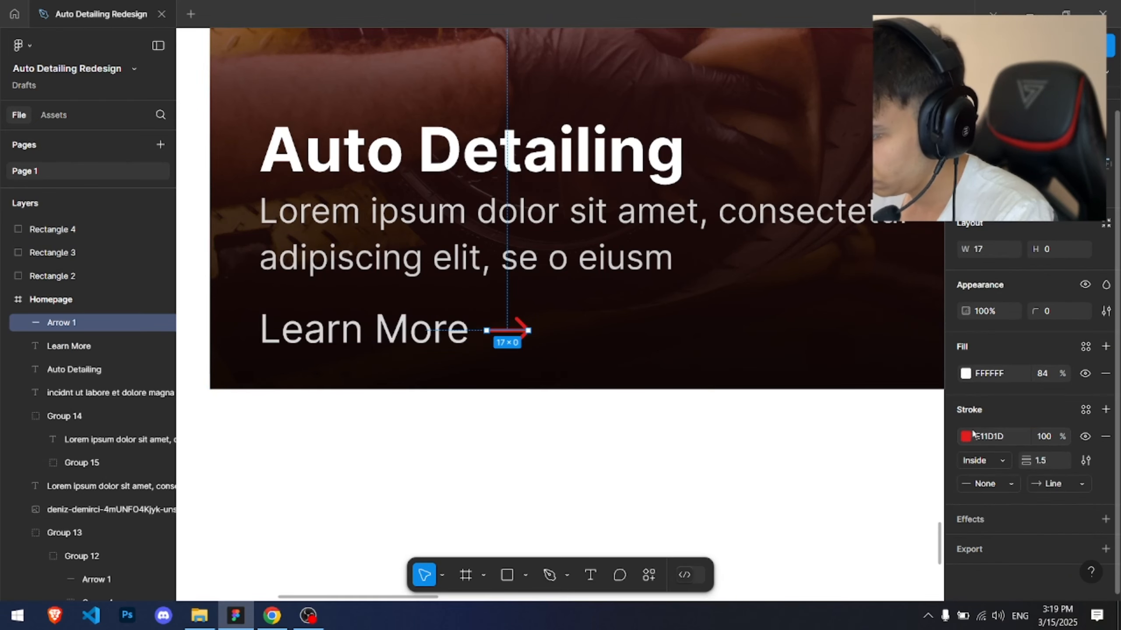
click(989, 436)
click(966, 438)
drag(867, 345, 750, 218)
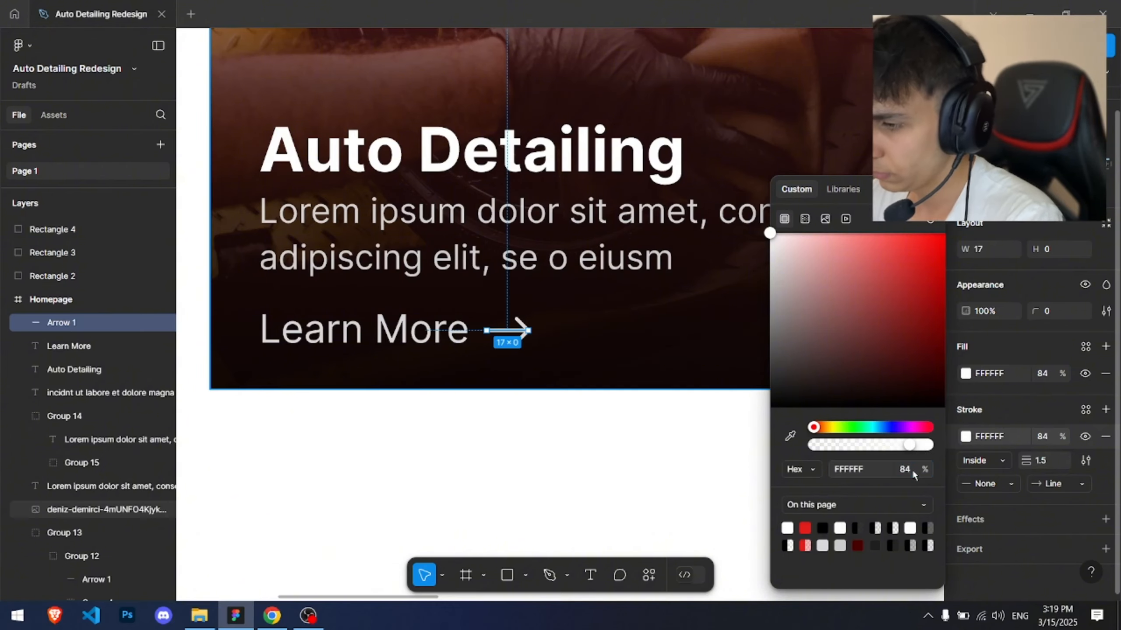
key(Escape)
key(Escape)
scroll(561, 230, down, 5)
scroll(561, 231, down, 1)
drag(531, 210, 436, 185)
scroll(434, 225, up, 5)
click(493, 227)
shift+click(552, 228)
scroll(594, 241, down, 1)
scroll(594, 241, down, 3)
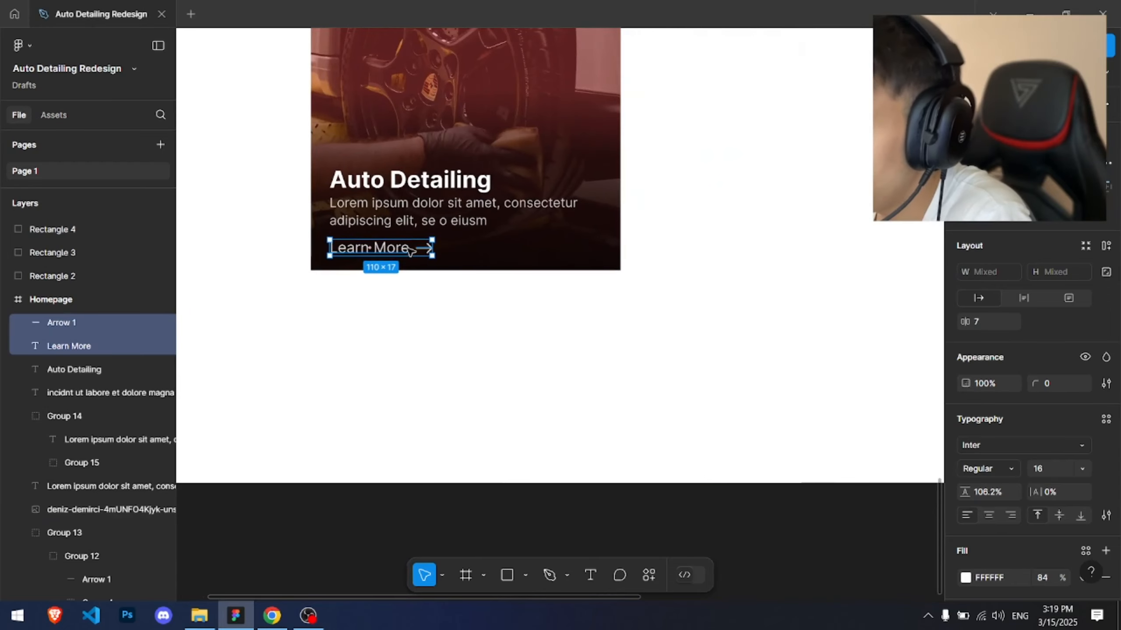
drag(397, 258, 573, 259)
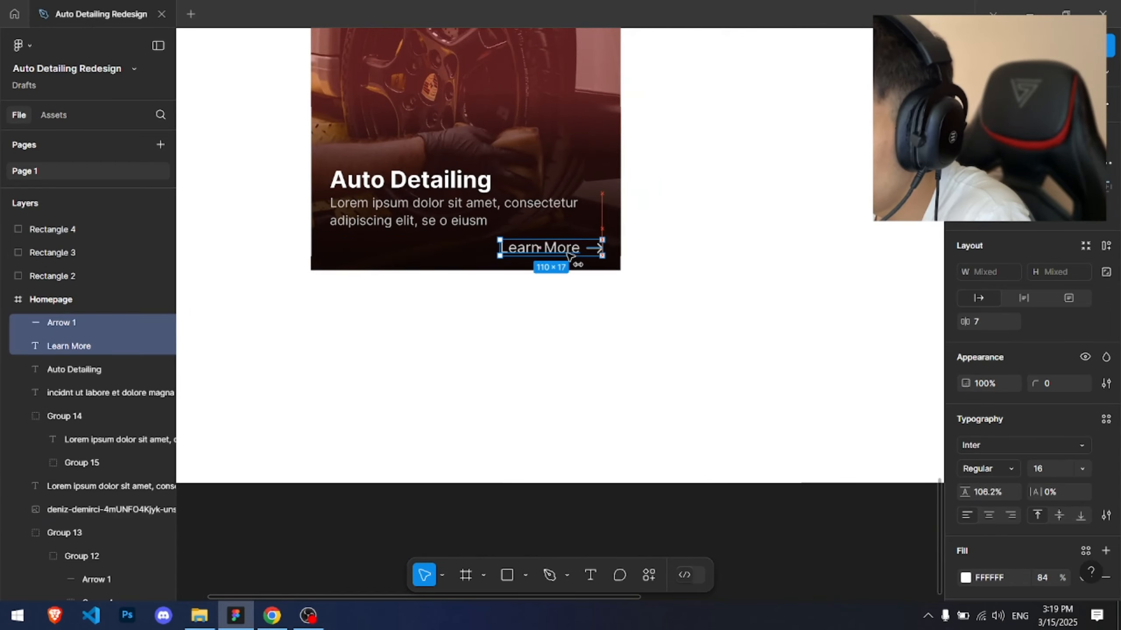
click(554, 132)
scroll(555, 124, down, 5)
drag(590, 160, 513, 271)
scroll(400, 292, up, 7)
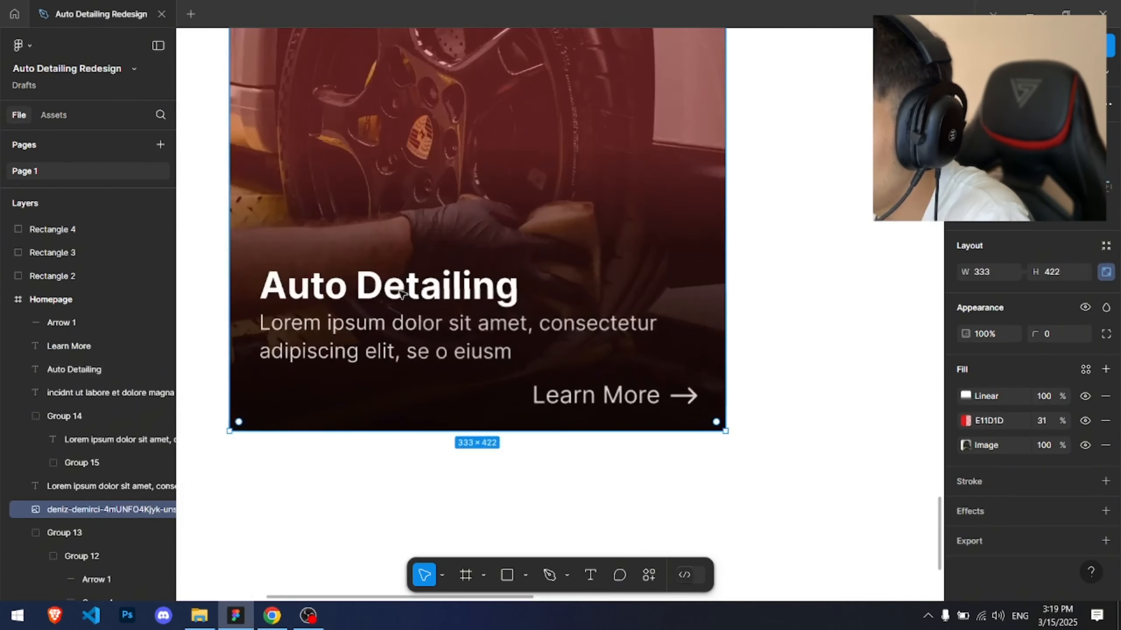
key(ctrl+z)
key(ctrl+z)
Step: Select all of the card's image and text layers and group them together
click(391, 227)
scroll(397, 212, down, 5)
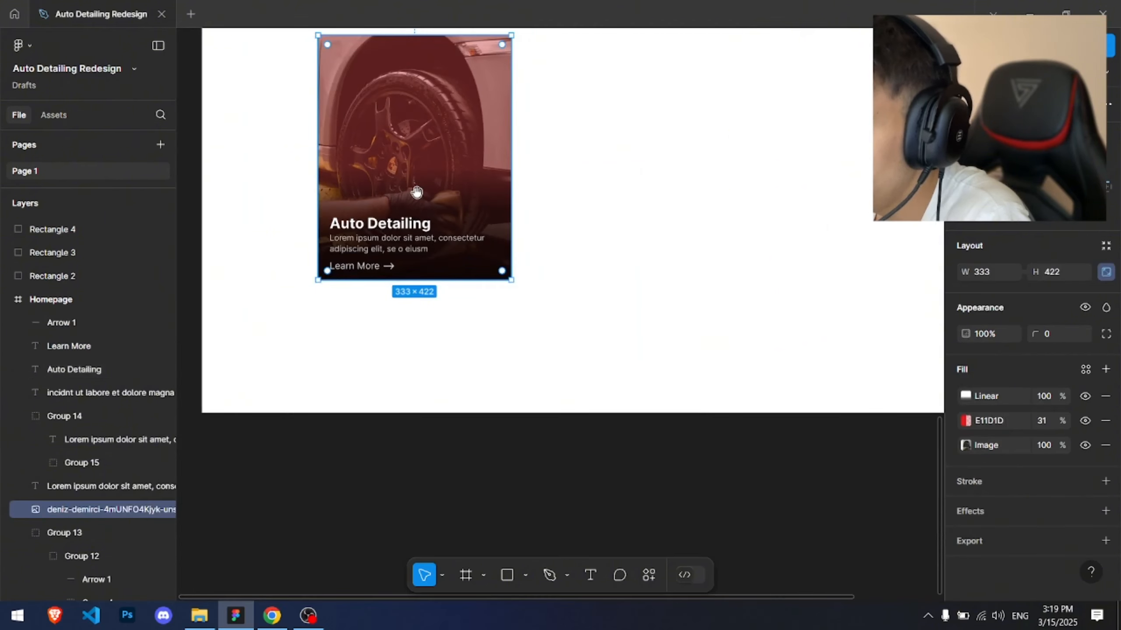
scroll(443, 286, down, 3)
drag(417, 192, 382, 259)
drag(244, 88, 481, 342)
drag(283, 130, 443, 333)
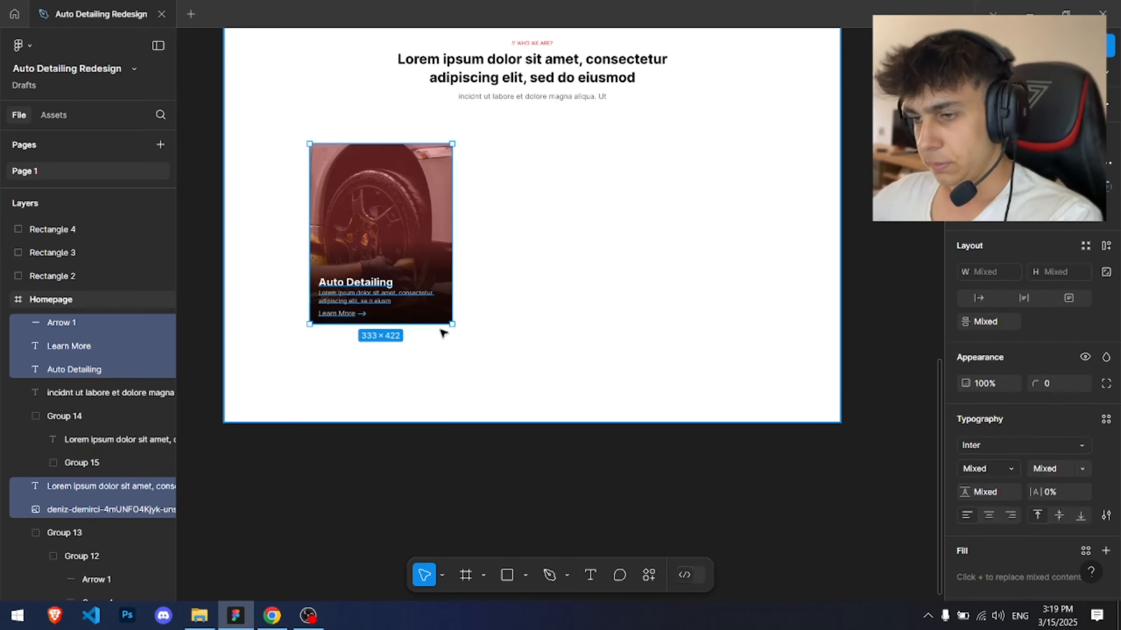
key(ctrl+g)
scroll(344, 102, up, 4)
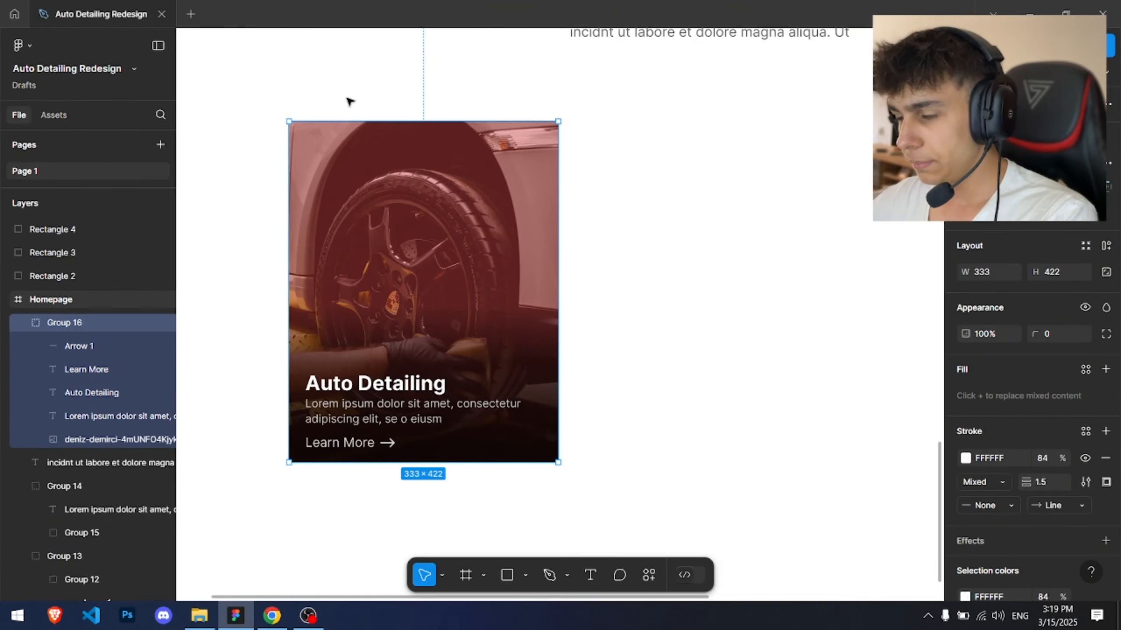
Step: Add a black 5 px outside stroke at 10% opacity to the card image
click(349, 102)
scroll(349, 101, down, 1)
ctrl+click(433, 221)
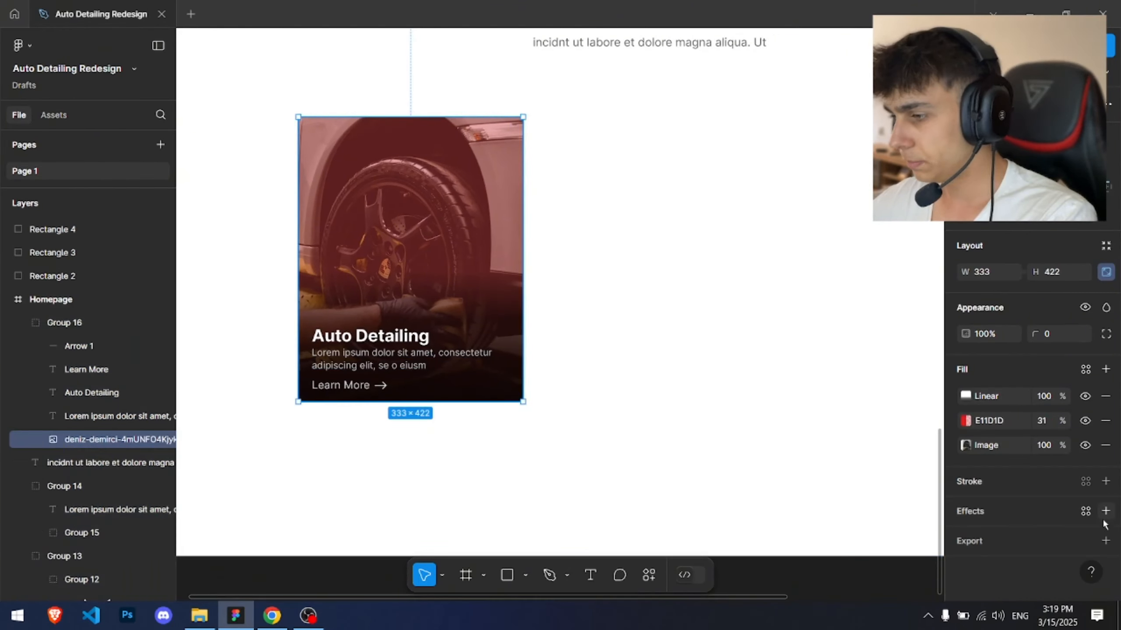
click(1105, 481)
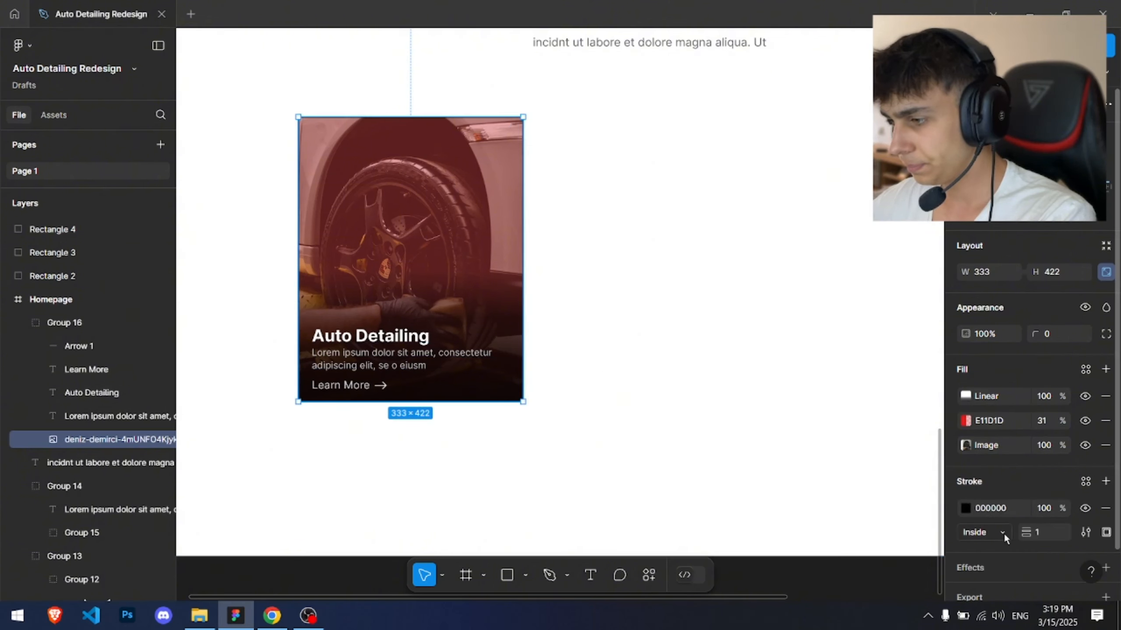
click(992, 552)
drag(1024, 532, 1032, 533)
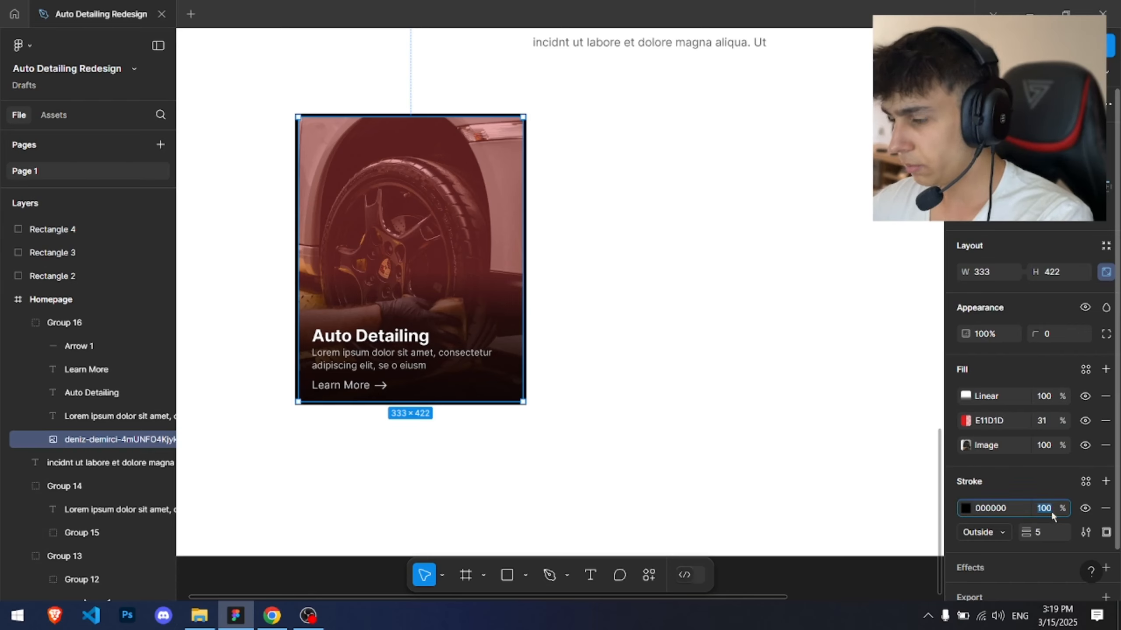
text(10)
key(Return)
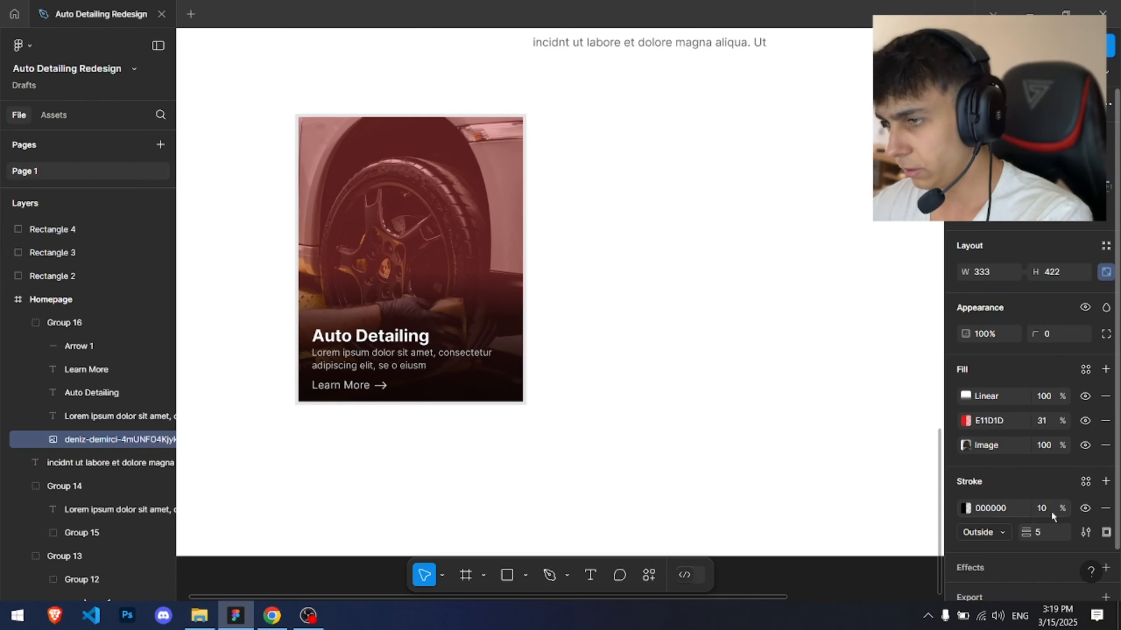
Step: Switch the card image's stroke to inside and set its opacity to 25%
click(269, 94)
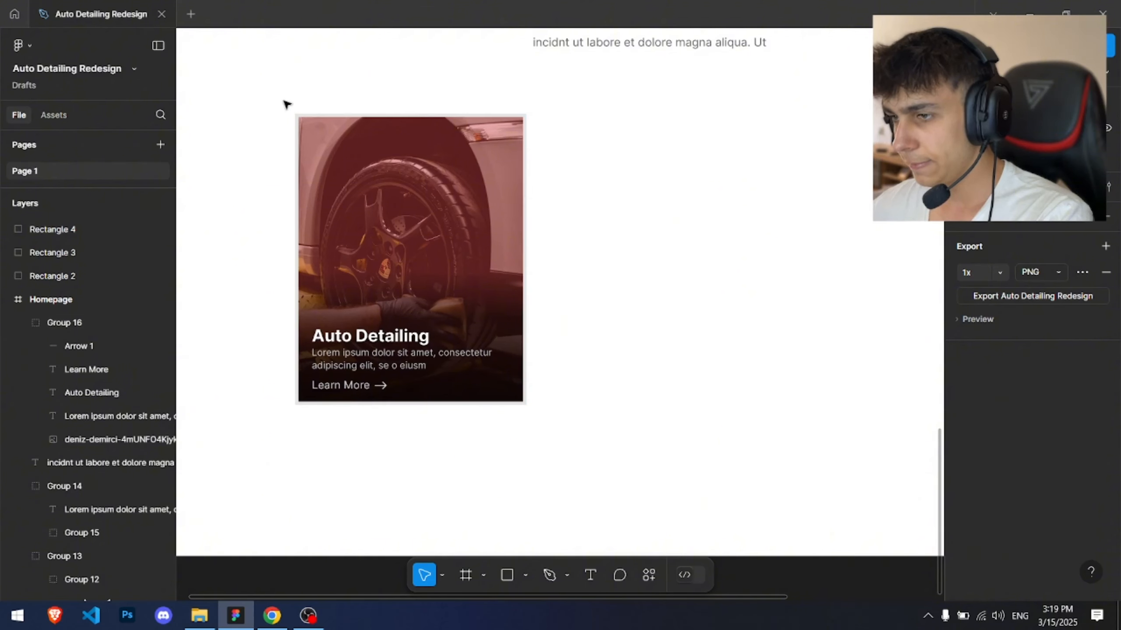
click(318, 125)
click(983, 532)
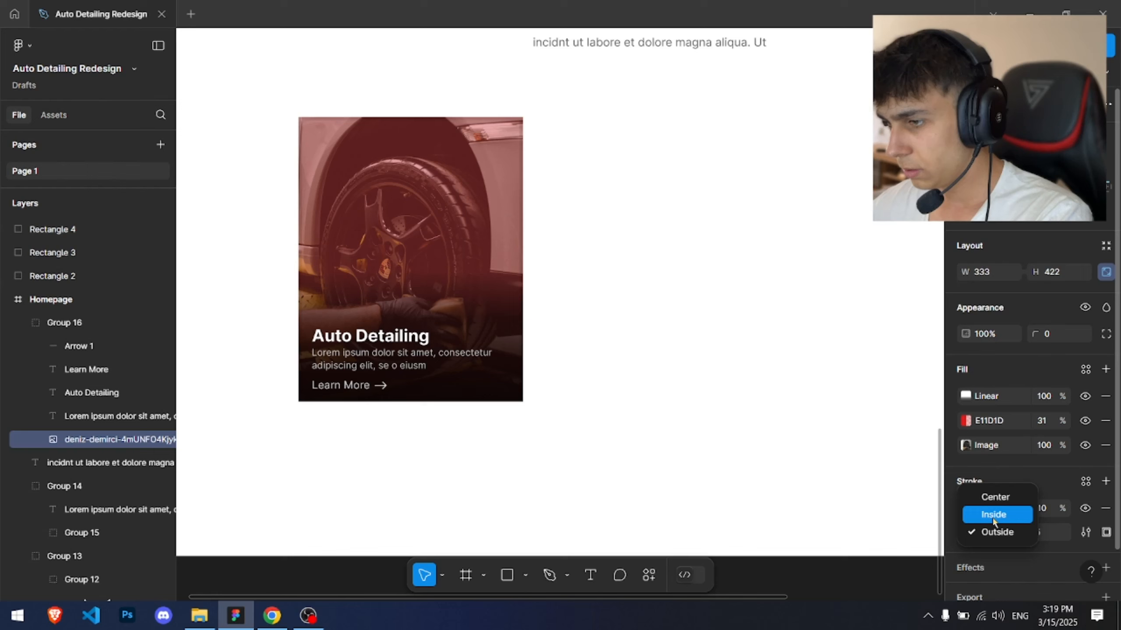
click(967, 508)
mouse_move(850, 356)
mouse_down()
mouse_move(802, 287)
mouse_move(711, 443)
mouse_up()
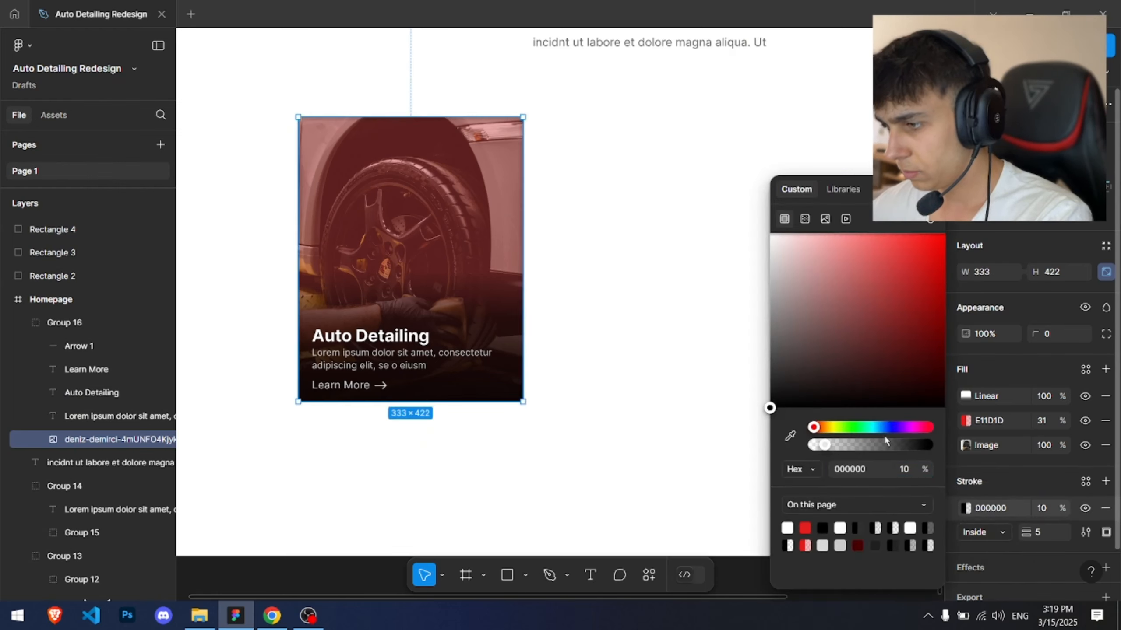
drag(826, 445, 871, 448)
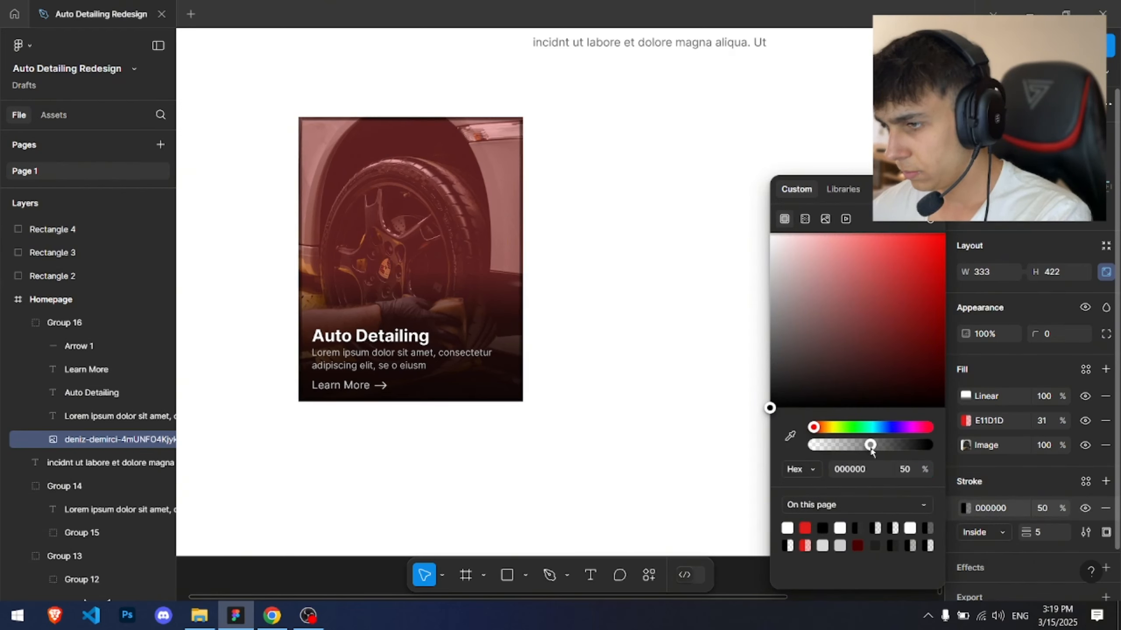
click(690, 350)
scroll(683, 346, down, 5)
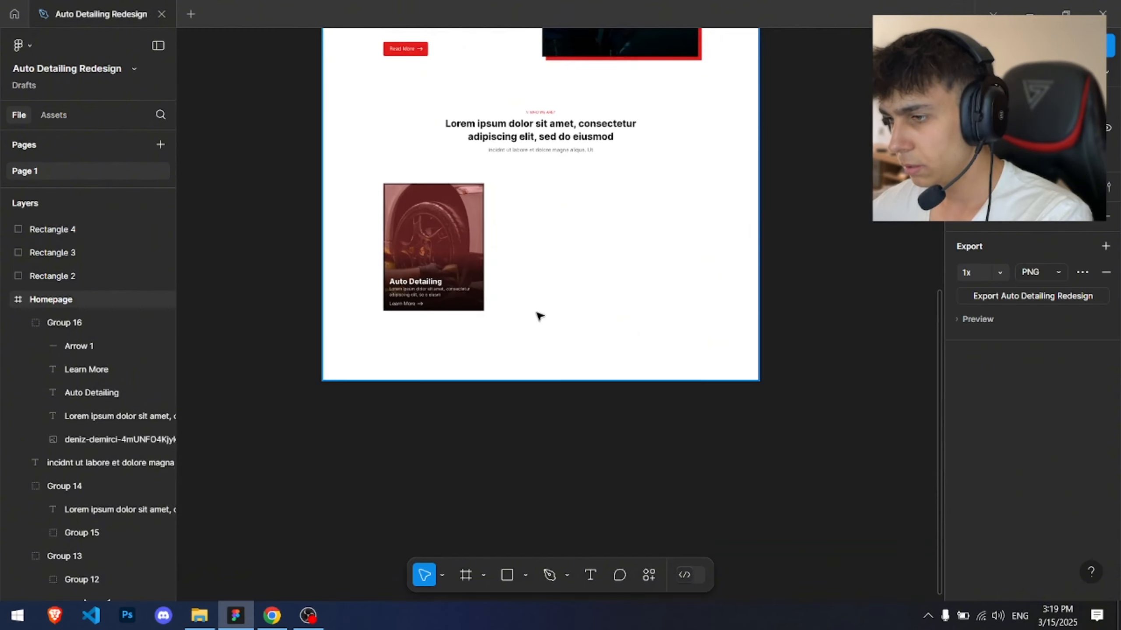
ctrl+click(466, 273)
key(Return)
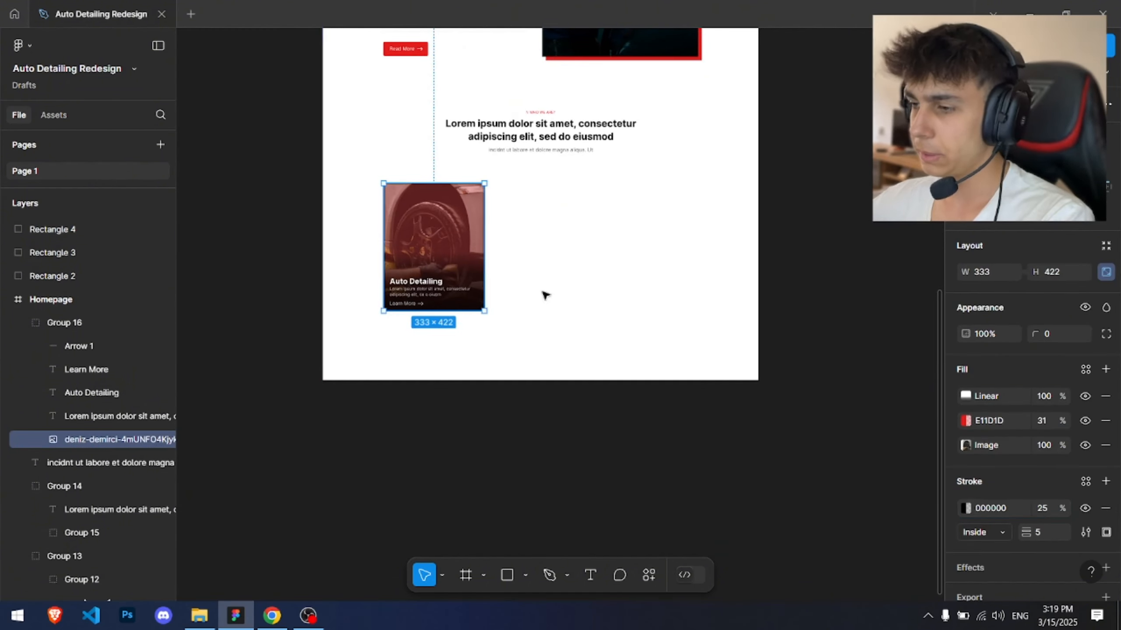
Step: Duplicate the grouped card twice to form a row of three cards
scroll(480, 253, up, 3)
ctrl+click(543, 294)
mouse_move(274, 100)
mouse_down()
mouse_move(537, 373)
mouse_move(528, 369)
mouse_up()
drag(426, 258, 598, 258)
drag(598, 258, 765, 259)
click(759, 393)
scroll(755, 396, down, 3)
drag(755, 395, 664, 427)
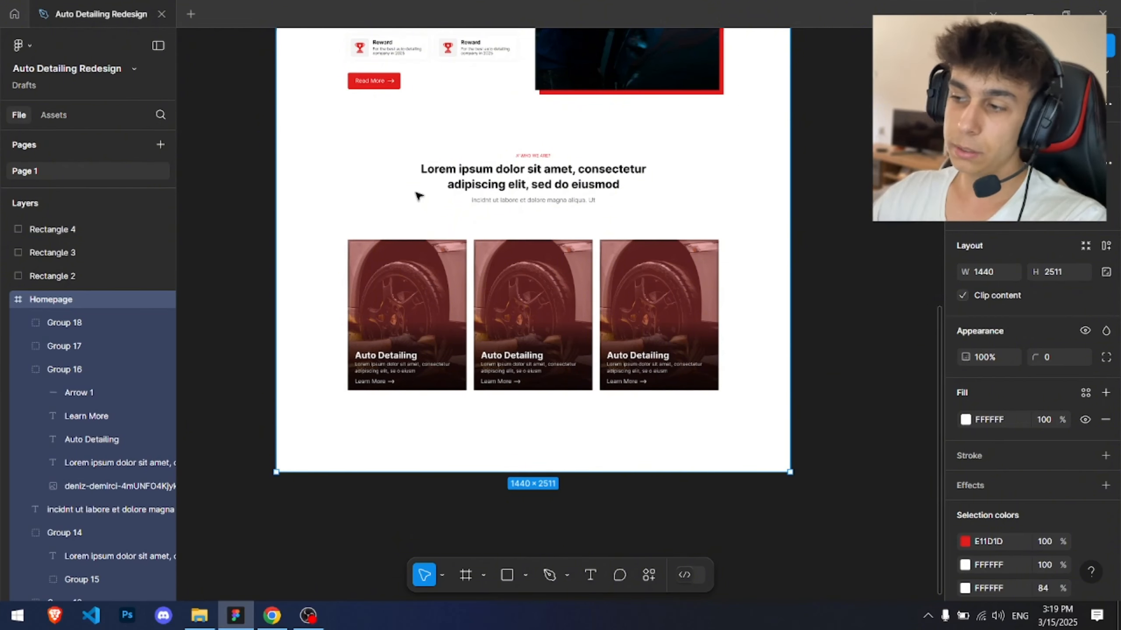
Step: Move the row of three cards up slightly beneath the section heading
drag(299, 220, 751, 432)
drag(656, 351, 655, 343)
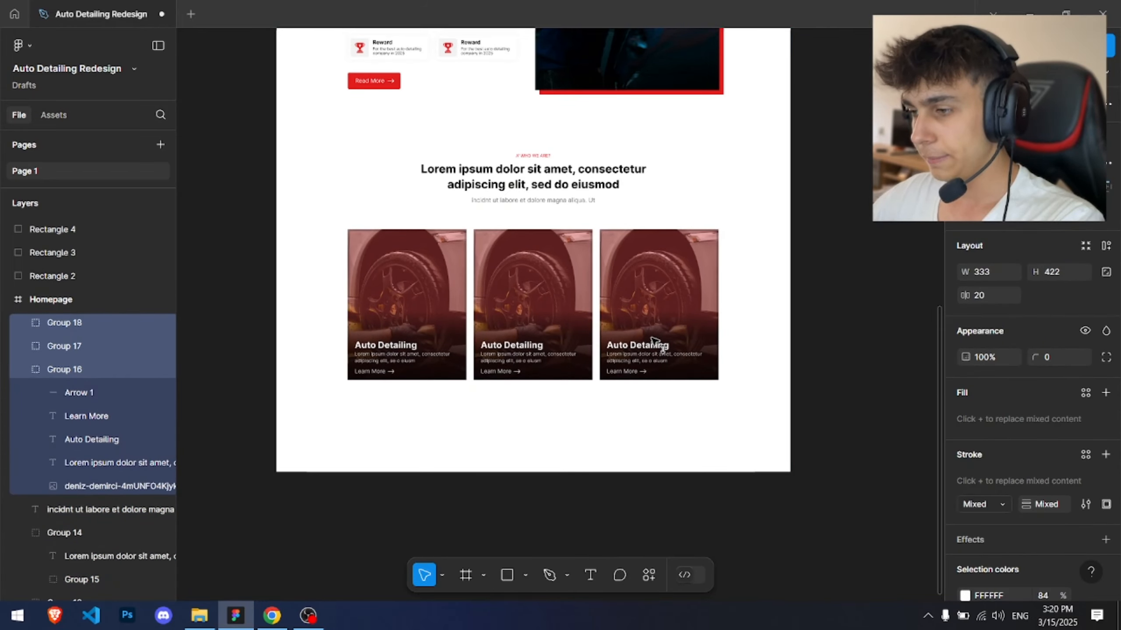
scroll(374, 369, up, 5)
click(626, 410)
scroll(620, 412, down, 10)
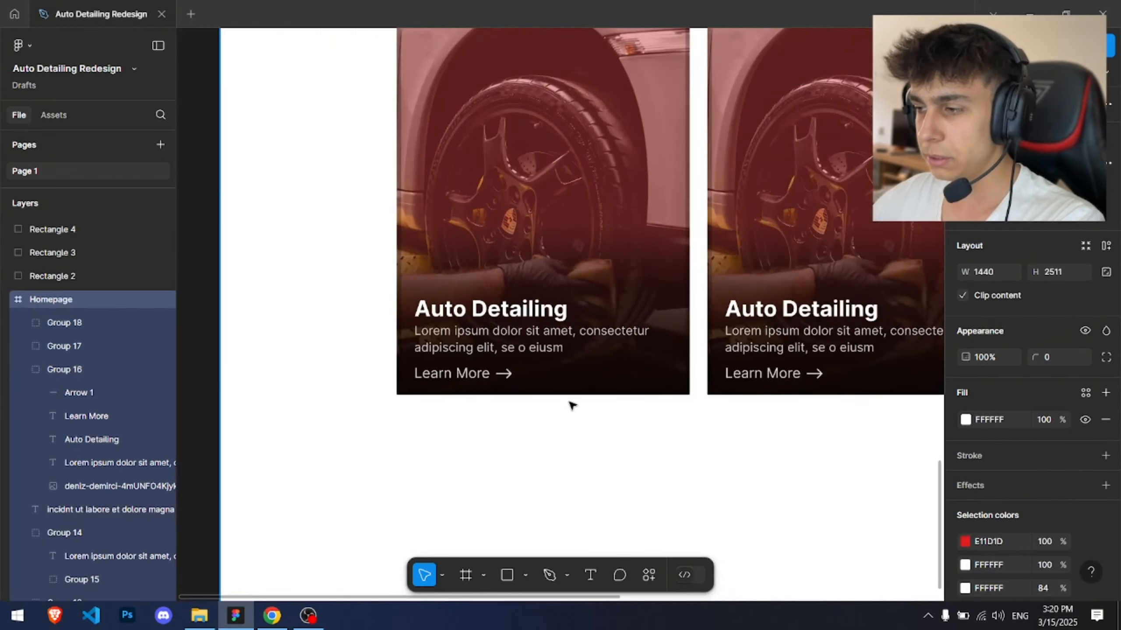
click(721, 340)
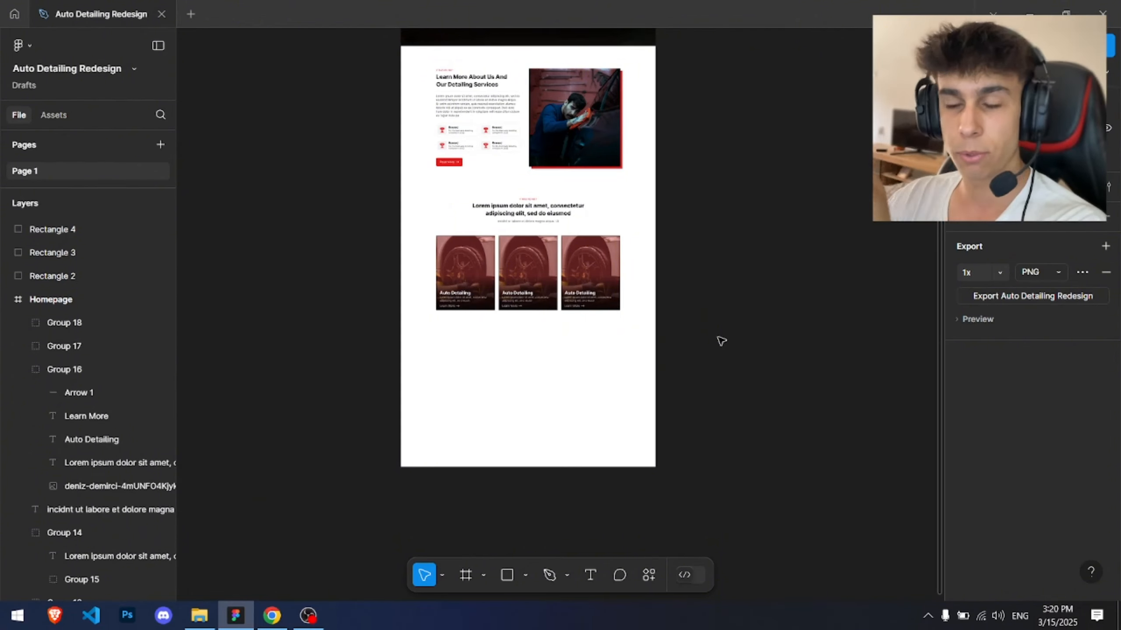
Step: Switch to the browser and review the original Elite Detailing website's content
key(alt+Tab)
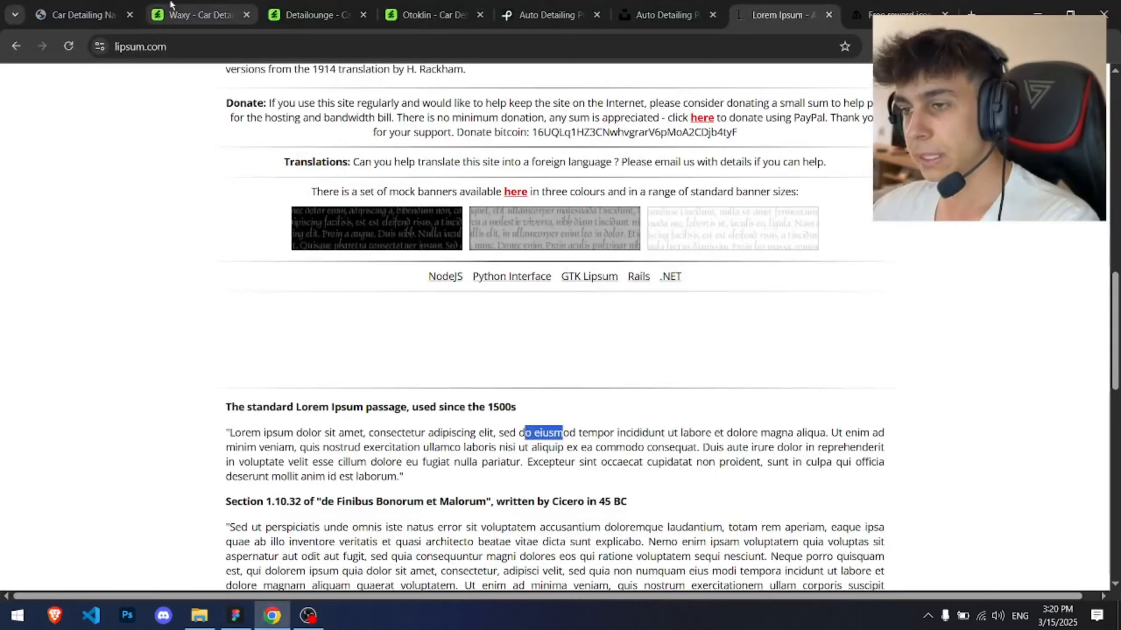
click(116, 4)
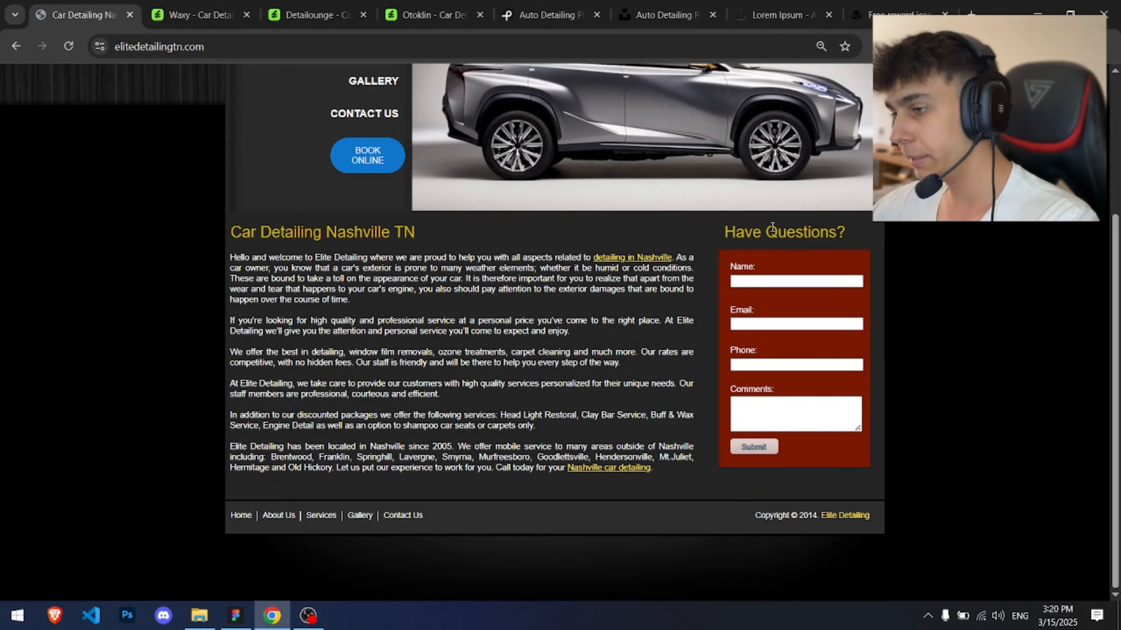
double_click(805, 233)
click(745, 267)
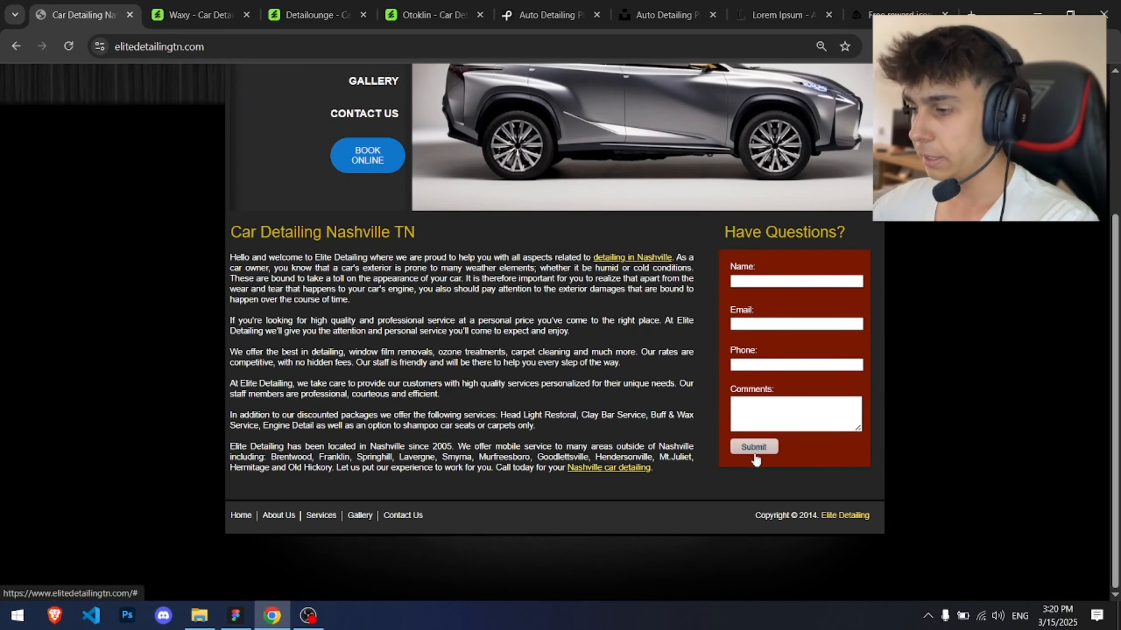
click(238, 619)
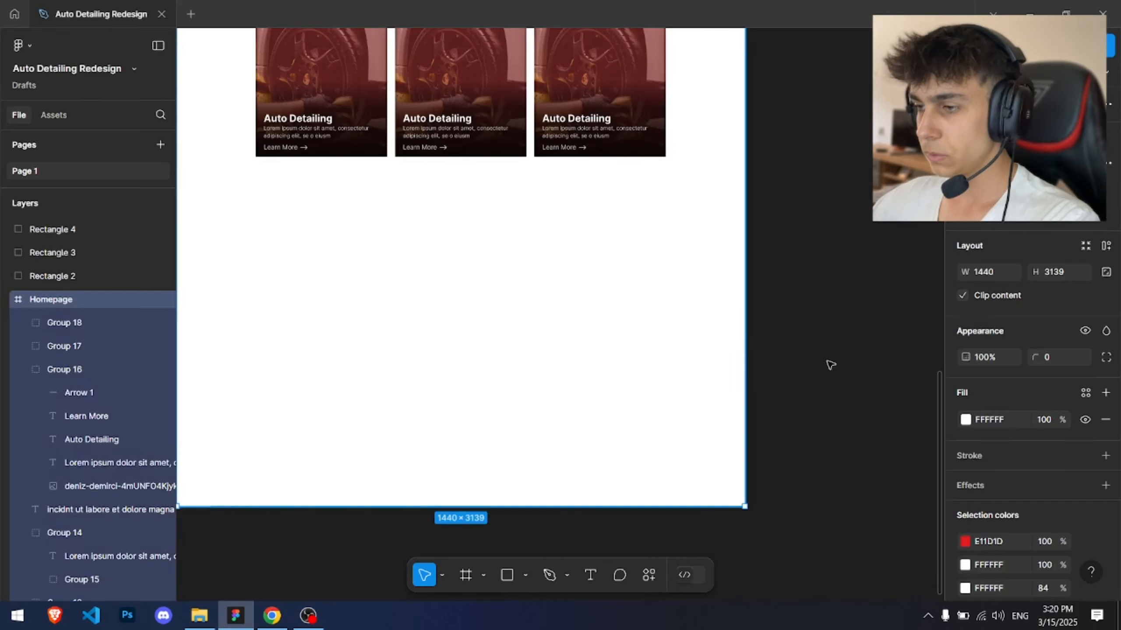
Step: Turn on the Homepage frame's 12-column layout grid
click(1084, 512)
scroll(635, 232, down, 2)
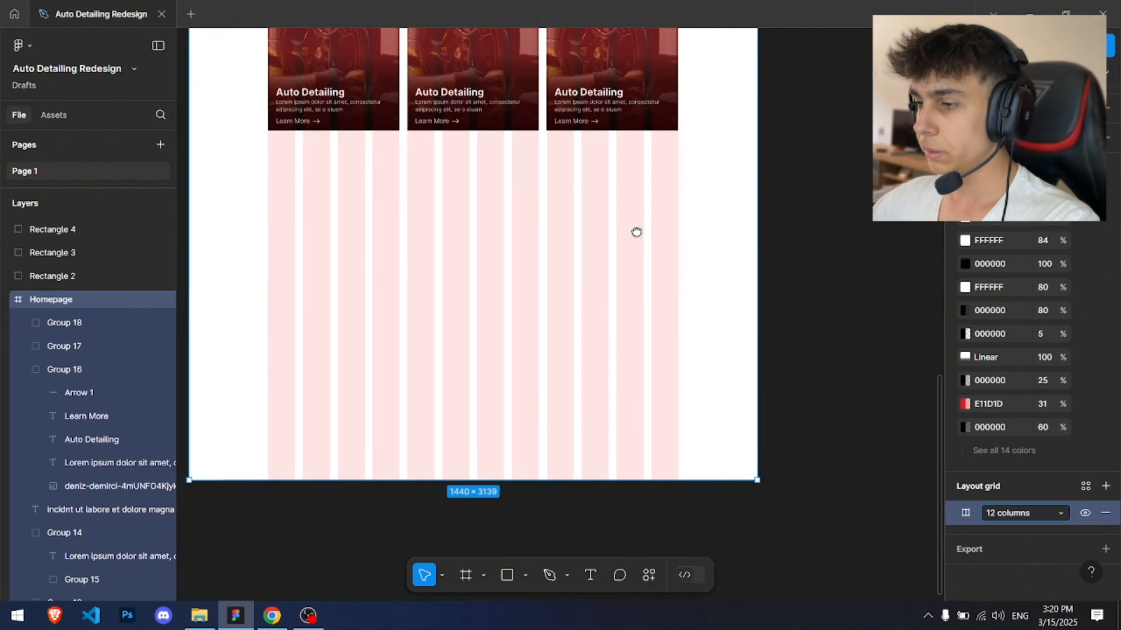
click(888, 269)
scroll(478, 149, up, 2)
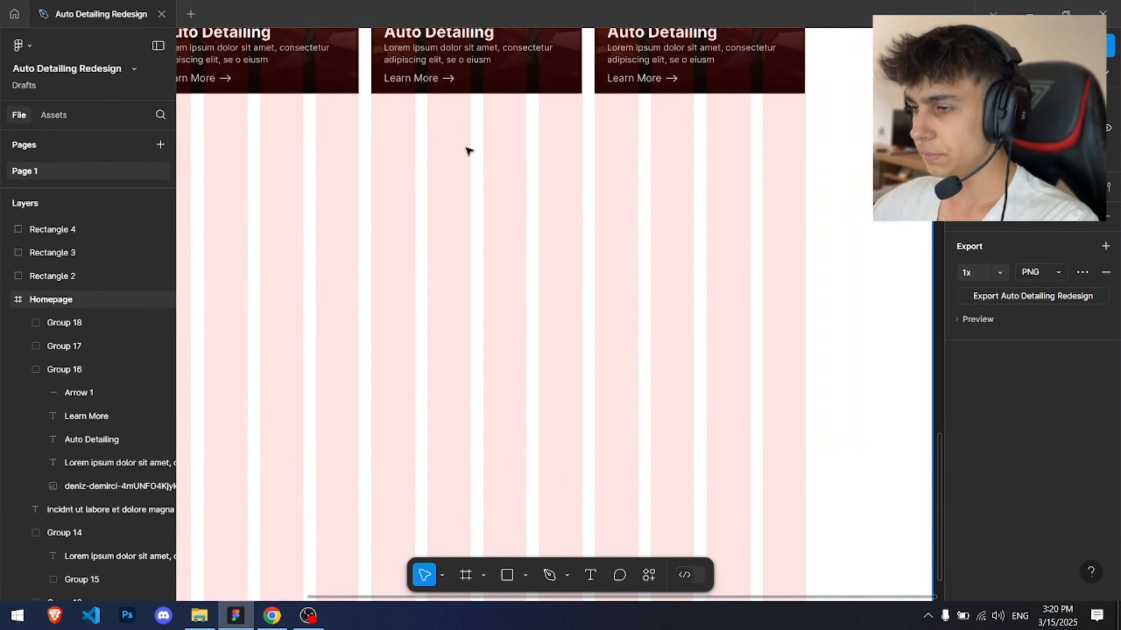
scroll(468, 149, down, 2)
Step: Draw grey rectangles below the cards, the wider one about 687 × 348
drag(413, 157, 435, 155)
key(r)
mouse_move(286, 147)
mouse_down()
mouse_move(357, 190)
mouse_move(422, 263)
mouse_move(421, 284)
mouse_move(512, 248)
mouse_move(699, 265)
mouse_up()
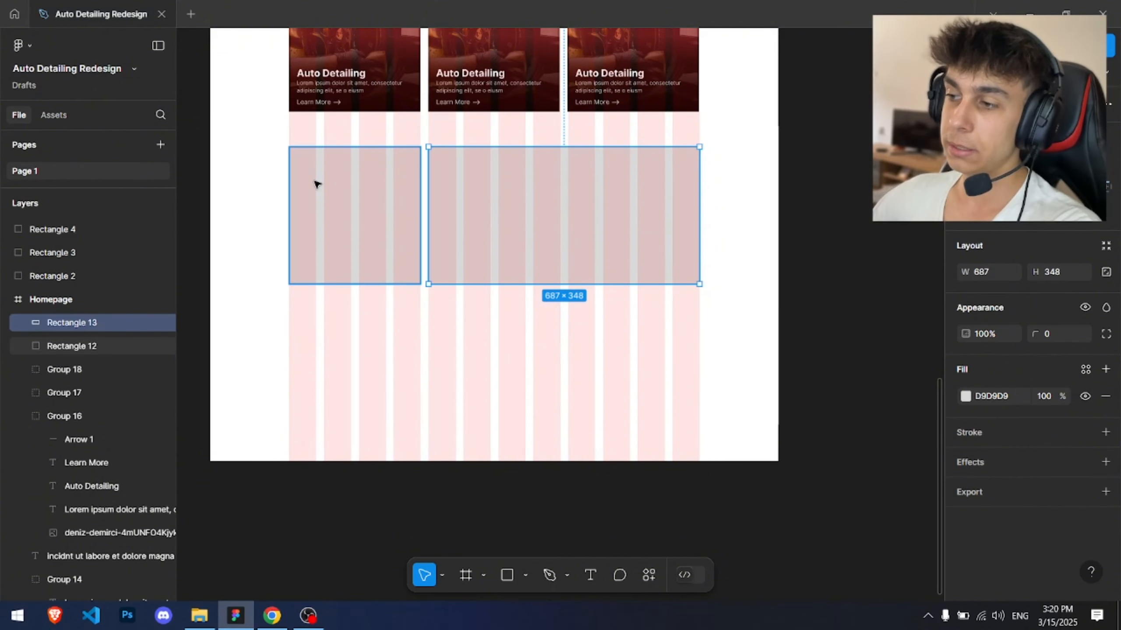
Step: Resize the left rectangle to about 510 × 348 and shift the other rectangle to the right
drag(426, 183, 474, 163)
click(415, 181)
click(495, 185)
scroll(496, 186, up, 3)
click(418, 172)
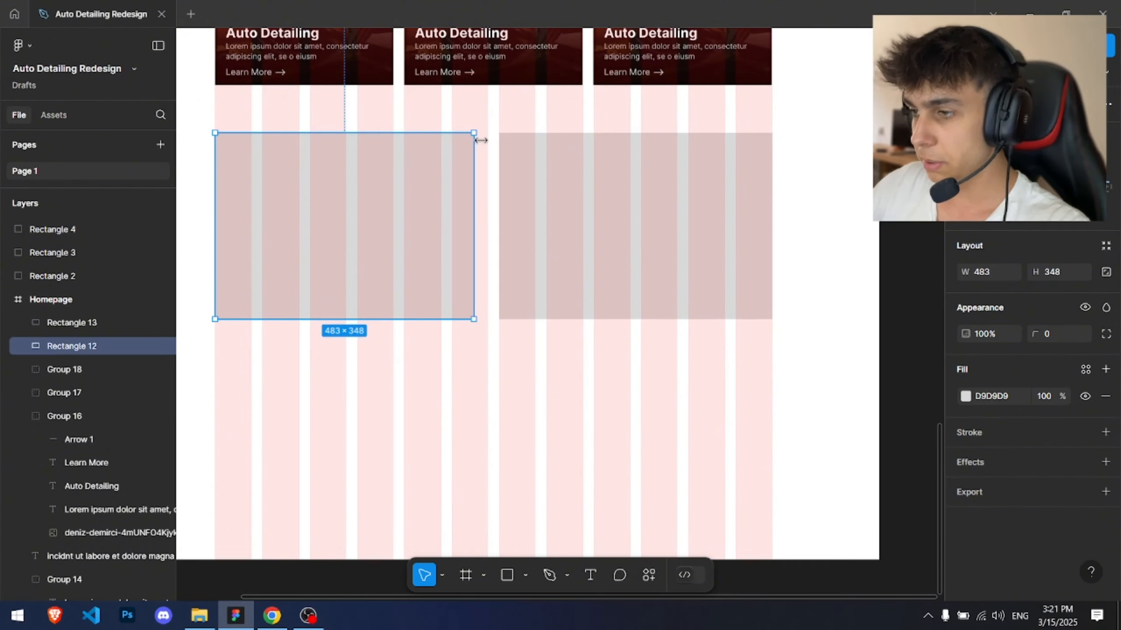
scroll(488, 121, up, 3)
drag(552, 191, 558, 190)
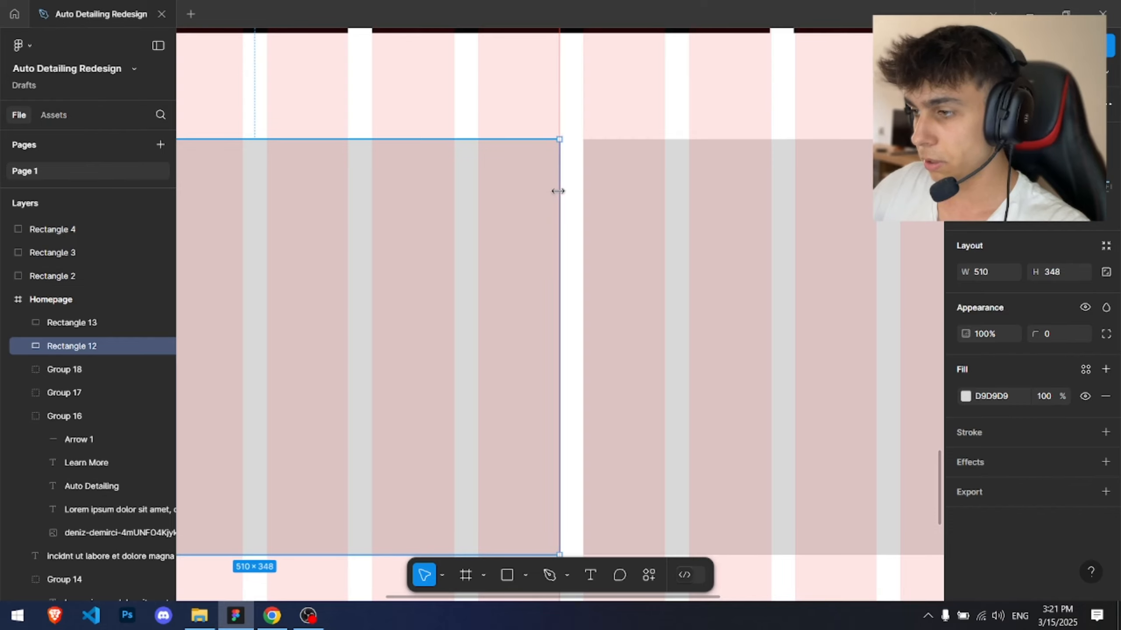
Step: Resize the right rectangle to about 510 × 606
click(545, 93)
scroll(546, 93, down, 5)
drag(522, 118, 463, 156)
click(541, 216)
drag(561, 255, 561, 346)
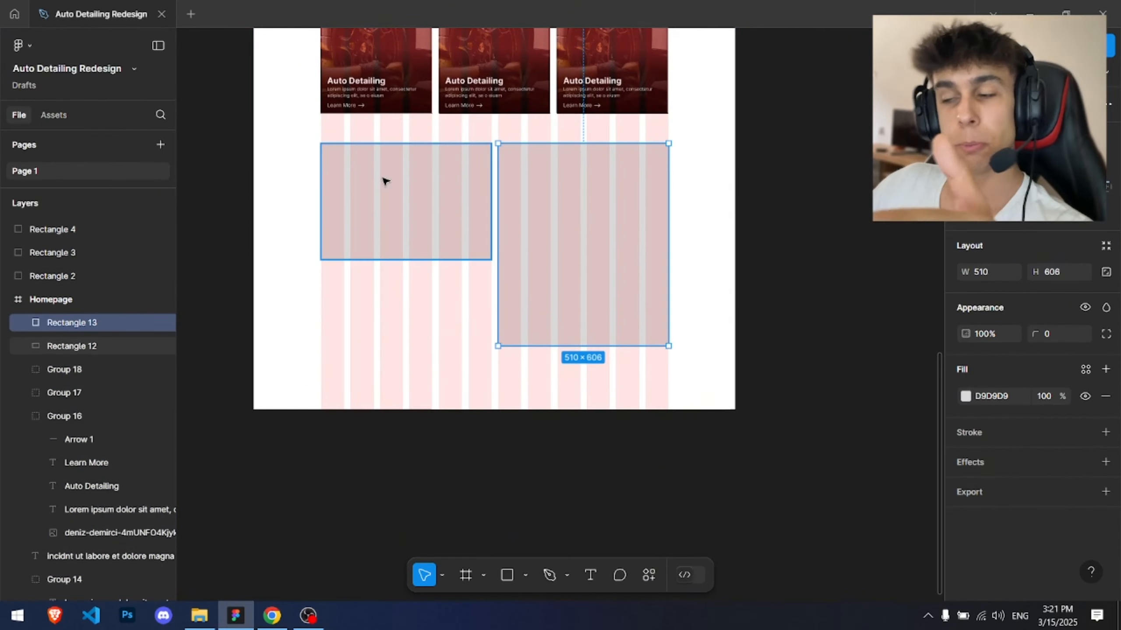
Step: Review the About section and the services cards above the new grey rectangles
scroll(533, 185, up, 10)
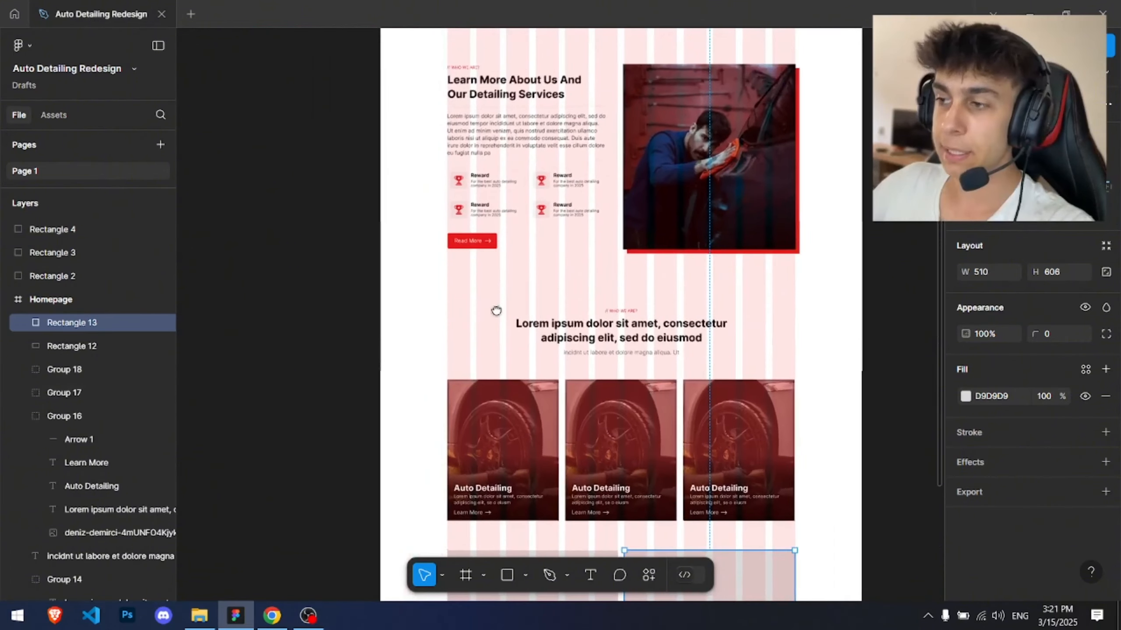
double_click(527, 131)
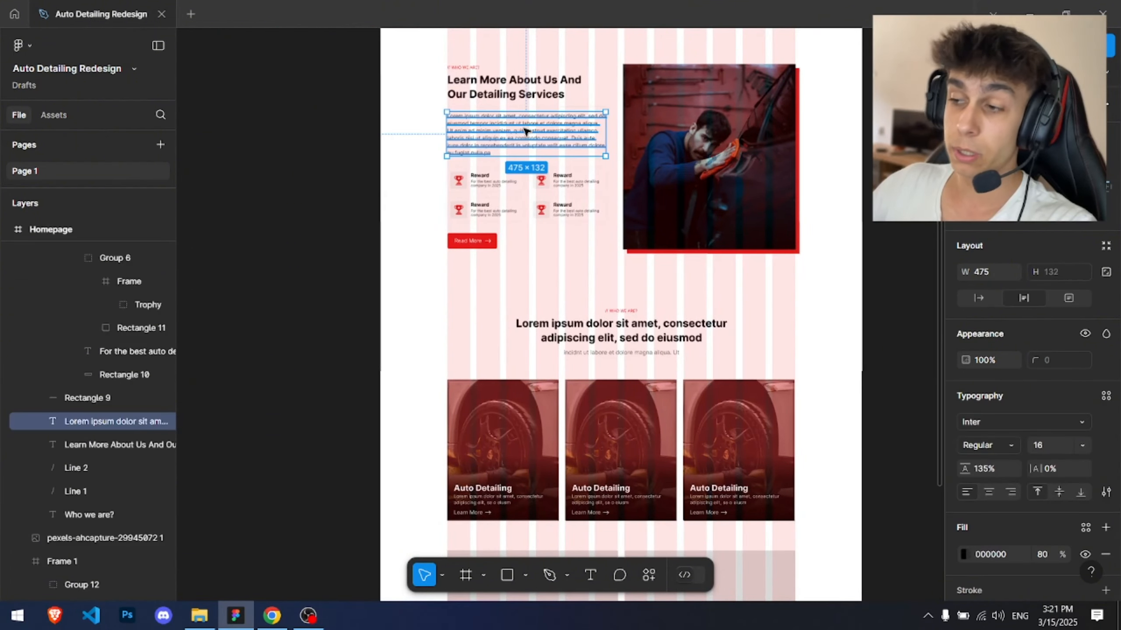
scroll(641, 264, down, 3)
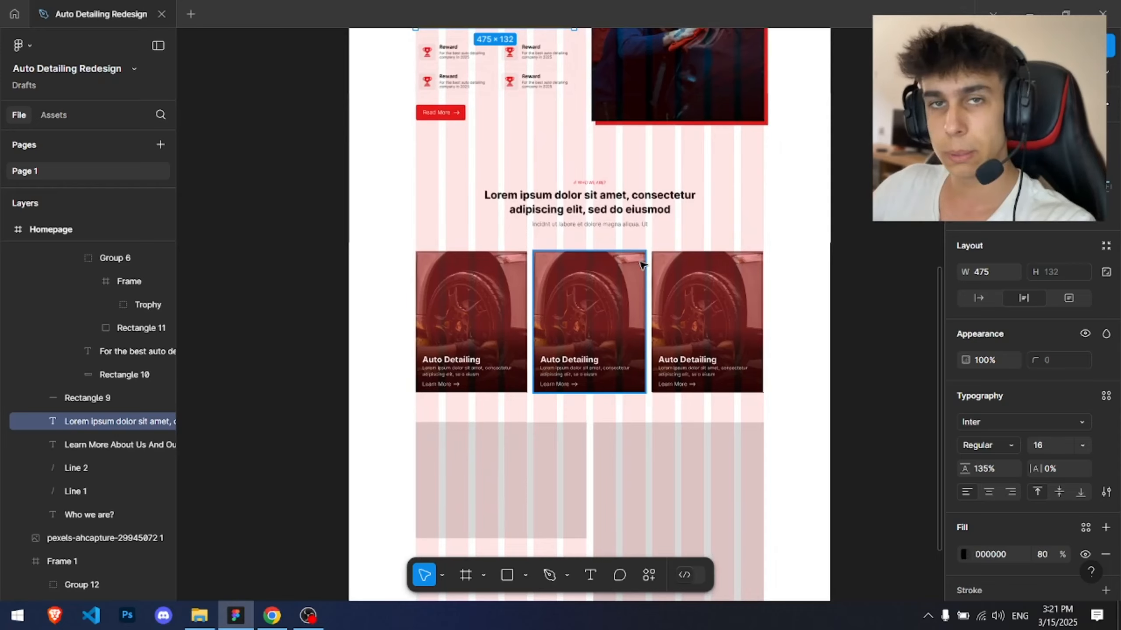
scroll(639, 265, down, 5)
click(635, 261)
scroll(599, 260, up, 3)
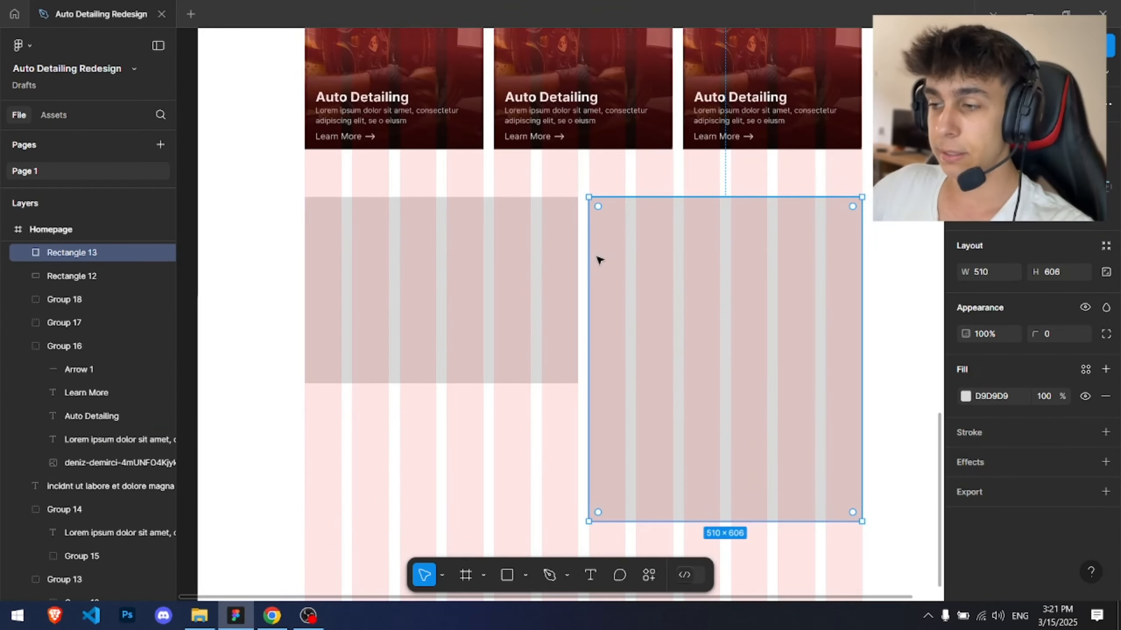
drag(715, 316, 627, 237)
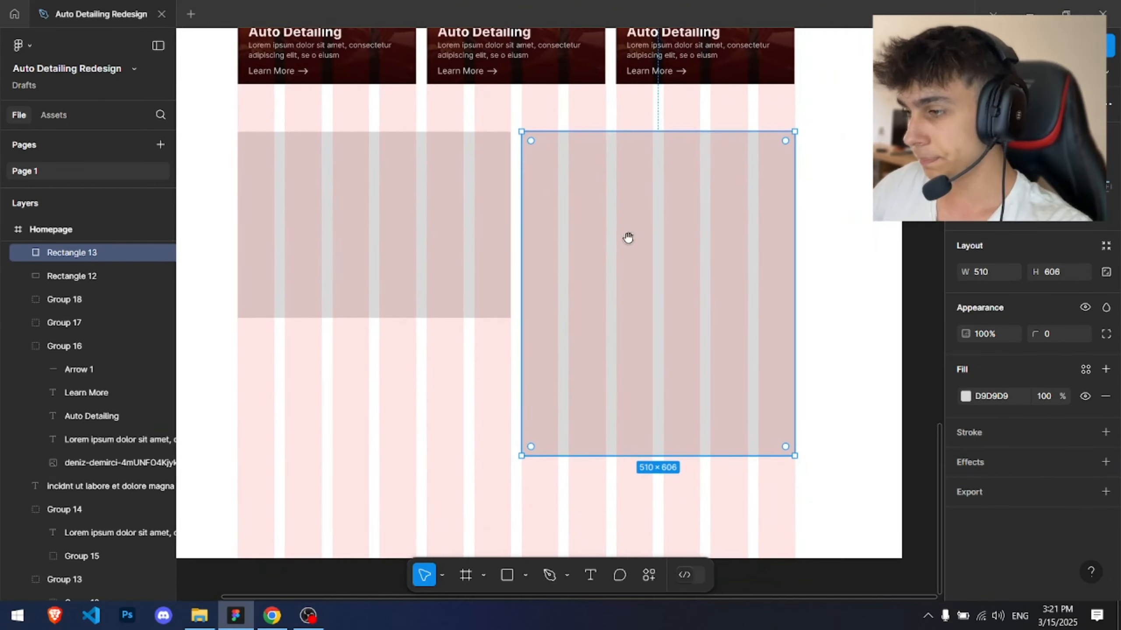
scroll(669, 227, up, 2)
scroll(676, 225, down, 4)
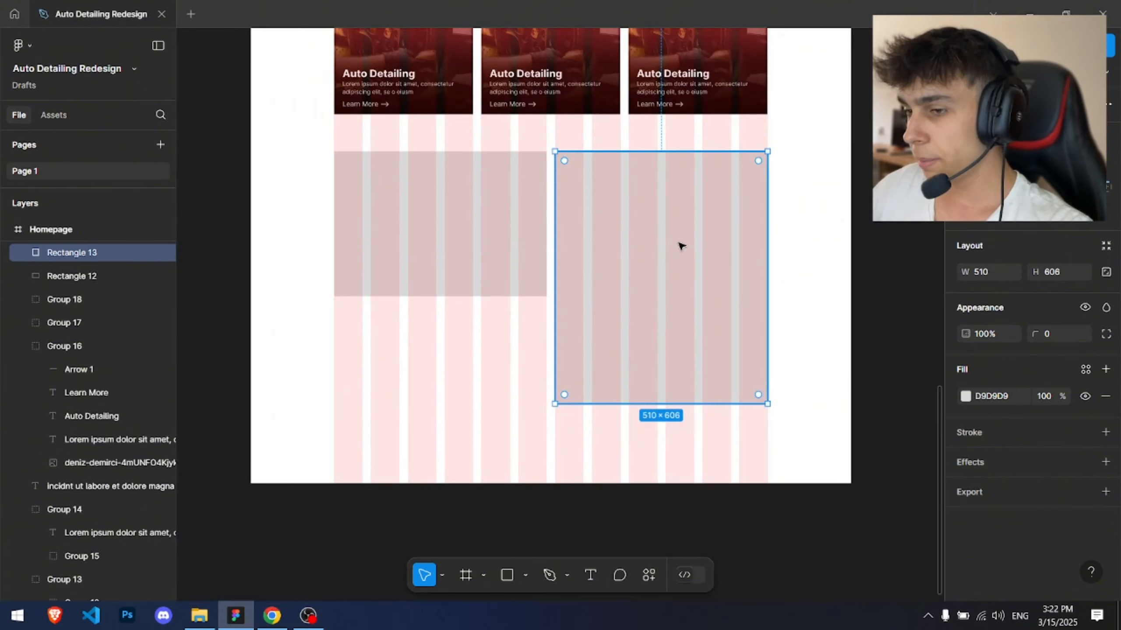
Step: Duplicate the tall grey rectangle and shrink the copy to about 436 × 518 inside it
key(ctrl+d)
scroll(706, 238, up, 2)
drag(800, 100, 775, 127)
Step: Delete the left grey rectangle below the cards
click(310, 248)
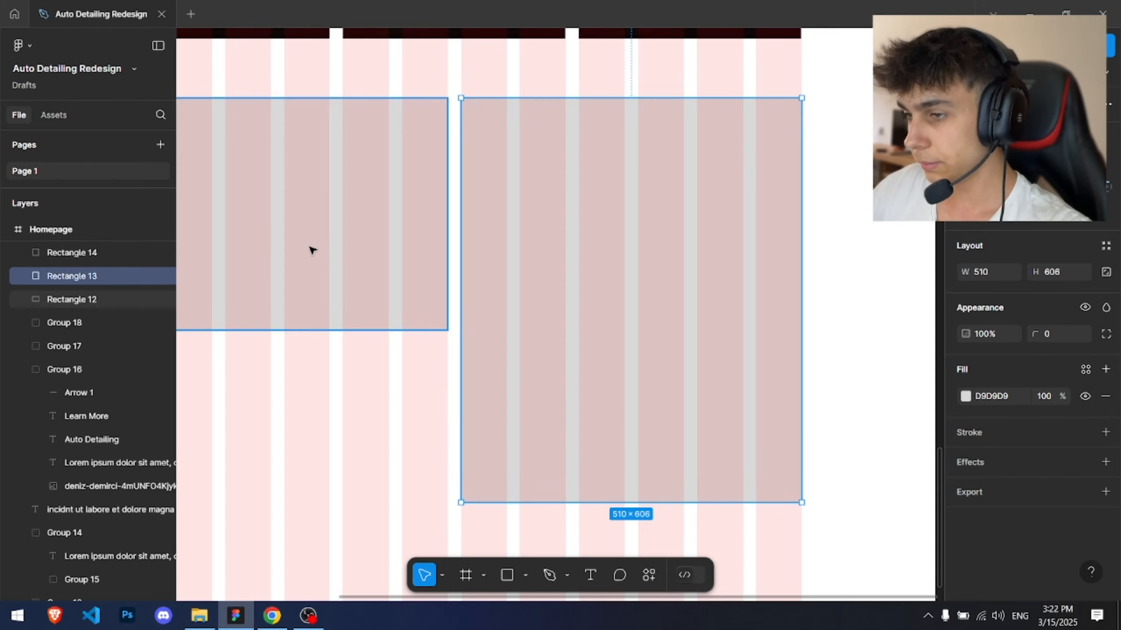
scroll(310, 248, down, 3)
drag(364, 256, 469, 258)
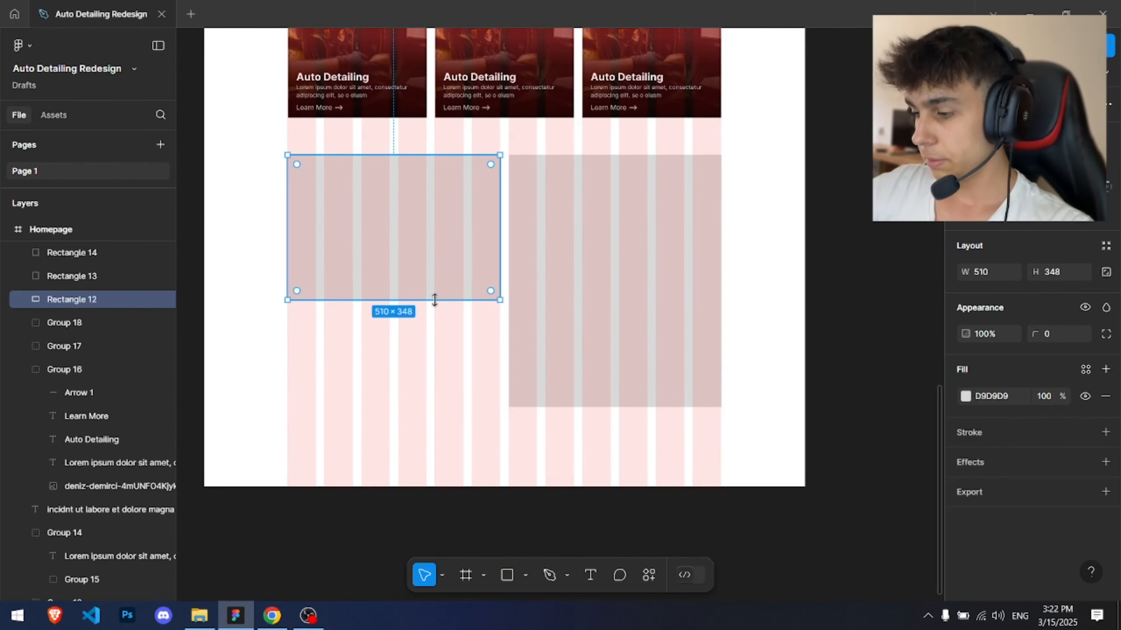
key(Delete)
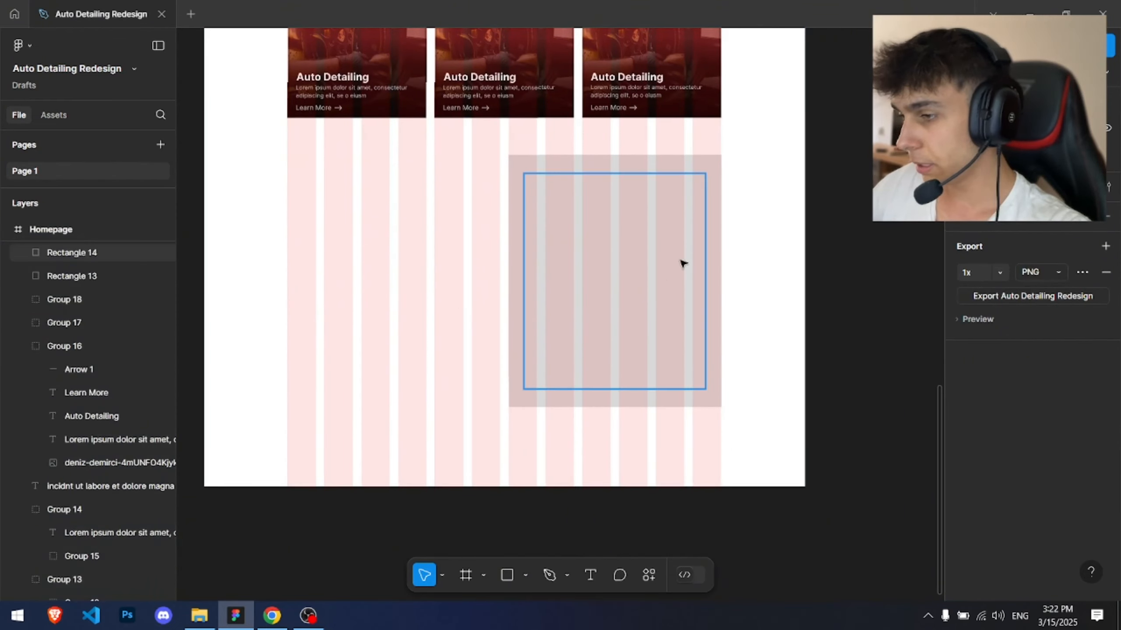
Step: Hide the Homepage frame's 12-column layout grid
key(ctrl+a)
scroll(1063, 498, down, 10)
click(1085, 513)
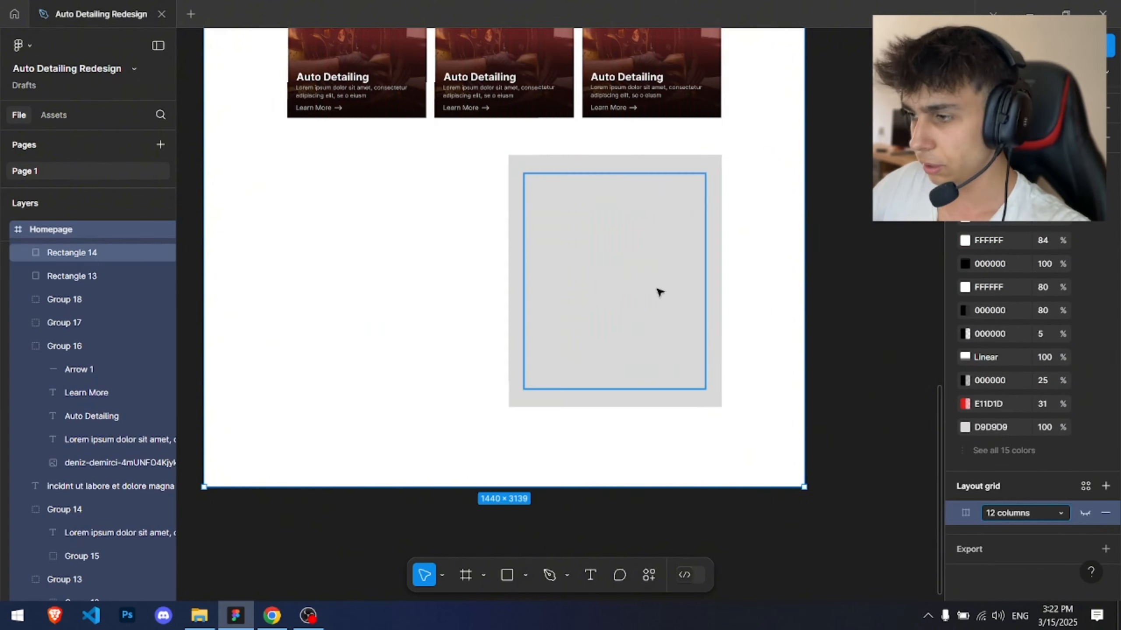
Step: Set the outer tall rectangle's fill to black 000000 at 10% opacity
click(535, 165)
click(539, 192)
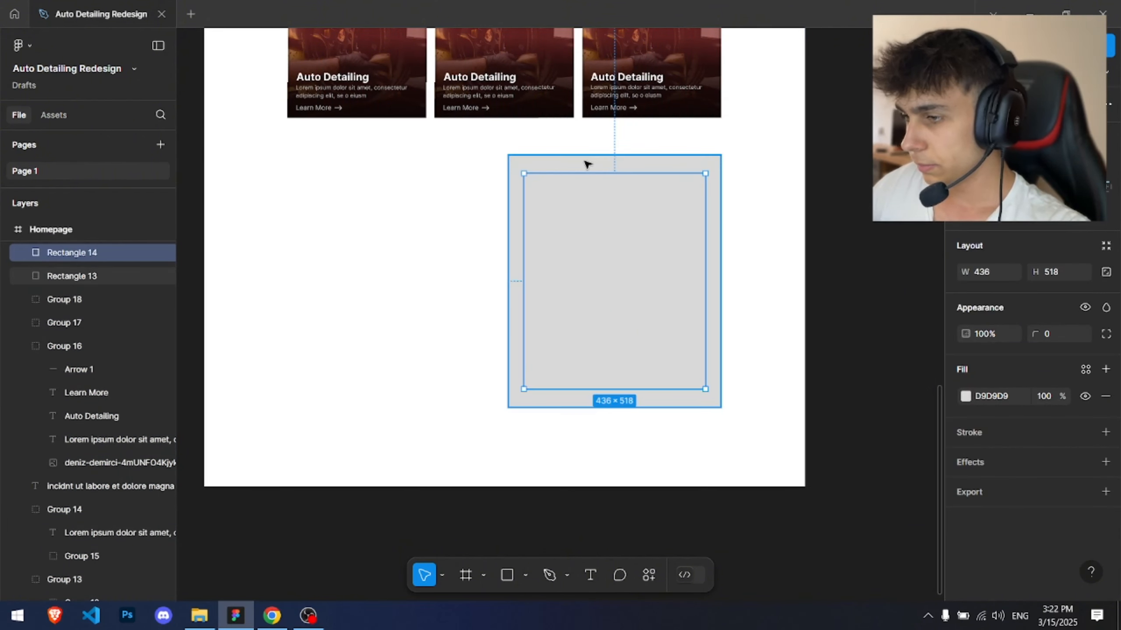
click(586, 163)
click(964, 396)
drag(779, 348, 770, 408)
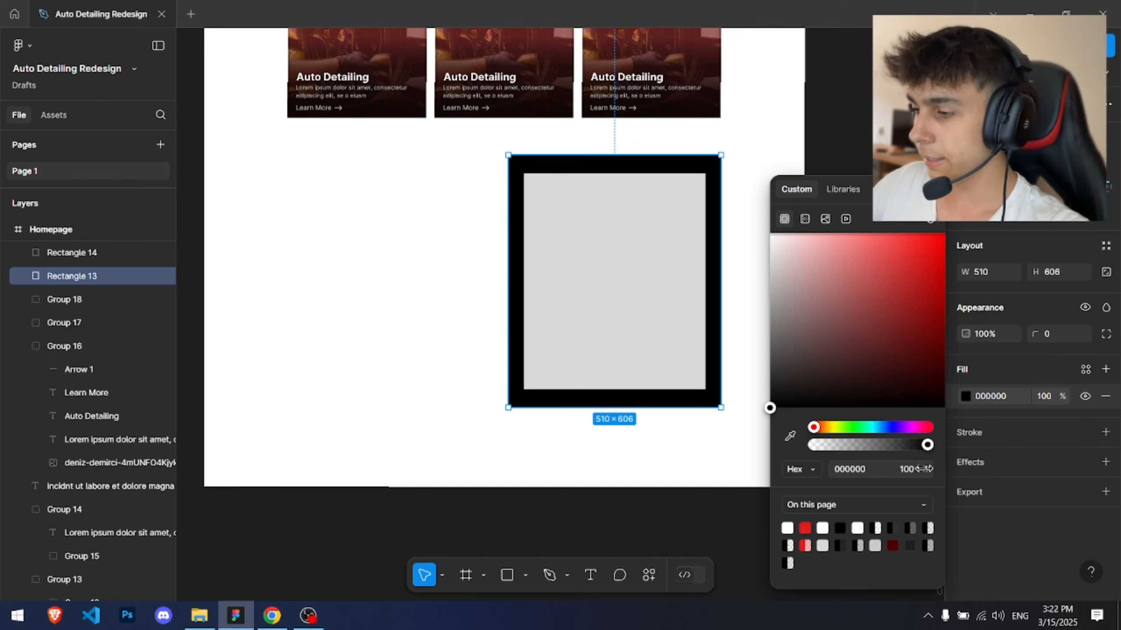
text(10)
key(Return)
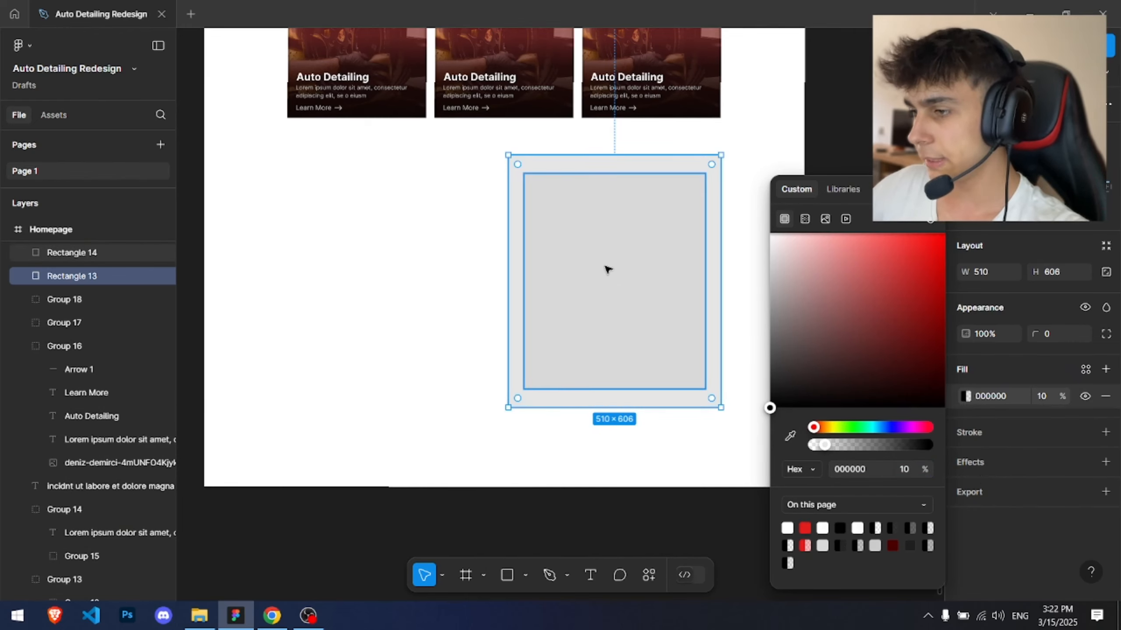
Step: Resize the inner rectangle into a bar about 436 × 69 near the top of the outer rectangle
click(606, 269)
scroll(545, 210, up, 6)
drag(547, 229, 432, 274)
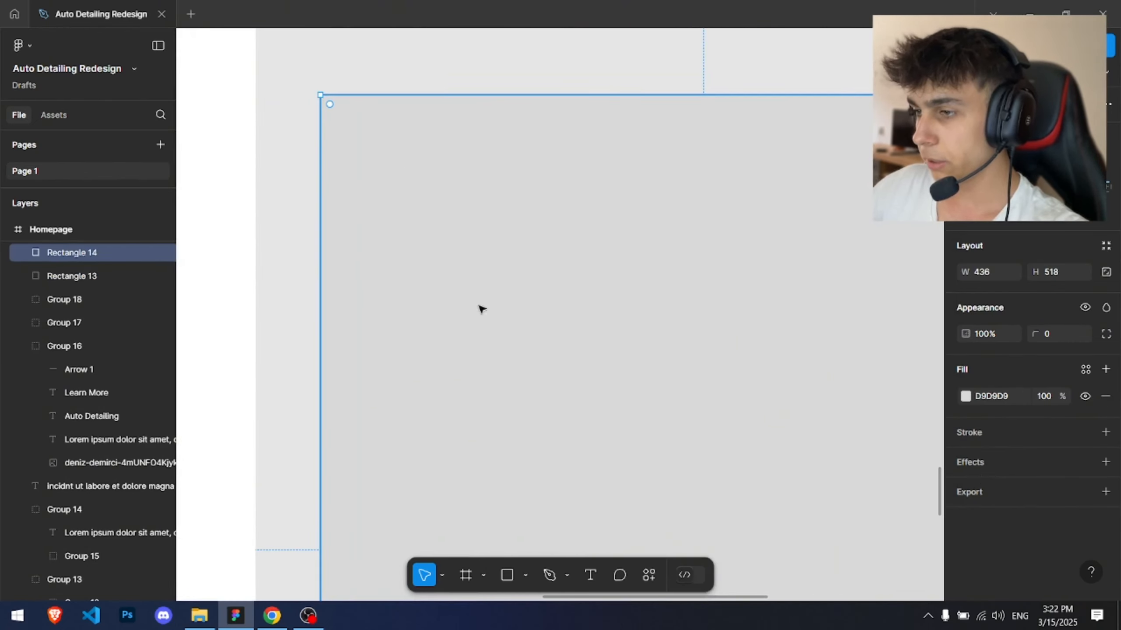
scroll(481, 309, down, 5)
drag(504, 509, 529, 196)
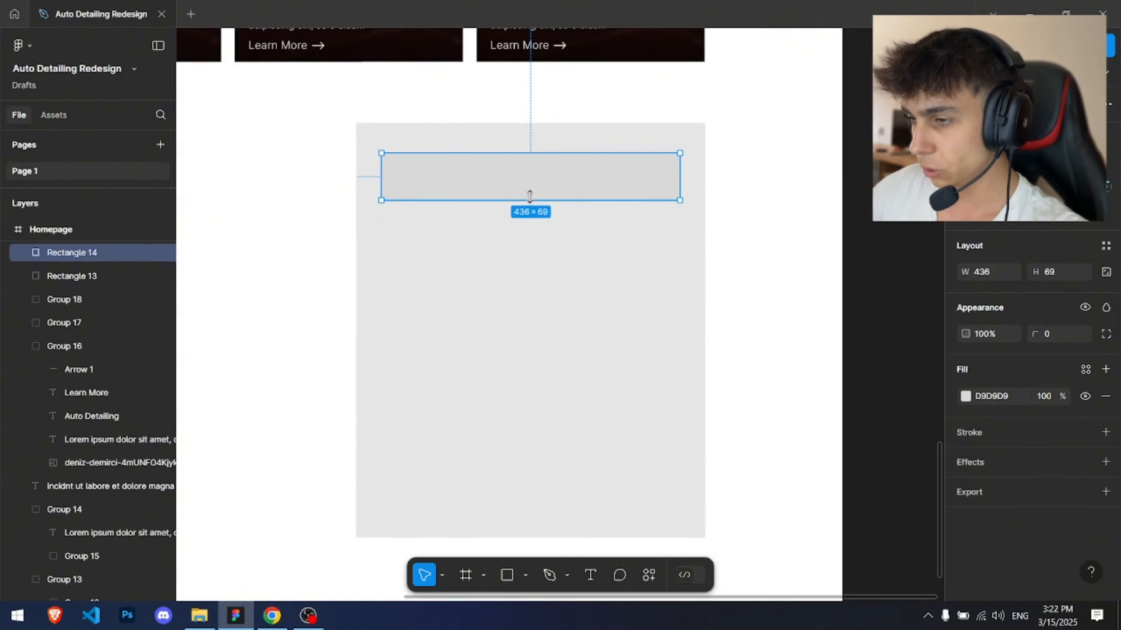
Step: Lower the outer rectangle's fill opacity to 5%
click(586, 265)
click(1052, 399)
text(5)
key(Return)
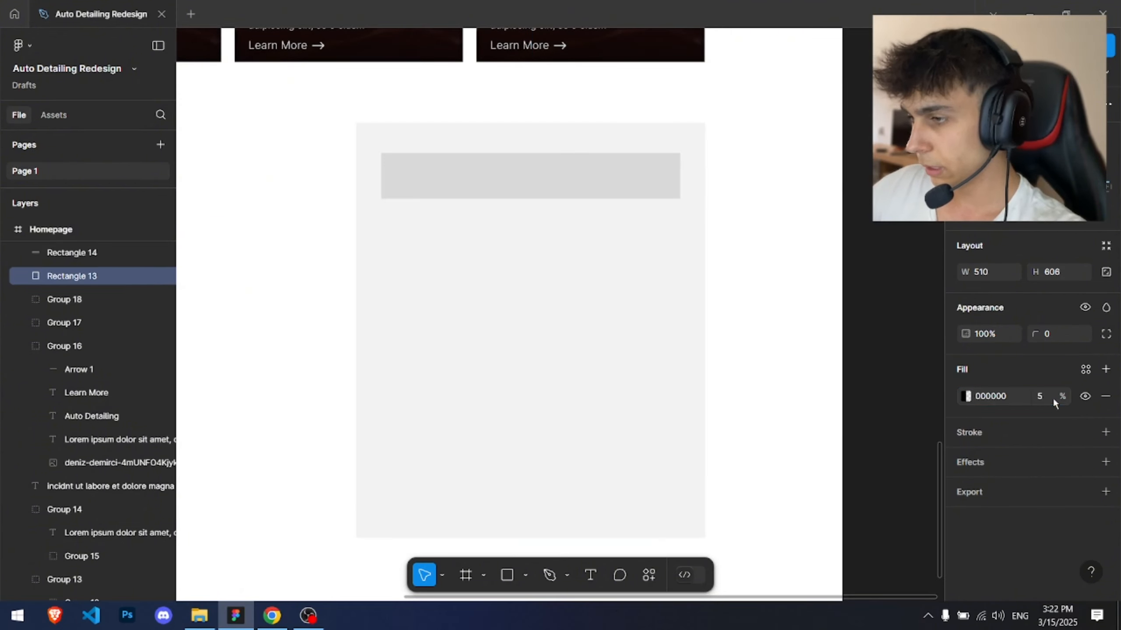
Step: Duplicate the bar into four stacked fields and enlarge the bottom one to about 436 × 185
click(896, 320)
scroll(842, 302, down, 2)
drag(818, 298, 795, 218)
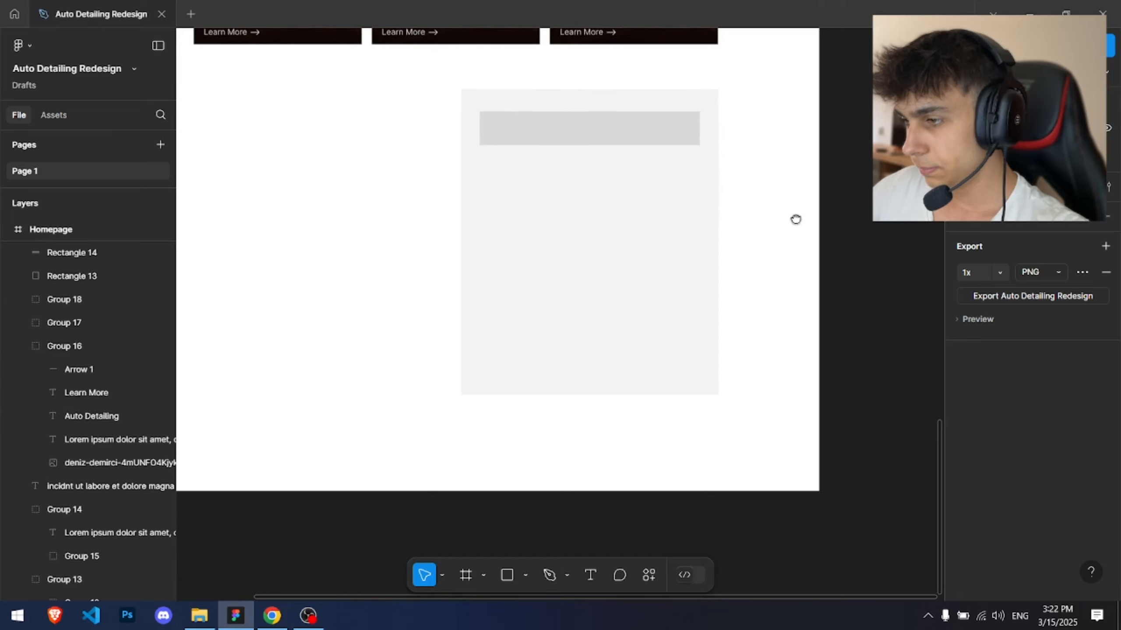
scroll(586, 190, up, 2)
drag(594, 152, 520, 210)
click(495, 169)
scroll(474, 156, up, 2)
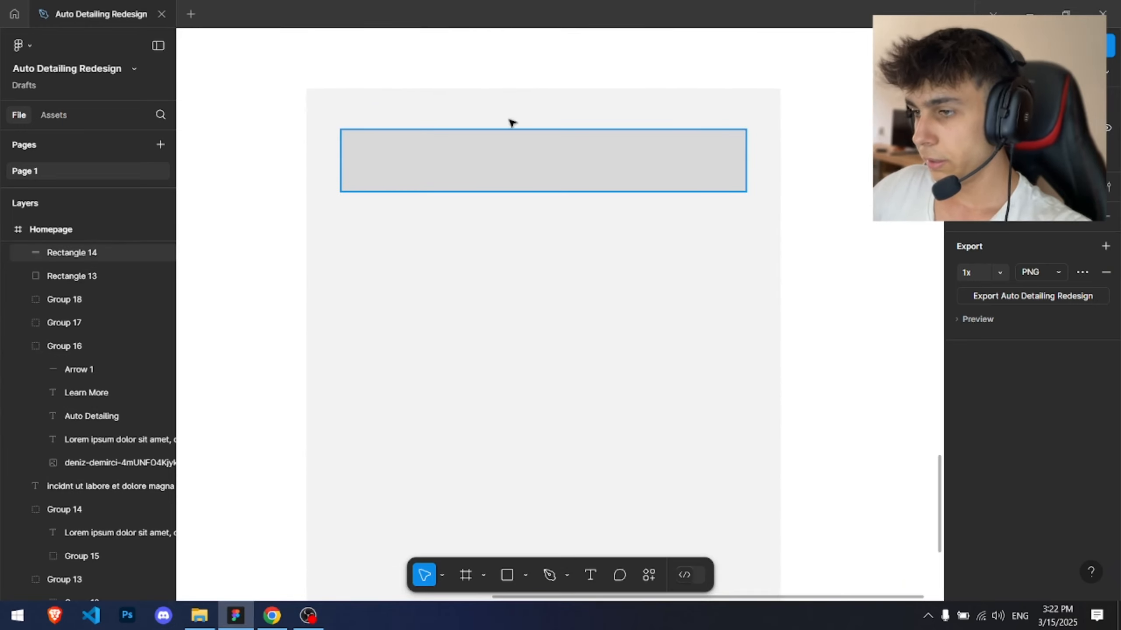
click(415, 181)
alt+drag(437, 159, 491, 284)
scroll(481, 392, down, 3)
click(766, 224)
scroll(767, 226, up, 3)
click(381, 359)
drag(382, 363, 399, 444)
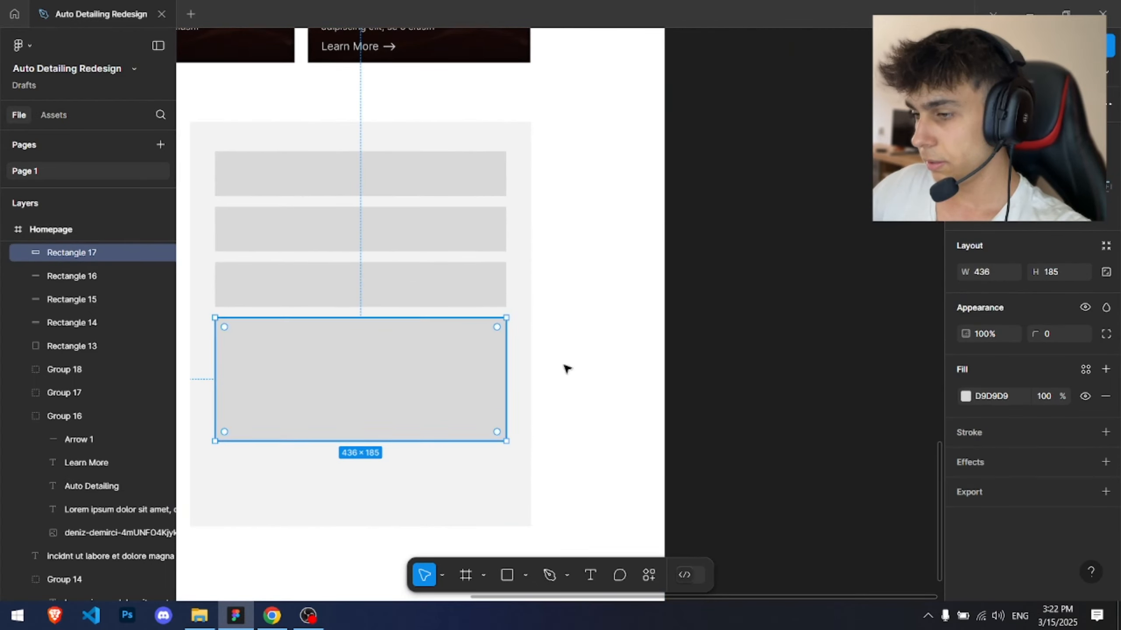
Step: Copy the red Read More button into the form beneath the large message field
click(723, 300)
scroll(741, 290, down, 3)
drag(597, 237, 538, 431)
scroll(391, 282, up, 3)
drag(393, 213, 563, 275)
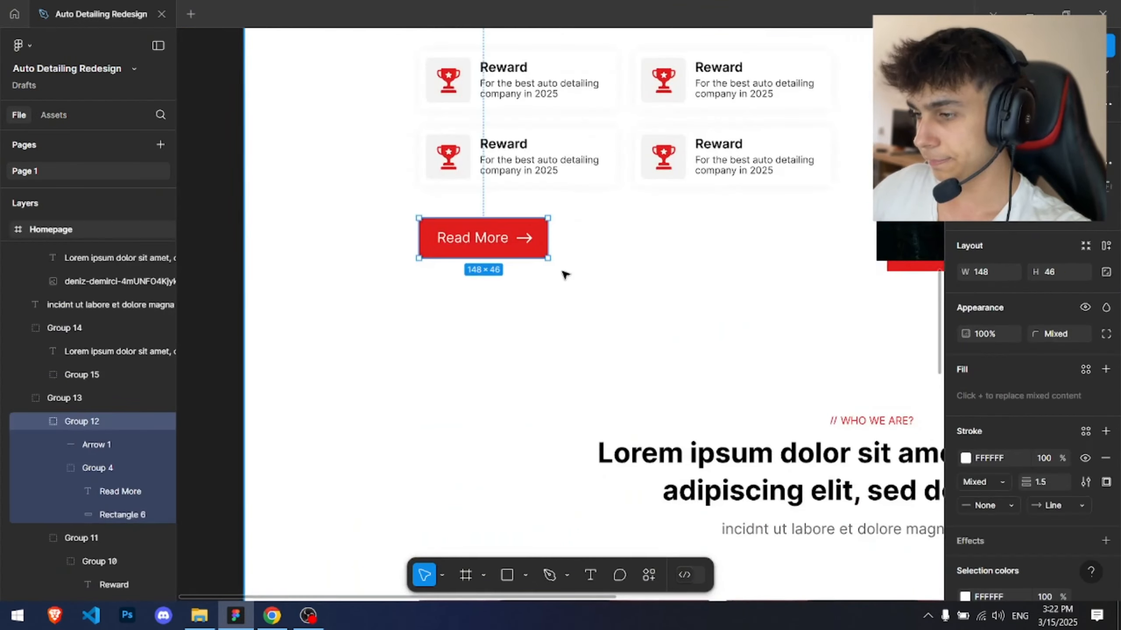
scroll(649, 282, down, 3)
drag(649, 282, 479, 45)
scroll(595, 513, up, 3)
click(580, 532)
key(ctrl+v)
scroll(575, 344, down, 2)
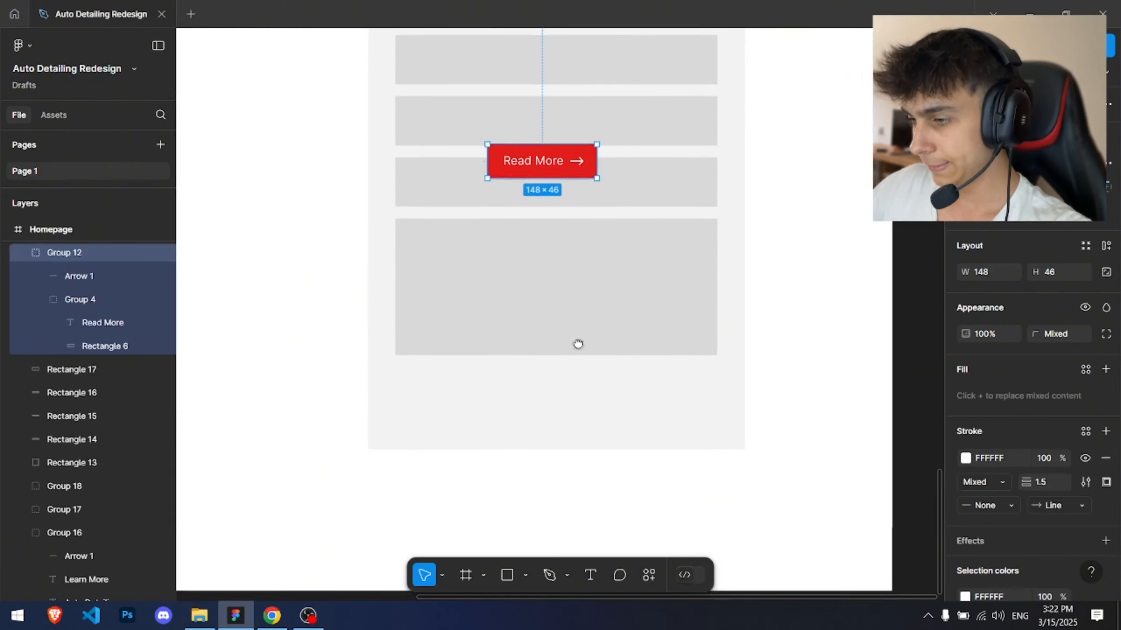
drag(533, 154, 727, 370)
key(ctrl+z)
Step: Stretch the button's red background to 436 px wide to match the fields
ctrl+click(403, 376)
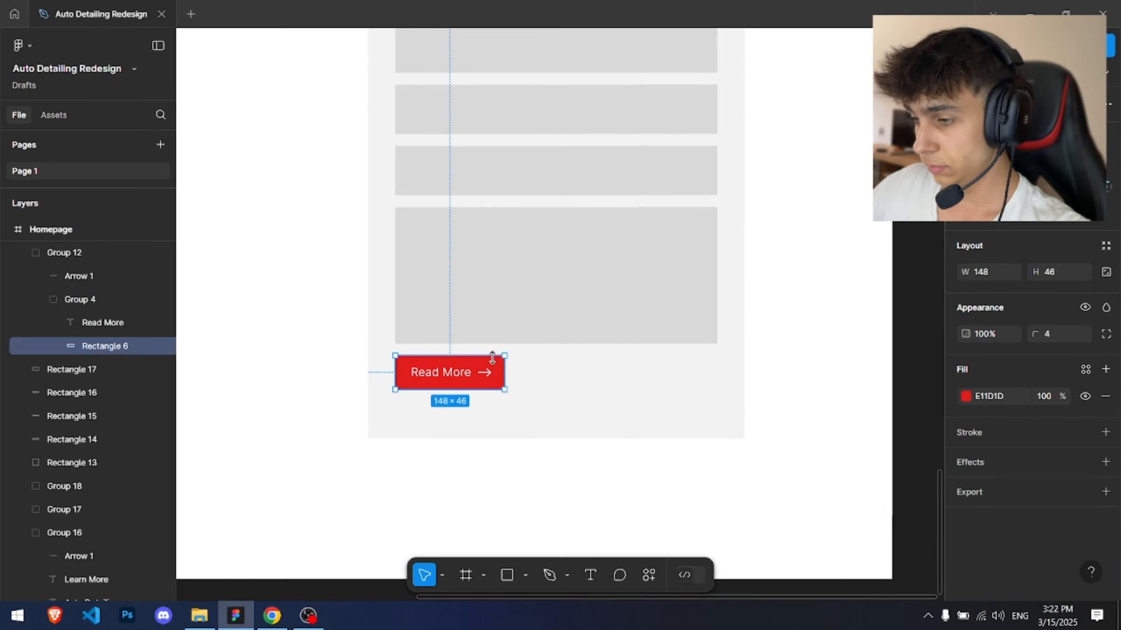
drag(504, 362, 715, 362)
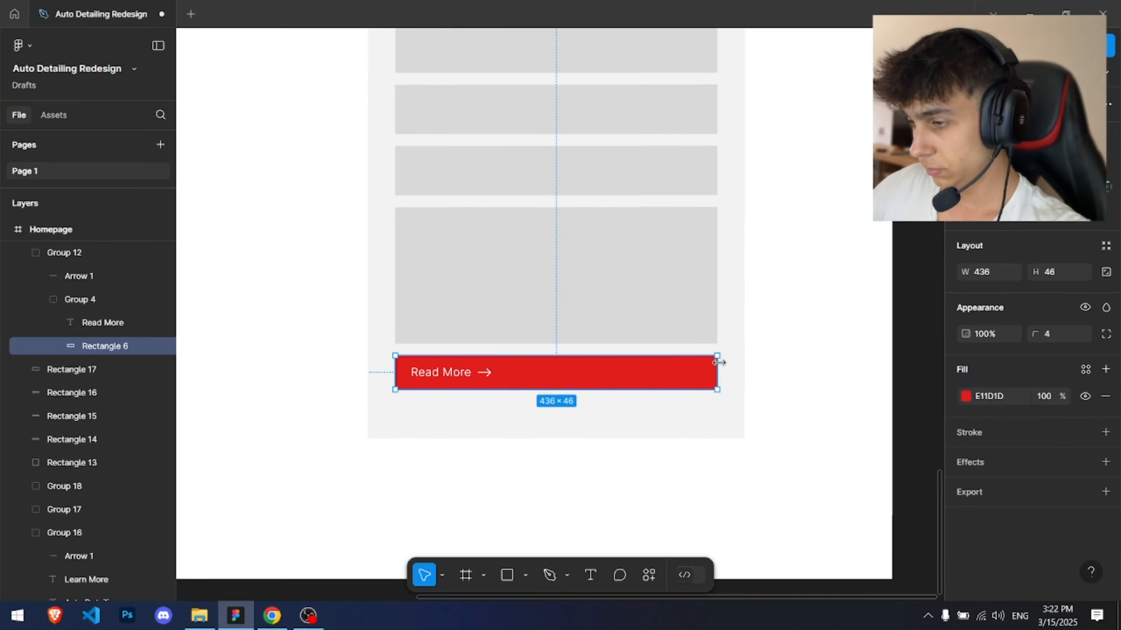
ctrl+scroll(718, 362, up, 10)
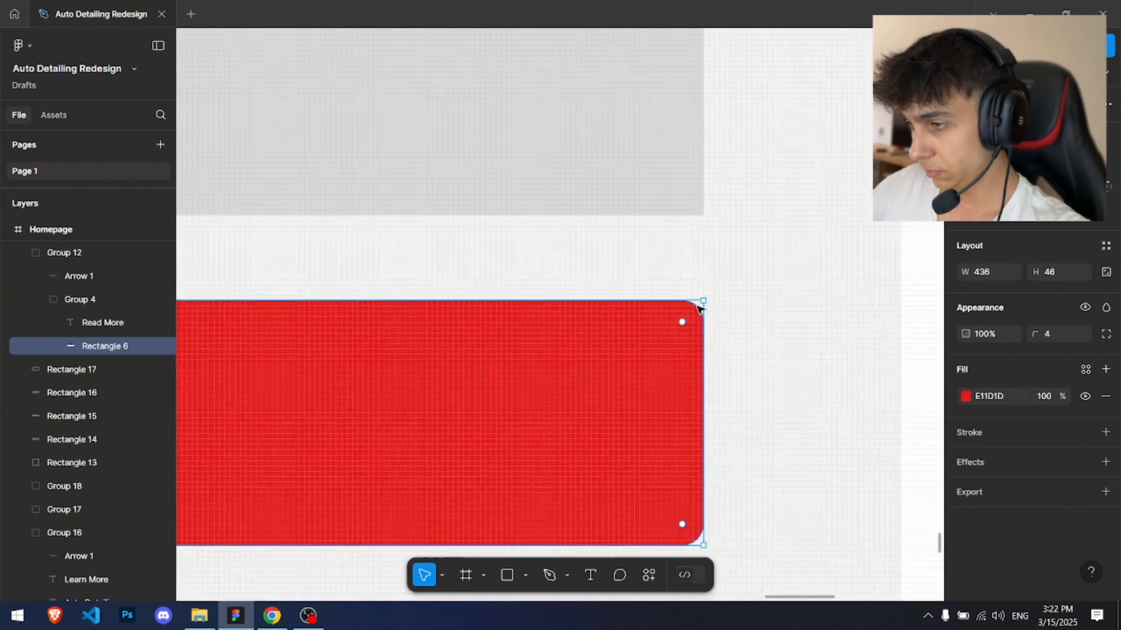
ctrl+scroll(696, 307, down, 6)
drag(531, 313, 689, 268)
Step: Centre the button's label and arrow together within the red bar
click(309, 295)
shift+click(397, 296)
drag(368, 305, 623, 305)
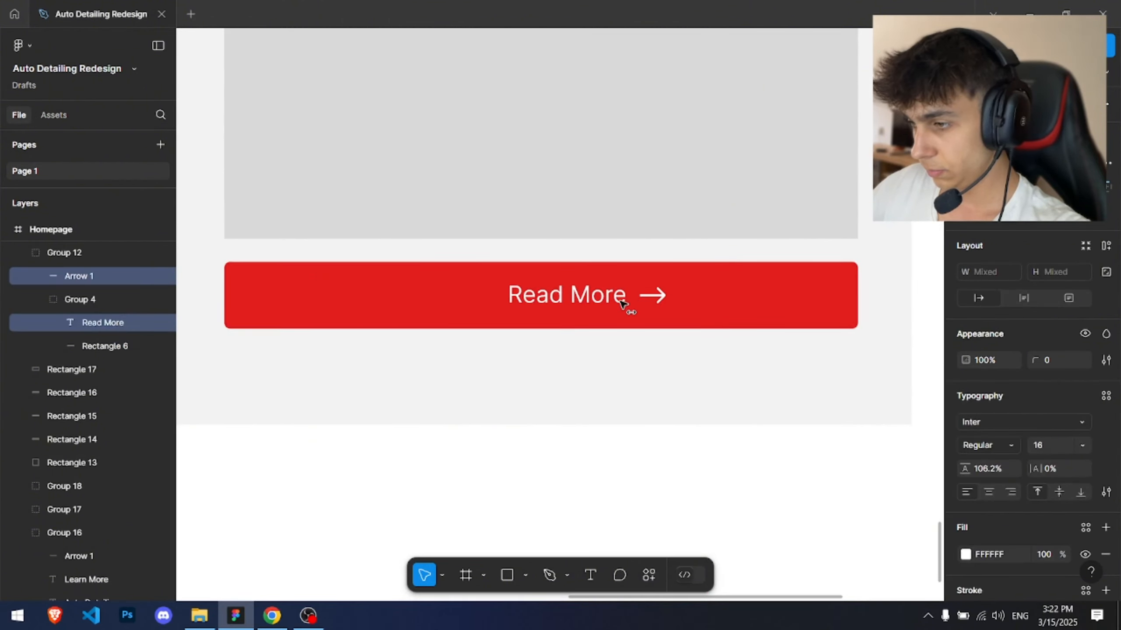
Step: Change the button label to Send Message and re-centre it with the arrow
double_click(533, 295)
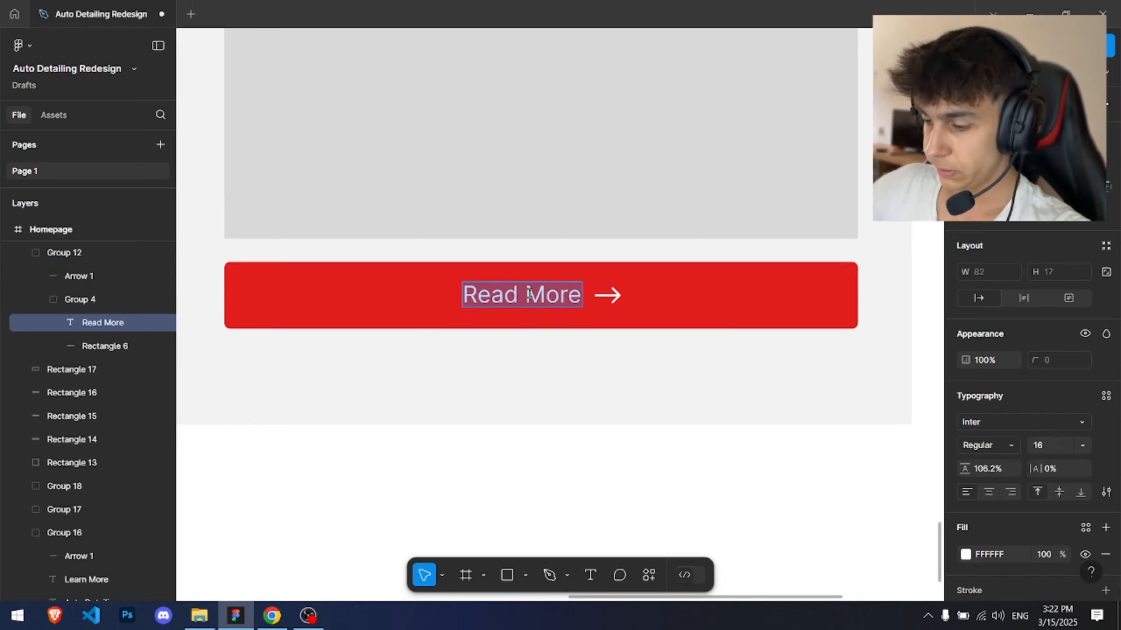
text(Send)
key(Escape)
drag(559, 293, 582, 303)
shift+click(608, 295)
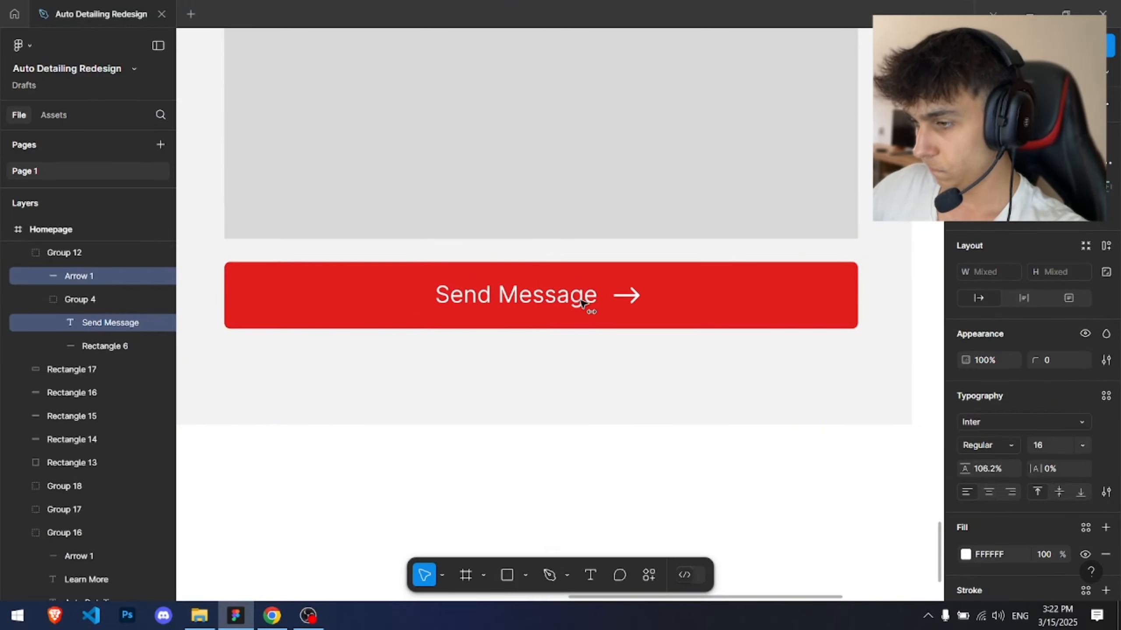
click(730, 287)
scroll(732, 288, down, 6)
click(833, 310)
drag(833, 311, 695, 437)
scroll(528, 256, up, 5)
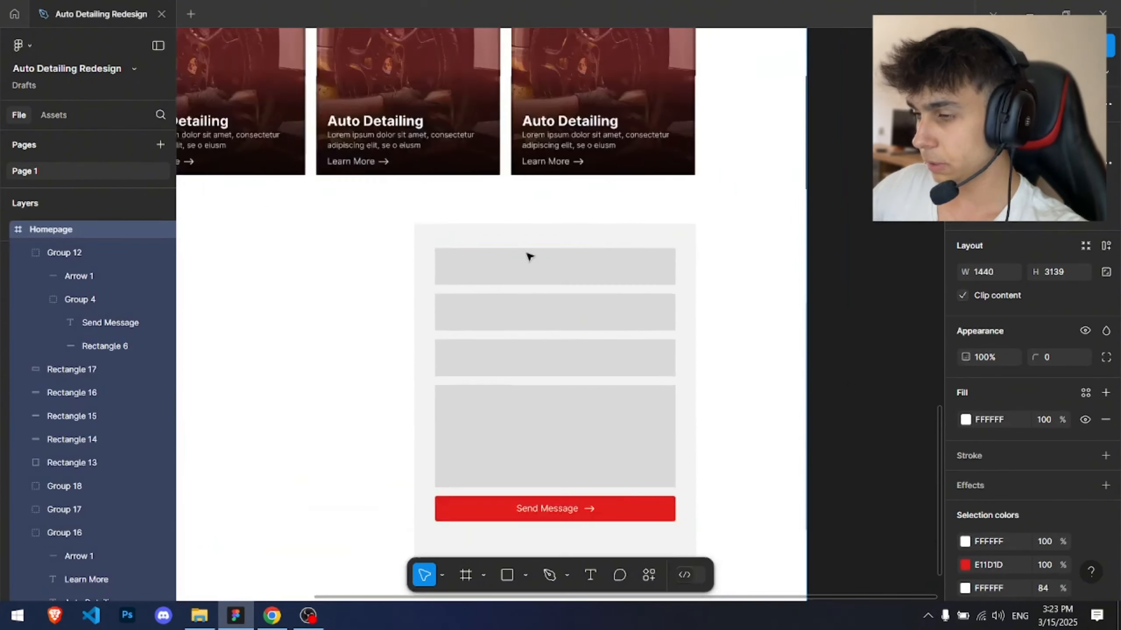
drag(492, 372, 459, 156)
scroll(460, 155, down, 4)
mouse_move(435, 194)
mouse_down()
mouse_move(460, 132)
mouse_move(440, 215)
mouse_up()
scroll(424, 108, up, 3)
Step: Give the top form field a white FFFFFF fill at 25% opacity
click(370, 173)
click(363, 232)
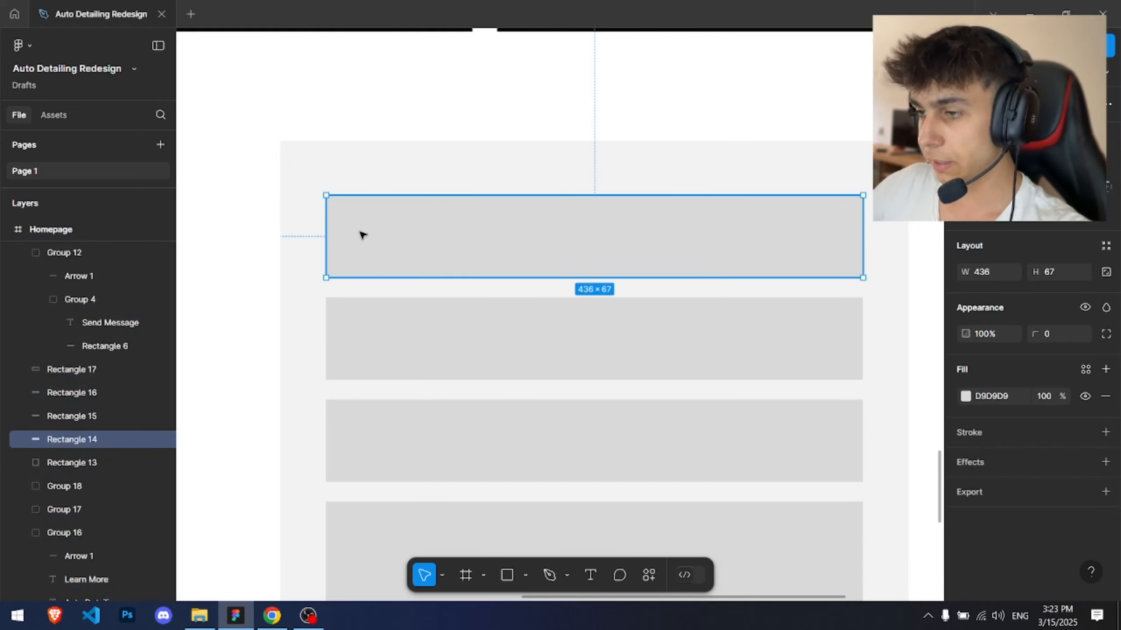
key(t)
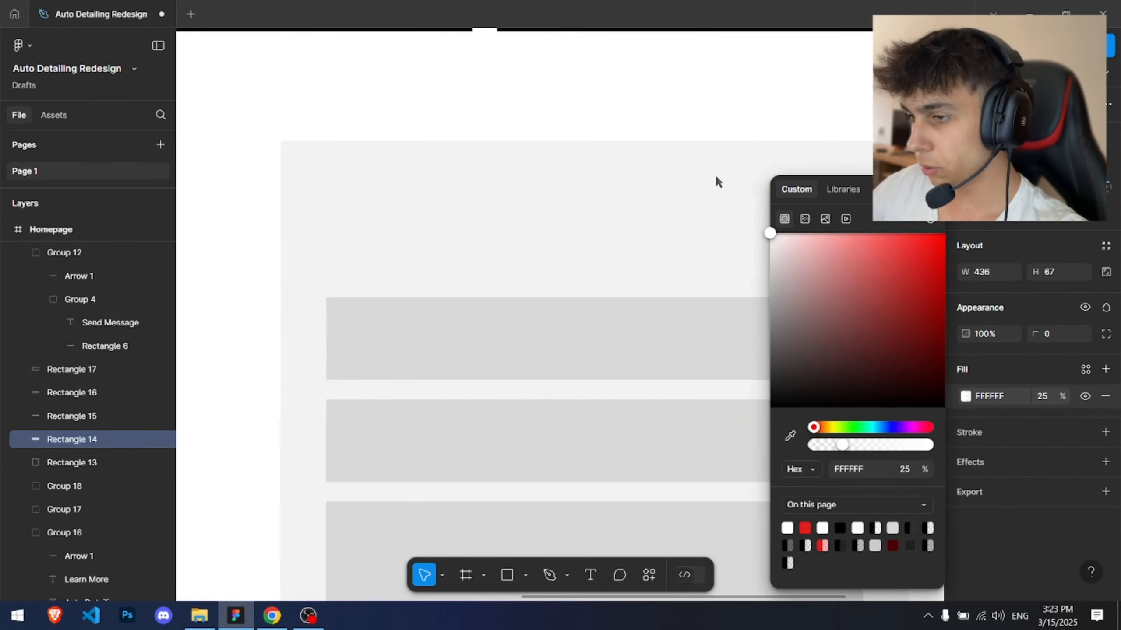
Step: Add a black inside stroke at 23% opacity to the top field and set its corner radius to 5
click(1105, 432)
click(965, 459)
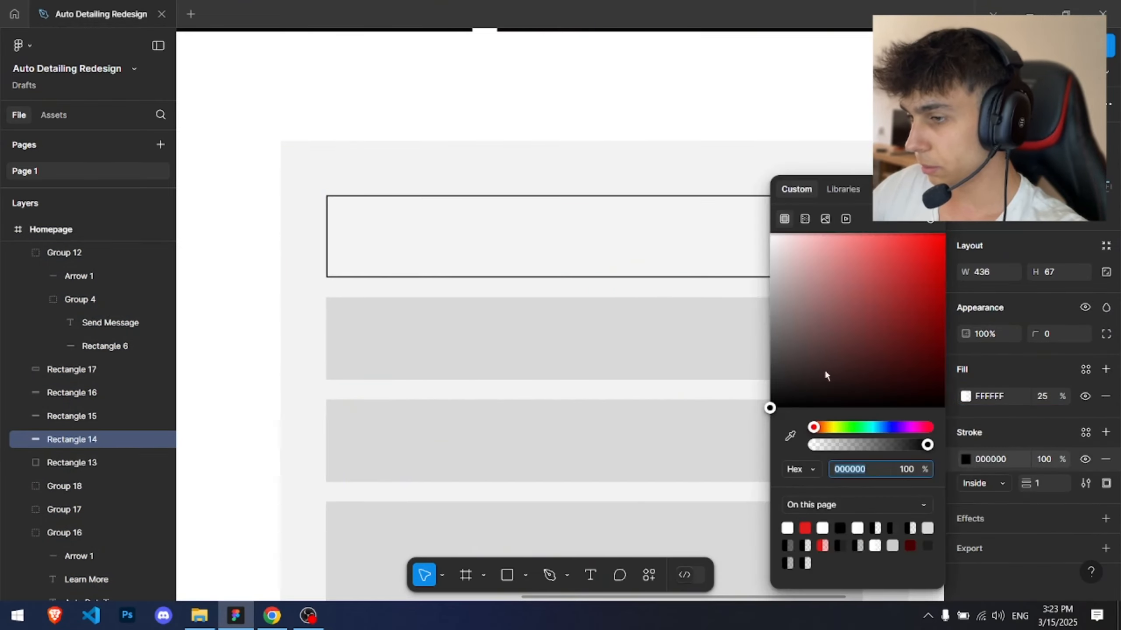
drag(926, 450, 868, 445)
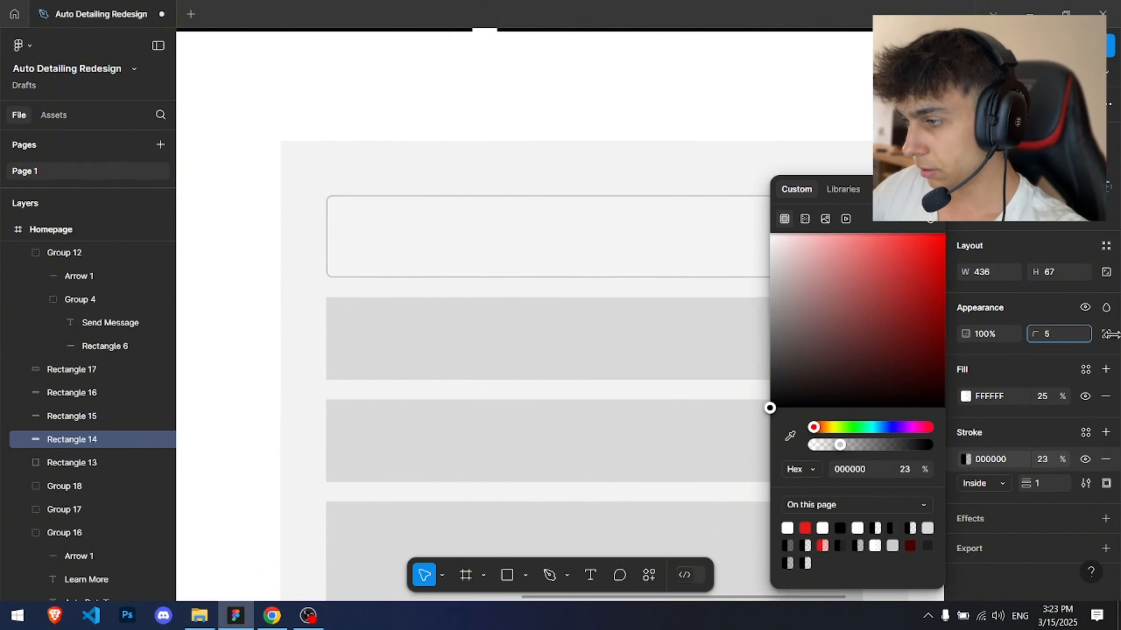
Step: Set the form background rectangle's corner radius to 15
click(573, 177)
click(1052, 333)
text(15)
key(Return)
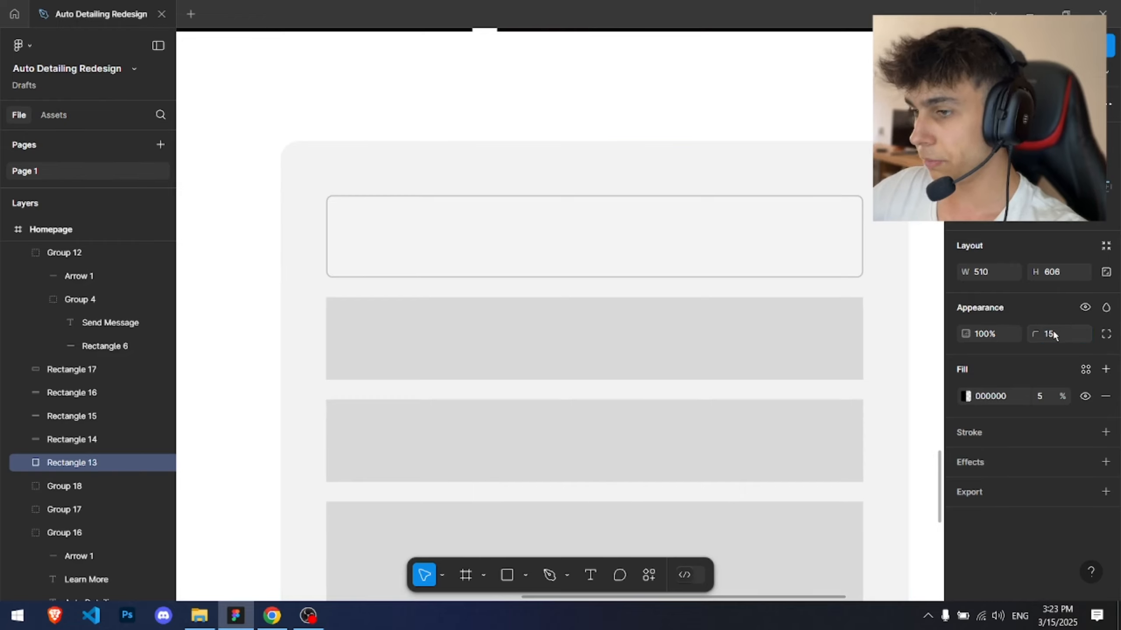
Step: Set the top form field's white fill to 100% opacity
key(Escape)
scroll(537, 255, up, 3)
drag(536, 255, 690, 345)
key(t)
key(Escape)
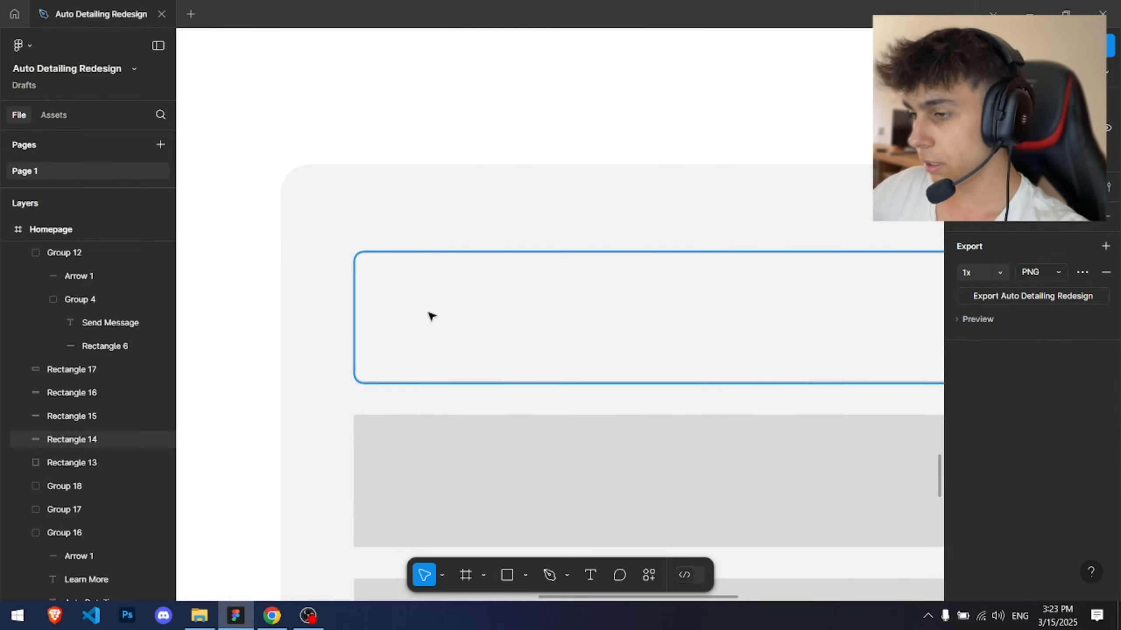
click(431, 316)
click(966, 396)
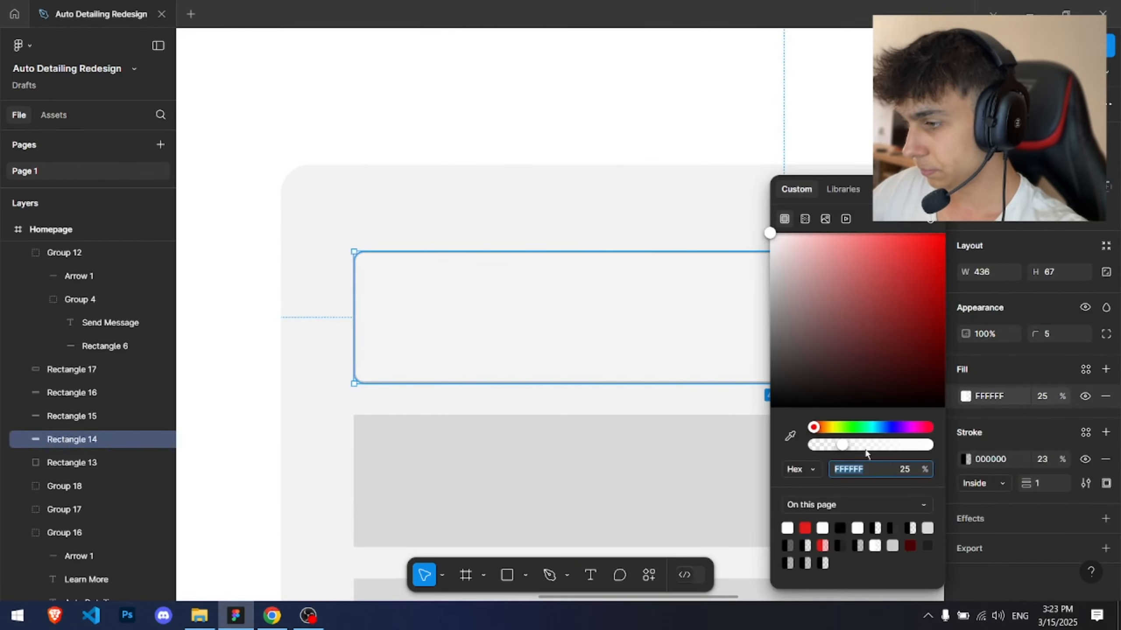
drag(865, 451, 1021, 448)
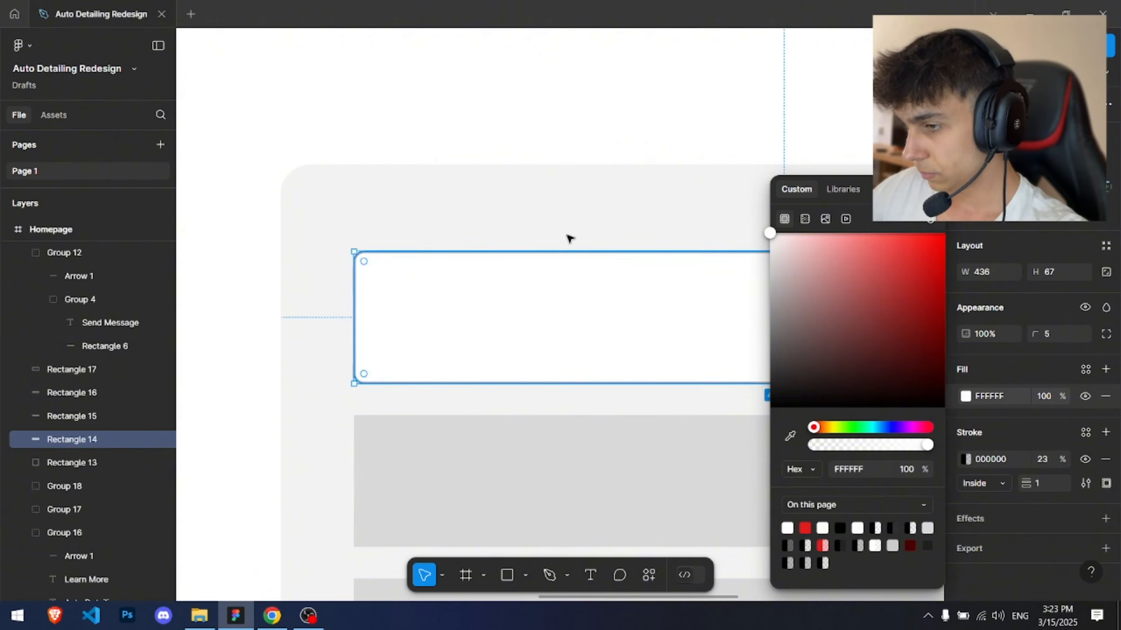
key(Escape)
Step: Add a Name text label inside the top form field
key(t)
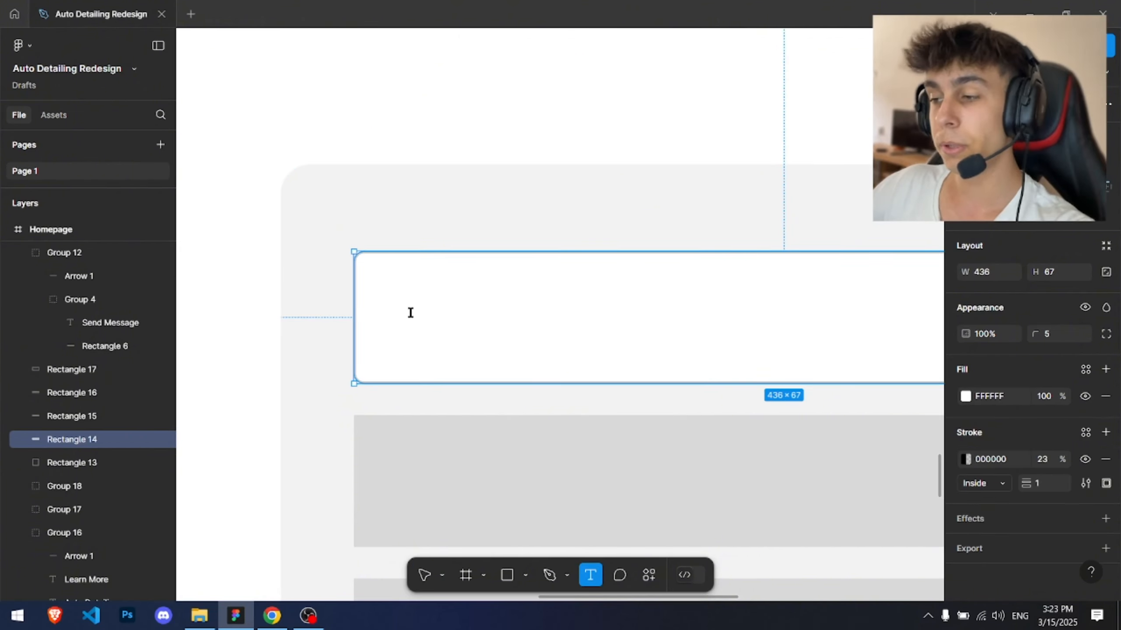
click(410, 312)
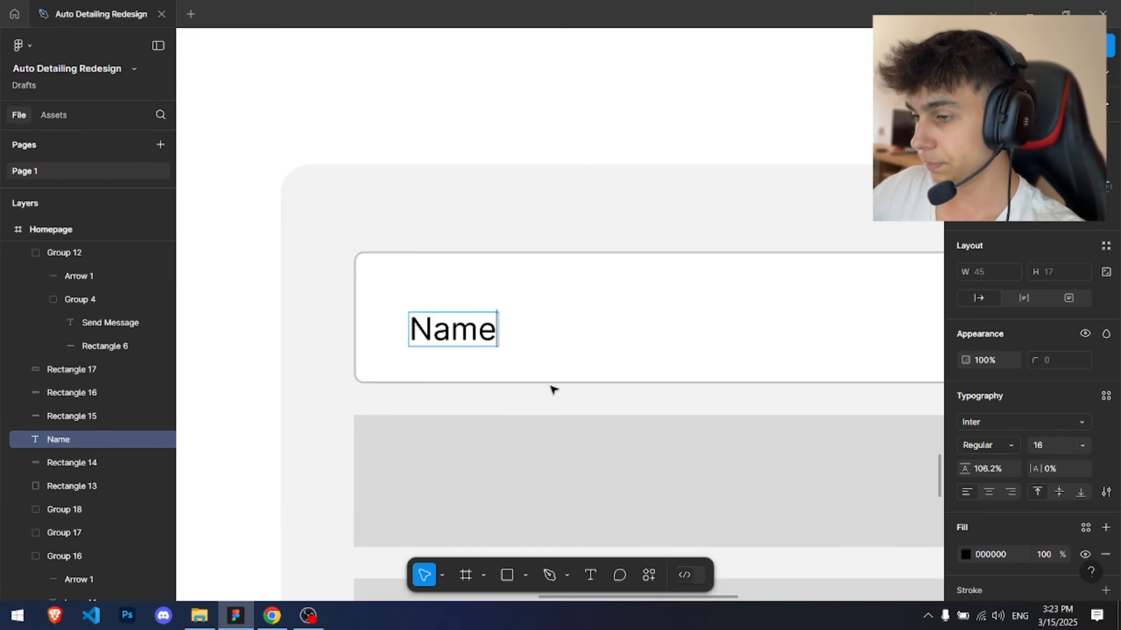
drag(458, 326, 450, 314)
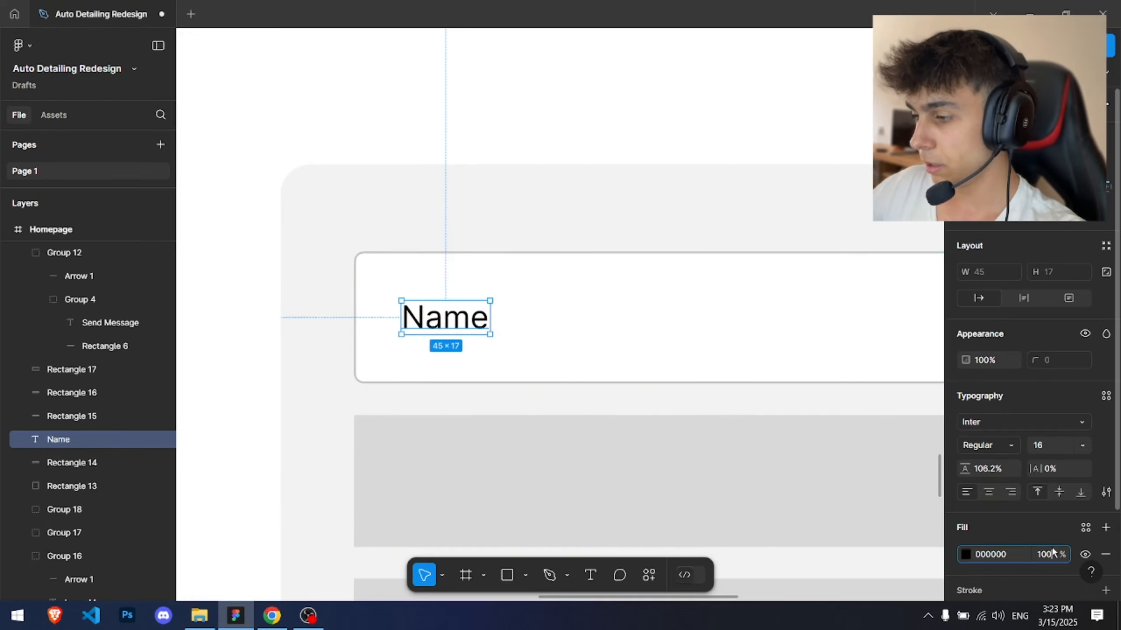
click(632, 238)
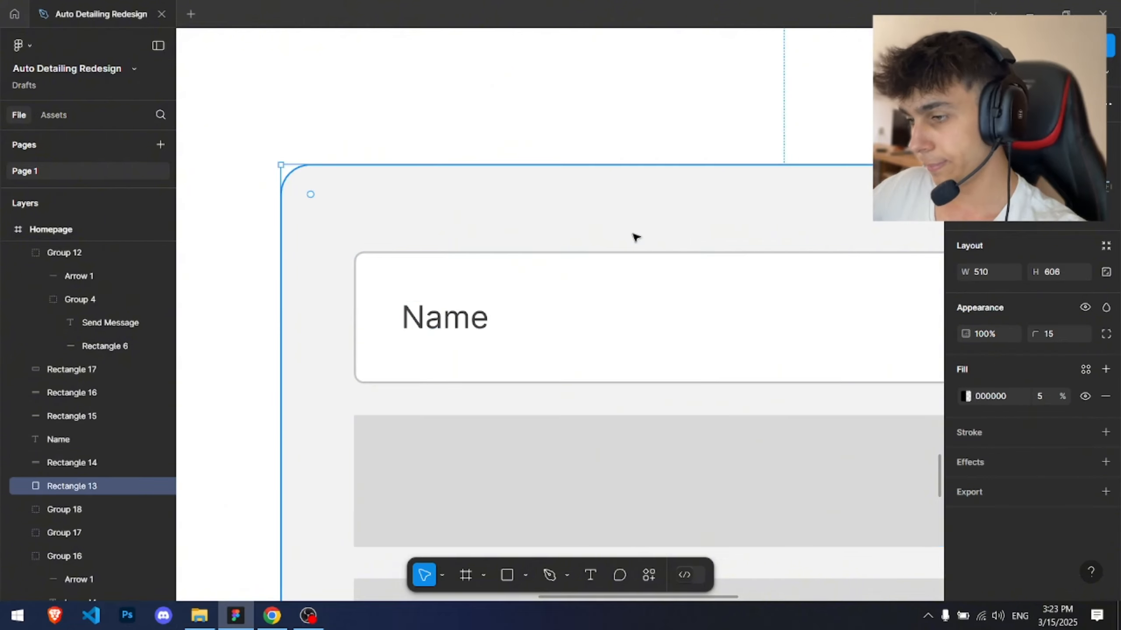
Step: Set the Name label's font size to 18 and its fill opacity to 50%, nudging it into place
key(shift+2)
scroll(444, 176, up, 5)
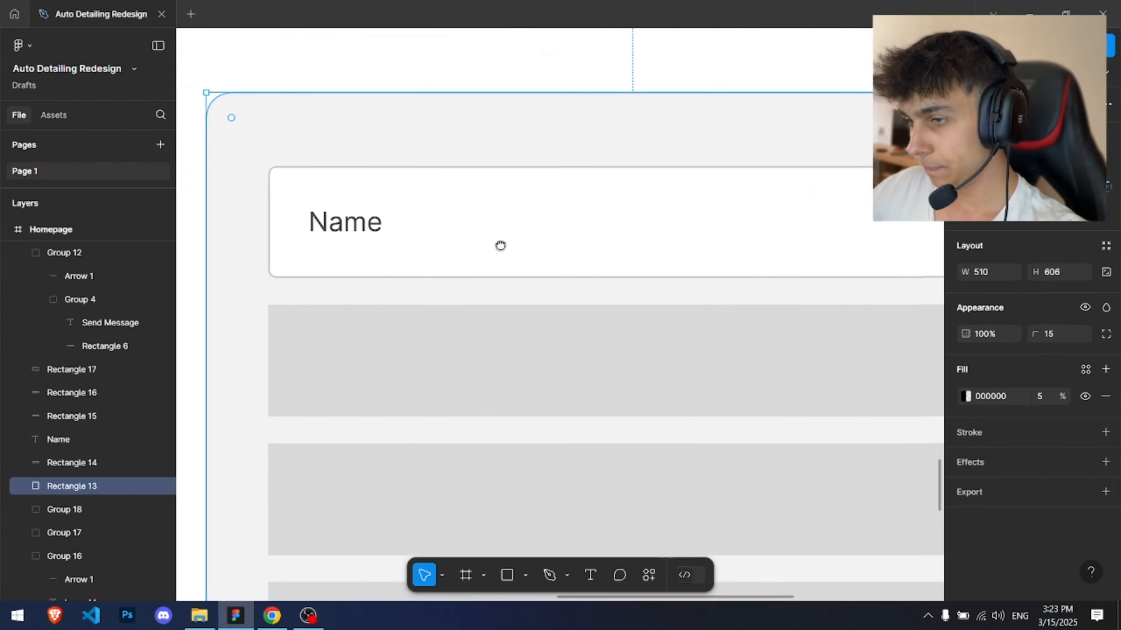
click(342, 225)
text(18)
key(Return)
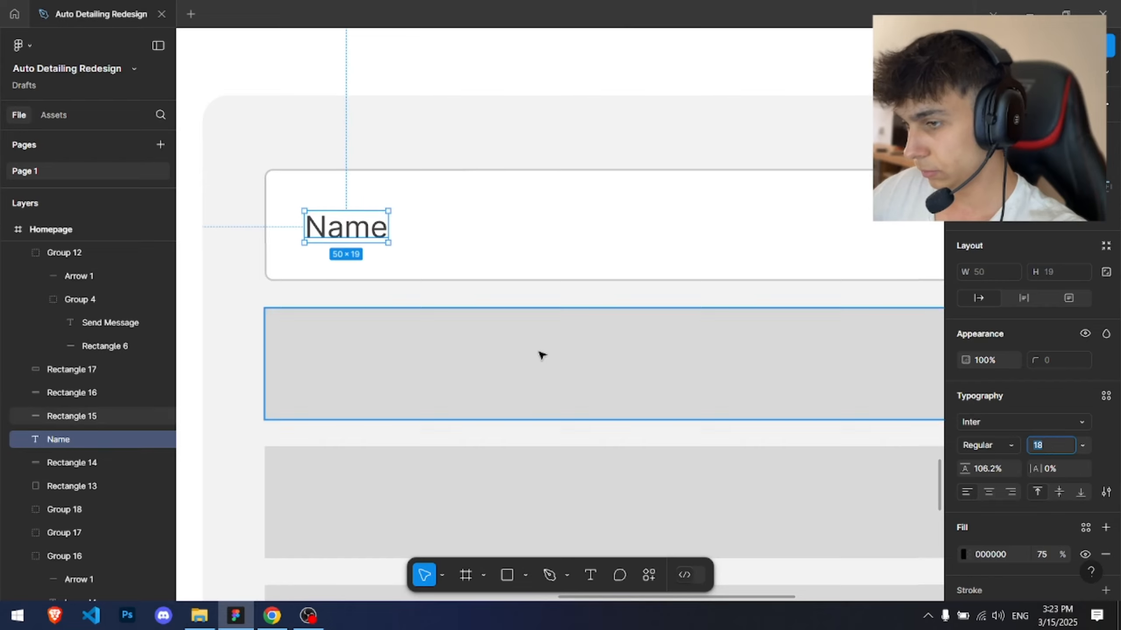
click(1045, 555)
text(50)
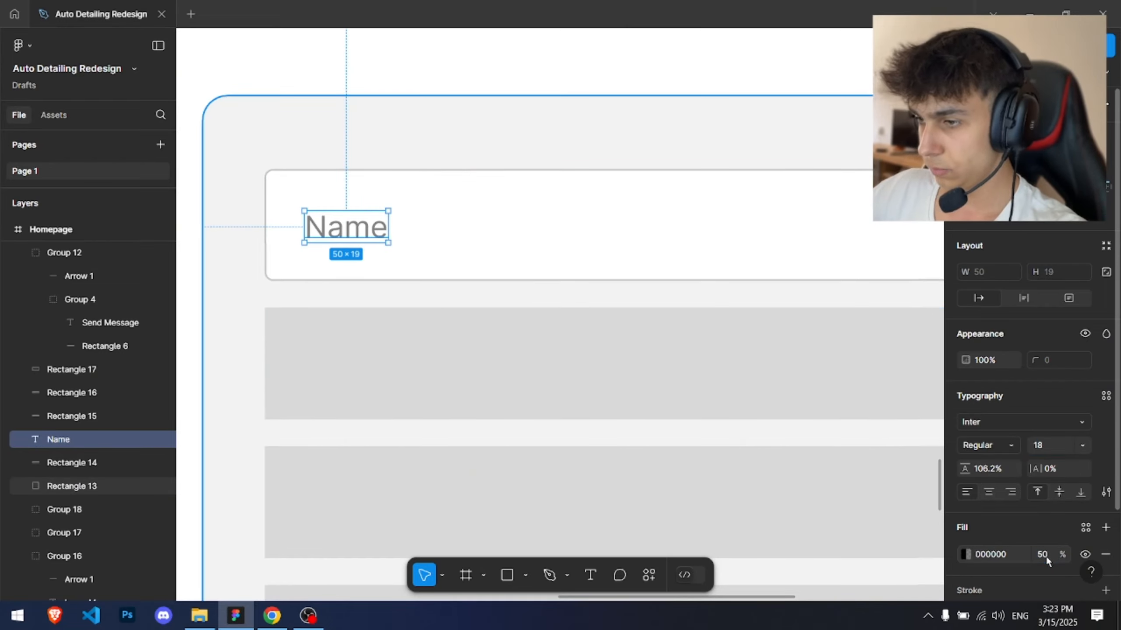
drag(370, 225, 361, 225)
Step: Delete the gray placeholder fields and duplicate the styled white field below the top one
scroll(383, 243, down, 5)
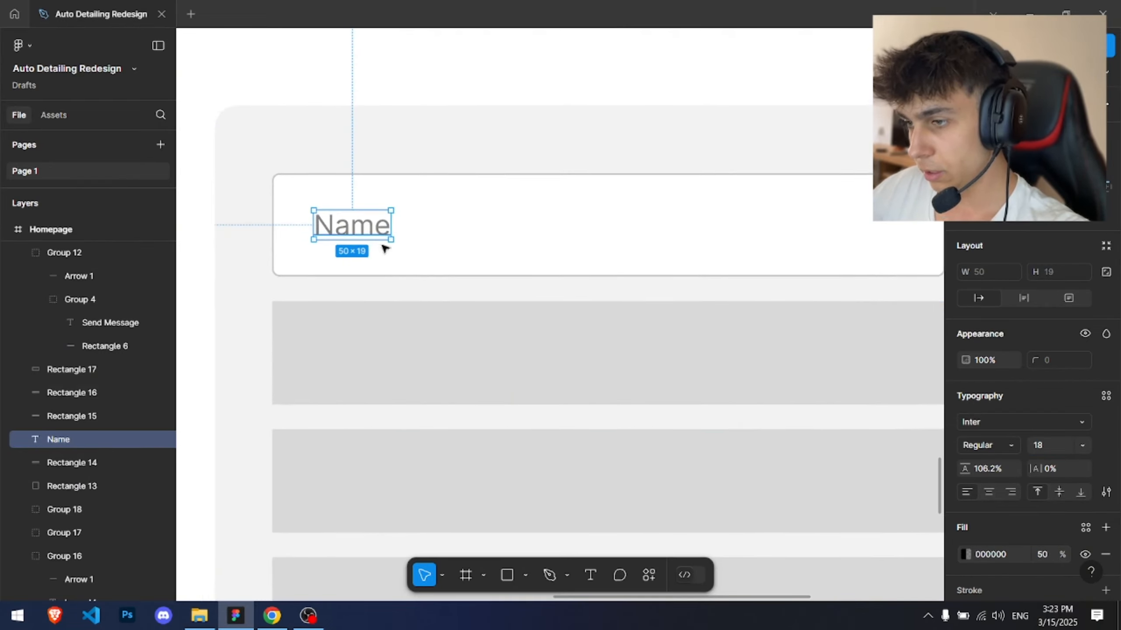
scroll(383, 199, down, 3)
drag(273, 170, 429, 298)
key(Delete)
click(470, 107)
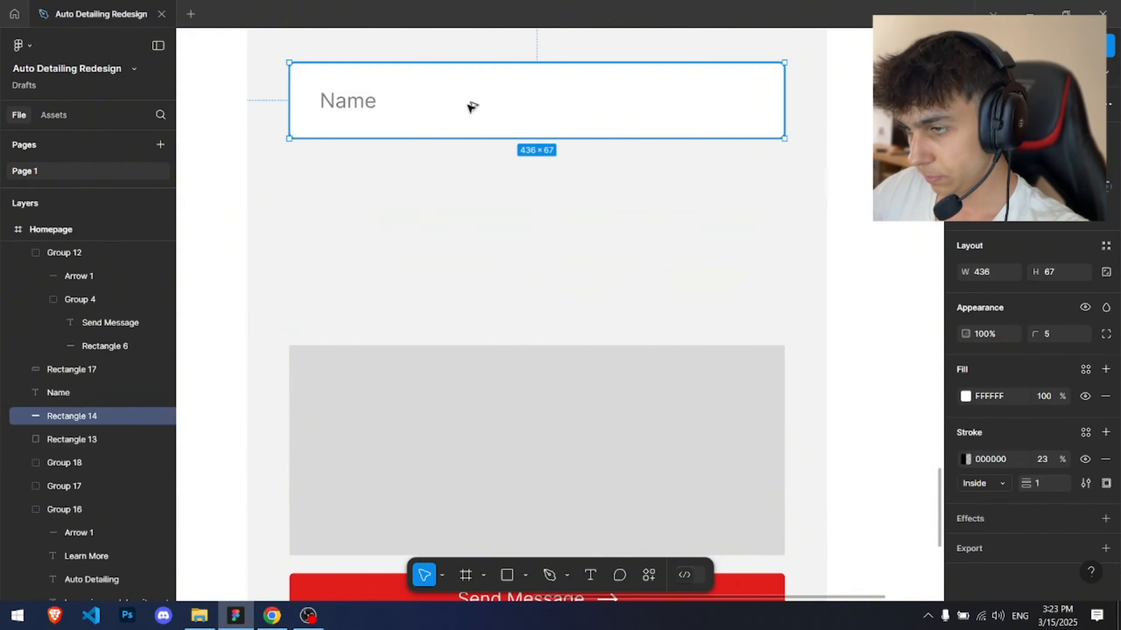
drag(470, 108, 483, 282)
scroll(339, 73, up, 3)
click(352, 121)
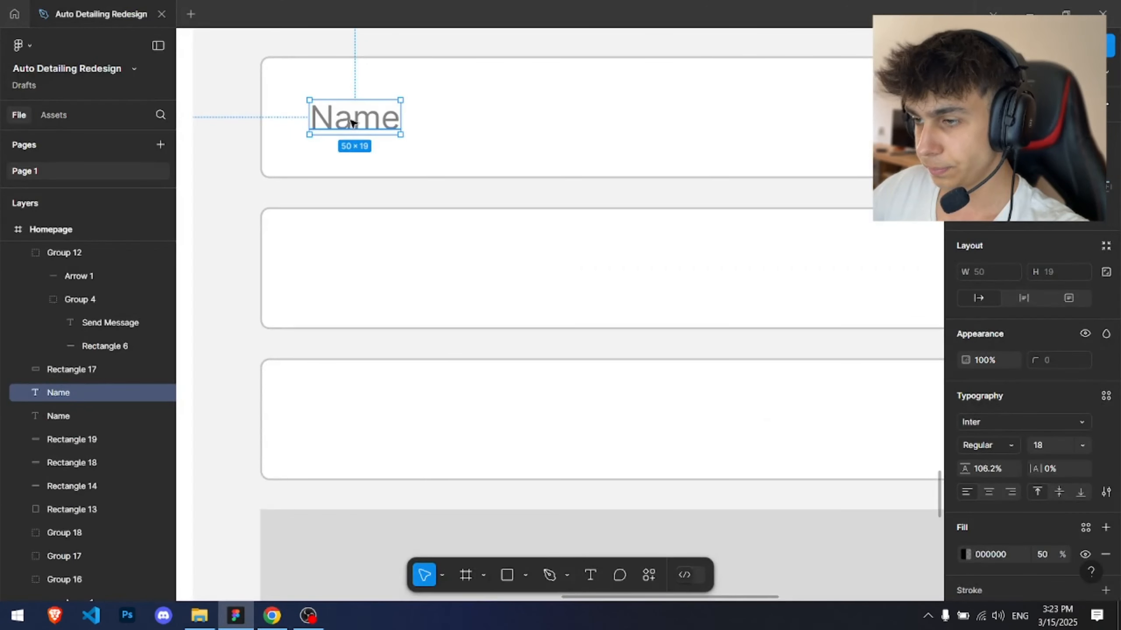
Step: Duplicate the Name label into the next two fields and rename them Email and Phone Number
drag(366, 123, 363, 420)
double_click(366, 268)
text(Email)
double_click(358, 420)
text(Phone Number)
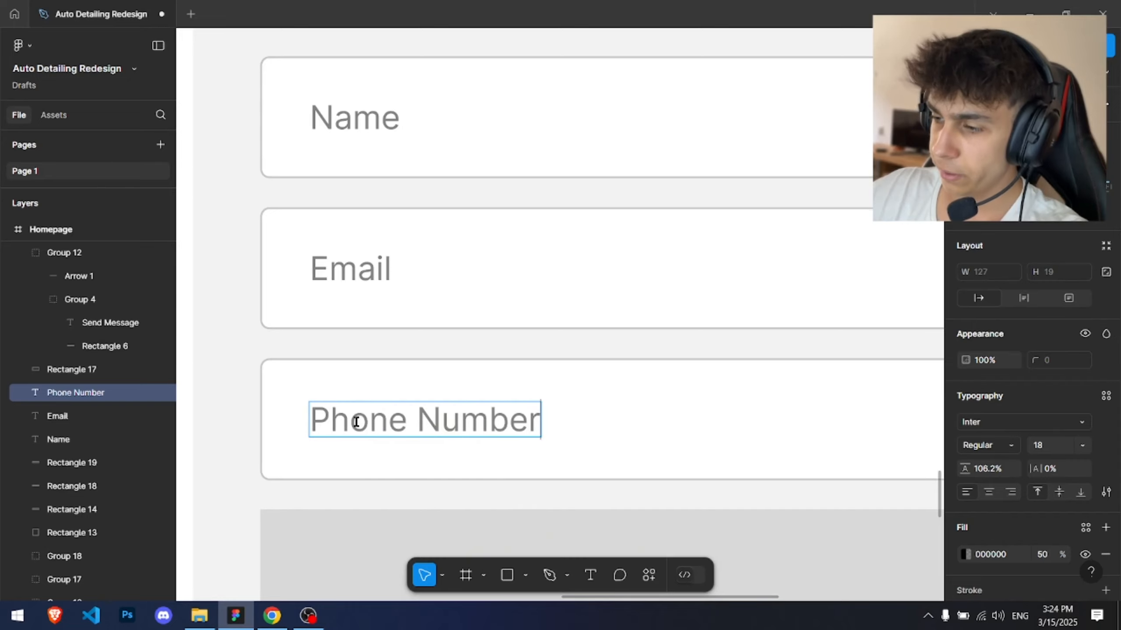
key(Escape)
key(Escape)
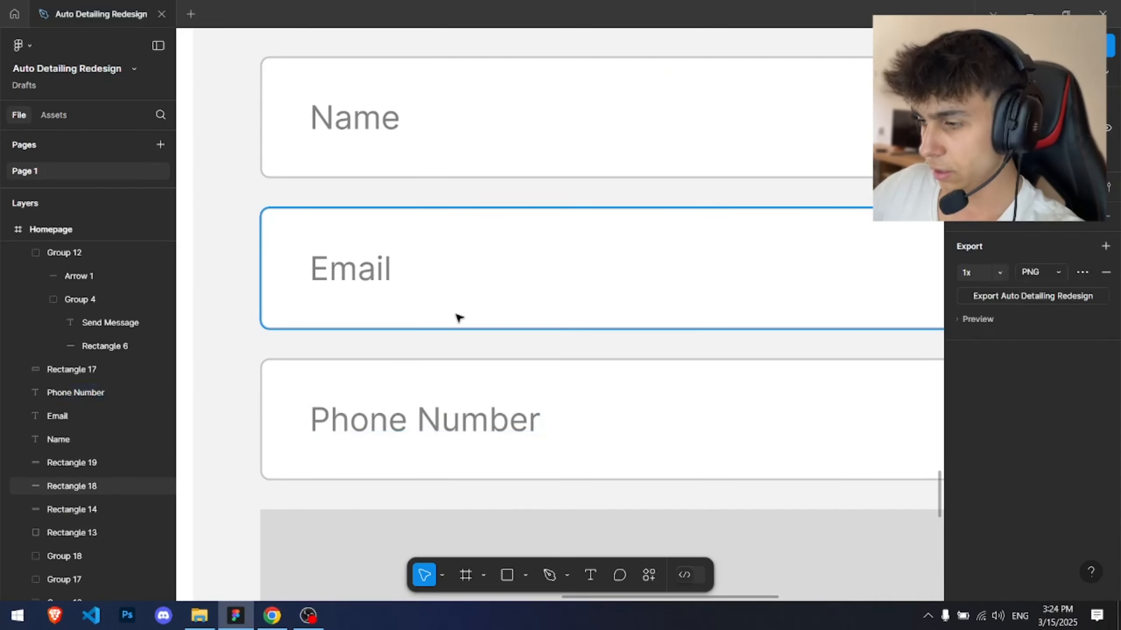
Step: Replace the gray message area with a taller copy of the white input field
scroll(458, 318, down, 3)
click(498, 328)
key(Delete)
click(590, 227)
drag(591, 228, 592, 307)
drag(584, 351, 585, 459)
click(852, 328)
scroll(852, 326, down, 2)
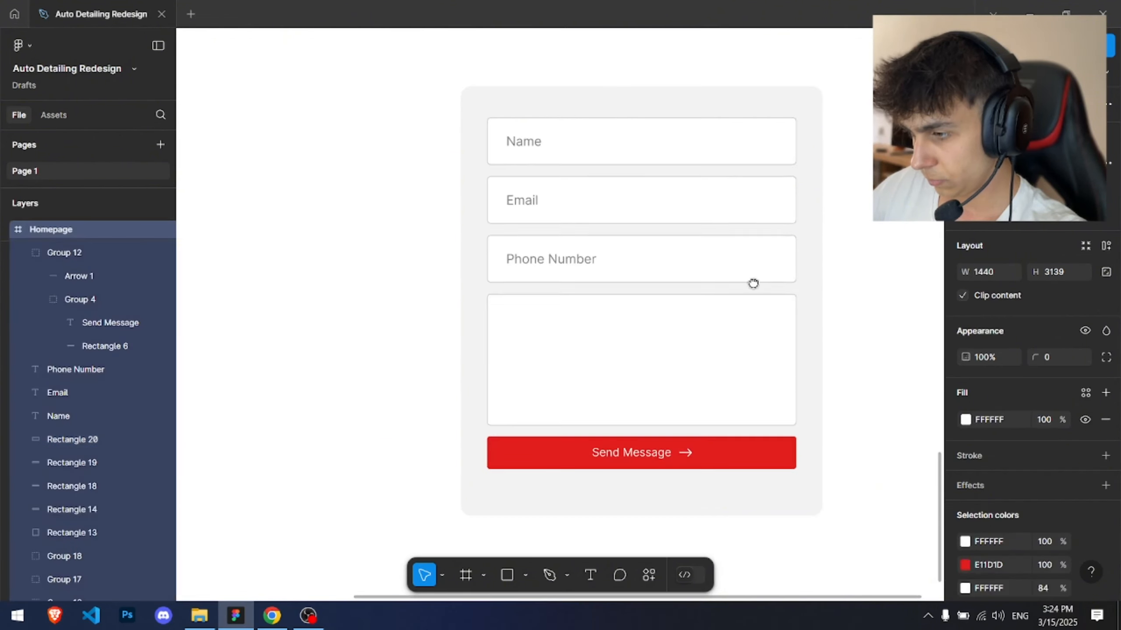
Step: Paste a copy of the field label into the large message box and rename it Message
drag(752, 283, 661, 251)
click(447, 231)
click(433, 308)
key(ctrl+v)
scroll(431, 303, up, 4)
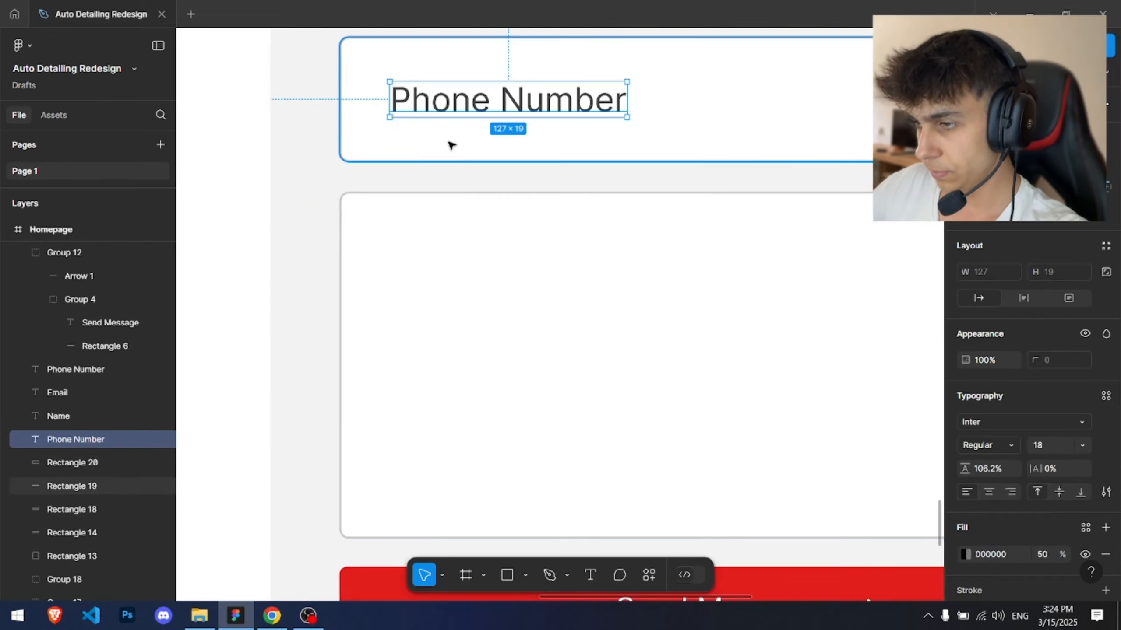
drag(443, 107, 437, 263)
double_click(432, 261)
text(Message)
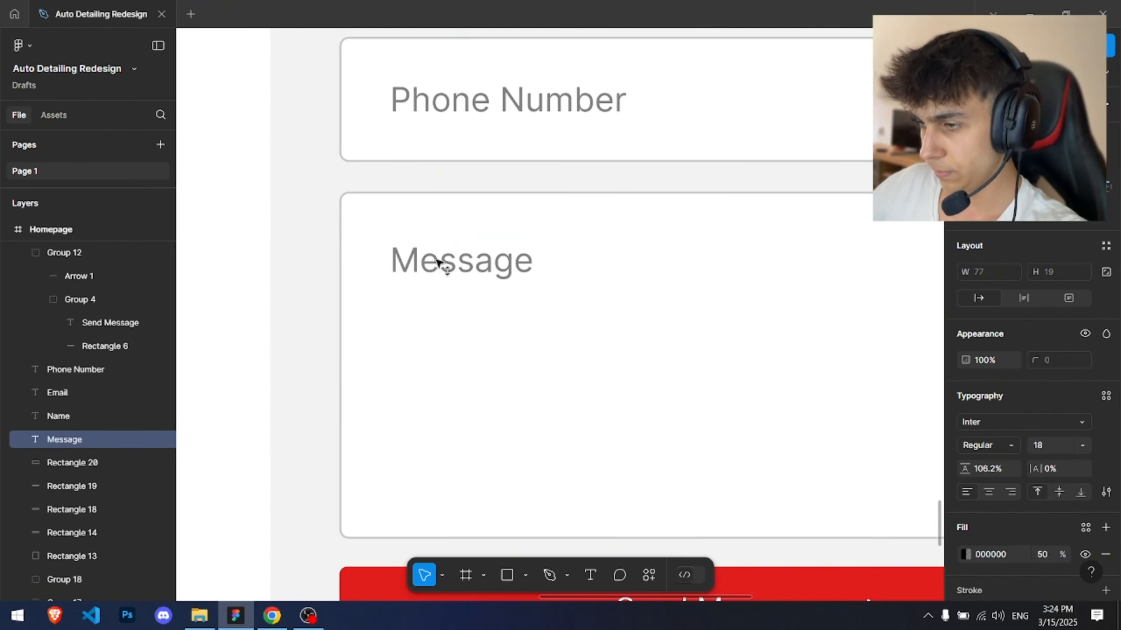
Step: Set the form background rectangle's fill opacity to 2%
click(580, 302)
scroll(582, 302, down, 5)
click(812, 271)
drag(796, 280, 735, 301)
click(671, 304)
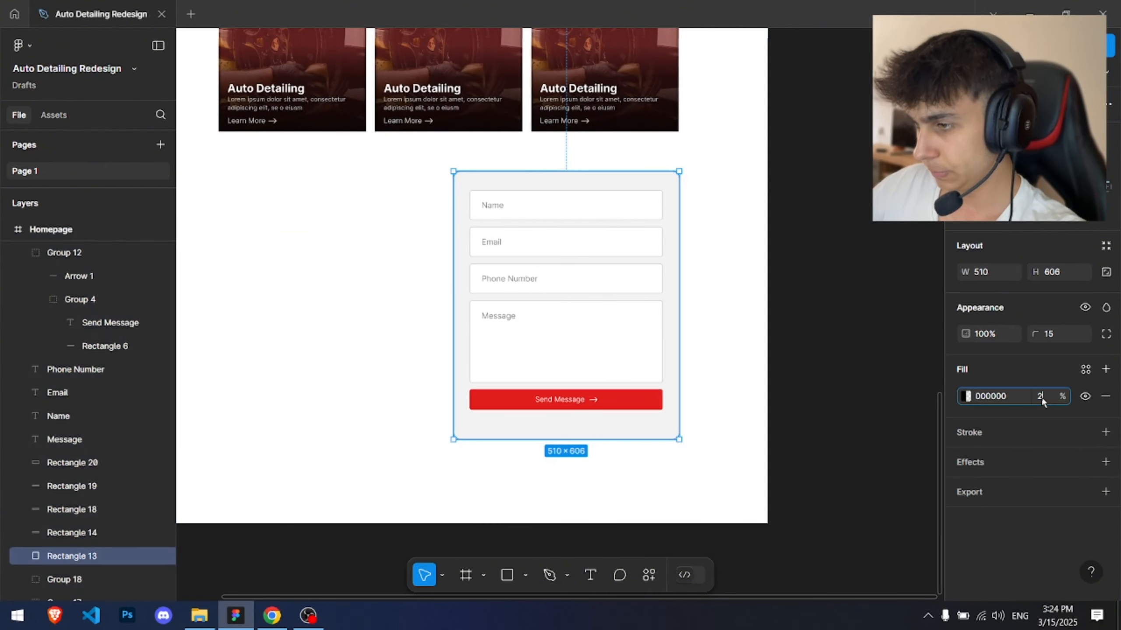
text(2)
key(Return)
Step: Adjust the Send Message button's position and the form background's bottom edge to even the padding
click(892, 329)
drag(857, 264, 846, 237)
scroll(520, 152, up, 3)
drag(687, 445, 671, 353)
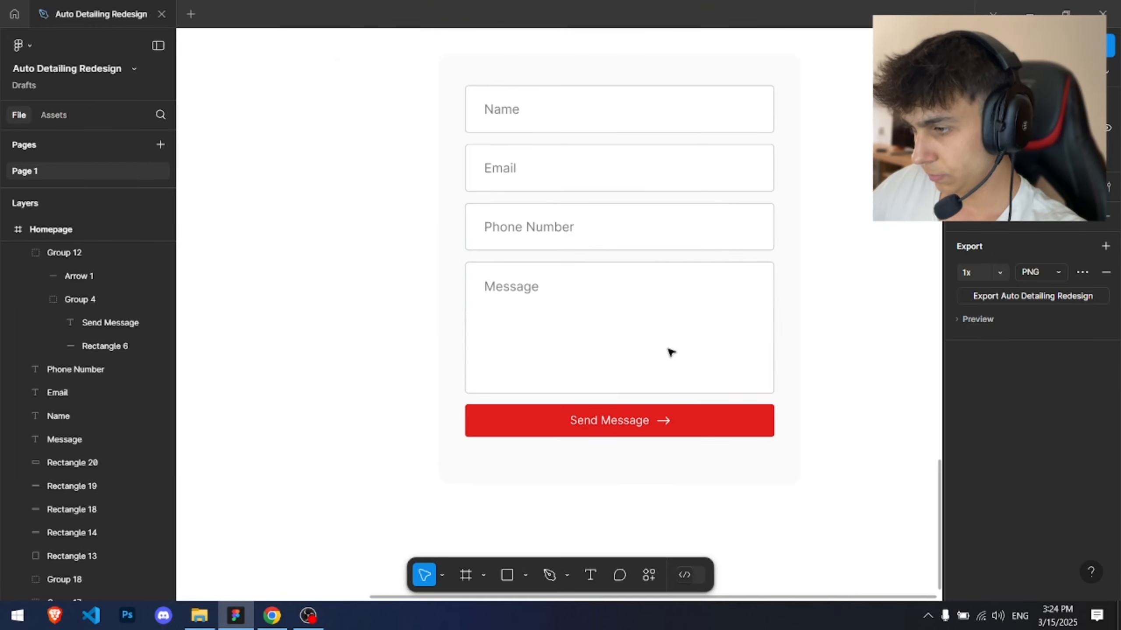
ctrl+click(703, 420)
drag(716, 437, 718, 450)
scroll(659, 435, up, 4)
drag(538, 428, 637, 428)
shift+click(671, 408)
click(652, 521)
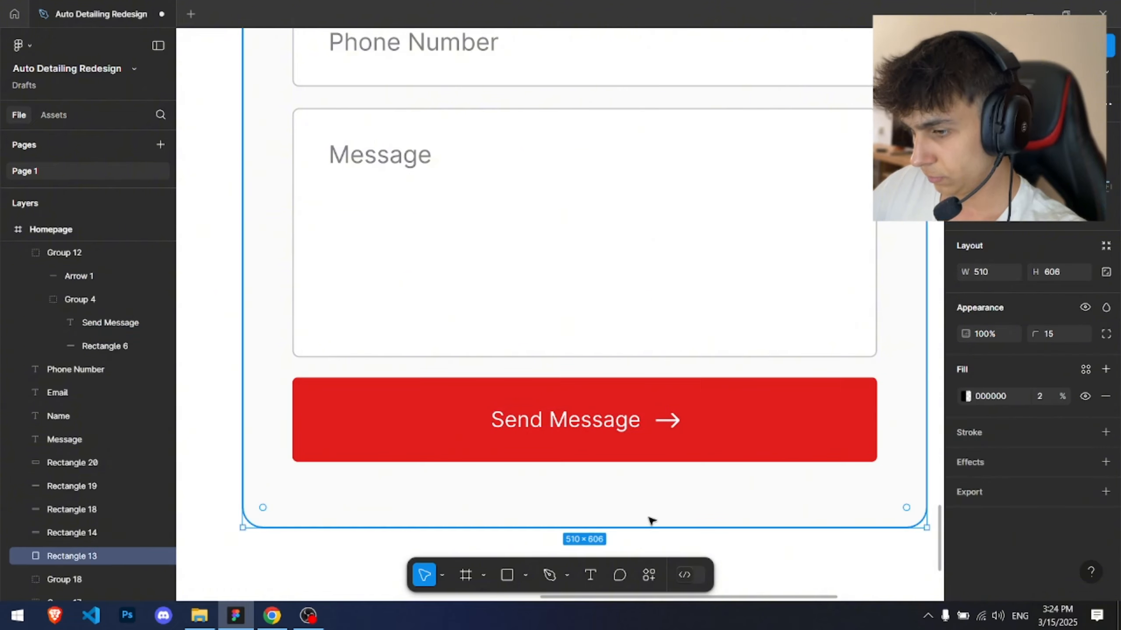
drag(637, 522, 642, 511)
click(730, 555)
scroll(730, 547, down, 5)
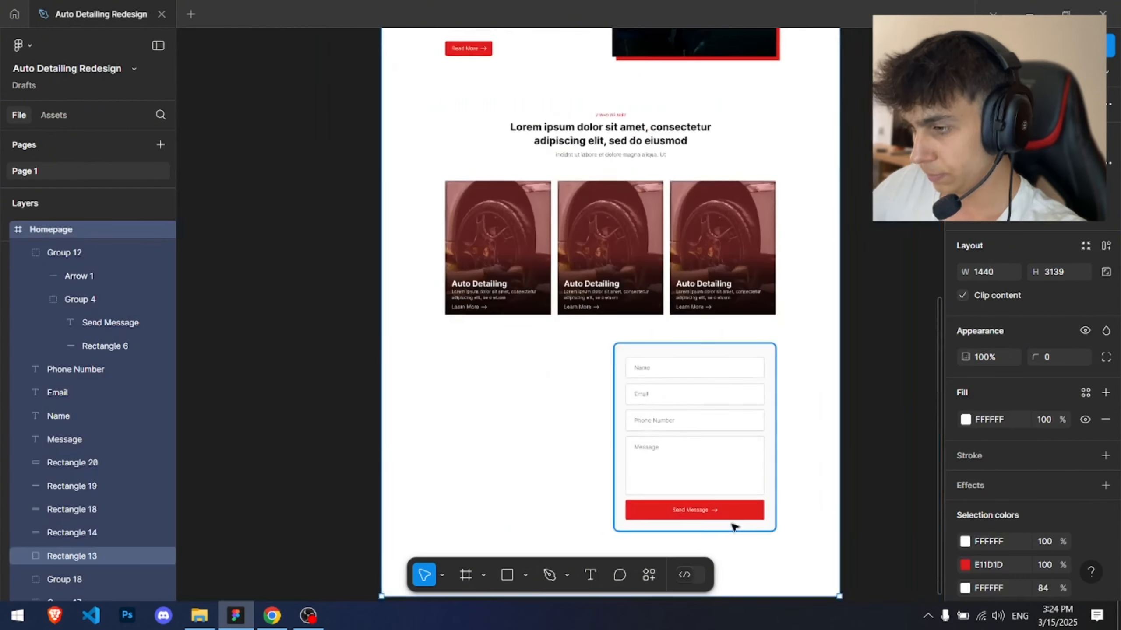
Step: Move the contact form slightly up and left below the services cards
drag(732, 525, 643, 405)
click(899, 241)
scroll(585, 253, up, 8)
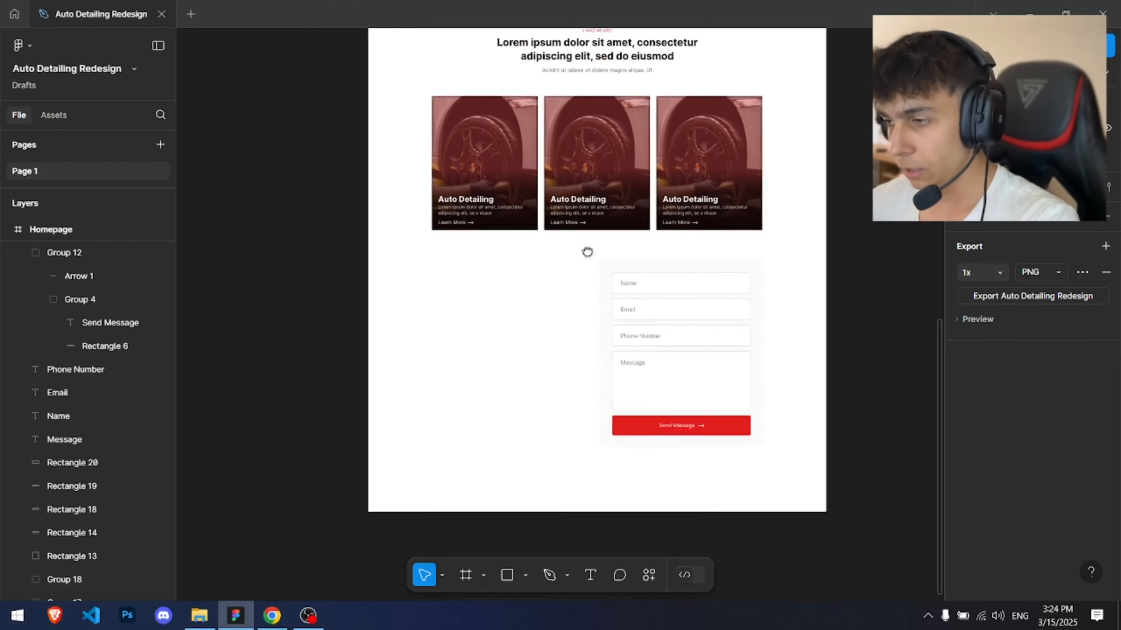
Step: Group the about section's label, heading, lines and paragraph, copy the group and paste it
ctrl+scroll(590, 388, up, 3)
drag(441, 191, 682, 465)
double_click(539, 236)
drag(459, 202, 675, 330)
ctrl+scroll(675, 331, down, 3)
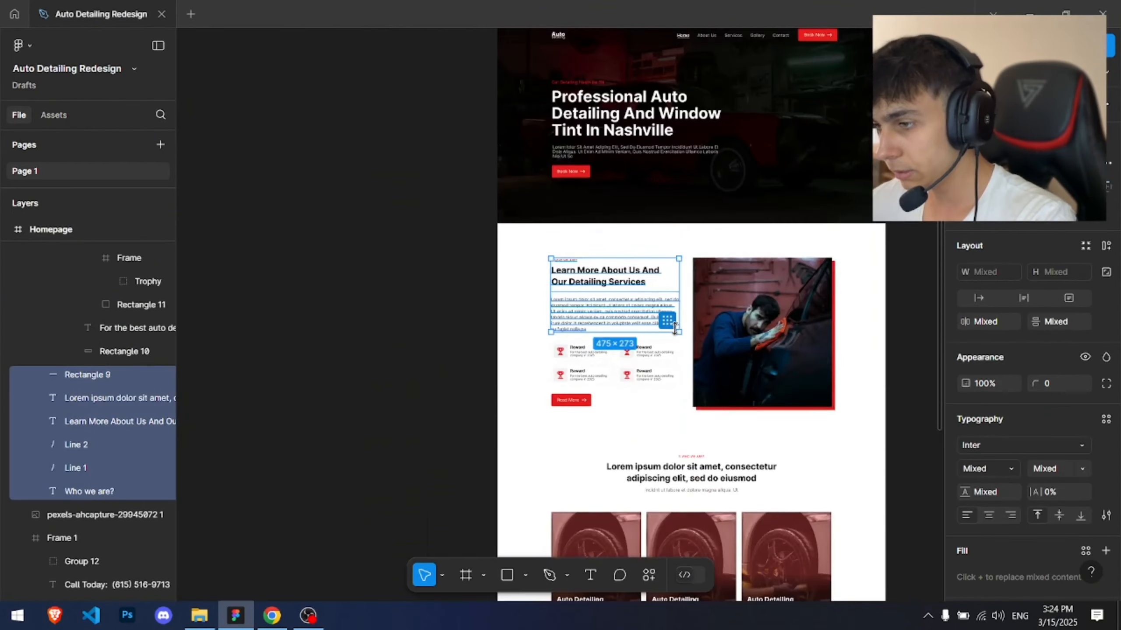
scroll(640, 77, down, 5)
key(ctrl+g)
key(ctrl+c)
click(559, 423)
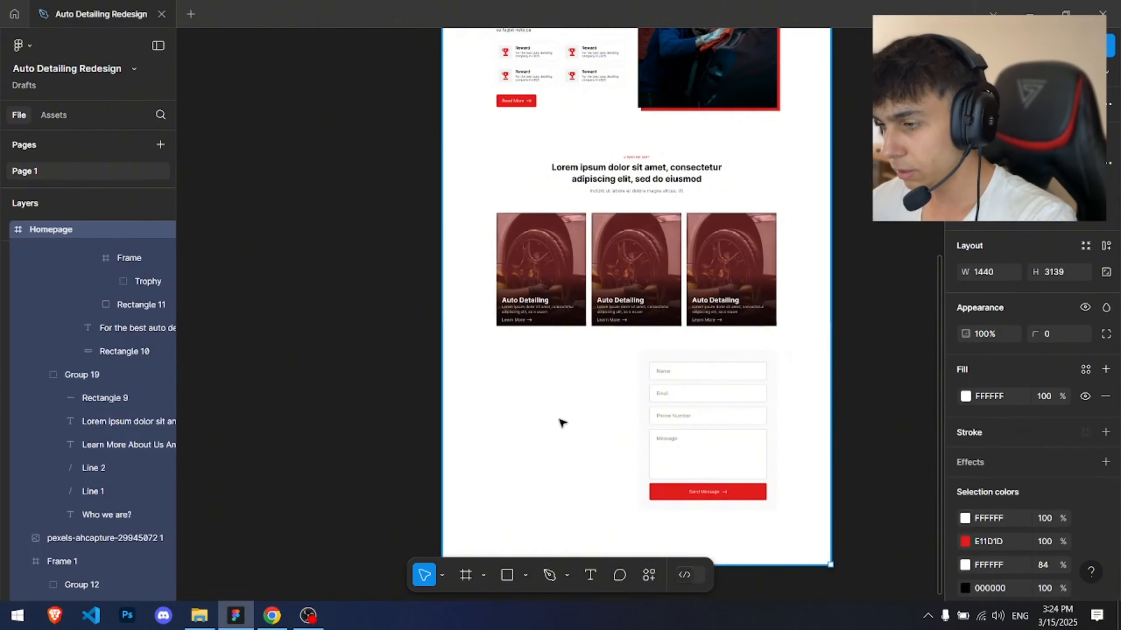
key(ctrl+v)
Step: Move the pasted text group beside the contact form, to its left
scroll(559, 422, up, 6)
ctrl+scroll(559, 423, up, 3)
ctrl+scroll(559, 204, down, 3)
drag(516, 71, 560, 437)
scroll(564, 499, down, 4)
ctrl+scroll(560, 437, up, 5)
drag(561, 382, 558, 308)
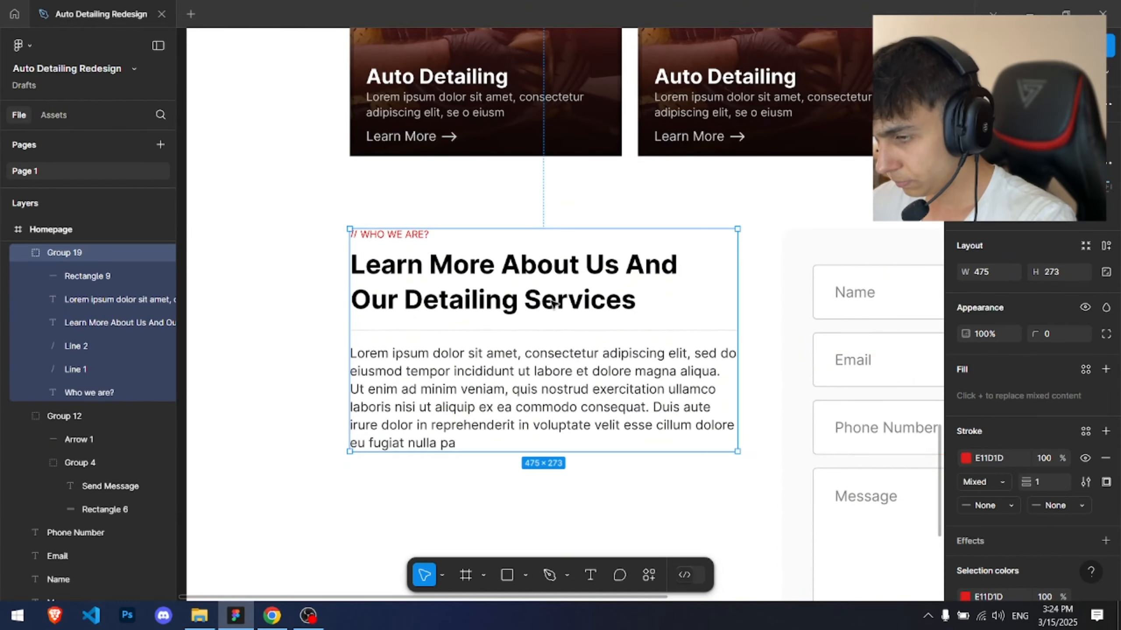
Step: Rename the copied group's small red label to CONTACT US
click(421, 217)
ctrl+scroll(421, 220, up, 5)
ctrl+double_click(378, 240)
text(CONTACT US)
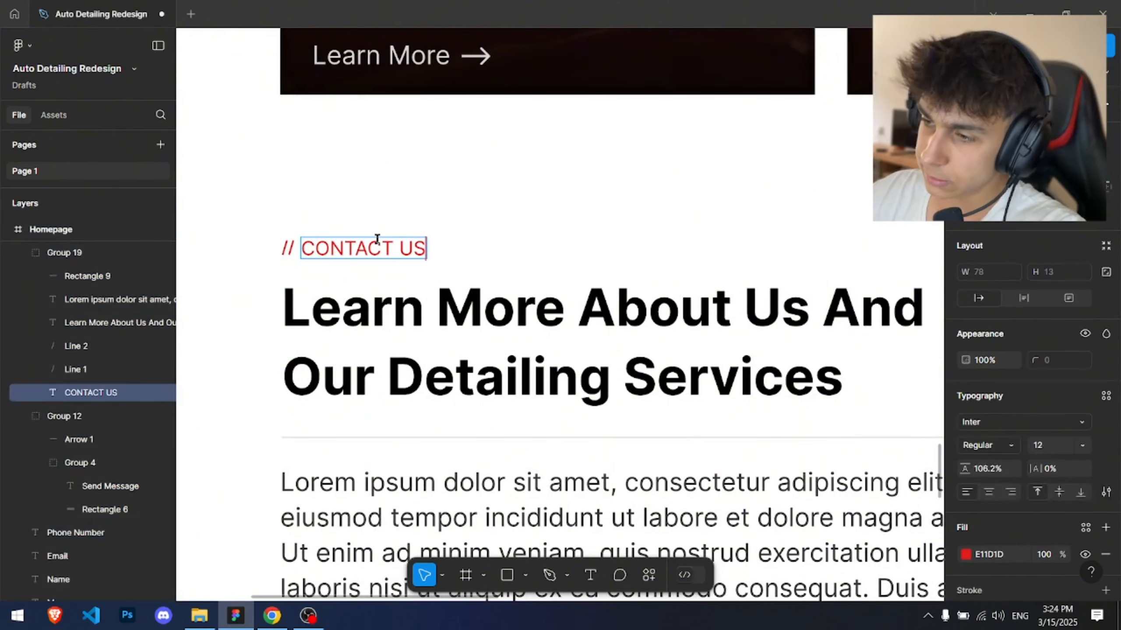
Step: Change the copied heading to "If You Like How We Work, Contact Us For Free!"
double_click(423, 312)
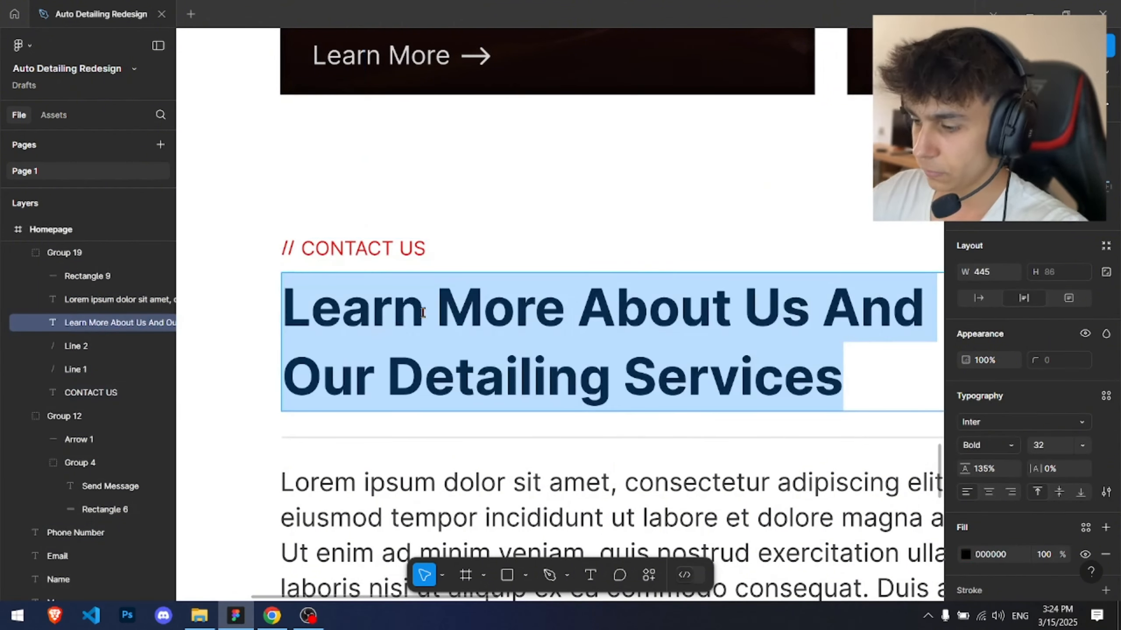
text(If )
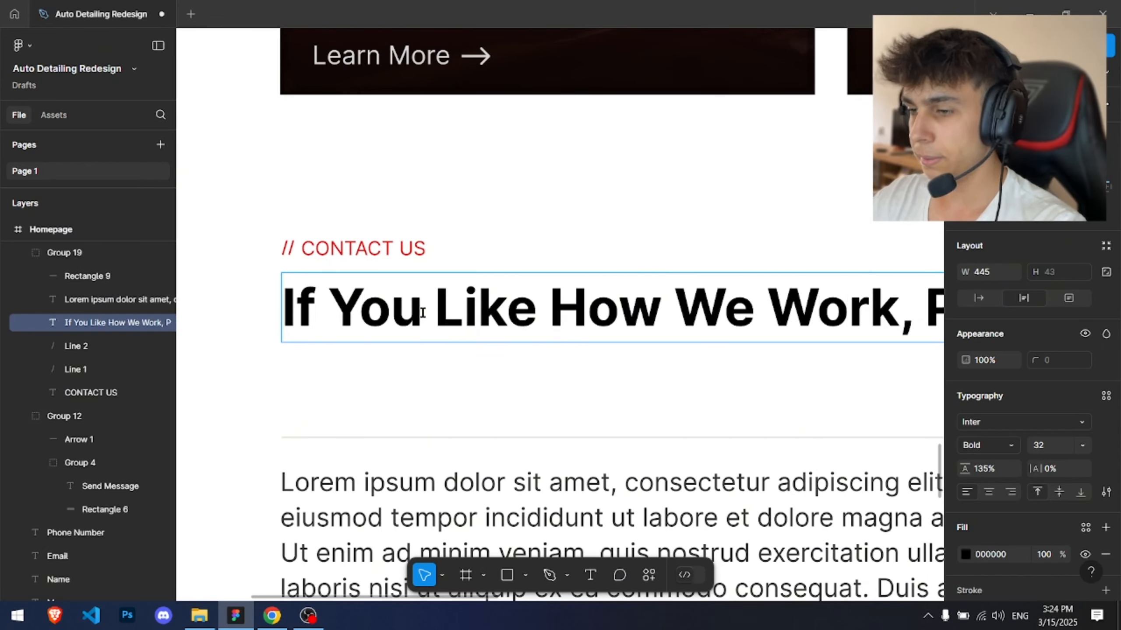
text(You Like How We Work, CO)
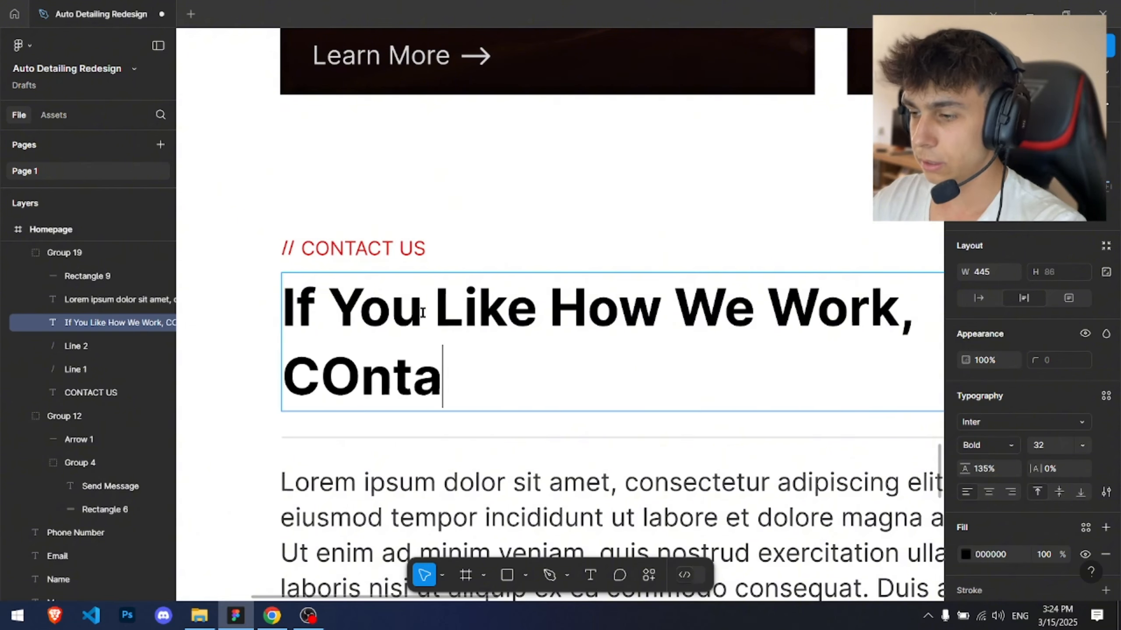
key(BackSpace)
text(on)
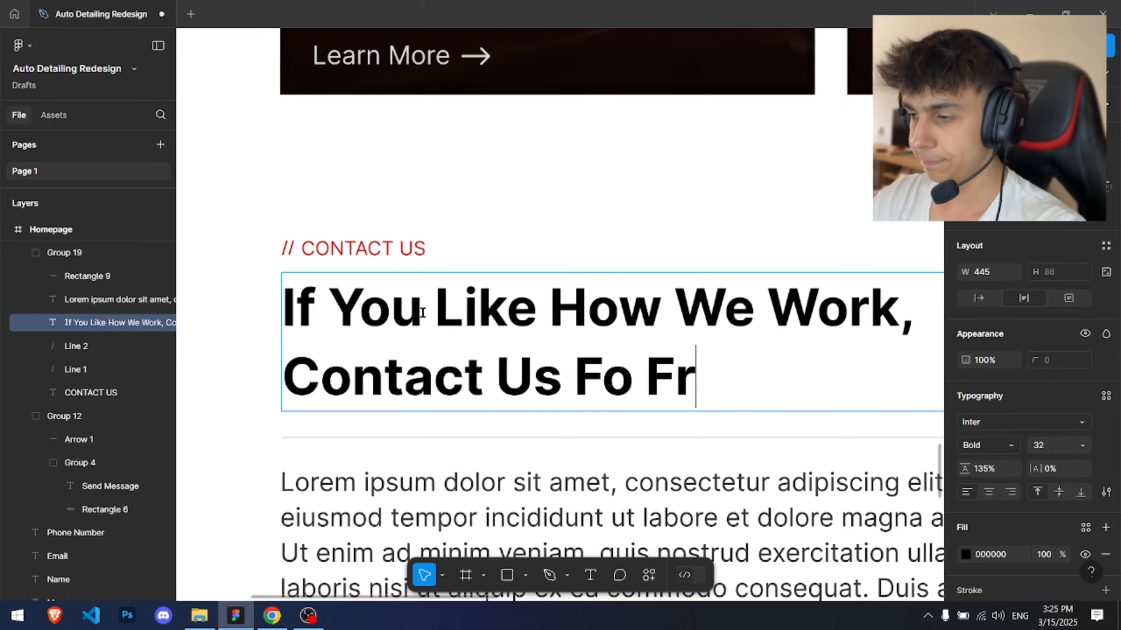
text(tact Us For Free!)
click(393, 225)
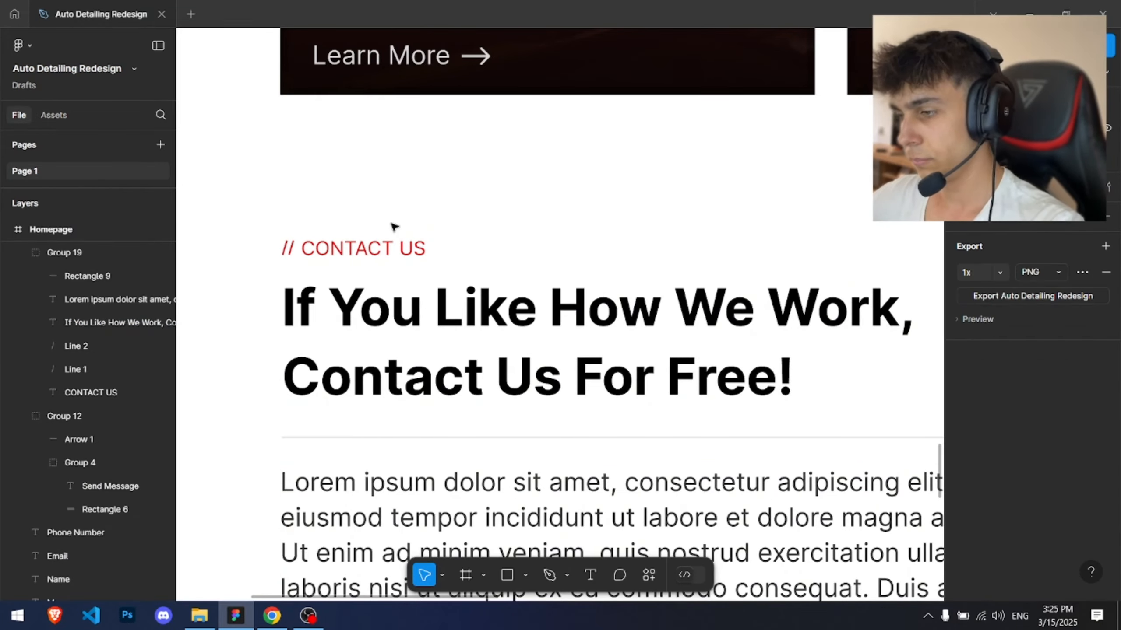
Step: Rename the services section's small label to OUR SERVICES and re-centre its group
scroll(397, 223, down, 5)
scroll(431, 216, up, 6)
double_click(533, 248)
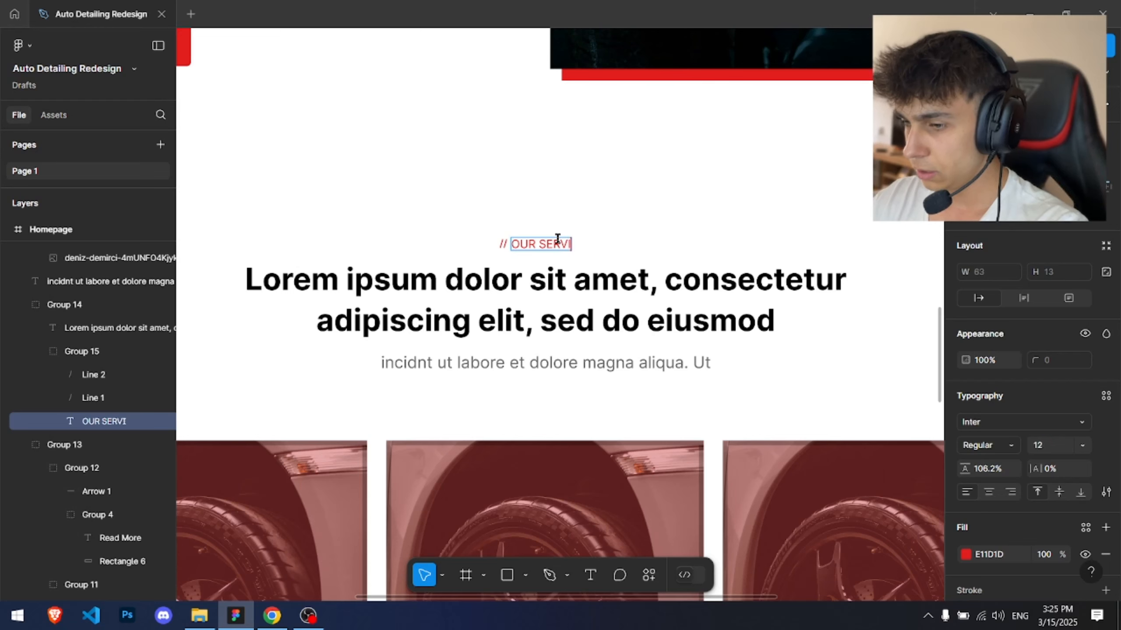
drag(470, 212, 596, 250)
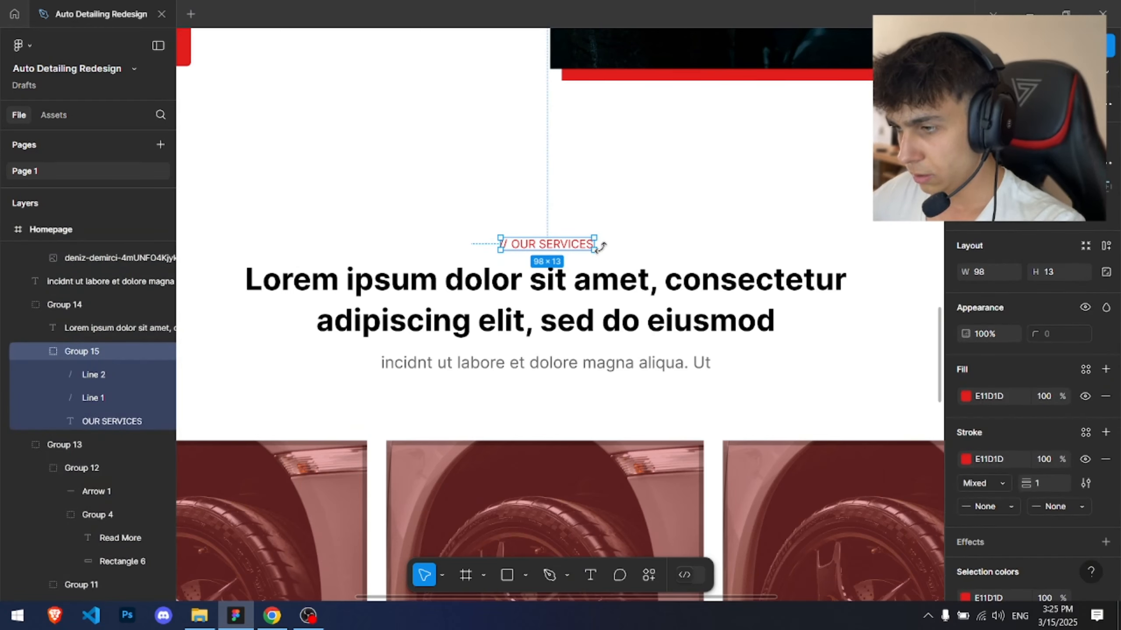
click(748, 162)
scroll(747, 162, down, 3)
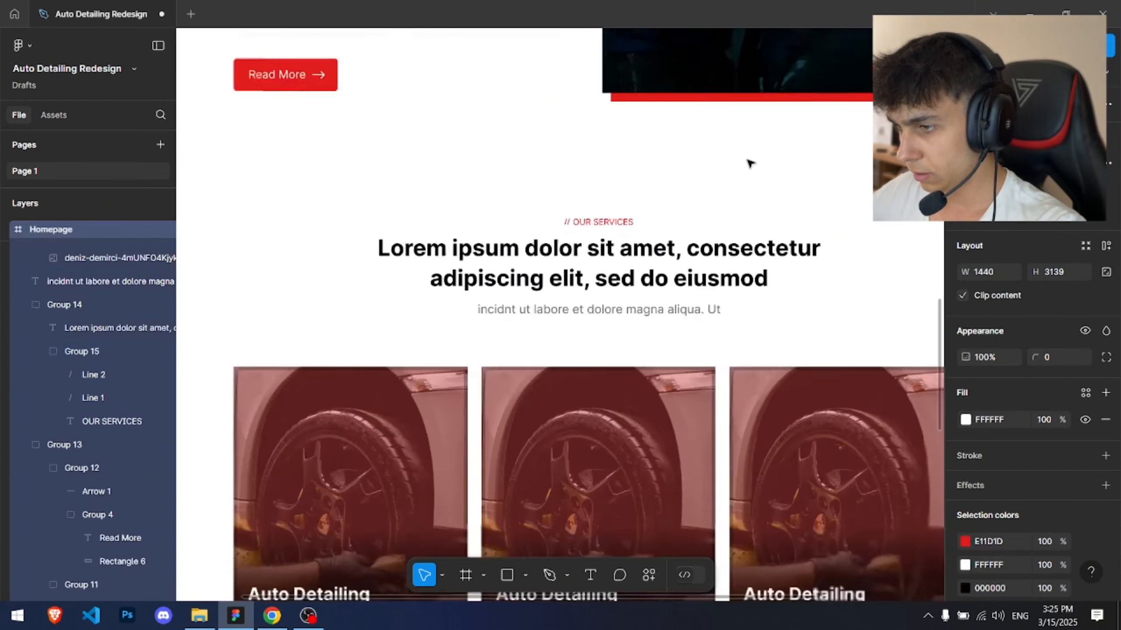
Step: Shorten the contact section's paragraph by deleting its last lines of text
drag(748, 163, 601, 459)
scroll(480, 184, down, 10)
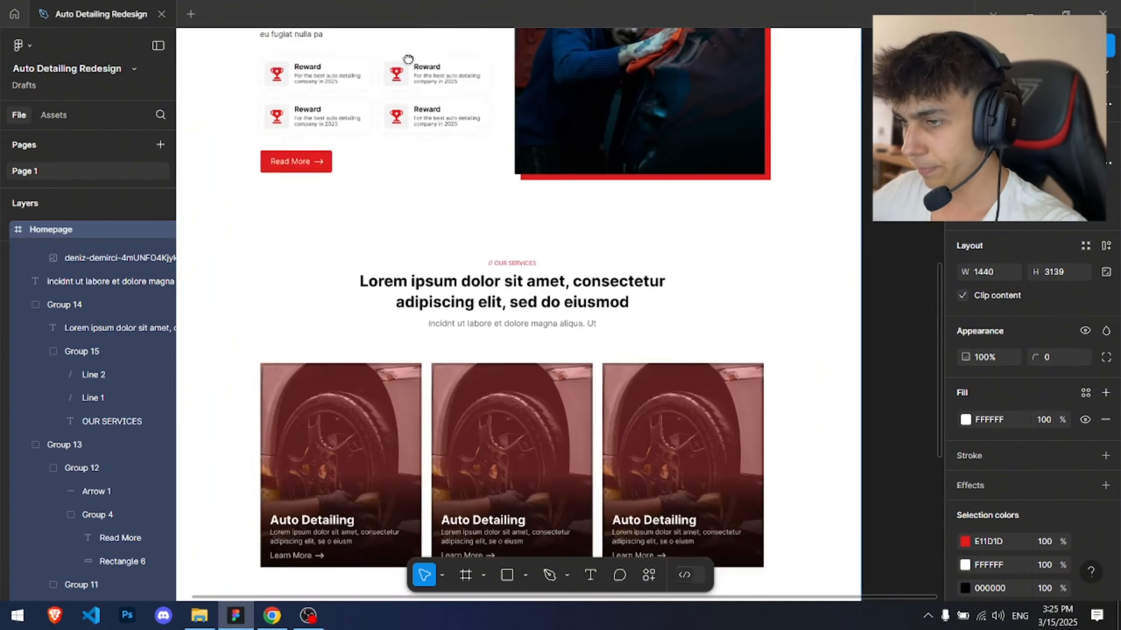
scroll(441, 176, up, 5)
drag(452, 190, 410, 273)
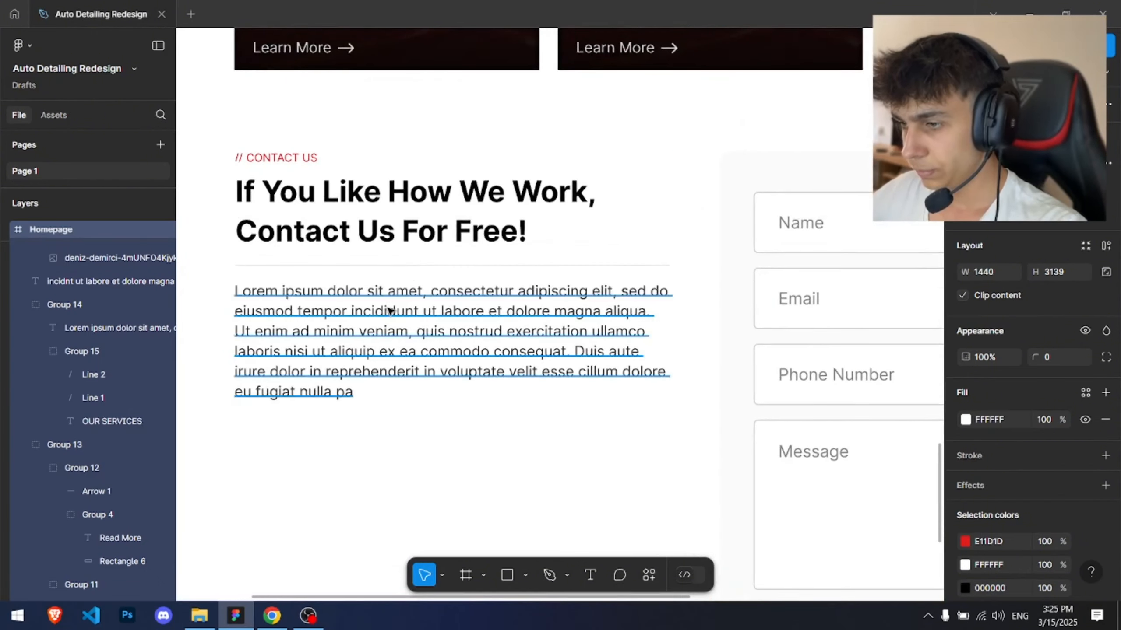
double_click(410, 327)
drag(410, 352, 553, 390)
key(BackSpace)
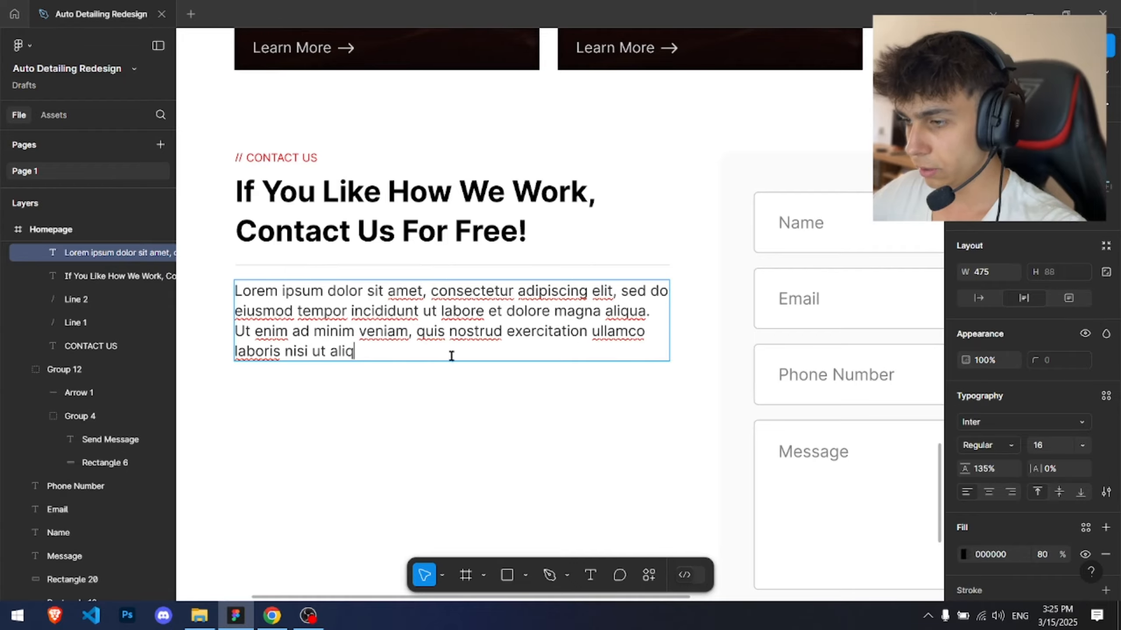
click(488, 398)
Step: Copy a reward card's white background rectangle and paste it into the contact section
scroll(425, 362, down, 4)
drag(424, 362, 366, 270)
scroll(342, 336, up, 3)
drag(345, 333, 379, 499)
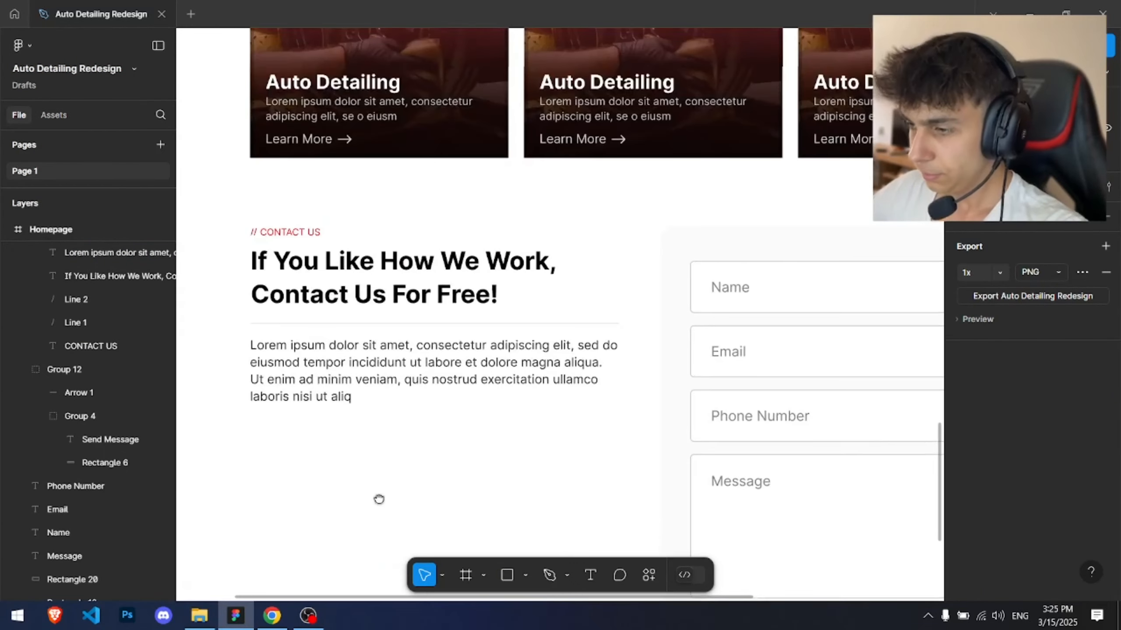
scroll(383, 246, down, 8)
scroll(462, 200, down, 3)
scroll(431, 227, up, 8)
scroll(346, 349, up, 4)
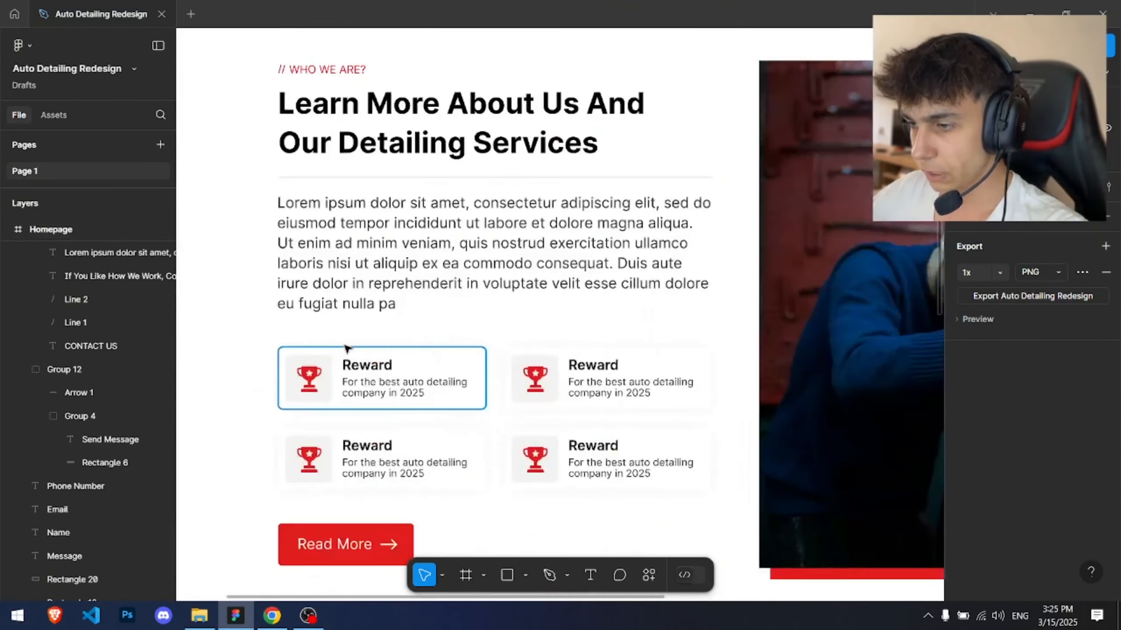
scroll(518, 351, up, 3)
click(517, 352)
scroll(518, 352, down, 5)
scroll(517, 450, down, 5)
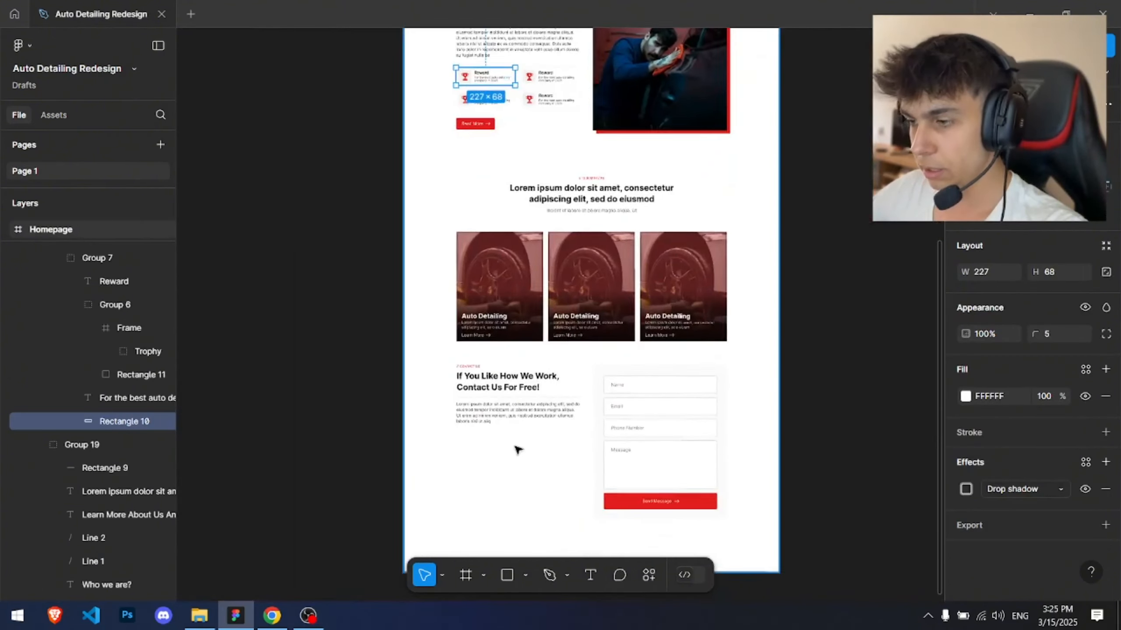
scroll(518, 449, up, 3)
click(478, 481)
key(ctrl+v)
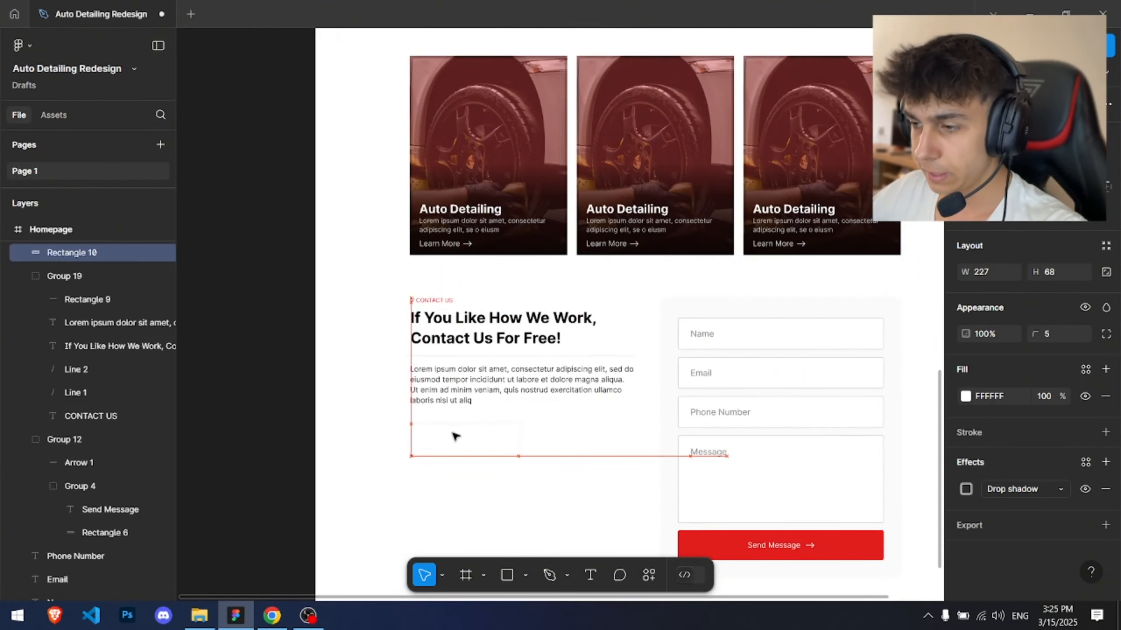
Step: Widen the pasted card to 474 px and place it below the contact paragraph
scroll(507, 434, up, 3)
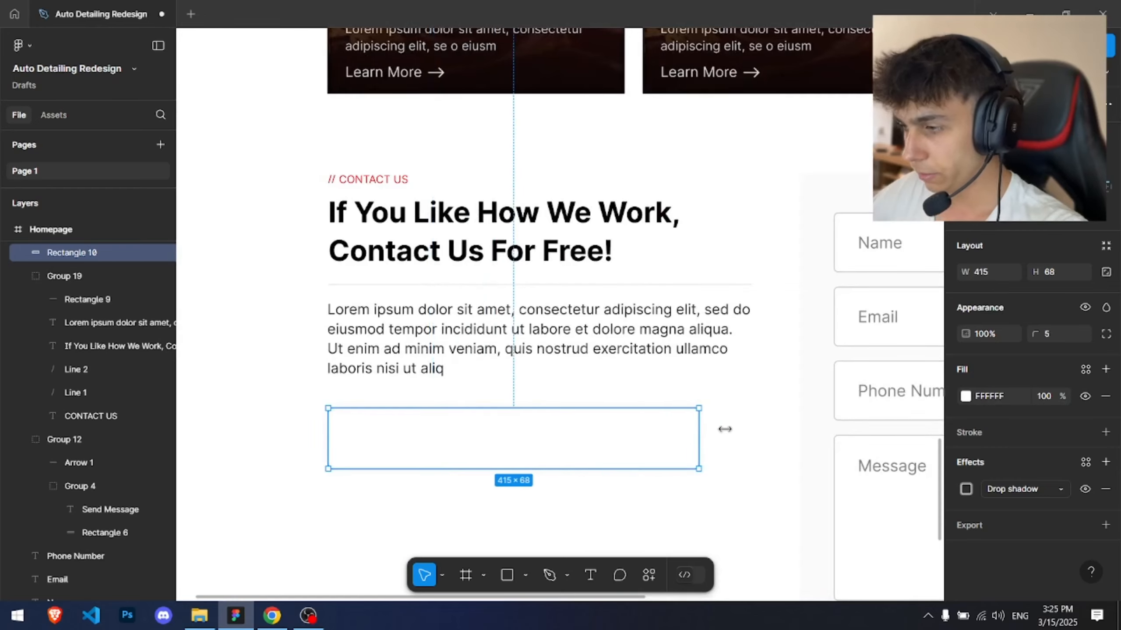
click(697, 195)
drag(541, 357, 565, 259)
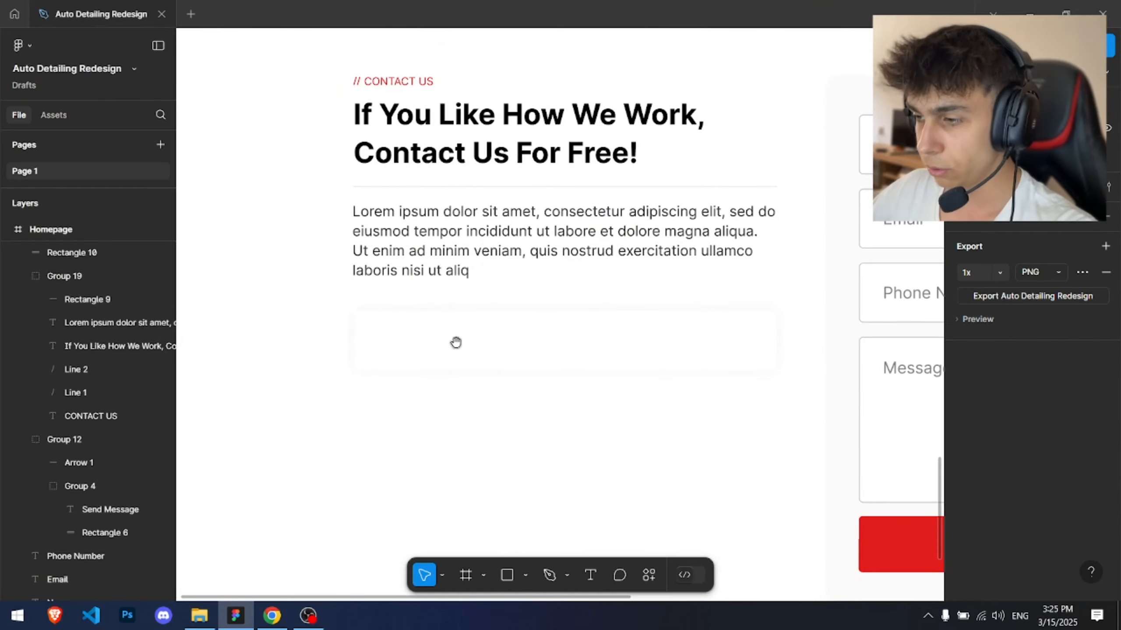
drag(789, 150, 692, 320)
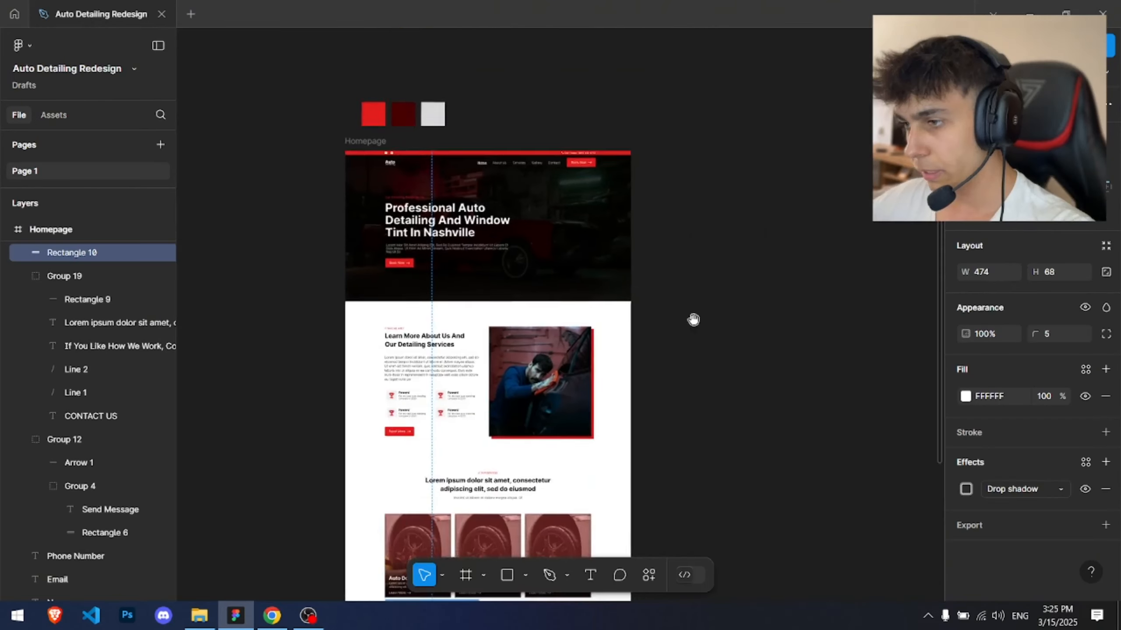
Step: Copy the phone icon from the top bar and paste it into the new contact card
scroll(588, 128, up, 10)
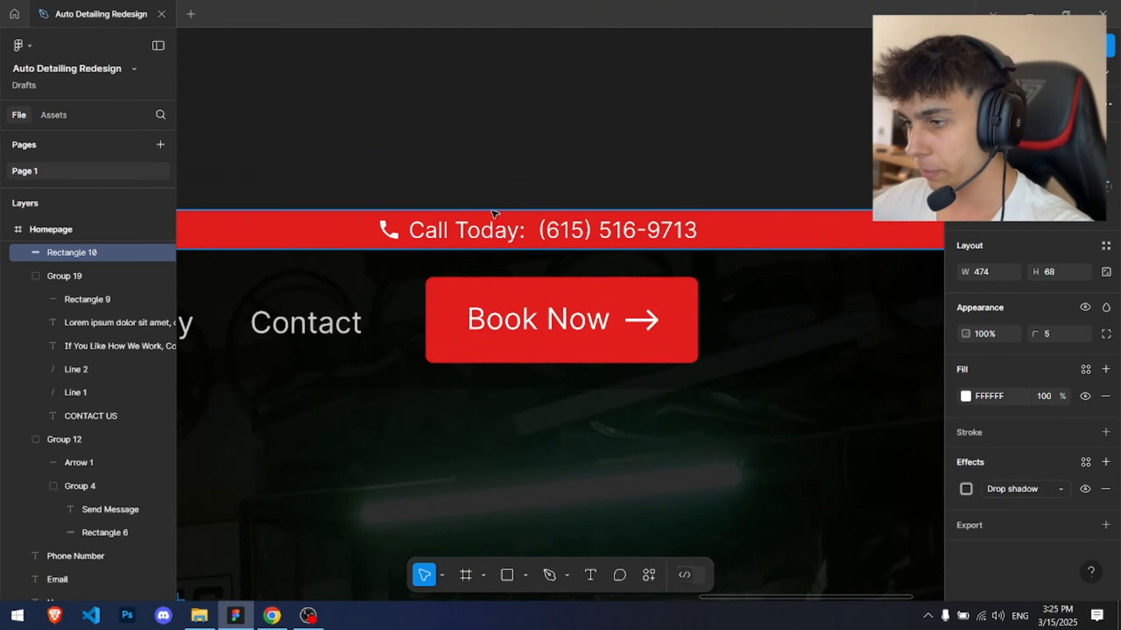
click(388, 228)
scroll(389, 228, down, 5)
scroll(465, 110, down, 15)
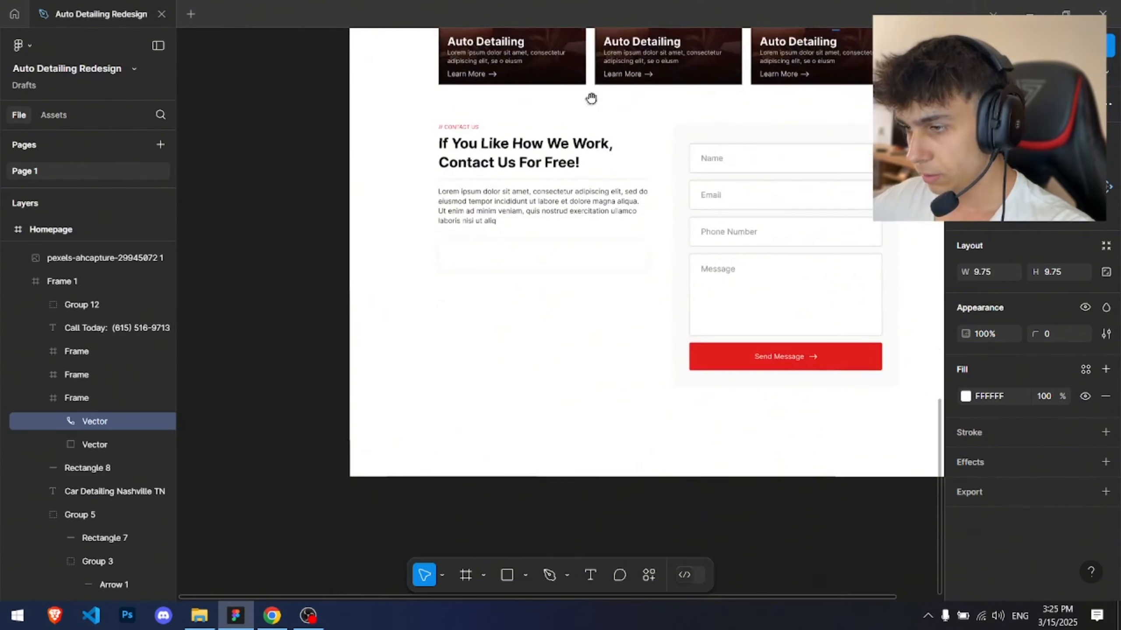
drag(591, 99, 605, 49)
scroll(468, 221, up, 6)
click(467, 135)
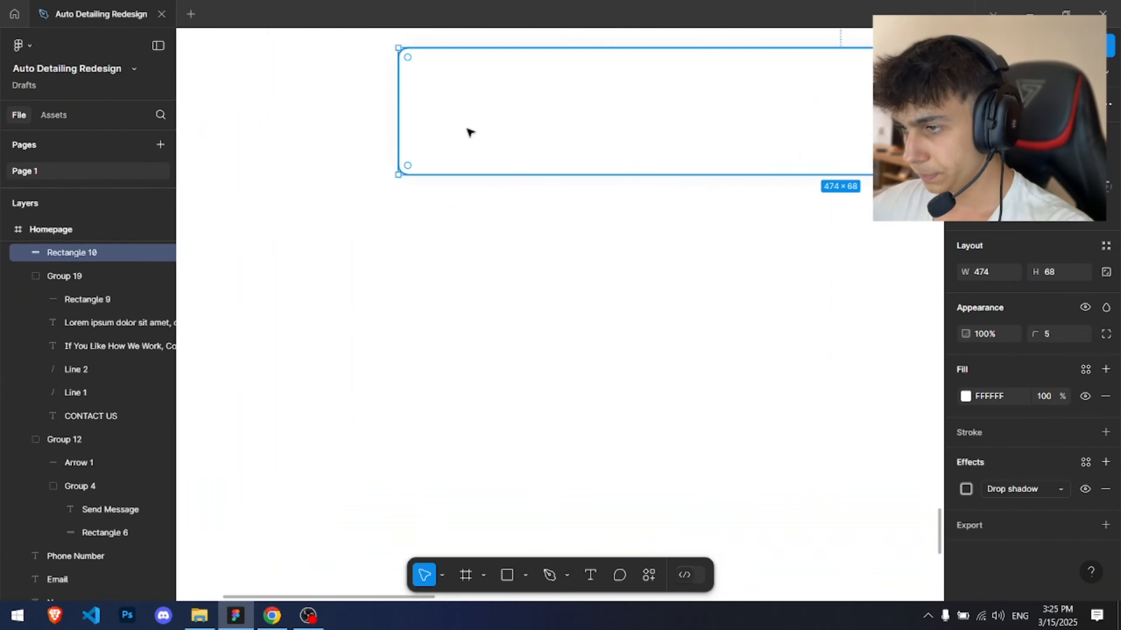
key(ctrl+v)
Step: Set the pasted phone icon's fill to the red swatch E11D1D
scroll(471, 127, down, 3)
click(966, 396)
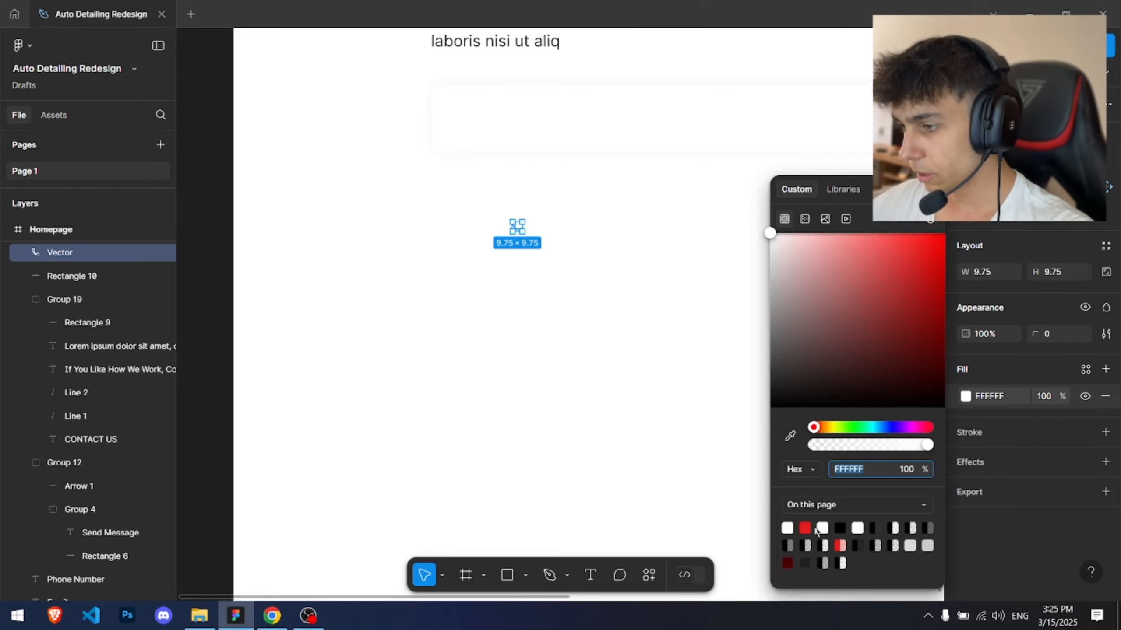
click(805, 528)
click(590, 306)
Step: Set the reward icons' square backgrounds' fill opacity to 3%
scroll(545, 503, down, 5)
scroll(454, 397, up, 10)
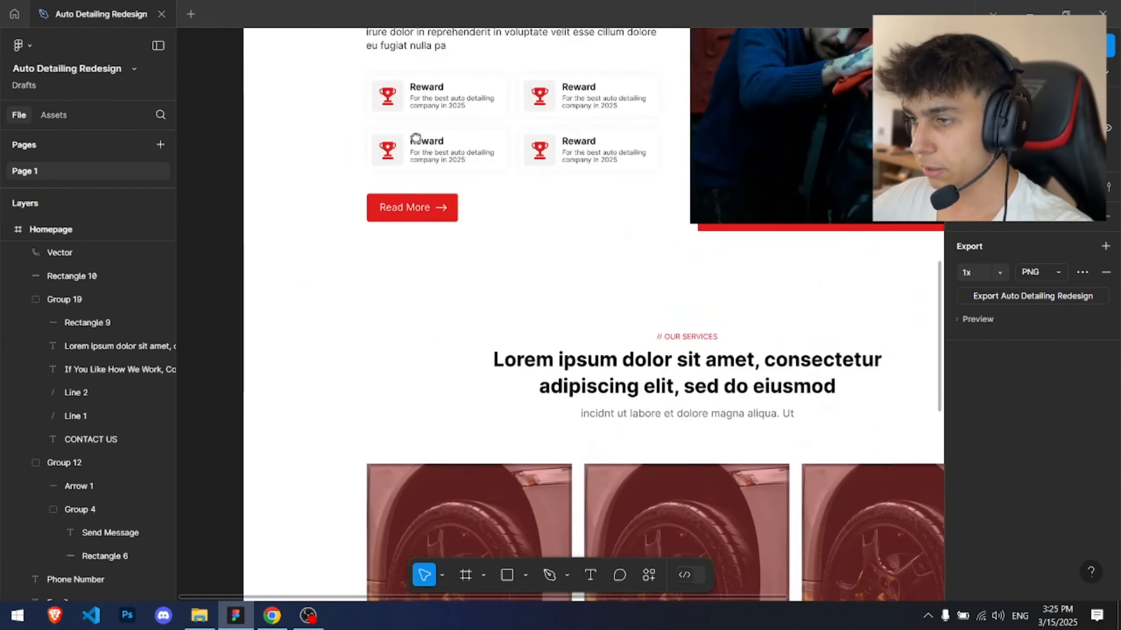
scroll(392, 293, up, 5)
ctrl+click(414, 321)
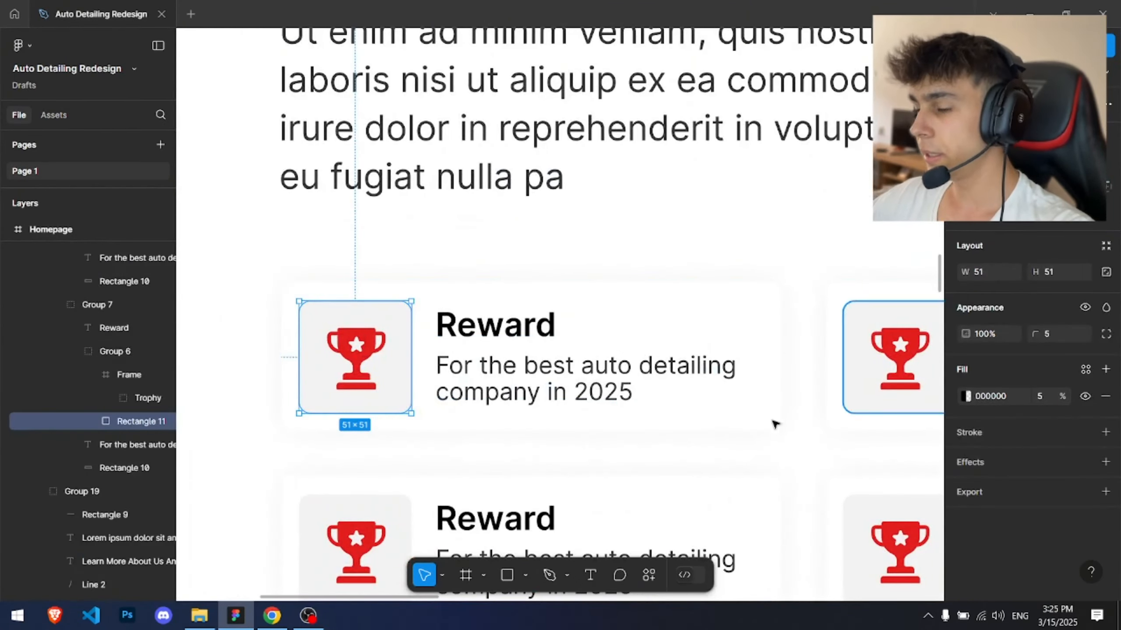
scroll(774, 425, down, 5)
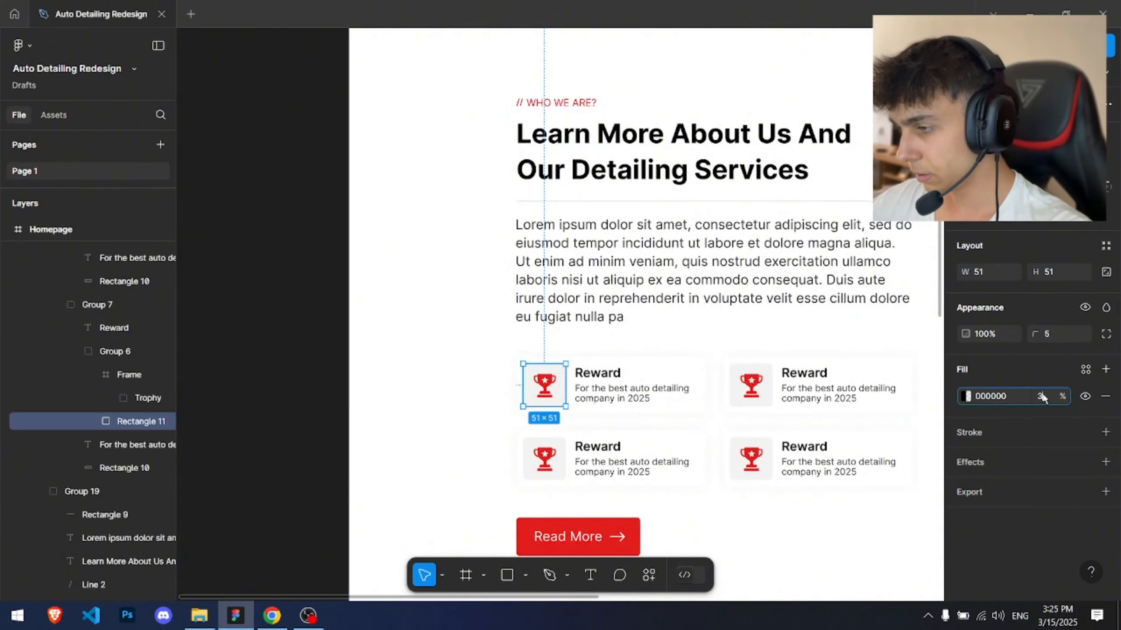
key(Escape)
key(Escape)
ctrl+click(761, 400)
ctrl+shift+click(768, 443)
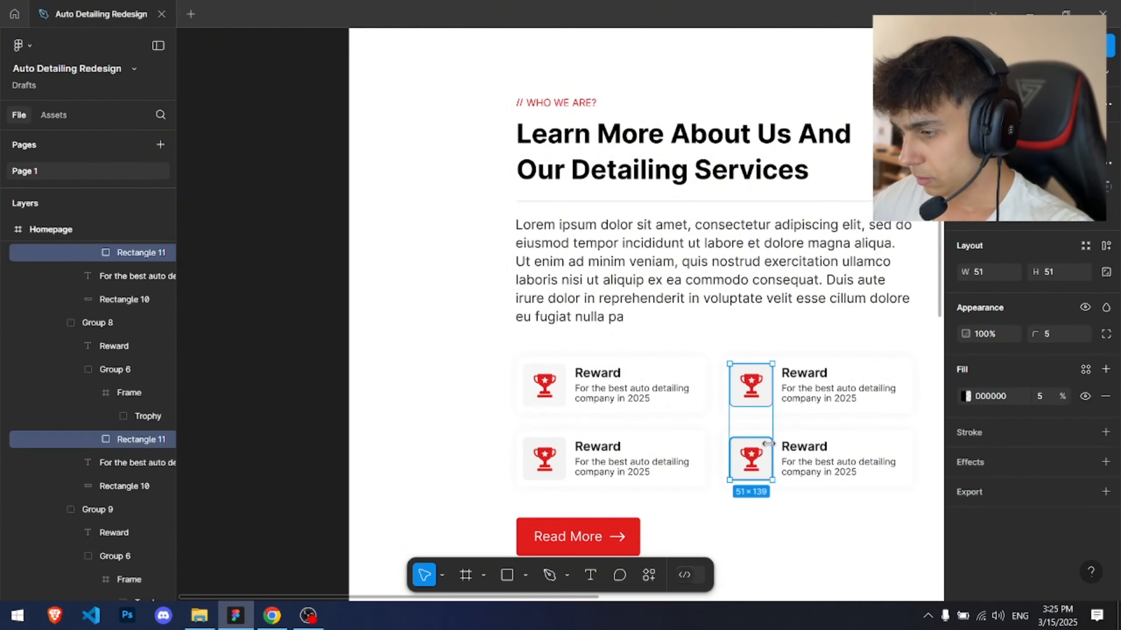
ctrl+shift+click(564, 453)
text(3)
key(Return)
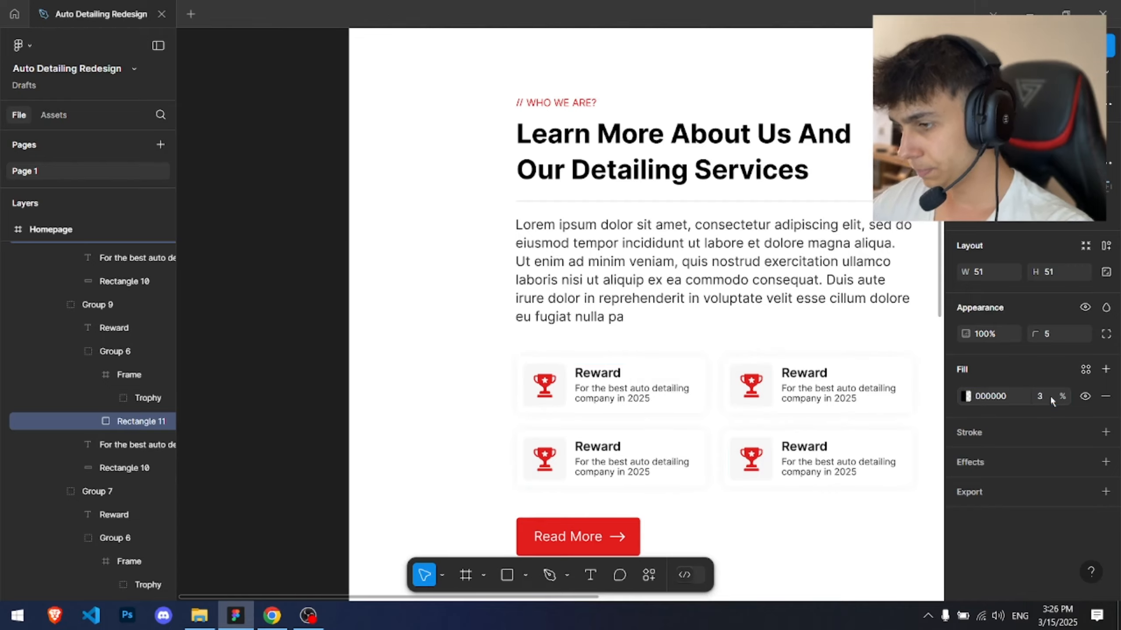
Step: Copy a reward icon's square background and paste it into the contact card
key(Escape)
scroll(636, 402, up, 4)
ctrl+click(489, 356)
scroll(521, 441, down, 7)
scroll(490, 458, down, 10)
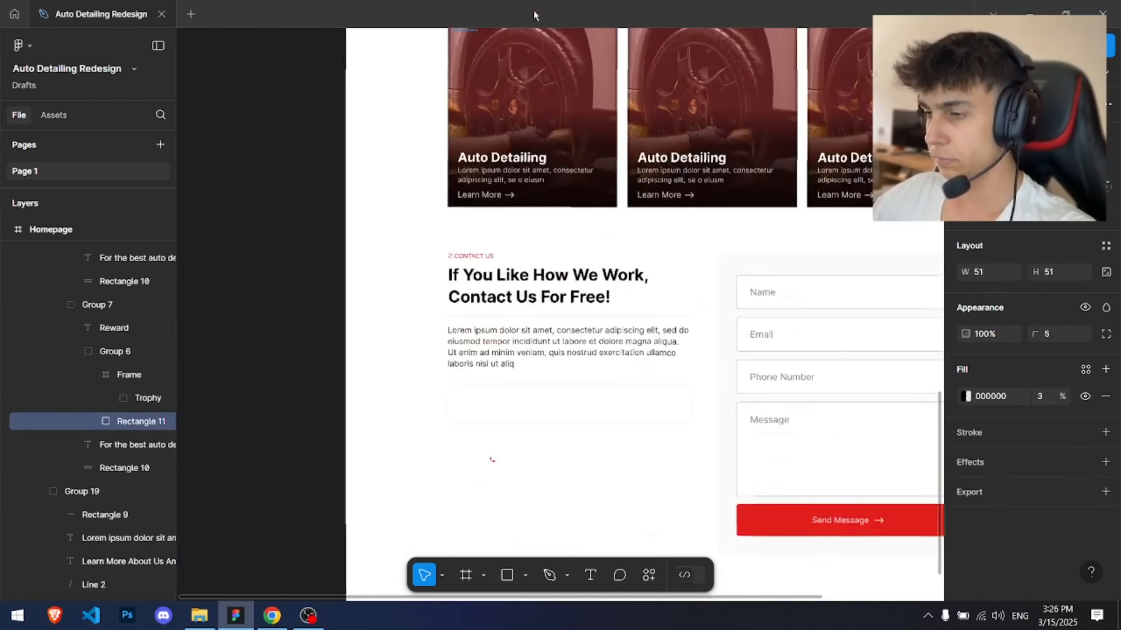
scroll(460, 238, up, 5)
click(454, 179)
key(ctrl+v)
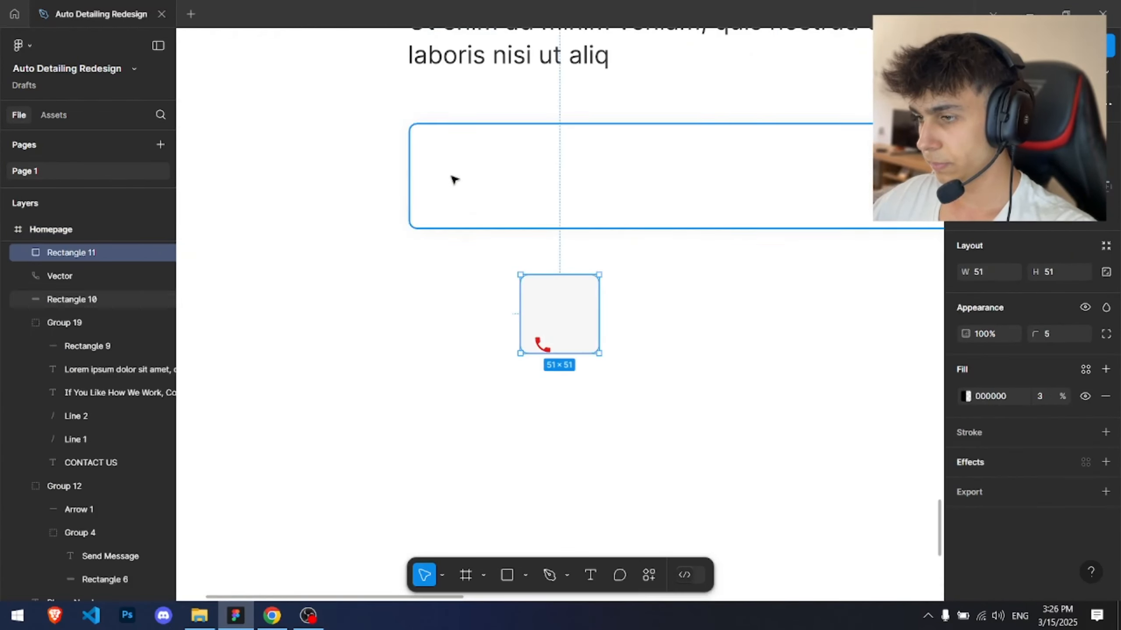
Step: Place the 48 × 48 square at the card's left and move the phone icon inside it
scroll(518, 223, up, 3)
drag(580, 378, 429, 101)
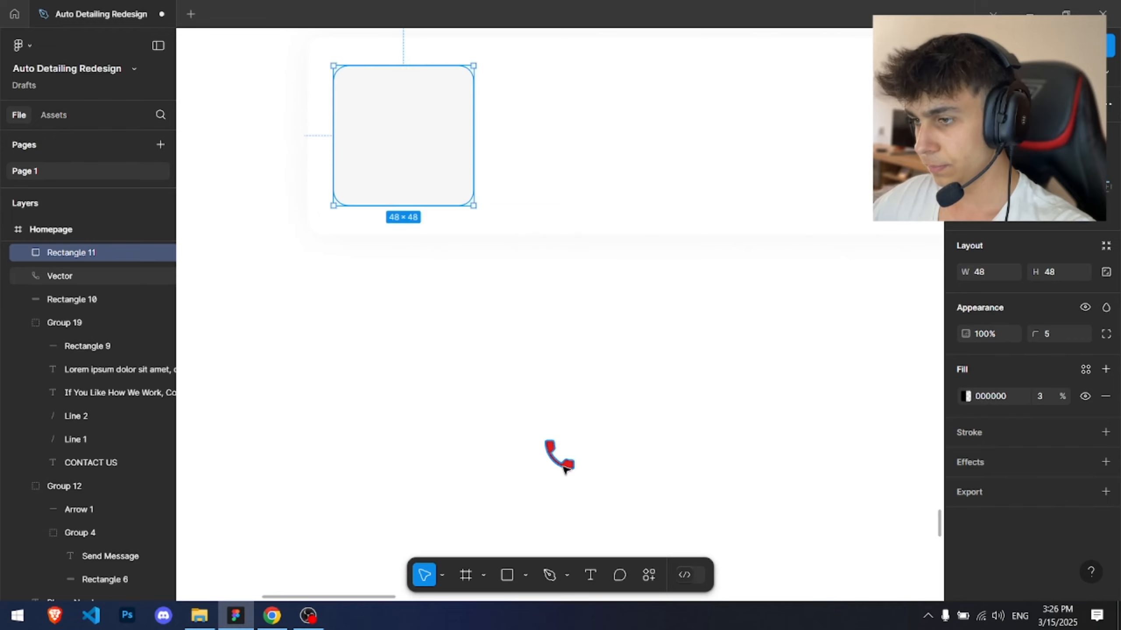
click(562, 467)
drag(562, 469, 394, 133)
key(ctrl+z)
scroll(397, 134, up, 3)
drag(430, 171, 436, 224)
scroll(439, 206, down, 1)
scroll(441, 208, down, 1)
click(507, 263)
key(t)
click(509, 265)
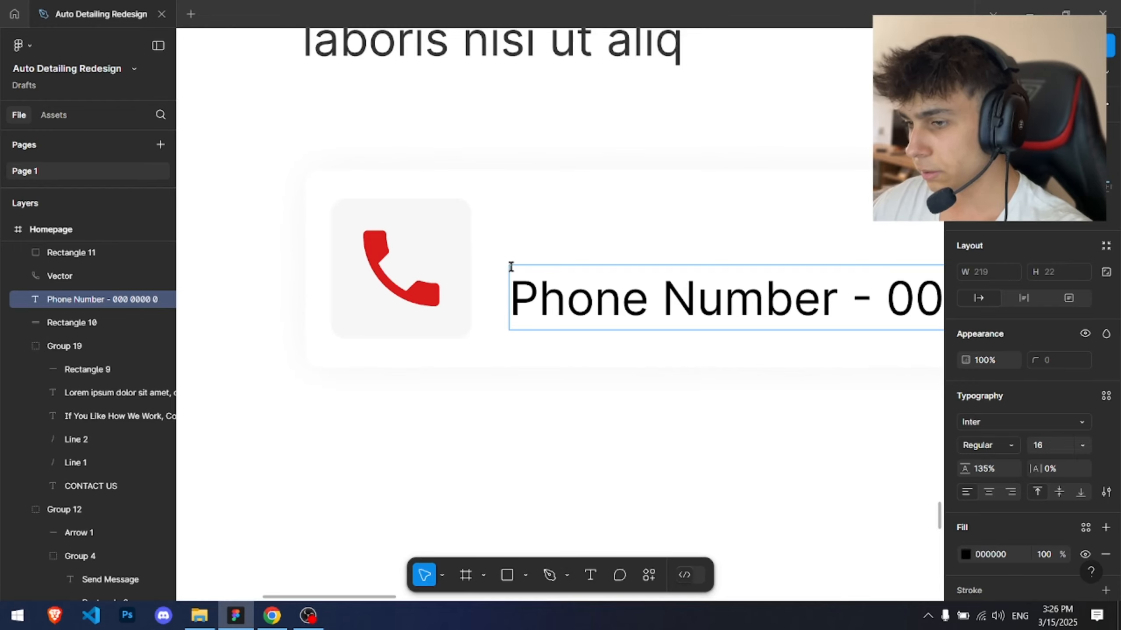
scroll(511, 267, down, 2)
drag(511, 267, 374, 304)
drag(488, 323, 493, 301)
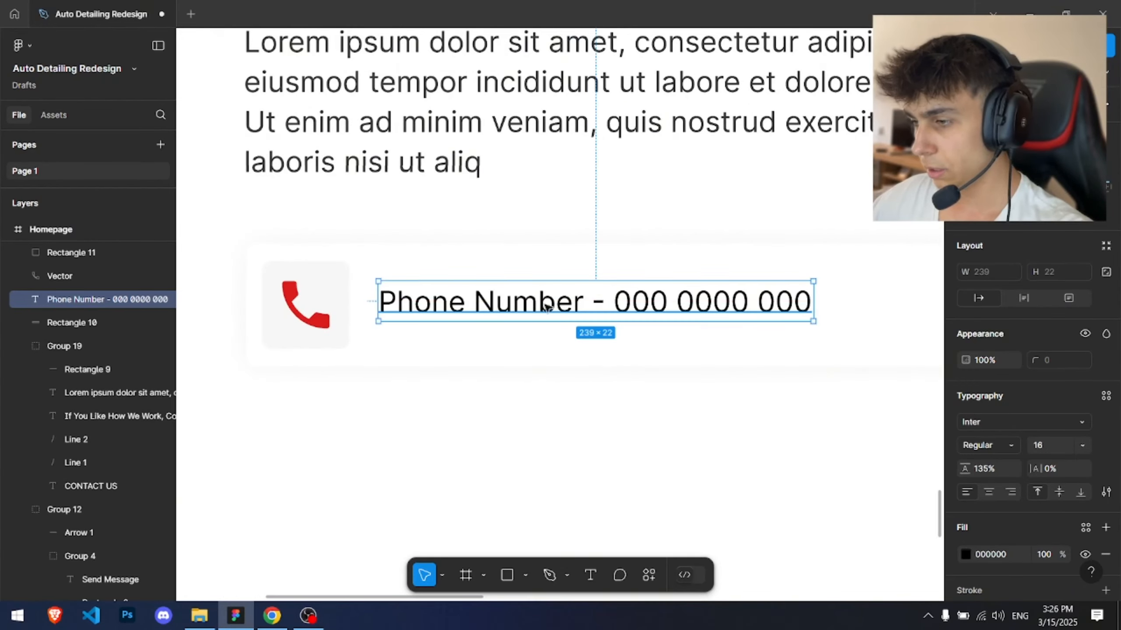
Step: Make the phone number digits red E11D1D and Bold
double_click(611, 299)
drag(614, 301, 854, 296)
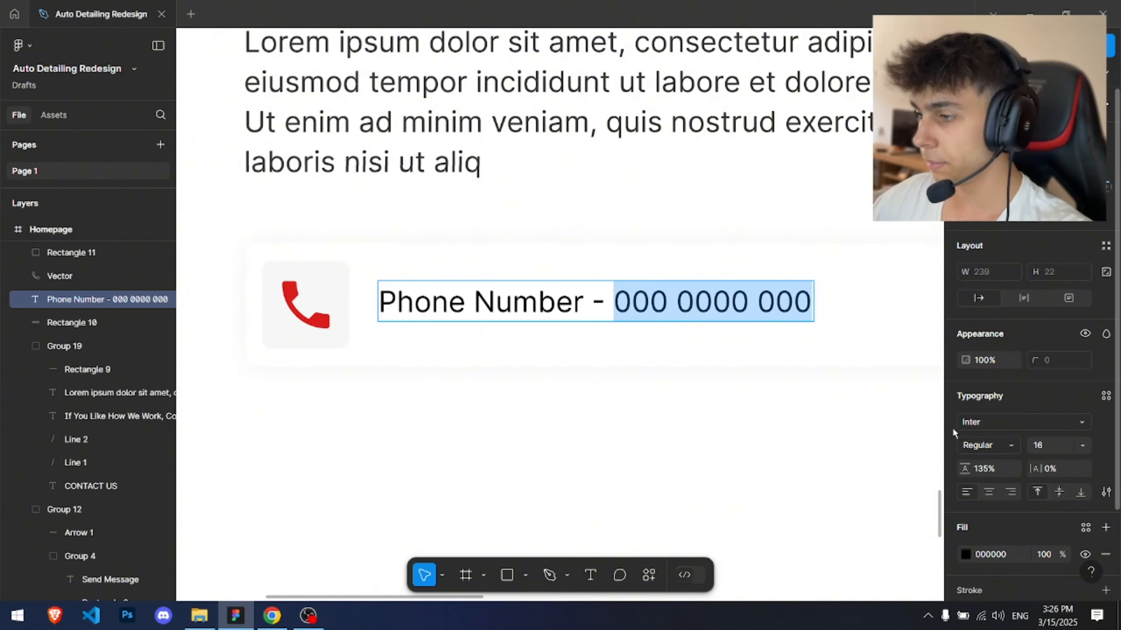
scroll(952, 427, down, 2)
click(966, 454)
click(807, 528)
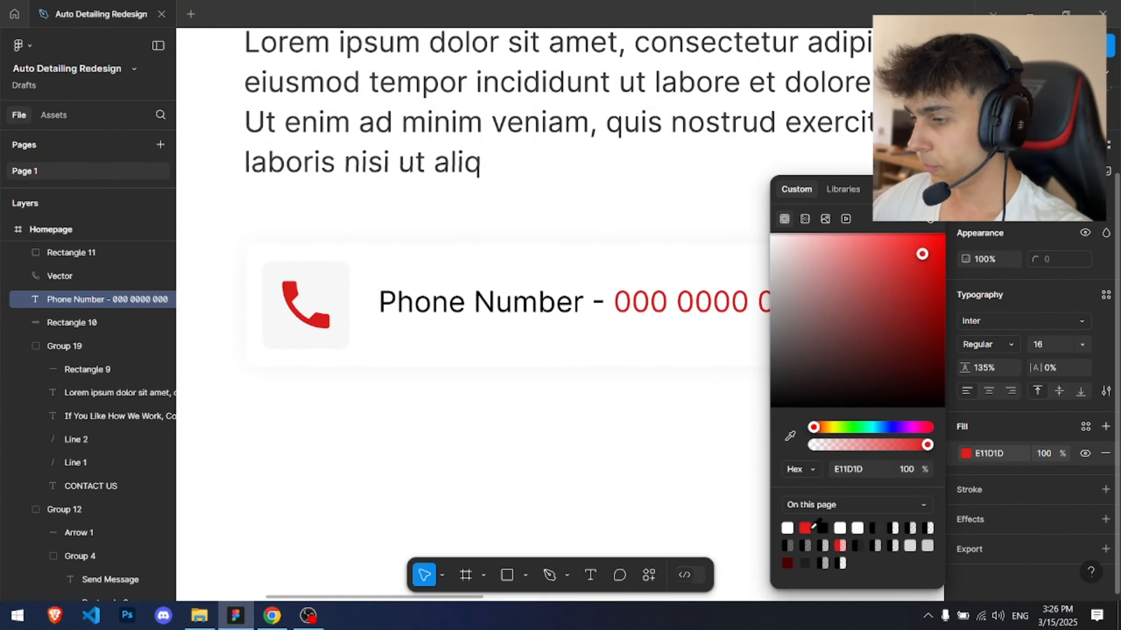
click(1000, 349)
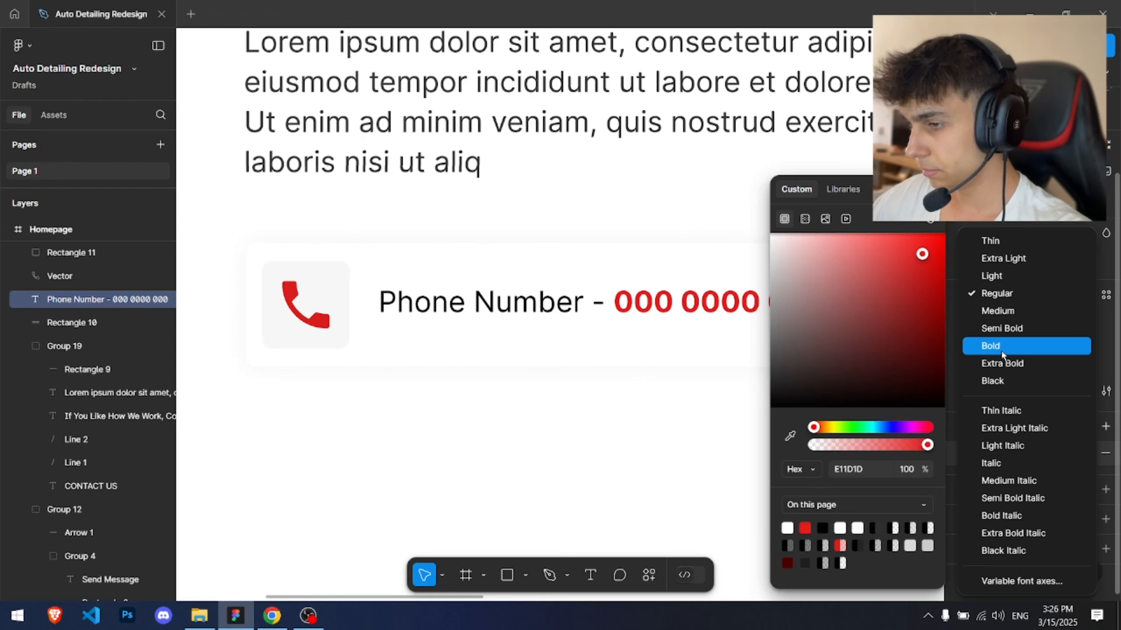
click(1000, 349)
Step: Set the whole phone text's font size to 18
click(448, 302)
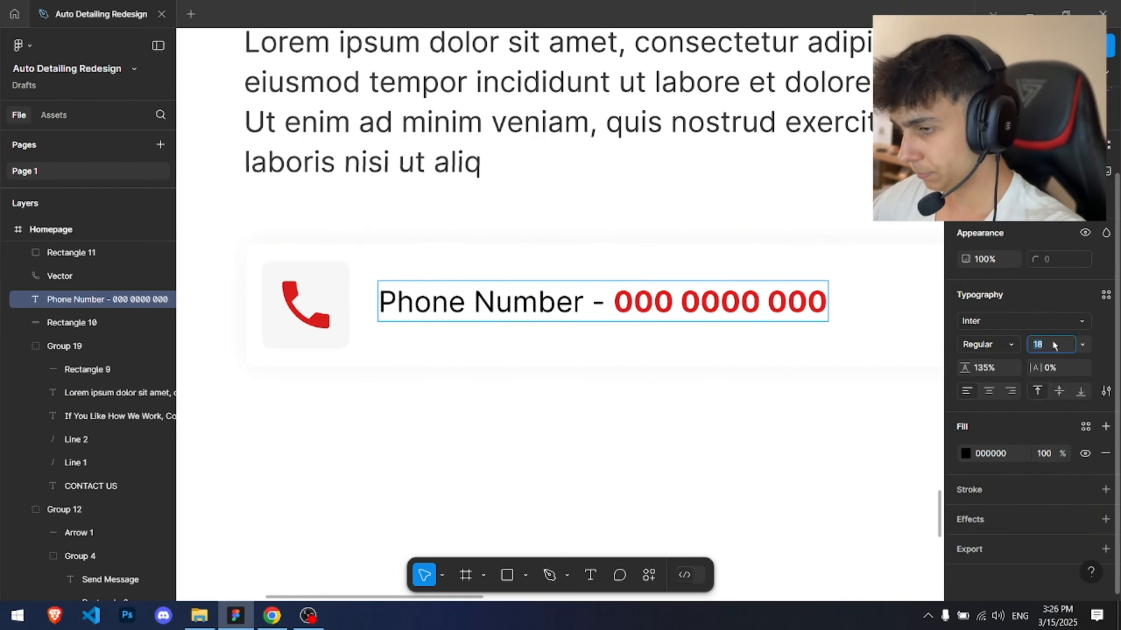
key(Escape)
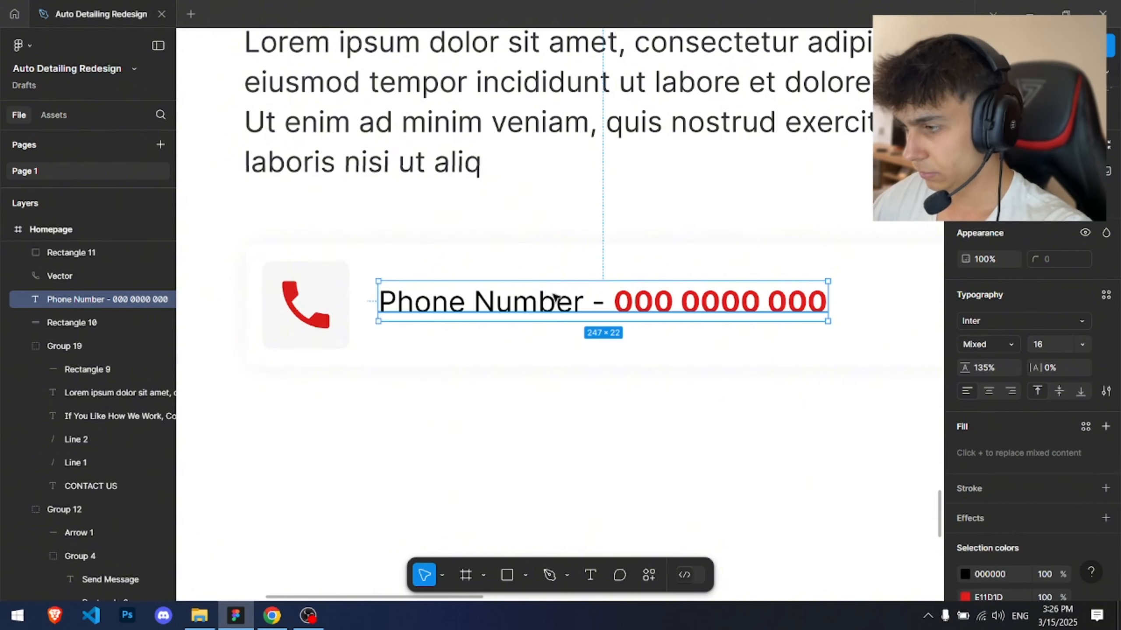
click(1042, 345)
text(18)
key(Return)
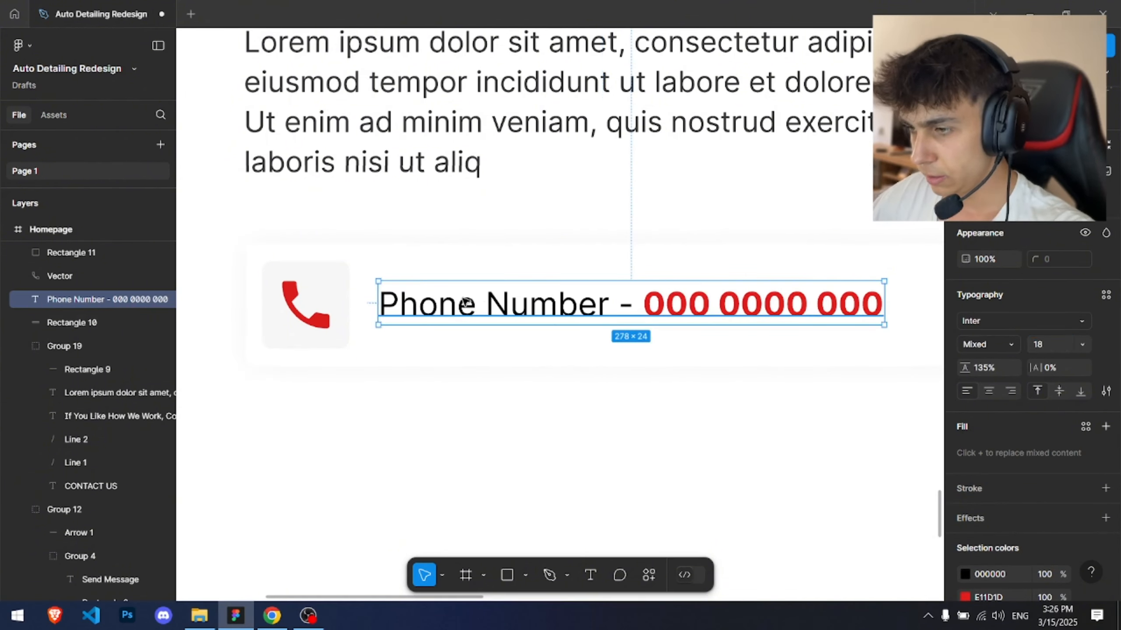
Step: Bring the phone icon above its square background and resize it to 24 × 24
drag(462, 302, 462, 305)
scroll(254, 283, up, 2)
click(346, 284)
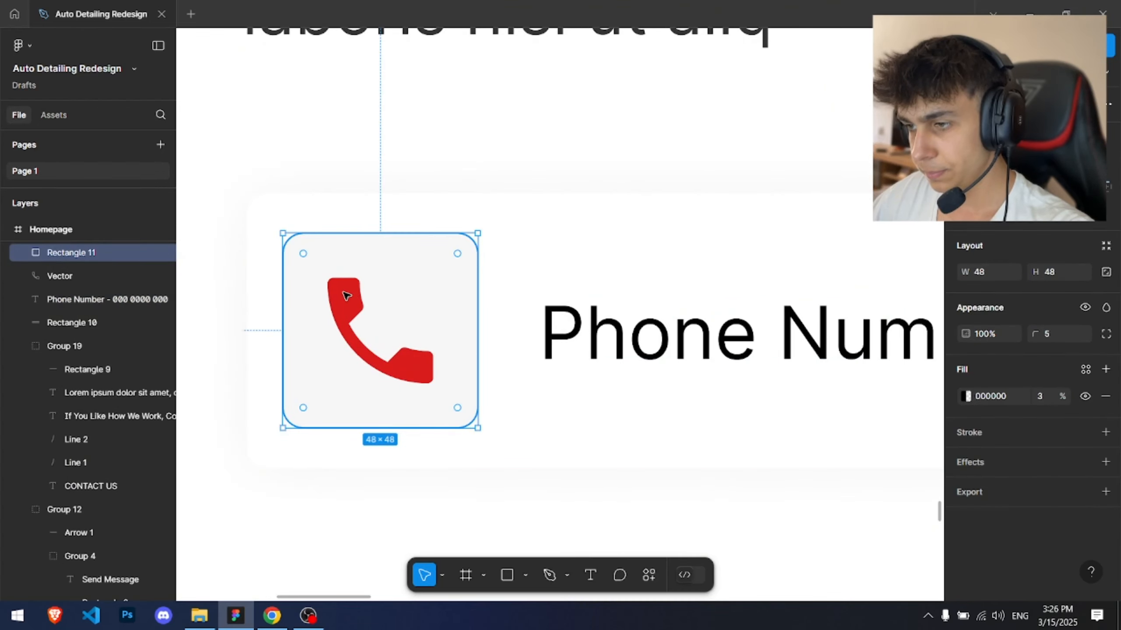
drag(90, 275, 90, 245)
scroll(114, 326, up, 2)
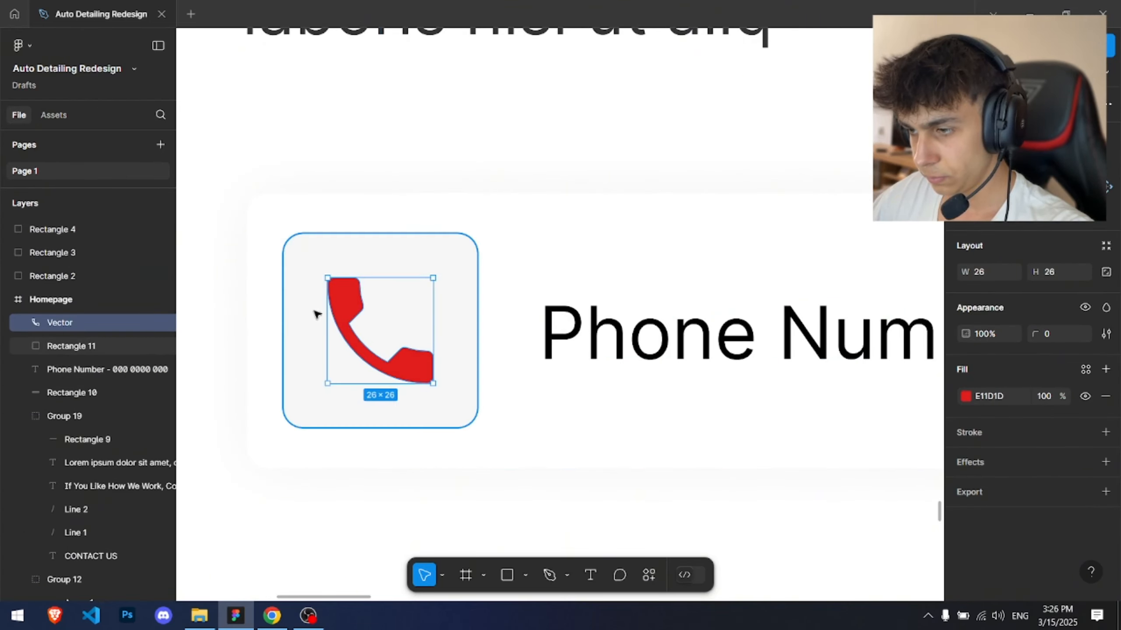
drag(360, 277, 359, 290)
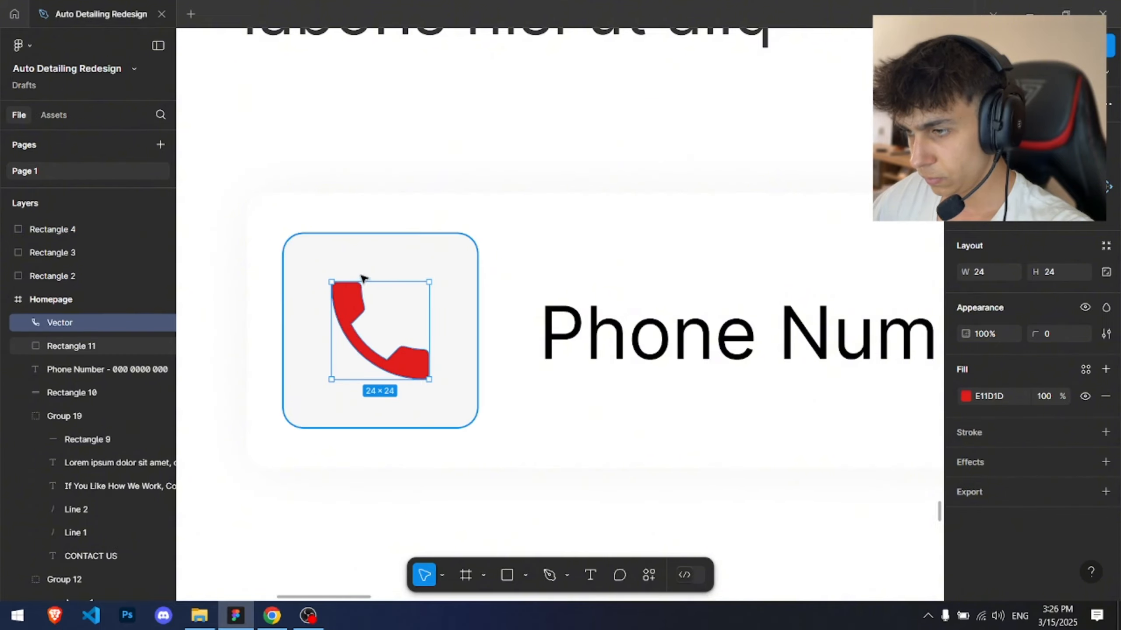
Step: Group the phone card's rectangle, square, icon and text together
scroll(362, 283, down, 4)
drag(295, 238, 608, 322)
scroll(840, 354, down, 3)
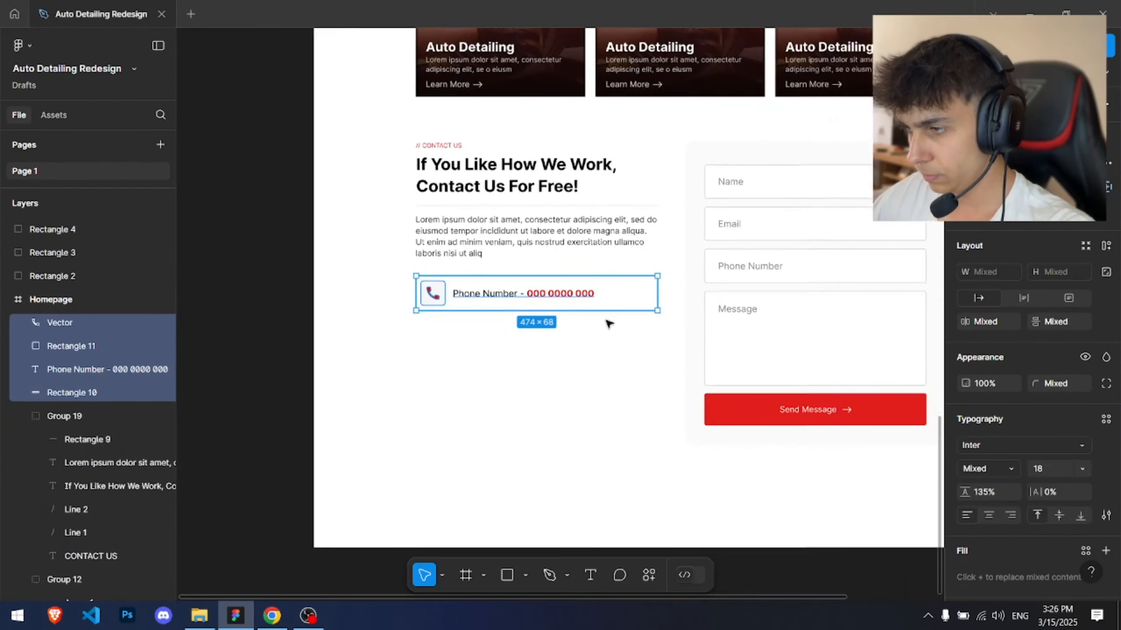
key(ctrl+g)
Step: Duplicate the phone card group directly beneath itself with a 14 px gap
scroll(586, 312, up, 1)
alt+drag(588, 285, 591, 332)
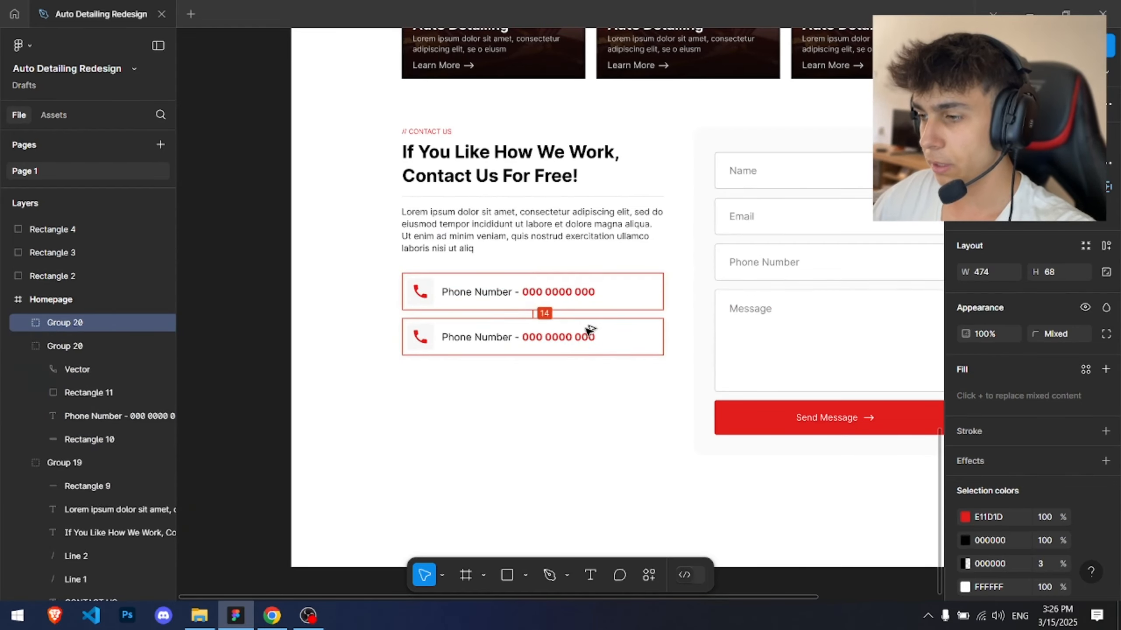
scroll(450, 344, up, 4)
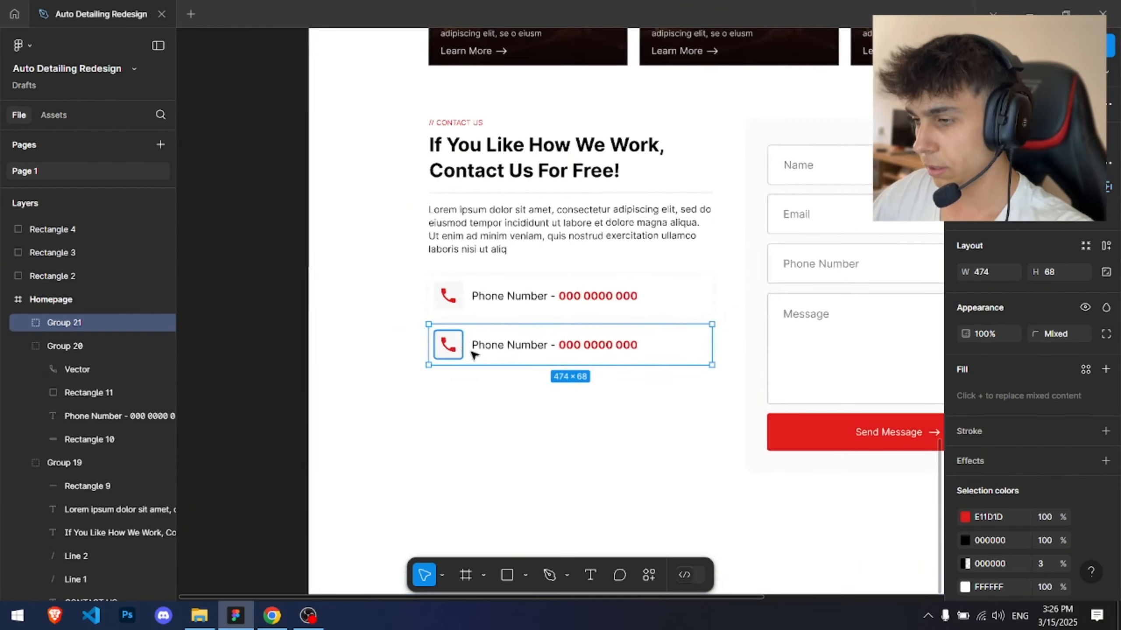
Step: Place an envelope icon over the second card's square background and resize it to fit inside the square
click(369, 329)
scroll(370, 329, down, 3)
drag(366, 329, 507, 434)
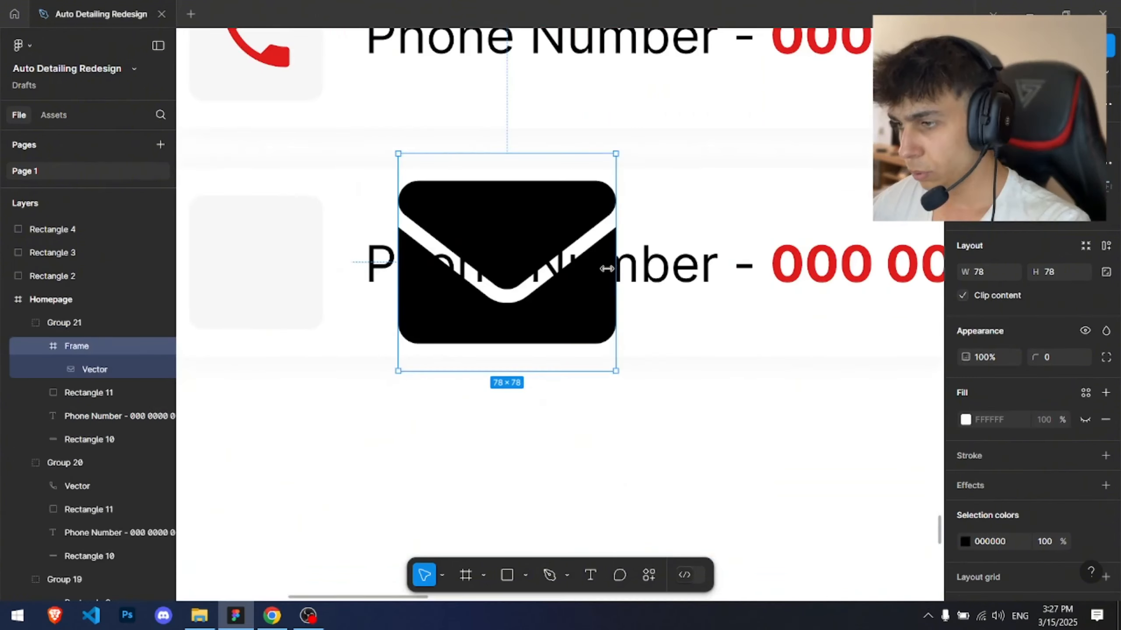
alt+shift+drag(606, 268, 551, 268)
drag(551, 268, 725, 327)
drag(658, 318, 409, 324)
scroll(424, 318, up, 3)
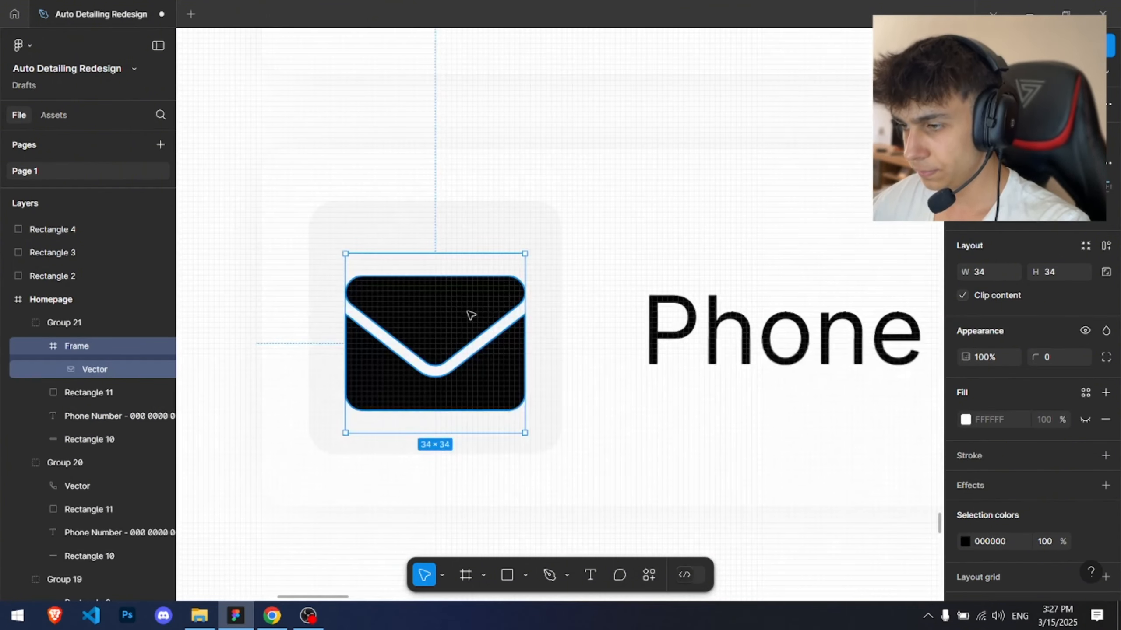
alt+shift+drag(524, 309, 497, 313)
drag(479, 332, 479, 317)
Step: Recolor the envelope icon to the brand red used by the contact cards
click(965, 542)
click(807, 528)
click(635, 401)
drag(633, 401, 381, 386)
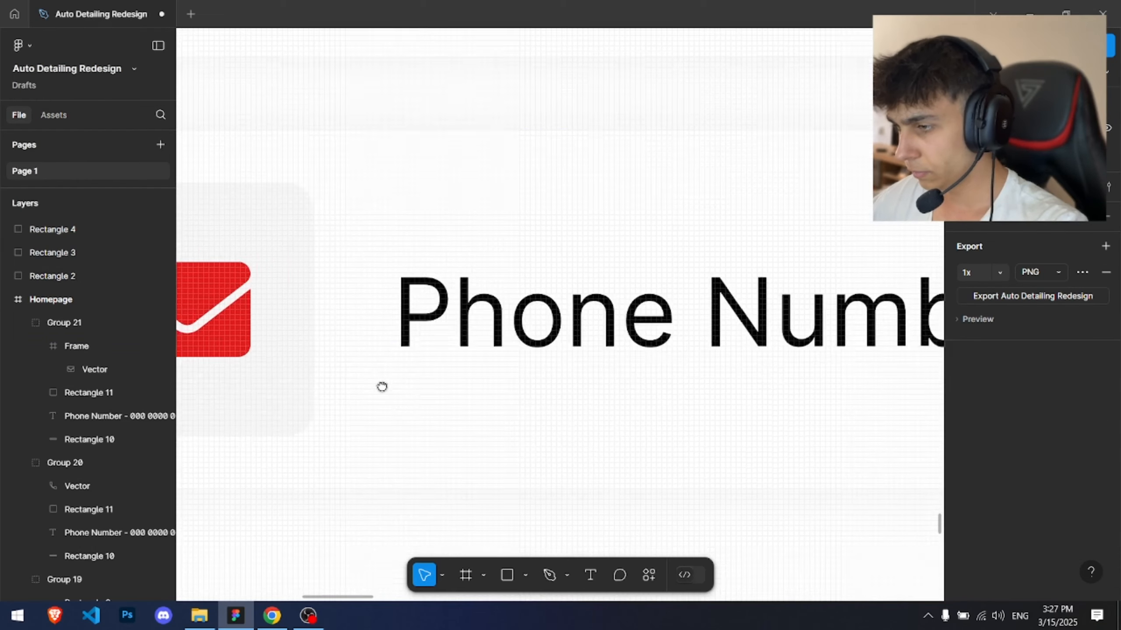
Step: Rewrite the second card's text as Email followed by a placeholder Gmail address in the red bold part
scroll(383, 370, down, 3)
double_click(713, 316)
drag(803, 318, 350, 319)
text(Email)
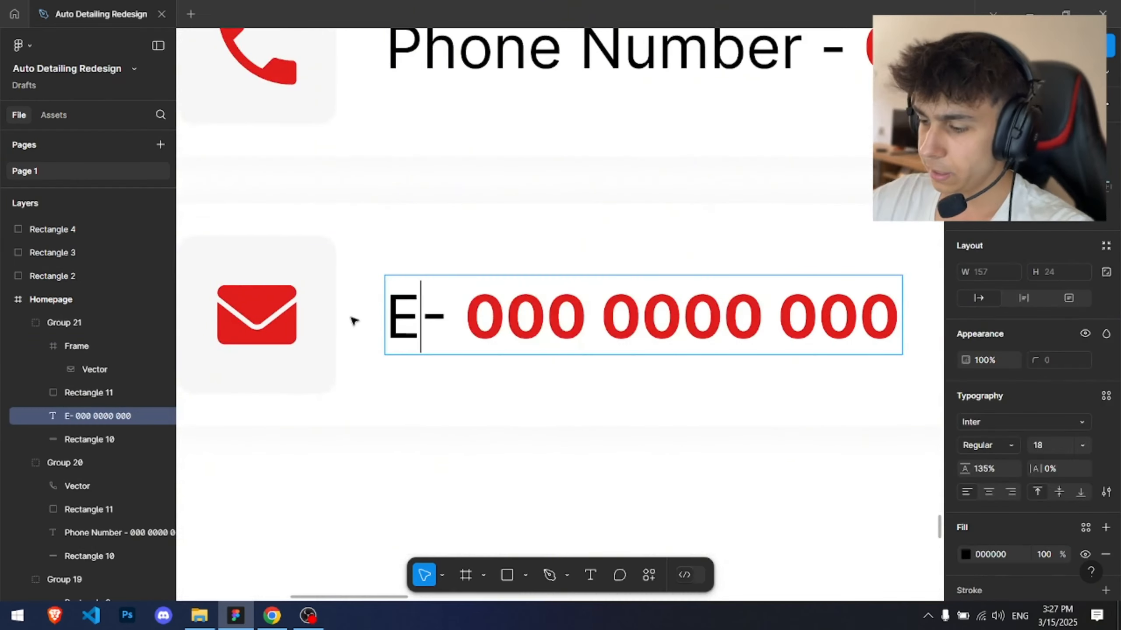
key(shift+End)
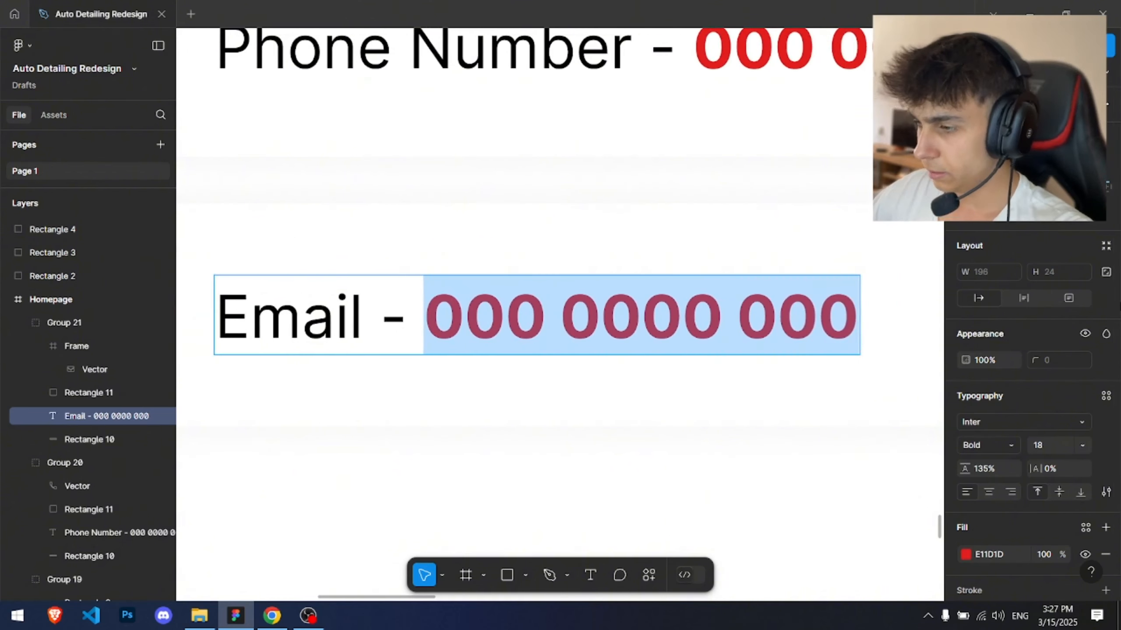
text(yourme)
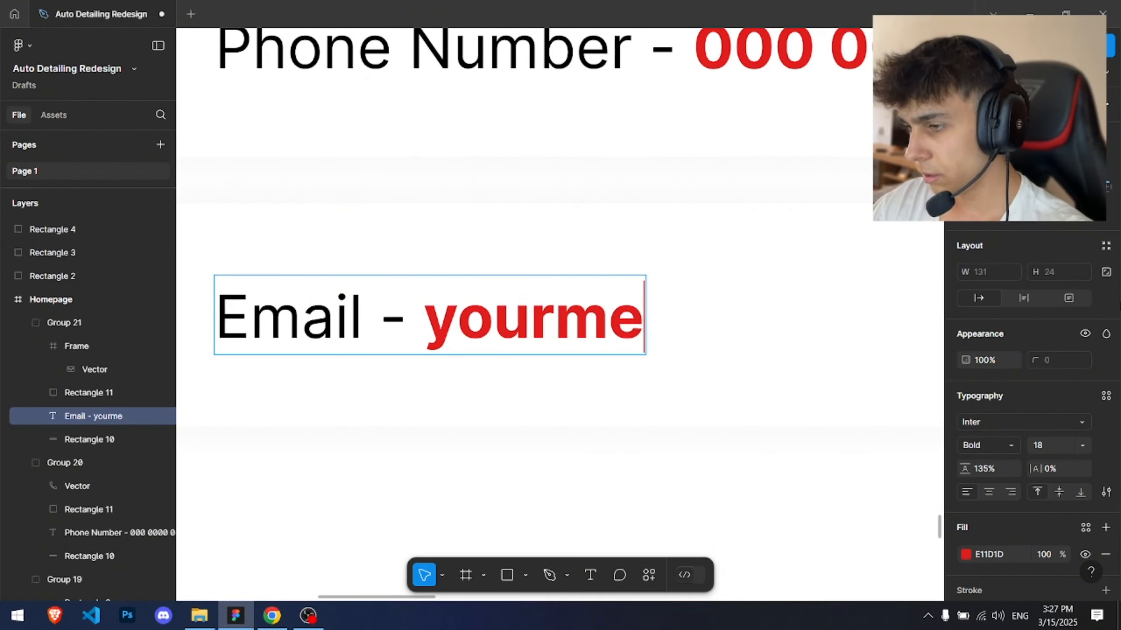
text(ial@g)
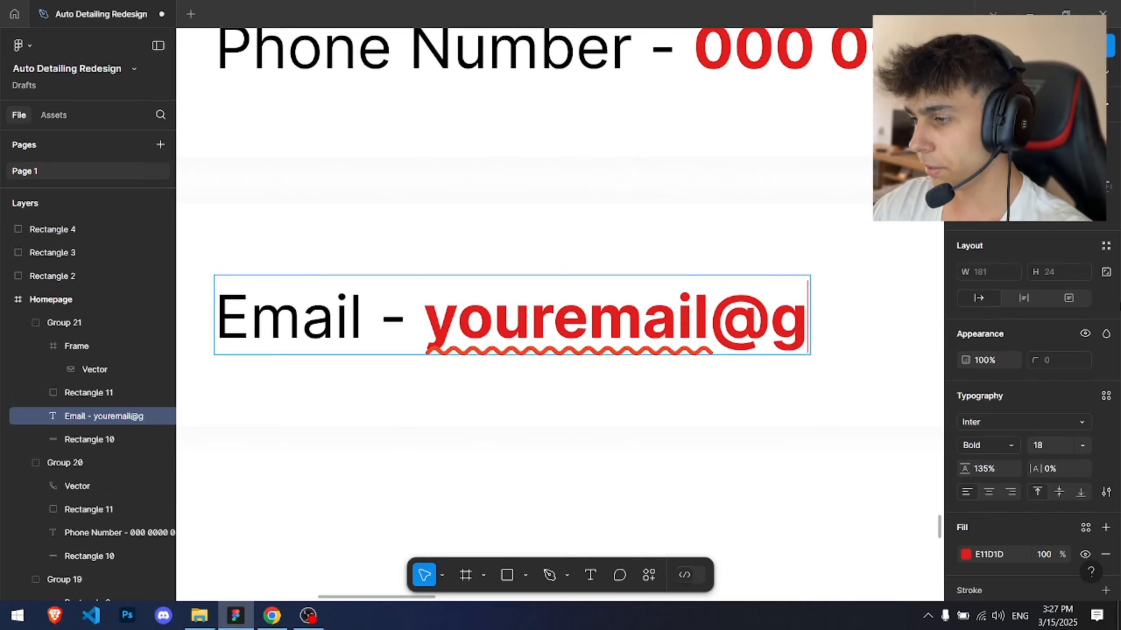
text(ail.con)
key(Escape)
key(Escape)
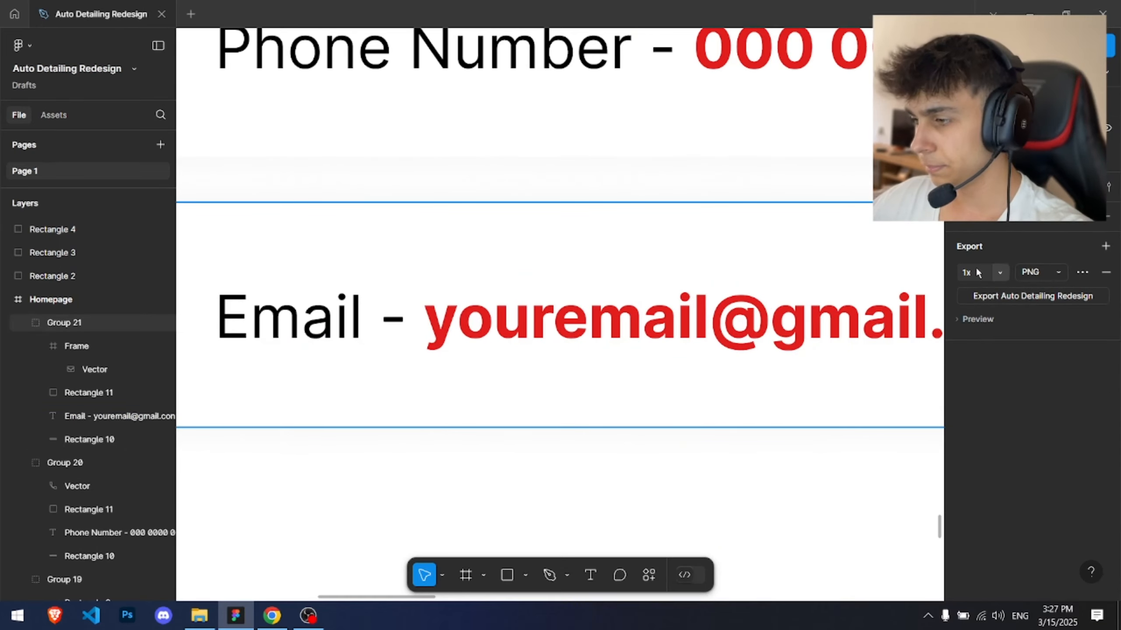
Step: Correct the ending of the e-mail address to .com
scroll(722, 314, down, 3)
drag(722, 315, 486, 354)
double_click(631, 373)
drag(667, 355, 703, 355)
text(m)
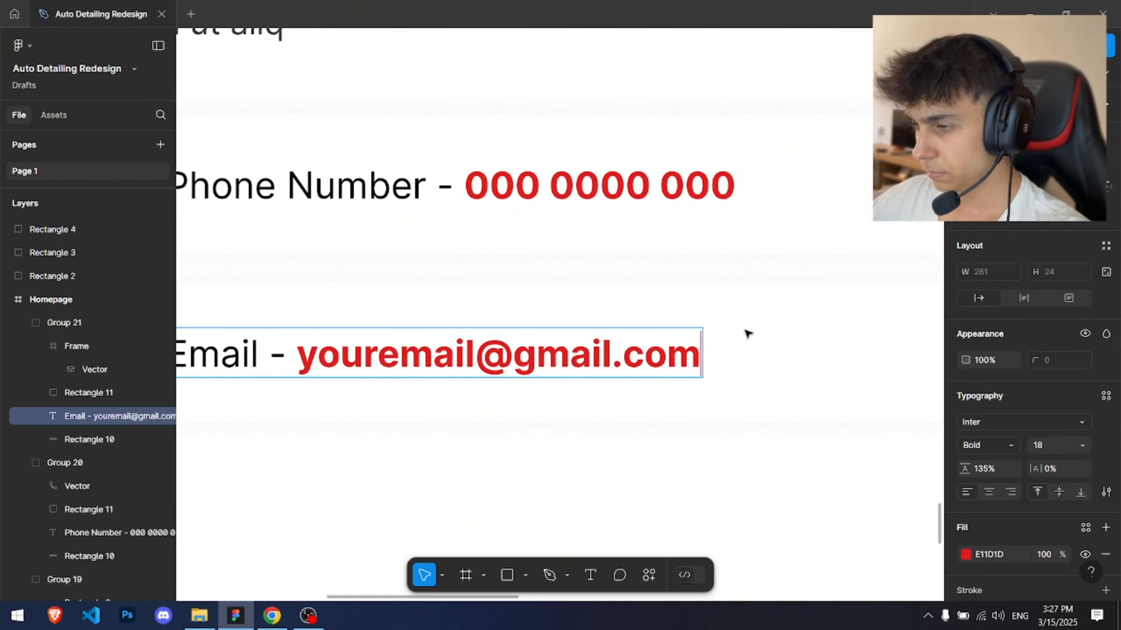
key(Escape)
key(Escape)
Step: Shorten the Message field to about 127 px tall and move the Send Message button up 16 px below it
scroll(755, 328, down, 5)
drag(755, 328, 481, 273)
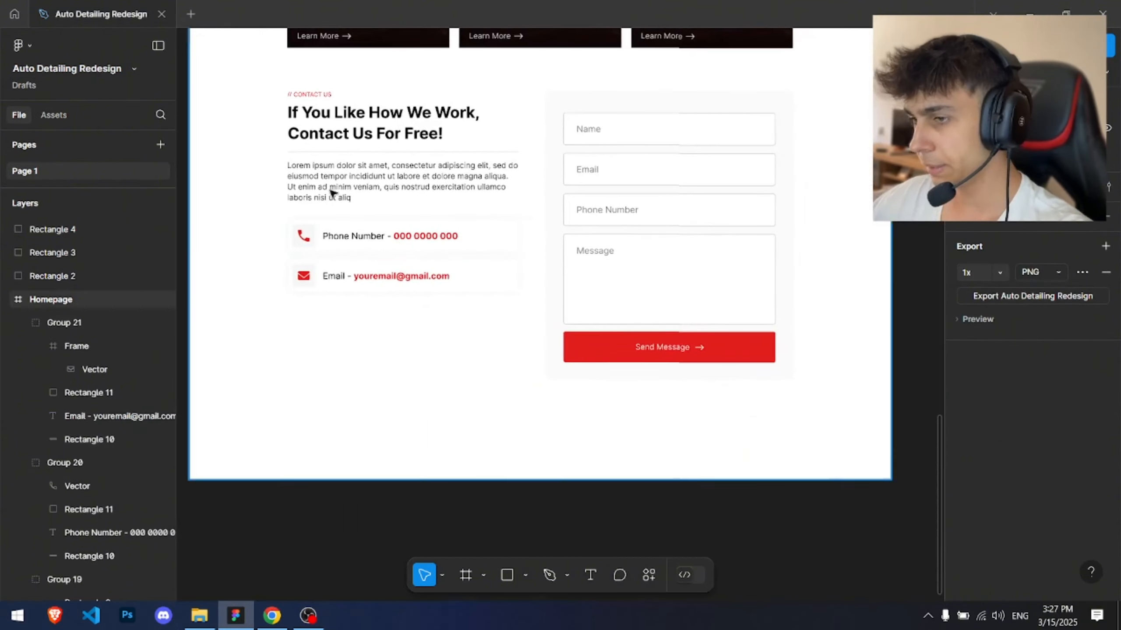
scroll(305, 161, up, 2)
scroll(234, 130, down, 2)
drag(289, 123, 333, 215)
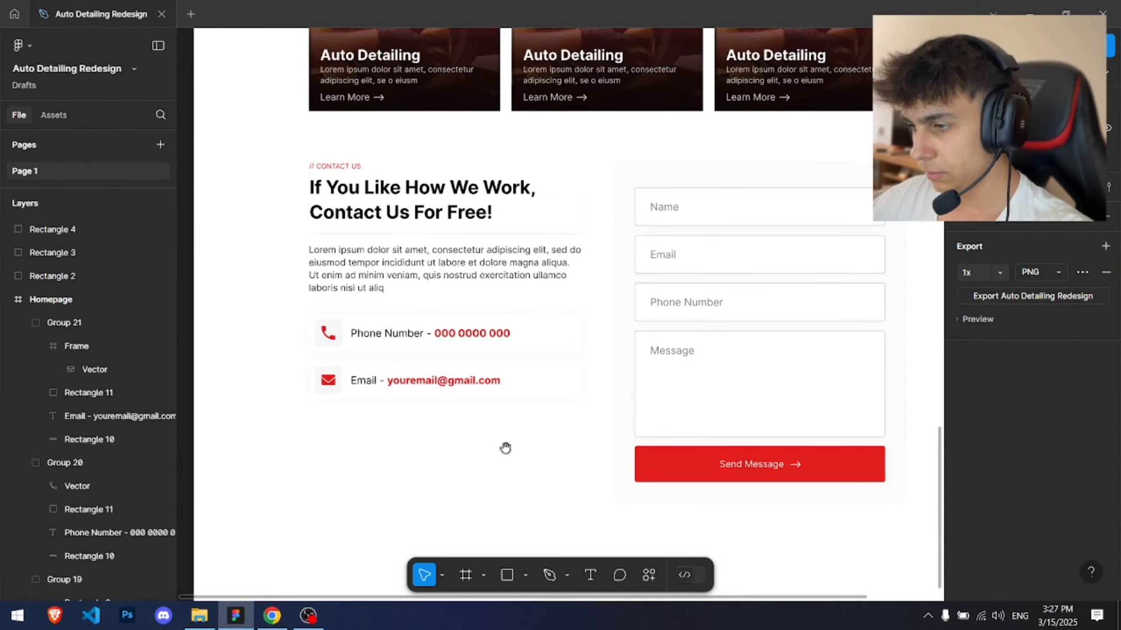
drag(518, 440, 378, 399)
click(560, 385)
drag(561, 394, 563, 376)
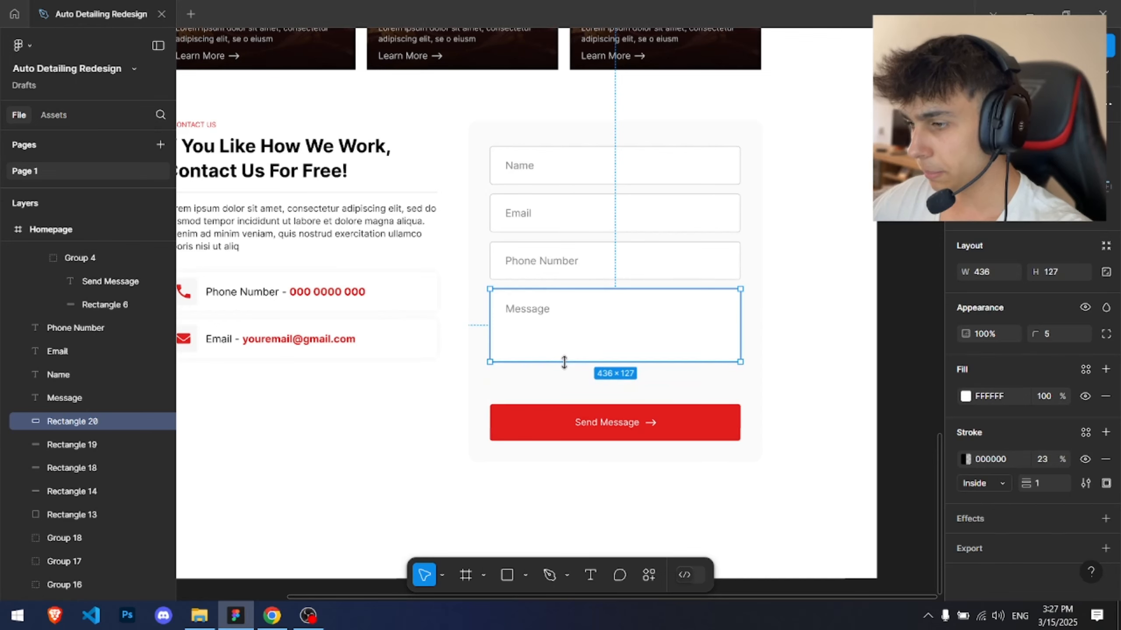
drag(714, 440, 717, 400)
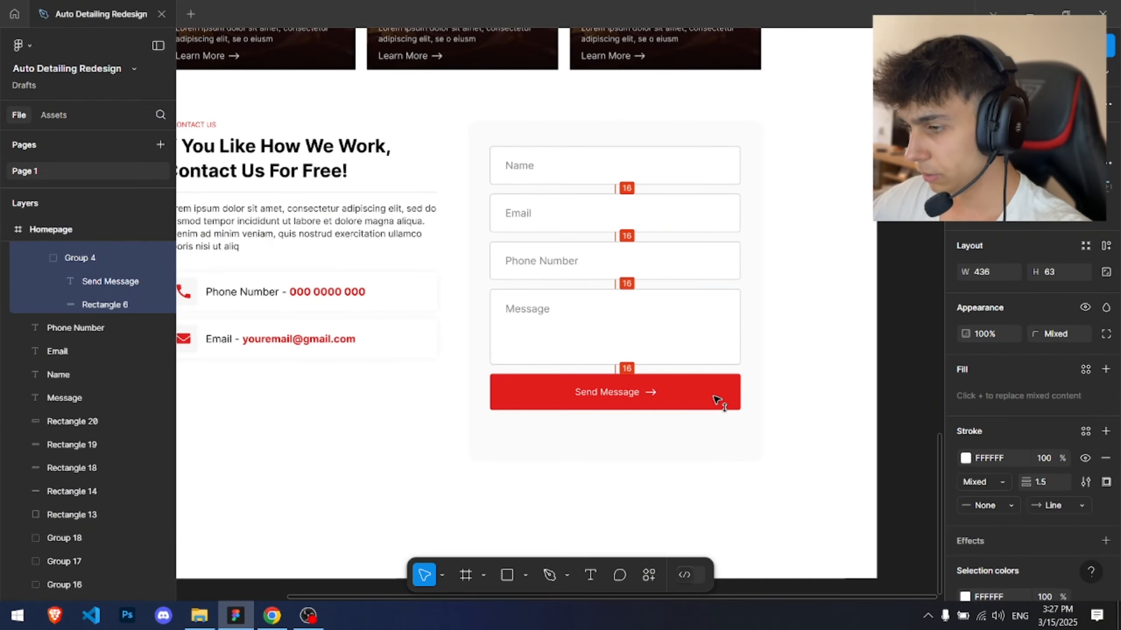
Step: Shrink the form background's height to about 541 px to fit the fields
click(665, 438)
drag(630, 459, 629, 435)
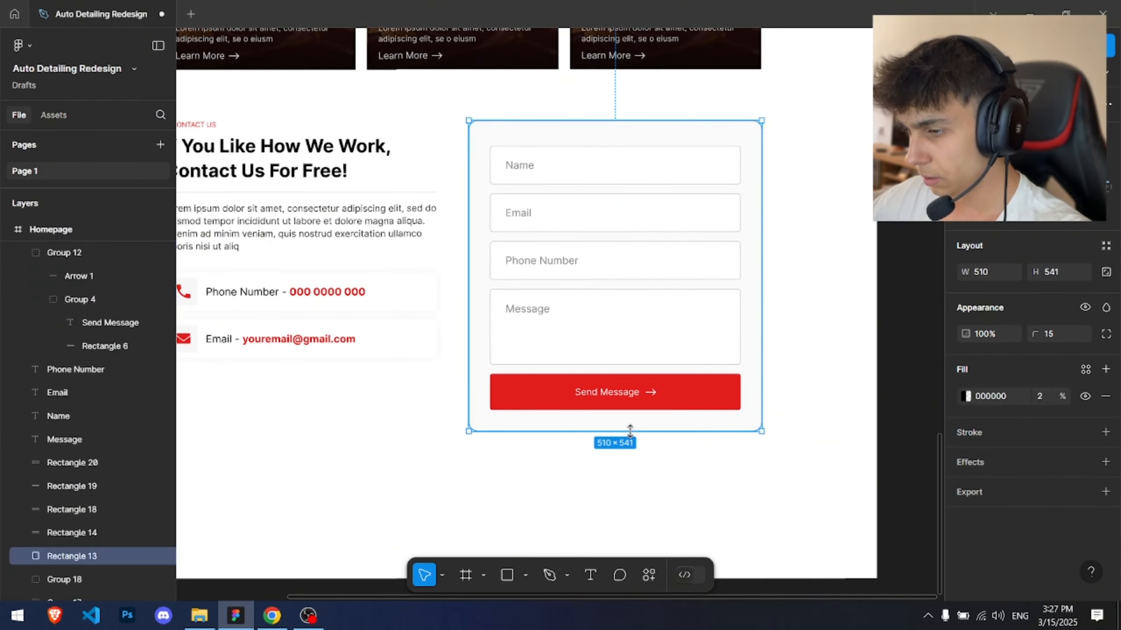
key(Escape)
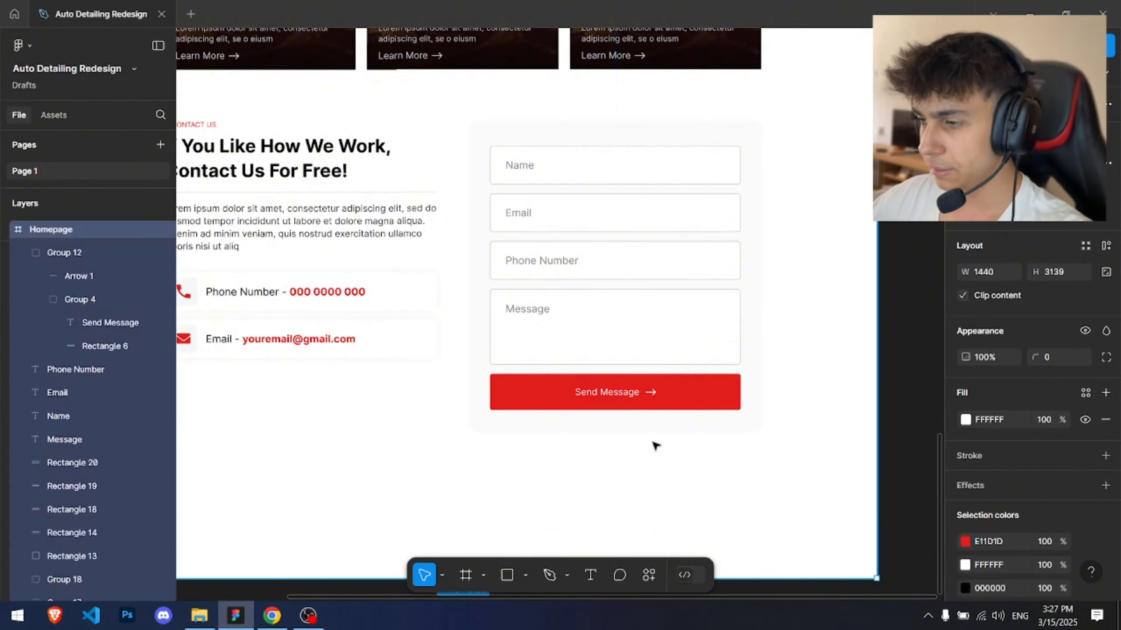
Step: Narrow the four form input fields equally from both sides
scroll(662, 441, down, 3)
scroll(613, 243, up, 4)
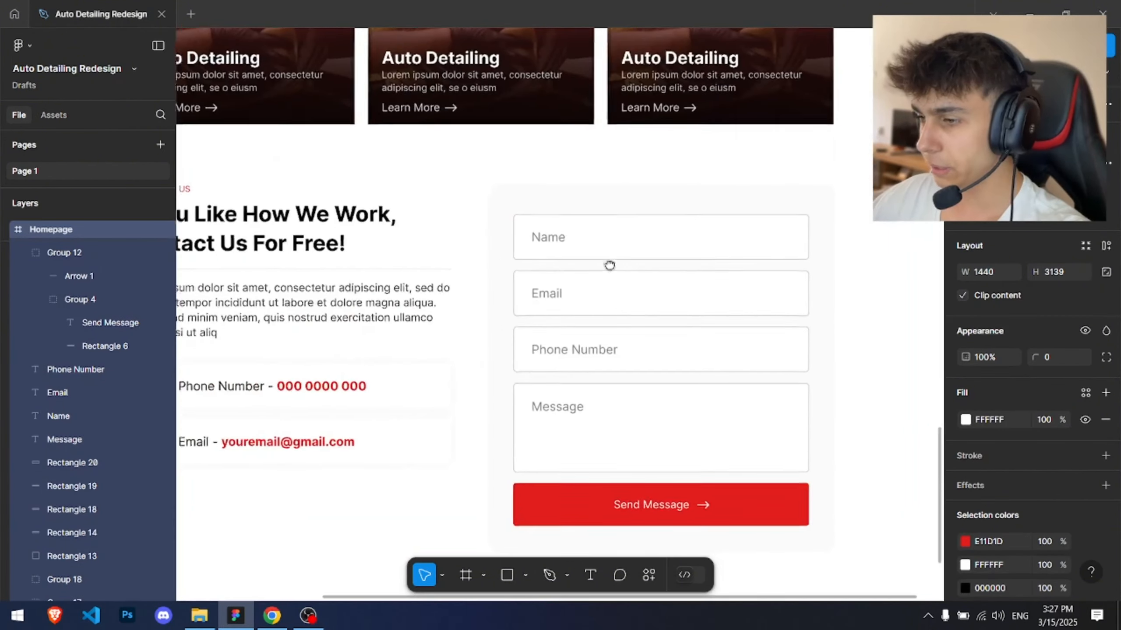
drag(609, 266, 434, 206)
scroll(432, 205, down, 3)
scroll(388, 158, up, 3)
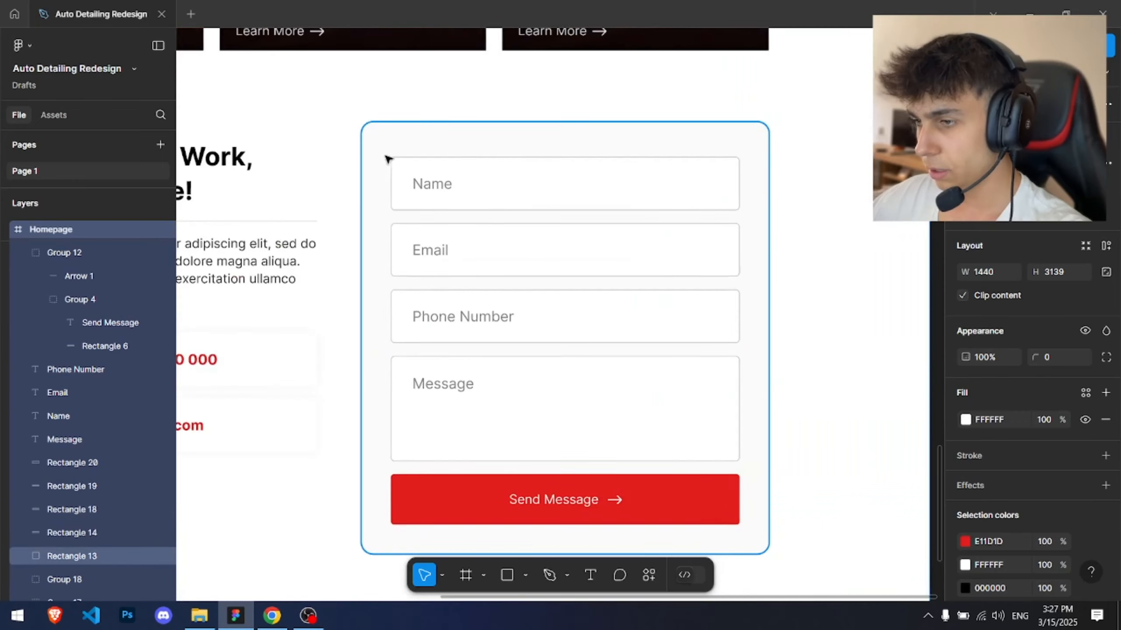
click(570, 179)
shift+click(574, 247)
shift+click(582, 315)
shift+click(605, 380)
drag(739, 322, 724, 321)
Step: Shift the Name, Email, Phone Number and Message placeholder labels right to align inside the narrowed fields
click(431, 183)
shift+click(431, 250)
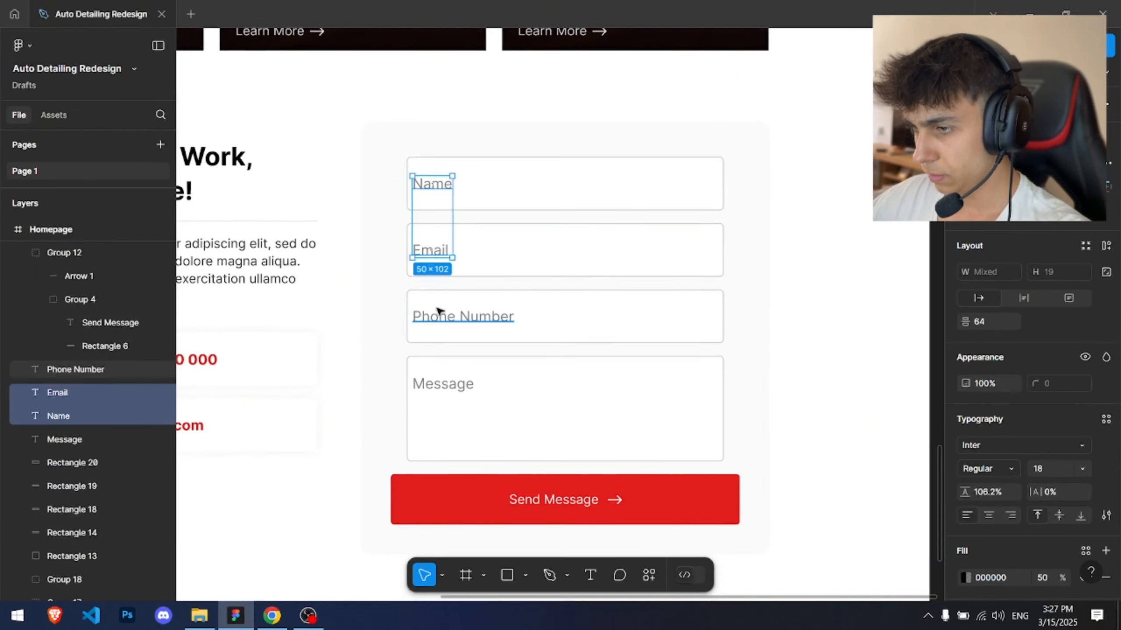
shift+click(441, 316)
shift+click(441, 387)
drag(441, 387, 454, 369)
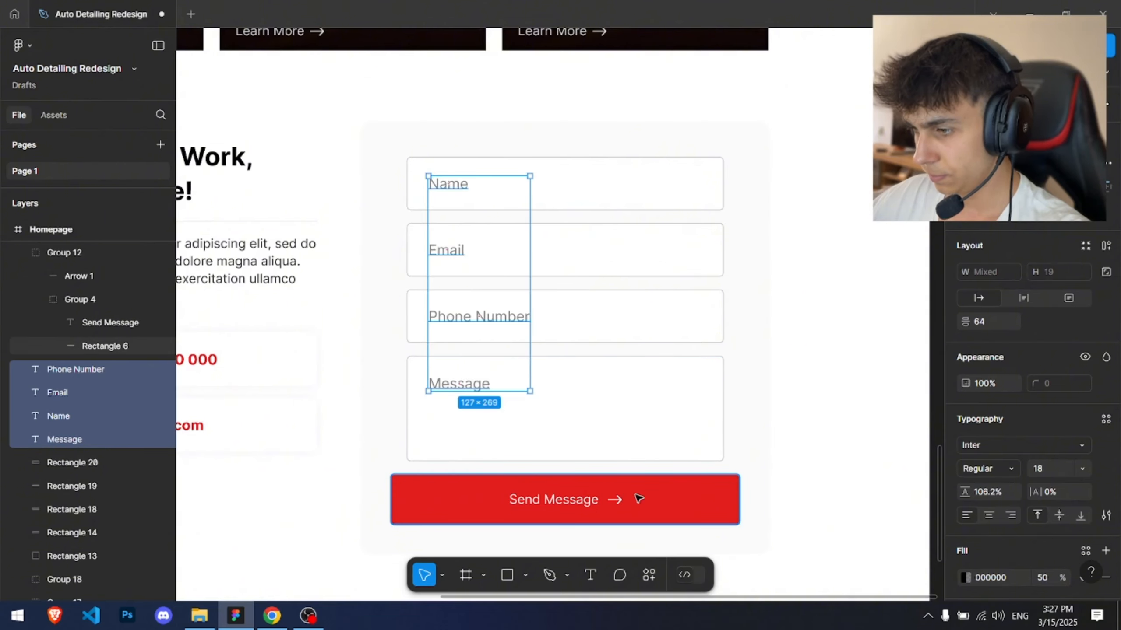
Step: Narrow the Send Message button to match the fields and the form background to about 494 px wide
click(733, 490)
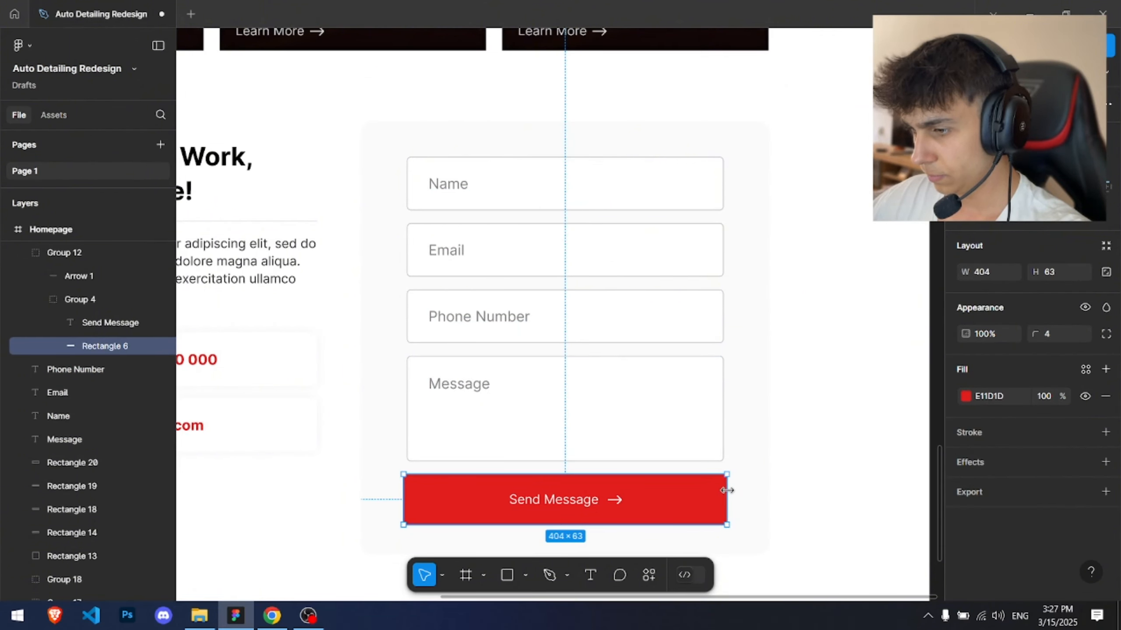
click(806, 401)
scroll(805, 400, down, 5)
click(783, 345)
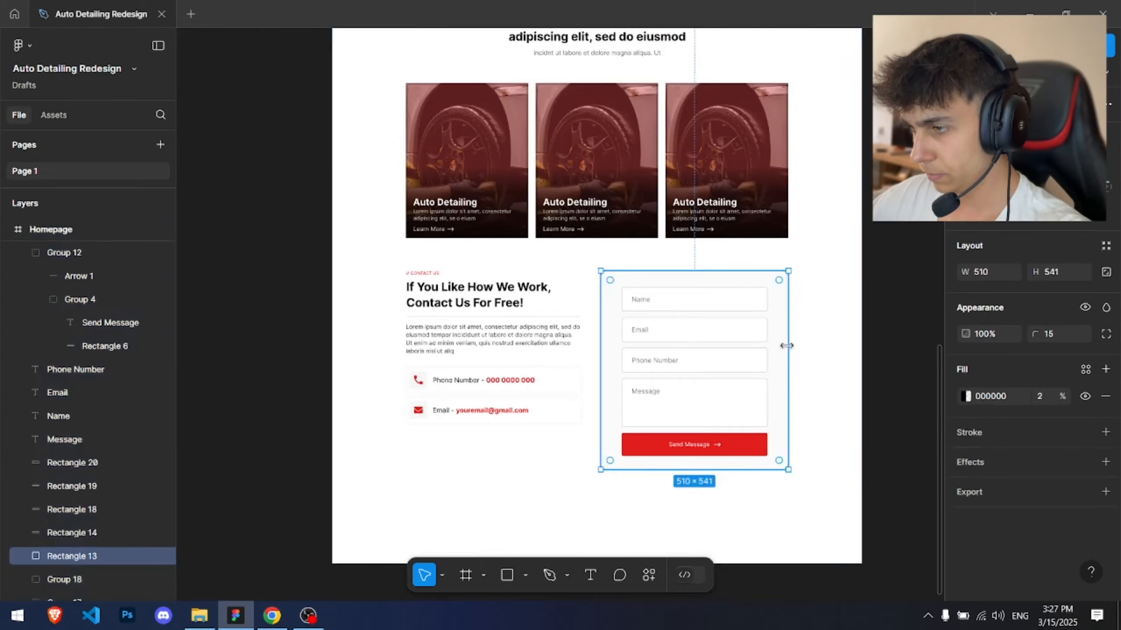
scroll(788, 342, up, 5)
drag(791, 338, 785, 338)
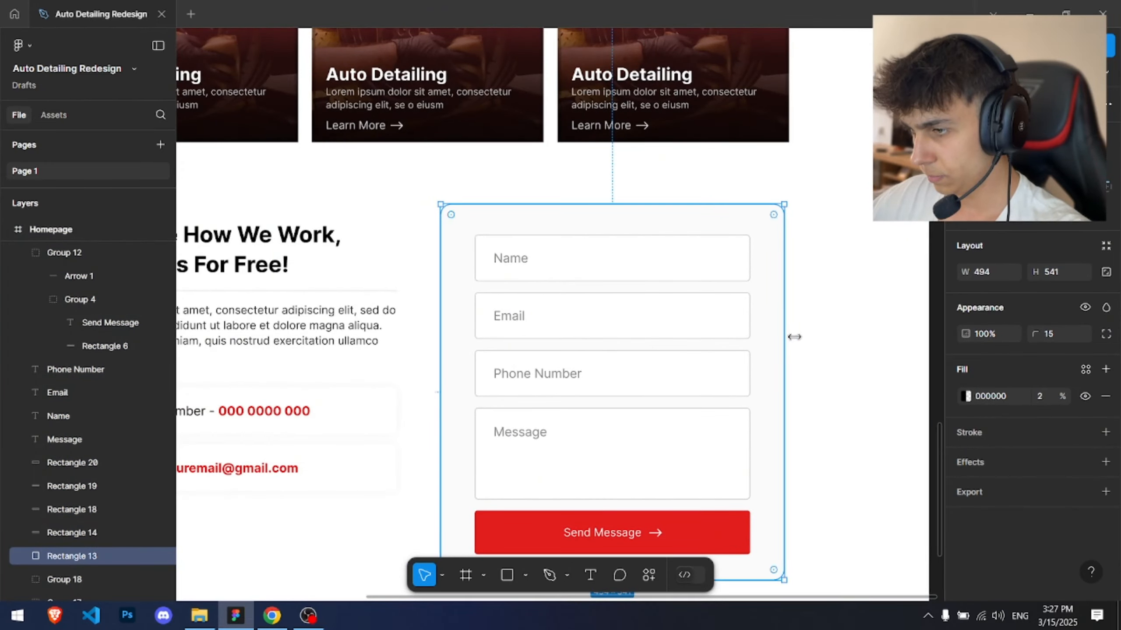
Step: Group all elements of the contact section together
click(830, 322)
scroll(833, 321, down, 3)
scroll(833, 319, down, 2)
drag(824, 304, 736, 250)
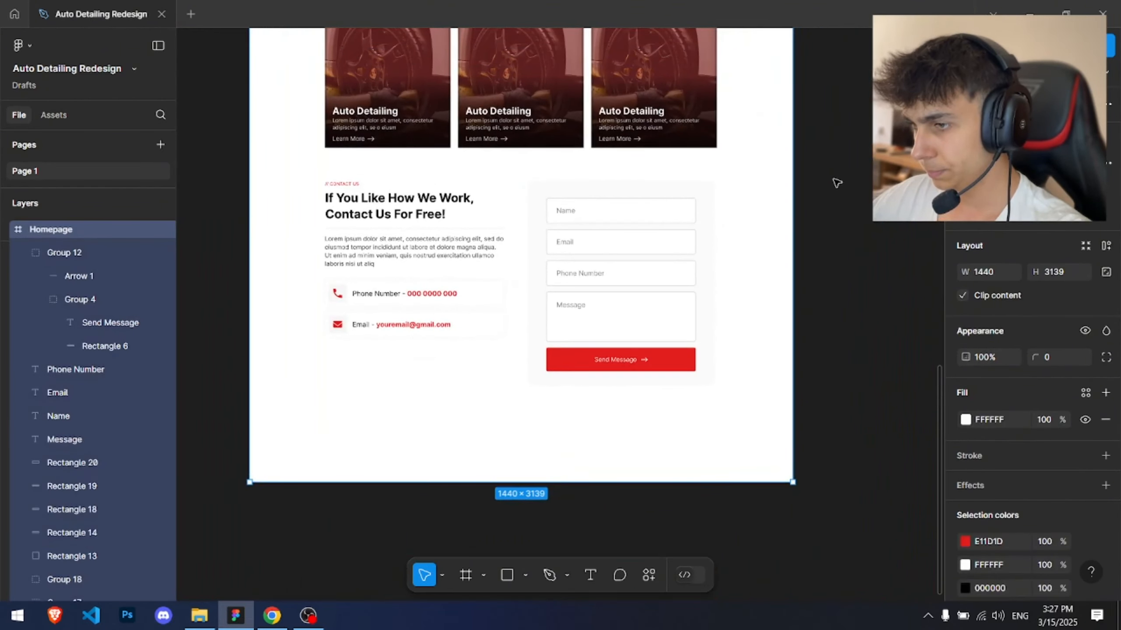
click(834, 179)
scroll(344, 172, up, 3)
click(721, 468)
scroll(720, 468, down, 3)
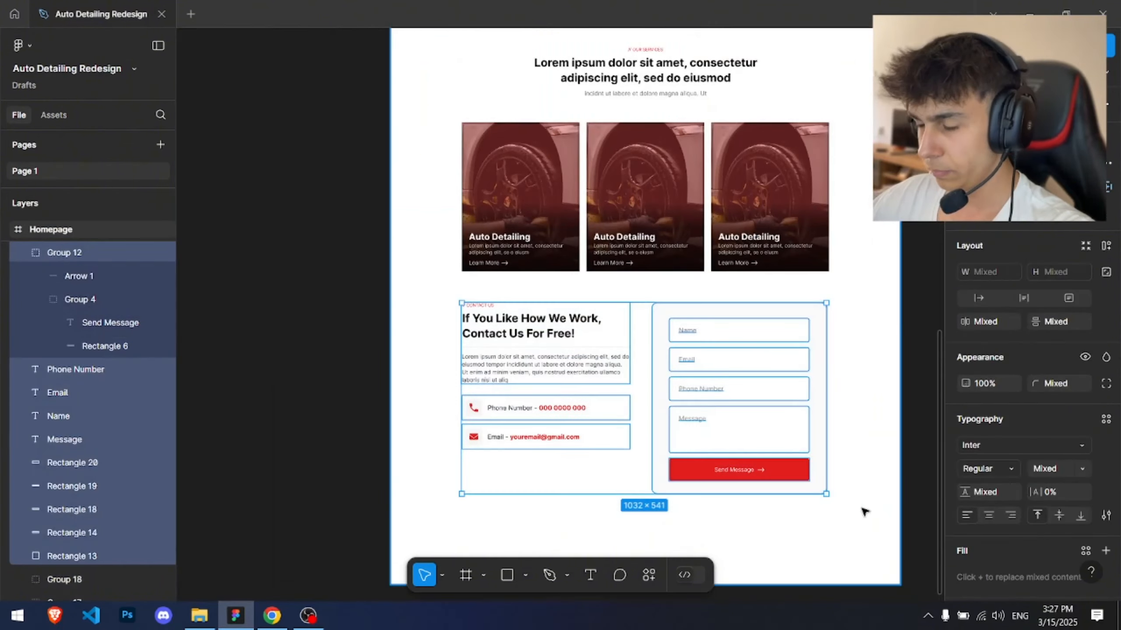
click(800, 283)
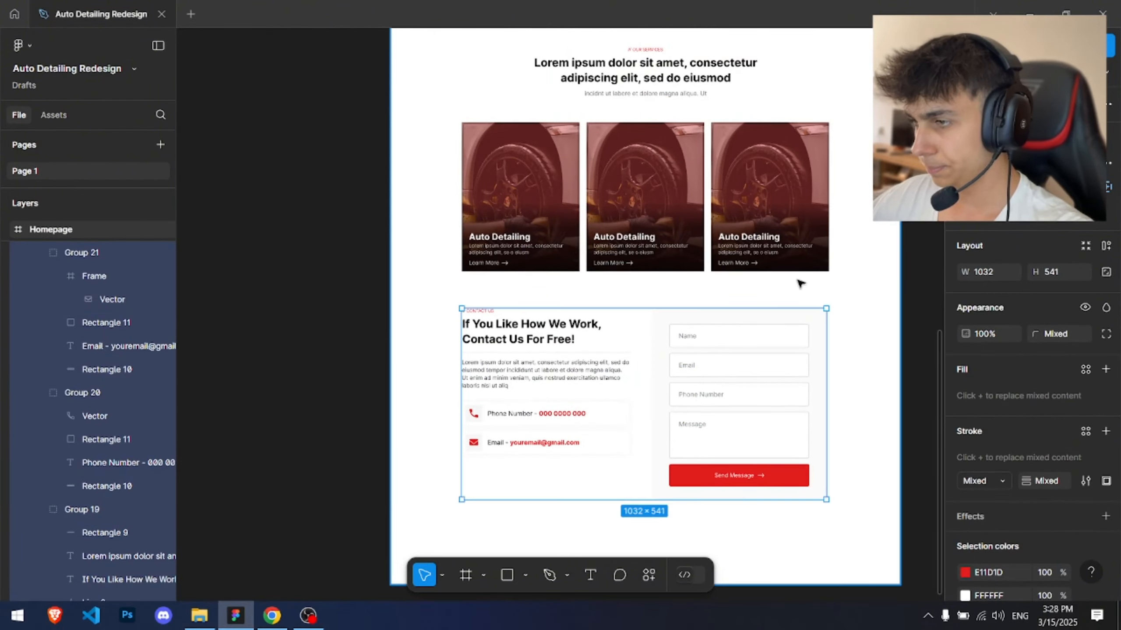
scroll(800, 282, down, 2)
drag(800, 283, 592, 263)
click(718, 243)
scroll(718, 243, up, 3)
drag(518, 552, 550, 424)
click(550, 431)
scroll(493, 418, up, 4)
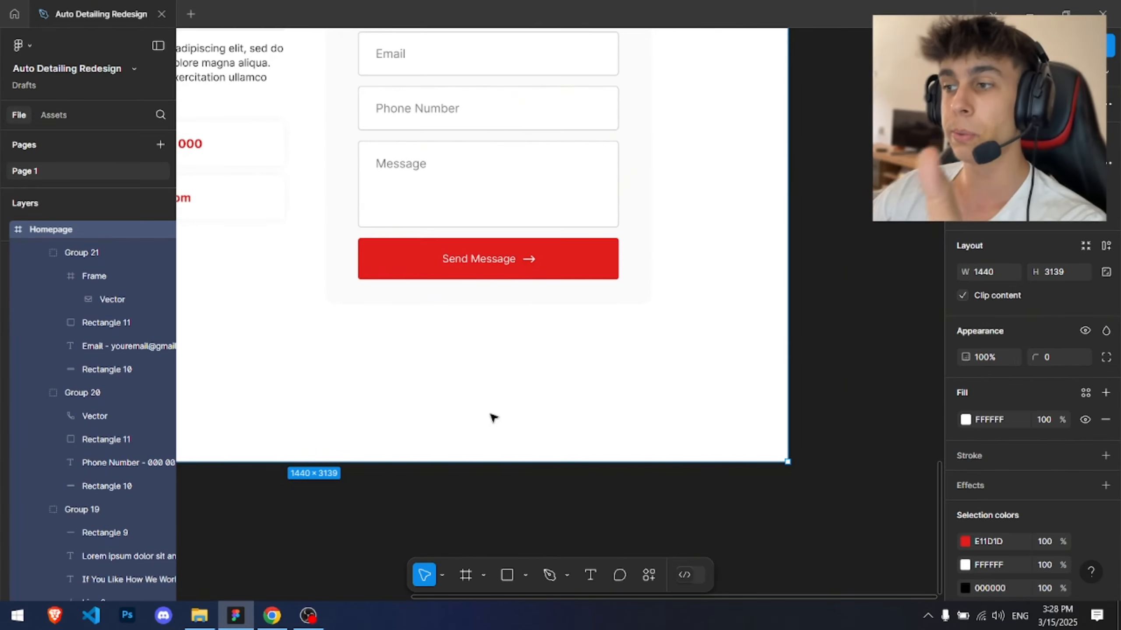
Step: Draw a full-width 1440 px rectangle about 117 px tall along the bottom of the homepage
scroll(805, 312, down, 3)
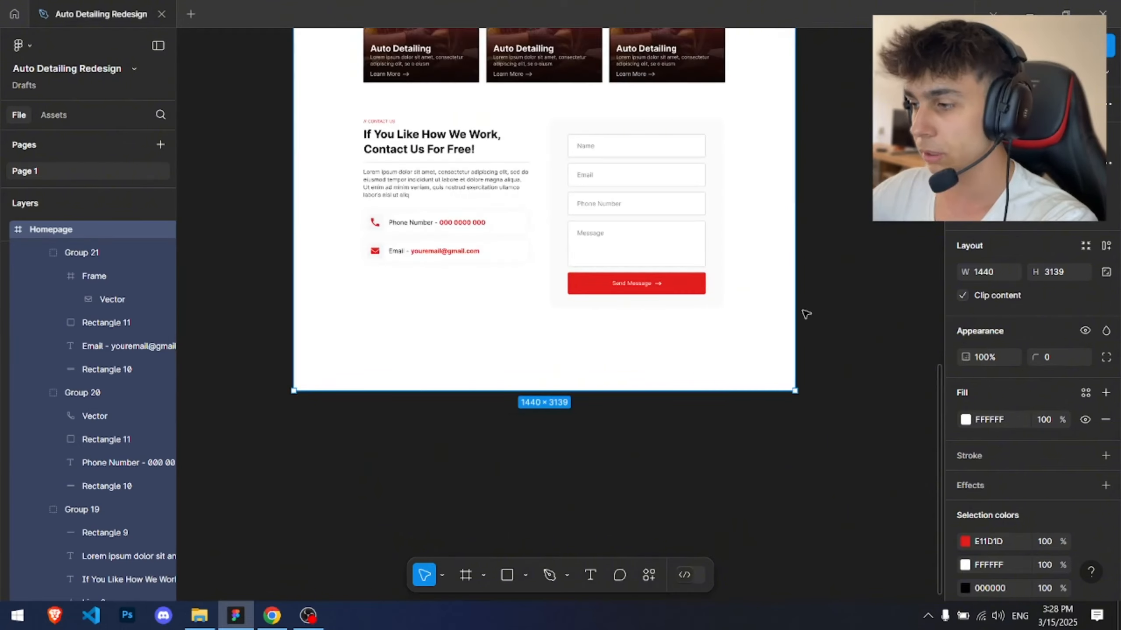
click(393, 353)
scroll(305, 358, up, 3)
key(r)
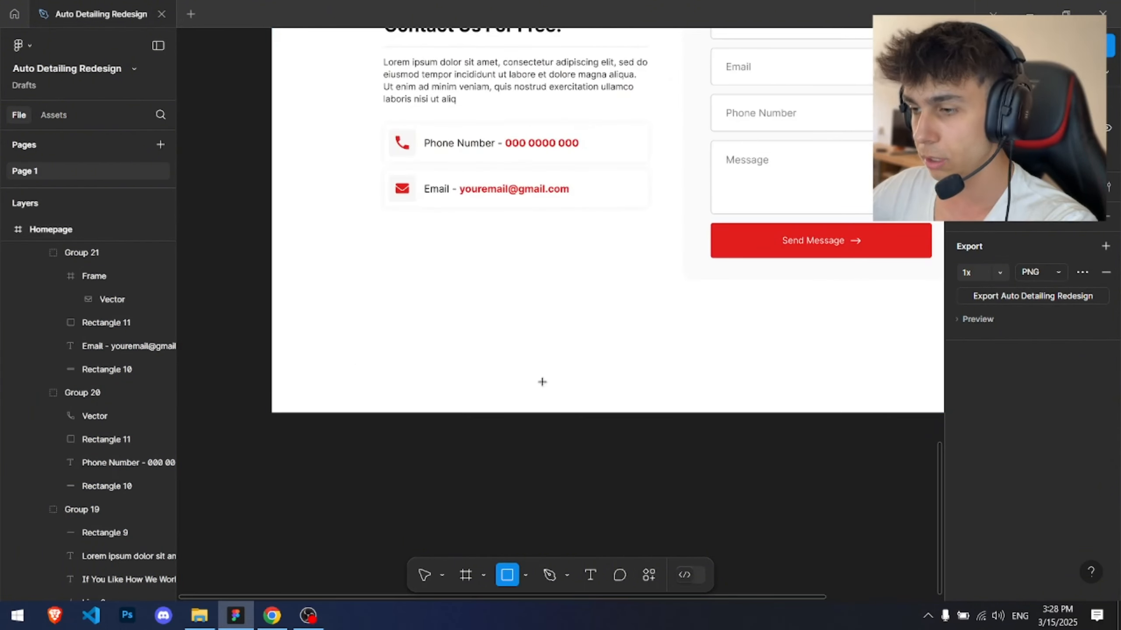
drag(271, 347, 792, 410)
drag(546, 349, 980, 339)
scroll(392, 347, up, 3)
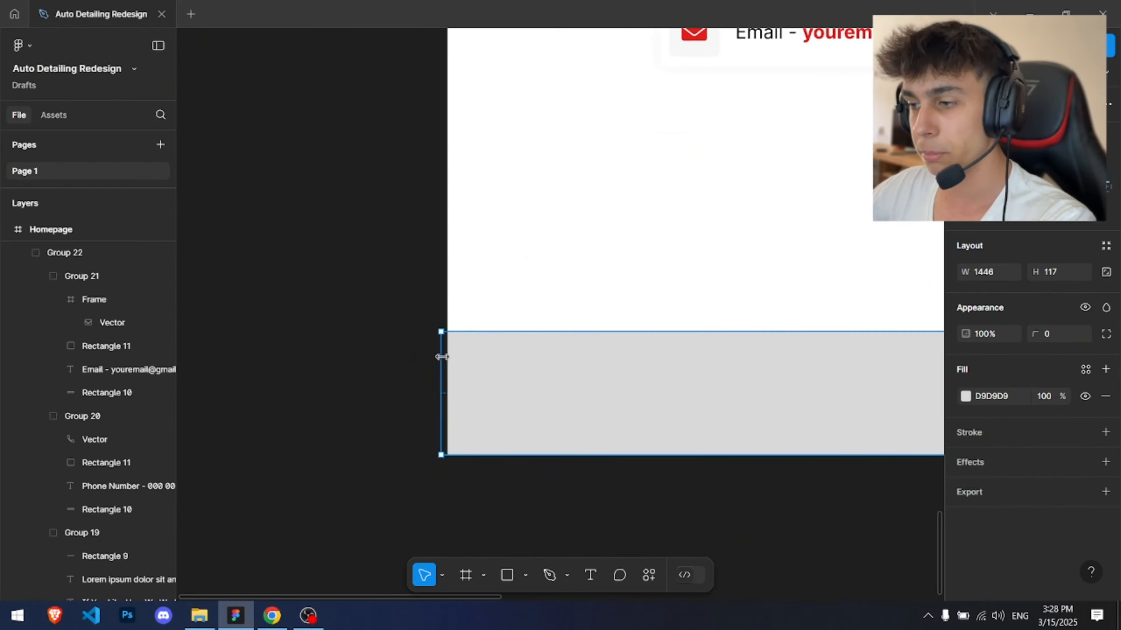
click(487, 314)
scroll(495, 293, down, 3)
drag(545, 310, 219, 341)
click(600, 399)
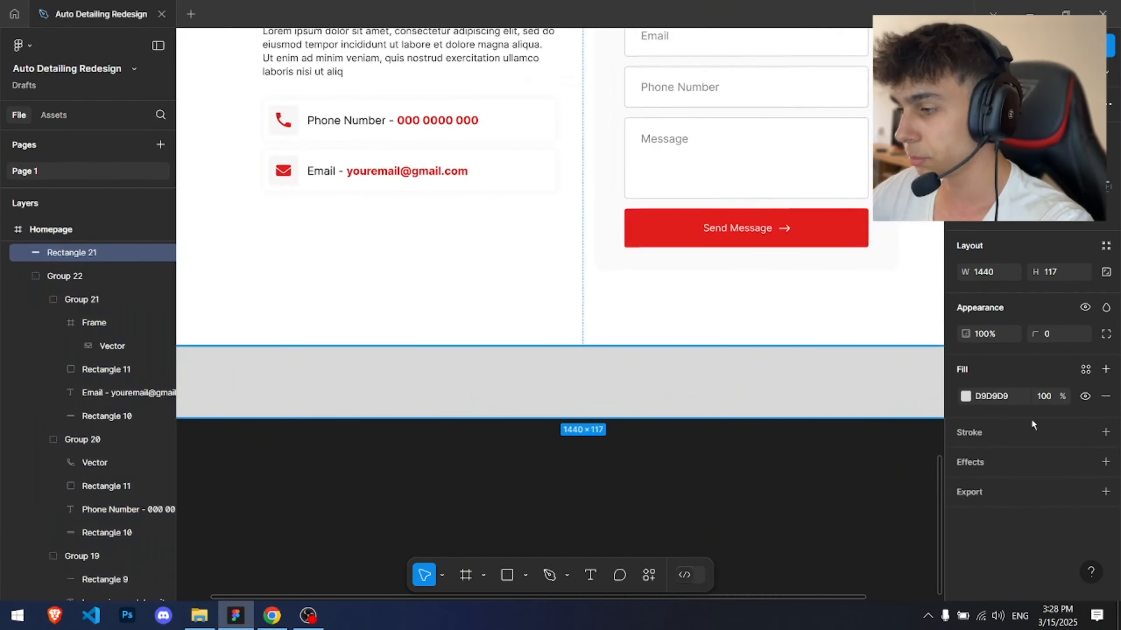
Step: Fill the footer rectangle with the brand red E11D1D
click(965, 397)
click(804, 526)
click(677, 517)
scroll(677, 517, down, 3)
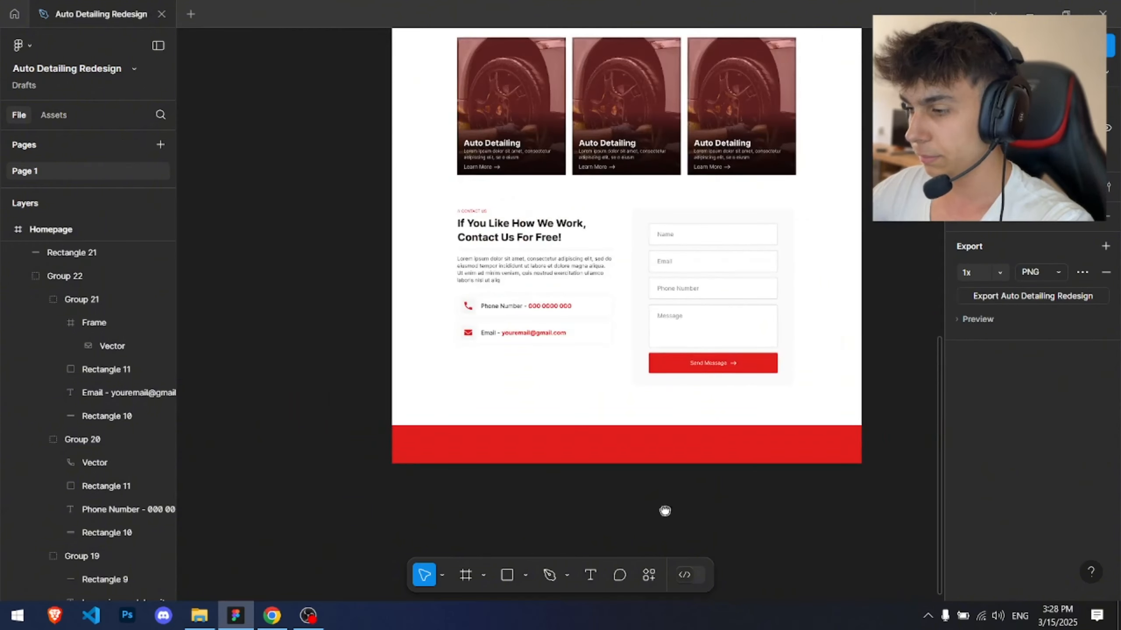
Step: Add the text 'Copyright C Auto Detailing Company 2025' on the red footer
drag(663, 511, 576, 504)
scroll(438, 441, up, 3)
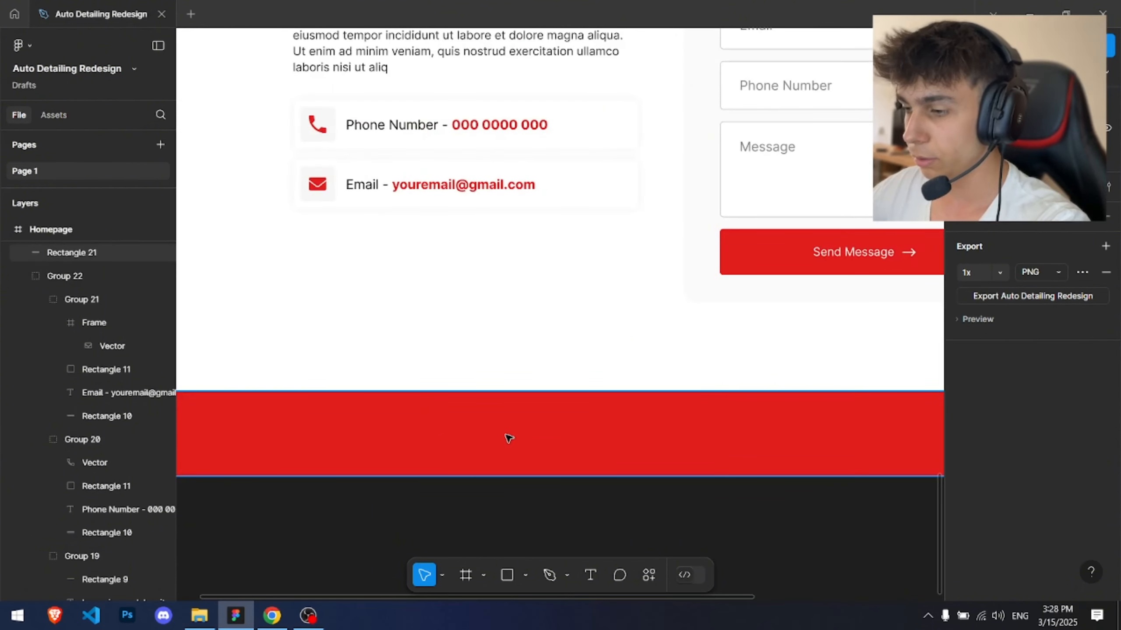
key(t)
click(492, 423)
text(Co)
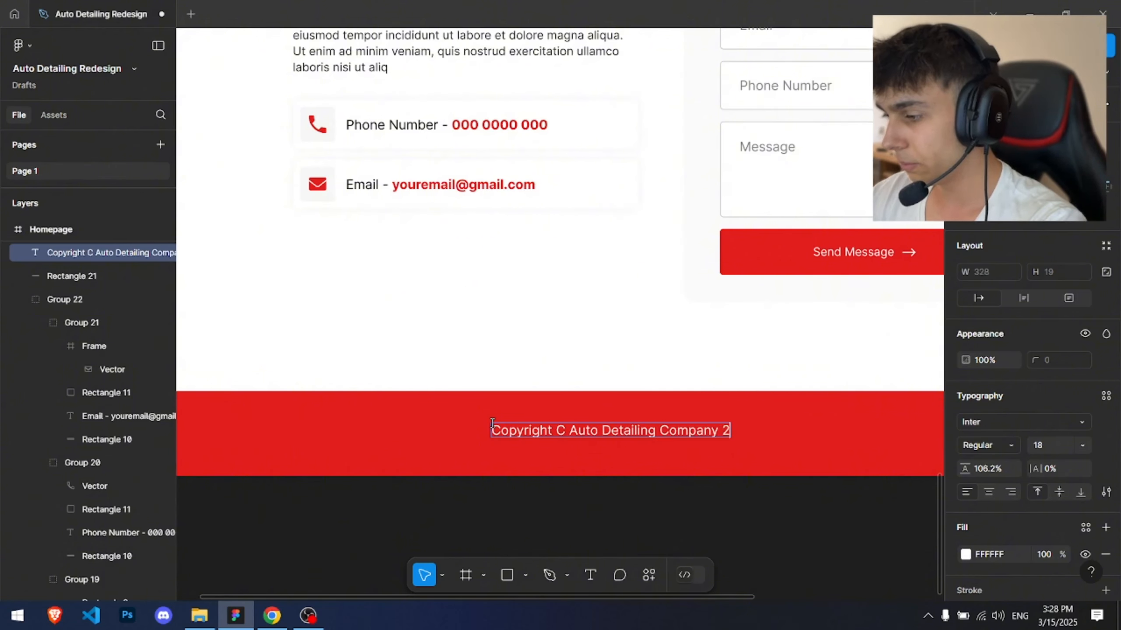
key(Escape)
scroll(653, 375, up, 1)
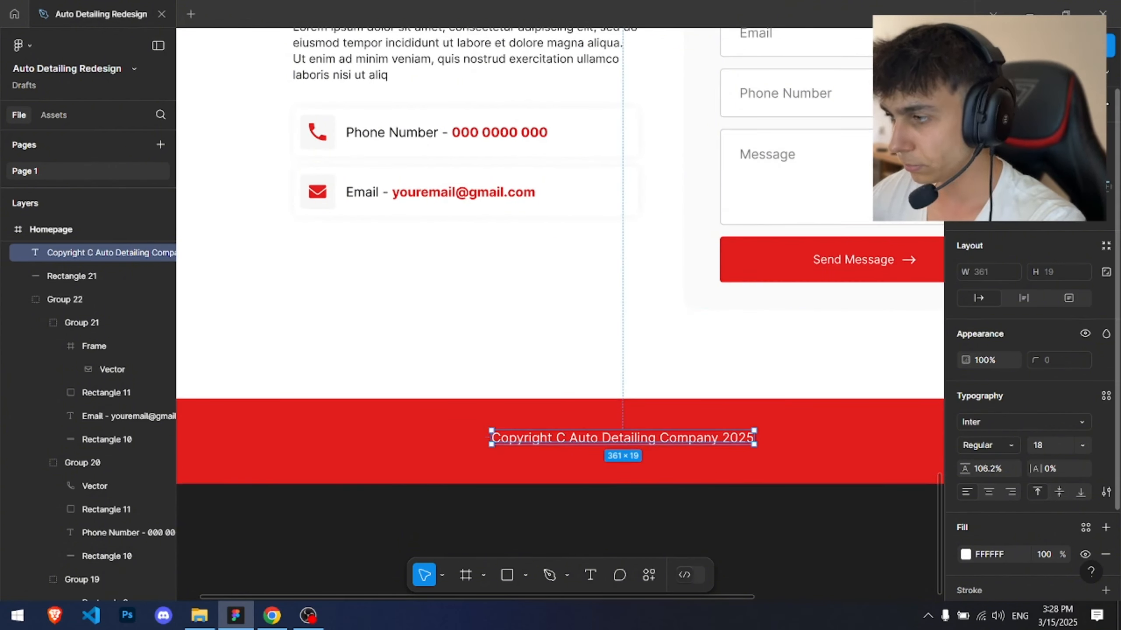
Step: Set the copyright text's font size to 22
click(989, 163)
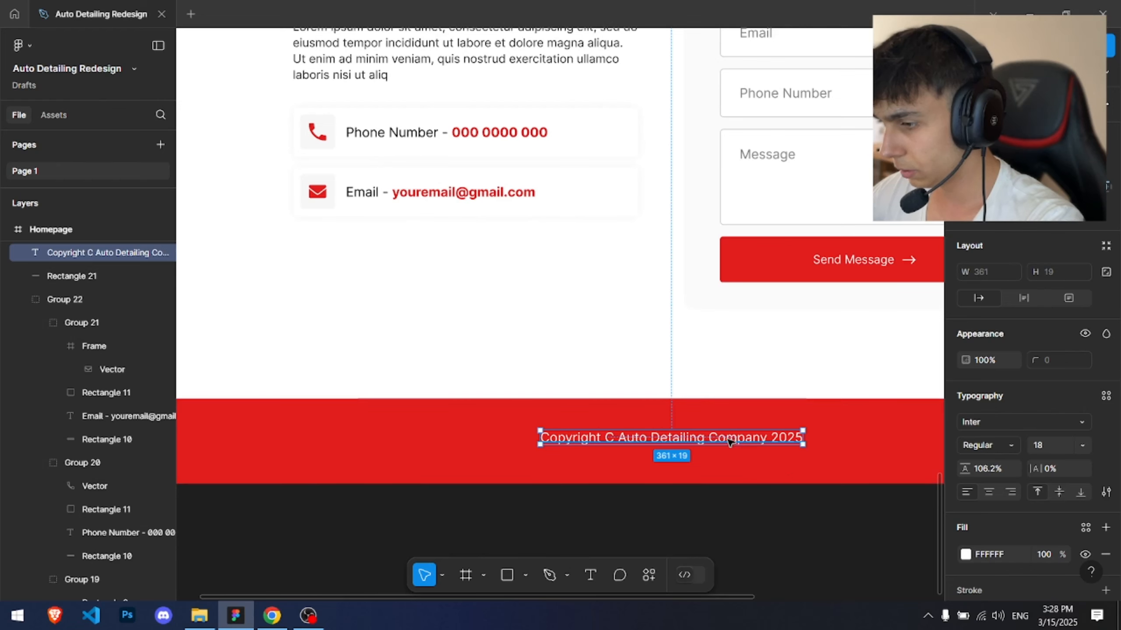
key(Return)
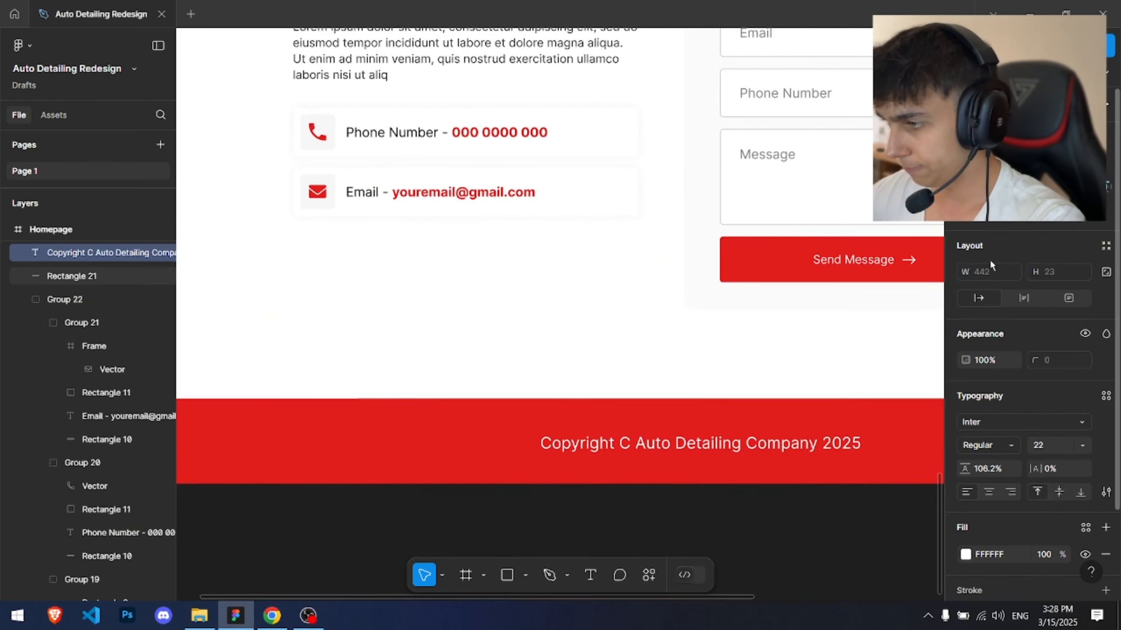
click(989, 163)
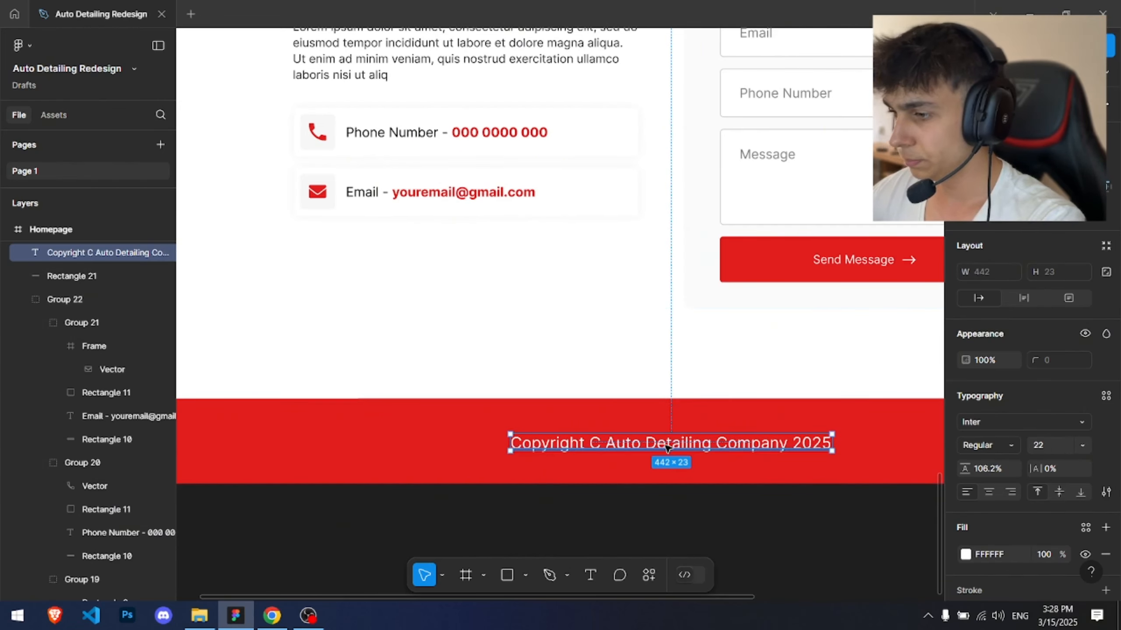
drag(667, 449, 670, 456)
Step: Reduce the footer rectangle's height to 100 px and center the copyright text on it
click(671, 425)
drag(668, 399, 669, 411)
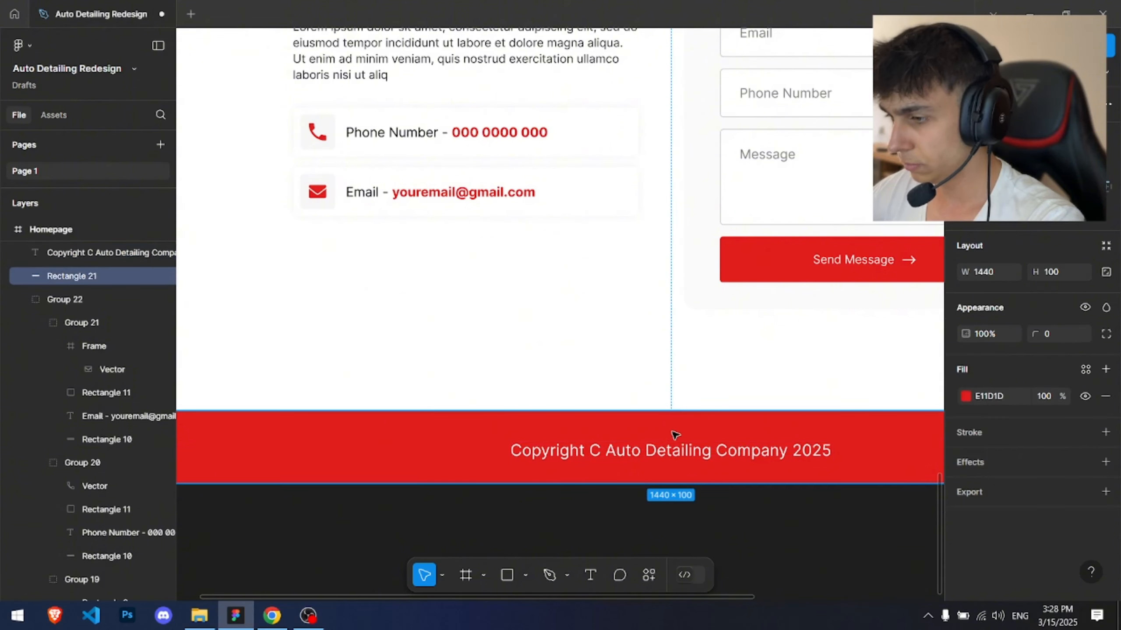
click(677, 452)
drag(677, 453, 679, 450)
scroll(659, 400, down, 3)
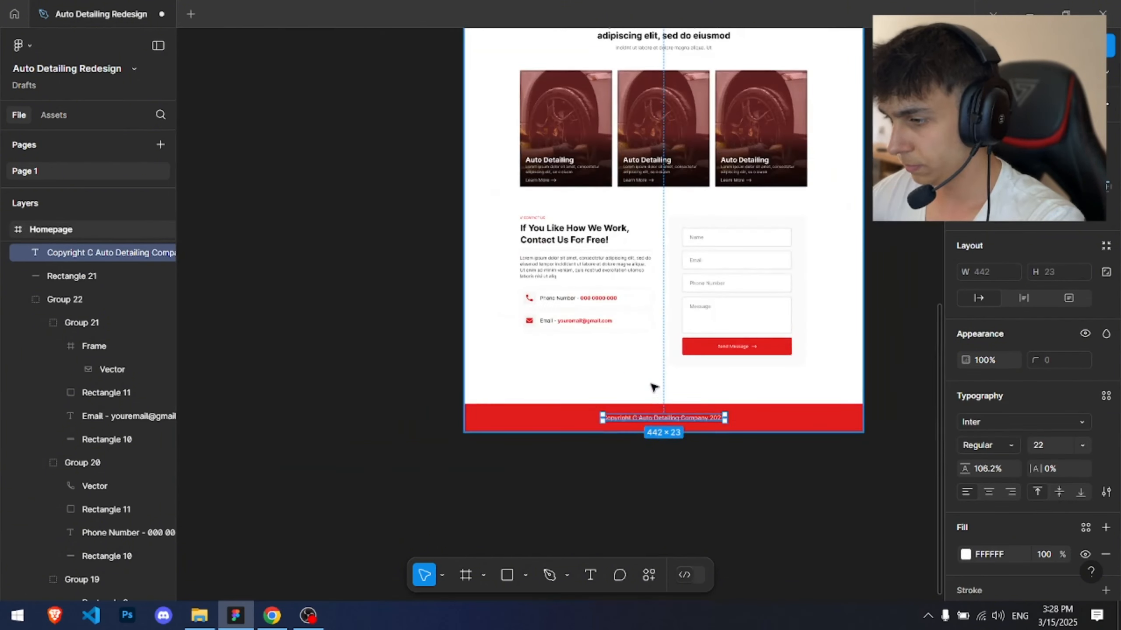